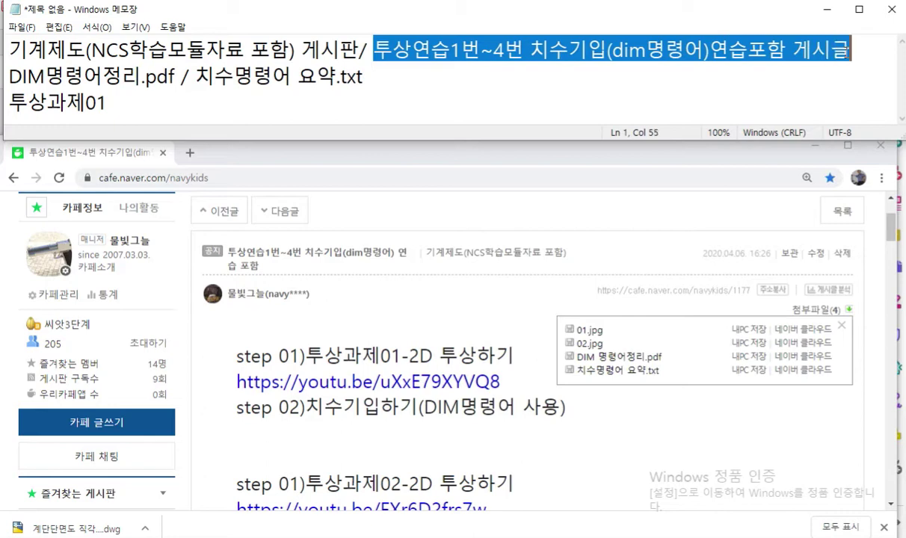
# Highlight DIM명령어정리.pdf, 치수명령어 요약.txt and 투상과제01 one after another in the notes.
pyautogui.moveTo(10, 76); pyautogui.dragTo(170, 80)
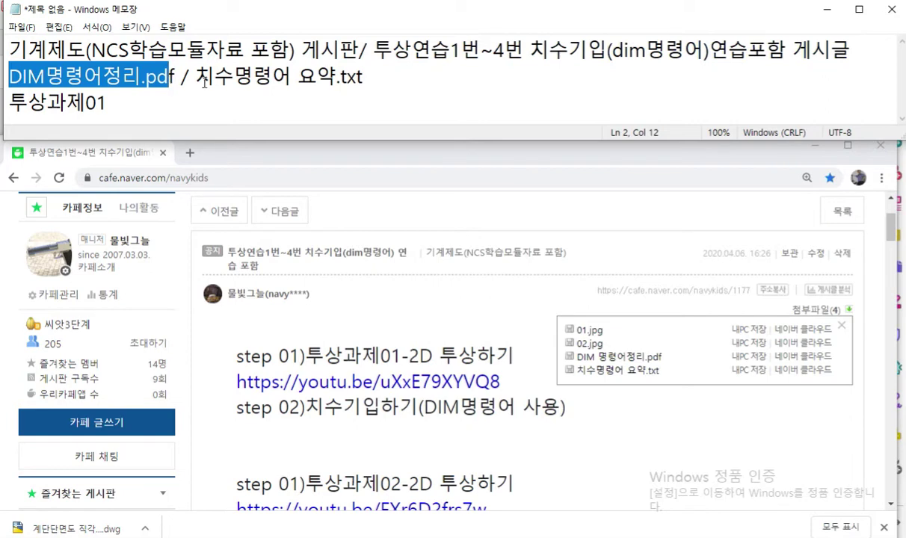
pyautogui.moveTo(196, 76); pyautogui.dragTo(365, 77)
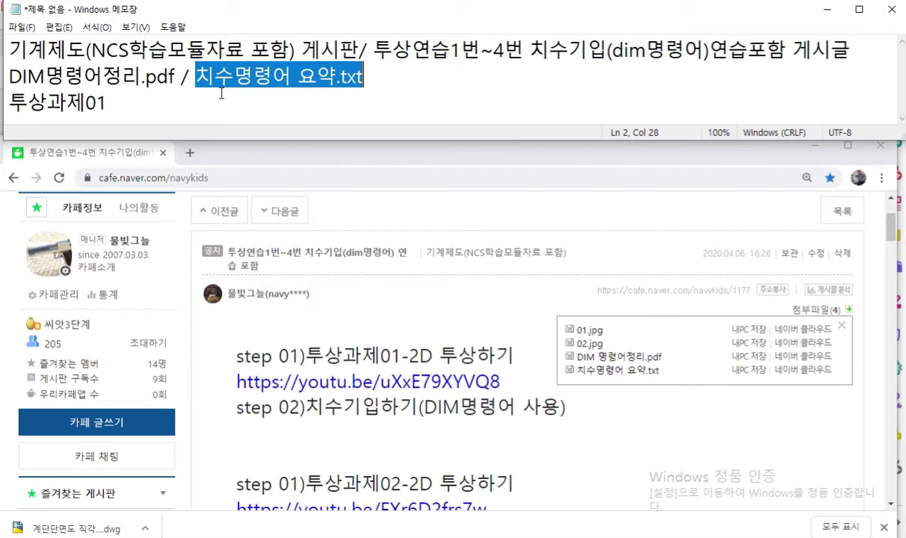
pyautogui.moveTo(9, 101); pyautogui.dragTo(151, 104)
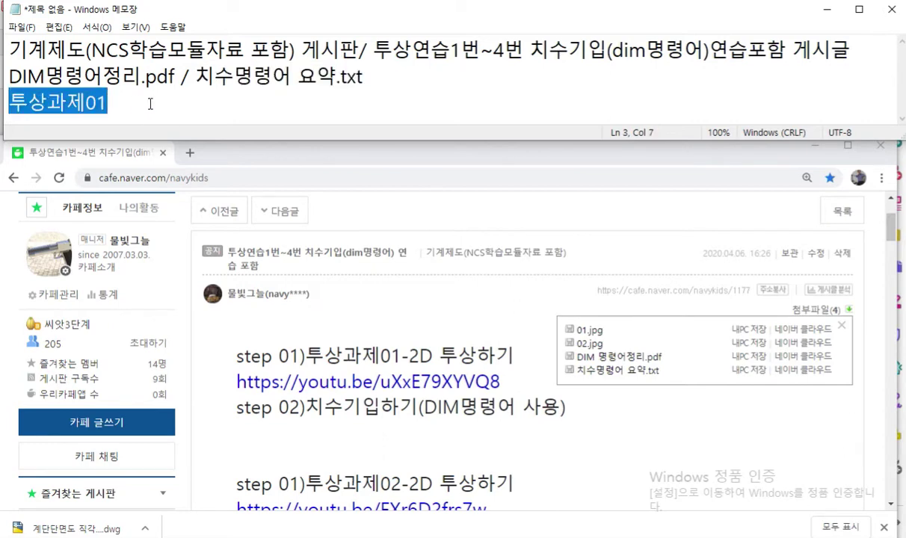
# Open the café post on projection exercises 1–4 for editing and start adding a file attachment from the computer.
pyautogui.click(639, 243)
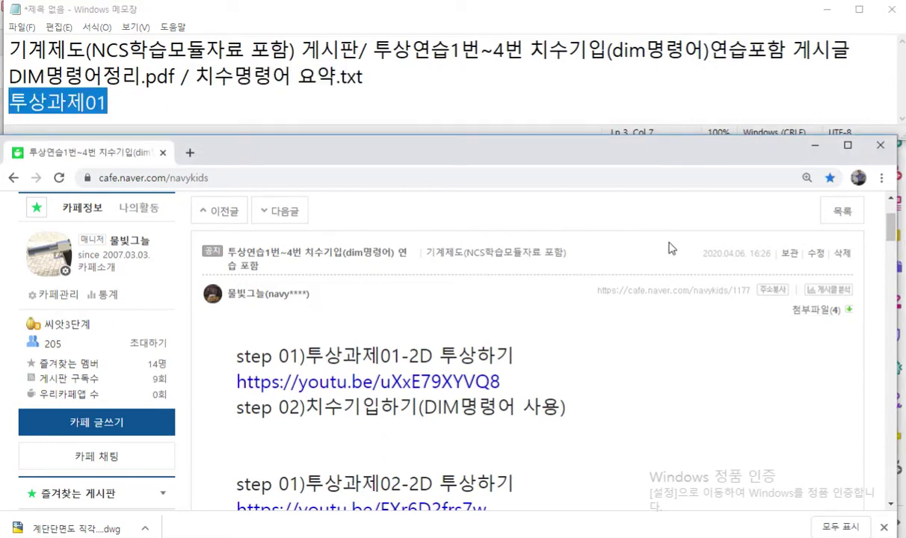
pyautogui.click(816, 253)
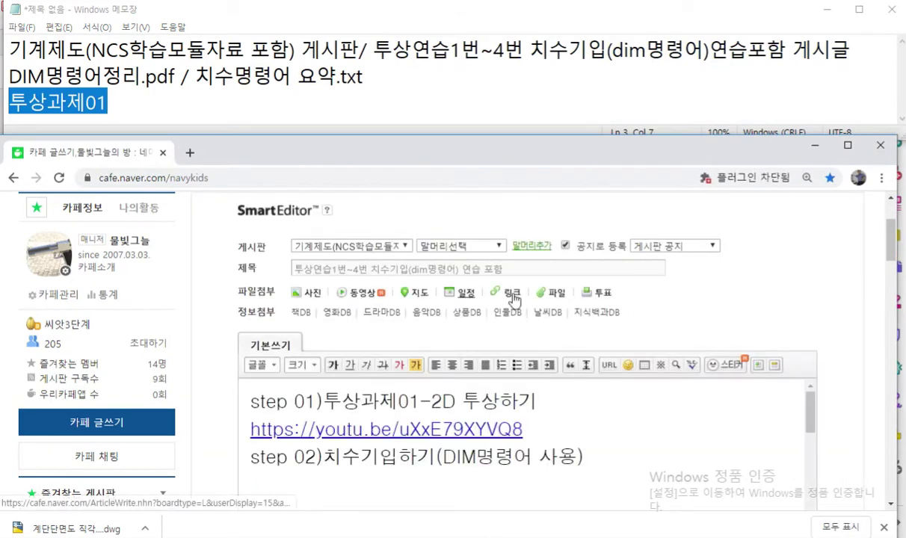
pyautogui.click(557, 293)
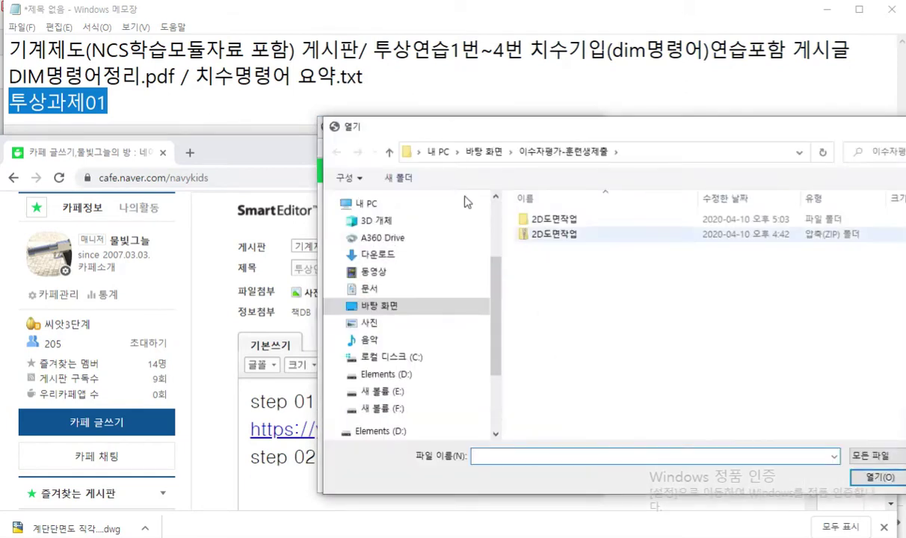
# Attach 투상01~03.dwg from the cad ex folder inside 학습자료 on the desktop to the post.
pyautogui.click(383, 307)
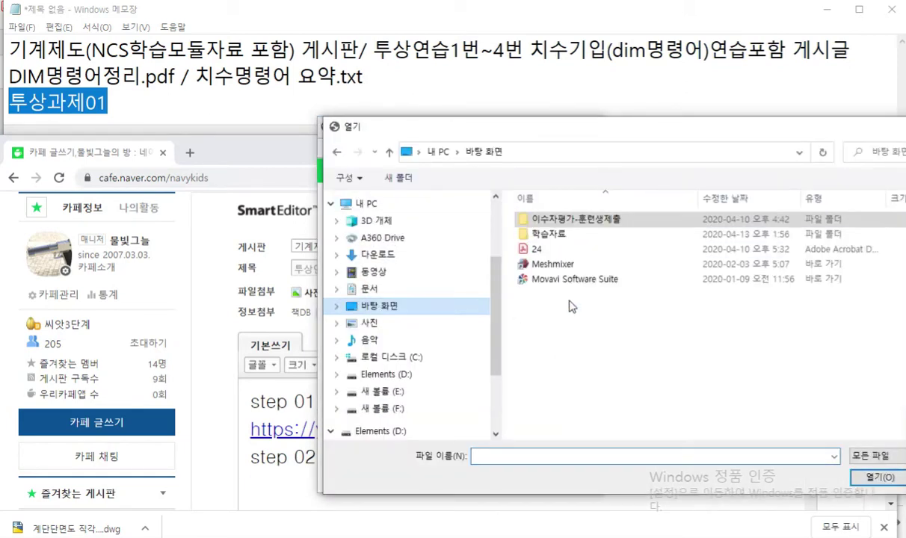
pyautogui.doubleClick(557, 241)
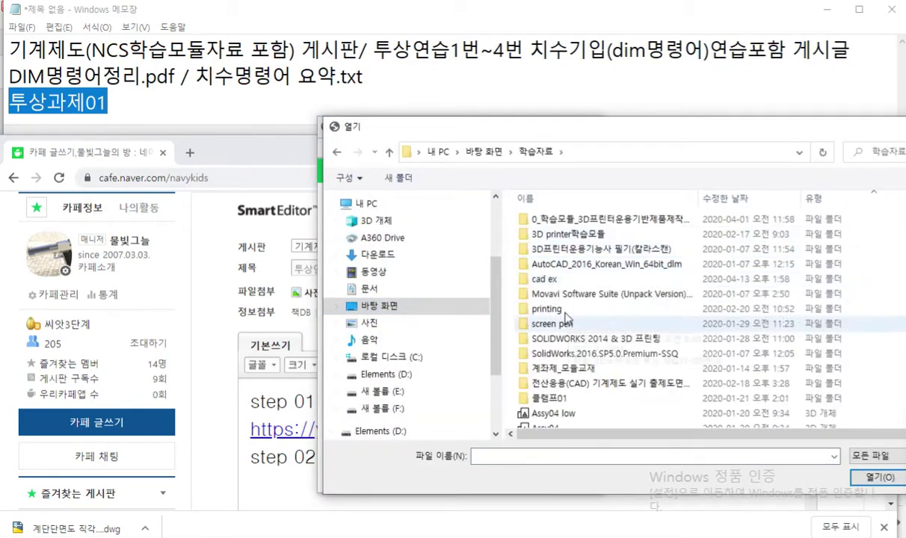
pyautogui.doubleClick(549, 282)
pyautogui.moveTo(768, 128); pyautogui.dragTo(513, 147)
pyautogui.moveTo(730, 252); pyautogui.dragTo(731, 419)
pyautogui.click(370, 388)
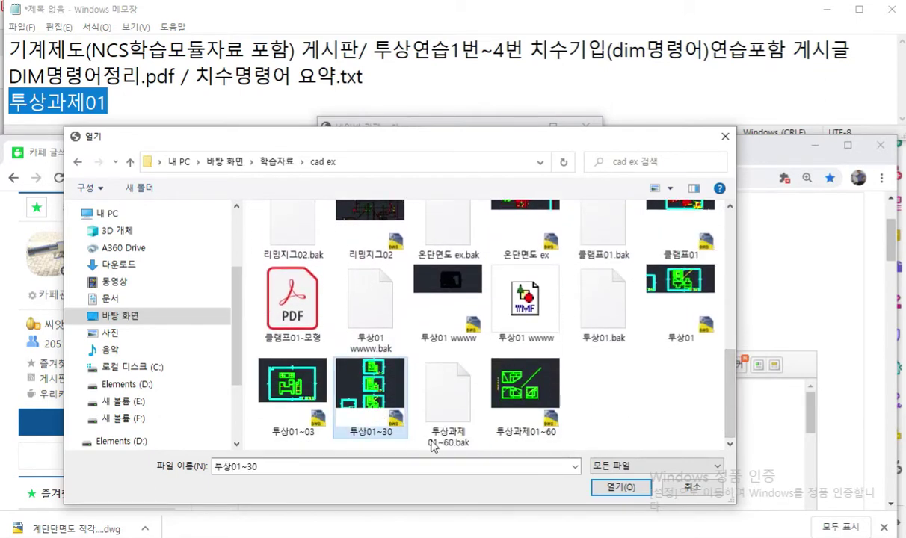
pyautogui.click(286, 392)
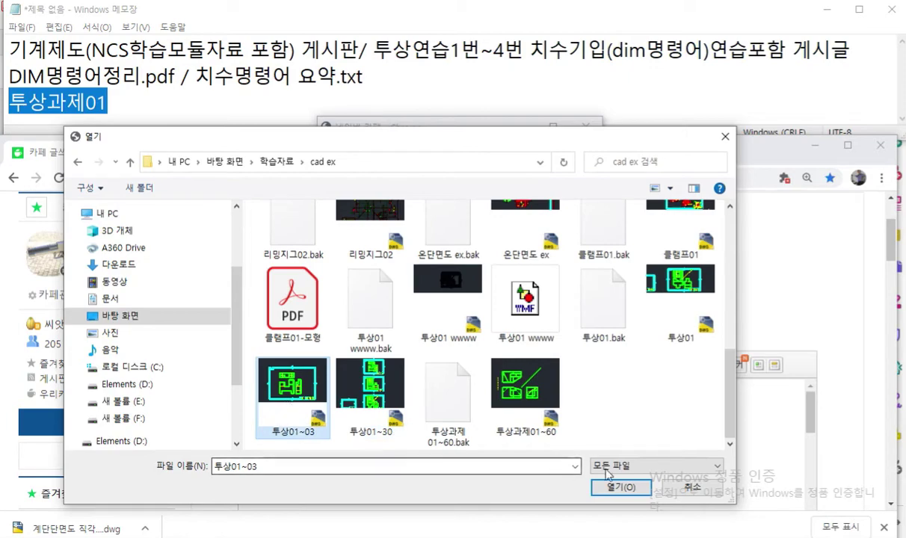
pyautogui.click(624, 485)
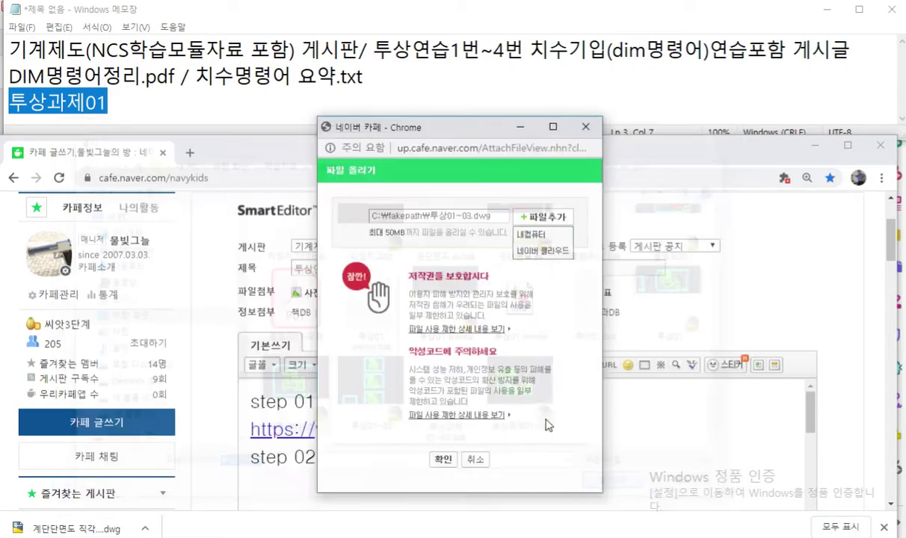
pyautogui.click(441, 459)
# Circle 투상01~03.dwg in the attachment list with the red screen pen, and leave the pen mode.
pyautogui.scroll(-8, 839, 404)
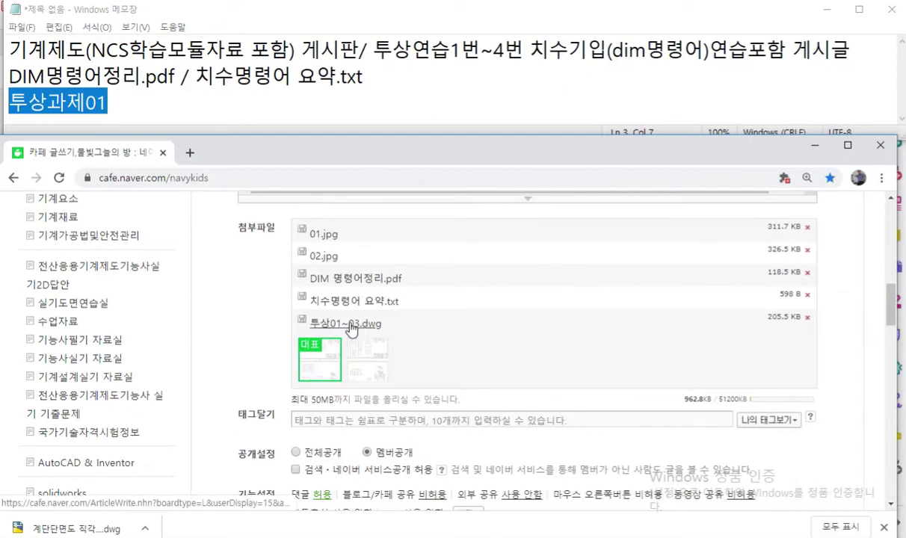
pyautogui.hotkey('ctrl', 'F1')
pyautogui.moveTo(402, 337)
pyautogui.mouseDown()
pyautogui.moveTo(327, 339)
pyautogui.moveTo(373, 308)
pyautogui.moveTo(398, 347)
pyautogui.mouseUp()
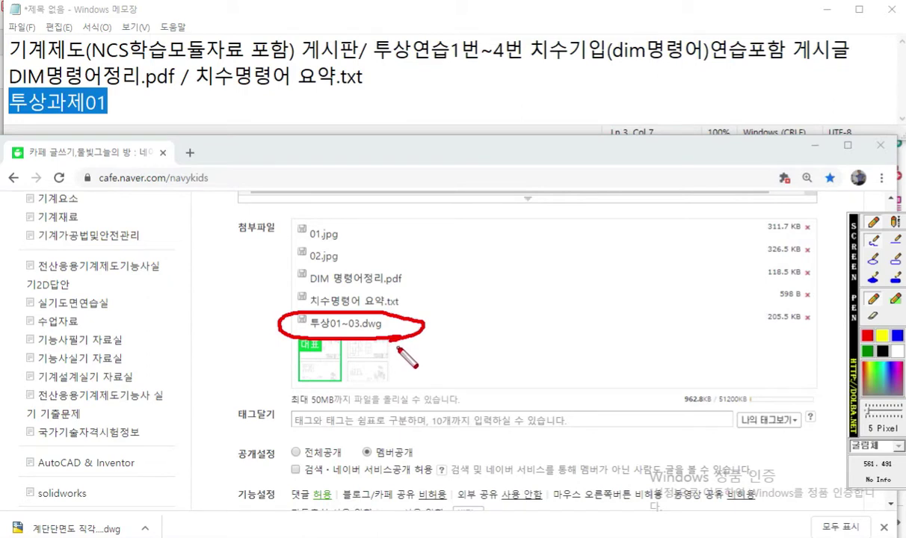
pyautogui.hotkey('ctrl', 'F1')
# Save the edited café post and dismiss the donation popup on the published page.
pyautogui.scroll(-2, 755, 451)
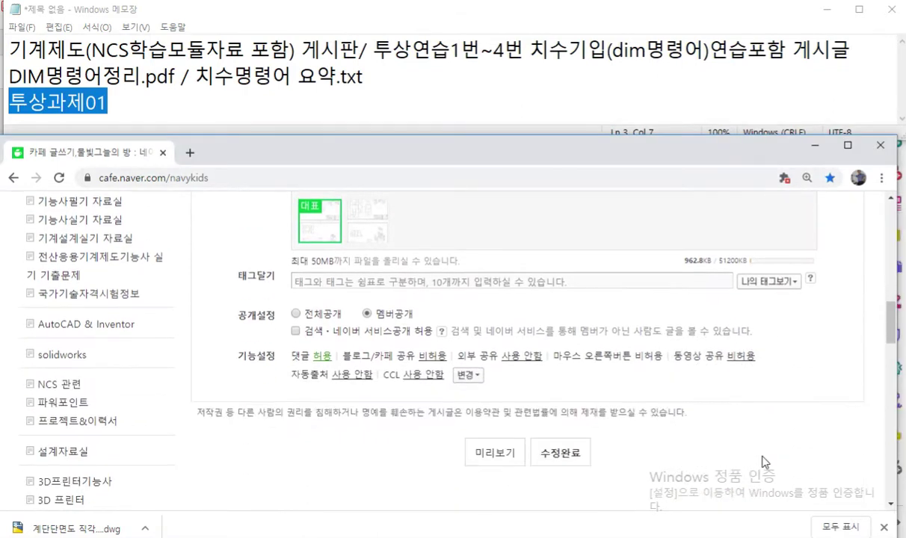
pyautogui.click(539, 430)
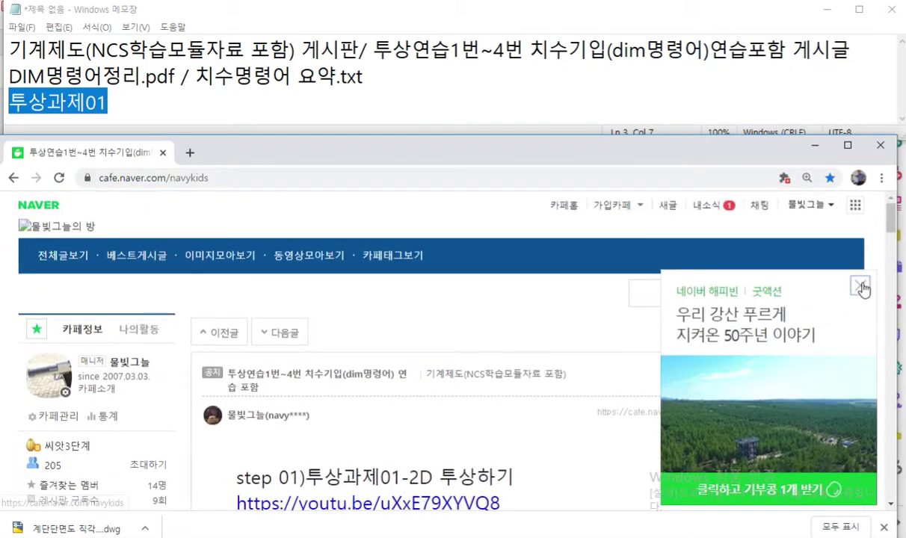
pyautogui.click(860, 286)
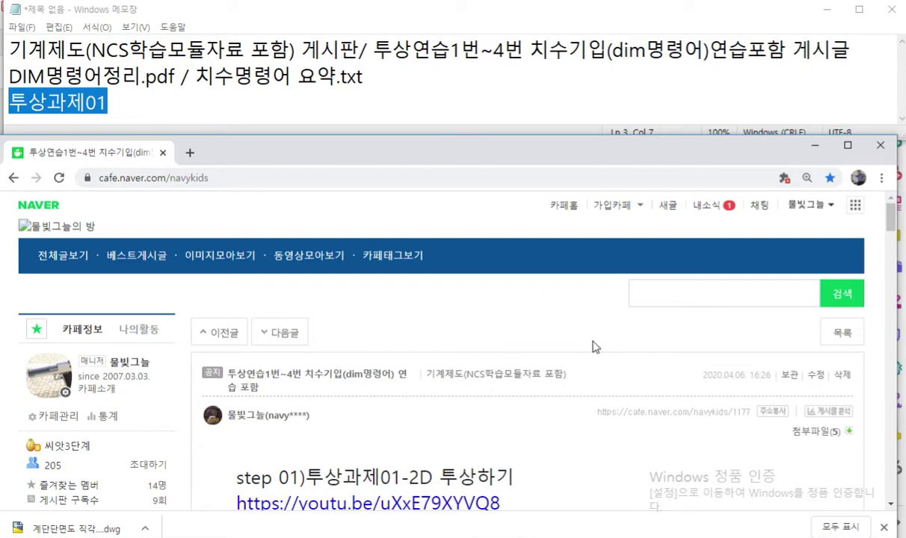
# Save the post's attachments DIM 명령어정리.pdf and 치수명령어 요약.txt to the computer.
pyautogui.scroll(-2, 593, 346)
pyautogui.click(821, 288)
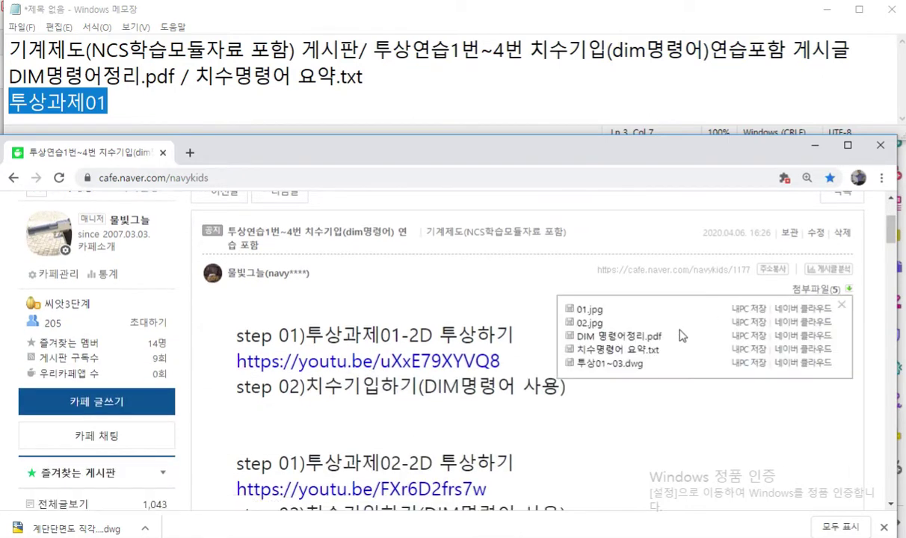
pyautogui.click(746, 337)
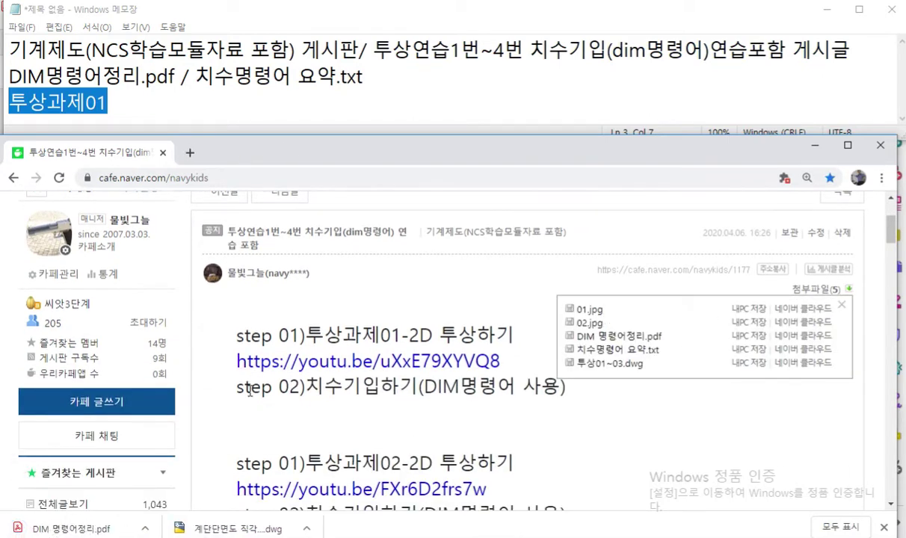
pyautogui.click(749, 349)
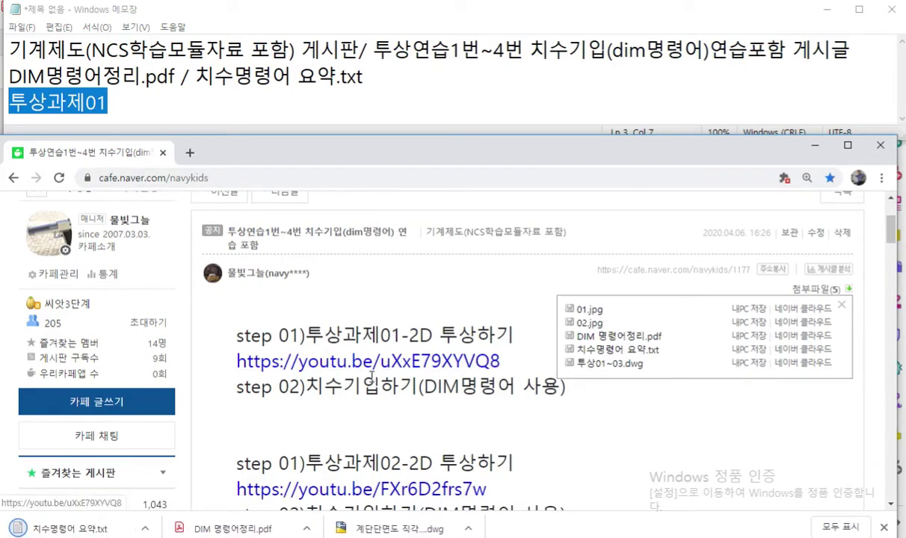
# Open the downloaded DIM 명령어정리.pdf and examine the DIM and DIMLINEAR instructions on its first page.
pyautogui.click(309, 530)
pyautogui.click(314, 399)
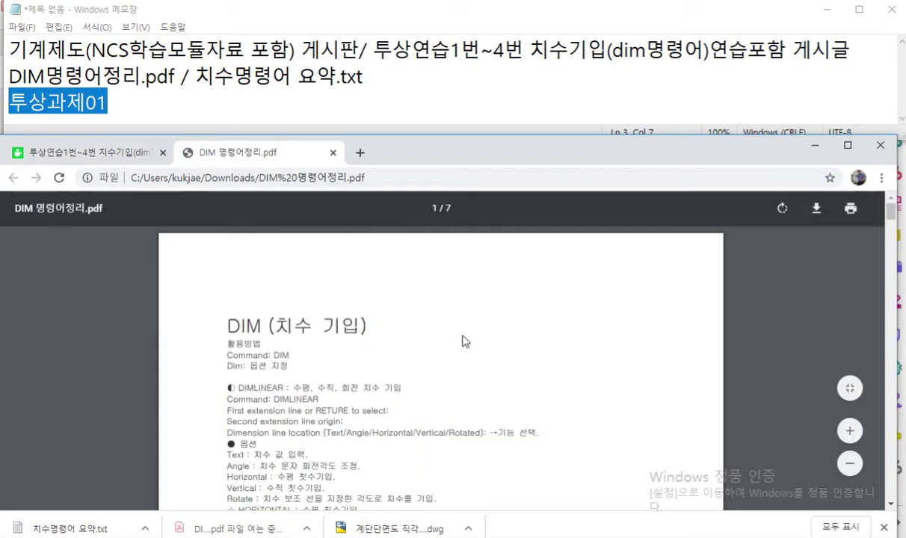
pyautogui.scroll(-3, 448, 364)
pyautogui.scroll(2, 451, 356)
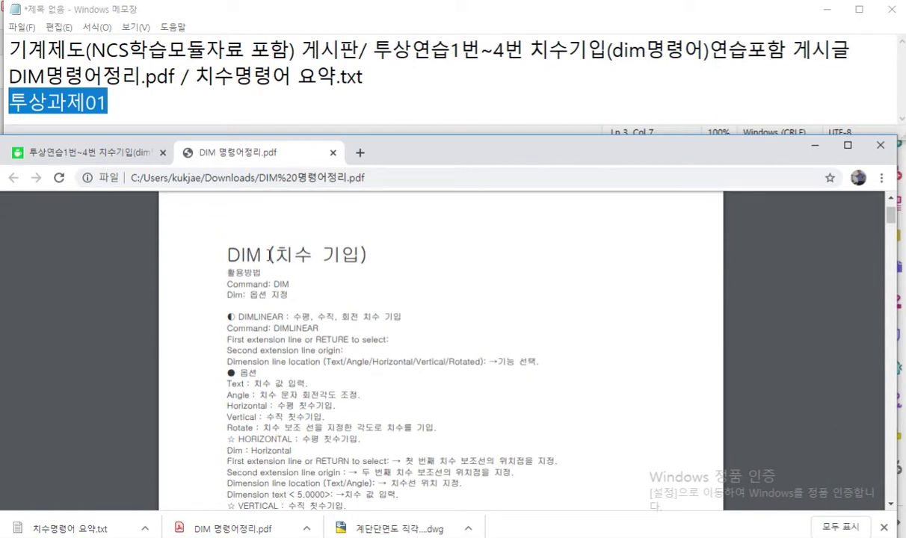
pyautogui.moveTo(224, 259); pyautogui.dragTo(430, 461)
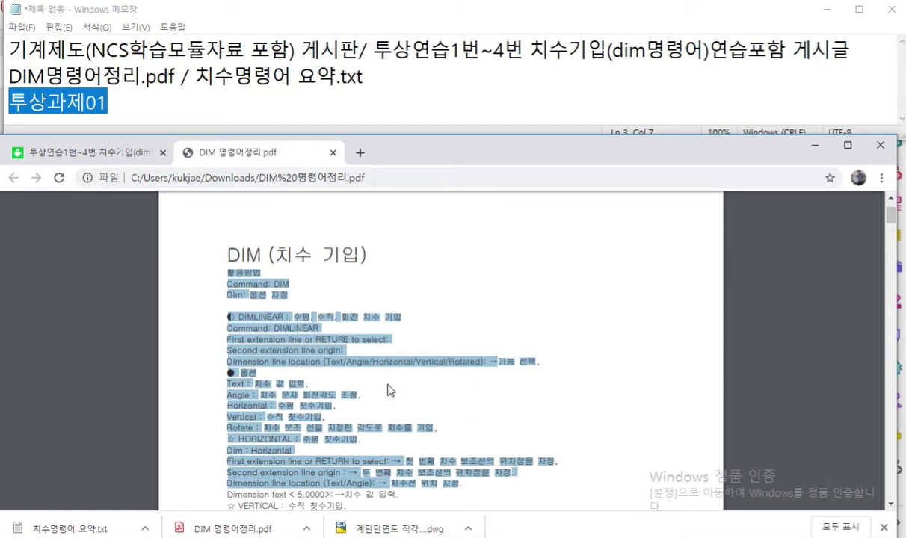
pyautogui.click(383, 382)
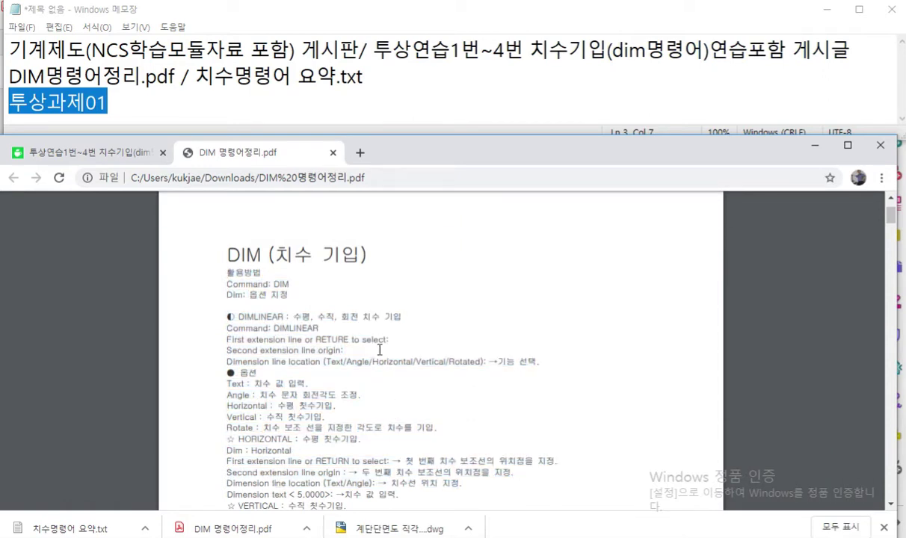
# Skim the dimension commands and DIM variables through the end of the PDF, and return to its first page.
pyautogui.scroll(-20, 381, 351)
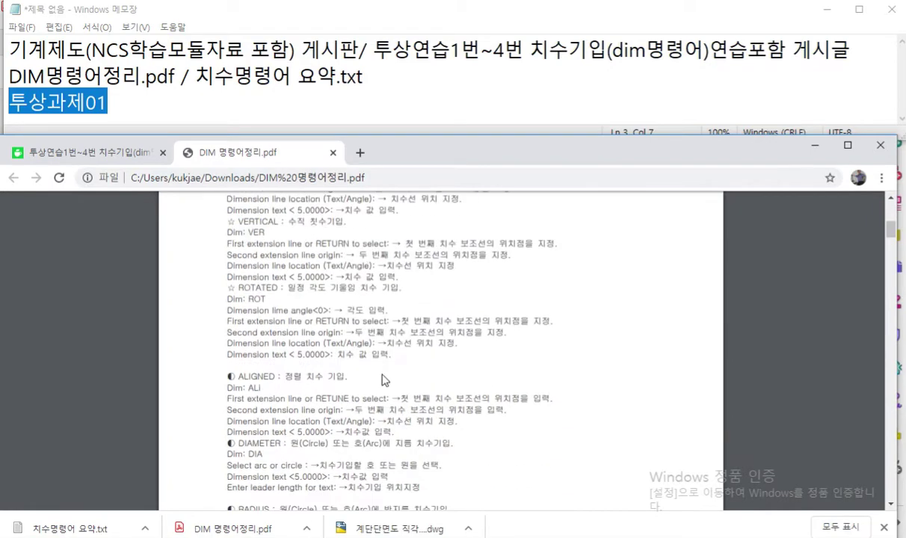
pyautogui.scroll(-20, 381, 386)
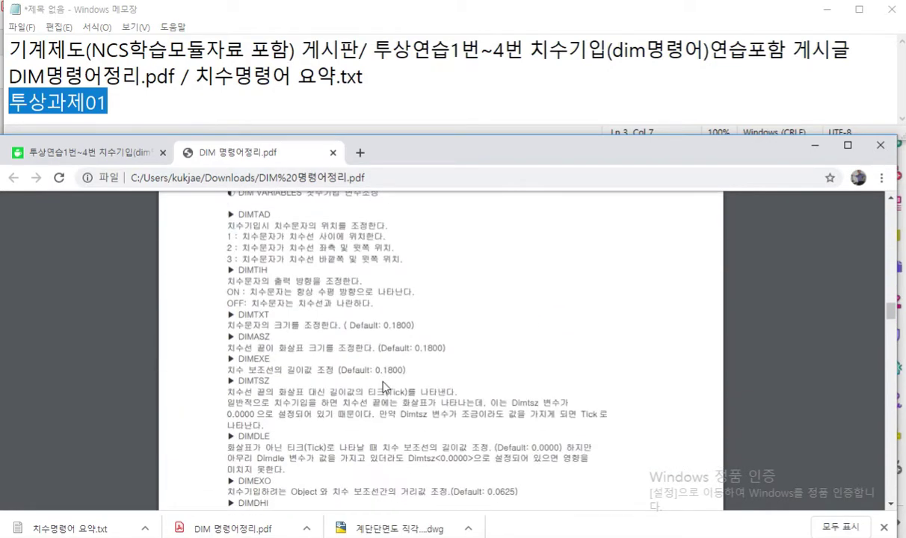
pyautogui.scroll(-20, 385, 381)
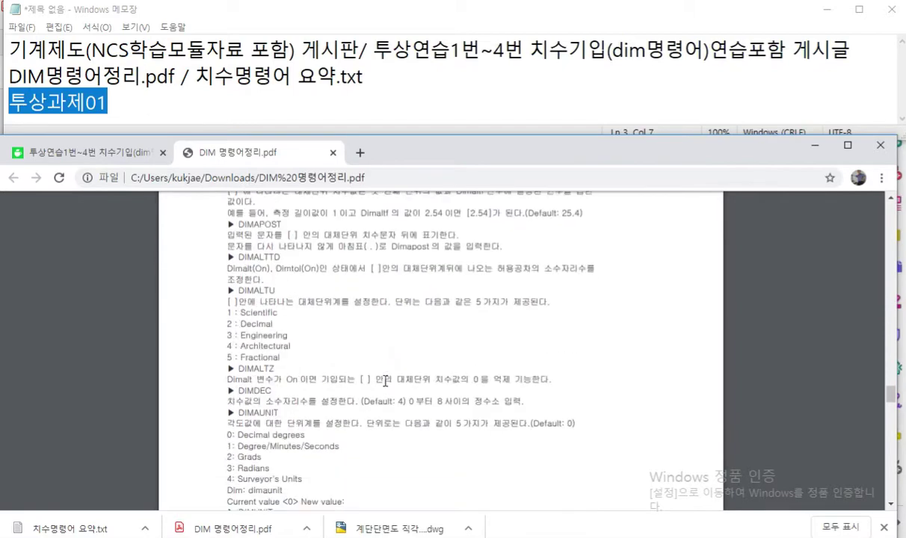
pyautogui.scroll(-10, 385, 381)
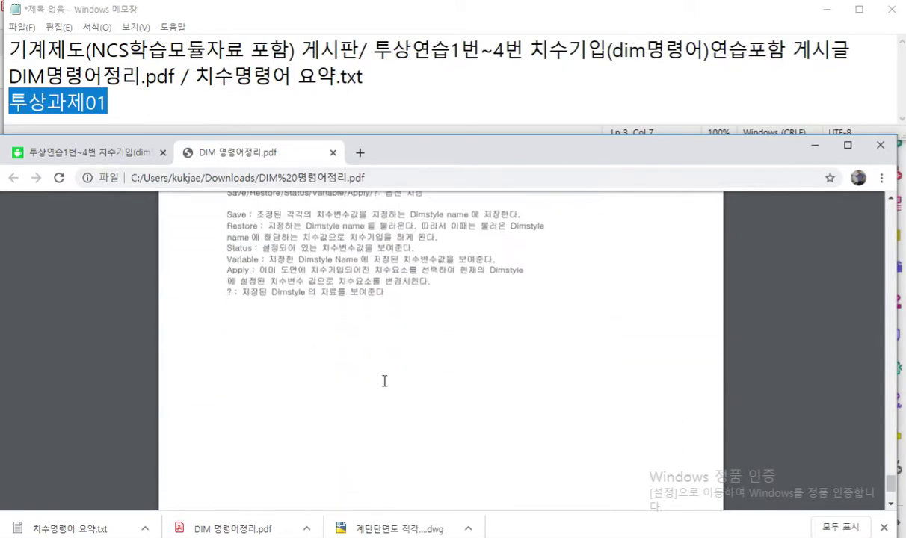
pyautogui.scroll(8, 385, 381)
pyautogui.scroll(20, 385, 381)
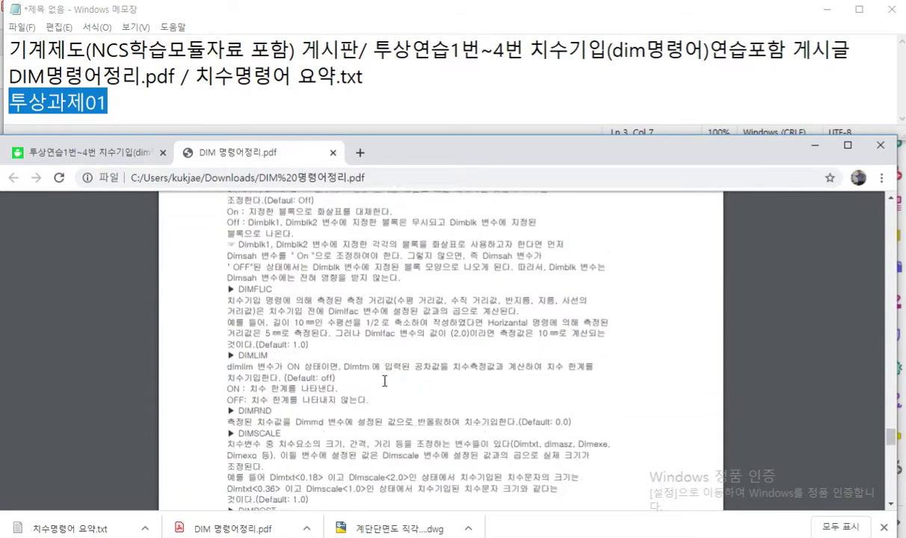
pyautogui.scroll(20, 385, 385)
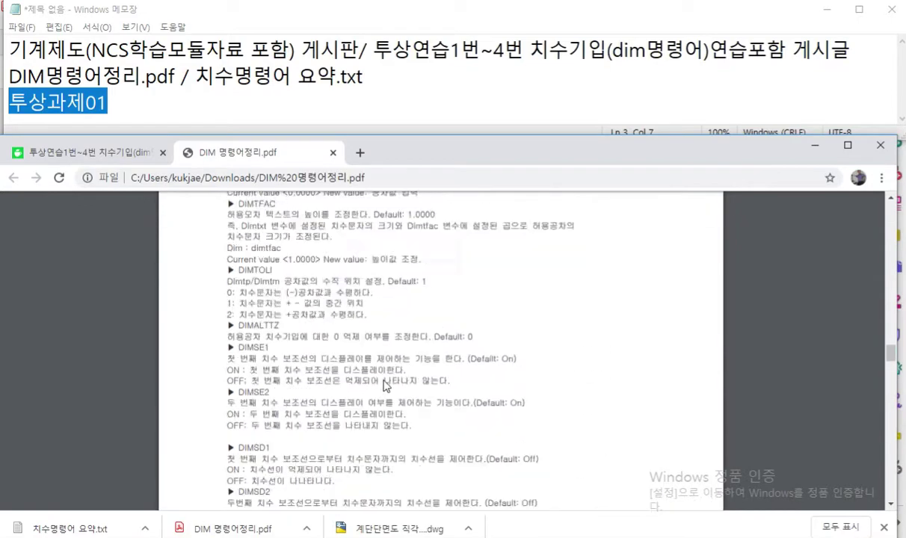
pyautogui.scroll(20, 385, 385)
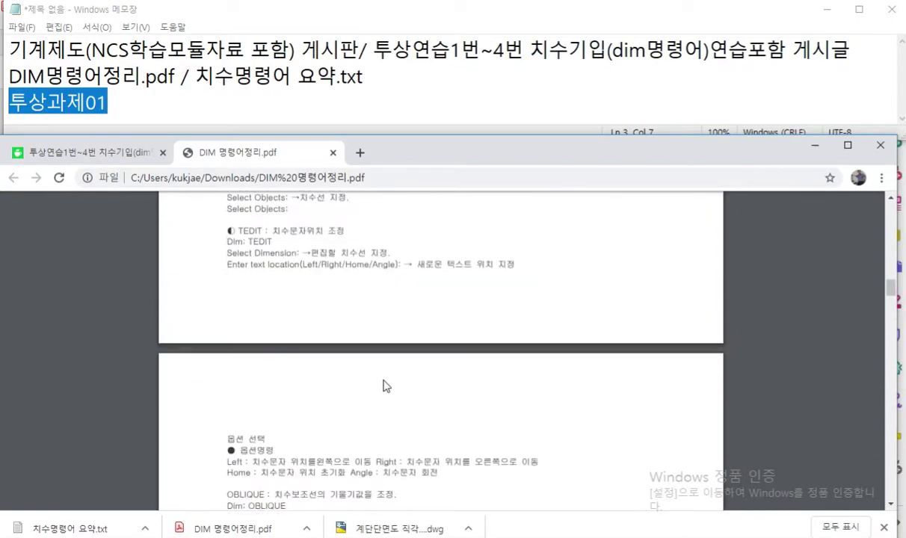
pyautogui.scroll(5, 385, 385)
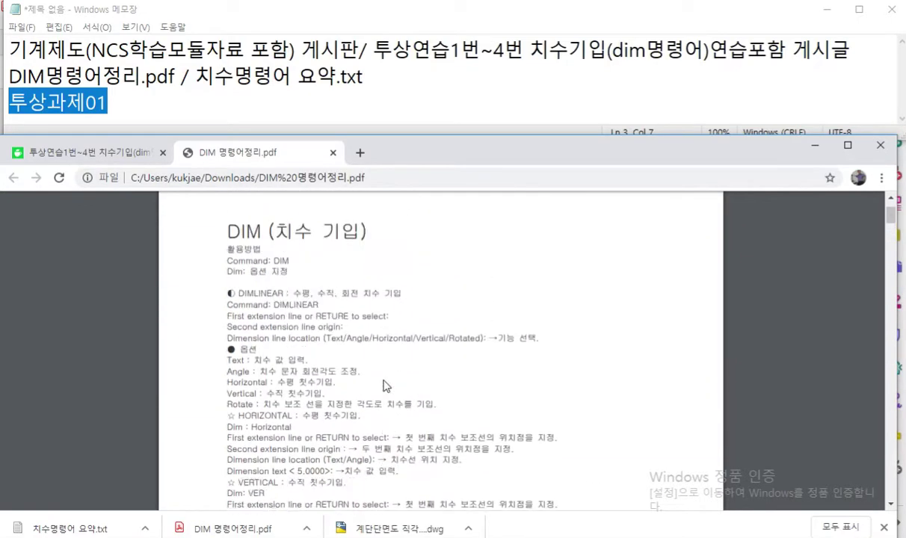
pyautogui.scroll(-3, 384, 383)
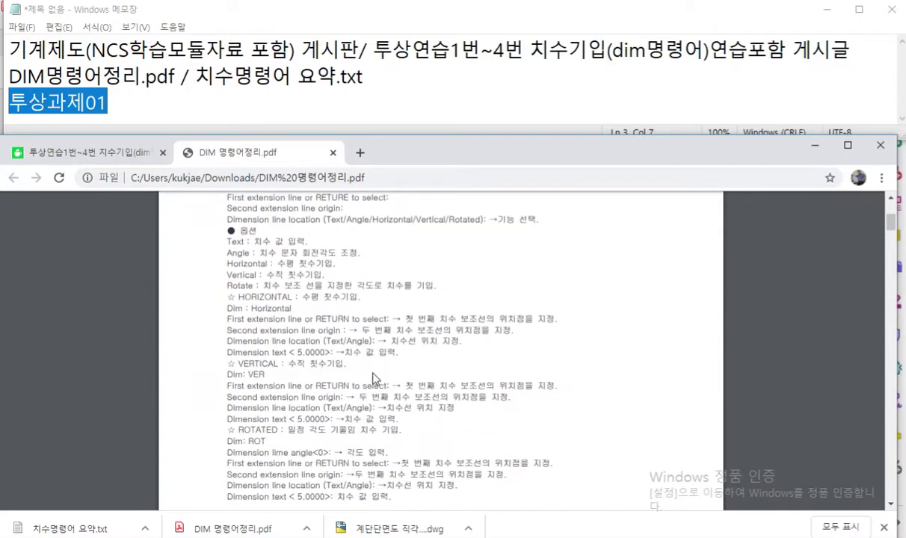
pyautogui.scroll(3, 373, 379)
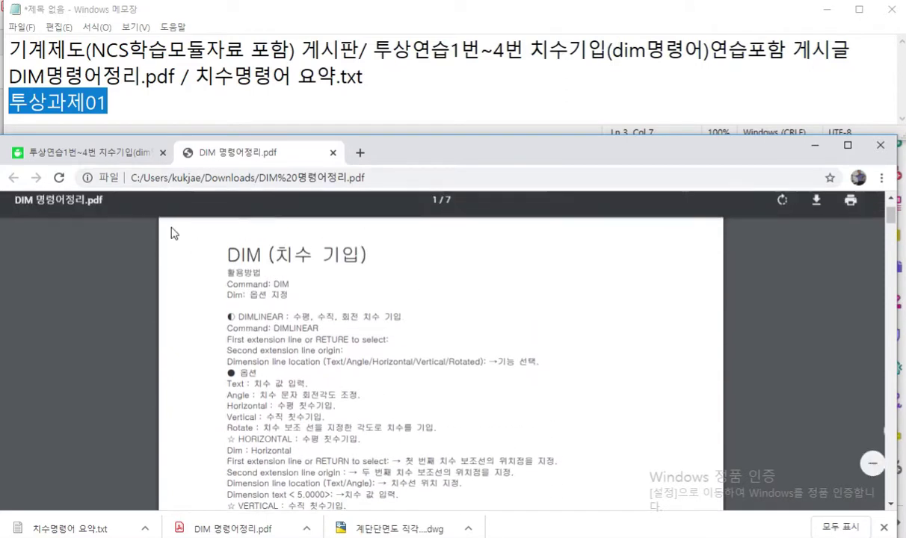
# Return to the café post and open the downloaded 치수명령어 요약.txt.
pyautogui.click(91, 152)
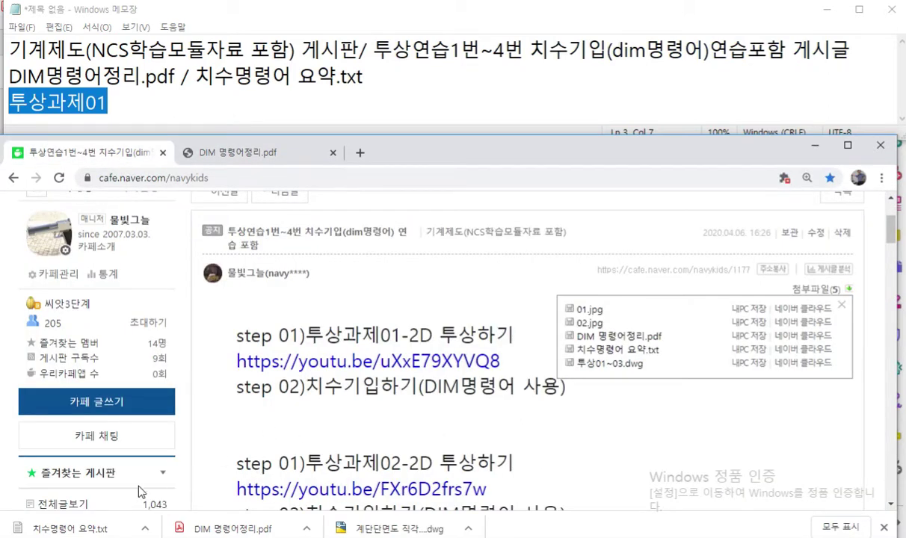
pyautogui.click(146, 529)
pyautogui.click(171, 437)
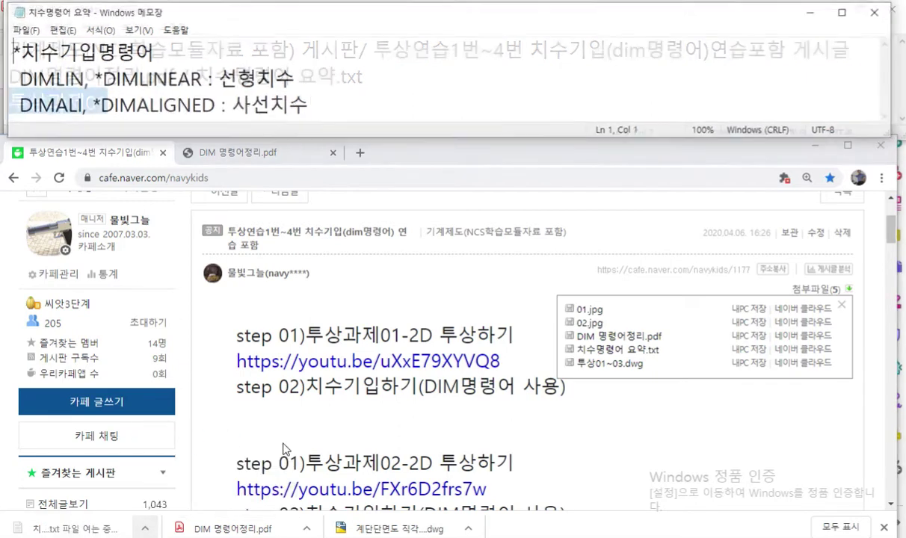
# Enlarge the 치수명령어 요약.txt window, highlight DIMLIN in it, and resize the window to occupy the right half of the screen.
pyautogui.moveTo(380, 137); pyautogui.dragTo(383, 532)
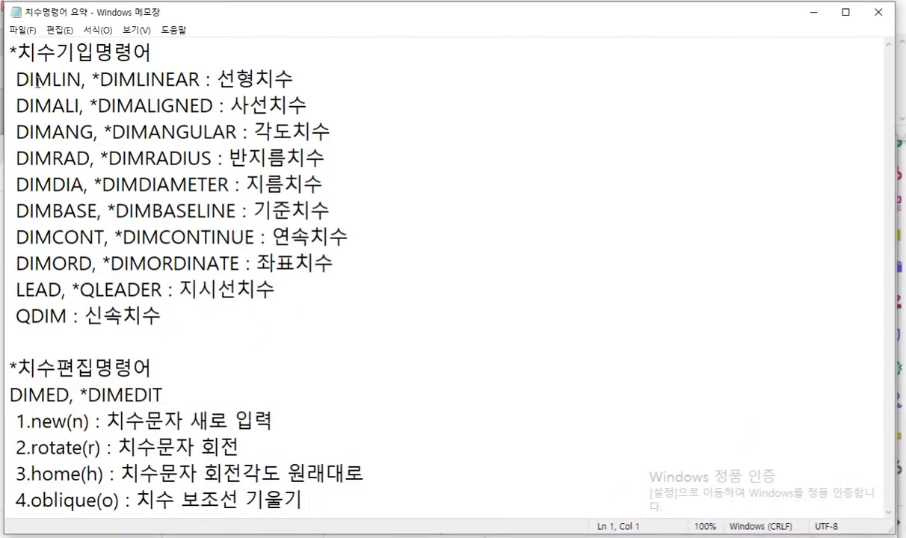
pyautogui.moveTo(17, 80); pyautogui.dragTo(83, 88)
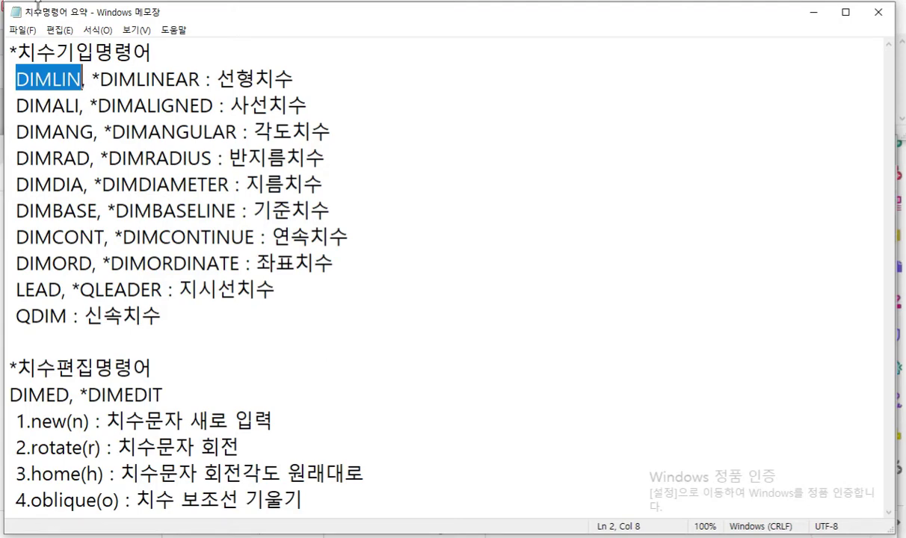
pyautogui.moveTo(6, 6); pyautogui.dragTo(516, 38)
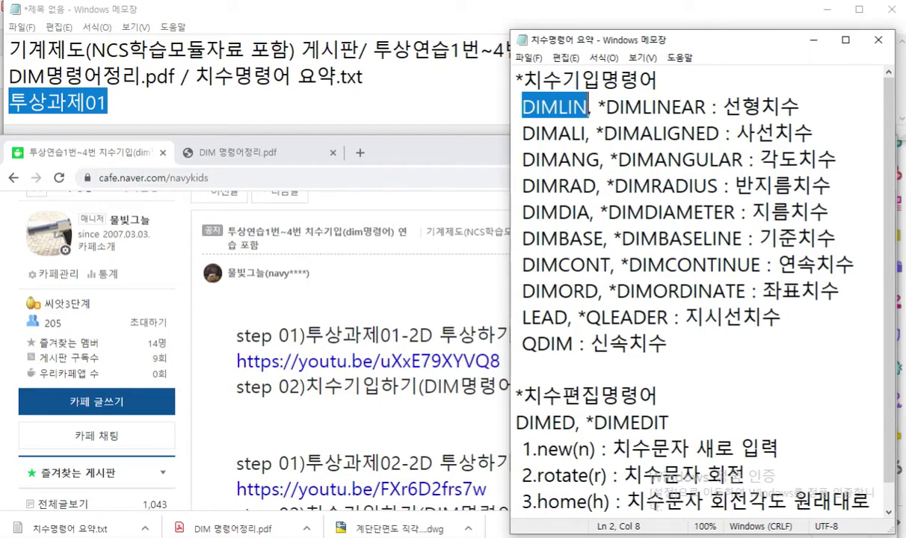
# Bring up the 투상01~03.dwg drawing in AutoCAD and minimize the untitled memo and the 2D+도면관리 PDF in Acrobat Reader.
pyautogui.hotkey('alt', 'Tab')
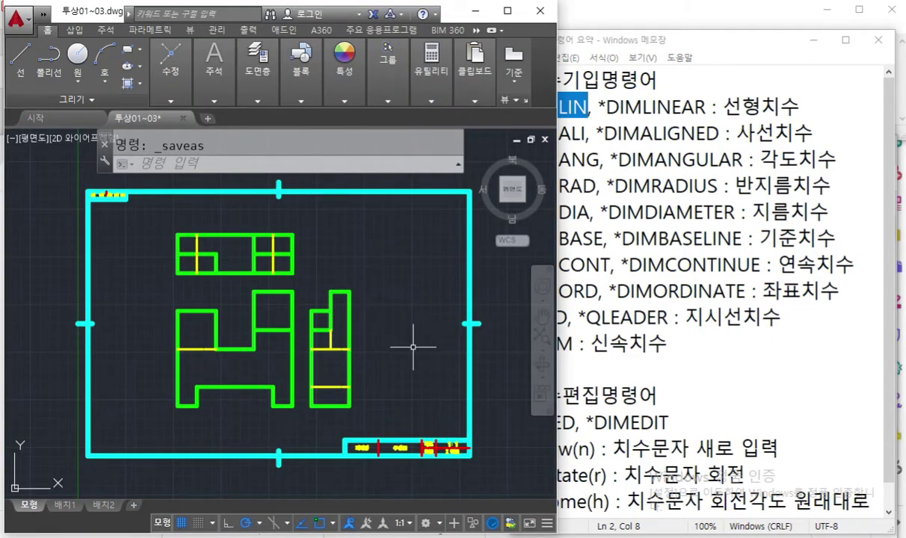
pyautogui.click(676, 30)
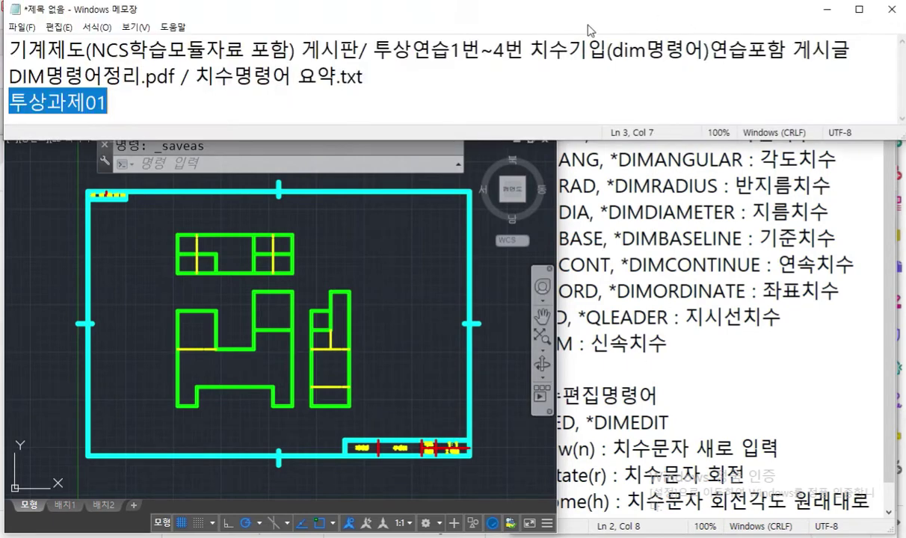
pyautogui.click(823, 13)
pyautogui.hotkey('alt', 'Tab')
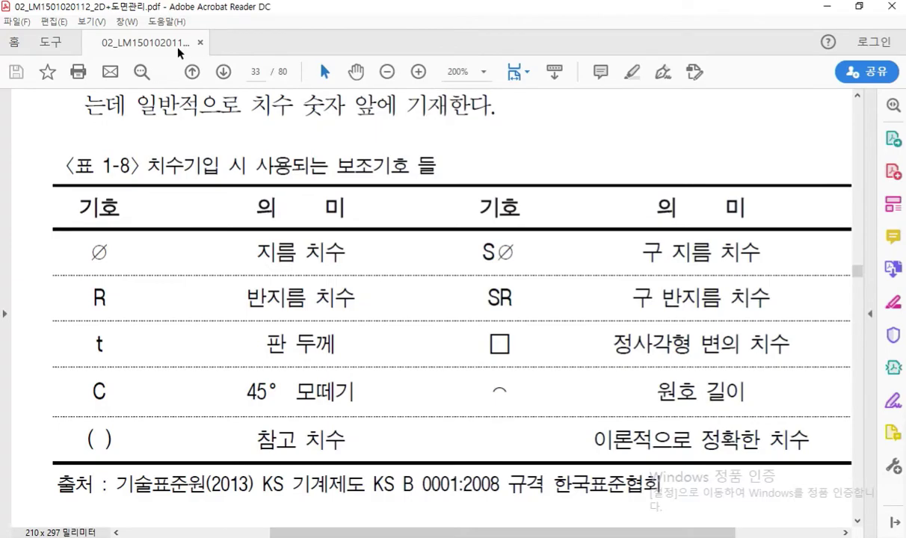
pyautogui.click(827, 5)
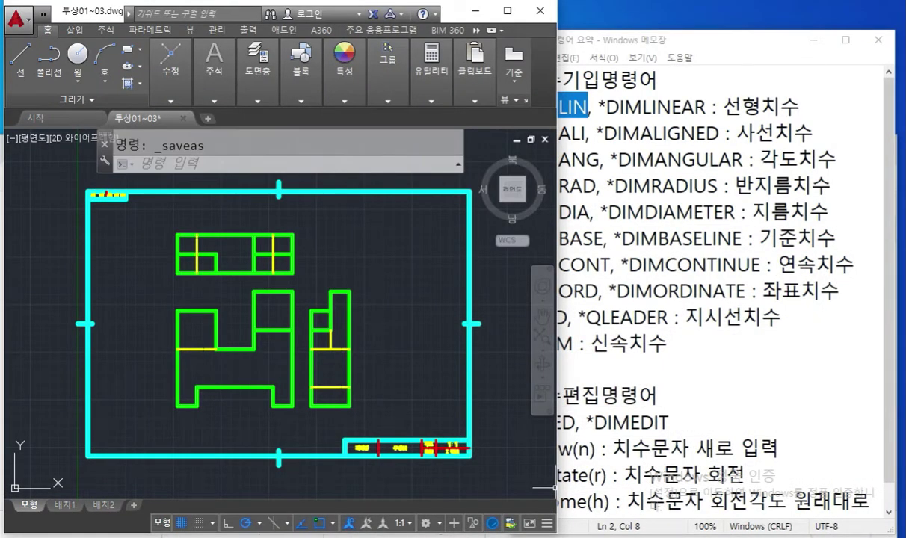
# In Chrome, detach DIM 명령어정리.pdf into its own window and arrange it side by side with the 치수명령어 요약.txt notes.
pyautogui.hotkey('alt', 'Tab')
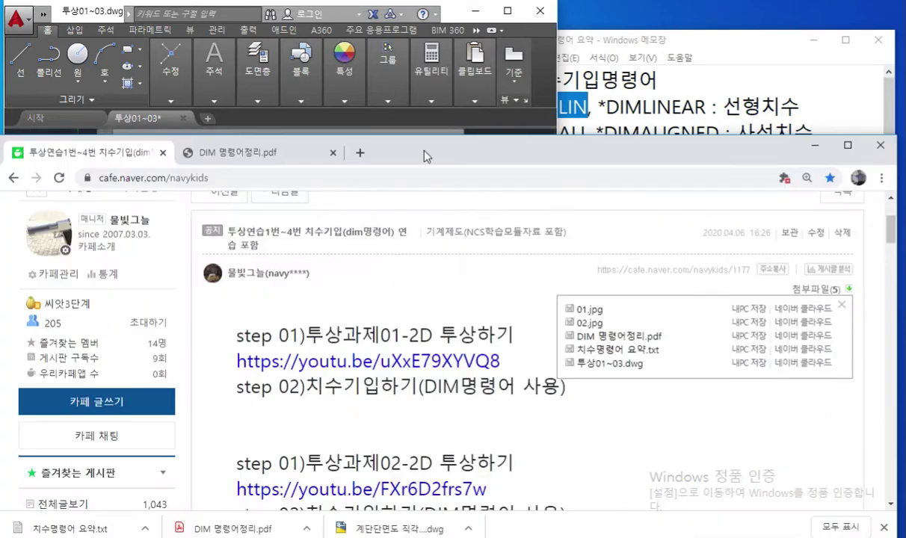
pyautogui.click(277, 155)
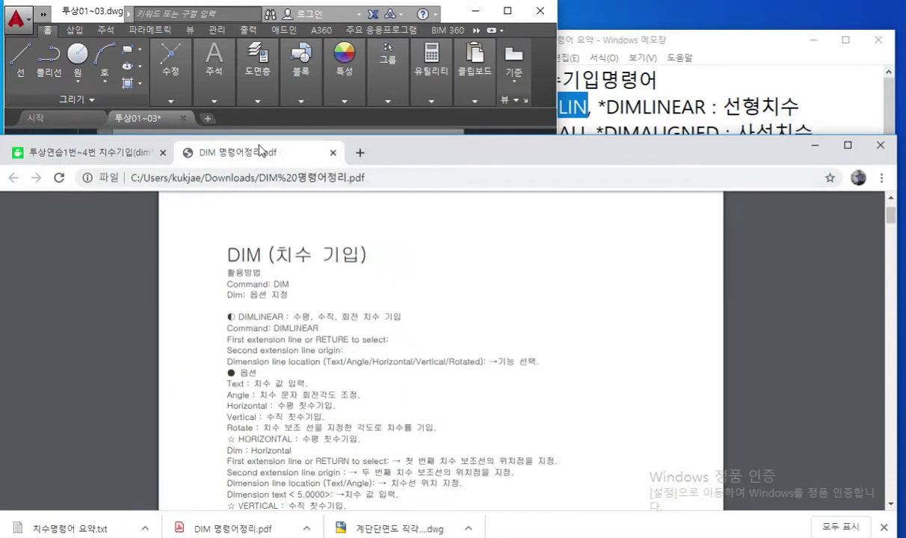
pyautogui.moveTo(260, 157); pyautogui.dragTo(709, 75)
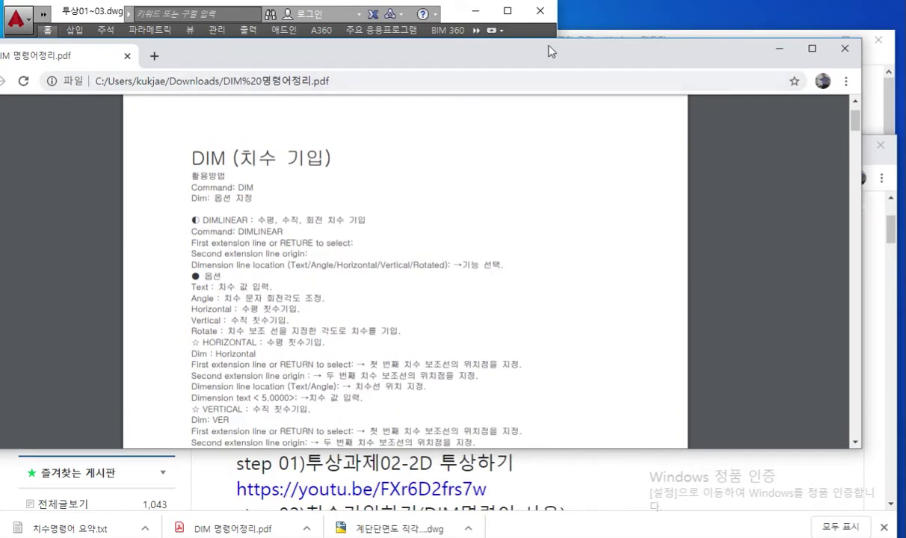
pyautogui.moveTo(865, 37); pyautogui.dragTo(477, 117)
pyautogui.moveTo(254, 130); pyautogui.dragTo(292, 16)
pyautogui.moveTo(515, 333); pyautogui.dragTo(497, 537)
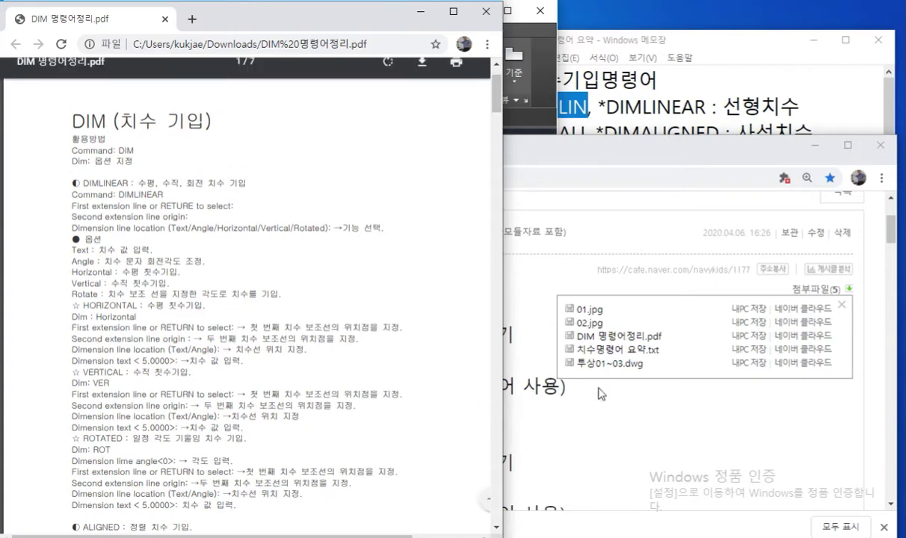
pyautogui.moveTo(641, 41); pyautogui.dragTo(646, 15)
pyautogui.moveTo(146, 181); pyautogui.dragTo(154, 182)
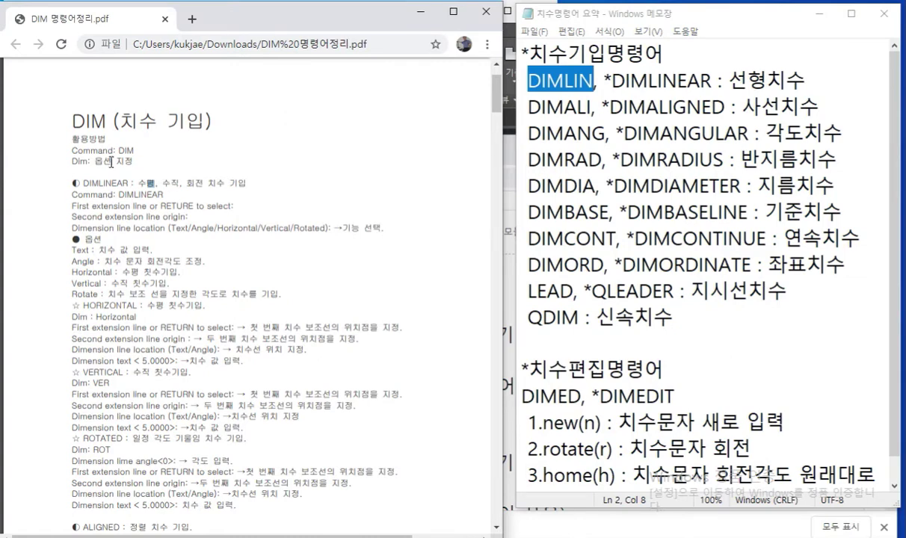
# Underline Command: DIM and LINEAR in the PDF and DIMLIN in the notes with the screen pen, and clear the marks.
pyautogui.press('F12')
pyautogui.moveTo(69, 159); pyautogui.dragTo(141, 158)
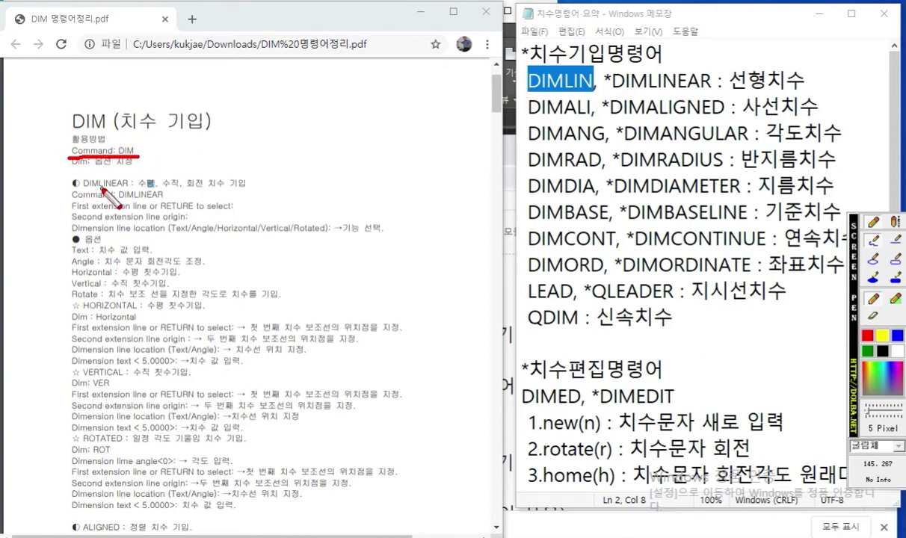
pyautogui.moveTo(98, 190); pyautogui.dragTo(142, 189)
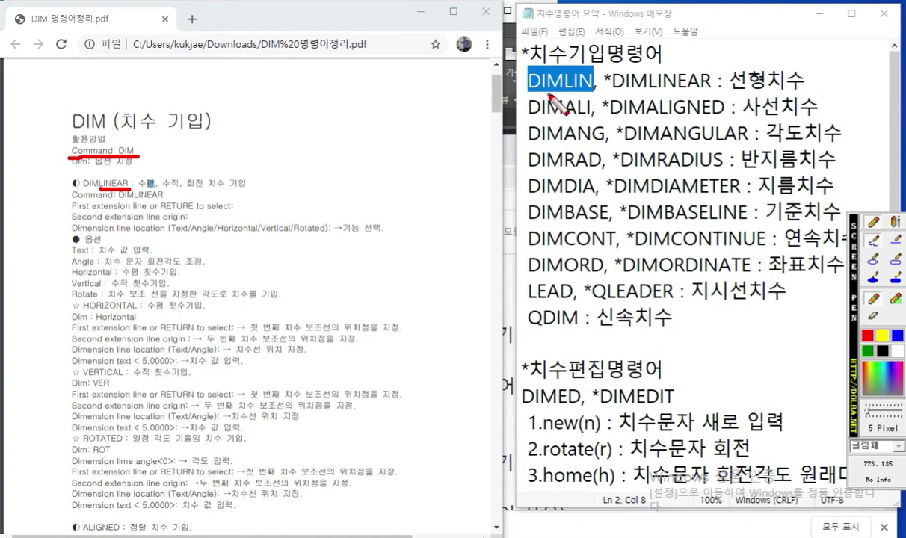
pyautogui.moveTo(528, 91); pyautogui.dragTo(598, 89)
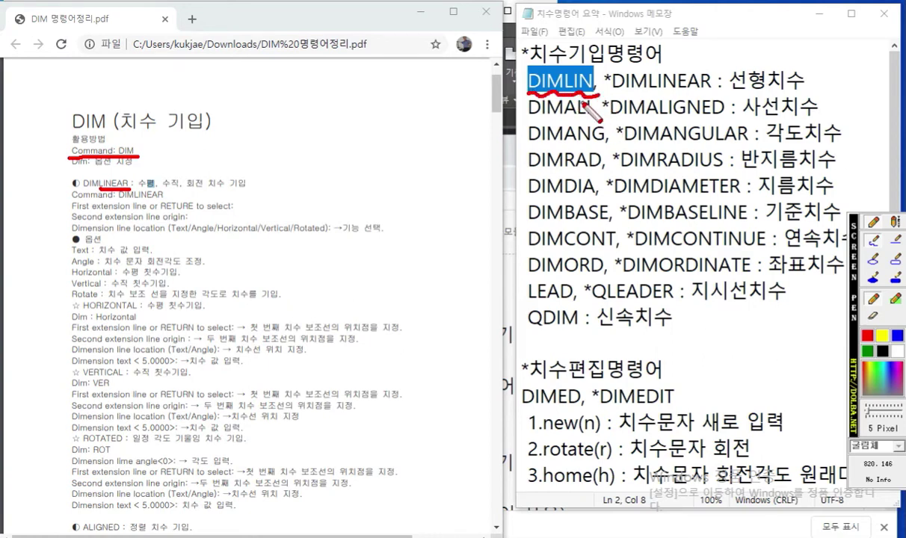
pyautogui.press('Escape')
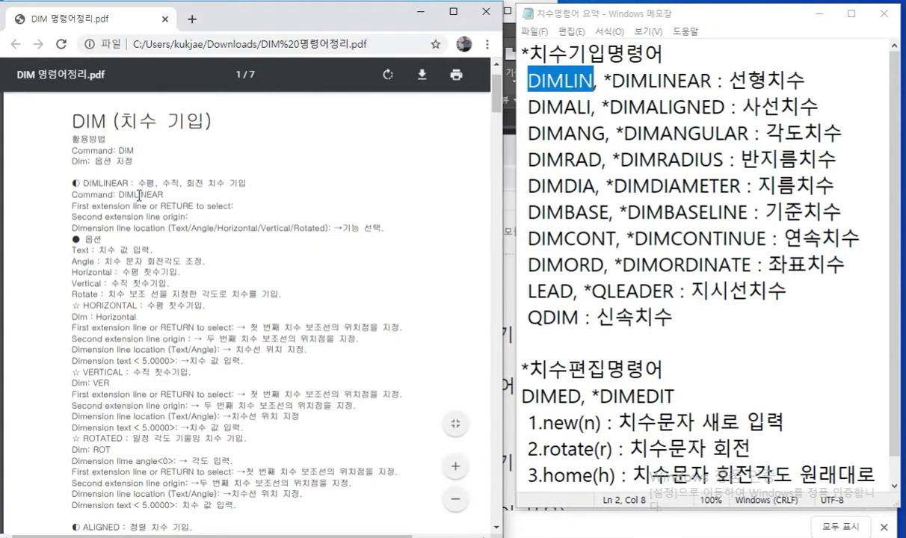
# Examine the enlarged PDF's DIM command, Dim option line, and Horizontal and VER entries, highlighting each one.
pyautogui.keyDown('ctrl'); pyautogui.scroll(2, 72, 186); pyautogui.keyUp('ctrl')
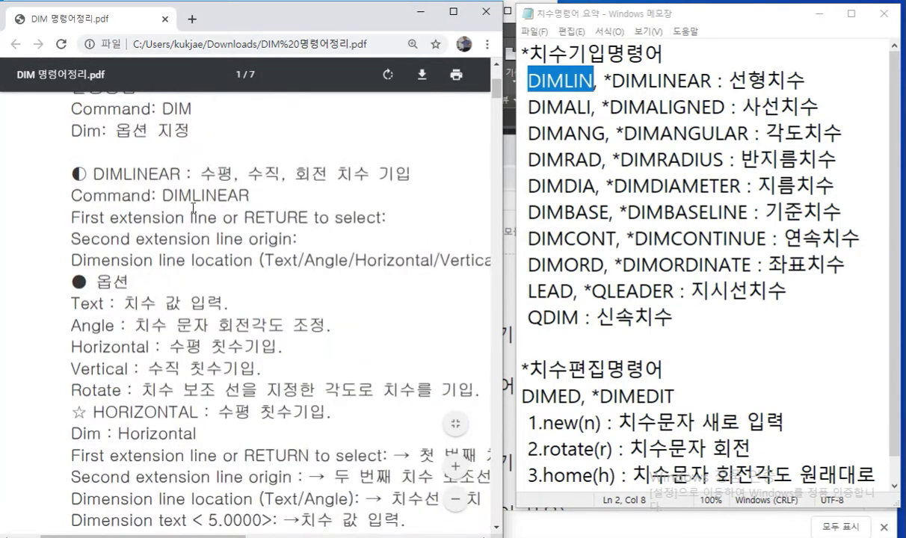
pyautogui.scroll(2, 169, 209)
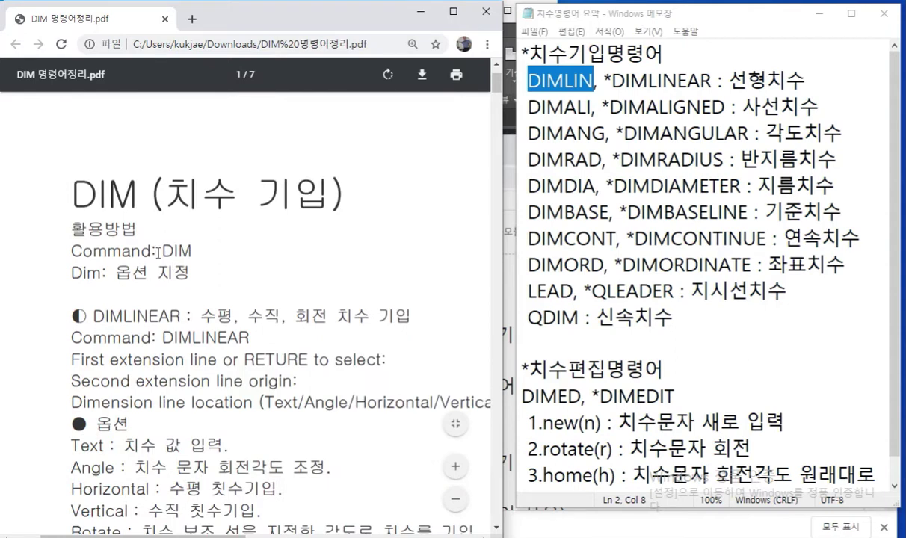
pyautogui.moveTo(154, 251); pyautogui.dragTo(194, 251)
pyautogui.moveTo(70, 273); pyautogui.dragTo(196, 279)
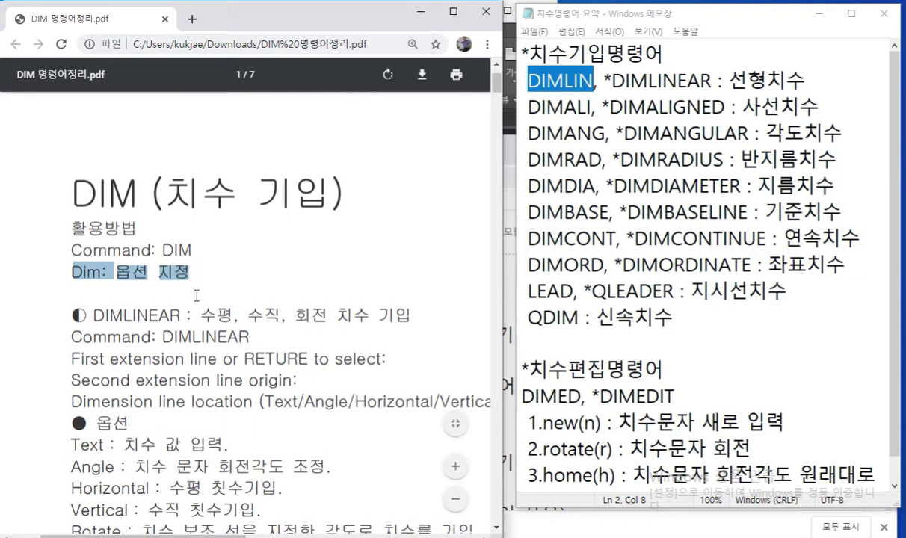
pyautogui.scroll(-2, 196, 291)
pyautogui.scroll(-1, 195, 297)
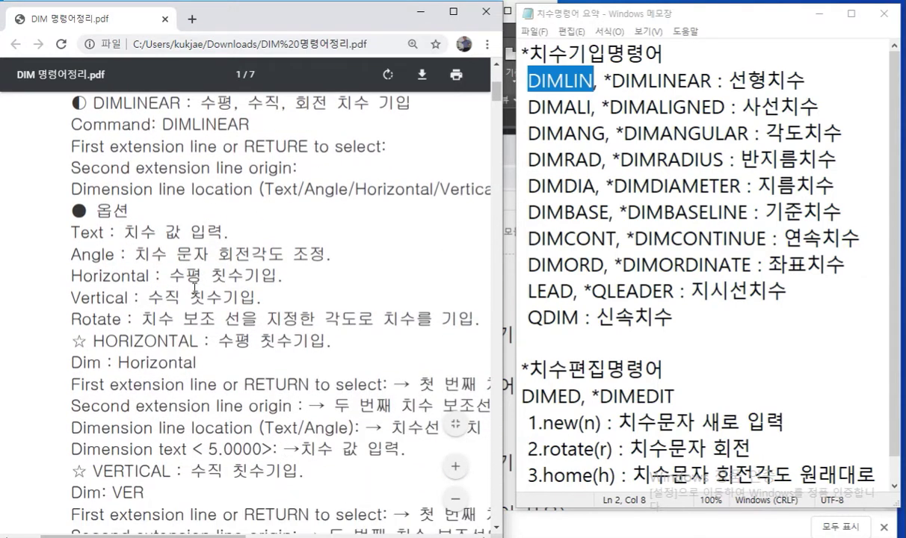
pyautogui.scroll(-2, 195, 289)
pyautogui.moveTo(116, 211); pyautogui.dragTo(198, 220)
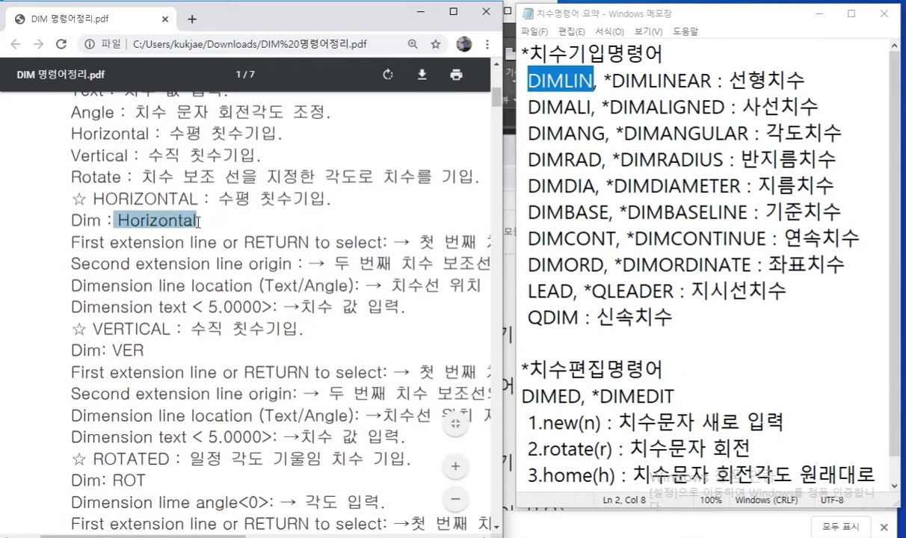
pyautogui.moveTo(107, 350); pyautogui.dragTo(158, 350)
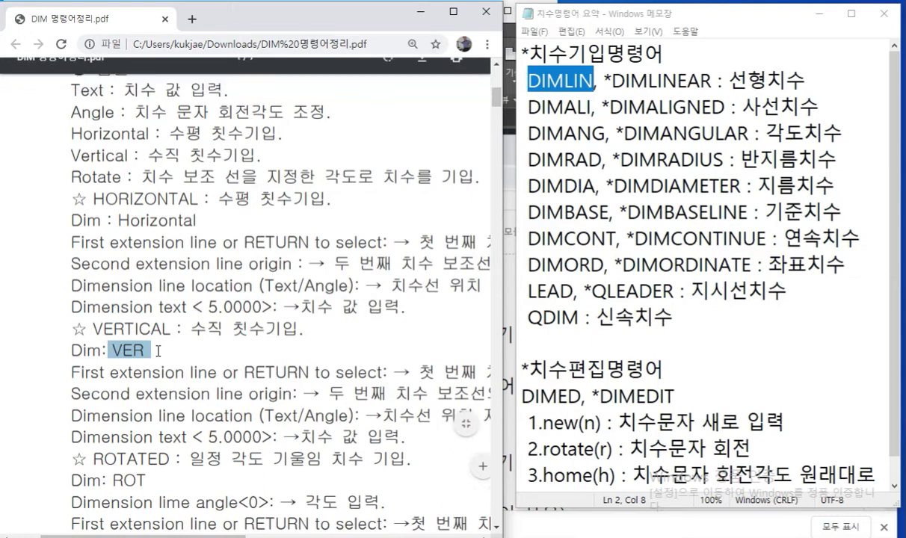
# Return to the start of the PDF and highlight the Dim: 옵션 지정 line and the DIMLINEAR heading.
pyautogui.scroll(4, 157, 351)
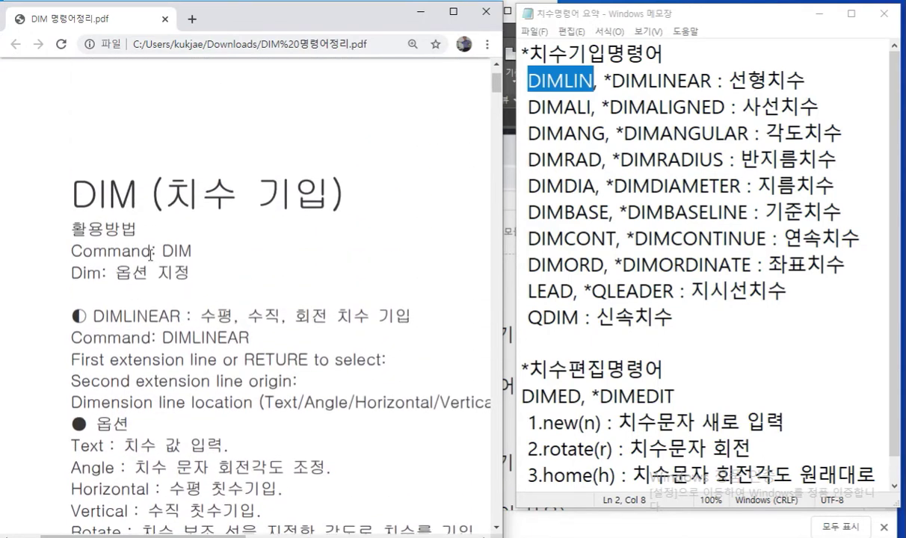
pyautogui.moveTo(72, 274); pyautogui.dragTo(188, 274)
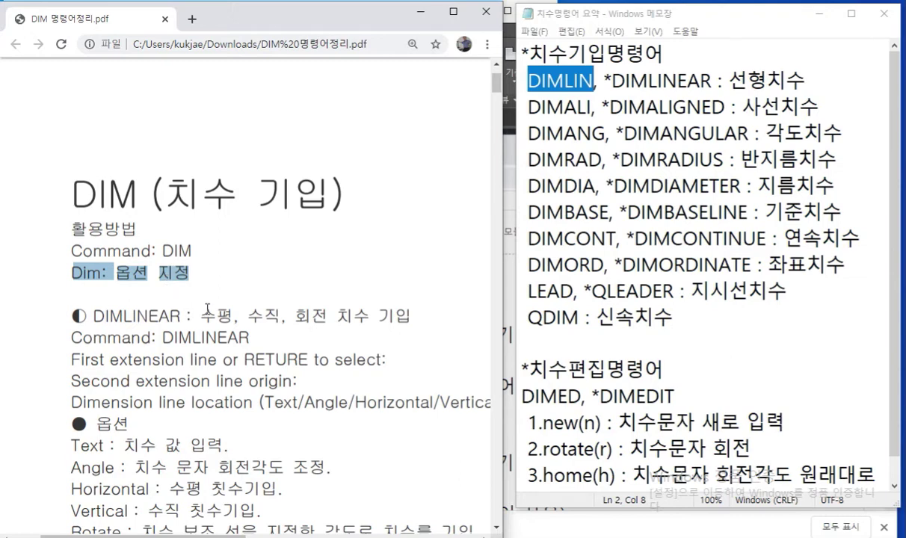
pyautogui.scroll(-2, 207, 309)
pyautogui.moveTo(93, 172); pyautogui.dragTo(183, 178)
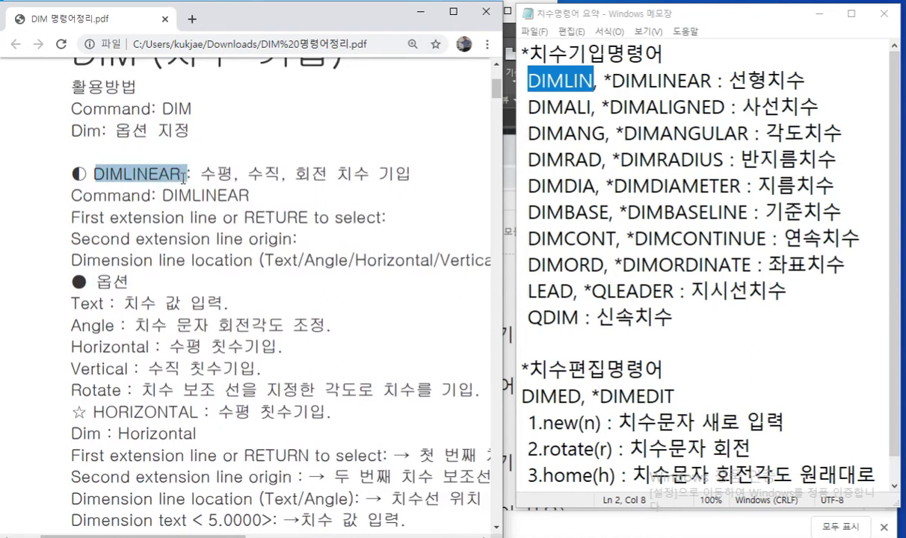
pyautogui.scroll(-1, 183, 179)
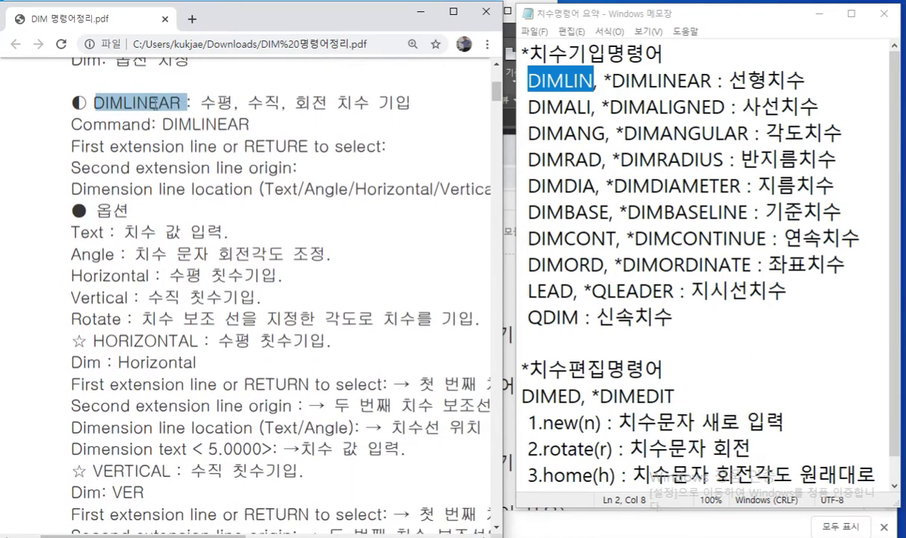
# Underline 수평, 수직, 회전 and 선형치수 in red, box DIMLIN with an arrow to the PDF's DIMLINEAR heading, and clear the marks.
pyautogui.moveTo(202, 115); pyautogui.dragTo(311, 118)
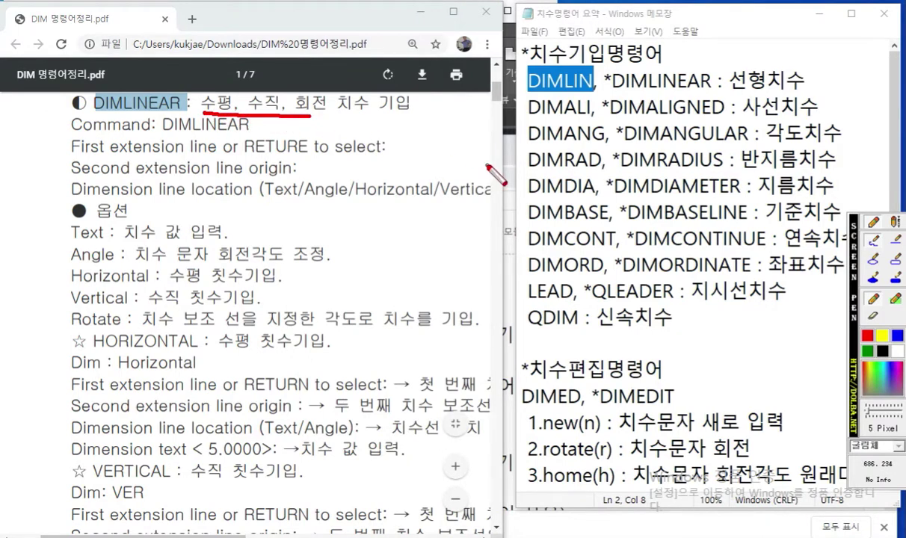
pyautogui.moveTo(729, 90); pyautogui.dragTo(814, 87)
pyautogui.moveTo(559, 98)
pyautogui.mouseDown()
pyautogui.moveTo(520, 75)
pyautogui.moveTo(577, 66)
pyautogui.moveTo(598, 99)
pyautogui.mouseUp()
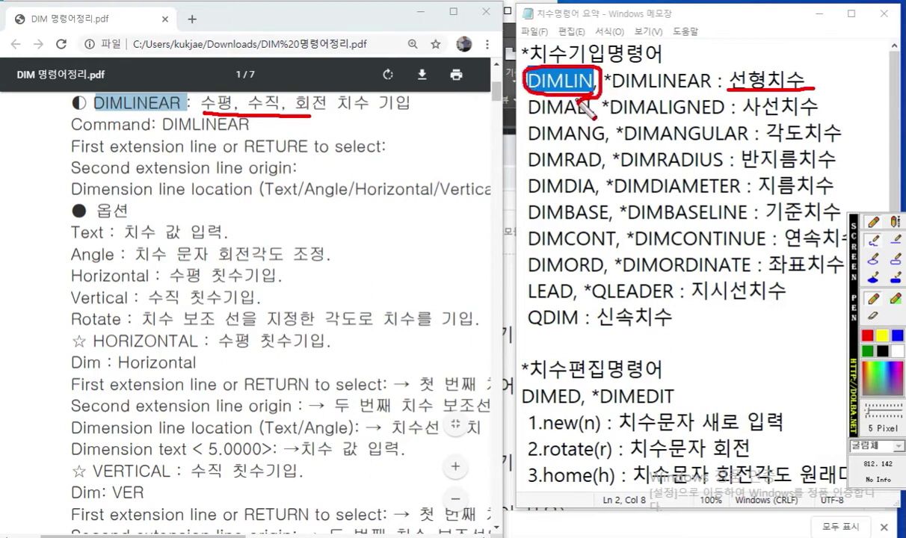
pyautogui.moveTo(550, 96)
pyautogui.mouseDown()
pyautogui.moveTo(514, 106)
pyautogui.moveTo(423, 107)
pyautogui.moveTo(442, 118)
pyautogui.mouseUp()
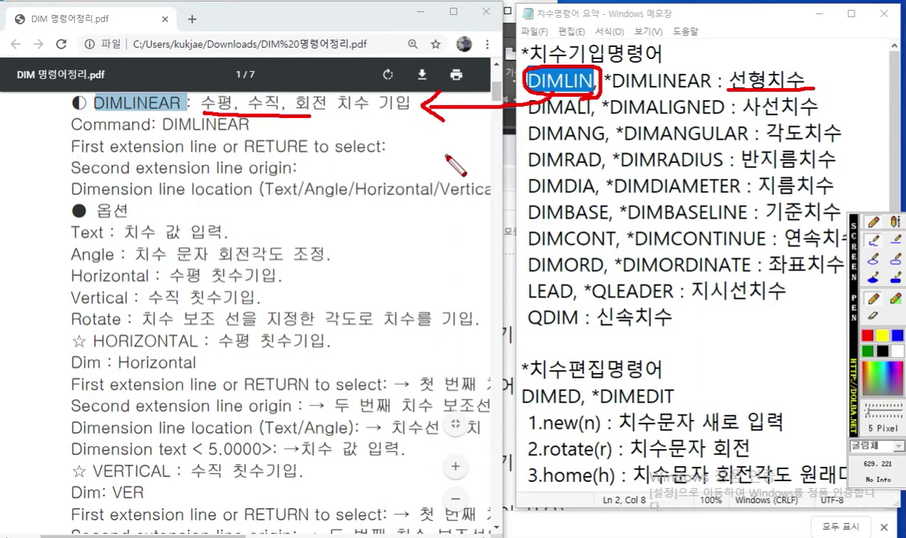
pyautogui.press('Escape')
# Handwrite DimL beside the PDF's DIMLINEAR heading, underline DIMLINEAR : 선형치수 in the notes, bracket the options, underline Horizontal, and write Ver below it.
pyautogui.scroll(1, 431, 168)
pyautogui.scroll(-1, 431, 167)
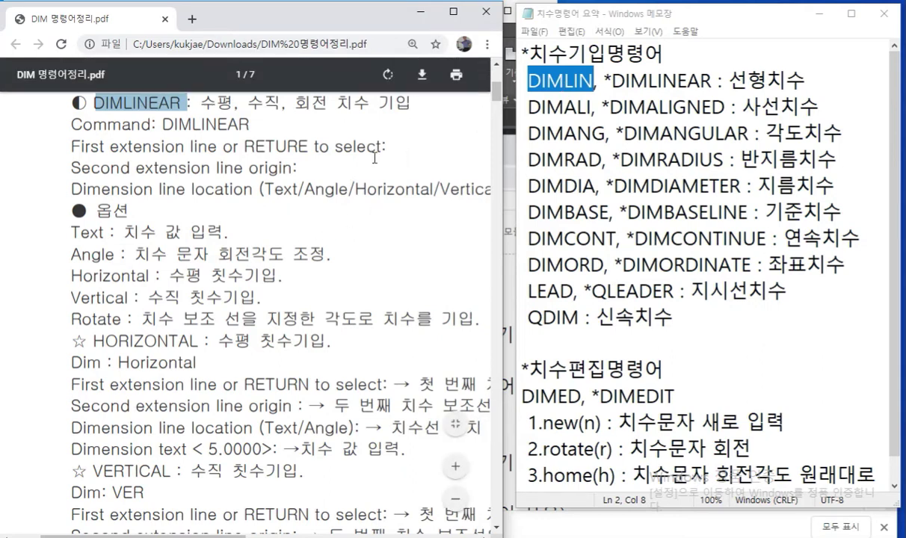
pyautogui.scroll(1, 397, 149)
pyautogui.press('F12')
pyautogui.moveTo(411, 159)
pyautogui.mouseDown()
pyautogui.moveTo(417, 191)
pyautogui.moveTo(429, 170)
pyautogui.moveTo(415, 188)
pyautogui.moveTo(459, 169)
pyautogui.moveTo(471, 189)
pyautogui.moveTo(479, 180)
pyautogui.moveTo(497, 189)
pyautogui.mouseUp()
pyautogui.click(440, 156)
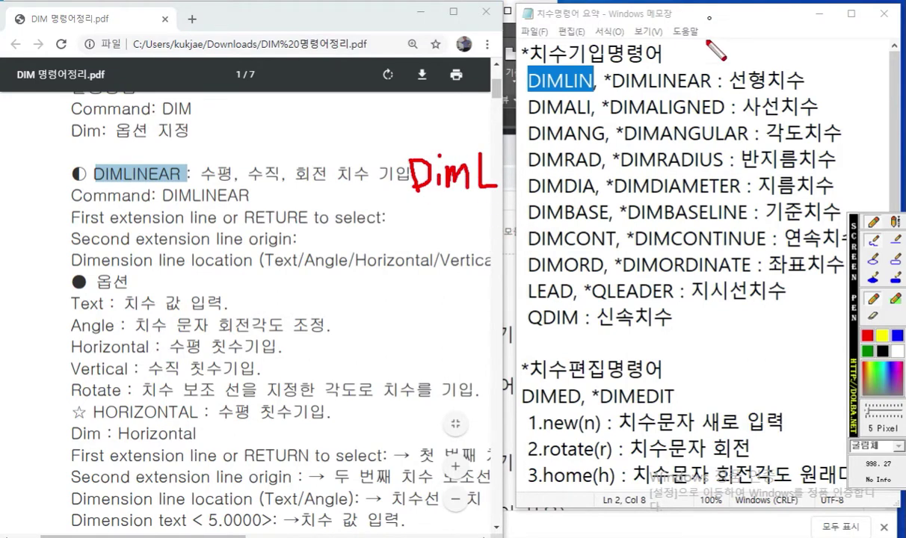
pyautogui.moveTo(621, 88); pyautogui.dragTo(795, 89)
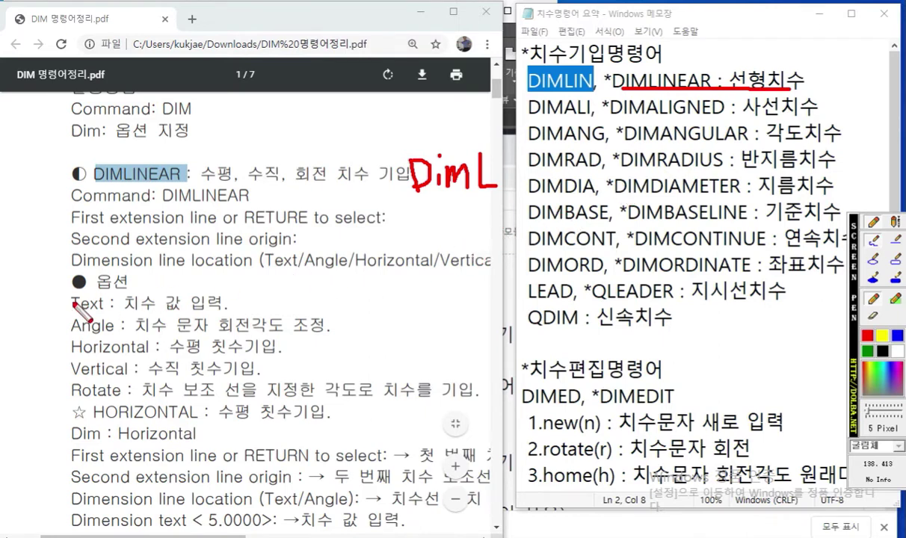
pyautogui.moveTo(75, 283)
pyautogui.mouseDown()
pyautogui.moveTo(65, 381)
pyautogui.moveTo(73, 399)
pyautogui.mouseUp()
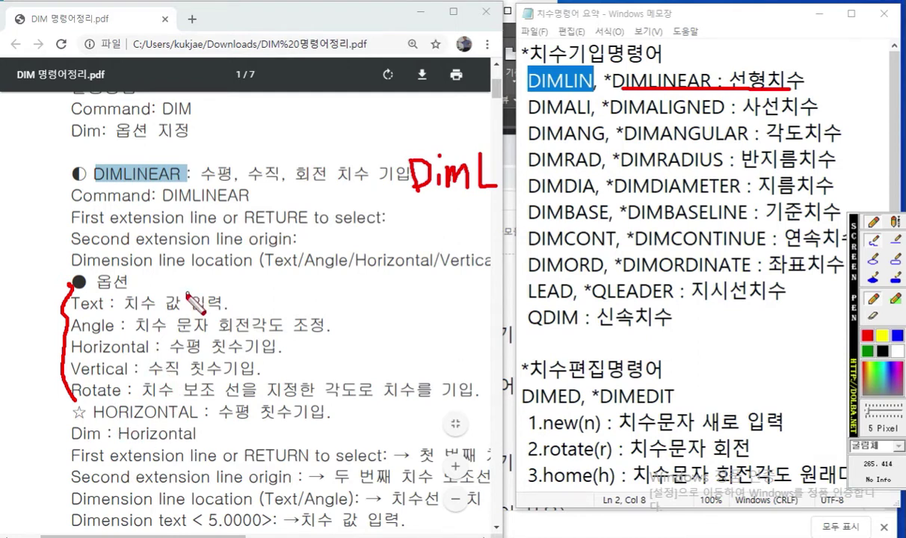
pyautogui.moveTo(119, 442); pyautogui.dragTo(205, 441)
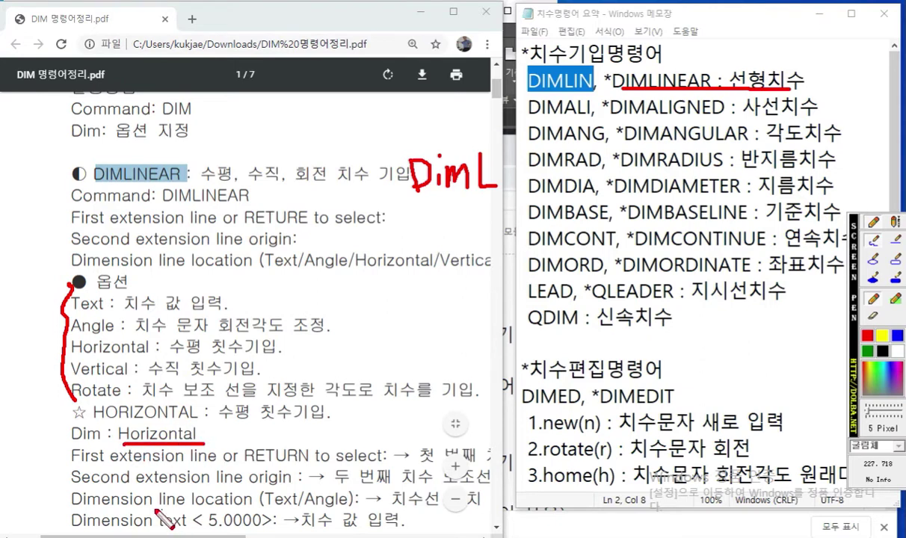
pyautogui.moveTo(124, 528); pyautogui.dragTo(210, 533)
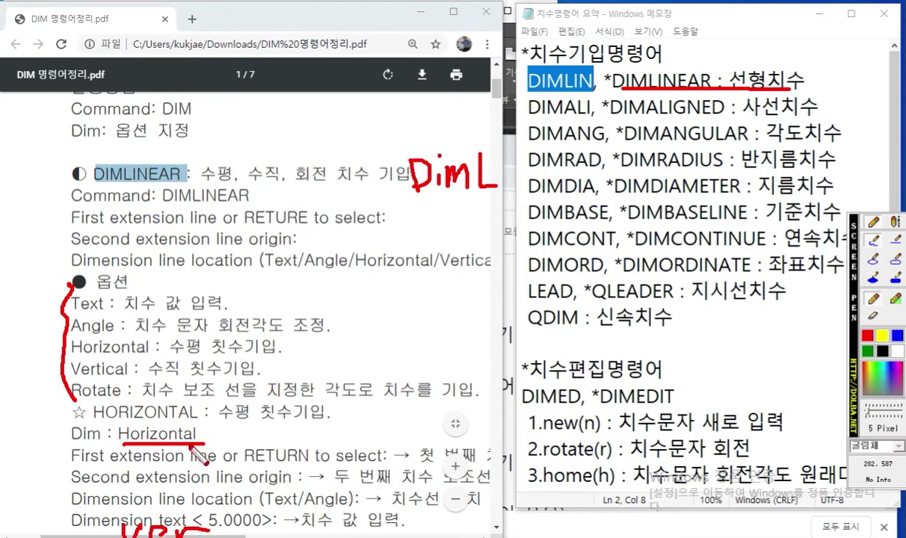
# Circle the handwritten DimL beside the DIMLINEAR heading in red, and clear all the pen marks.
pyautogui.moveTo(495, 178)
pyautogui.mouseDown()
pyautogui.moveTo(471, 203)
pyautogui.moveTo(455, 128)
pyautogui.moveTo(498, 196)
pyautogui.mouseUp()
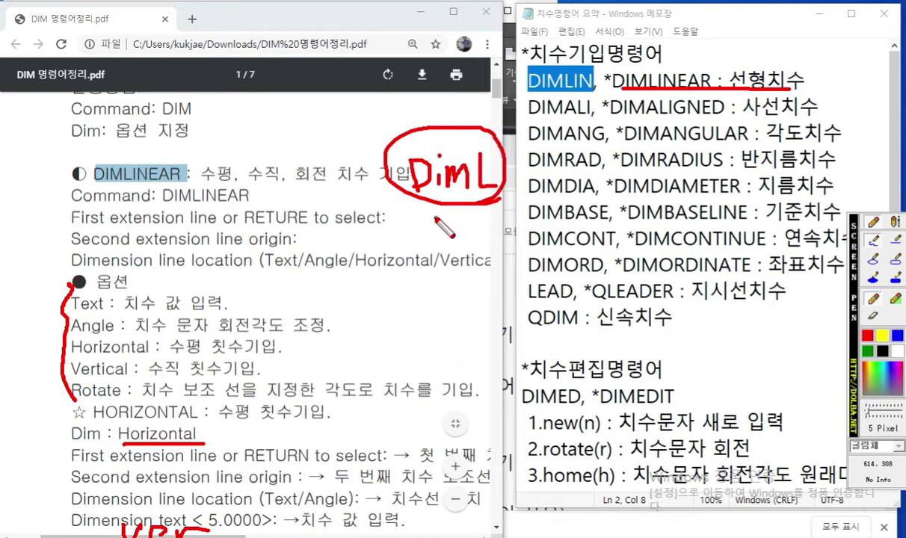
pyautogui.press('Escape')
# Find the ALIGNED entry in the PDF and highlight its heading and the description 정렬 치수 기입.
pyautogui.scroll(-5, 366, 239)
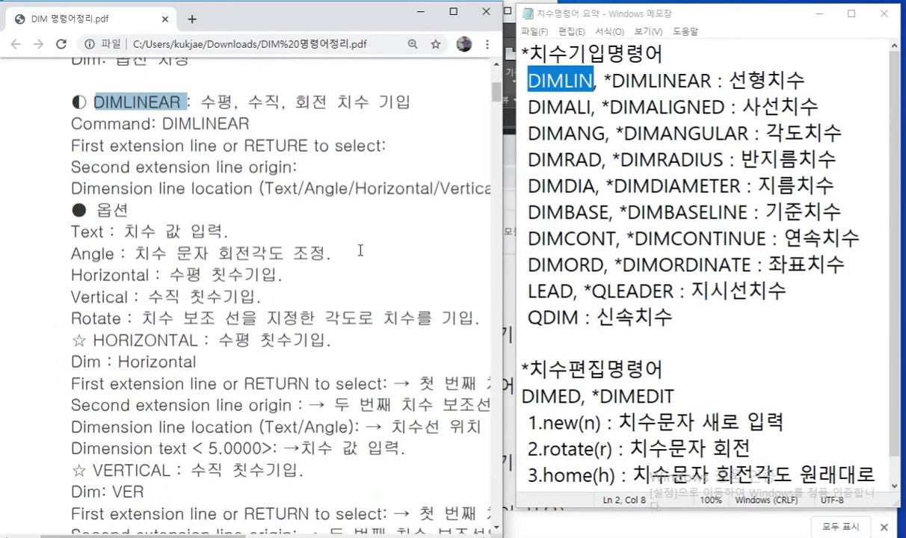
pyautogui.scroll(-3, 360, 250)
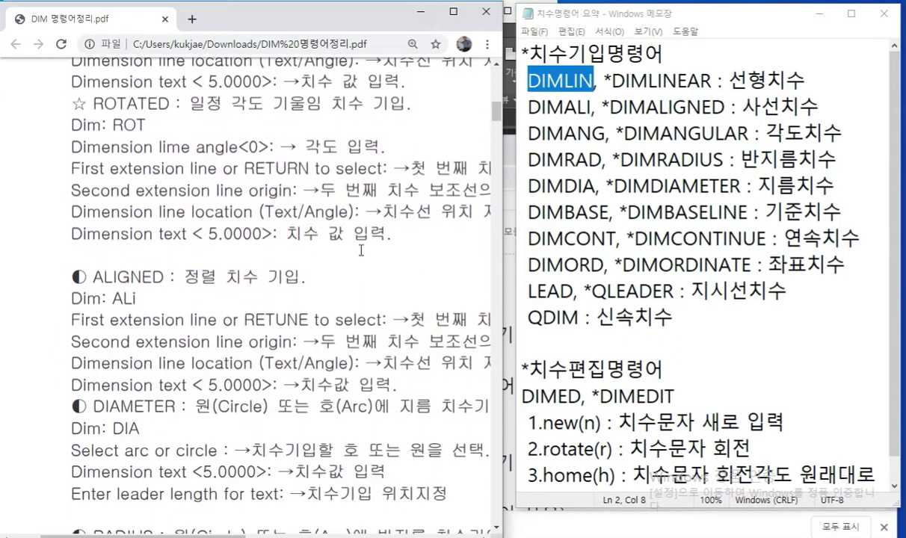
pyautogui.scroll(-4, 362, 251)
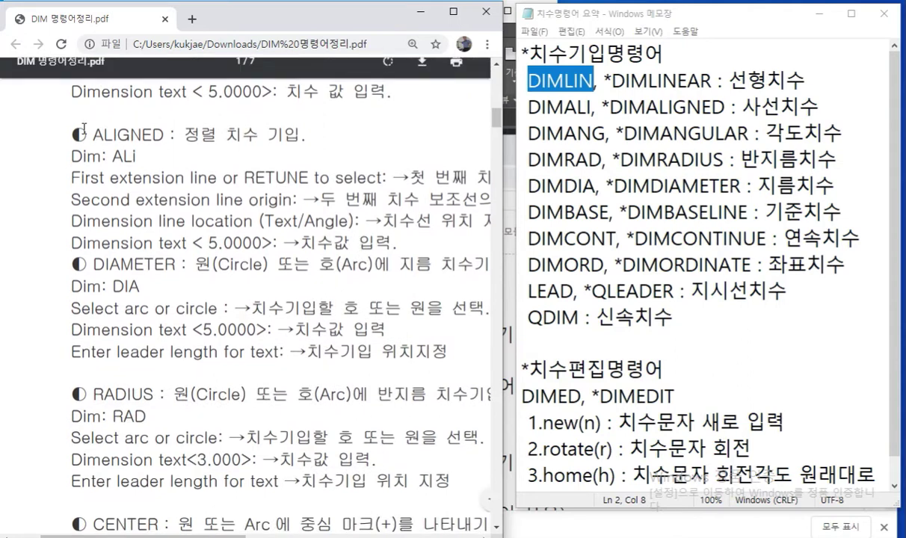
pyautogui.moveTo(72, 137); pyautogui.dragTo(193, 135)
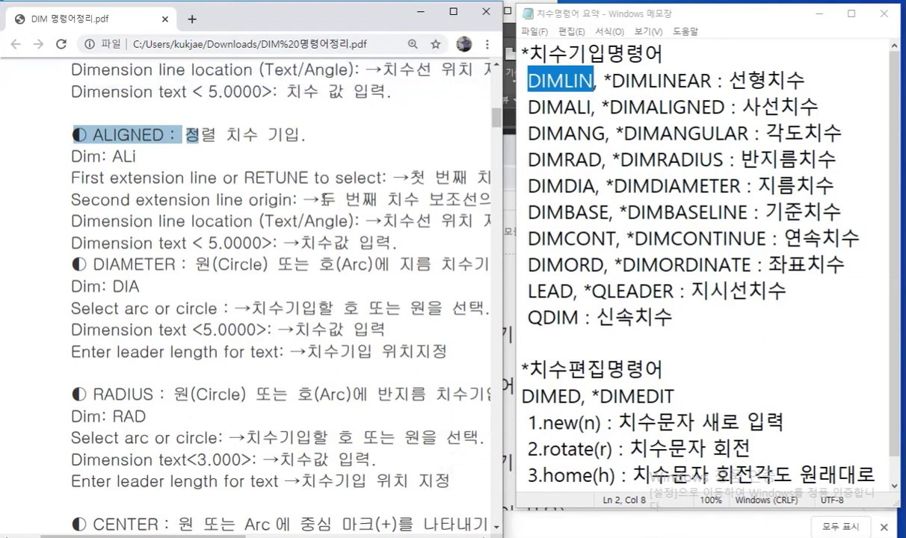
pyautogui.click(203, 140)
pyautogui.moveTo(186, 135); pyautogui.dragTo(297, 136)
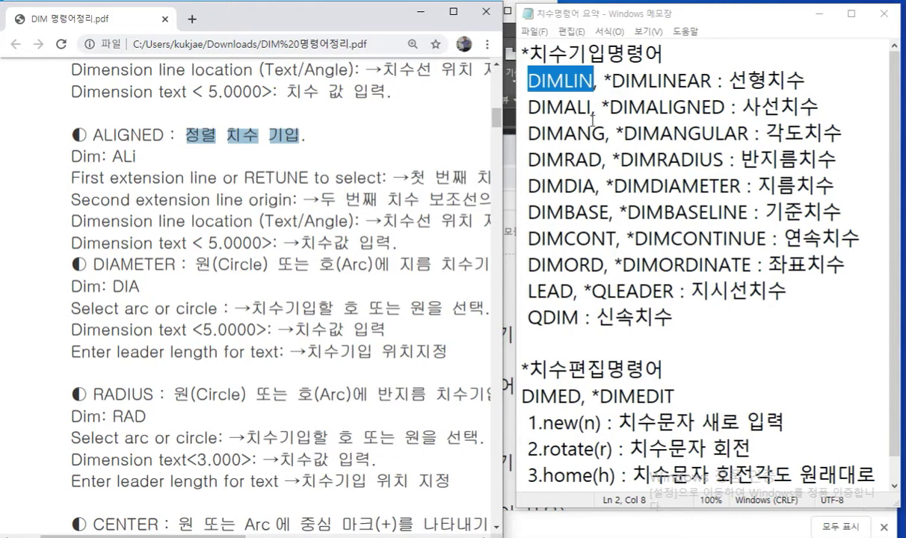
# Underline DIMALI in the notes in red and draw an arrow from it to the PDF's ALIGNED heading.
pyautogui.press('F12')
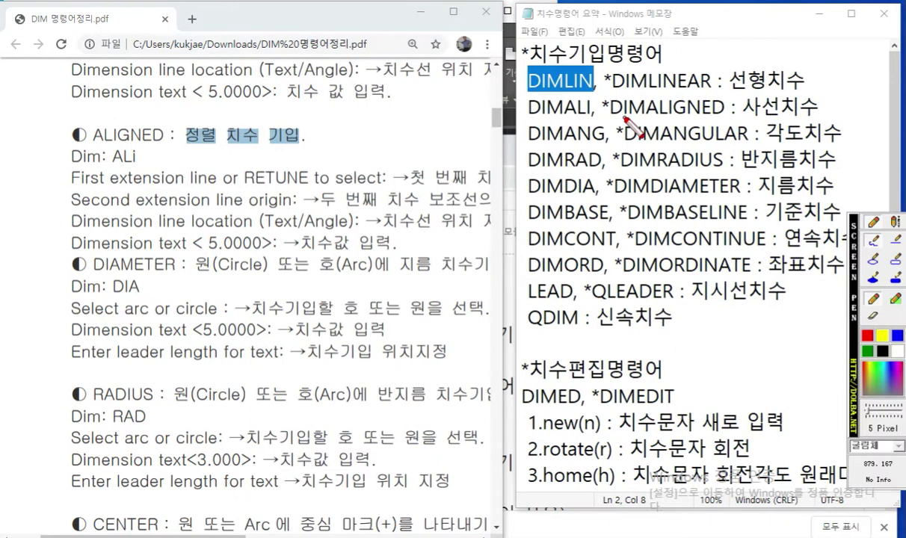
pyautogui.moveTo(525, 119); pyautogui.dragTo(607, 118)
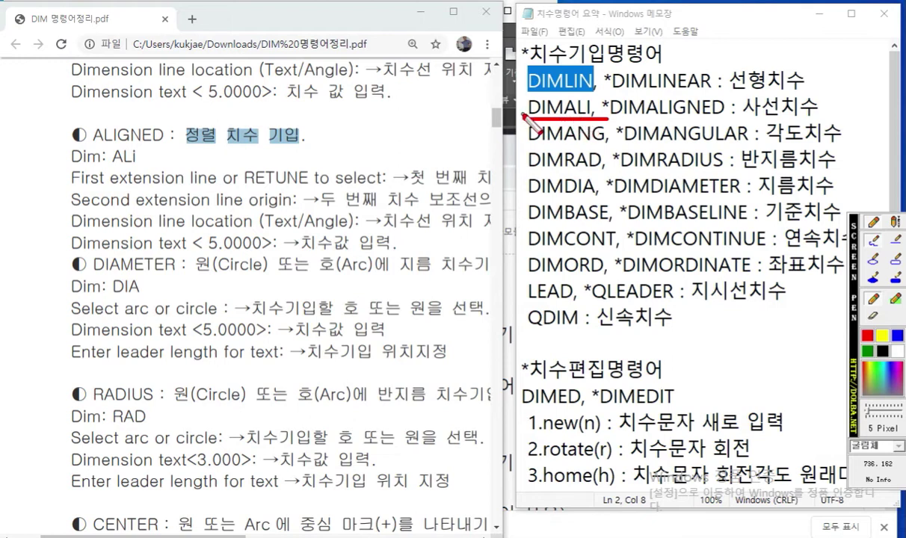
pyautogui.moveTo(524, 118)
pyautogui.mouseDown()
pyautogui.moveTo(373, 121)
pyautogui.moveTo(328, 136)
pyautogui.moveTo(371, 154)
pyautogui.mouseUp()
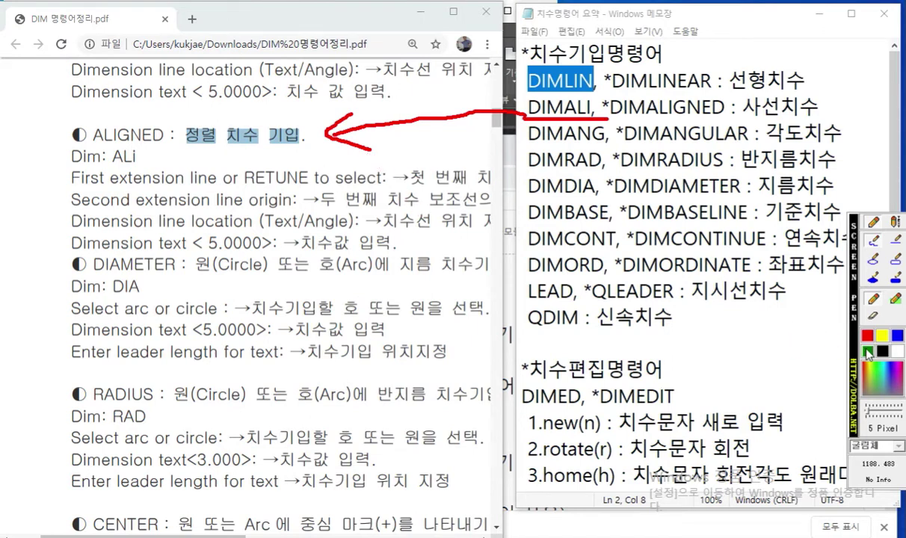
# Sketch a green five-sided shape below the arrow and mark its upper sloping edge with a red double-headed dimension line.
pyautogui.moveTo(406, 147)
pyautogui.mouseDown()
pyautogui.moveTo(457, 185)
pyautogui.moveTo(445, 228)
pyautogui.mouseUp()
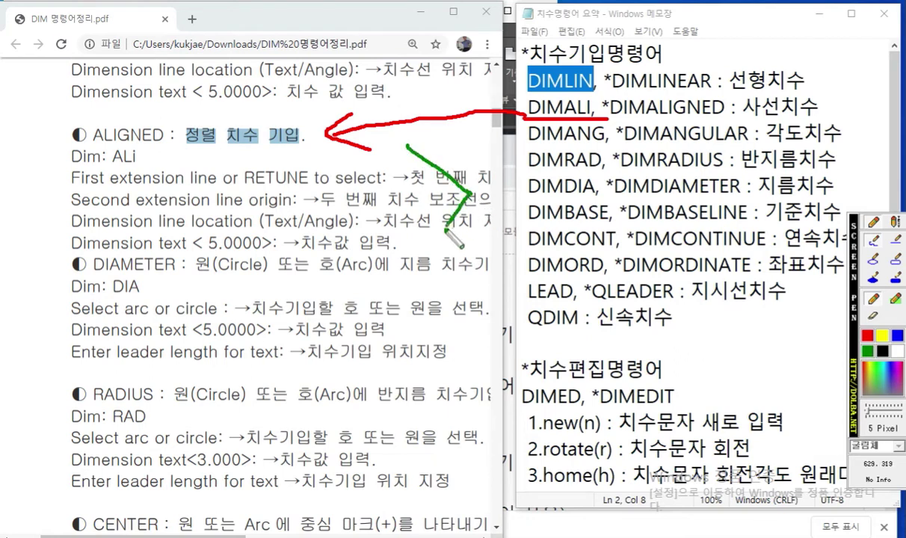
pyautogui.moveTo(407, 148)
pyautogui.mouseDown()
pyautogui.moveTo(378, 151)
pyautogui.moveTo(369, 225)
pyautogui.moveTo(441, 238)
pyautogui.mouseUp()
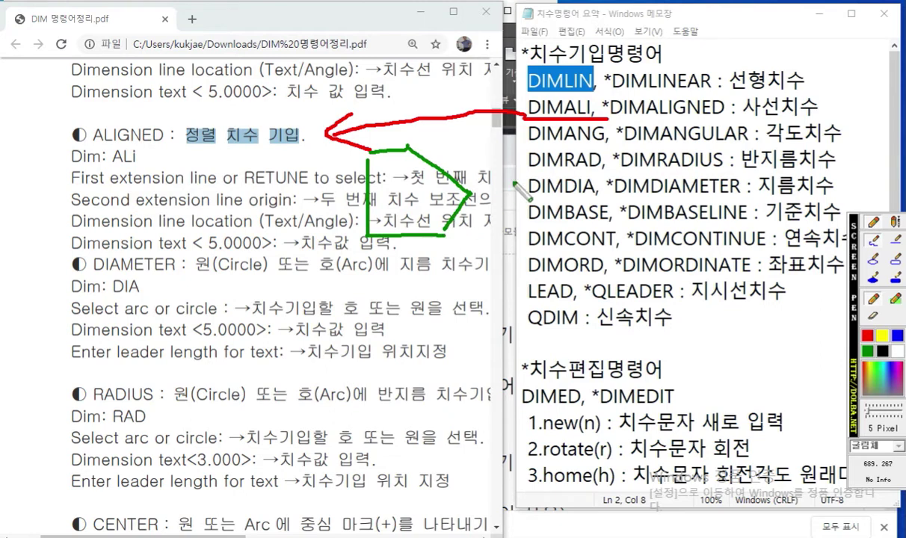
pyautogui.click(870, 334)
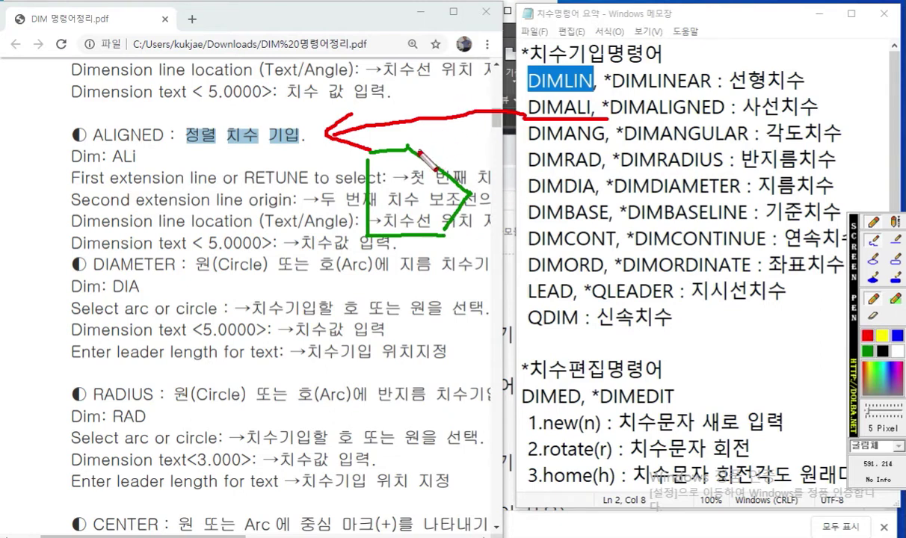
pyautogui.moveTo(411, 150)
pyautogui.mouseDown()
pyautogui.moveTo(424, 132)
pyautogui.moveTo(485, 176)
pyautogui.moveTo(470, 177)
pyautogui.mouseUp()
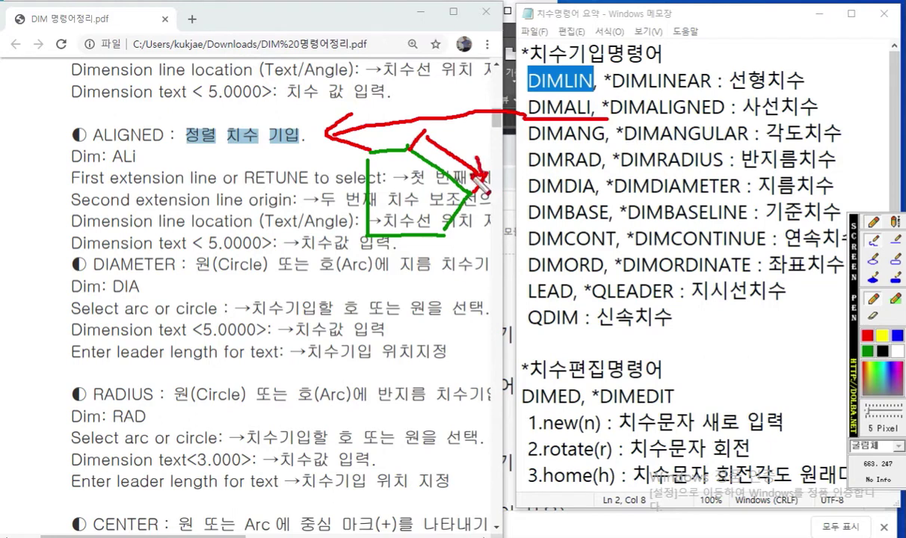
pyautogui.moveTo(441, 135); pyautogui.dragTo(425, 138)
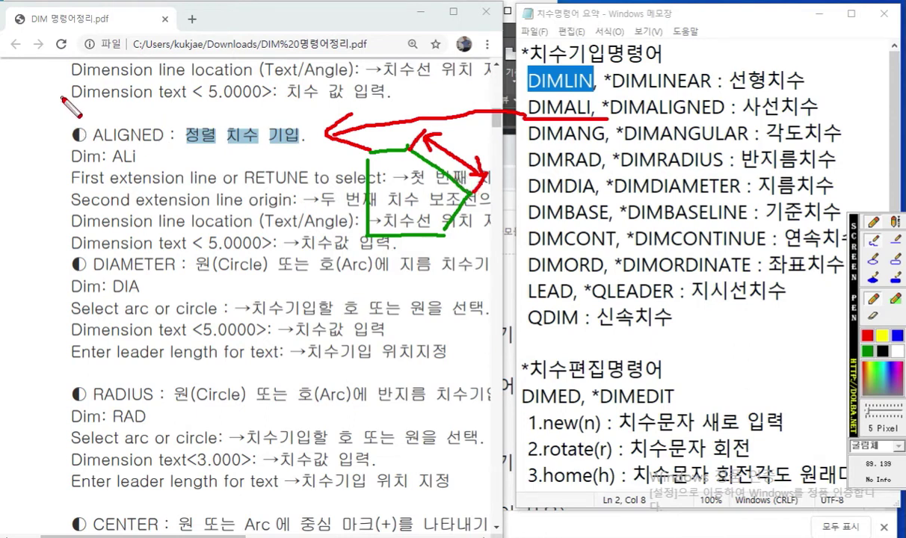
# Sketch a horizontal dimension labelled hor and a vertical one labelled ver, label the sloping dimension ALi, and clear the marks.
pyautogui.moveTo(36, 82)
pyautogui.mouseDown()
pyautogui.moveTo(38, 109)
pyautogui.moveTo(159, 97)
pyautogui.moveTo(158, 112)
pyautogui.mouseUp()
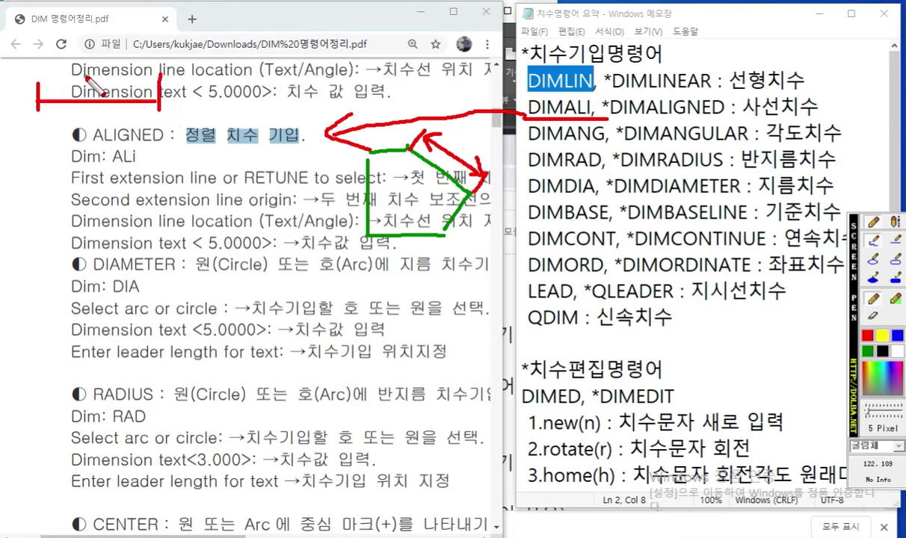
pyautogui.moveTo(67, 52)
pyautogui.mouseDown()
pyautogui.moveTo(103, 85)
pyautogui.moveTo(119, 71)
pyautogui.moveTo(131, 74)
pyautogui.mouseUp()
pyautogui.moveTo(240, 10); pyautogui.dragTo(240, 112)
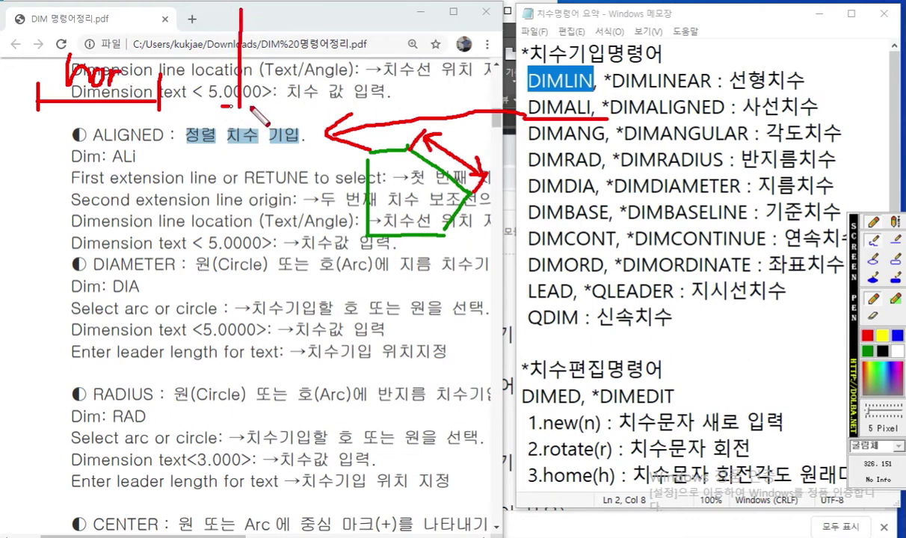
pyautogui.moveTo(223, 12); pyautogui.dragTo(242, 12)
pyautogui.moveTo(258, 48)
pyautogui.mouseDown()
pyautogui.moveTo(276, 43)
pyautogui.moveTo(290, 57)
pyautogui.moveTo(313, 46)
pyautogui.mouseUp()
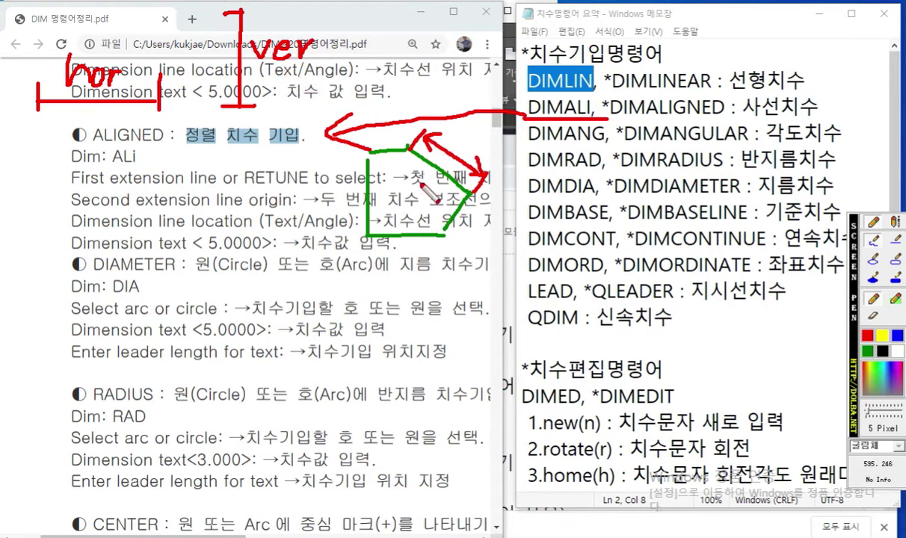
pyautogui.moveTo(435, 151)
pyautogui.mouseDown()
pyautogui.moveTo(452, 128)
pyautogui.moveTo(467, 153)
pyautogui.moveTo(462, 141)
pyautogui.moveTo(499, 140)
pyautogui.moveTo(494, 159)
pyautogui.mouseUp()
pyautogui.click(496, 120)
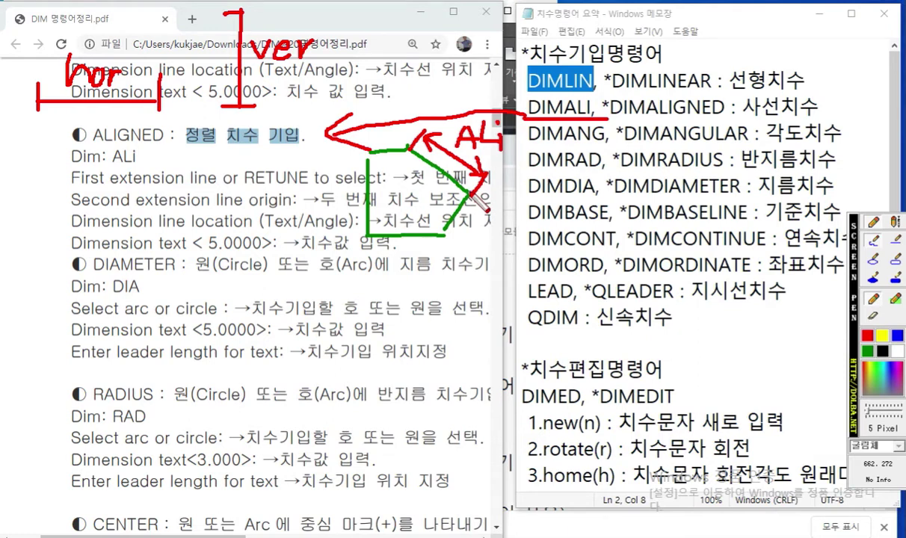
pyautogui.press('Escape')
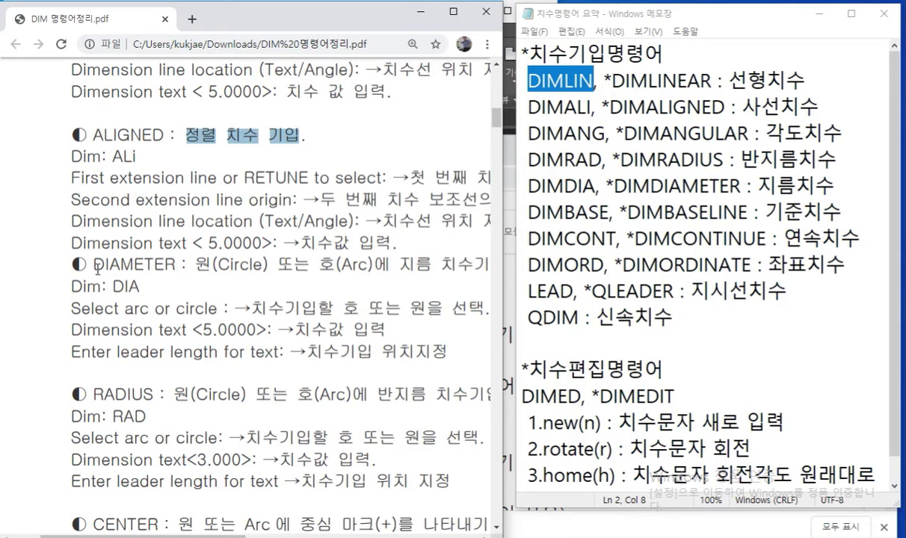
# Highlight DIAMETER in the PDF and DIMD in the notes, handwrite DimD, sketch a circle with a diameter arrow, and clear the marks.
pyautogui.moveTo(92, 267); pyautogui.dragTo(179, 270)
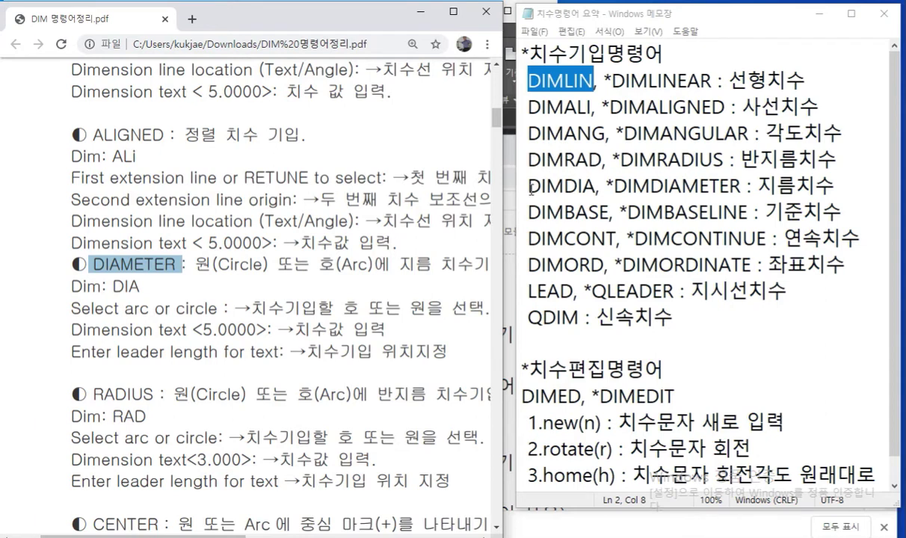
pyautogui.moveTo(528, 185); pyautogui.dragTo(577, 185)
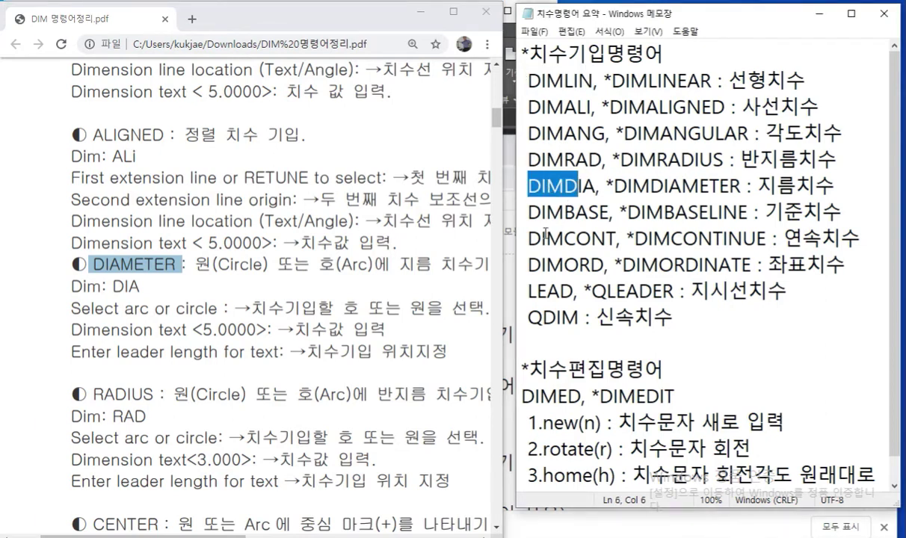
pyautogui.press('F12')
pyautogui.moveTo(239, 274)
pyautogui.mouseDown()
pyautogui.moveTo(243, 301)
pyautogui.moveTo(261, 303)
pyautogui.moveTo(268, 279)
pyautogui.moveTo(338, 299)
pyautogui.mouseUp()
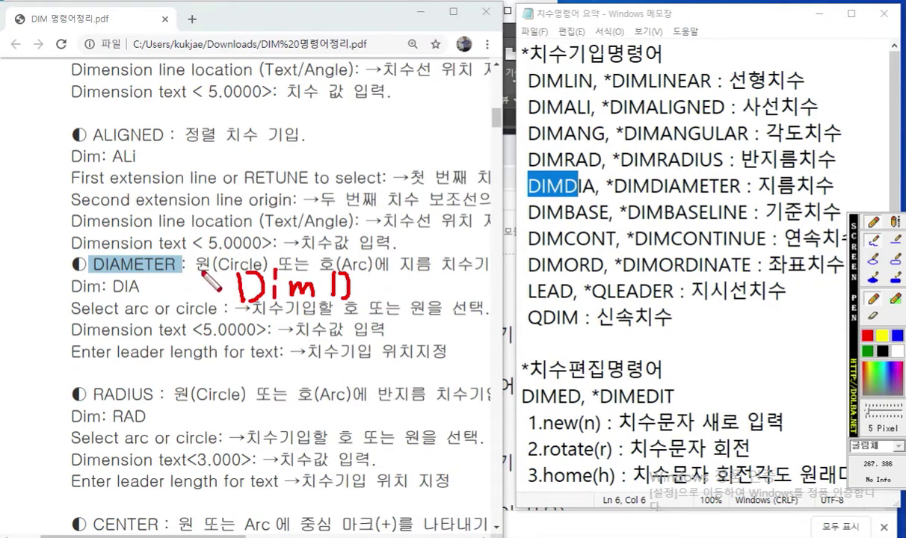
pyautogui.moveTo(313, 109)
pyautogui.mouseDown()
pyautogui.moveTo(241, 127)
pyautogui.moveTo(297, 201)
pyautogui.moveTo(340, 137)
pyautogui.moveTo(324, 118)
pyautogui.moveTo(259, 182)
pyautogui.moveTo(281, 172)
pyautogui.moveTo(323, 116)
pyautogui.moveTo(318, 149)
pyautogui.mouseUp()
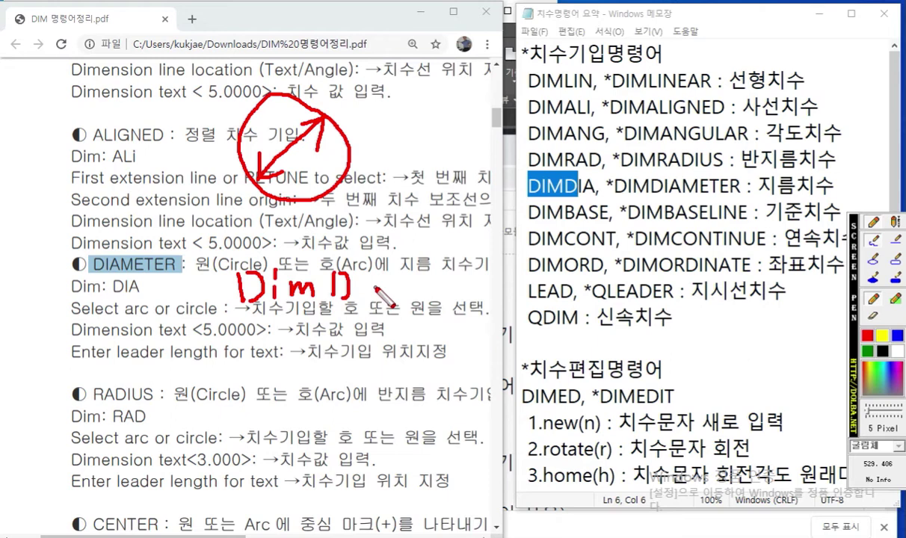
pyautogui.press('Escape')
# Highlight RADIUS in the PDF and DIMR in the notes, link them with a red line and handwritten DimR, and underline 반지름치수.
pyautogui.scroll(-2, 368, 282)
pyautogui.scroll(-4, 368, 282)
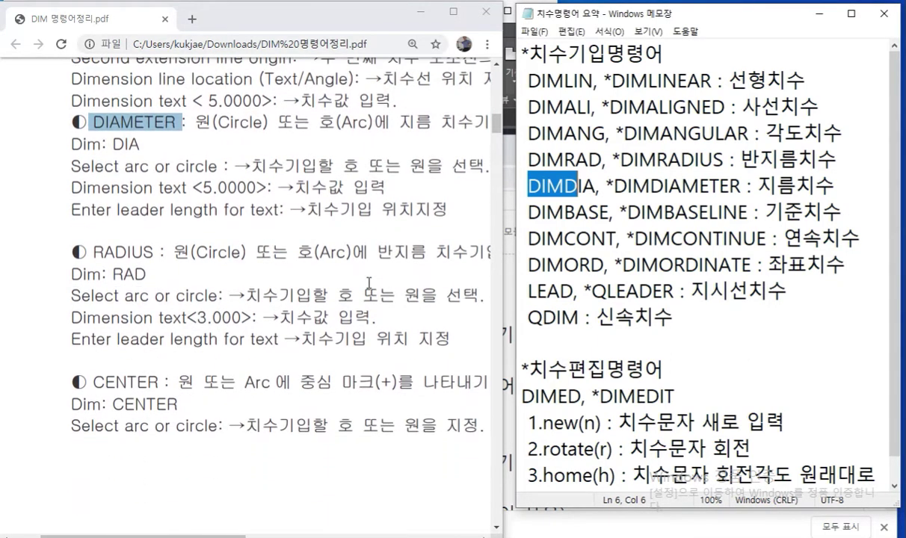
pyautogui.moveTo(94, 182); pyautogui.dragTo(152, 180)
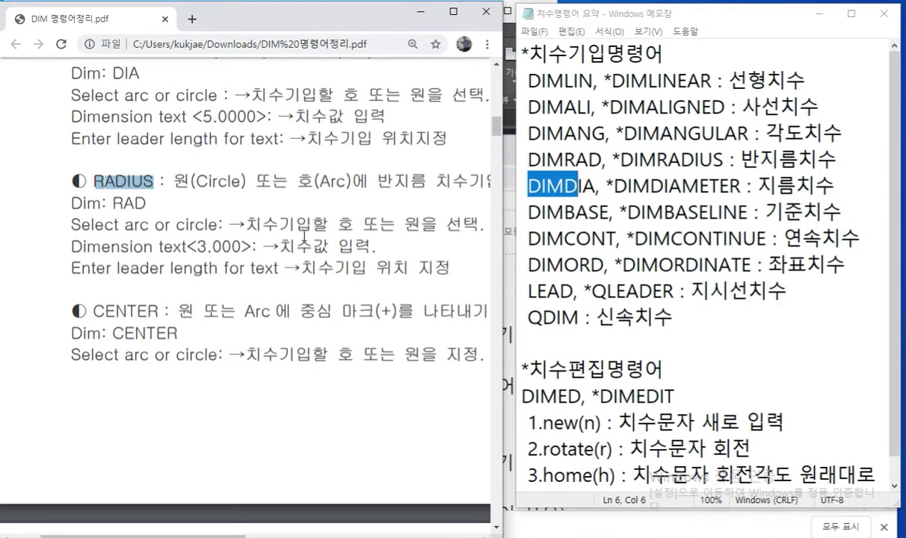
pyautogui.moveTo(529, 160)
pyautogui.mouseDown()
pyautogui.moveTo(576, 160)
pyautogui.moveTo(315, 202)
pyautogui.mouseUp()
pyautogui.press('F12')
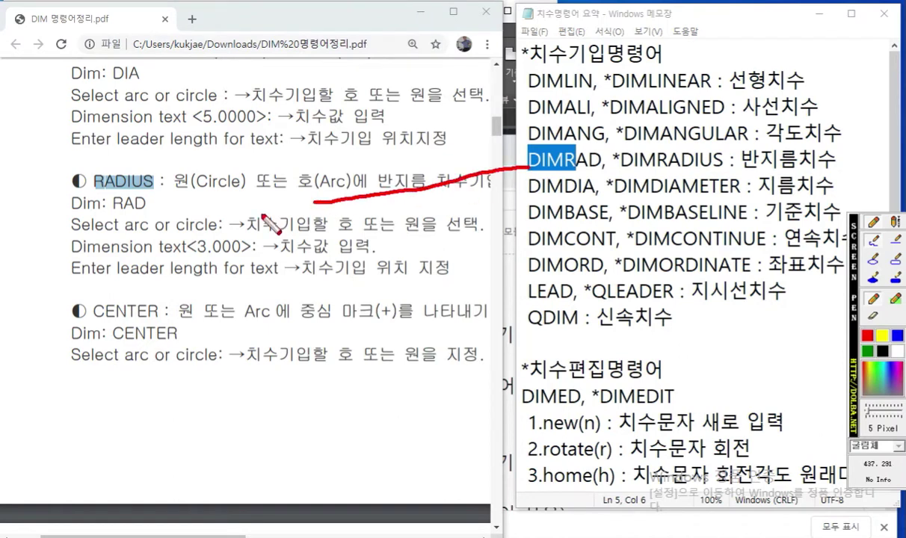
pyautogui.moveTo(215, 192)
pyautogui.mouseDown()
pyautogui.moveTo(215, 216)
pyautogui.moveTo(278, 213)
pyautogui.moveTo(286, 201)
pyautogui.moveTo(300, 200)
pyautogui.moveTo(311, 215)
pyautogui.mouseUp()
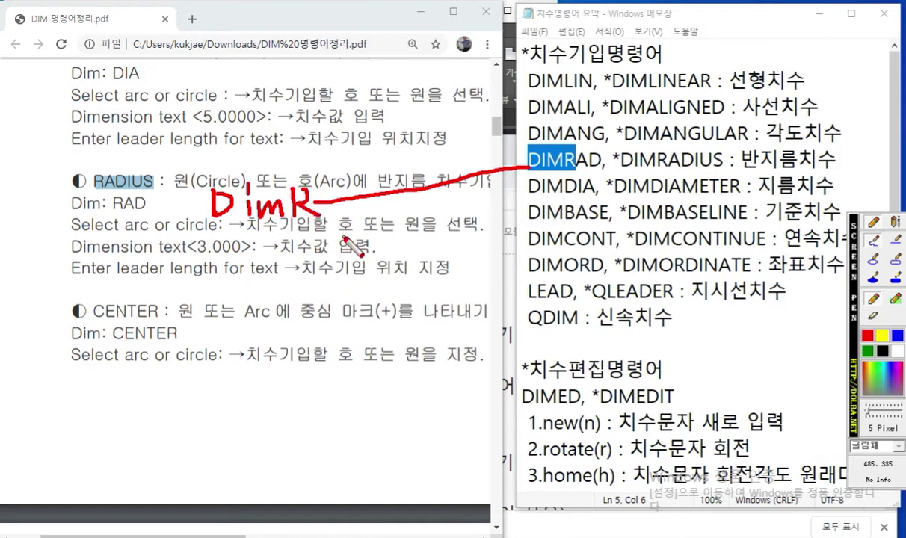
pyautogui.moveTo(736, 171); pyautogui.dragTo(816, 174)
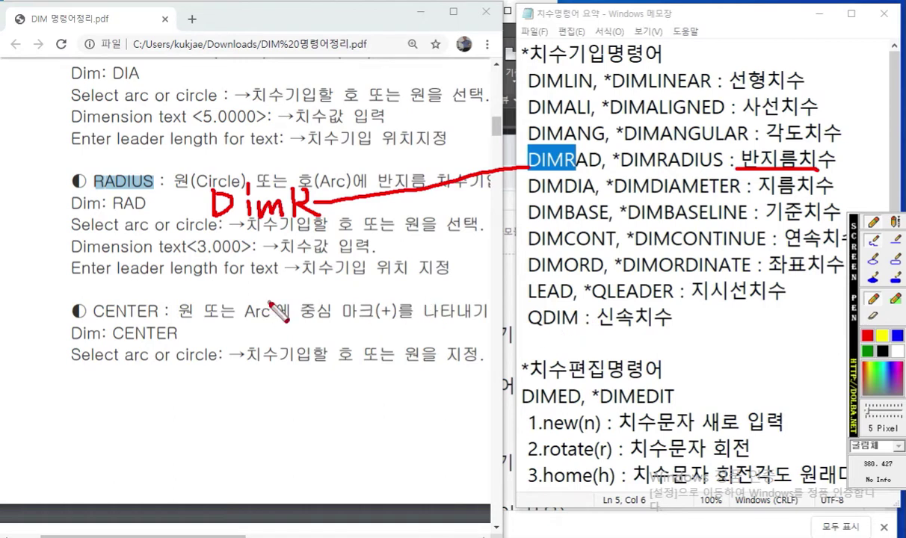
# Underline the PDF's CENTER heading in red, circle 마크(+) in its description, and clear all the marks.
pyautogui.moveTo(88, 327); pyautogui.dragTo(166, 326)
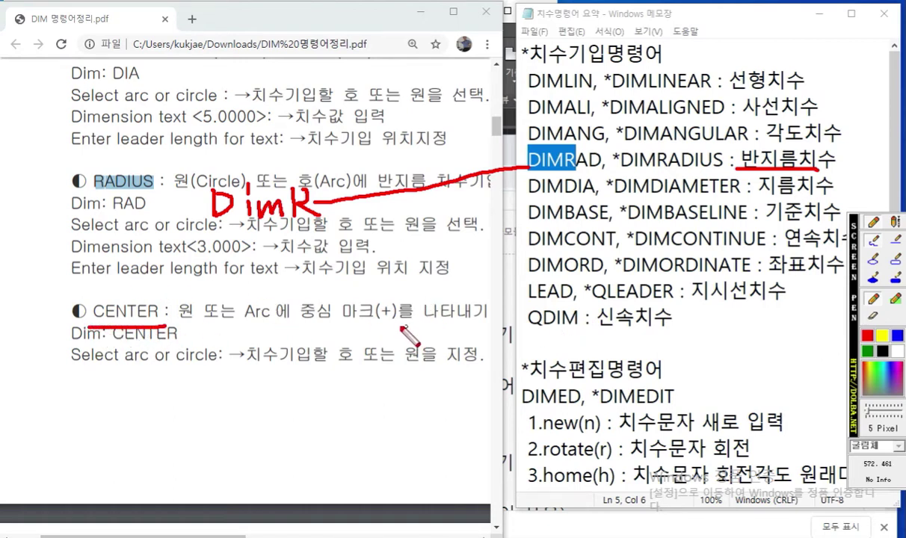
pyautogui.moveTo(400, 323)
pyautogui.mouseDown()
pyautogui.moveTo(355, 328)
pyautogui.moveTo(415, 287)
pyautogui.moveTo(397, 338)
pyautogui.mouseUp()
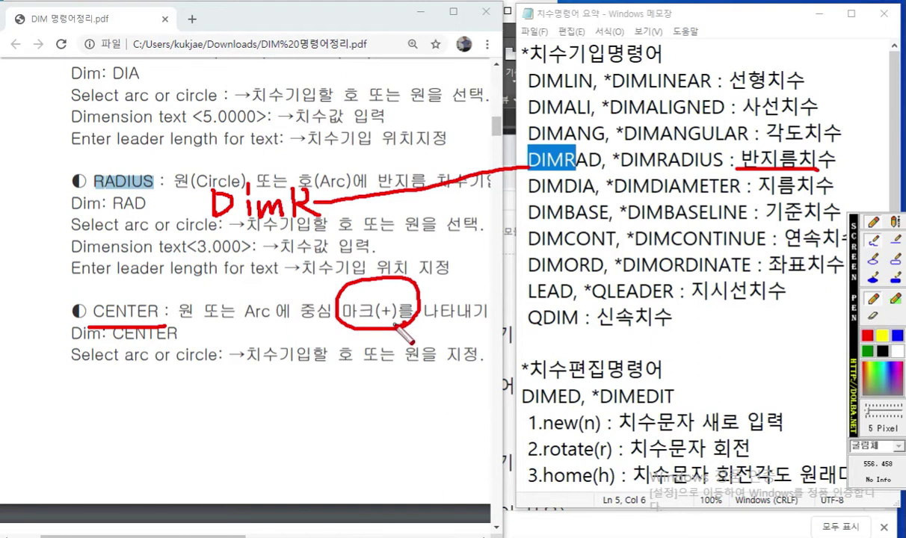
pyautogui.press('Escape')
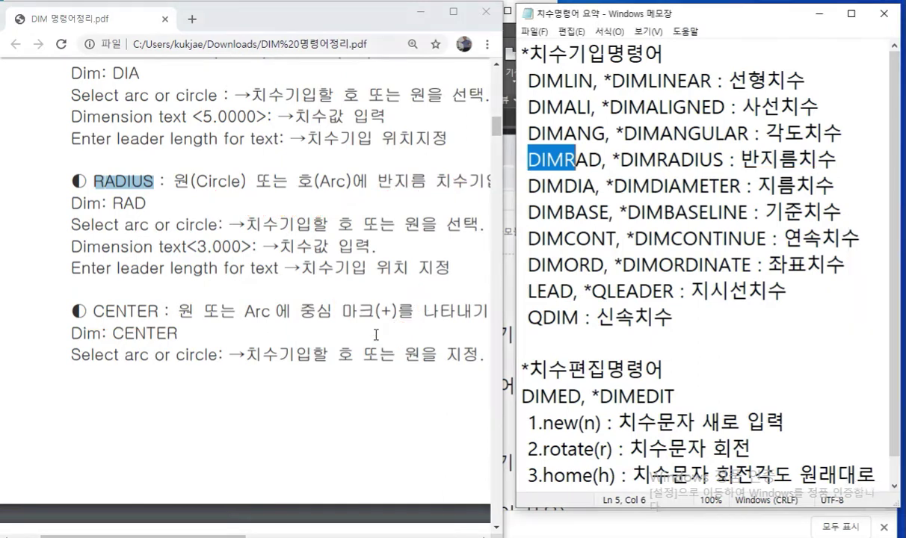
# Highlight DIMANG in the notes and handwrite DimAng in red beside the PDF's ANGULAR heading.
pyautogui.scroll(-2, 355, 340)
pyautogui.scroll(-2, 362, 336)
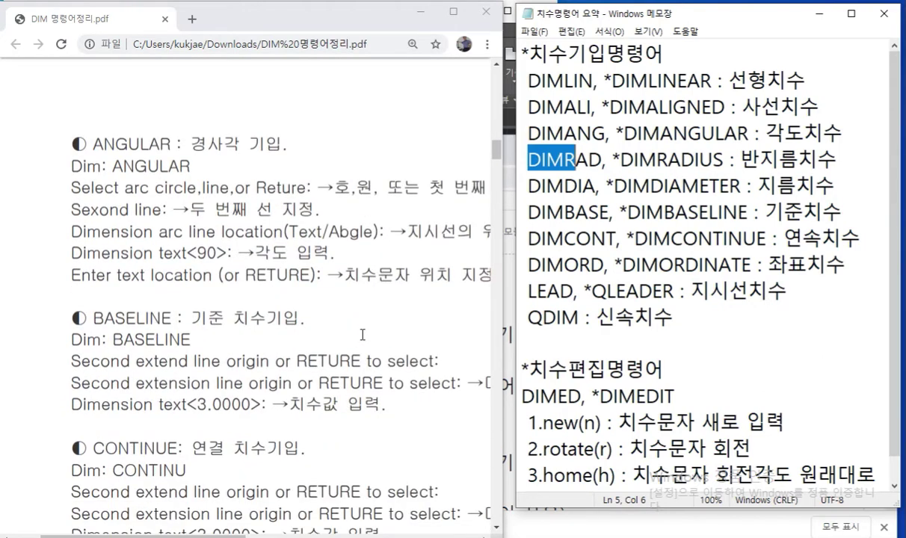
pyautogui.moveTo(529, 133); pyautogui.dragTo(606, 132)
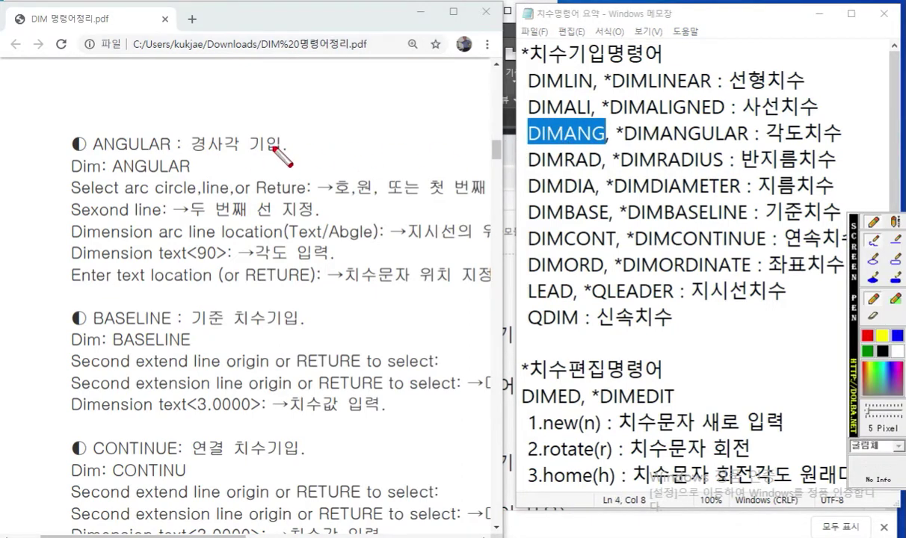
pyautogui.moveTo(299, 145)
pyautogui.mouseDown()
pyautogui.moveTo(321, 168)
pyautogui.moveTo(346, 152)
pyautogui.moveTo(346, 168)
pyautogui.moveTo(385, 169)
pyautogui.mouseUp()
pyautogui.moveTo(404, 138); pyautogui.dragTo(413, 163)
pyautogui.moveTo(395, 155)
pyautogui.mouseDown()
pyautogui.moveTo(447, 162)
pyautogui.moveTo(466, 143)
pyautogui.moveTo(481, 156)
pyautogui.mouseUp()
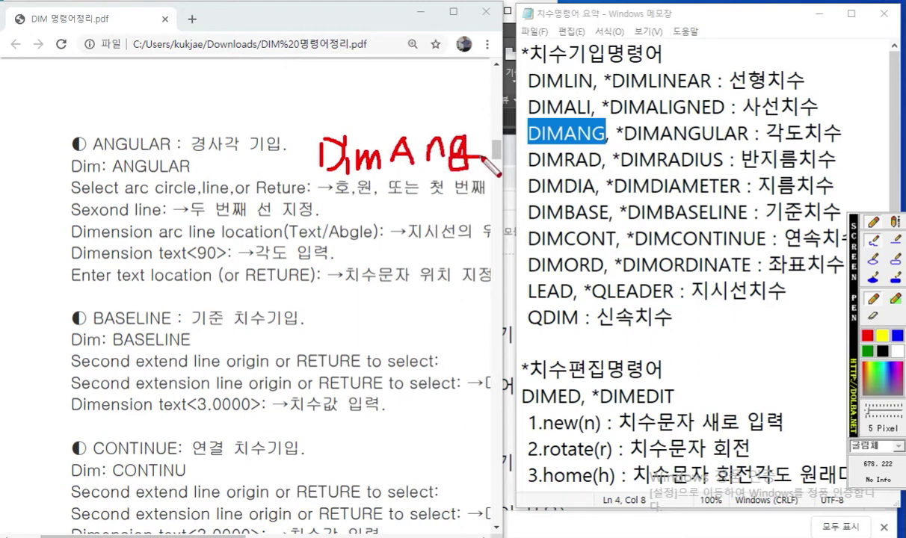
# Sketch an acute angle above the ANGULAR heading, add an arc dimension with a degree label, and clear the marks.
pyautogui.moveTo(291, 18)
pyautogui.mouseDown()
pyautogui.moveTo(126, 92)
pyautogui.moveTo(339, 100)
pyautogui.mouseUp()
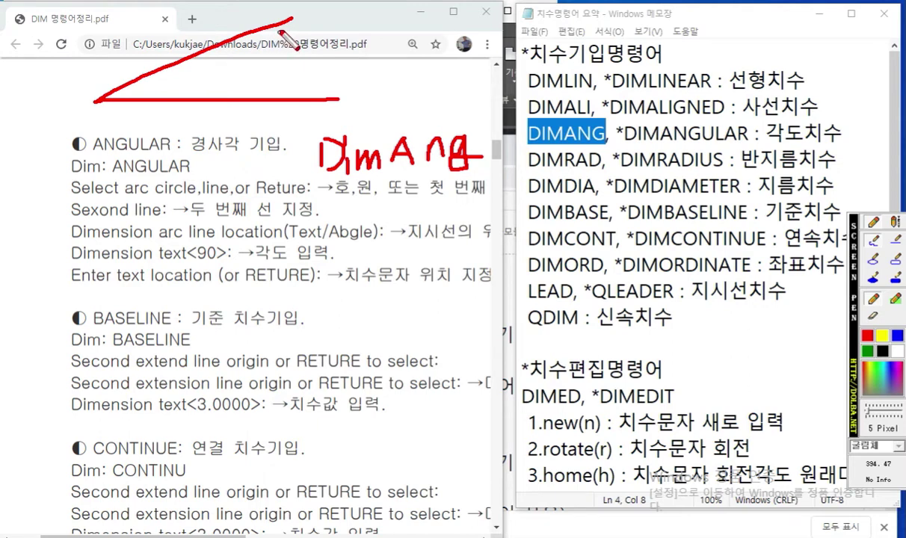
pyautogui.moveTo(282, 31); pyautogui.dragTo(297, 87)
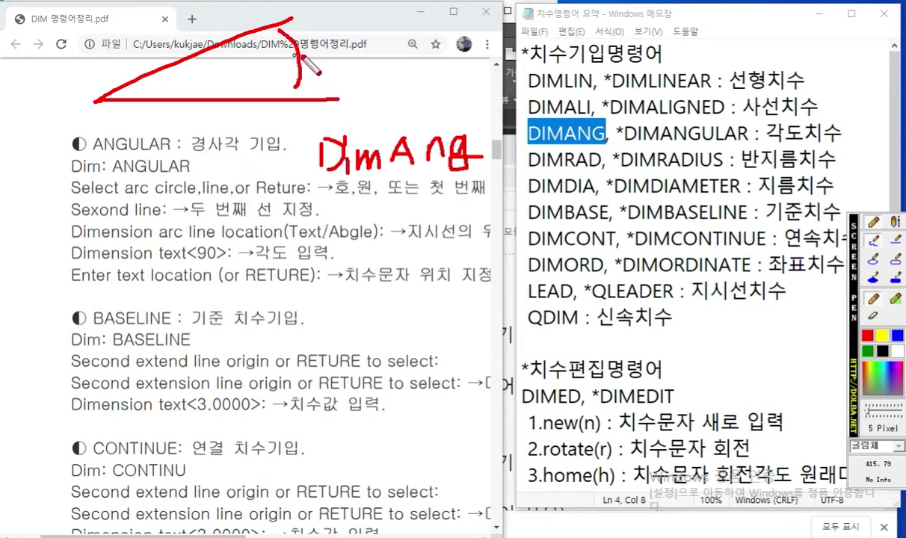
pyautogui.moveTo(308, 36)
pyautogui.mouseDown()
pyautogui.moveTo(299, 83)
pyautogui.moveTo(336, 39)
pyautogui.moveTo(361, 33)
pyautogui.mouseUp()
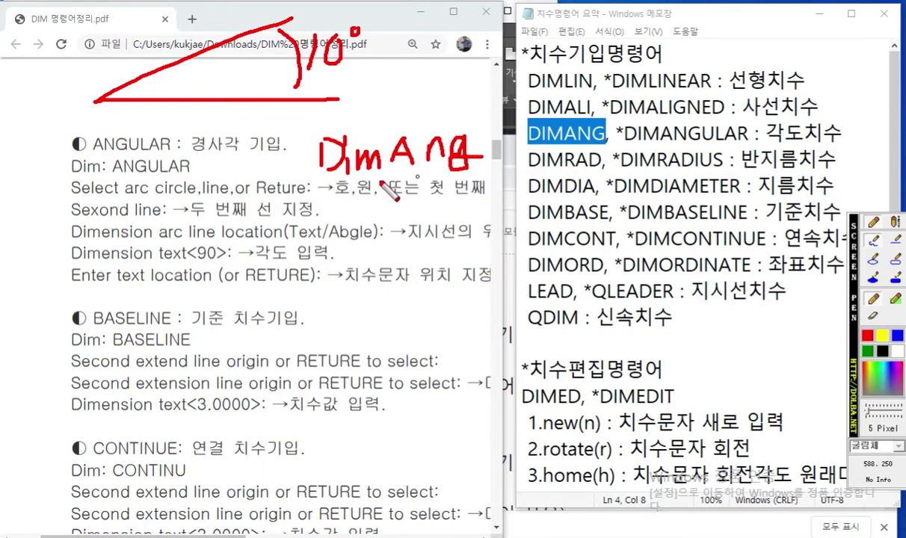
pyautogui.click(309, 320)
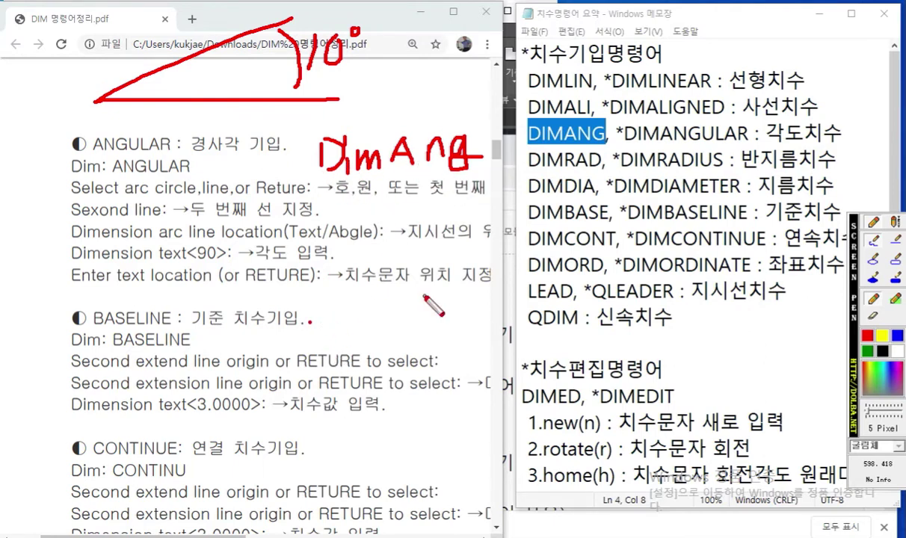
pyautogui.press('Escape')
# Highlight DIMBASE in the notes and handwrite DimBase and 병렬치수기입 in red beside the PDF's BASELINE section.
pyautogui.click(567, 181)
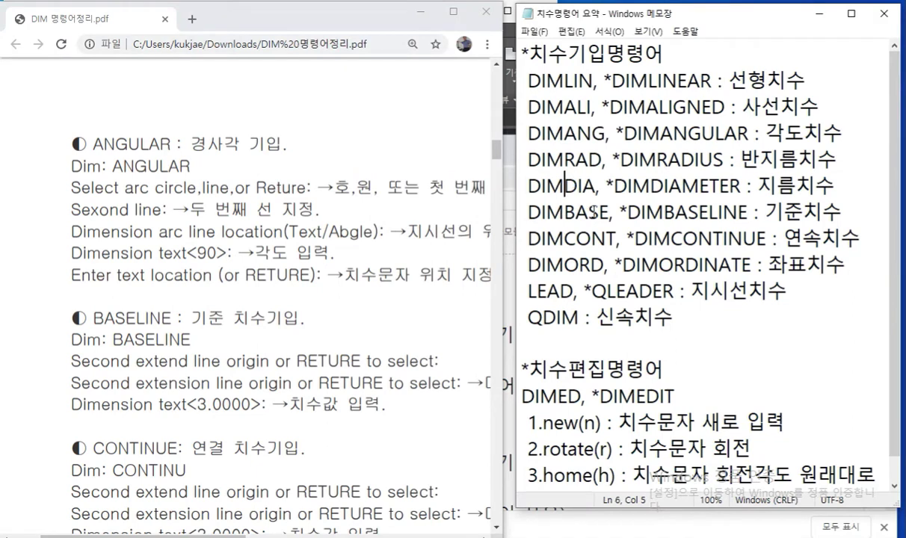
pyautogui.moveTo(529, 212); pyautogui.dragTo(600, 213)
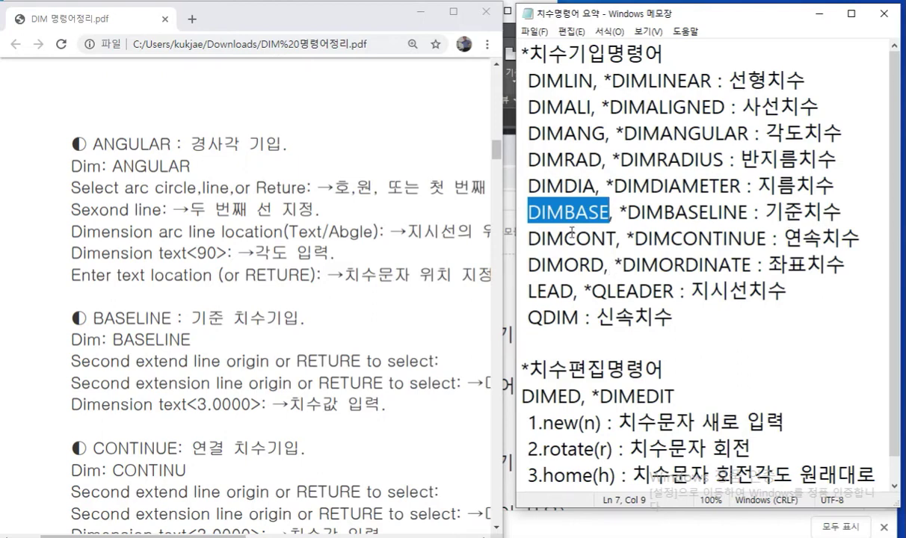
pyautogui.scroll(-2, 309, 291)
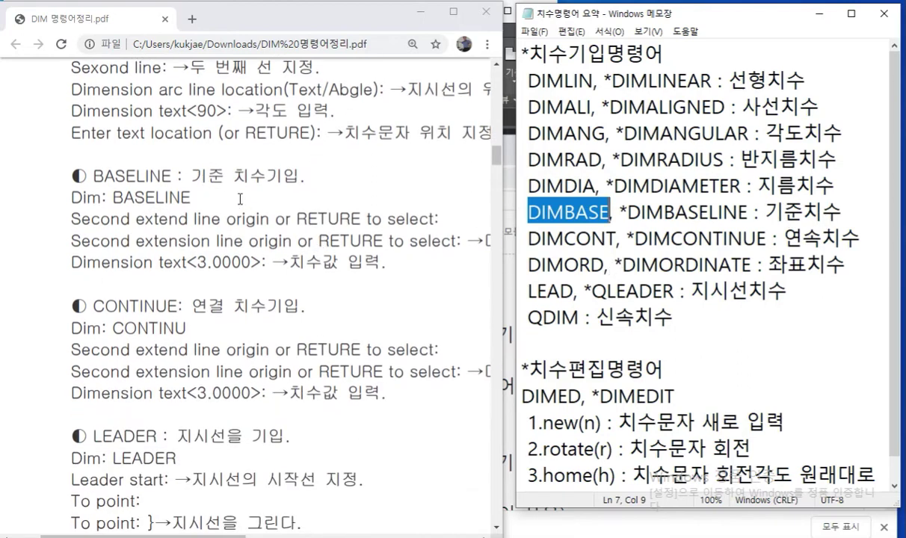
pyautogui.press('F12')
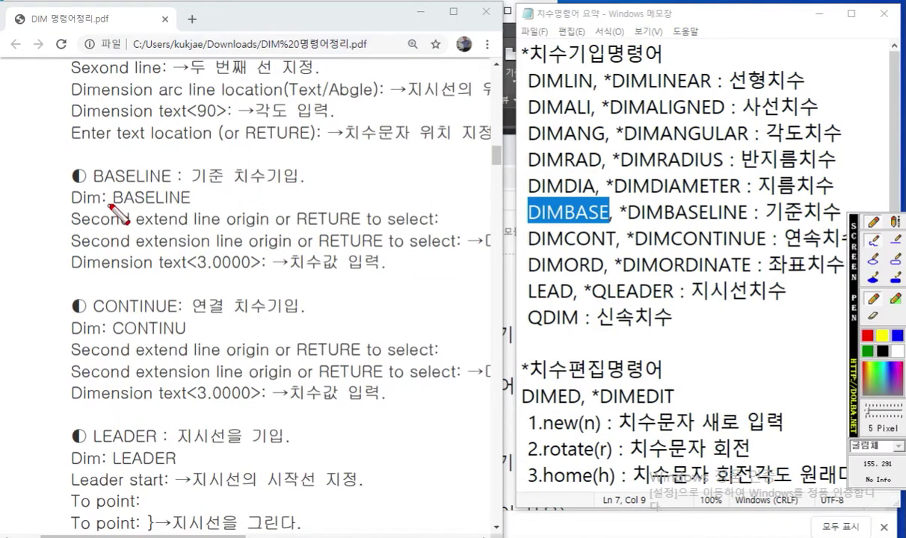
pyautogui.moveTo(306, 167)
pyautogui.mouseDown()
pyautogui.moveTo(320, 178)
pyautogui.moveTo(307, 193)
pyautogui.moveTo(332, 182)
pyautogui.moveTo(370, 191)
pyautogui.mouseUp()
pyautogui.click(332, 192)
pyautogui.moveTo(379, 159)
pyautogui.mouseDown()
pyautogui.moveTo(382, 190)
pyautogui.moveTo(390, 180)
pyautogui.moveTo(418, 193)
pyautogui.moveTo(427, 182)
pyautogui.moveTo(423, 192)
pyautogui.moveTo(457, 181)
pyautogui.mouseUp()
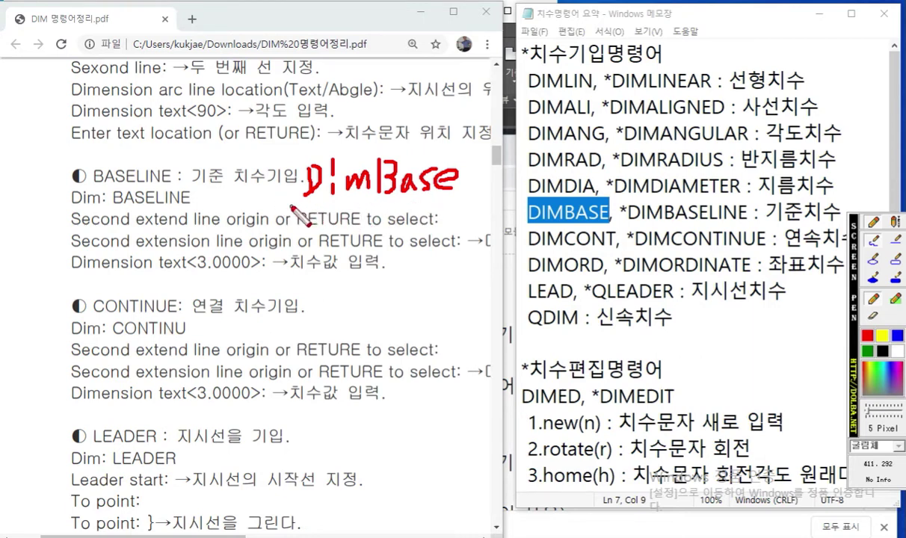
pyautogui.moveTo(313, 206)
pyautogui.mouseDown()
pyautogui.moveTo(333, 212)
pyautogui.moveTo(344, 200)
pyautogui.moveTo(329, 224)
pyautogui.moveTo(362, 210)
pyautogui.moveTo(382, 216)
pyautogui.moveTo(351, 234)
pyautogui.moveTo(389, 204)
pyautogui.moveTo(396, 224)
pyautogui.moveTo(415, 213)
pyautogui.moveTo(411, 224)
pyautogui.moveTo(427, 240)
pyautogui.moveTo(432, 210)
pyautogui.moveTo(426, 215)
pyautogui.moveTo(457, 205)
pyautogui.moveTo(483, 217)
pyautogui.moveTo(441, 226)
pyautogui.moveTo(456, 211)
pyautogui.moveTo(457, 218)
pyautogui.mouseUp()
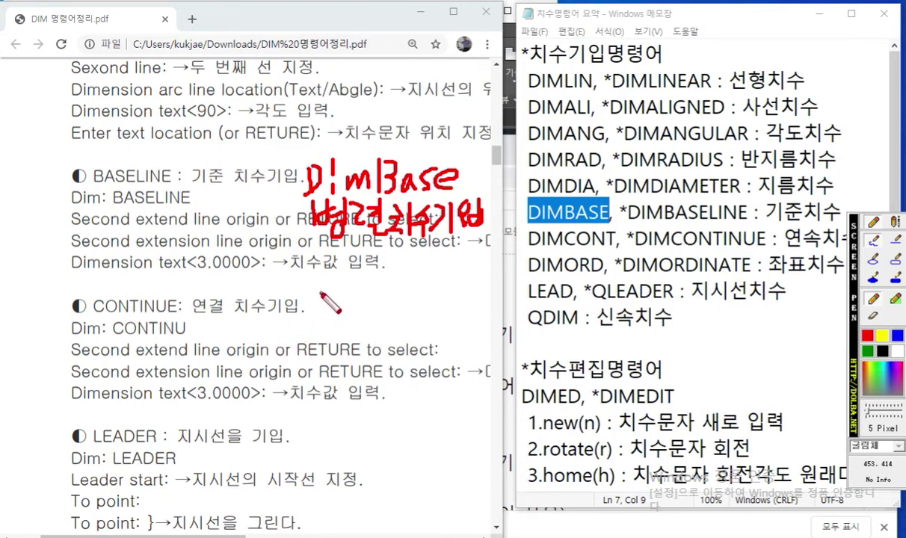
# Handwrite Dimcont and 직렬치수기입 in red beside the PDF's CONTINUE section.
pyautogui.moveTo(314, 283)
pyautogui.mouseDown()
pyautogui.moveTo(315, 318)
pyautogui.moveTo(378, 299)
pyautogui.moveTo(397, 314)
pyautogui.moveTo(424, 314)
pyautogui.moveTo(441, 295)
pyautogui.moveTo(472, 314)
pyautogui.moveTo(496, 283)
pyautogui.moveTo(488, 308)
pyautogui.mouseUp()
pyautogui.click(351, 285)
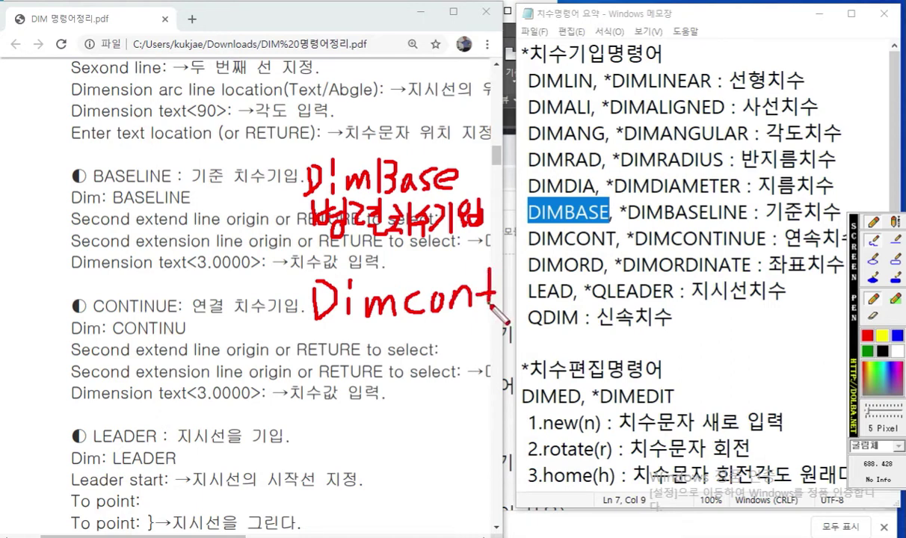
pyautogui.moveTo(327, 331)
pyautogui.mouseDown()
pyautogui.moveTo(340, 335)
pyautogui.moveTo(326, 346)
pyautogui.mouseUp()
pyautogui.moveTo(336, 340); pyautogui.dragTo(355, 343)
pyautogui.moveTo(347, 347)
pyautogui.mouseDown()
pyautogui.moveTo(361, 347)
pyautogui.moveTo(361, 355)
pyautogui.moveTo(395, 329)
pyautogui.mouseUp()
pyautogui.moveTo(387, 336)
pyautogui.mouseDown()
pyautogui.moveTo(404, 351)
pyautogui.moveTo(451, 333)
pyautogui.moveTo(452, 350)
pyautogui.moveTo(471, 323)
pyautogui.moveTo(477, 344)
pyautogui.moveTo(493, 333)
pyautogui.moveTo(490, 323)
pyautogui.moveTo(497, 345)
pyautogui.mouseUp()
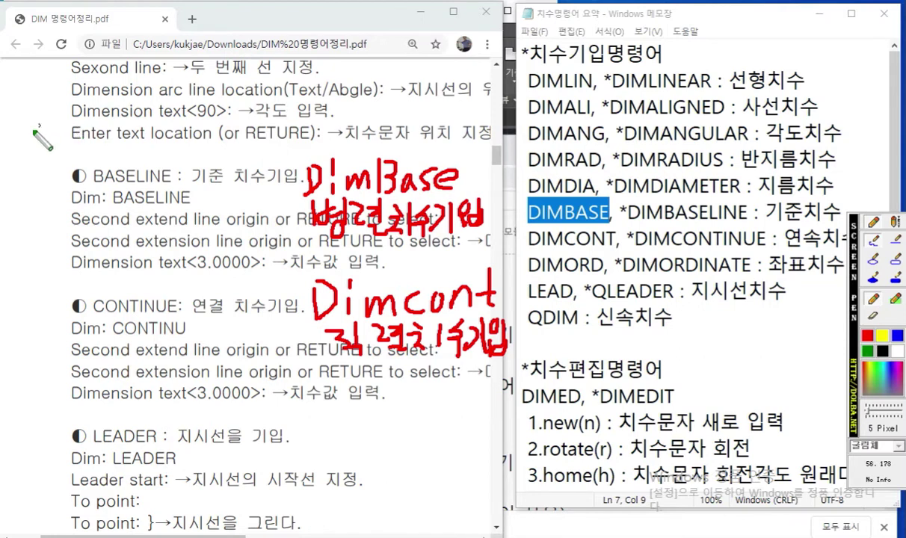
# Sketch a green L-shaped part with two stacked red dimensions above it, labelling the short one 기준 and the pair 병렬.
pyautogui.moveTo(22, 64); pyautogui.dragTo(27, 146)
pyautogui.moveTo(22, 59)
pyautogui.mouseDown()
pyautogui.moveTo(93, 83)
pyautogui.moveTo(93, 101)
pyautogui.moveTo(170, 105)
pyautogui.moveTo(173, 155)
pyautogui.moveTo(18, 153)
pyautogui.mouseUp()
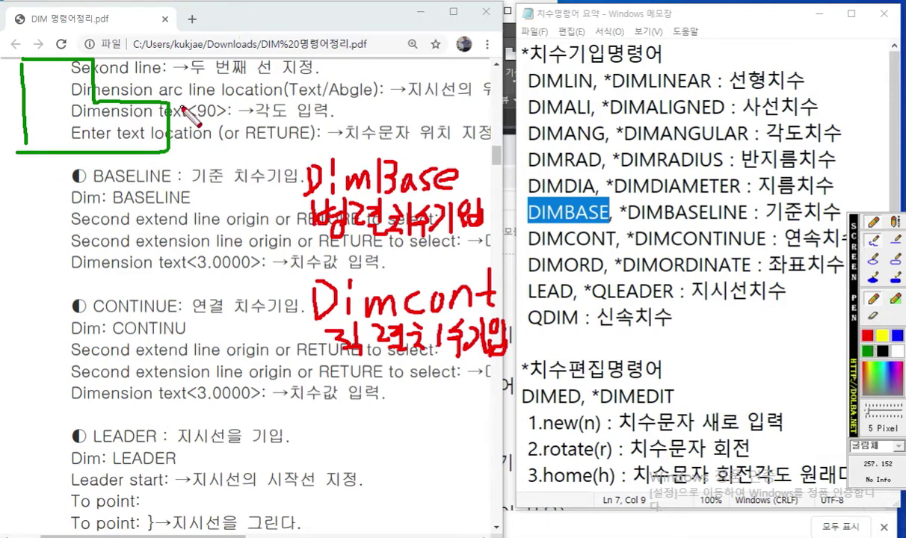
pyautogui.moveTo(170, 98); pyautogui.dragTo(170, 14)
pyautogui.moveTo(95, 55)
pyautogui.mouseDown()
pyautogui.moveTo(95, 22)
pyautogui.moveTo(162, 36)
pyautogui.moveTo(114, 47)
pyautogui.mouseUp()
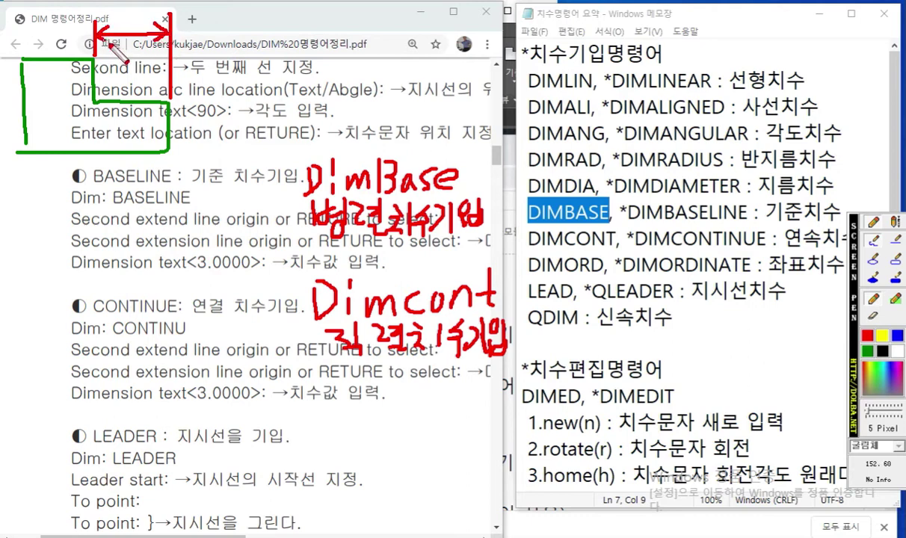
pyautogui.moveTo(130, 15); pyautogui.dragTo(144, 31)
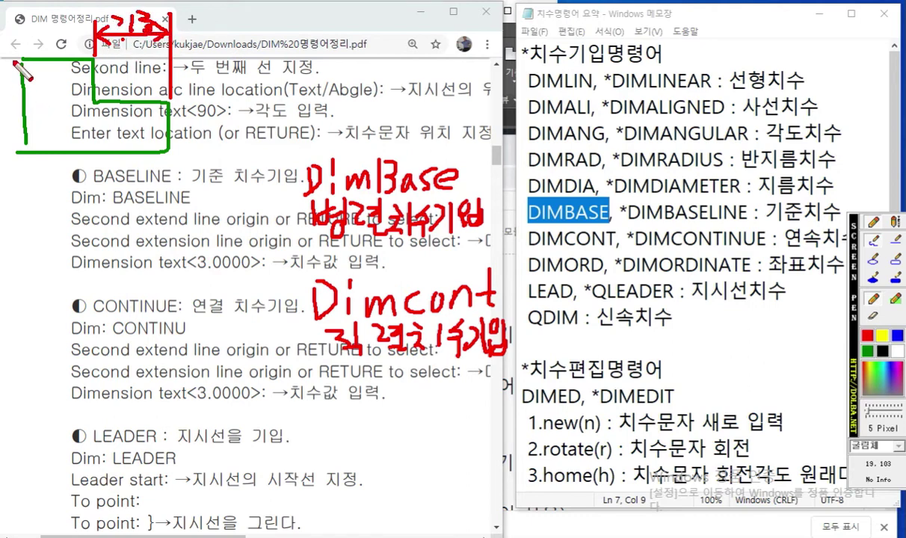
pyautogui.moveTo(29, 56)
pyautogui.mouseDown()
pyautogui.moveTo(31, 7)
pyautogui.moveTo(181, 9)
pyautogui.moveTo(151, 11)
pyautogui.mouseUp()
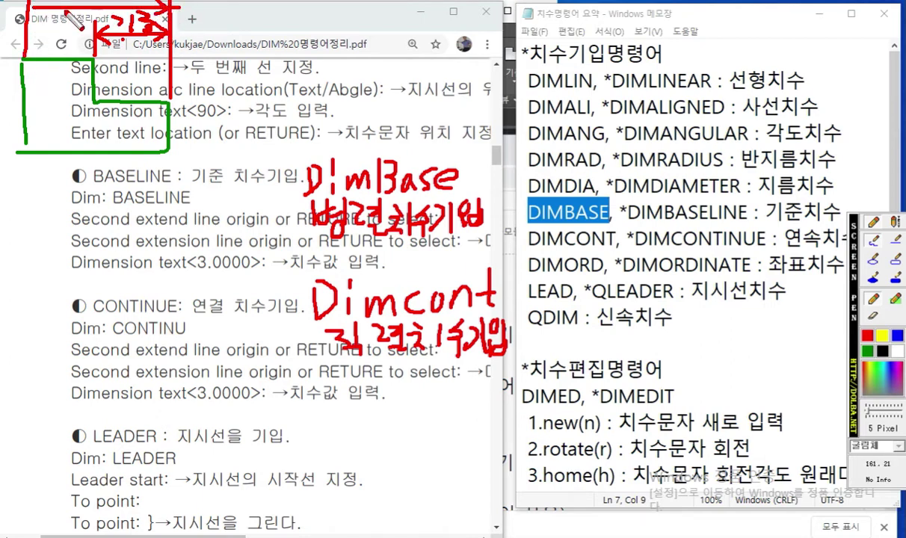
pyautogui.moveTo(53, 1); pyautogui.dragTo(62, 12)
pyautogui.moveTo(210, 8)
pyautogui.mouseDown()
pyautogui.moveTo(217, 19)
pyautogui.moveTo(225, 11)
pyautogui.moveTo(213, 30)
pyautogui.moveTo(247, 15)
pyautogui.moveTo(259, 30)
pyautogui.mouseUp()
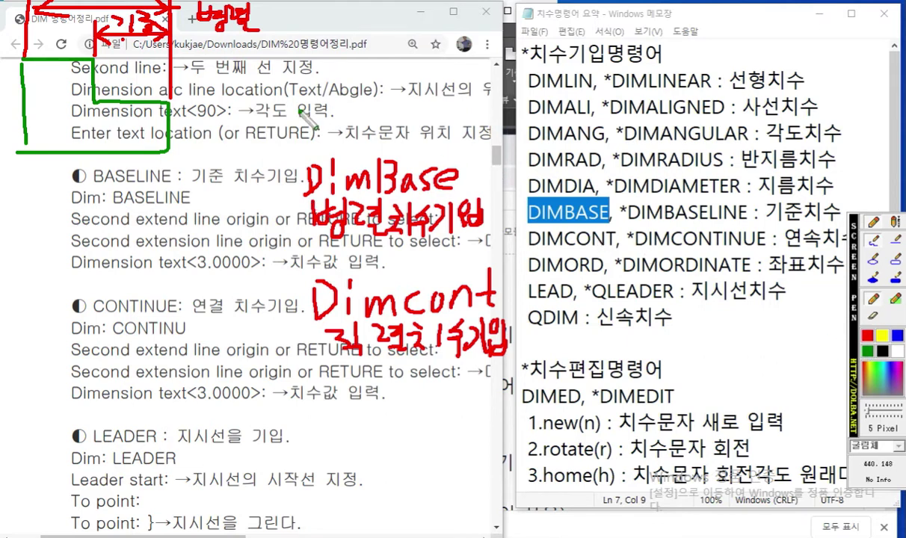
# Sketch a green rectangular plate with three holes, add four chained red dimensions above it, and label them 직렬.
pyautogui.moveTo(277, 84)
pyautogui.mouseDown()
pyautogui.moveTo(279, 136)
pyautogui.moveTo(449, 130)
pyautogui.moveTo(306, 83)
pyautogui.moveTo(478, 84)
pyautogui.moveTo(489, 125)
pyautogui.mouseUp()
pyautogui.moveTo(318, 92)
pyautogui.mouseDown()
pyautogui.moveTo(310, 103)
pyautogui.moveTo(318, 93)
pyautogui.mouseUp()
pyautogui.moveTo(373, 90); pyautogui.dragTo(375, 91)
pyautogui.moveTo(432, 93)
pyautogui.mouseDown()
pyautogui.moveTo(425, 105)
pyautogui.moveTo(438, 94)
pyautogui.mouseUp()
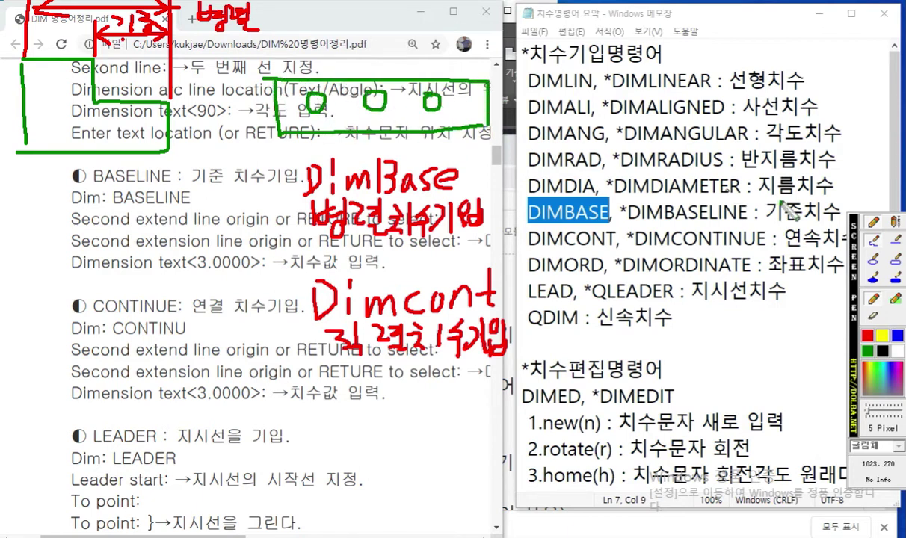
pyautogui.moveTo(275, 81)
pyautogui.mouseDown()
pyautogui.moveTo(278, 36)
pyautogui.moveTo(326, 51)
pyautogui.moveTo(318, 95)
pyautogui.mouseUp()
pyautogui.moveTo(301, 52)
pyautogui.mouseDown()
pyautogui.moveTo(380, 53)
pyautogui.moveTo(377, 91)
pyautogui.mouseUp()
pyautogui.moveTo(378, 52)
pyautogui.mouseDown()
pyautogui.moveTo(430, 52)
pyautogui.moveTo(432, 95)
pyautogui.mouseUp()
pyautogui.moveTo(434, 53)
pyautogui.mouseDown()
pyautogui.moveTo(486, 52)
pyautogui.moveTo(486, 84)
pyautogui.mouseUp()
pyautogui.moveTo(302, 38)
pyautogui.mouseDown()
pyautogui.moveTo(304, 60)
pyautogui.moveTo(294, 58)
pyautogui.moveTo(323, 48)
pyautogui.moveTo(334, 59)
pyautogui.moveTo(380, 52)
pyautogui.moveTo(393, 62)
pyautogui.mouseUp()
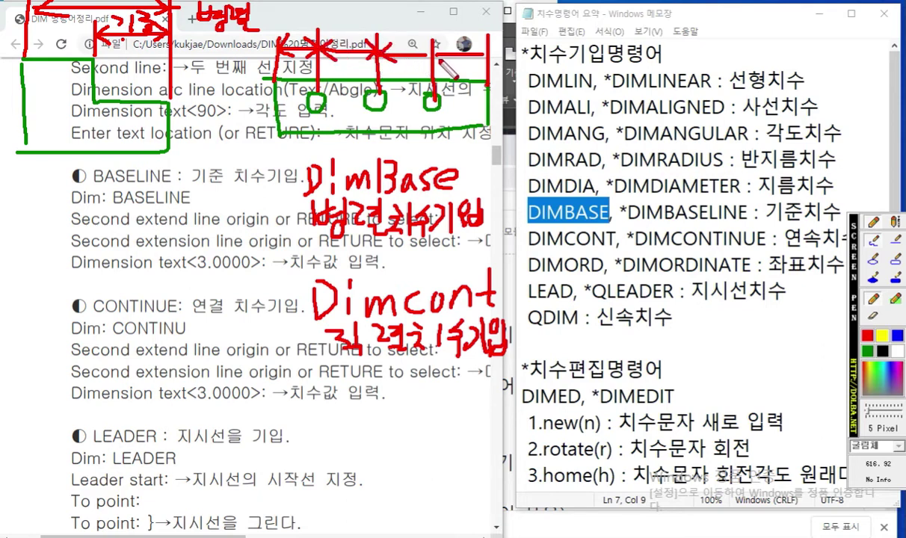
pyautogui.moveTo(442, 41)
pyautogui.mouseDown()
pyautogui.moveTo(432, 51)
pyautogui.moveTo(444, 60)
pyautogui.moveTo(483, 50)
pyautogui.moveTo(469, 59)
pyautogui.mouseUp()
pyautogui.moveTo(346, 7)
pyautogui.mouseDown()
pyautogui.moveTo(369, 27)
pyautogui.moveTo(396, 10)
pyautogui.moveTo(404, 35)
pyautogui.mouseUp()
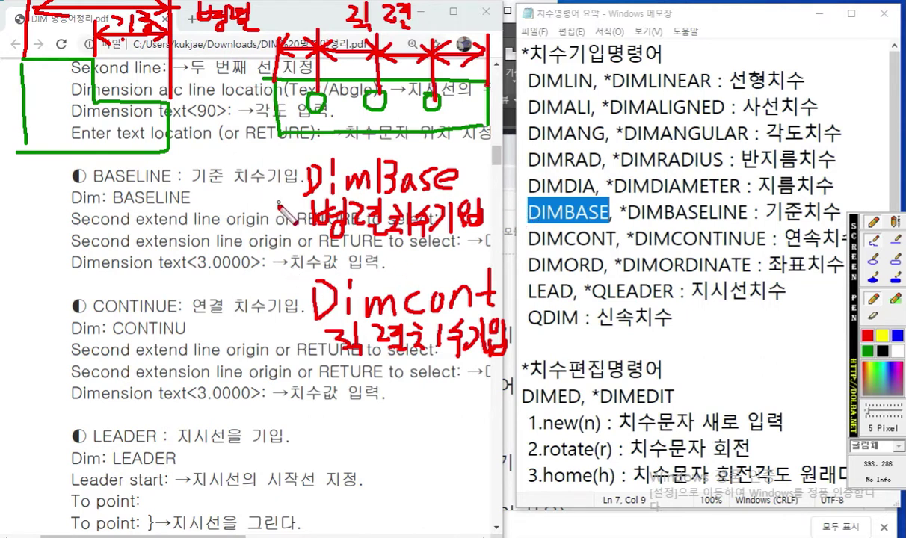
# Underline the handwritten 병렬 and 직렬 in red and write 공차 누적 상관 X below the Dimcont notes.
pyautogui.moveTo(318, 244); pyautogui.dragTo(382, 244)
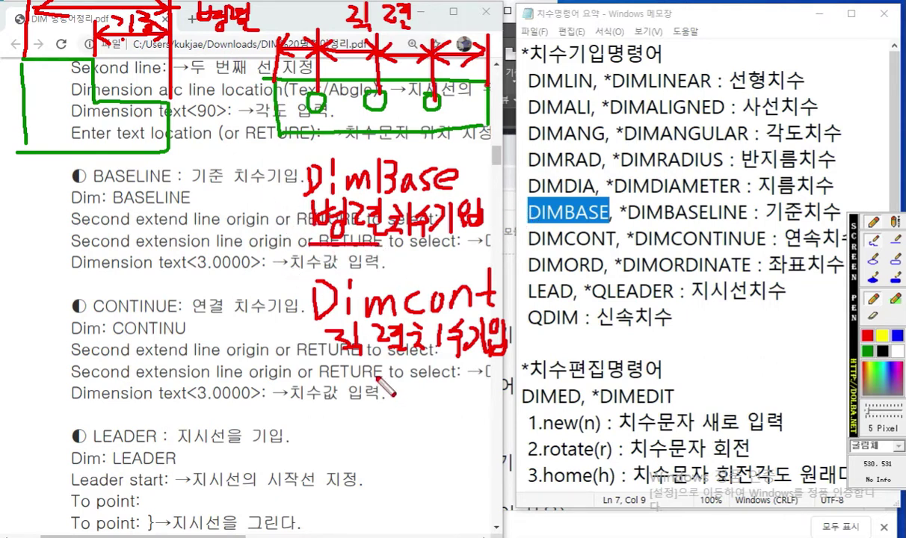
pyautogui.moveTo(319, 365); pyautogui.dragTo(408, 368)
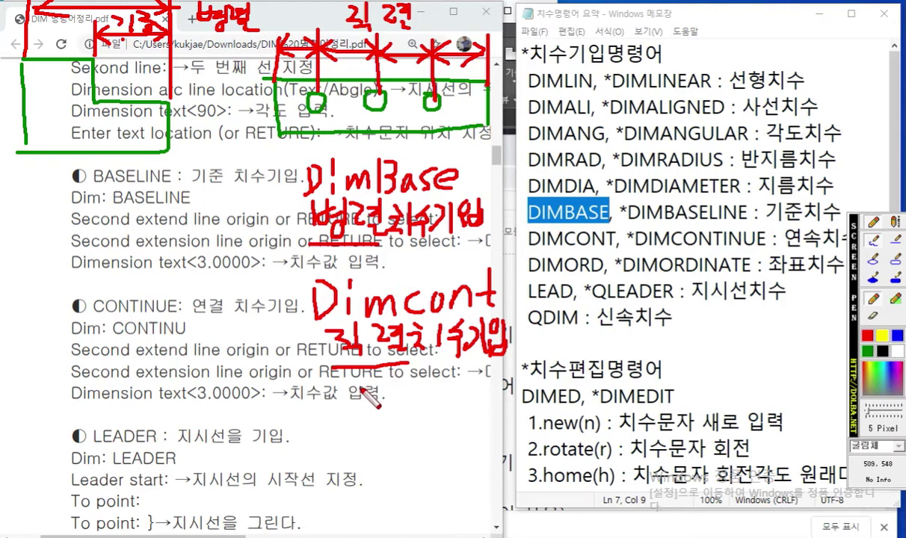
pyautogui.moveTo(342, 381)
pyautogui.mouseDown()
pyautogui.moveTo(355, 392)
pyautogui.moveTo(347, 395)
pyautogui.mouseUp()
pyautogui.moveTo(341, 396)
pyautogui.mouseDown()
pyautogui.moveTo(362, 394)
pyautogui.moveTo(358, 403)
pyautogui.moveTo(379, 383)
pyautogui.moveTo(374, 396)
pyautogui.moveTo(423, 385)
pyautogui.moveTo(430, 397)
pyautogui.moveTo(452, 396)
pyautogui.mouseUp()
pyautogui.moveTo(437, 360); pyautogui.dragTo(467, 404)
pyautogui.moveTo(482, 353)
pyautogui.mouseDown()
pyautogui.moveTo(497, 383)
pyautogui.moveTo(516, 387)
pyautogui.moveTo(499, 403)
pyautogui.mouseUp()
pyautogui.moveTo(513, 348)
pyautogui.mouseDown()
pyautogui.moveTo(531, 366)
pyautogui.moveTo(523, 385)
pyautogui.moveTo(549, 377)
pyautogui.moveTo(568, 393)
pyautogui.mouseUp()
pyautogui.moveTo(604, 366); pyautogui.dragTo(575, 403)
pyautogui.moveTo(575, 368); pyautogui.dragTo(607, 406)
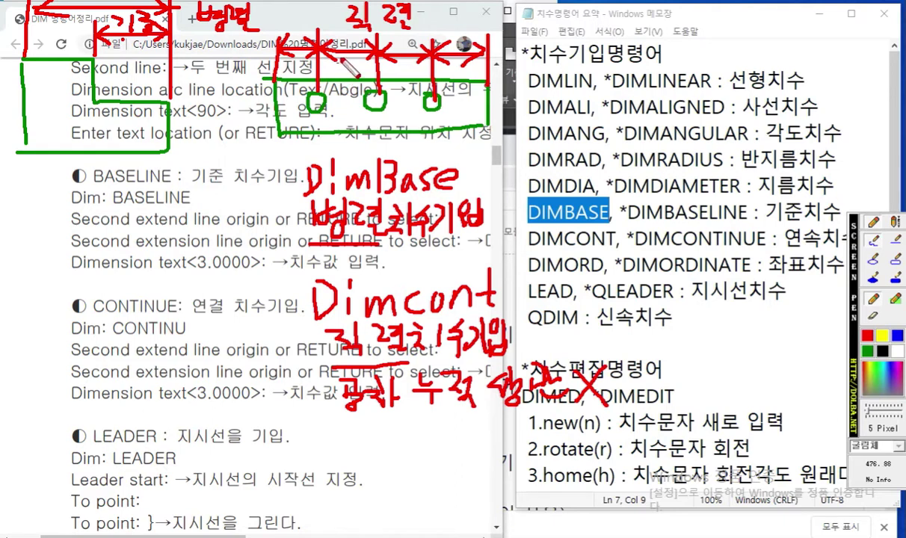
# Write sample values over the plate's chained dimensions, starting with 10.1, and mark the last one 오차.
pyautogui.moveTo(288, 11)
pyautogui.mouseDown()
pyautogui.moveTo(289, 26)
pyautogui.moveTo(298, 11)
pyautogui.moveTo(308, 25)
pyautogui.mouseUp()
pyautogui.moveTo(314, 11)
pyautogui.mouseDown()
pyautogui.moveTo(329, 47)
pyautogui.moveTo(342, 34)
pyautogui.moveTo(344, 46)
pyautogui.mouseUp()
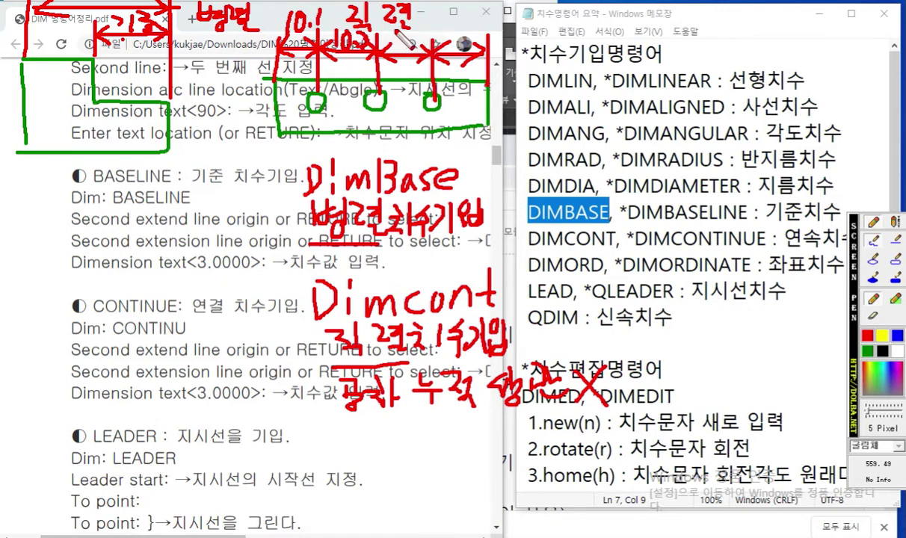
pyautogui.moveTo(411, 30)
pyautogui.mouseDown()
pyautogui.moveTo(409, 42)
pyautogui.moveTo(430, 42)
pyautogui.mouseUp()
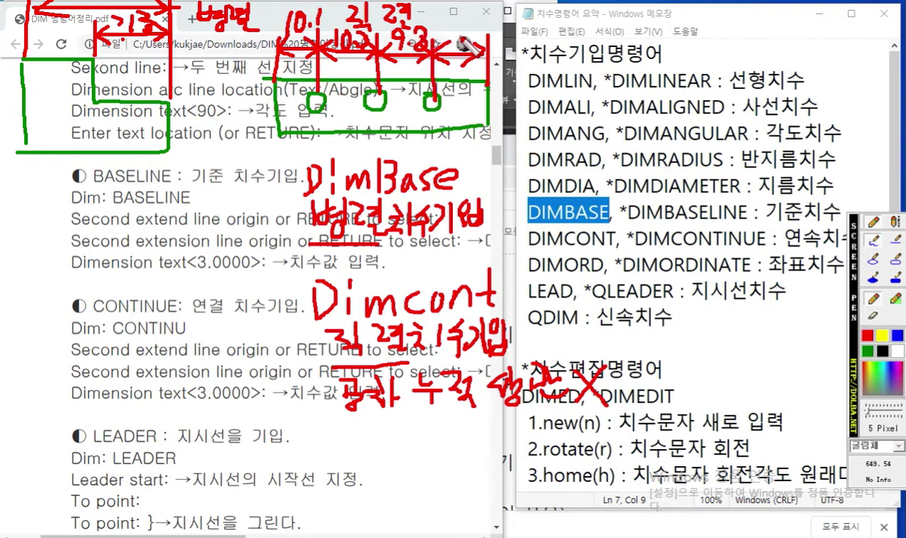
pyautogui.moveTo(457, 22)
pyautogui.mouseDown()
pyautogui.moveTo(461, 35)
pyautogui.moveTo(482, 18)
pyautogui.mouseUp()
pyautogui.moveTo(476, 24)
pyautogui.mouseDown()
pyautogui.moveTo(477, 33)
pyautogui.moveTo(491, 35)
pyautogui.mouseUp()
pyautogui.moveTo(492, 25); pyautogui.dragTo(503, 25)
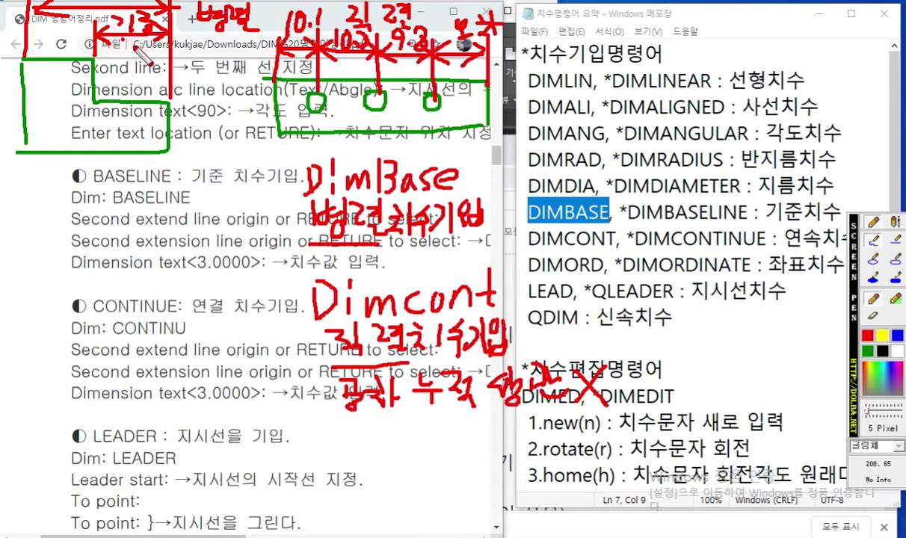
# Circle the L-shaped part's reference edge, label its stacked dimensions 10.1 and 30.2, and clear all the marks.
pyautogui.moveTo(166, 120)
pyautogui.mouseDown()
pyautogui.moveTo(157, 134)
pyautogui.moveTo(169, 139)
pyautogui.mouseUp()
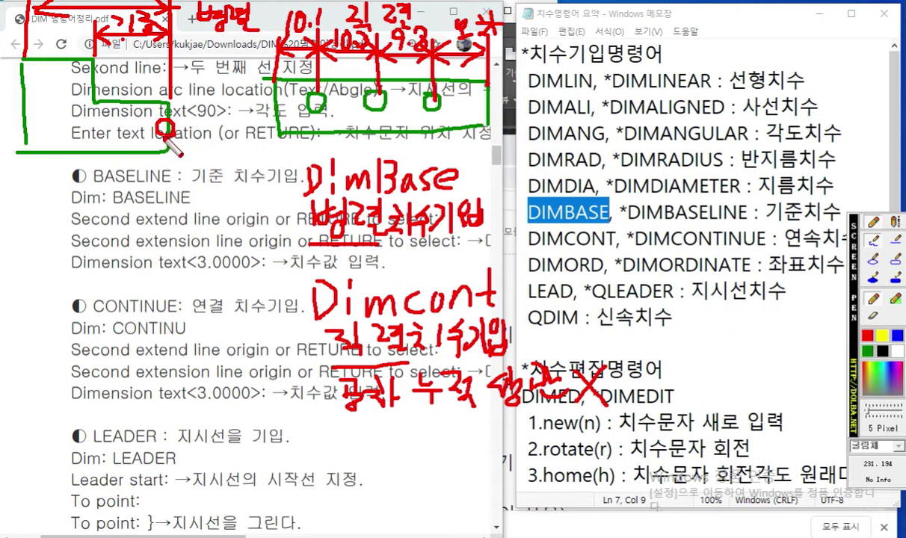
pyautogui.moveTo(112, 59)
pyautogui.mouseDown()
pyautogui.moveTo(116, 77)
pyautogui.moveTo(131, 57)
pyautogui.moveTo(156, 75)
pyautogui.mouseUp()
pyautogui.click(141, 72)
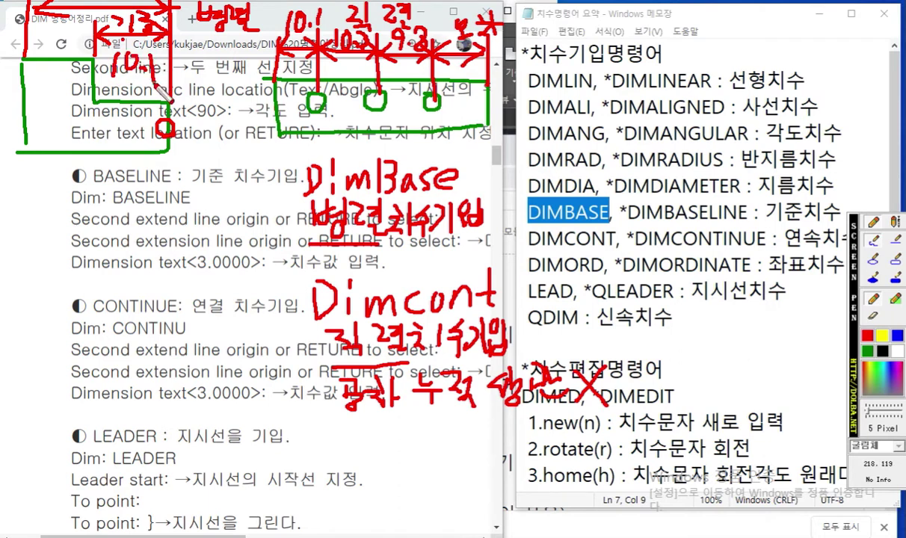
pyautogui.moveTo(35, 22)
pyautogui.mouseDown()
pyautogui.moveTo(37, 44)
pyautogui.moveTo(49, 24)
pyautogui.mouseUp()
pyautogui.click(58, 42)
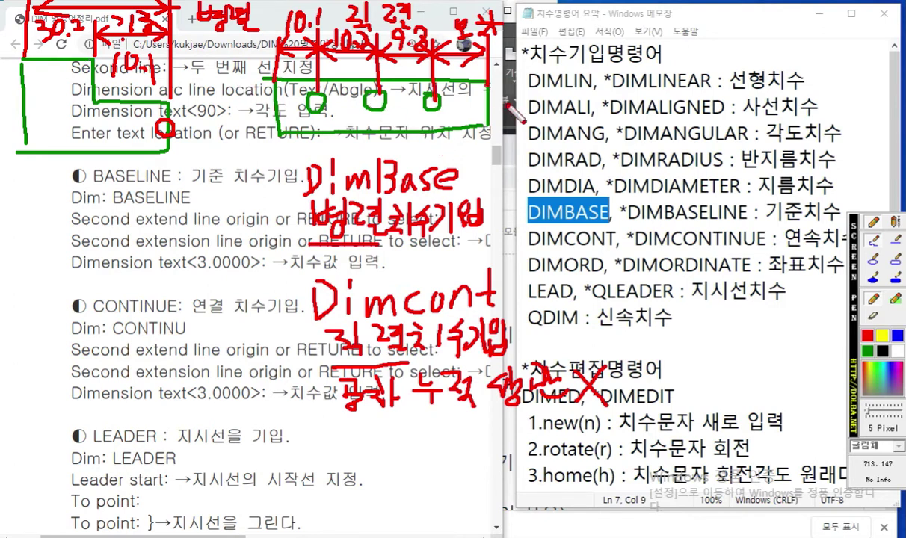
pyautogui.press('Escape')
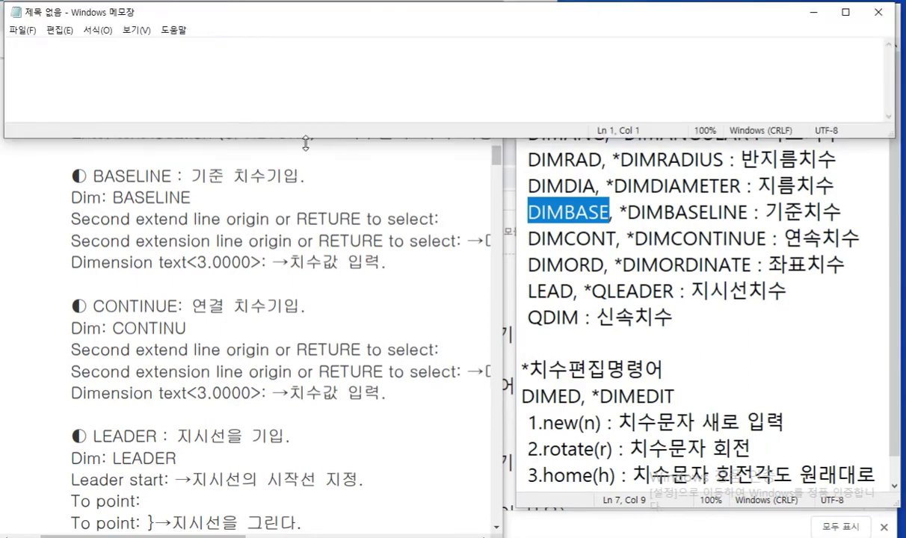
# Enlarge the blank Notepad window, sketch a long green rectangular plate in it with the screen pen, and label it 직렬.
pyautogui.moveTo(315, 139); pyautogui.dragTo(317, 323)
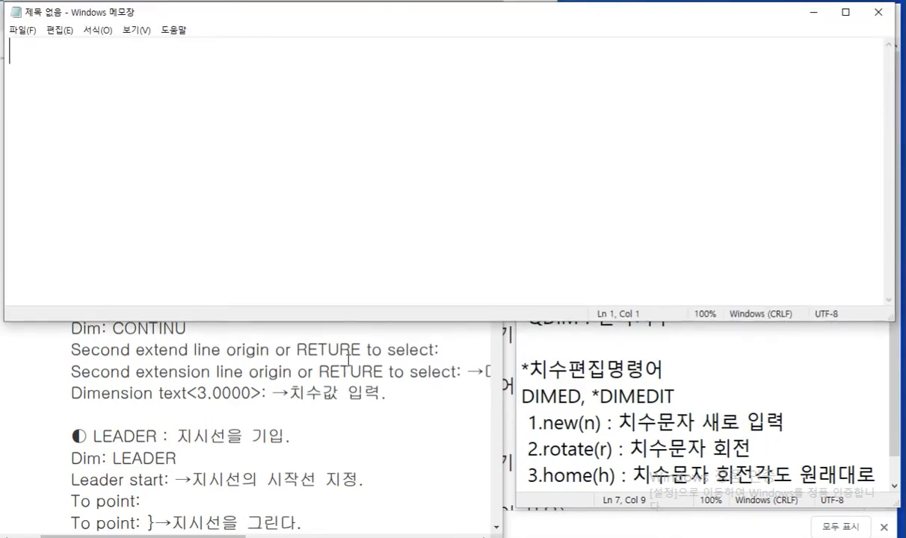
pyautogui.press('F12')
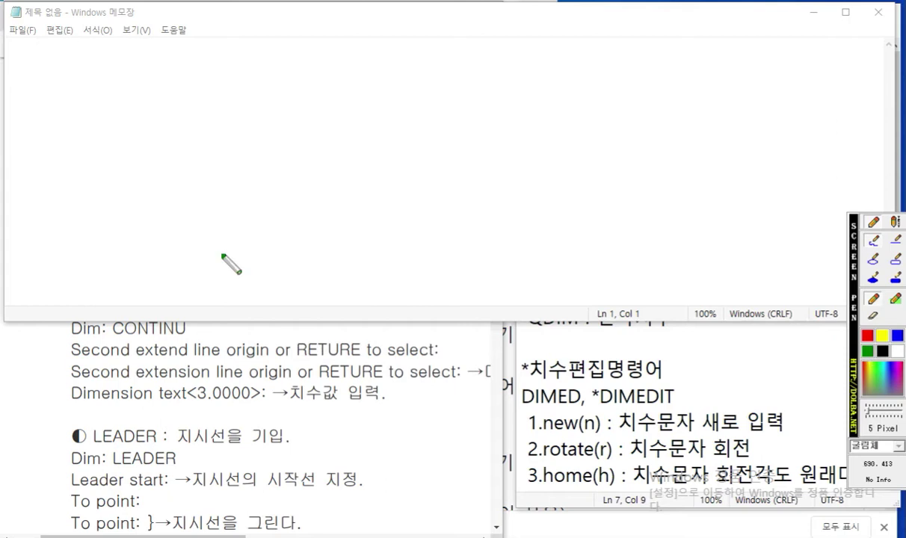
pyautogui.moveTo(87, 219)
pyautogui.mouseDown()
pyautogui.moveTo(89, 236)
pyautogui.moveTo(89, 193)
pyautogui.moveTo(350, 196)
pyautogui.moveTo(360, 214)
pyautogui.moveTo(358, 259)
pyautogui.mouseUp()
pyautogui.moveTo(90, 259); pyautogui.dragTo(354, 261)
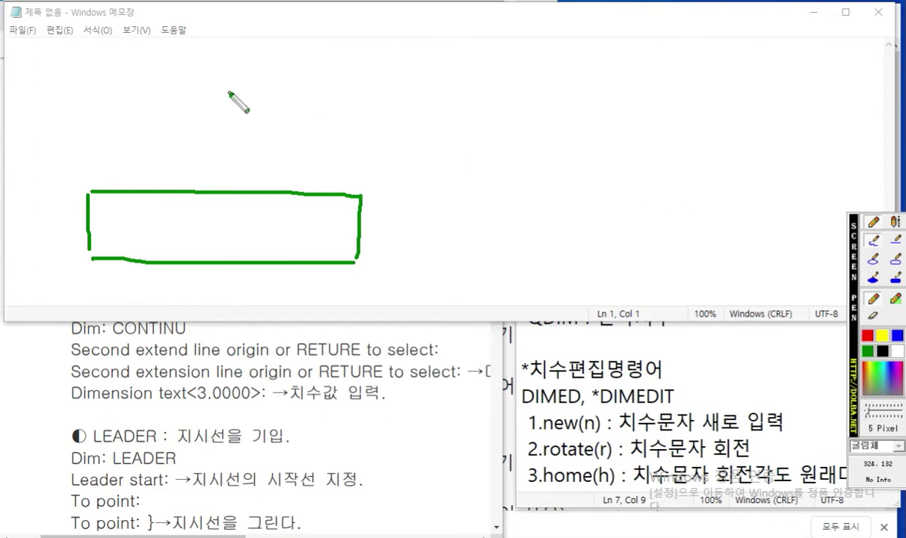
pyautogui.moveTo(18, 54)
pyautogui.mouseDown()
pyautogui.moveTo(32, 56)
pyautogui.moveTo(37, 76)
pyautogui.mouseUp()
pyautogui.moveTo(47, 40)
pyautogui.mouseDown()
pyautogui.moveTo(39, 79)
pyautogui.moveTo(66, 50)
pyautogui.moveTo(88, 46)
pyautogui.moveTo(85, 81)
pyautogui.moveTo(96, 82)
pyautogui.mouseUp()
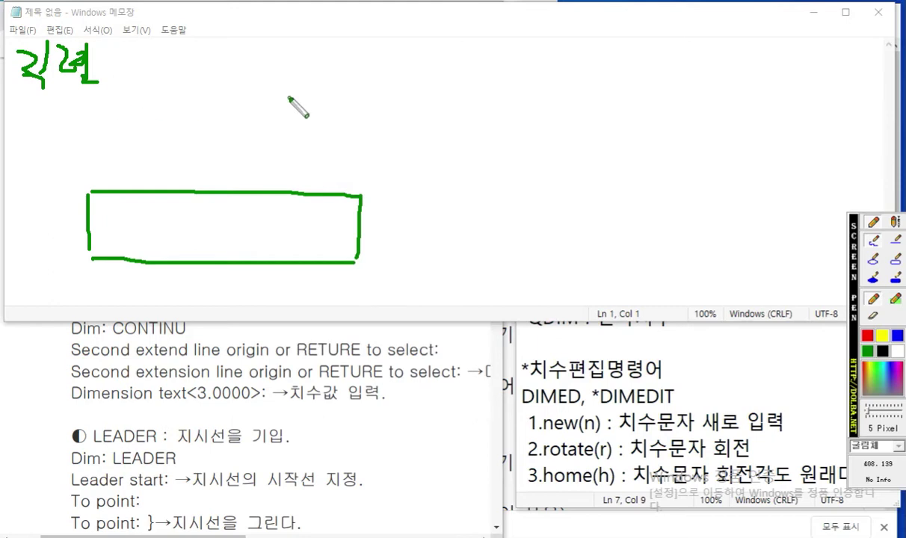
# Sketch a green L-shaped part beside the plate and add three holes in a row inside the rectangular plate.
pyautogui.moveTo(548, 125); pyautogui.dragTo(551, 255)
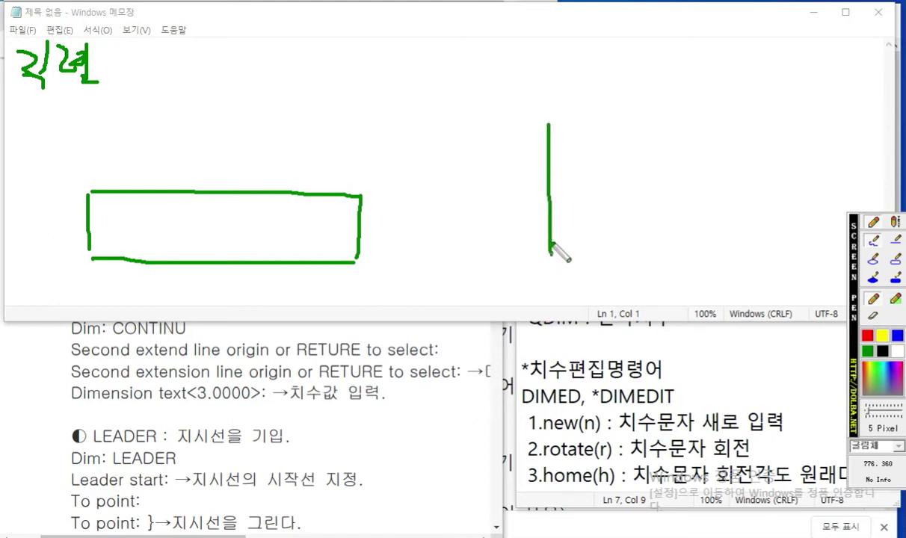
pyautogui.moveTo(555, 120)
pyautogui.mouseDown()
pyautogui.moveTo(683, 125)
pyautogui.moveTo(682, 187)
pyautogui.moveTo(818, 190)
pyautogui.moveTo(817, 245)
pyautogui.mouseUp()
pyautogui.moveTo(557, 255); pyautogui.dragTo(806, 255)
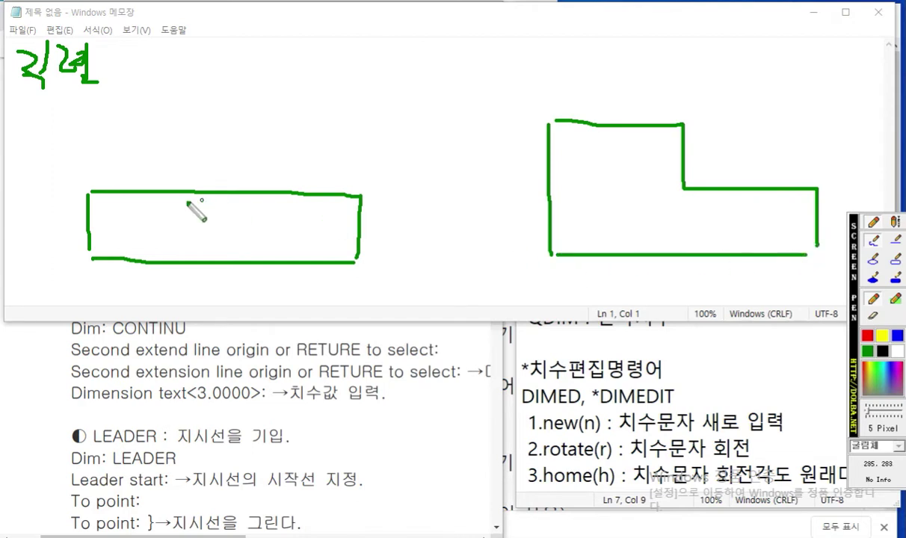
pyautogui.moveTo(122, 218); pyautogui.dragTo(132, 215)
pyautogui.moveTo(203, 217)
pyautogui.mouseDown()
pyautogui.moveTo(221, 224)
pyautogui.moveTo(203, 217)
pyautogui.mouseUp()
pyautogui.moveTo(285, 213)
pyautogui.mouseDown()
pyautogui.moveTo(298, 225)
pyautogui.moveTo(284, 213)
pyautogui.mouseUp()
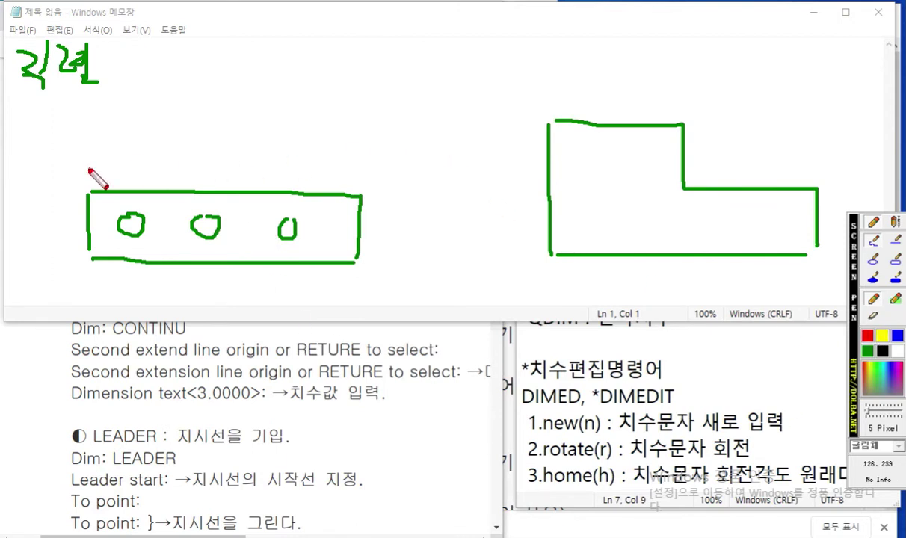
# Draw a red dimension from the plate's left edge to the first hole, marking it 10 with (10.1) below.
pyautogui.moveTo(91, 196)
pyautogui.mouseDown()
pyautogui.moveTo(96, 147)
pyautogui.moveTo(139, 160)
pyautogui.moveTo(141, 210)
pyautogui.mouseUp()
pyautogui.moveTo(106, 153); pyautogui.dragTo(104, 169)
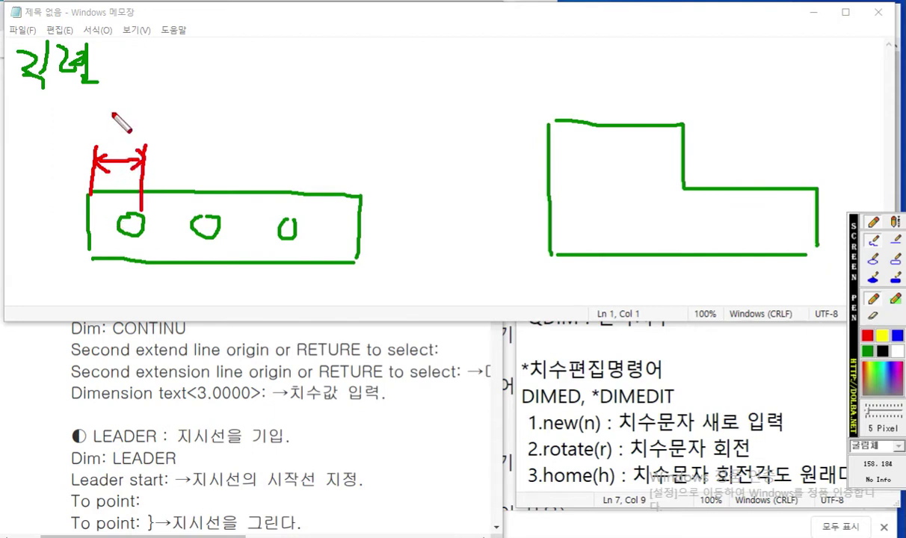
pyautogui.moveTo(110, 98)
pyautogui.mouseDown()
pyautogui.moveTo(103, 114)
pyautogui.moveTo(142, 101)
pyautogui.moveTo(131, 97)
pyautogui.mouseUp()
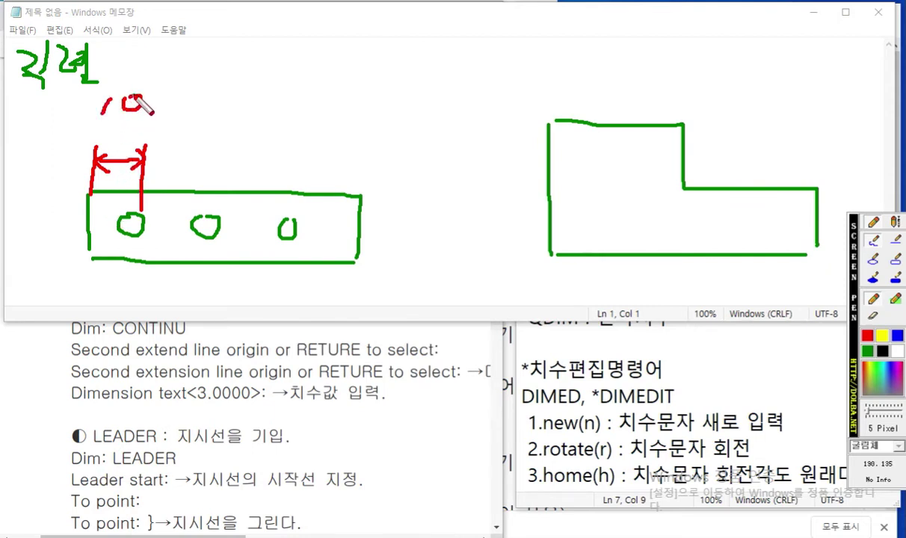
pyautogui.click(135, 223)
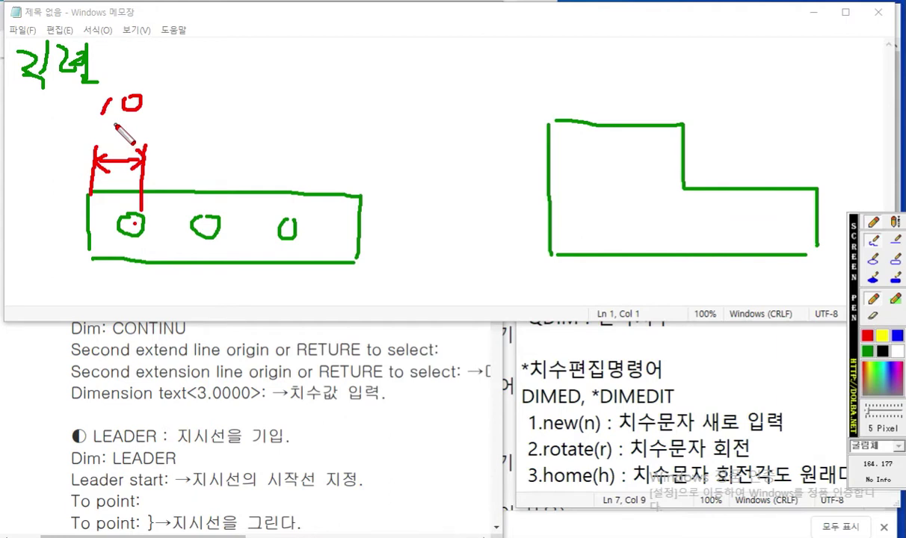
pyautogui.moveTo(92, 124); pyautogui.dragTo(90, 145)
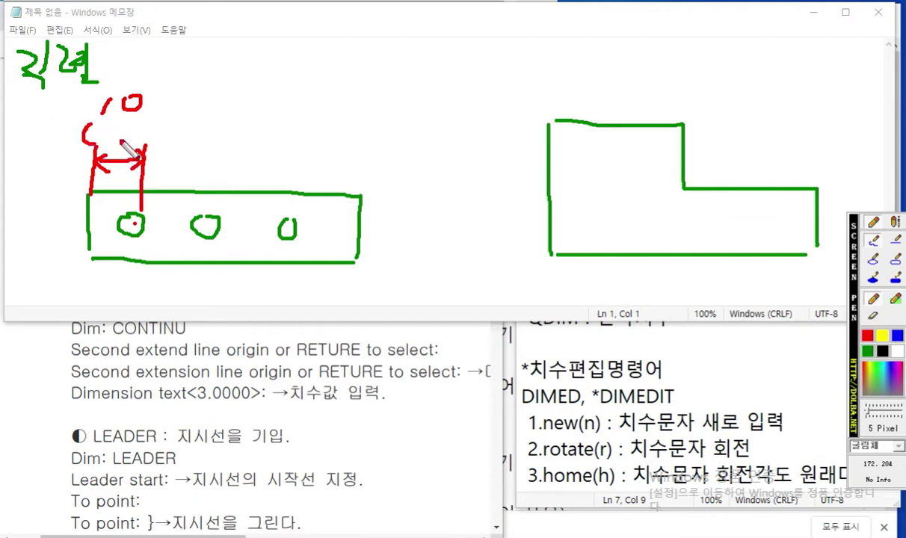
pyautogui.moveTo(108, 123)
pyautogui.mouseDown()
pyautogui.moveTo(103, 141)
pyautogui.moveTo(115, 123)
pyautogui.moveTo(135, 143)
pyautogui.moveTo(187, 161)
pyautogui.moveTo(222, 160)
pyautogui.moveTo(210, 161)
pyautogui.moveTo(209, 218)
pyautogui.mouseUp()
pyautogui.click(125, 139)
# Chain a red dimension between the first and second holes, marking it 10 with (9.7) below.
pyautogui.moveTo(196, 152); pyautogui.dragTo(210, 159)
pyautogui.moveTo(209, 159)
pyautogui.mouseDown()
pyautogui.moveTo(196, 172)
pyautogui.moveTo(147, 160)
pyautogui.mouseUp()
pyautogui.moveTo(147, 160); pyautogui.dragTo(157, 171)
pyautogui.moveTo(175, 83)
pyautogui.mouseDown()
pyautogui.moveTo(167, 101)
pyautogui.moveTo(192, 97)
pyautogui.moveTo(201, 85)
pyautogui.moveTo(184, 94)
pyautogui.moveTo(201, 98)
pyautogui.mouseUp()
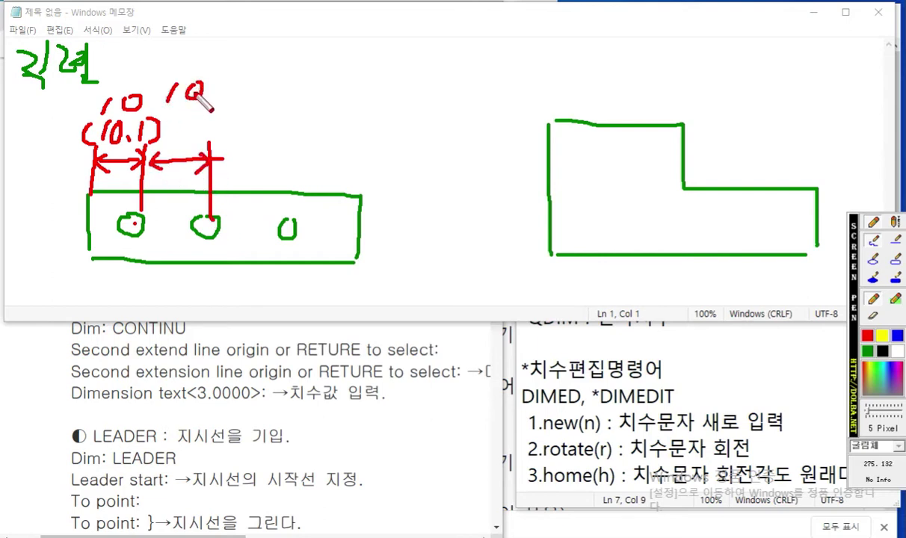
pyautogui.moveTo(165, 119)
pyautogui.mouseDown()
pyautogui.moveTo(153, 144)
pyautogui.moveTo(178, 128)
pyautogui.moveTo(176, 142)
pyautogui.moveTo(199, 142)
pyautogui.mouseUp()
pyautogui.click(191, 141)
pyautogui.moveTo(213, 111); pyautogui.dragTo(215, 128)
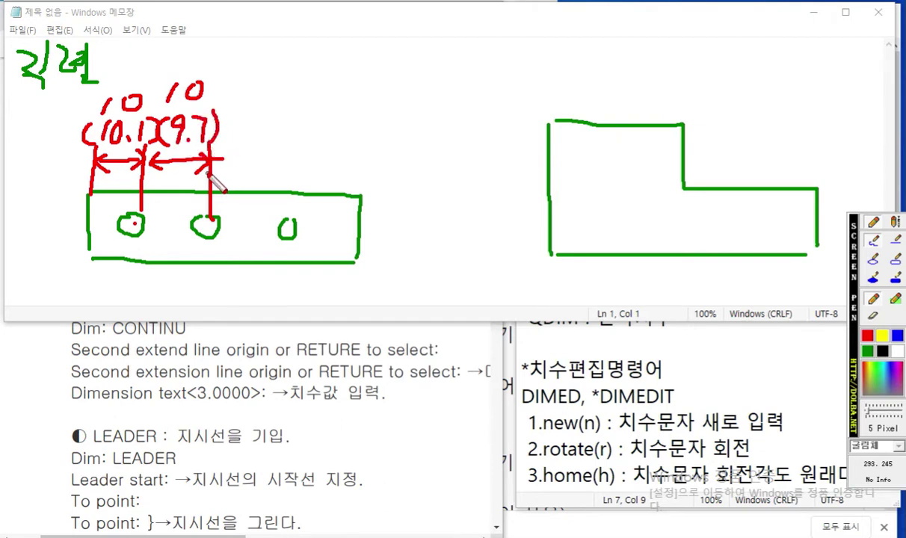
# Chain a red dimension between the second and third holes, marking it 10 with (10.4) below.
pyautogui.moveTo(211, 160)
pyautogui.mouseDown()
pyautogui.moveTo(279, 160)
pyautogui.moveTo(290, 218)
pyautogui.mouseUp()
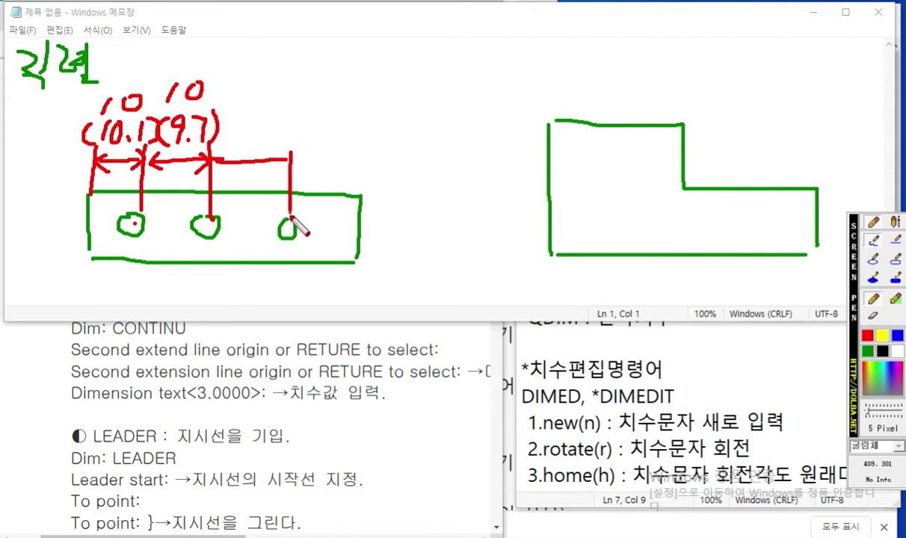
pyautogui.moveTo(277, 154); pyautogui.dragTo(278, 170)
pyautogui.moveTo(226, 152)
pyautogui.mouseDown()
pyautogui.moveTo(214, 160)
pyautogui.moveTo(228, 171)
pyautogui.mouseUp()
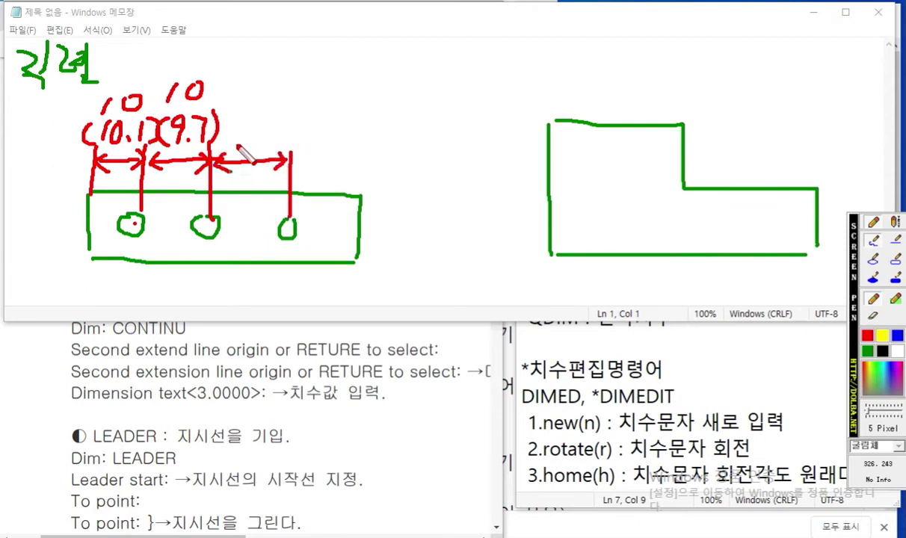
pyautogui.moveTo(249, 84)
pyautogui.mouseDown()
pyautogui.moveTo(246, 102)
pyautogui.moveTo(277, 103)
pyautogui.moveTo(268, 82)
pyautogui.mouseUp()
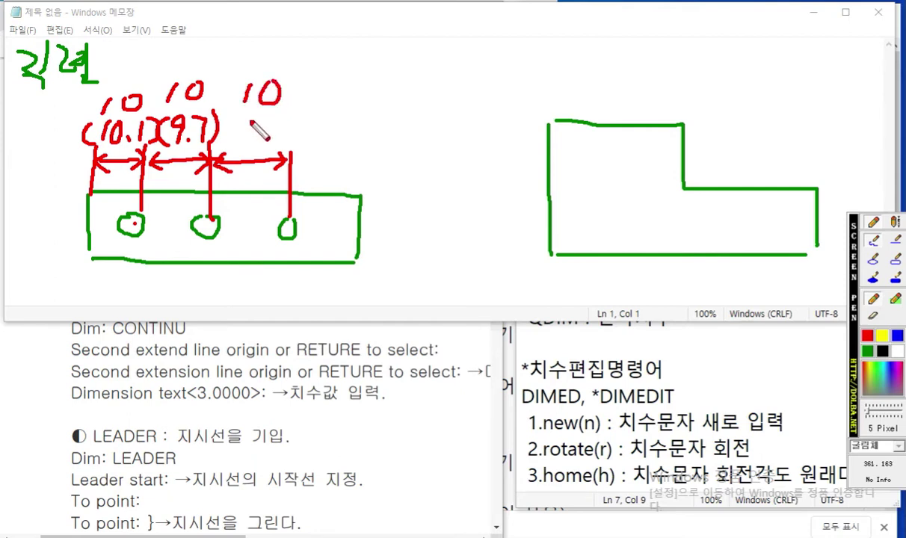
pyautogui.moveTo(228, 118); pyautogui.dragTo(226, 145)
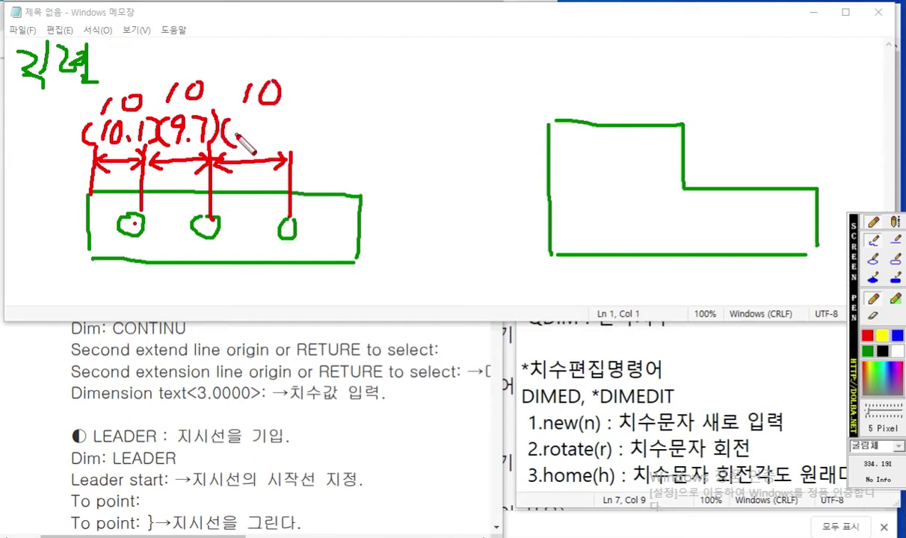
pyautogui.moveTo(235, 123)
pyautogui.mouseDown()
pyautogui.moveTo(233, 141)
pyautogui.moveTo(246, 124)
pyautogui.moveTo(287, 146)
pyautogui.mouseUp()
pyautogui.click(259, 142)
# Chain a red dimension from the third hole to the plate's right edge, marking it 10 with (9.5) below.
pyautogui.moveTo(359, 149); pyautogui.dragTo(357, 198)
pyautogui.click(302, 161)
pyautogui.moveTo(293, 161); pyautogui.dragTo(356, 162)
pyautogui.moveTo(342, 153)
pyautogui.mouseDown()
pyautogui.moveTo(356, 161)
pyautogui.moveTo(342, 171)
pyautogui.moveTo(293, 161)
pyautogui.mouseUp()
pyautogui.moveTo(292, 161); pyautogui.dragTo(306, 172)
pyautogui.moveTo(326, 84)
pyautogui.mouseDown()
pyautogui.moveTo(321, 101)
pyautogui.moveTo(351, 86)
pyautogui.mouseUp()
pyautogui.moveTo(310, 121)
pyautogui.mouseDown()
pyautogui.moveTo(306, 143)
pyautogui.moveTo(347, 136)
pyautogui.moveTo(360, 121)
pyautogui.moveTo(365, 142)
pyautogui.mouseUp()
pyautogui.click(334, 139)
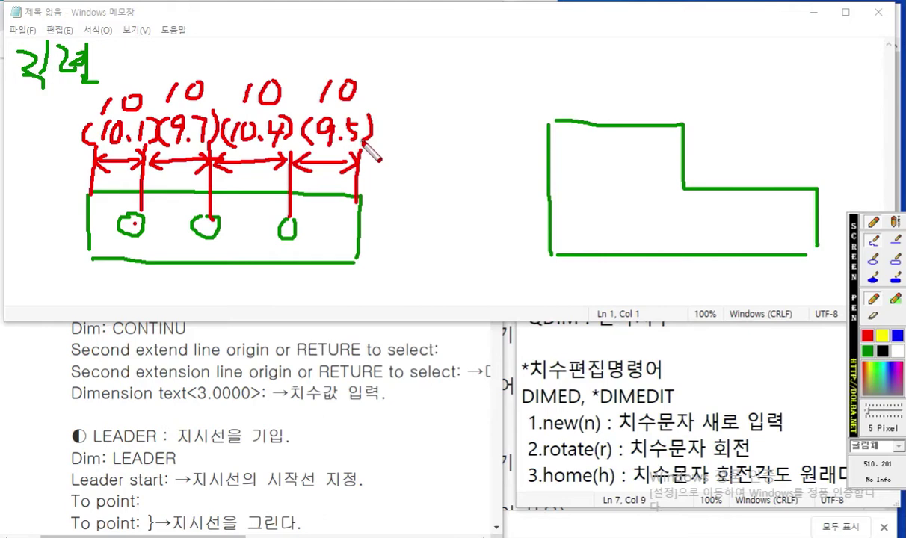
# Write the deviations +0.1, -0.3, +0.4 and -0.5 under the plate's four chained dimensions.
pyautogui.moveTo(108, 180)
pyautogui.mouseDown()
pyautogui.moveTo(117, 180)
pyautogui.moveTo(113, 193)
pyautogui.moveTo(128, 178)
pyautogui.moveTo(138, 192)
pyautogui.mouseUp()
pyautogui.click(132, 188)
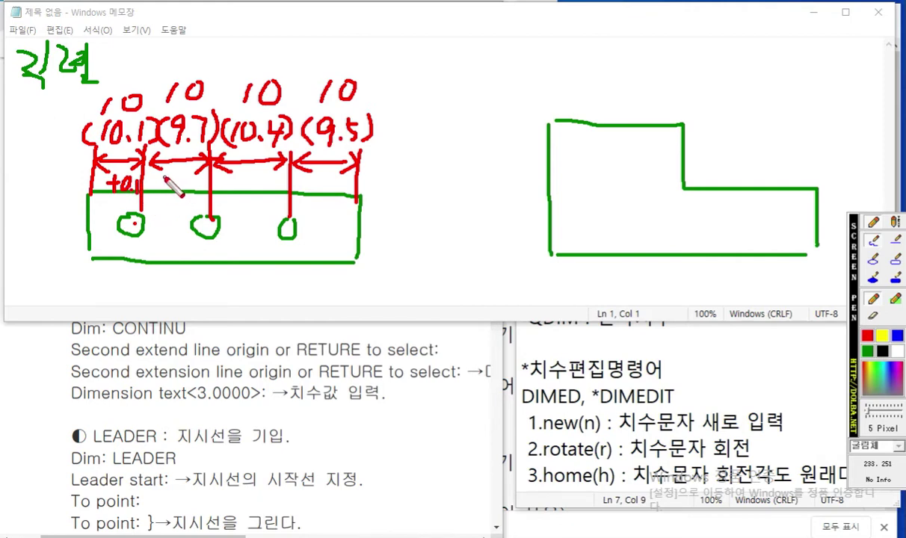
pyautogui.moveTo(154, 180)
pyautogui.mouseDown()
pyautogui.moveTo(179, 187)
pyautogui.moveTo(177, 176)
pyautogui.moveTo(185, 191)
pyautogui.moveTo(195, 180)
pyautogui.moveTo(196, 192)
pyautogui.mouseUp()
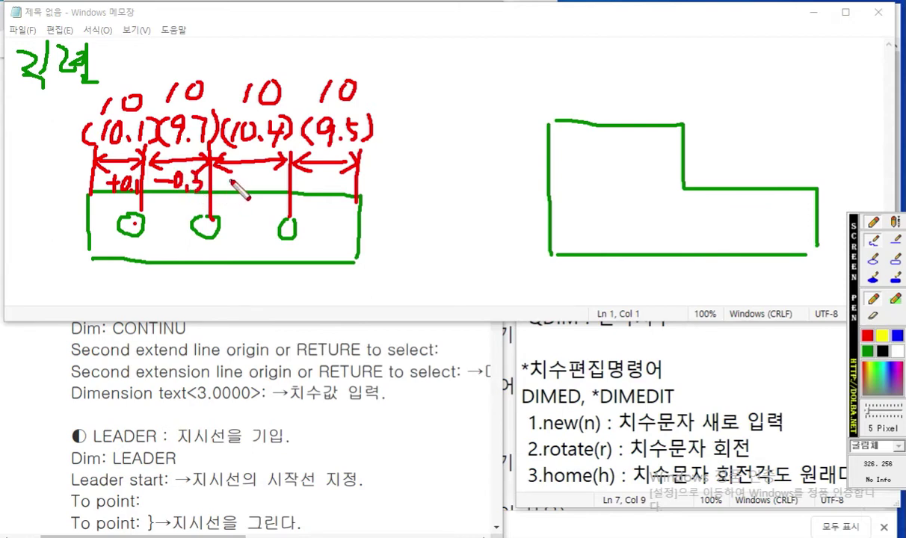
pyautogui.moveTo(234, 182)
pyautogui.mouseDown()
pyautogui.moveTo(246, 182)
pyautogui.moveTo(242, 192)
pyautogui.moveTo(257, 175)
pyautogui.moveTo(267, 191)
pyautogui.mouseUp()
pyautogui.moveTo(275, 171); pyautogui.dragTo(280, 192)
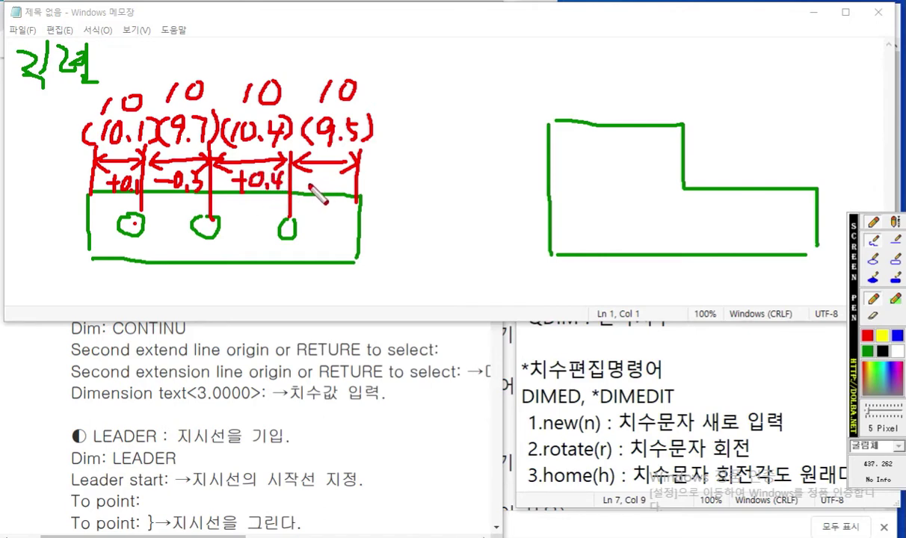
pyautogui.moveTo(307, 180)
pyautogui.mouseDown()
pyautogui.moveTo(329, 177)
pyautogui.moveTo(338, 192)
pyautogui.moveTo(348, 175)
pyautogui.mouseUp()
pyautogui.click(335, 191)
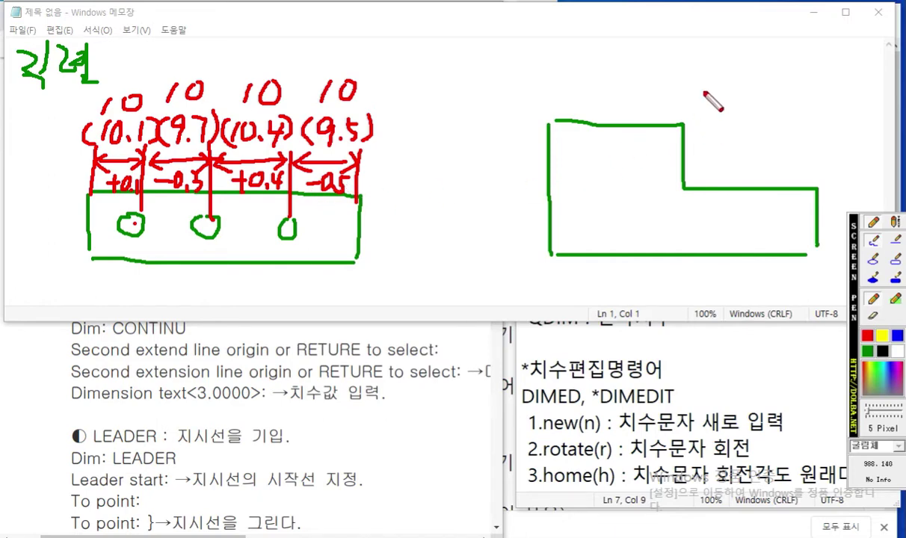
# Circle the L-shaped part's right edge and dimension its lower step in red from that edge, marking it 10 and (10.1).
pyautogui.moveTo(686, 90)
pyautogui.mouseDown()
pyautogui.moveTo(686, 119)
pyautogui.moveTo(818, 102)
pyautogui.moveTo(815, 183)
pyautogui.mouseUp()
pyautogui.click(815, 84)
pyautogui.moveTo(822, 229)
pyautogui.mouseDown()
pyautogui.moveTo(805, 223)
pyautogui.moveTo(823, 229)
pyautogui.mouseUp()
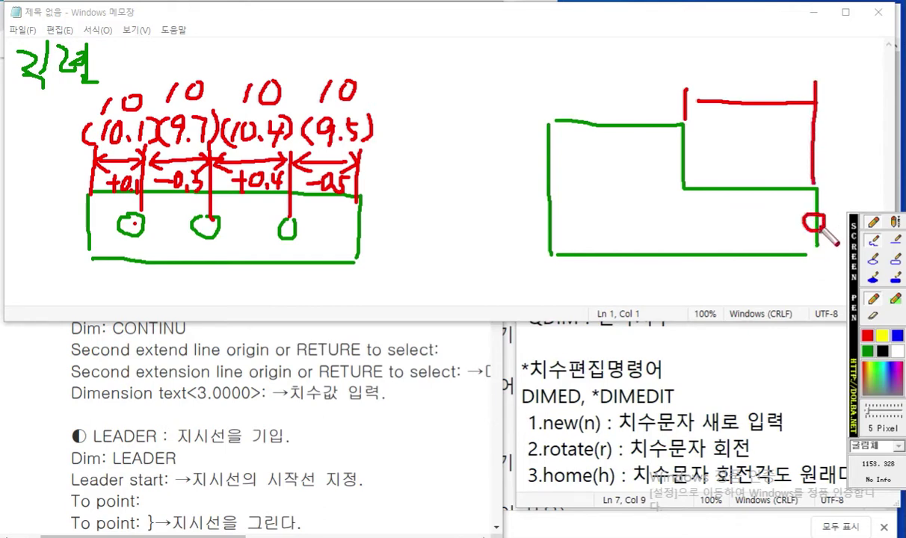
pyautogui.moveTo(799, 89)
pyautogui.mouseDown()
pyautogui.moveTo(806, 96)
pyautogui.moveTo(796, 111)
pyautogui.mouseUp()
pyautogui.moveTo(708, 94); pyautogui.dragTo(693, 103)
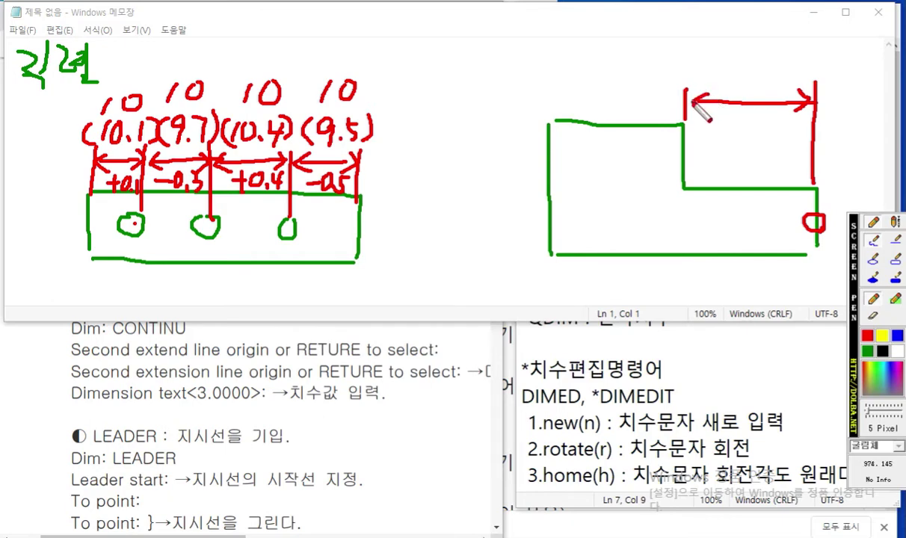
pyautogui.moveTo(747, 73)
pyautogui.mouseDown()
pyautogui.moveTo(744, 96)
pyautogui.moveTo(764, 73)
pyautogui.mouseUp()
pyautogui.click(768, 98)
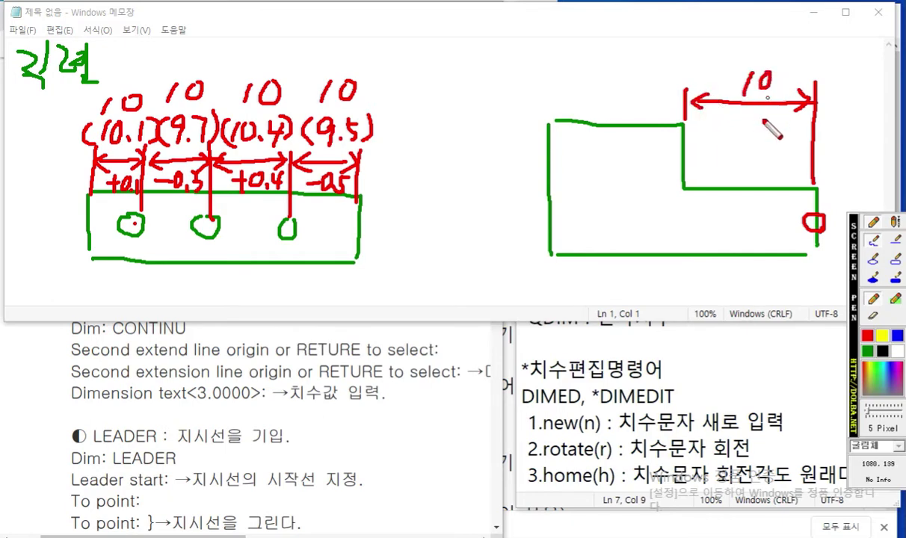
pyautogui.hotkey('ctrl', 'z')
pyautogui.moveTo(730, 111); pyautogui.dragTo(724, 130)
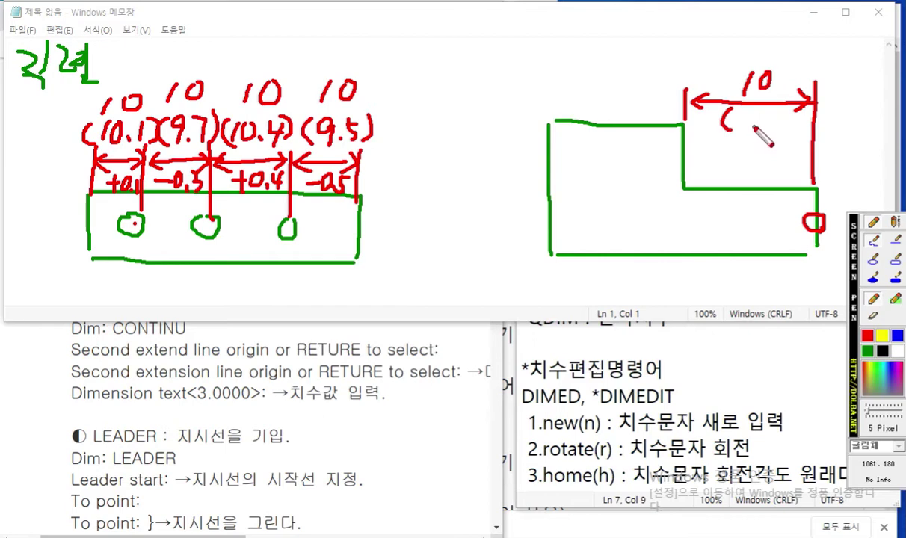
pyautogui.moveTo(739, 110)
pyautogui.mouseDown()
pyautogui.moveTo(741, 134)
pyautogui.moveTo(794, 135)
pyautogui.mouseUp()
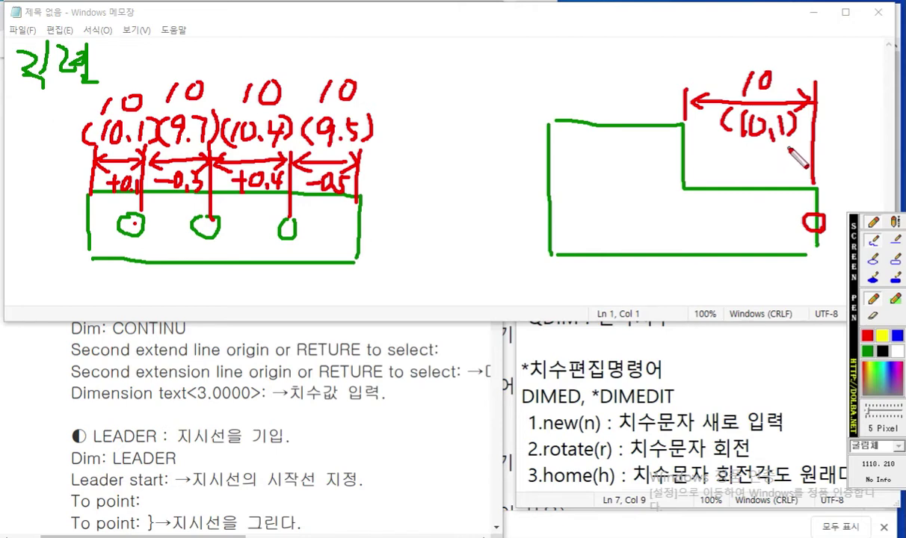
# Stack a red overall-width dimension above the L-shaped part, marking it 40 with (39.8) below.
pyautogui.moveTo(816, 118); pyautogui.dragTo(818, 16)
pyautogui.moveTo(549, 120)
pyautogui.mouseDown()
pyautogui.moveTo(551, 32)
pyautogui.moveTo(815, 38)
pyautogui.mouseUp()
pyautogui.moveTo(798, 29); pyautogui.dragTo(815, 39)
pyautogui.moveTo(566, 29)
pyautogui.mouseDown()
pyautogui.moveTo(551, 37)
pyautogui.moveTo(565, 47)
pyautogui.mouseUp()
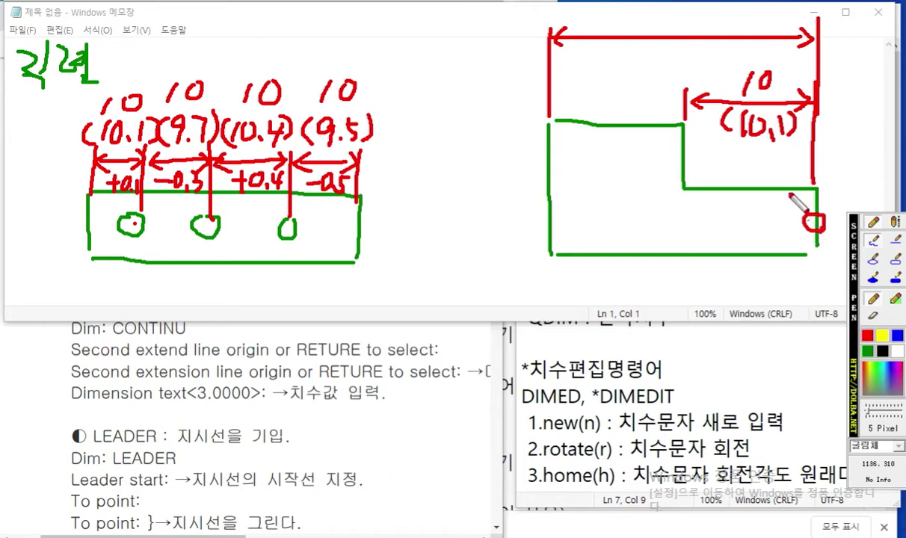
pyautogui.moveTo(657, 9)
pyautogui.mouseDown()
pyautogui.moveTo(654, 24)
pyautogui.moveTo(688, 26)
pyautogui.moveTo(671, 15)
pyautogui.moveTo(692, 27)
pyautogui.mouseUp()
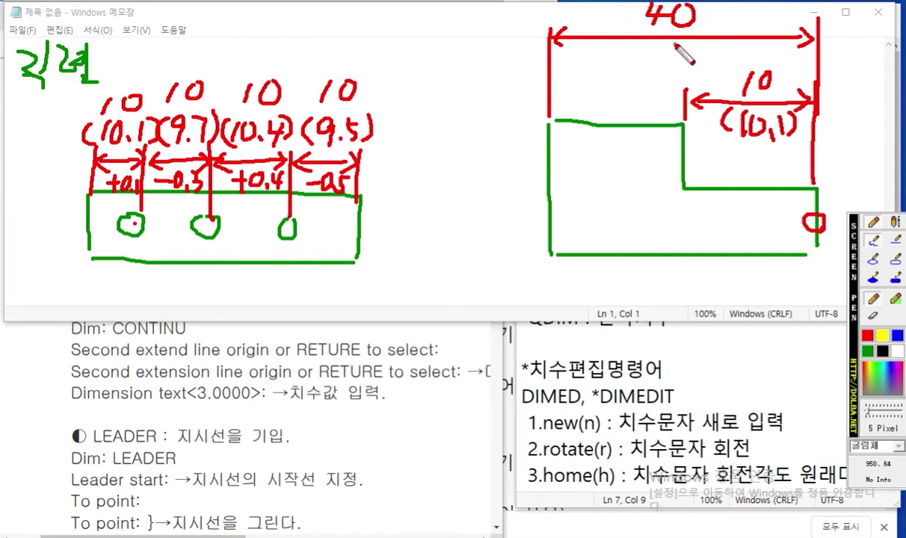
pyautogui.moveTo(641, 47); pyautogui.dragTo(638, 65)
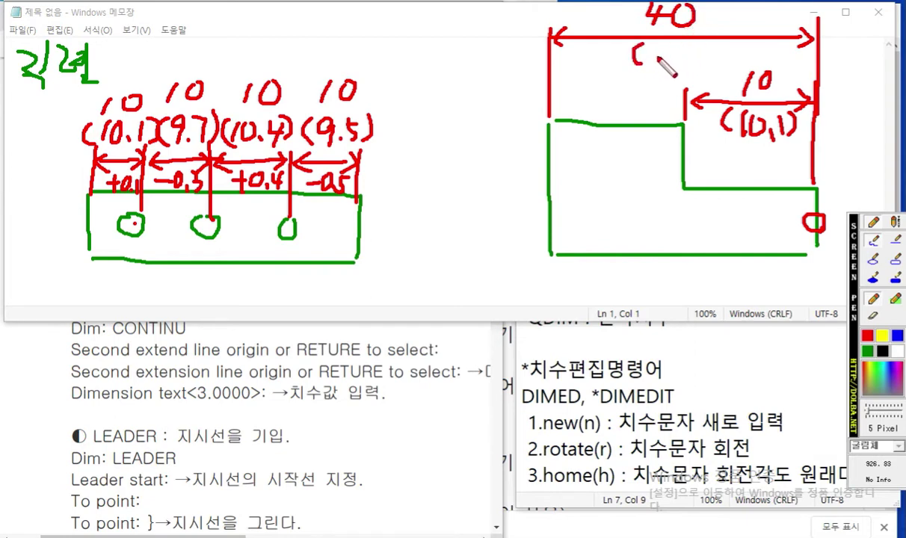
pyautogui.moveTo(652, 45); pyautogui.dragTo(654, 69)
pyautogui.moveTo(689, 43); pyautogui.dragTo(689, 68)
pyautogui.click(704, 66)
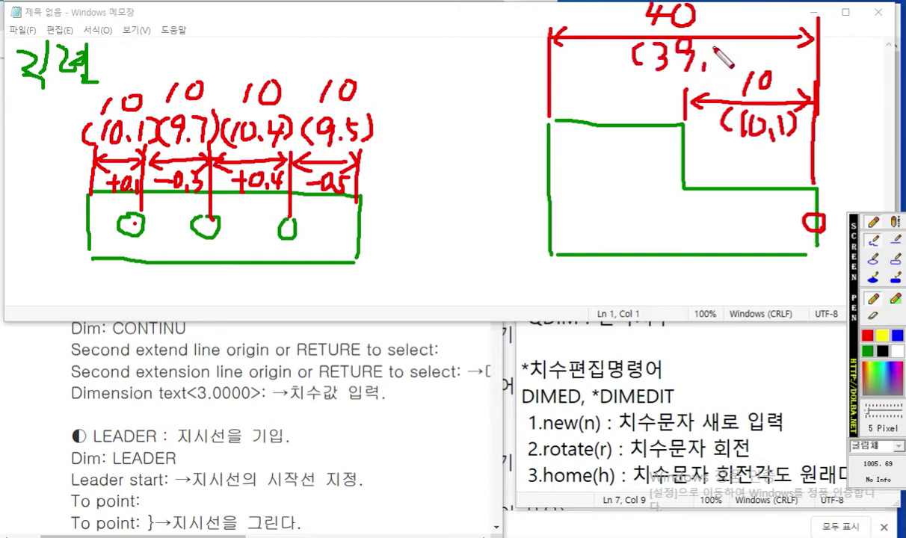
pyautogui.moveTo(714, 46)
pyautogui.mouseDown()
pyautogui.moveTo(718, 69)
pyautogui.moveTo(714, 47)
pyautogui.moveTo(735, 71)
pyautogui.mouseUp()
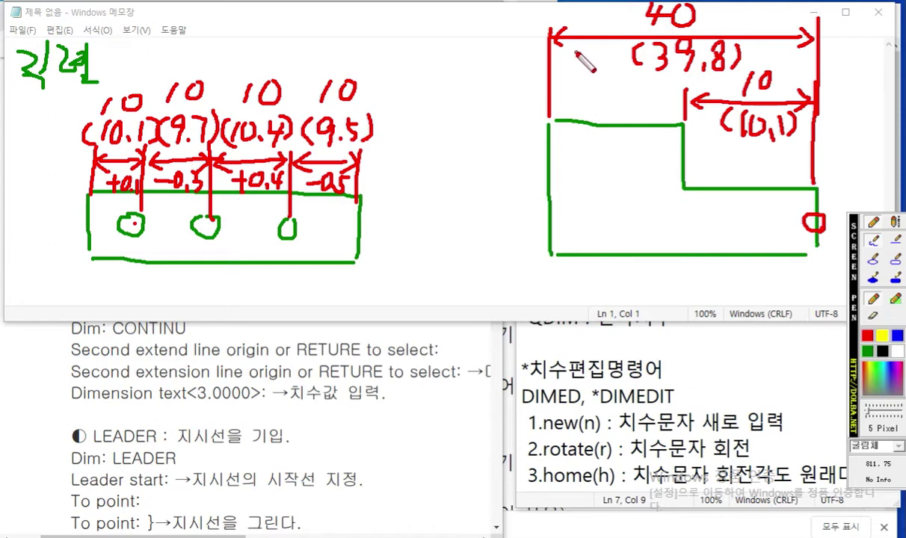
# Write the deviations -0.2 and +0.1 beside the L-shaped part's 40 and 10 dimensions, and label the sketch 병렬.
pyautogui.moveTo(574, 56)
pyautogui.mouseDown()
pyautogui.moveTo(596, 50)
pyautogui.moveTo(604, 69)
pyautogui.moveTo(628, 68)
pyautogui.mouseUp()
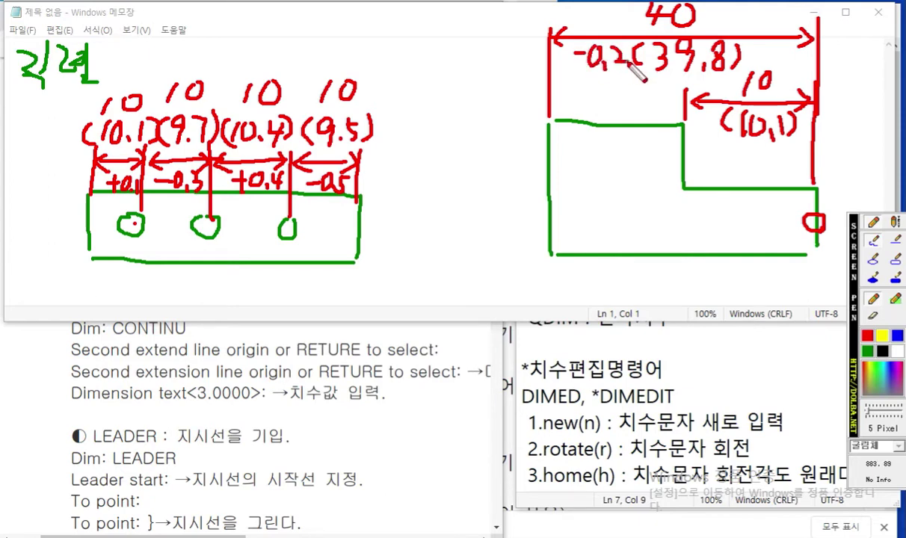
pyautogui.moveTo(735, 157)
pyautogui.mouseDown()
pyautogui.moveTo(754, 156)
pyautogui.moveTo(744, 171)
pyautogui.moveTo(763, 152)
pyautogui.moveTo(771, 173)
pyautogui.moveTo(790, 170)
pyautogui.mouseUp()
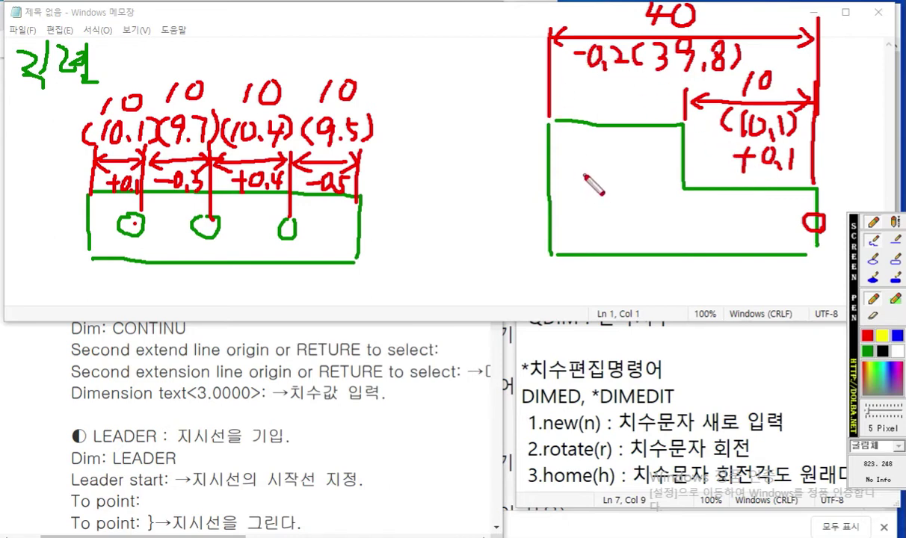
pyautogui.moveTo(473, 69)
pyautogui.mouseDown()
pyautogui.moveTo(474, 93)
pyautogui.moveTo(506, 77)
pyautogui.moveTo(490, 109)
pyautogui.moveTo(531, 71)
pyautogui.mouseUp()
pyautogui.moveTo(533, 62); pyautogui.dragTo(542, 99)
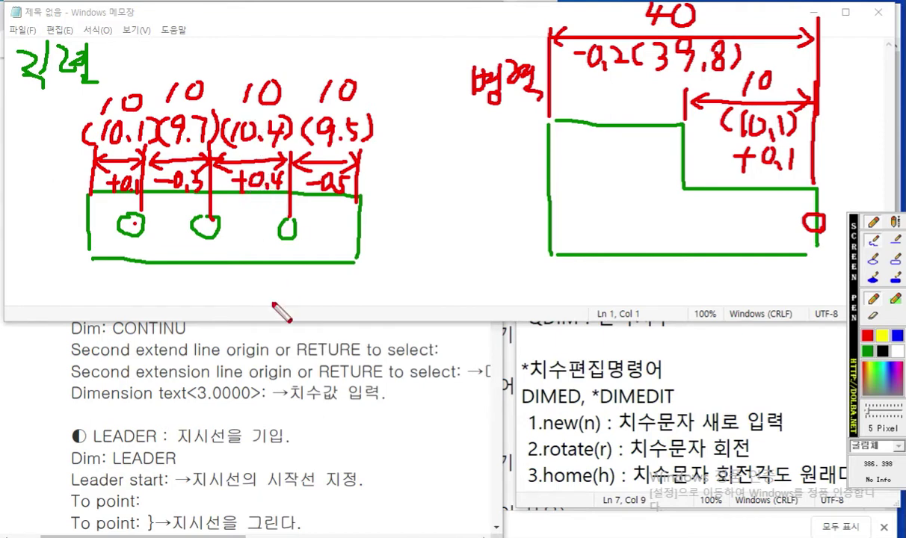
# Clear the sketches, return to the dimension command summary and highlight its DIMCONT, DIMBASE and DIMORD entries in turn.
pyautogui.press('Escape')
pyautogui.doubleClick(281, 391)
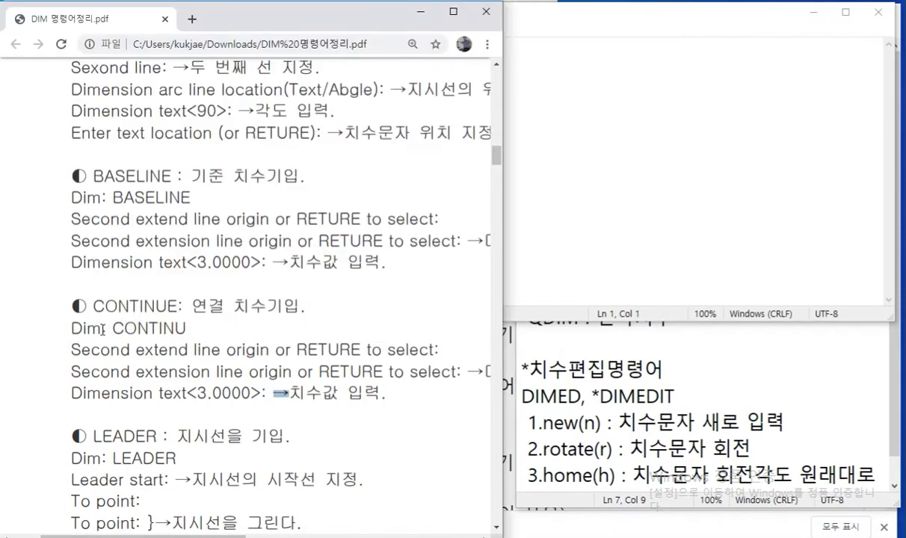
pyautogui.click(693, 389)
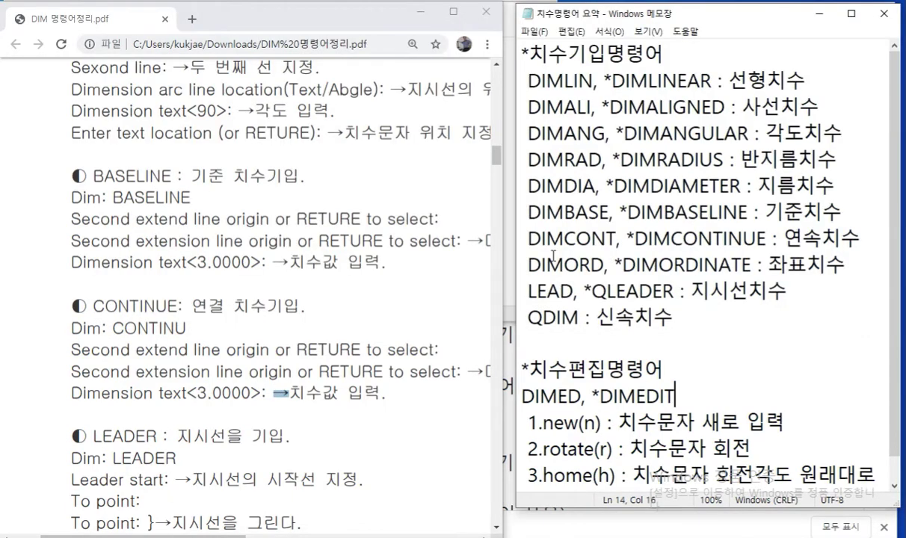
pyautogui.moveTo(531, 240); pyautogui.dragTo(577, 239)
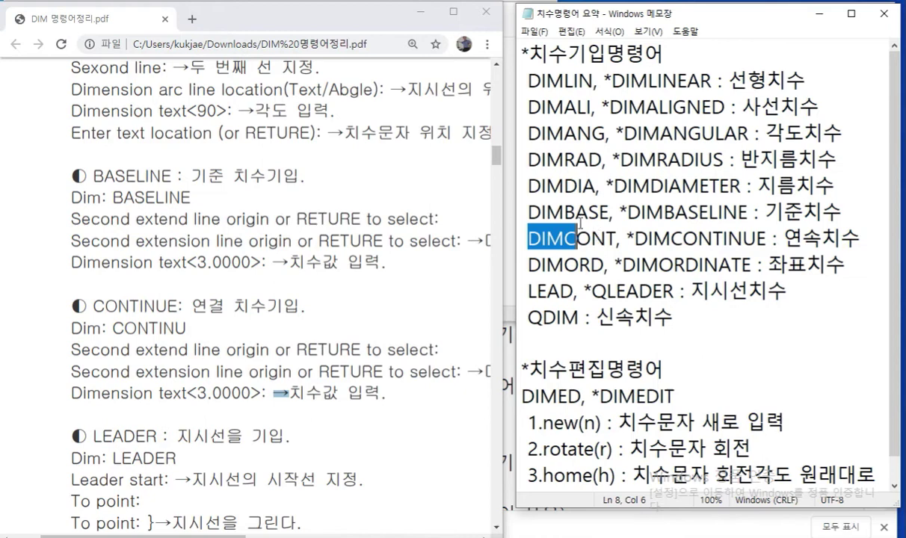
pyautogui.moveTo(530, 212); pyautogui.dragTo(576, 236)
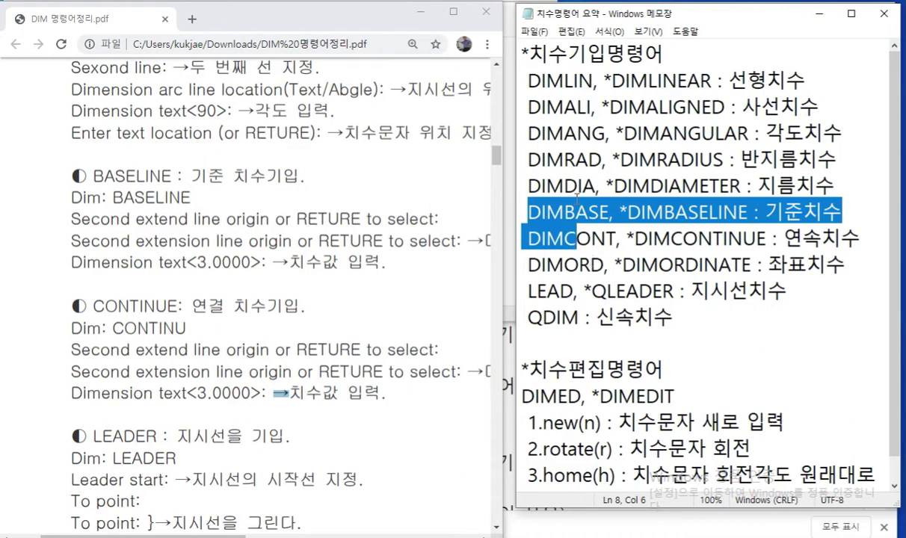
pyautogui.moveTo(529, 265); pyautogui.dragTo(614, 266)
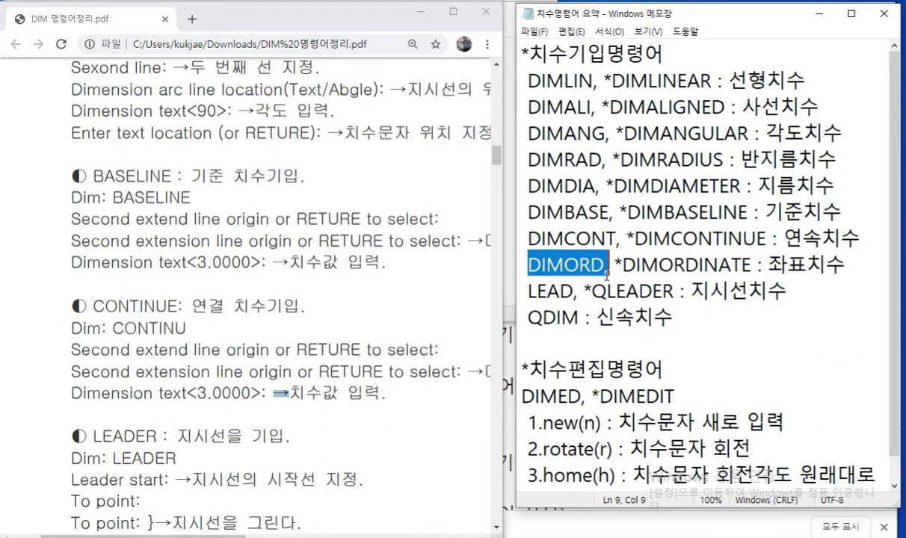
# Highlight the PDF's ORDINATE section, draw a red arrow to it from the underlined DIMORD entry, and write 금형 beside the arrow.
pyautogui.moveTo(268, 307); pyautogui.dragTo(279, 308)
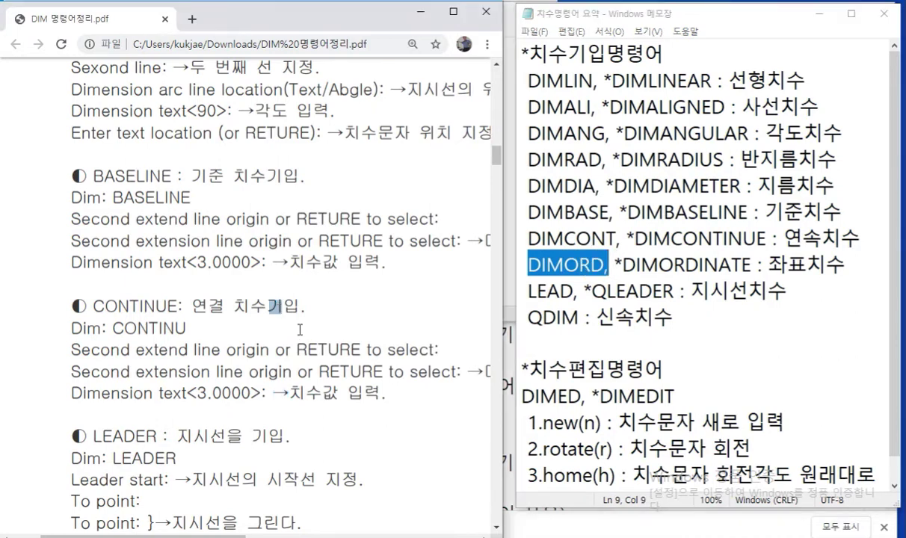
pyautogui.scroll(-5, 300, 330)
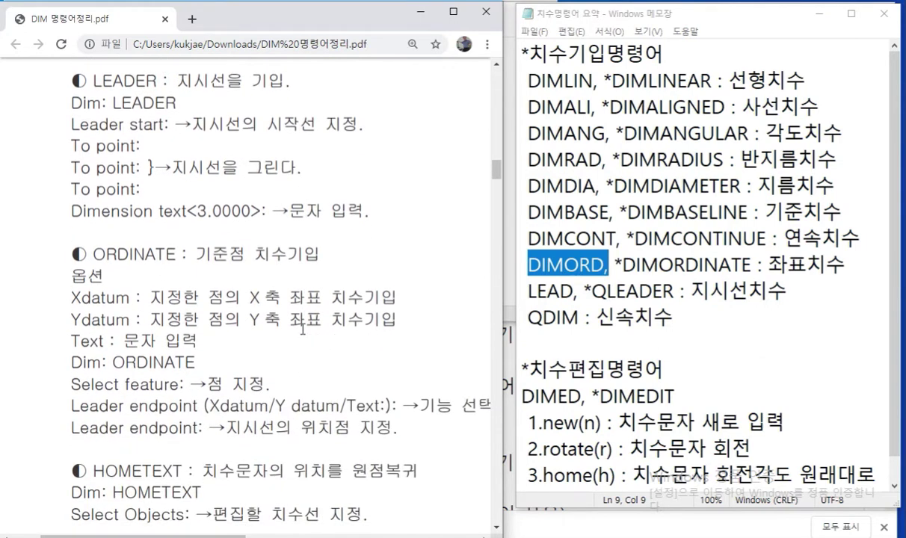
pyautogui.scroll(-1, 302, 330)
pyautogui.moveTo(110, 200); pyautogui.dragTo(270, 300)
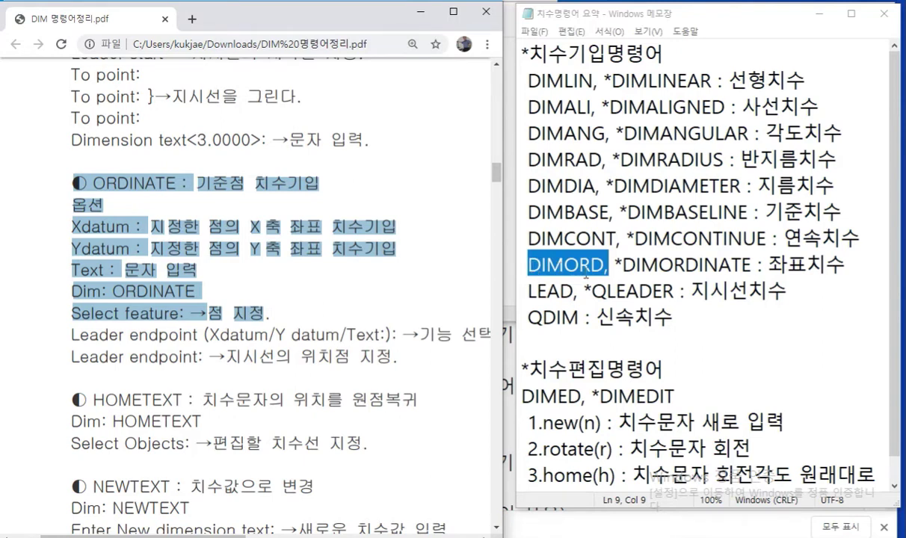
pyautogui.moveTo(598, 278)
pyautogui.mouseDown()
pyautogui.moveTo(494, 276)
pyautogui.moveTo(452, 189)
pyautogui.moveTo(345, 183)
pyautogui.moveTo(377, 209)
pyautogui.mouseUp()
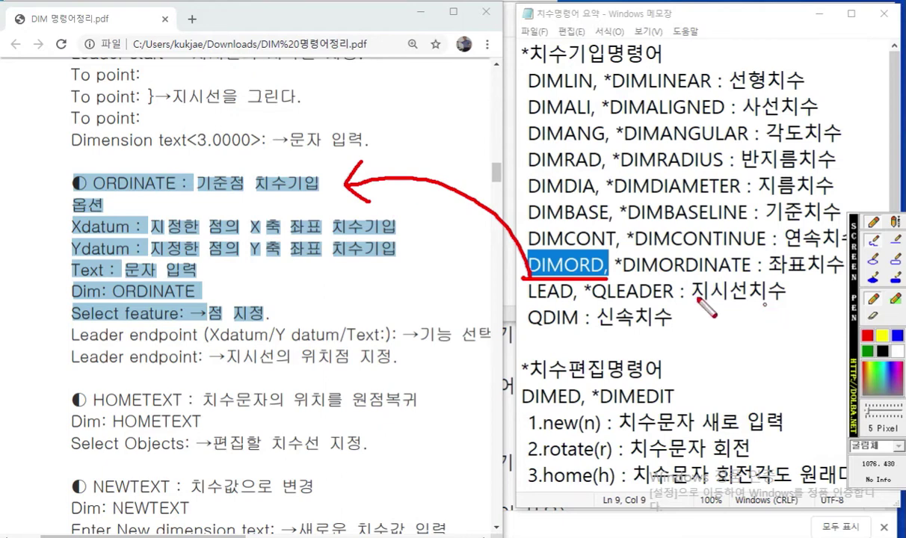
pyautogui.moveTo(407, 196)
pyautogui.mouseDown()
pyautogui.moveTo(385, 202)
pyautogui.moveTo(410, 204)
pyautogui.mouseUp()
pyautogui.moveTo(398, 211)
pyautogui.mouseDown()
pyautogui.moveTo(400, 223)
pyautogui.moveTo(413, 224)
pyautogui.moveTo(436, 200)
pyautogui.moveTo(431, 219)
pyautogui.moveTo(447, 217)
pyautogui.moveTo(445, 226)
pyautogui.moveTo(441, 214)
pyautogui.mouseUp()
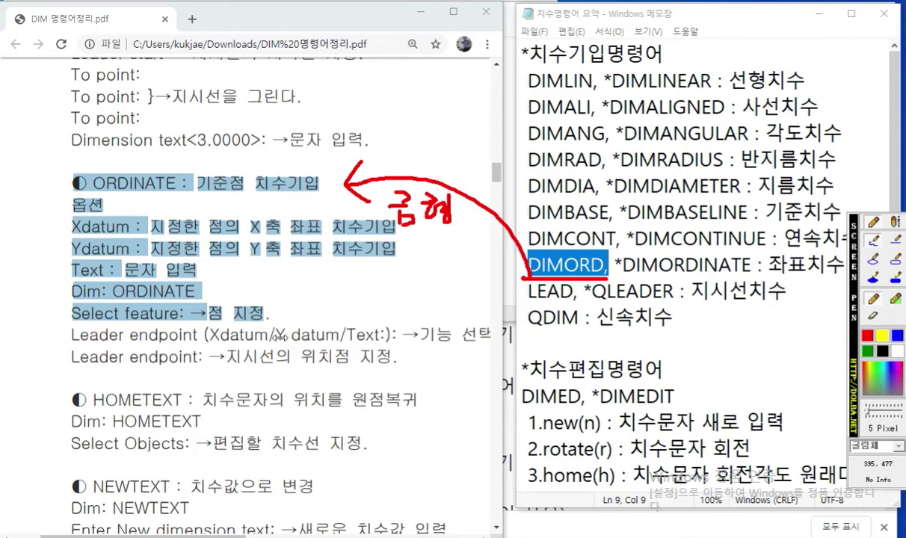
# Clear the markings, underline the PDF's LEADER heading in red, and box *QLEADER in the command summary.
pyautogui.click(273, 329)
pyautogui.scroll(5, 258, 278)
pyautogui.scroll(3, 273, 311)
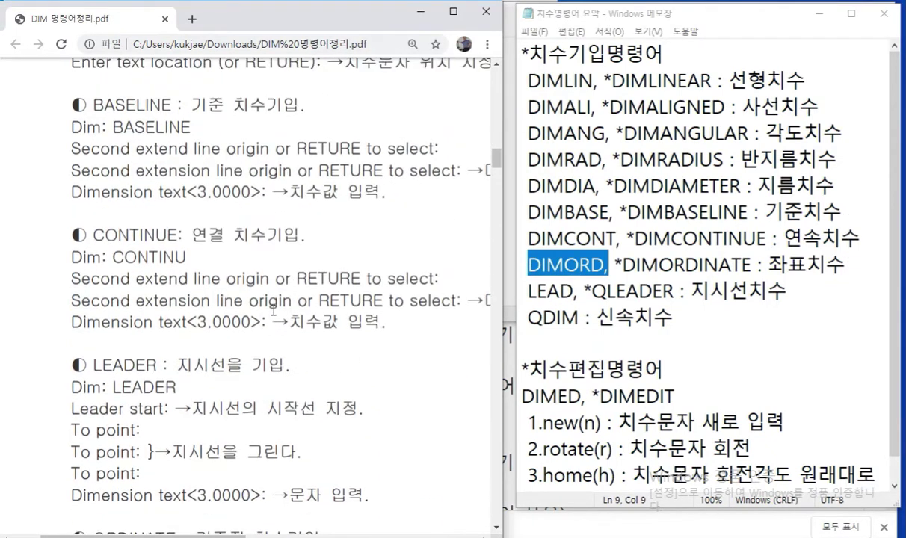
pyautogui.scroll(-4, 273, 310)
pyautogui.scroll(-3, 273, 310)
pyautogui.scroll(2, 274, 310)
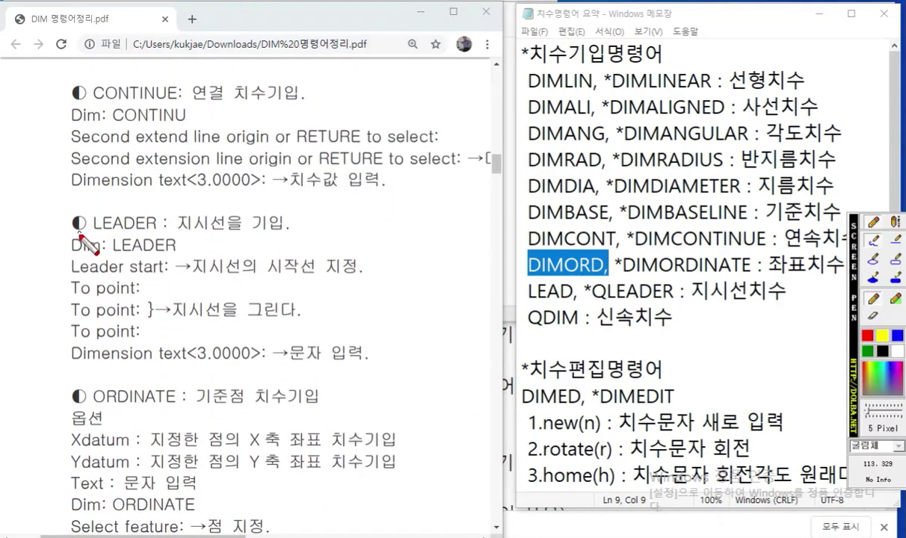
pyautogui.moveTo(94, 234); pyautogui.dragTo(294, 234)
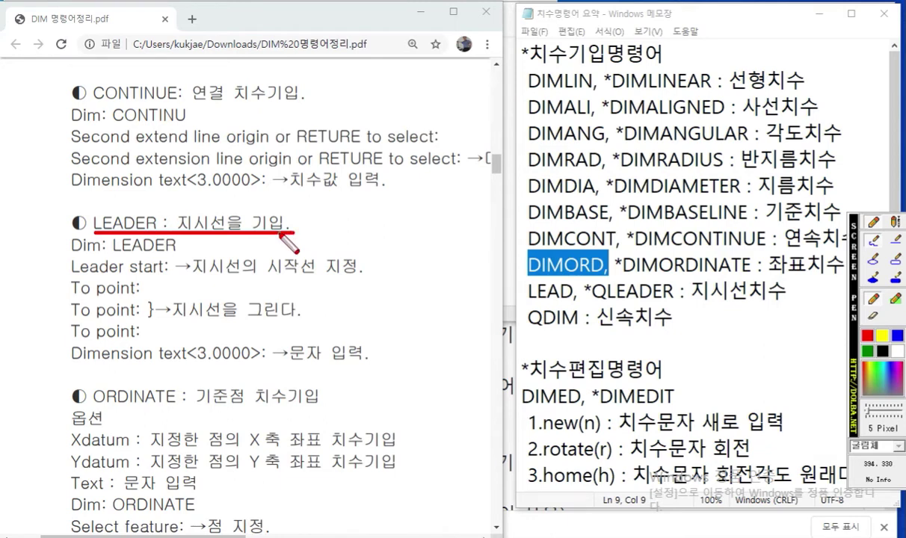
pyautogui.moveTo(583, 306)
pyautogui.mouseDown()
pyautogui.moveTo(684, 305)
pyautogui.moveTo(599, 278)
pyautogui.moveTo(580, 288)
pyautogui.moveTo(585, 309)
pyautogui.mouseUp()
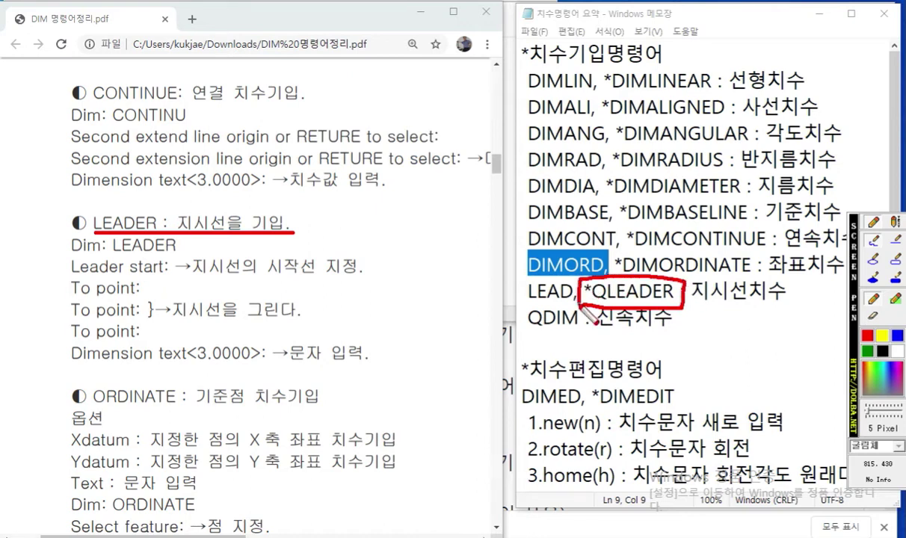
# Mark the LEADER heading with a red X followed by a circled QL and an O, and underline LEADER on its Dim line.
pyautogui.moveTo(308, 212)
pyautogui.mouseDown()
pyautogui.moveTo(323, 238)
pyautogui.moveTo(307, 237)
pyautogui.mouseUp()
pyautogui.moveTo(366, 213); pyautogui.dragTo(365, 215)
pyautogui.moveTo(365, 230); pyautogui.dragTo(374, 239)
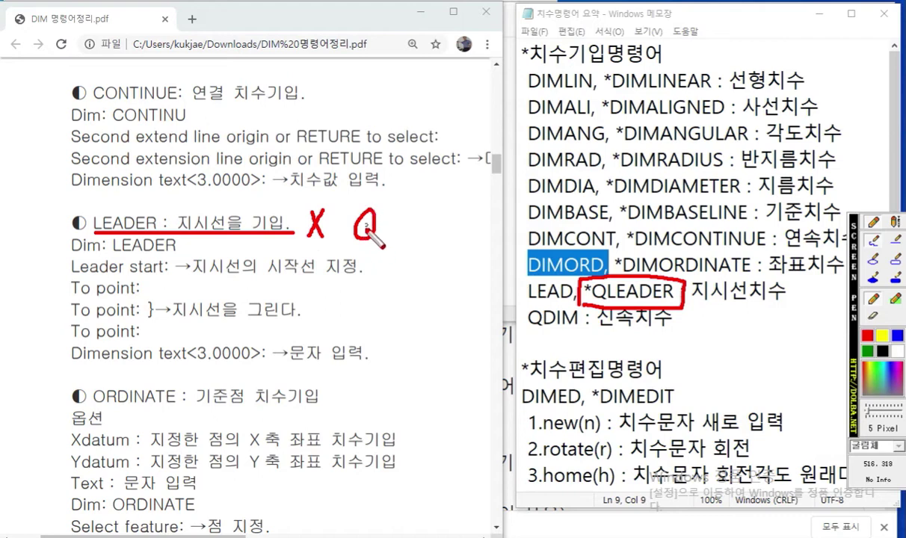
pyautogui.moveTo(394, 208)
pyautogui.mouseDown()
pyautogui.moveTo(394, 240)
pyautogui.moveTo(410, 238)
pyautogui.mouseUp()
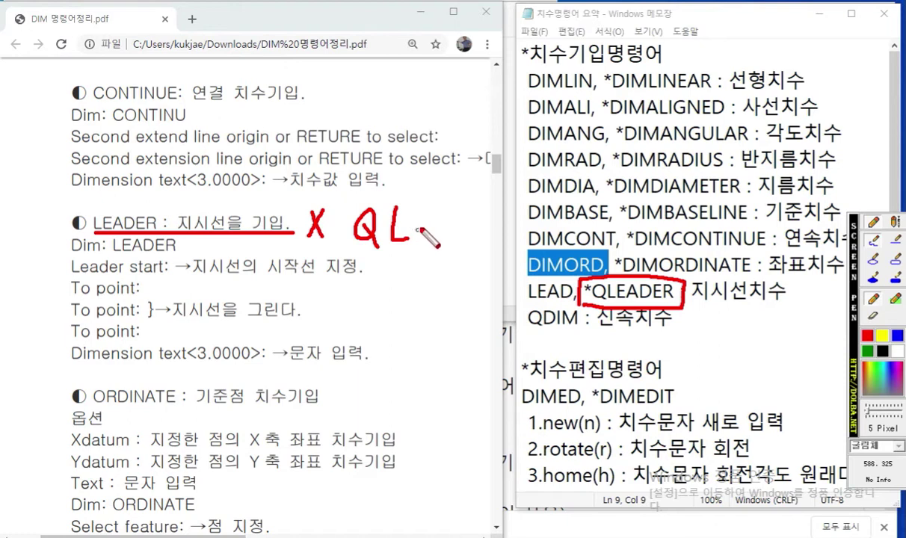
pyautogui.moveTo(414, 238)
pyautogui.mouseDown()
pyautogui.moveTo(416, 245)
pyautogui.moveTo(338, 224)
pyautogui.moveTo(412, 245)
pyautogui.moveTo(447, 217)
pyautogui.moveTo(452, 237)
pyautogui.mouseUp()
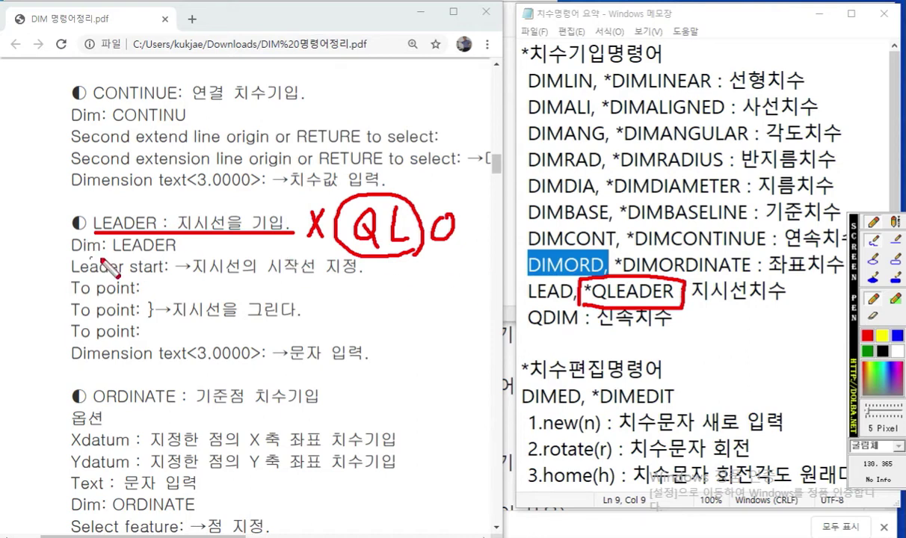
pyautogui.moveTo(112, 254); pyautogui.dragTo(154, 255)
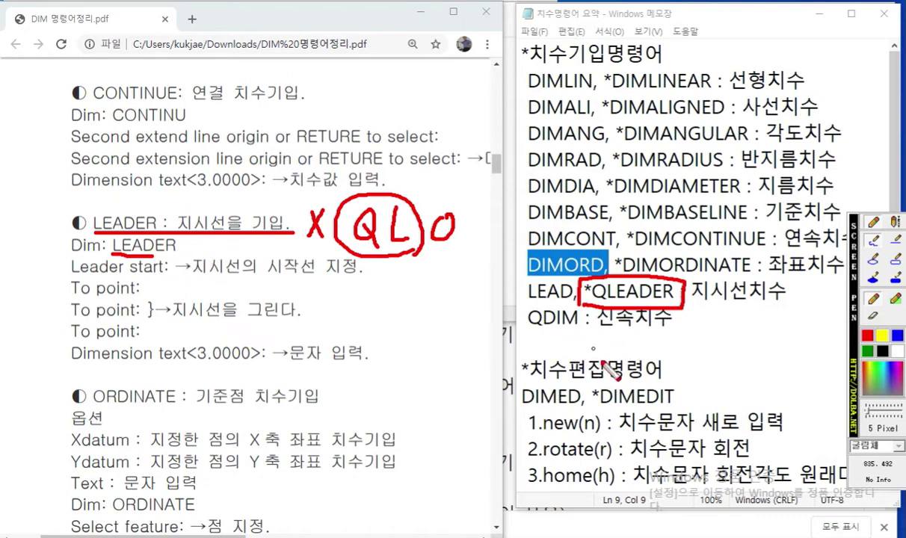
# Clear the markings, highlight the QDIM : 신속치수 line in the command summary, and write 2016 in red beside it.
pyautogui.press('Escape')
pyautogui.moveTo(215, 326); pyautogui.dragTo(220, 327)
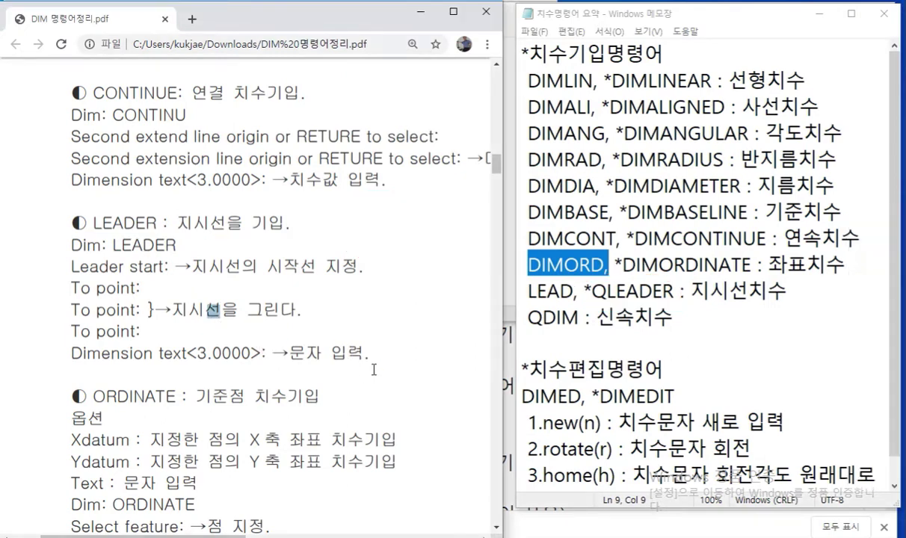
pyautogui.scroll(-3, 347, 367)
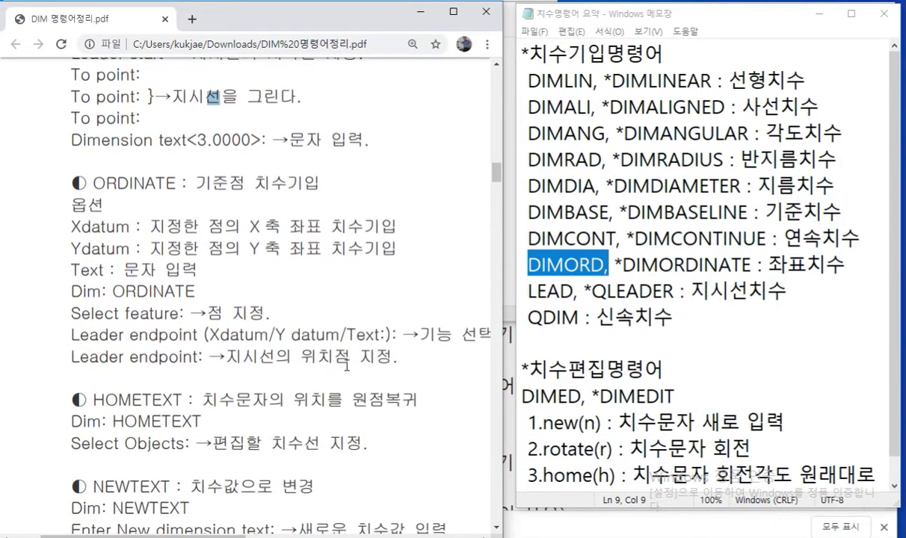
pyautogui.click(579, 317)
pyautogui.moveTo(531, 318); pyautogui.dragTo(704, 327)
pyautogui.press('F12')
pyautogui.moveTo(692, 329)
pyautogui.mouseDown()
pyautogui.moveTo(718, 328)
pyautogui.moveTo(728, 312)
pyautogui.moveTo(738, 337)
pyautogui.mouseUp()
pyautogui.moveTo(762, 299)
pyautogui.mouseDown()
pyautogui.moveTo(755, 328)
pyautogui.moveTo(760, 320)
pyautogui.mouseUp()
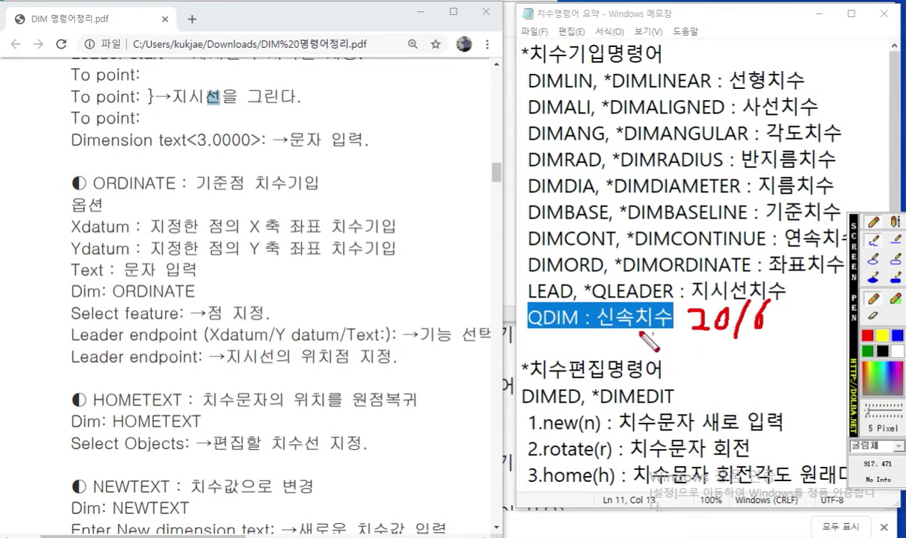
# Clear the markings and highlight the HOMETEXT heading in the PDF.
pyautogui.press('Escape')
pyautogui.moveTo(168, 227); pyautogui.dragTo(182, 227)
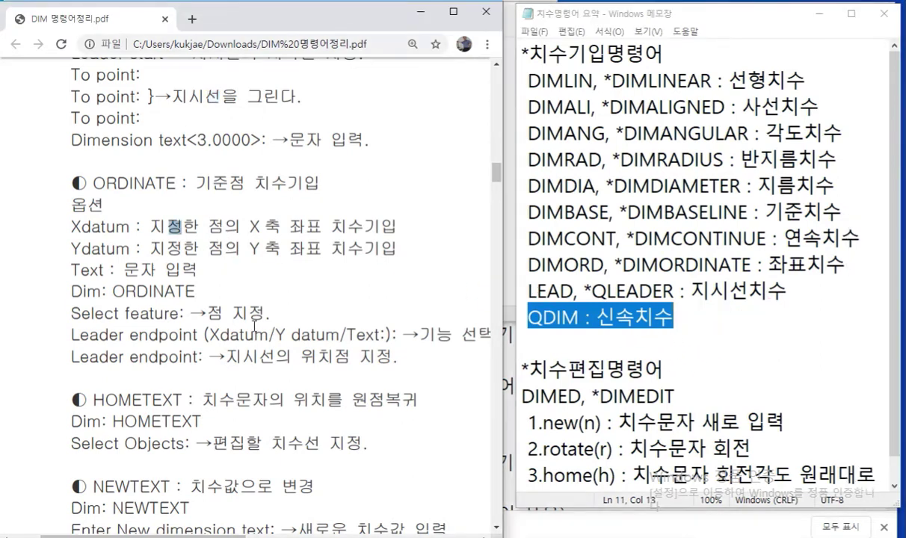
pyautogui.scroll(-5, 254, 327)
pyautogui.scroll(6, 252, 326)
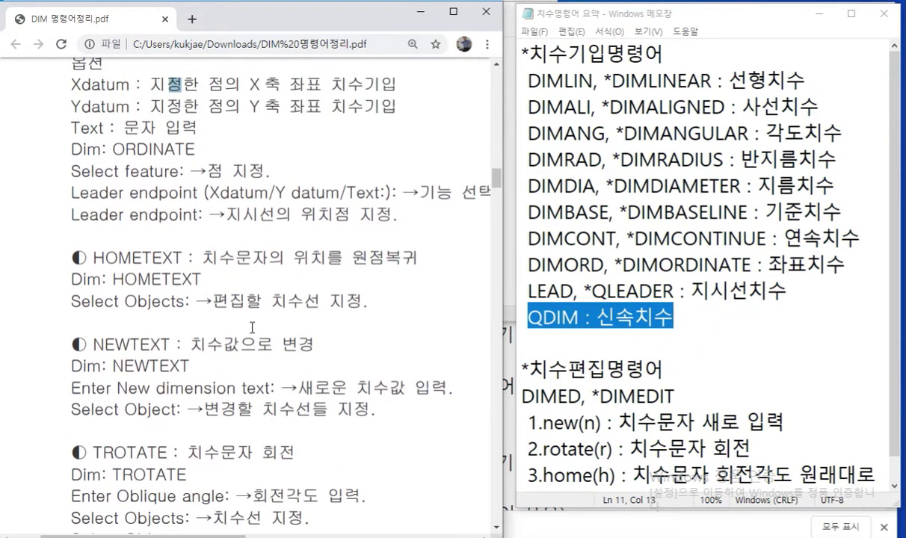
pyautogui.scroll(-2, 254, 326)
pyautogui.scroll(-3, 252, 326)
pyautogui.moveTo(94, 185); pyautogui.dragTo(194, 184)
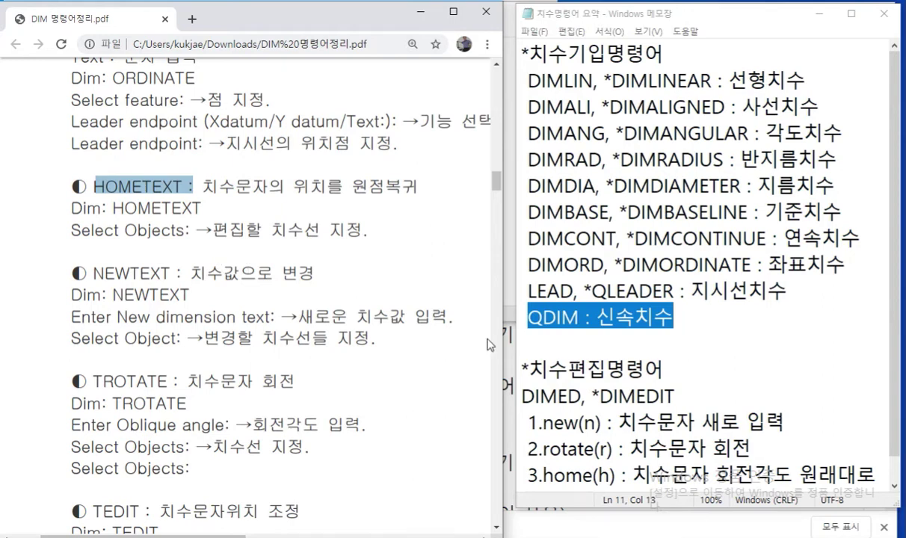
# Highlight the DIMED, *DIMEDIT entry in the command summary together with its new, rotate, home and oblique options.
pyautogui.click(601, 397)
pyautogui.scroll(-1, 618, 404)
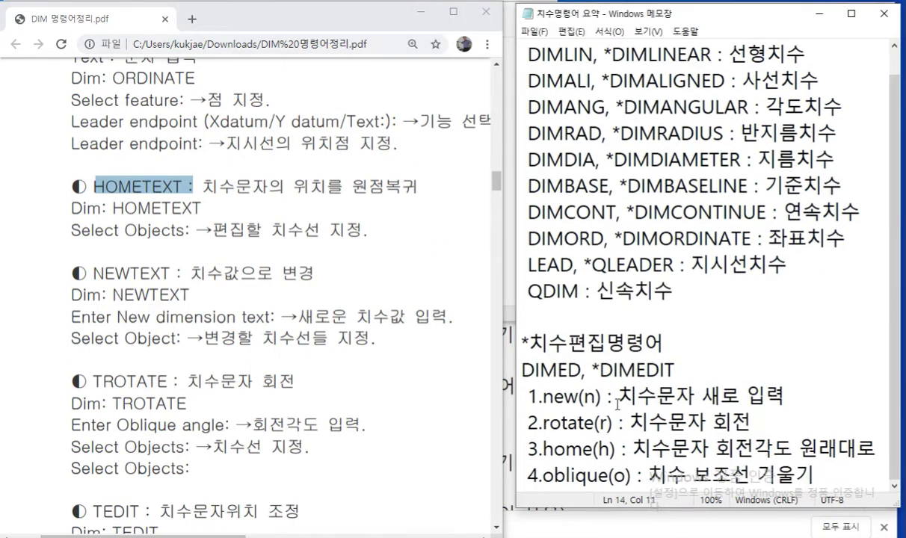
pyautogui.moveTo(526, 363); pyautogui.dragTo(834, 477)
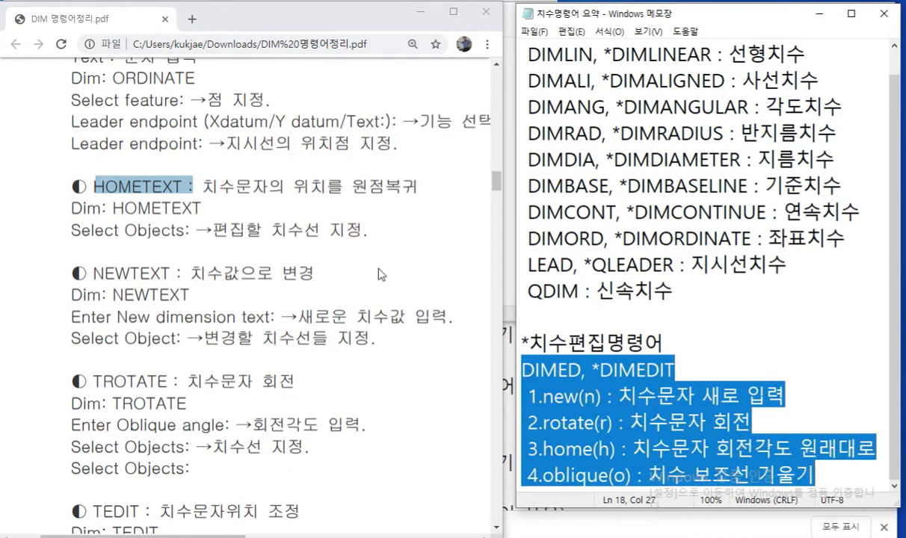
# Bracket the PDF sections from HOMETEXT to TEDIT in red, label them Dimed, and circle 4.oblique(o) in the command summary.
pyautogui.moveTo(69, 184)
pyautogui.mouseDown()
pyautogui.moveTo(49, 216)
pyautogui.moveTo(49, 296)
pyautogui.moveTo(82, 526)
pyautogui.mouseUp()
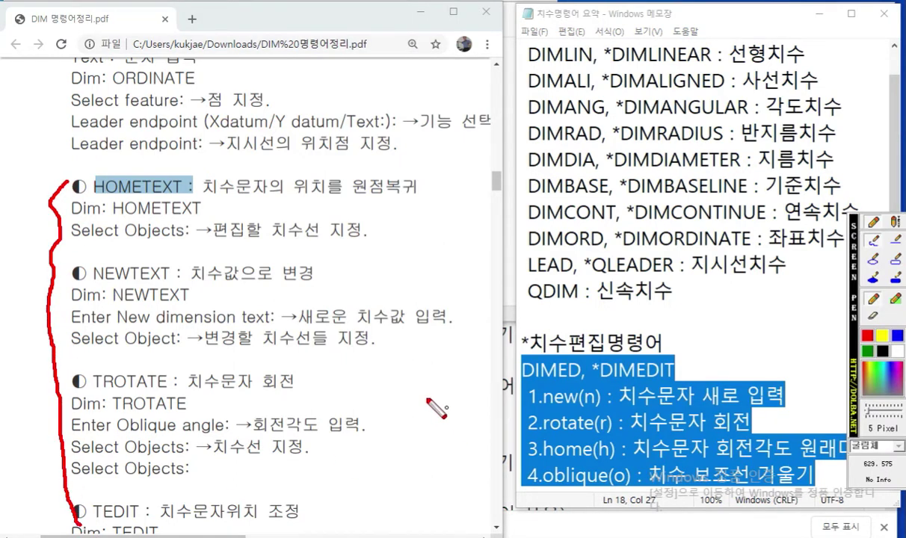
pyautogui.moveTo(85, 152)
pyautogui.mouseDown()
pyautogui.moveTo(86, 173)
pyautogui.moveTo(153, 158)
pyautogui.moveTo(170, 176)
pyautogui.moveTo(202, 159)
pyautogui.moveTo(198, 178)
pyautogui.moveTo(224, 180)
pyautogui.mouseUp()
pyautogui.click(109, 148)
pyautogui.moveTo(224, 133); pyautogui.dragTo(224, 181)
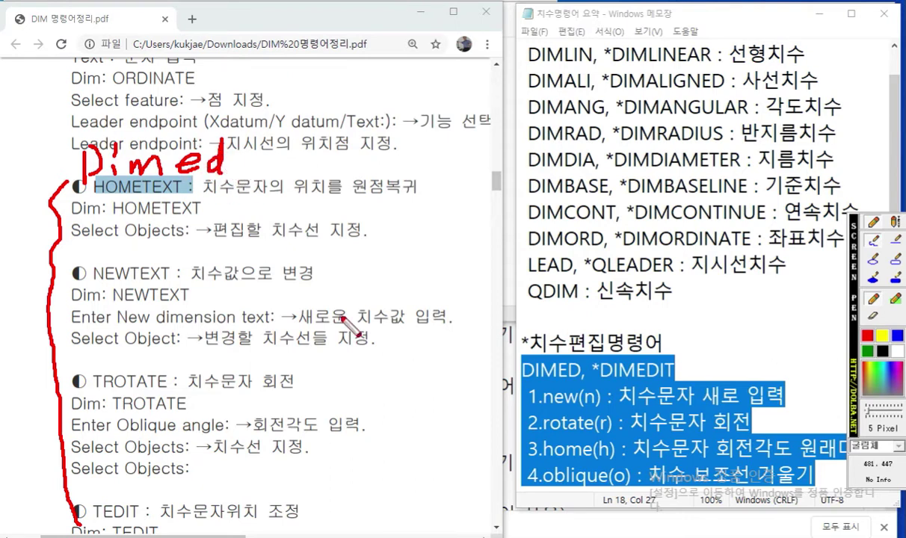
pyautogui.moveTo(560, 490)
pyautogui.mouseDown()
pyautogui.moveTo(522, 452)
pyautogui.moveTo(777, 443)
pyautogui.moveTo(761, 494)
pyautogui.moveTo(571, 489)
pyautogui.mouseUp()
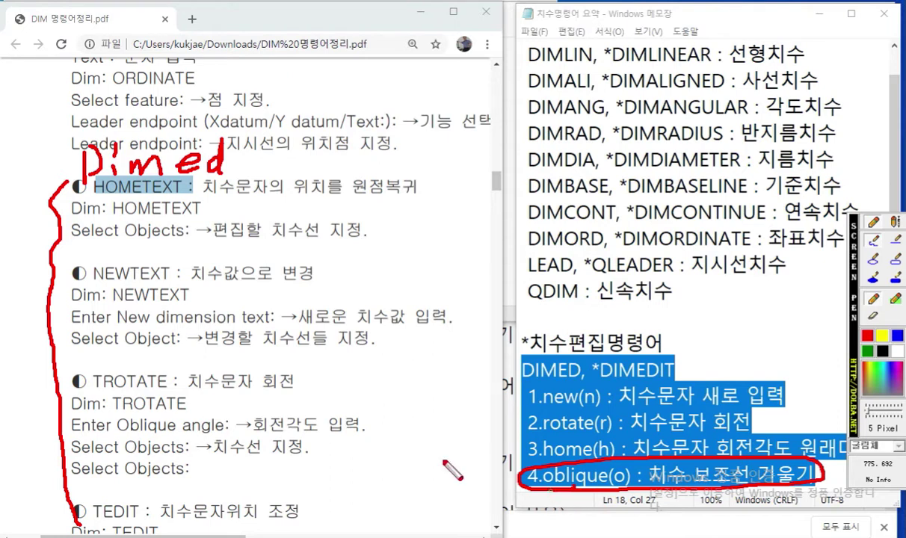
# Clear the markings, underline the PDF's OBLIQUE heading in red, and circle DIMED in the command summary.
pyautogui.press('Escape')
pyautogui.moveTo(255, 424); pyautogui.dragTo(264, 426)
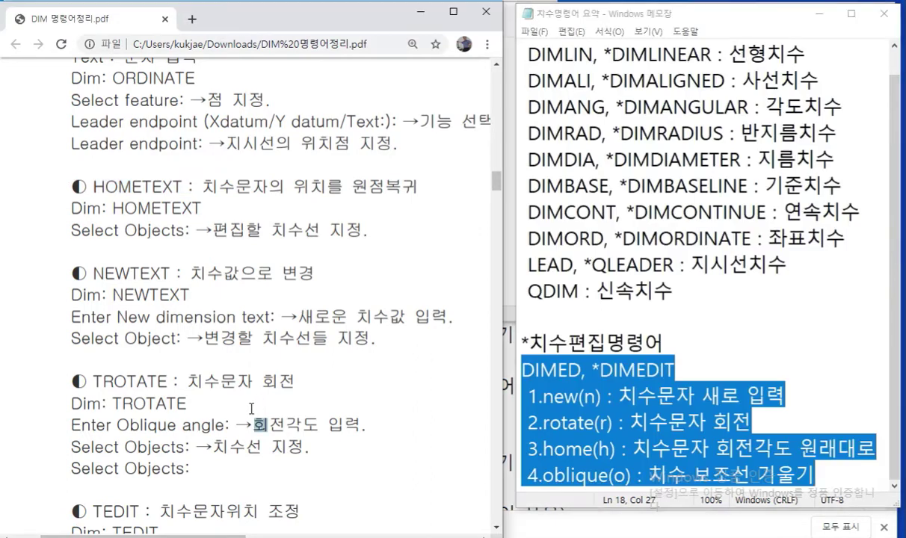
pyautogui.scroll(-3, 242, 415)
pyautogui.scroll(-8, 231, 385)
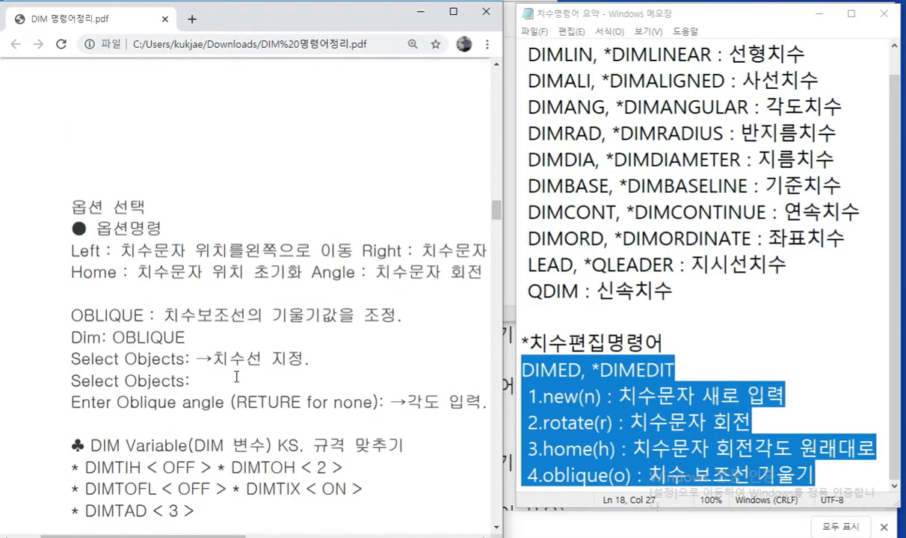
pyautogui.scroll(-1, 237, 373)
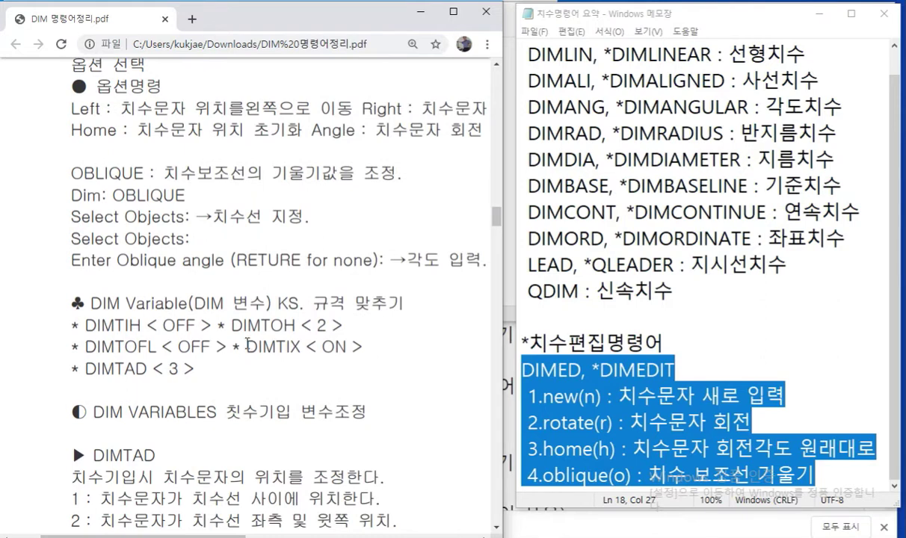
pyautogui.press('F12')
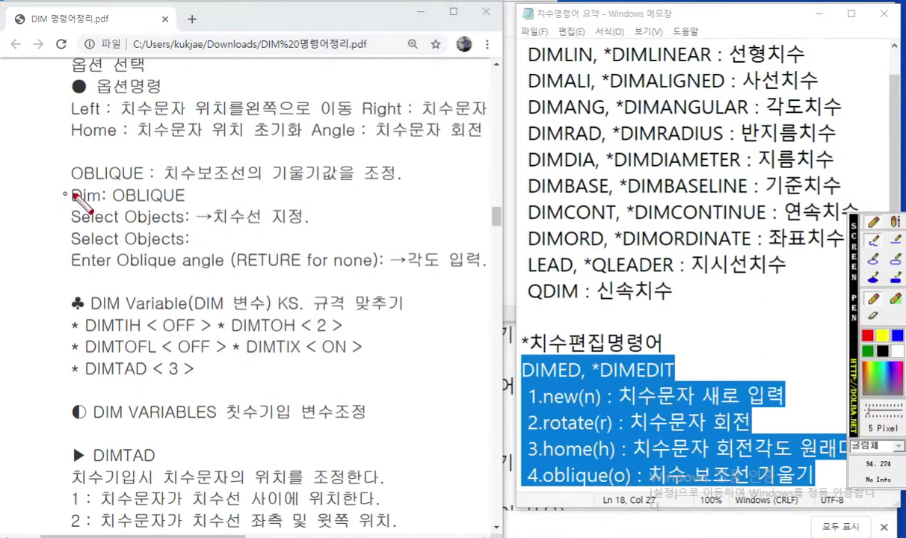
pyautogui.moveTo(64, 183); pyautogui.dragTo(159, 181)
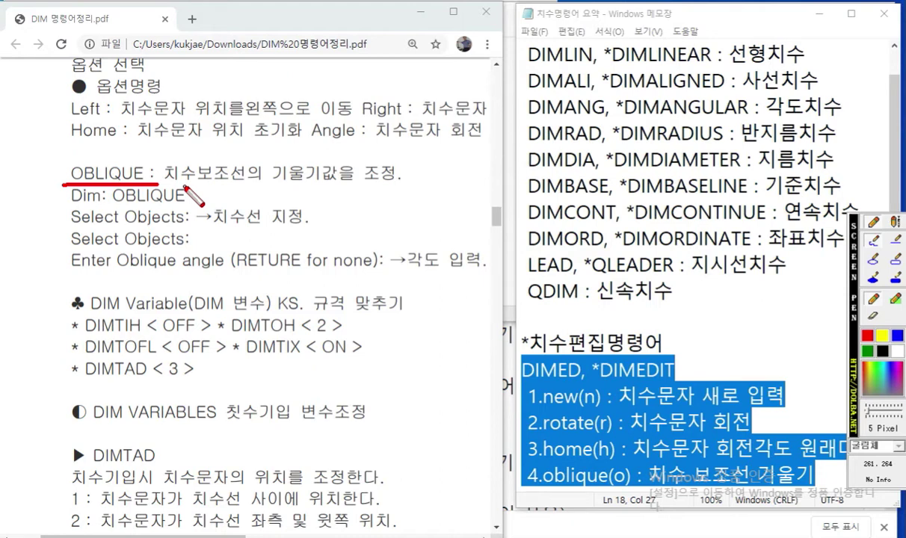
pyautogui.moveTo(583, 378)
pyautogui.mouseDown()
pyautogui.moveTo(545, 384)
pyautogui.moveTo(508, 345)
pyautogui.moveTo(565, 348)
pyautogui.moveTo(587, 390)
pyautogui.mouseUp()
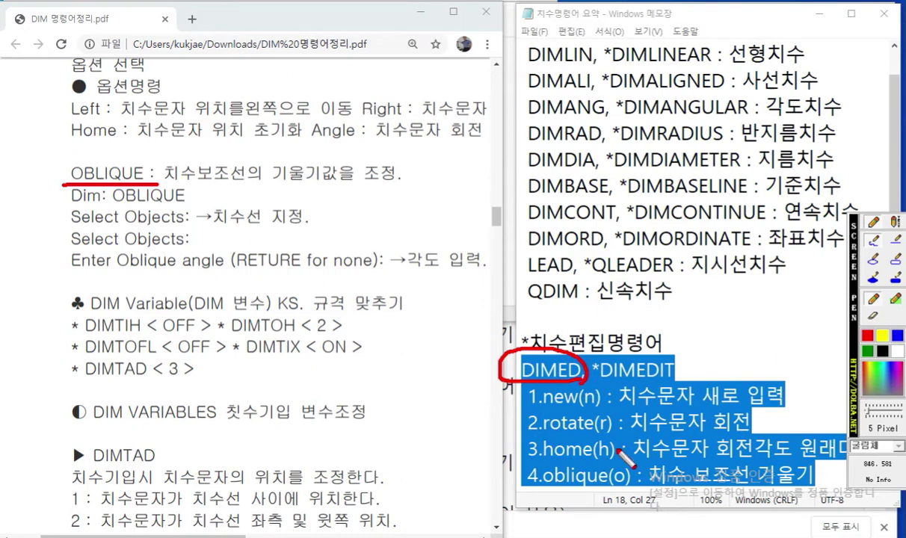
# Circle the (o) of the oblique option in the command summary in red, and clear the markings.
pyautogui.moveTo(601, 467); pyautogui.dragTo(636, 473)
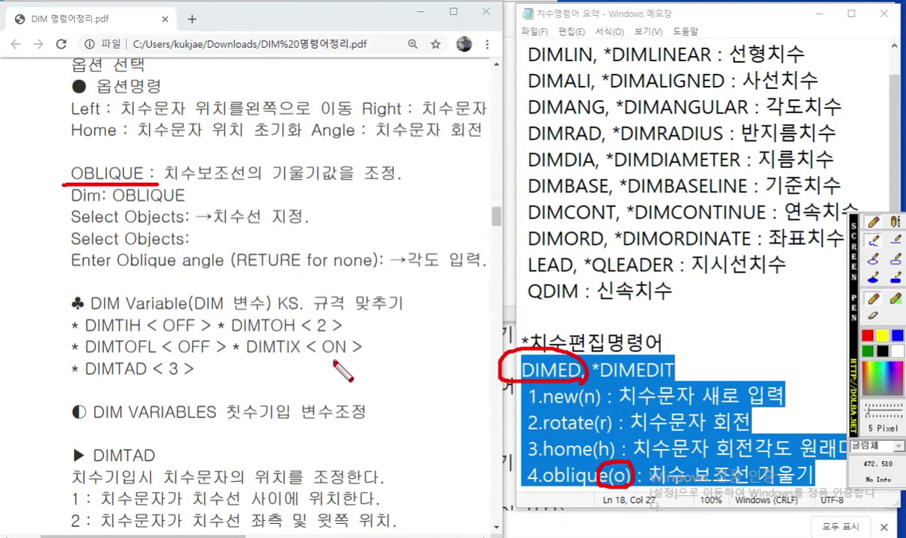
pyautogui.press('Escape')
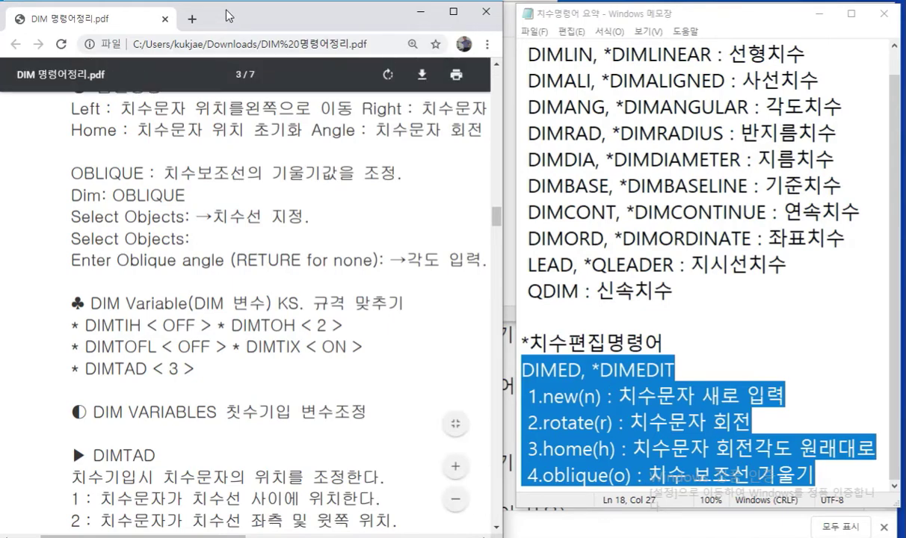
# Return the PDF to its first page, move its window aside, and minimise the empty Notepad window.
pyautogui.moveTo(499, 216); pyautogui.dragTo(499, 86)
pyautogui.moveTo(275, 23); pyautogui.dragTo(682, 23)
pyautogui.click(206, 240)
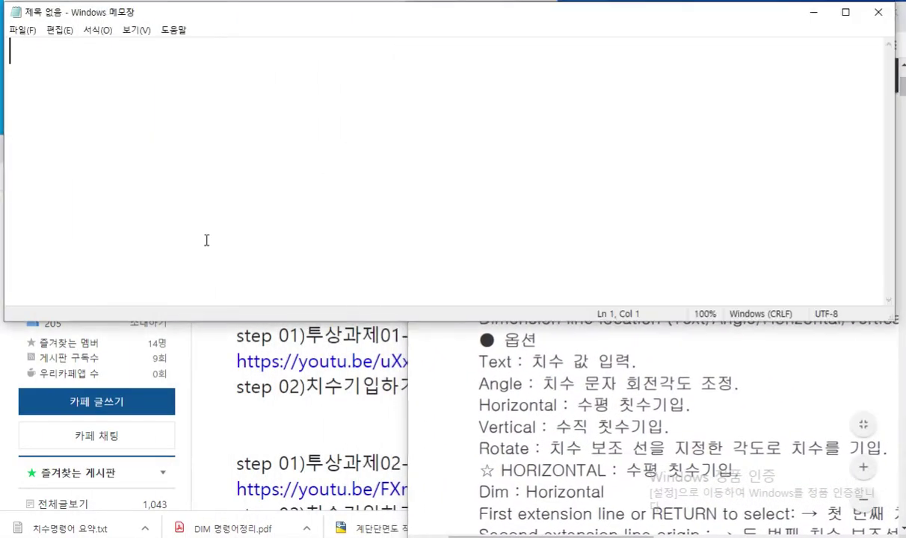
pyautogui.click(813, 12)
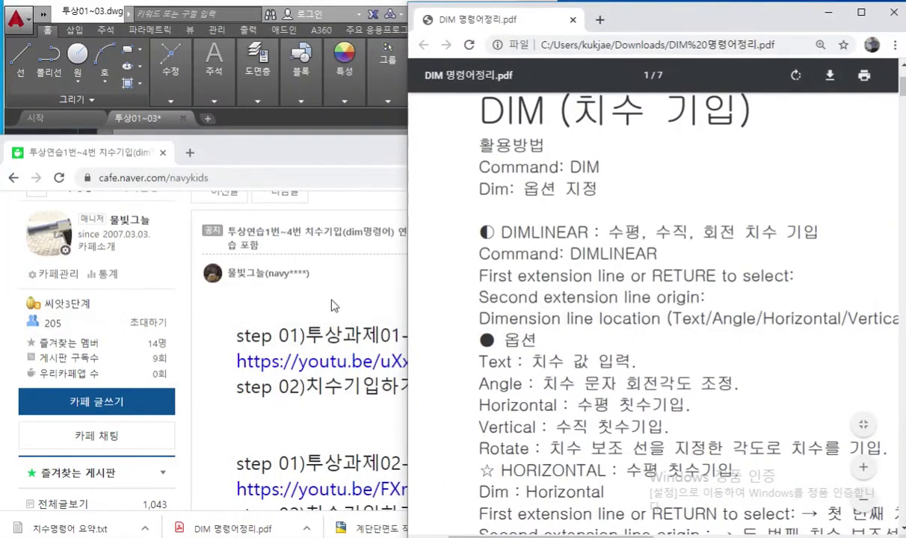
# Switch to AutoCAD and bring the projection exercise drawing 투상01~03.dwg into view.
pyautogui.click(353, 267)
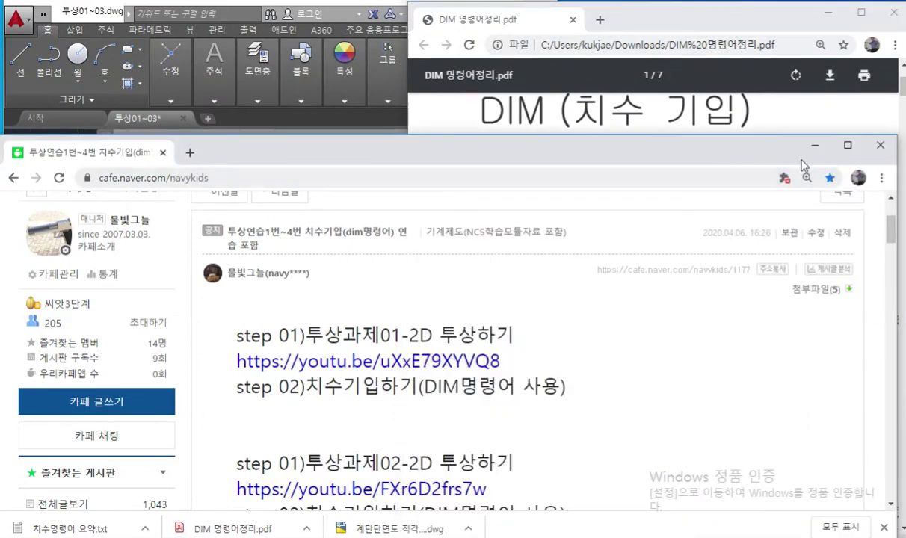
pyautogui.click(772, 140)
pyautogui.click(230, 307)
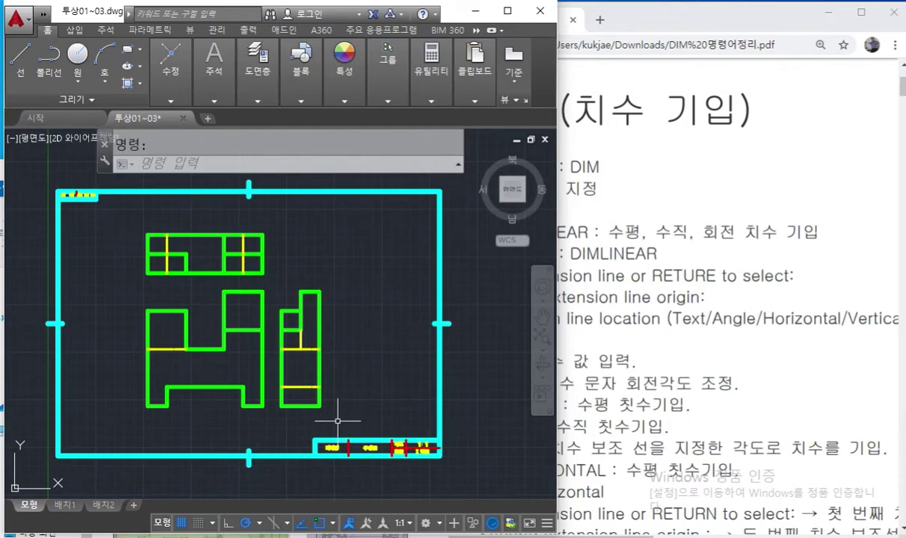
pyautogui.moveTo(336, 395)
pyautogui.mouseDown(button='middle')
pyautogui.moveTo(327, 372)
pyautogui.moveTo(310, 379)
pyautogui.mouseUp(button='middle')
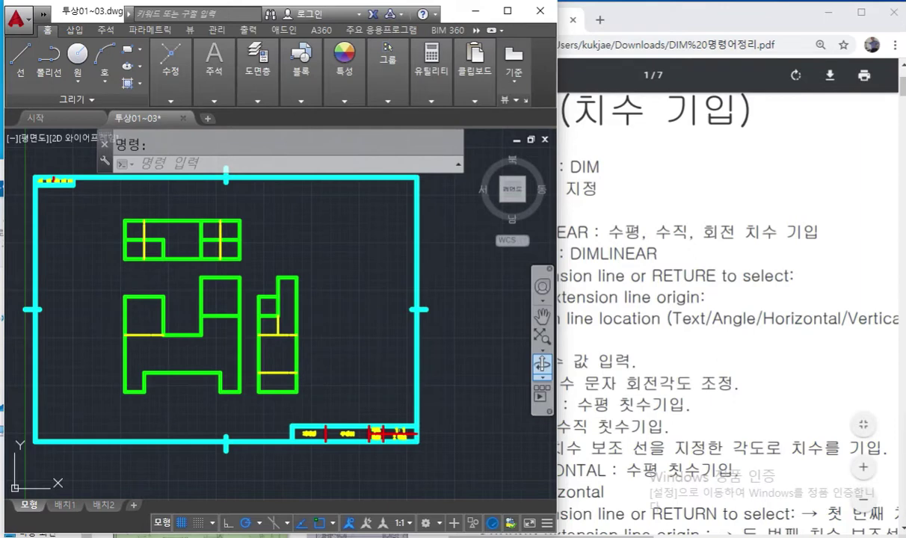
# Switch to the Naver Cafe reference drawing of 투상01 and write Diml in red above the front view.
pyautogui.hotkey('alt', 'Tab')
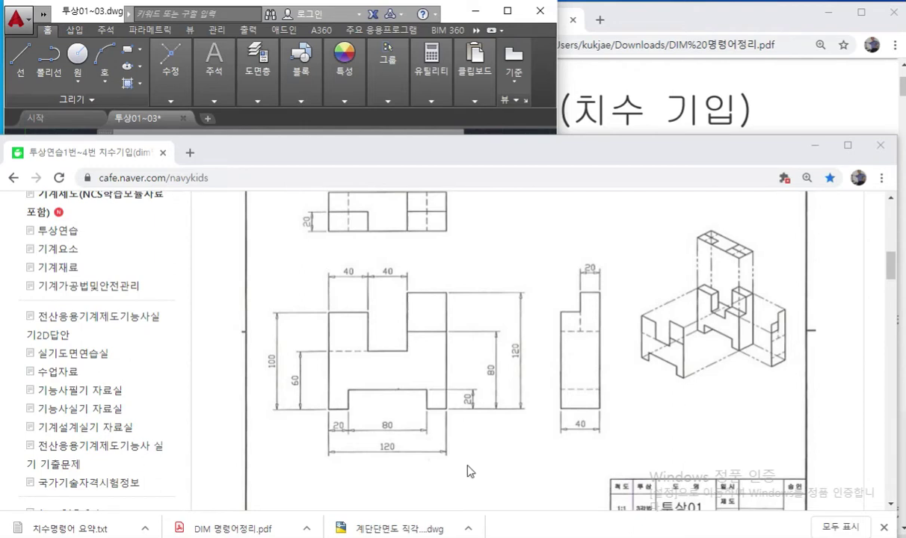
pyautogui.press('F12')
pyautogui.moveTo(224, 229)
pyautogui.mouseDown()
pyautogui.moveTo(225, 268)
pyautogui.moveTo(297, 264)
pyautogui.mouseUp()
pyautogui.click(251, 234)
pyautogui.moveTo(303, 219); pyautogui.dragTo(307, 262)
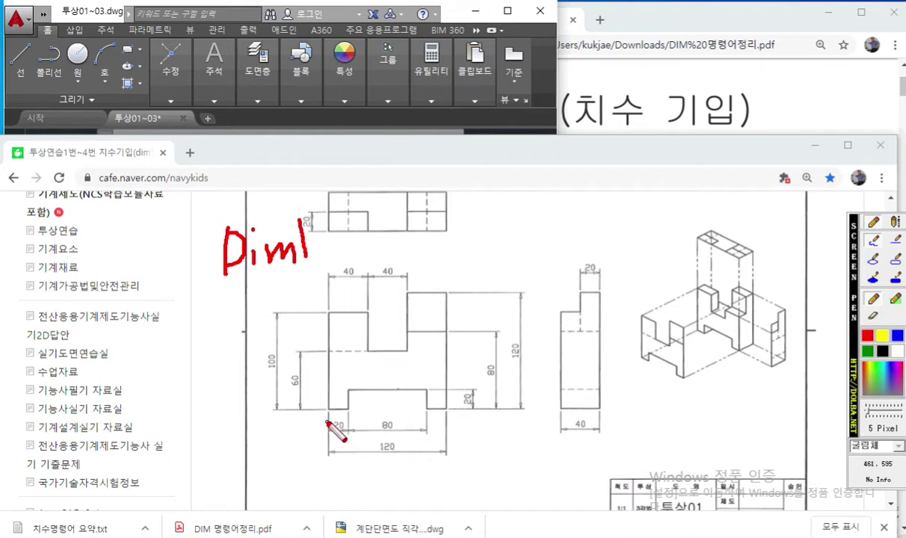
# Clear the marking and enlarge the reference drawing so the dimensioned front and side views fill the browser window.
pyautogui.keyDown('ctrl'); pyautogui.scroll(4, 394, 431); pyautogui.keyUp('ctrl')
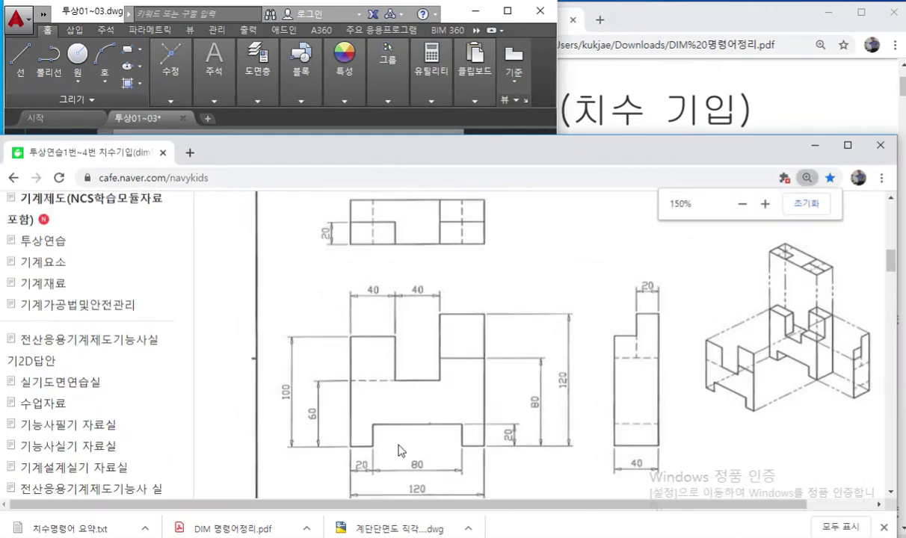
pyautogui.moveTo(519, 503); pyautogui.dragTo(678, 494)
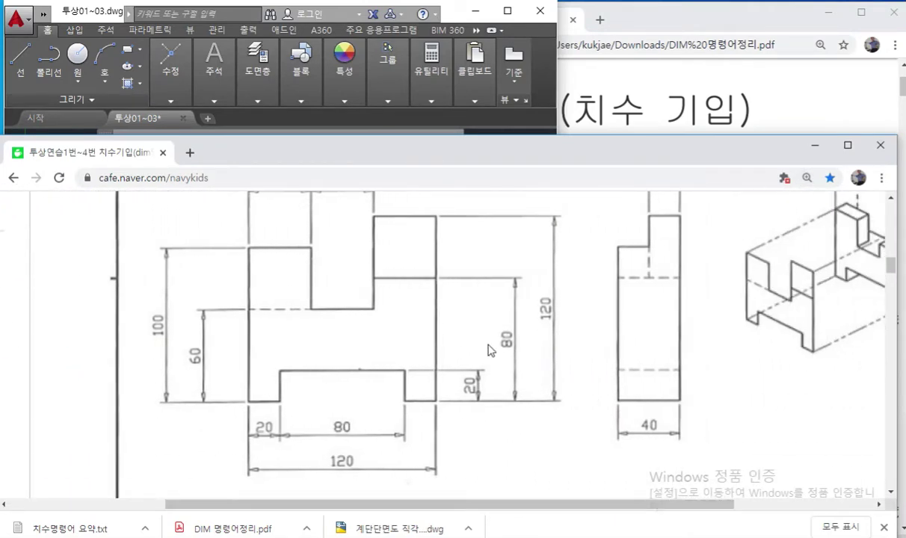
pyautogui.moveTo(449, 135); pyautogui.dragTo(442, 69)
pyautogui.scroll(1, 416, 252)
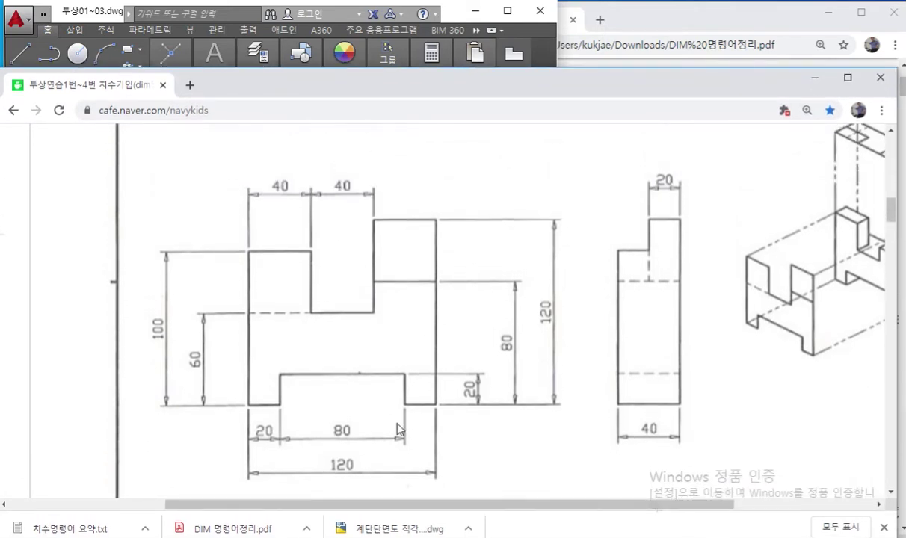
# Write 20, 80 and 20 in red below the reference front view, cross out the first 20, and clear the markings.
pyautogui.press('F12')
pyautogui.moveTo(249, 421)
pyautogui.mouseDown()
pyautogui.moveTo(278, 432)
pyautogui.moveTo(273, 416)
pyautogui.moveTo(335, 432)
pyautogui.moveTo(334, 411)
pyautogui.moveTo(360, 419)
pyautogui.mouseUp()
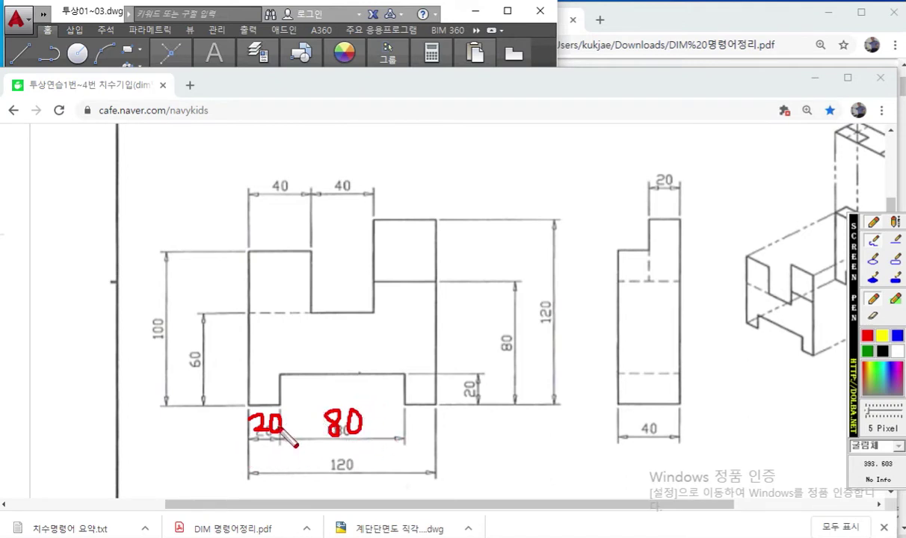
pyautogui.moveTo(410, 431)
pyautogui.mouseDown()
pyautogui.moveTo(436, 433)
pyautogui.moveTo(410, 432)
pyautogui.moveTo(408, 411)
pyautogui.moveTo(436, 432)
pyautogui.moveTo(423, 412)
pyautogui.mouseUp()
pyautogui.moveTo(278, 398)
pyautogui.mouseDown()
pyautogui.moveTo(247, 428)
pyautogui.moveTo(288, 433)
pyautogui.mouseUp()
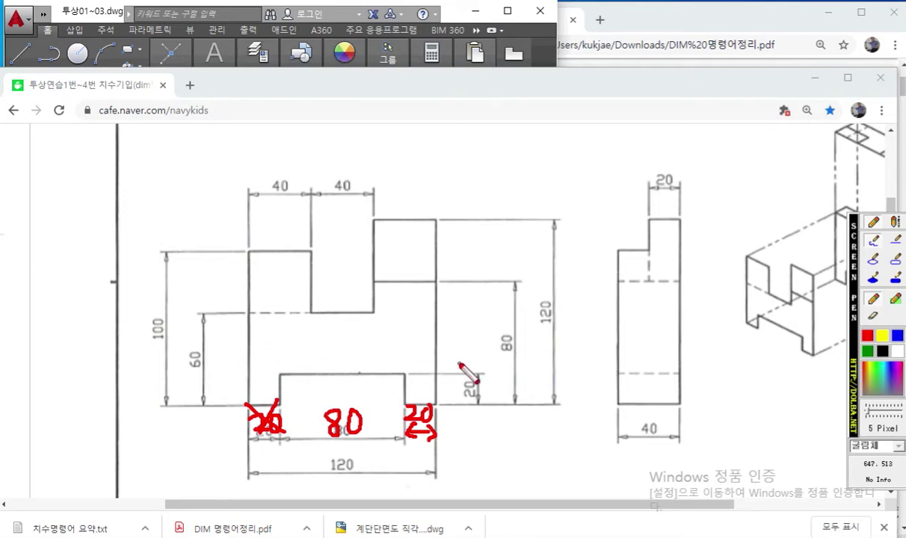
pyautogui.scroll(4, 465, 373)
pyautogui.scroll(-3, 464, 368)
pyautogui.scroll(-2, 464, 368)
pyautogui.scroll(1, 464, 369)
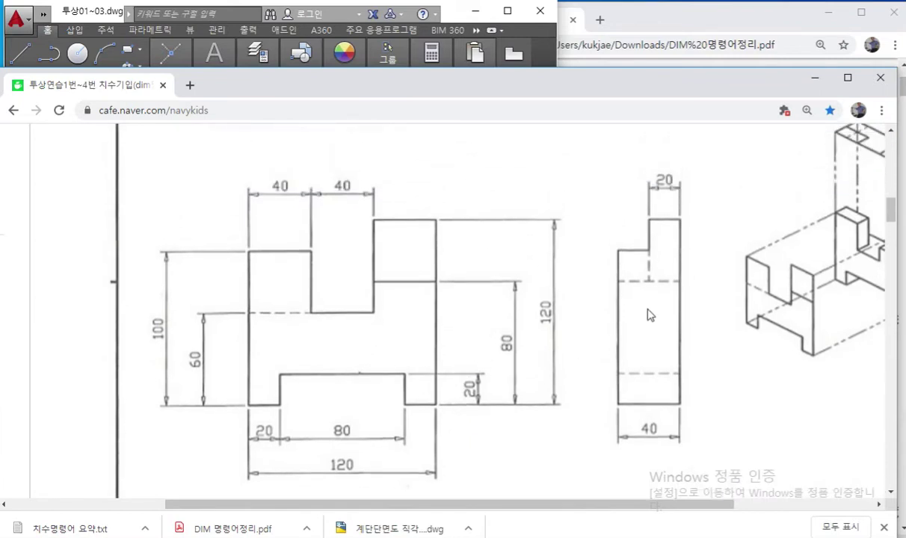
# Draw red strokes inside the reference side view, clearing each marking.
pyautogui.press('F12')
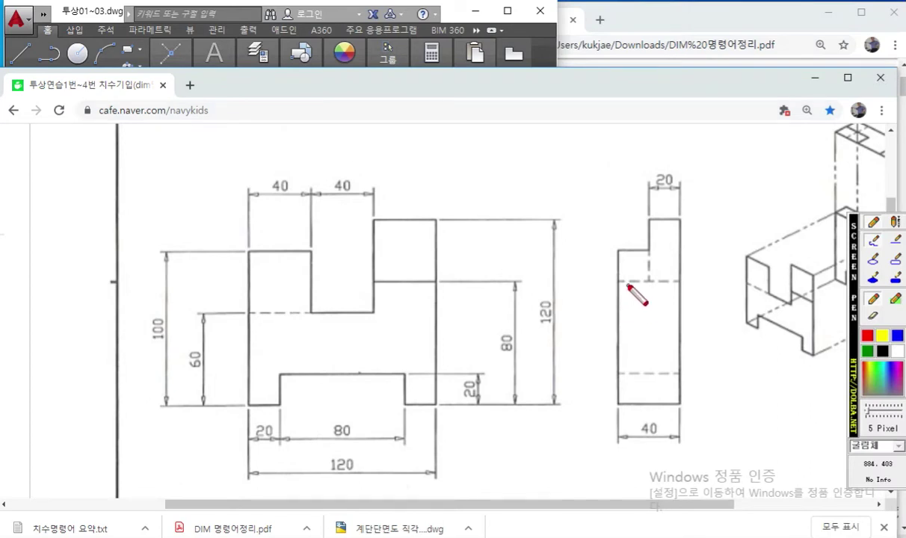
pyautogui.moveTo(649, 281)
pyautogui.mouseDown()
pyautogui.moveTo(621, 281)
pyautogui.moveTo(619, 312)
pyautogui.mouseUp()
pyautogui.press('F12')
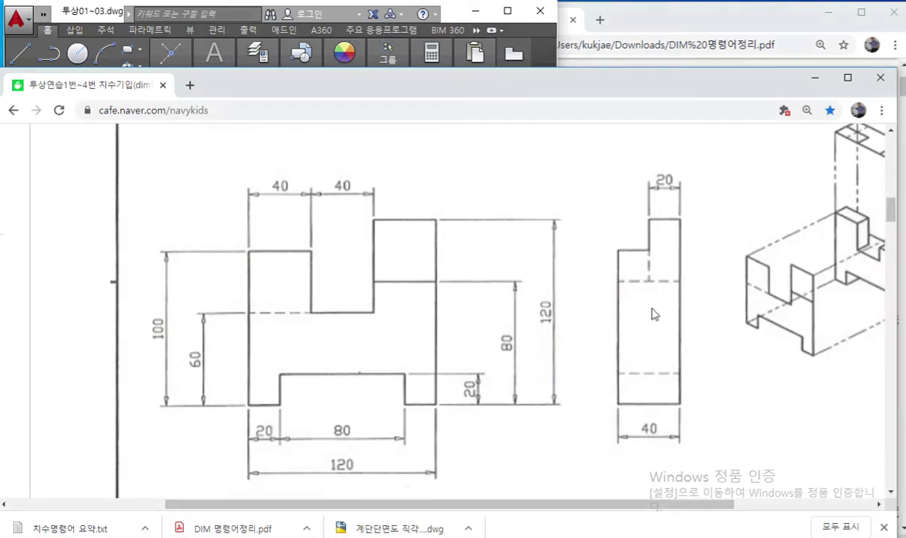
pyautogui.press('F12')
pyautogui.moveTo(624, 308); pyautogui.dragTo(675, 311)
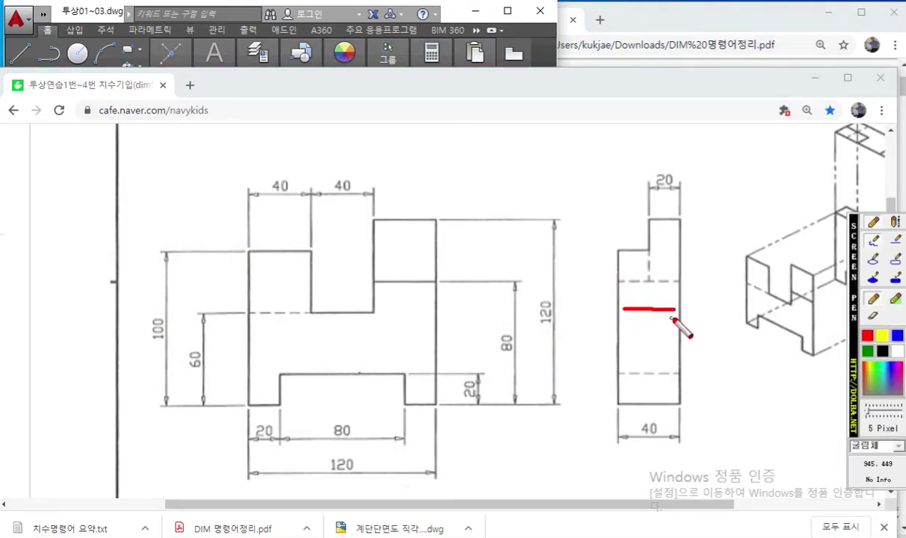
pyautogui.press('F12')
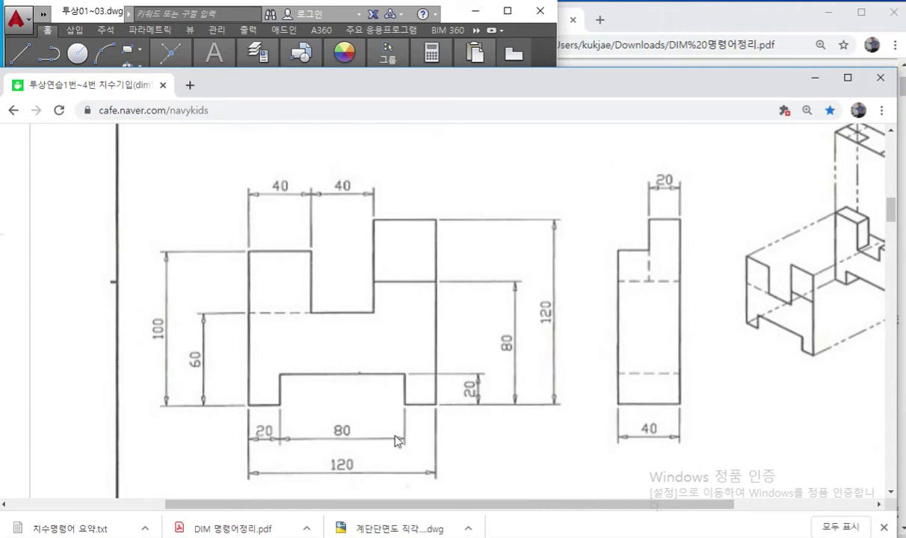
# Circle the 20, 80 and 120 dimensions below the reference front view in red, and clear the marking.
pyautogui.press('F12')
pyautogui.moveTo(437, 473)
pyautogui.mouseDown()
pyautogui.moveTo(382, 489)
pyautogui.moveTo(233, 447)
pyautogui.moveTo(438, 429)
pyautogui.moveTo(424, 477)
pyautogui.mouseUp()
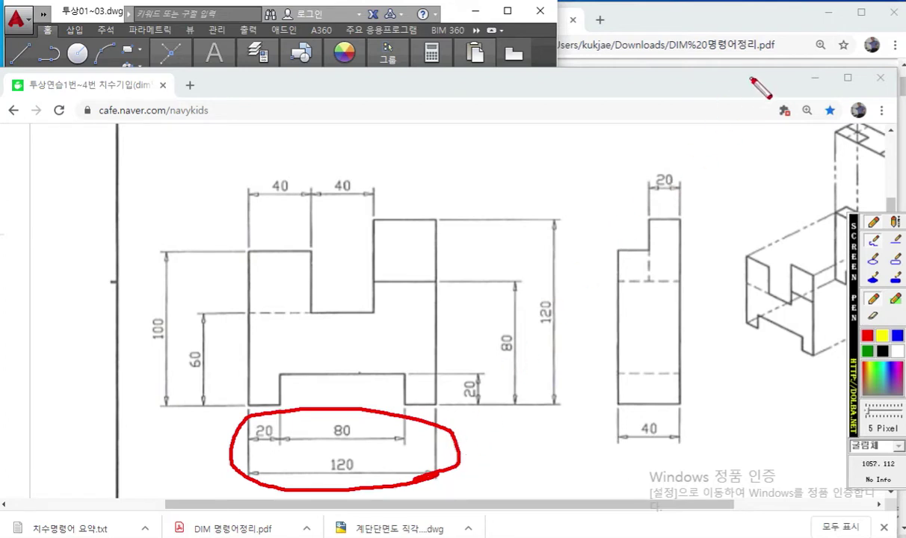
pyautogui.rightClick(703, 85)
# Place the reference drawing's window beside the AutoCAD drawing and check the current layer in AutoCAD.
pyautogui.moveTo(621, 87); pyautogui.dragTo(905, 78)
pyautogui.moveTo(479, 76)
pyautogui.mouseDown()
pyautogui.moveTo(752, 69)
pyautogui.moveTo(661, 55)
pyautogui.moveTo(671, 54)
pyautogui.mouseUp()
pyautogui.moveTo(148, 364); pyautogui.dragTo(204, 338, button='middle')
pyautogui.click(257, 82)
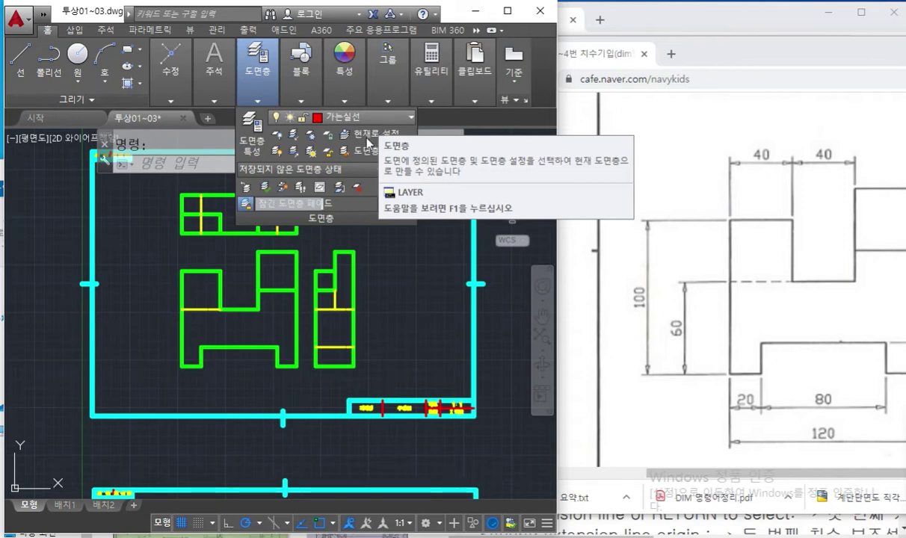
pyautogui.scroll(1, 247, 342)
pyautogui.scroll(-1, 239, 324)
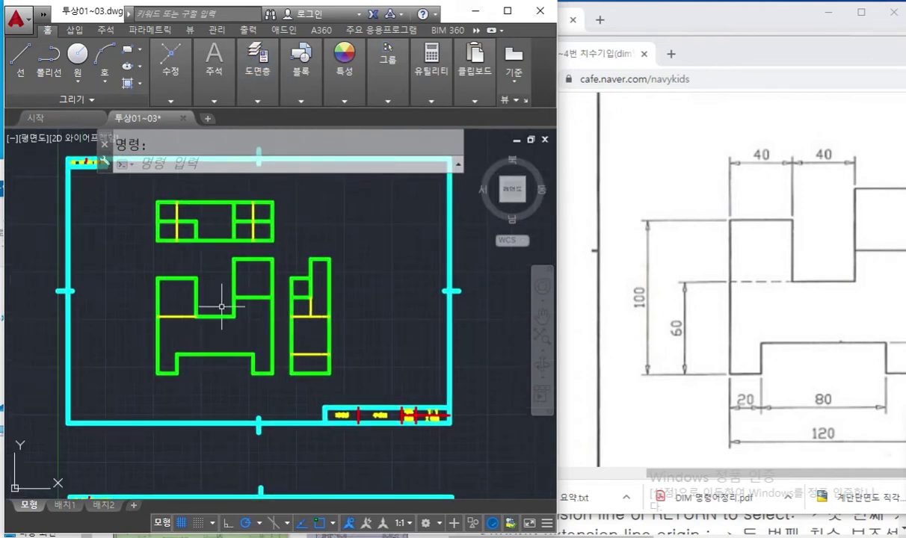
pyautogui.moveTo(218, 305); pyautogui.dragTo(218, 318, button='middle')
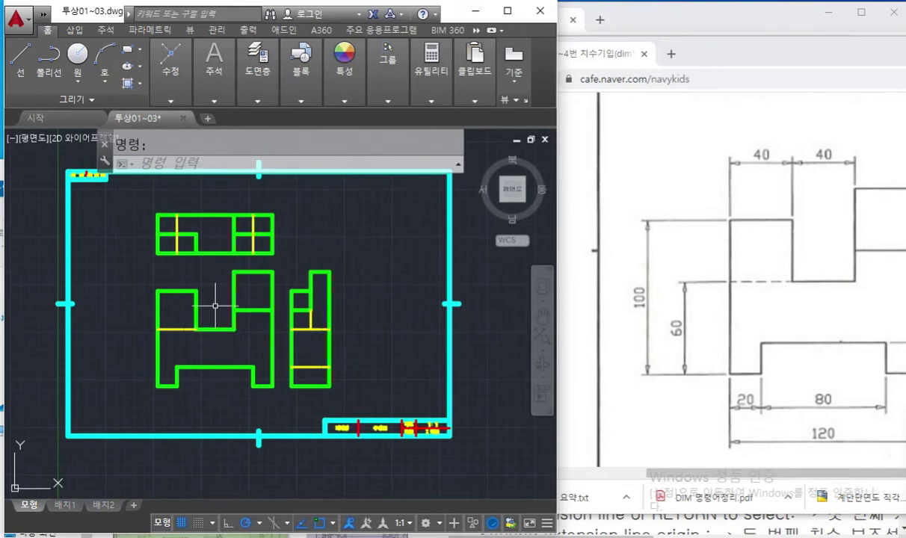
# Start the DIMLINEAR command for the lower edge of the exercise 01 front view.
pyautogui.write('DIM1')
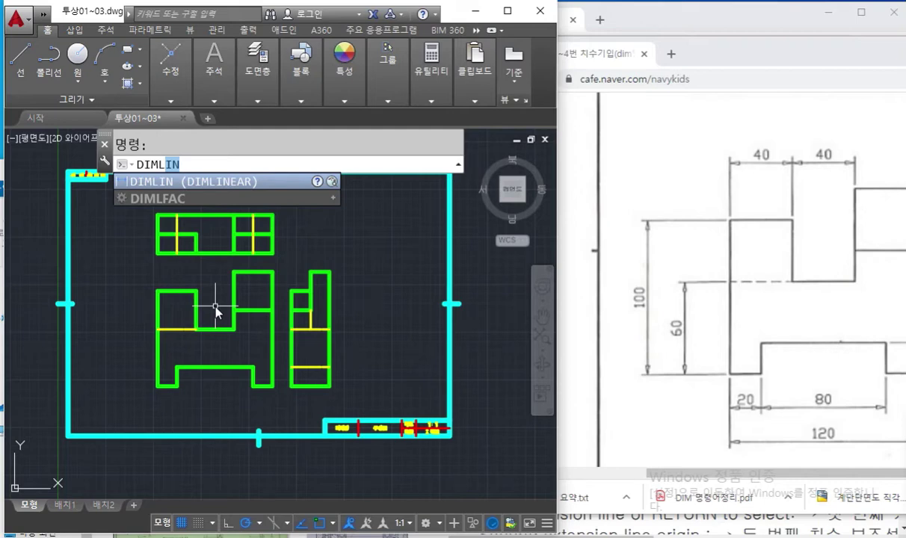
pyautogui.press('Return')
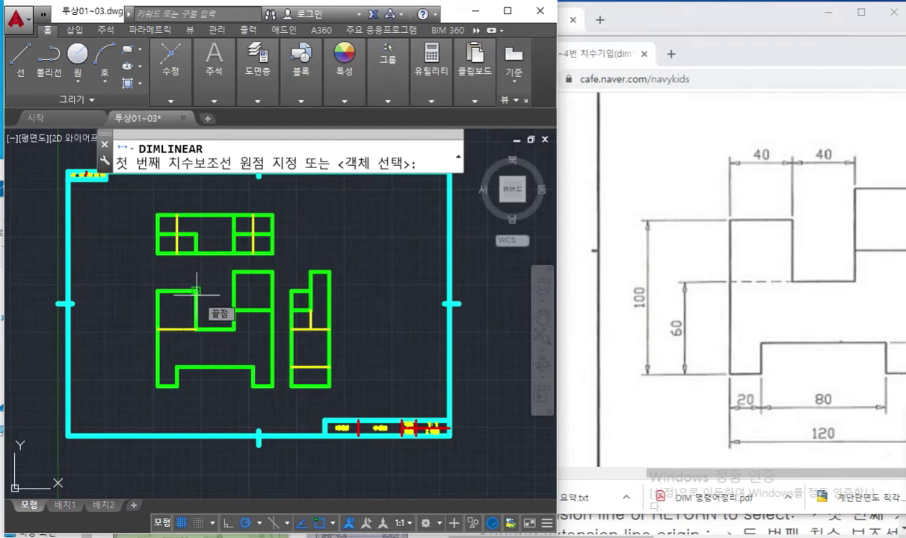
pyautogui.scroll(6, 196, 290)
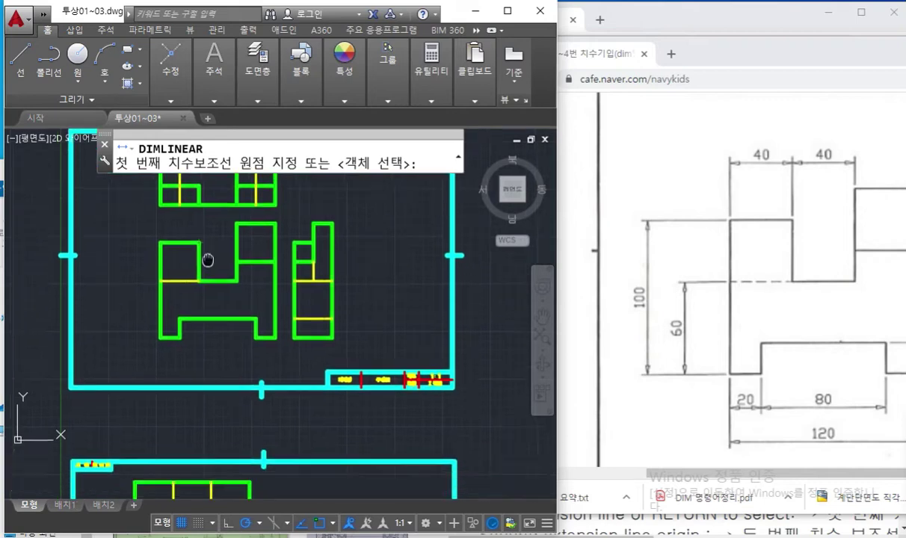
pyautogui.moveTo(236, 303); pyautogui.dragTo(216, 364, button='middle')
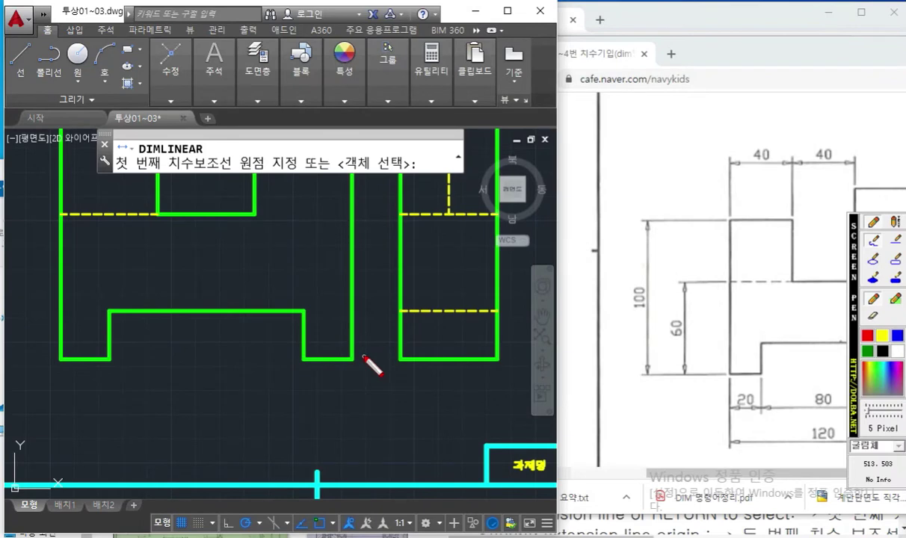
# Mark the bottom corners of the front view's right foot in red as points 1 and 2, and clear the markings.
pyautogui.moveTo(364, 355); pyautogui.dragTo(357, 374)
pyautogui.moveTo(283, 363); pyautogui.dragTo(299, 378)
pyautogui.click(290, 374)
pyautogui.moveTo(358, 375); pyautogui.dragTo(344, 367)
pyautogui.moveTo(352, 359); pyautogui.dragTo(303, 359)
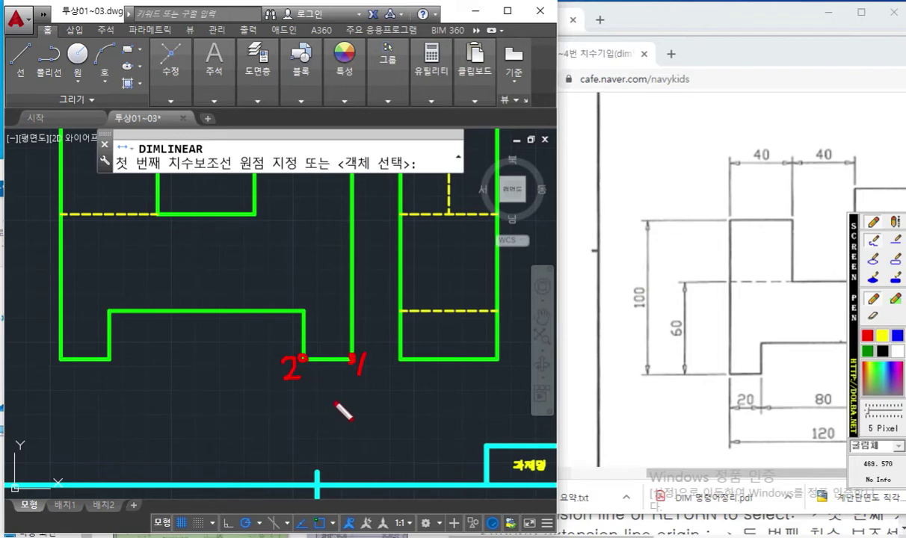
pyautogui.rightClick(370, 387)
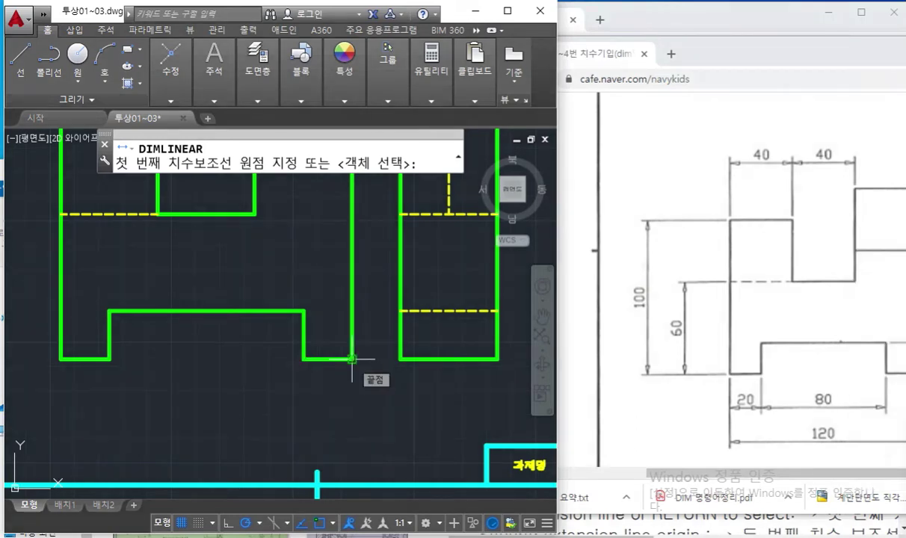
# Pick the outer and inner bottom corners of the front view's right foot as the linear dimension's extension line origins.
pyautogui.click(352, 360)
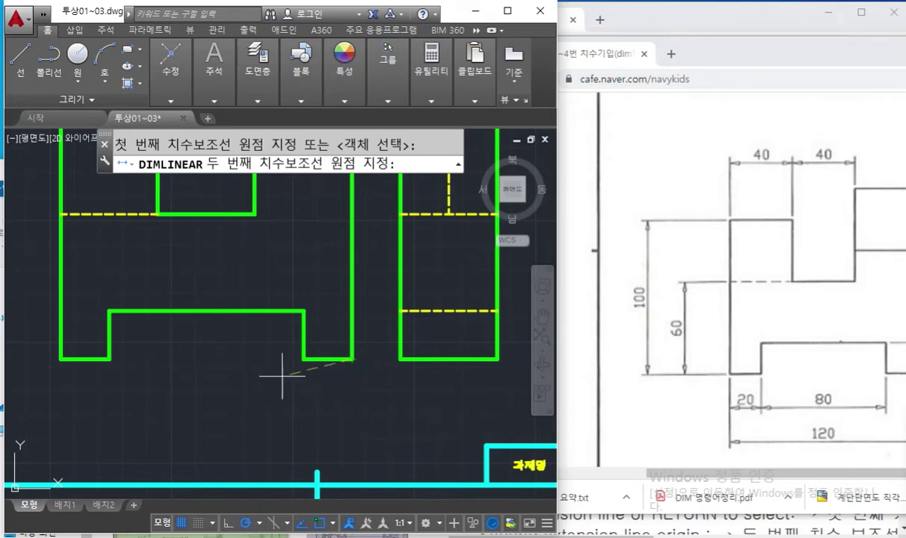
pyautogui.moveTo(294, 383); pyautogui.dragTo(277, 310, button='middle')
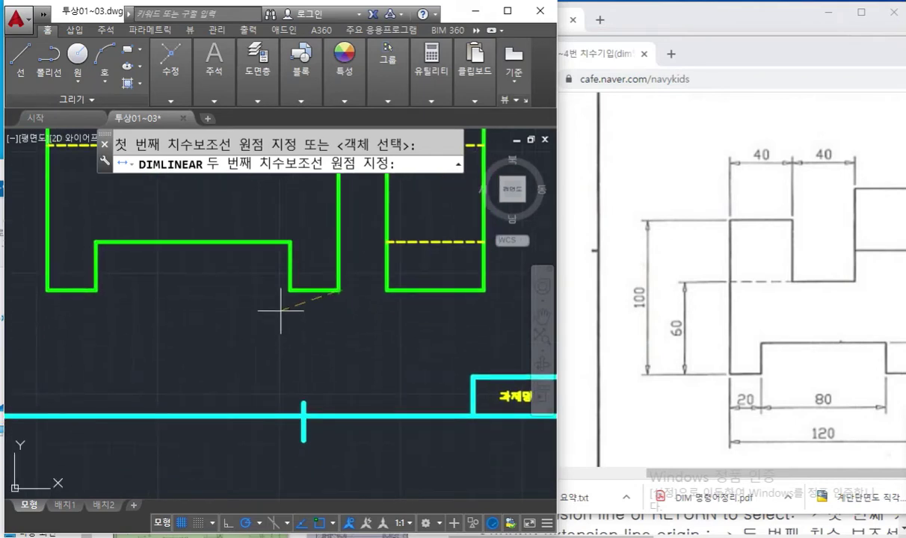
pyautogui.click(290, 290)
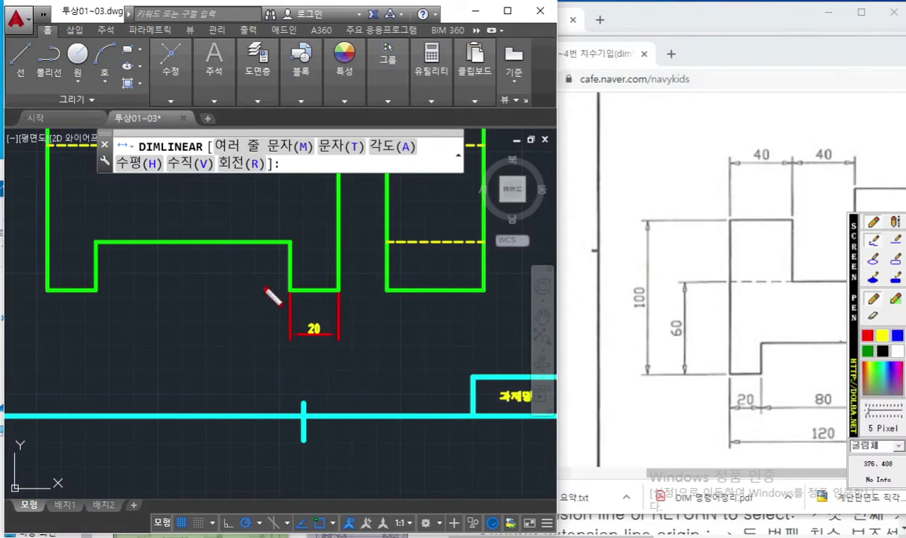
# Mark point 2, the dimension line and the offset @0,10 in red on the pending dimension, and clear the markings.
pyautogui.moveTo(293, 289)
pyautogui.mouseDown()
pyautogui.moveTo(272, 293)
pyautogui.moveTo(253, 267)
pyautogui.moveTo(259, 285)
pyautogui.mouseUp()
pyautogui.moveTo(226, 338); pyautogui.dragTo(401, 331)
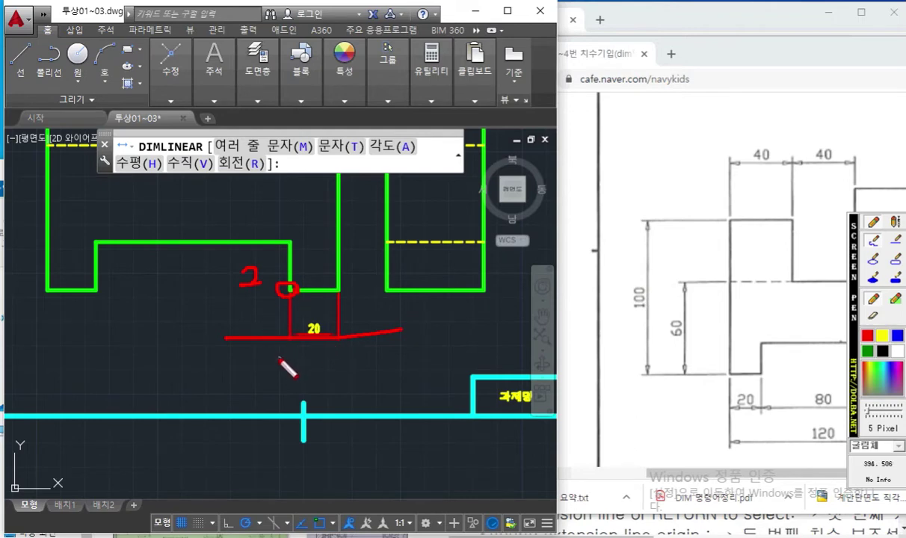
pyautogui.moveTo(274, 349)
pyautogui.mouseDown()
pyautogui.moveTo(278, 368)
pyautogui.moveTo(263, 360)
pyautogui.moveTo(276, 373)
pyautogui.moveTo(314, 367)
pyautogui.moveTo(320, 357)
pyautogui.moveTo(330, 378)
pyautogui.moveTo(364, 370)
pyautogui.mouseUp()
pyautogui.click(362, 357)
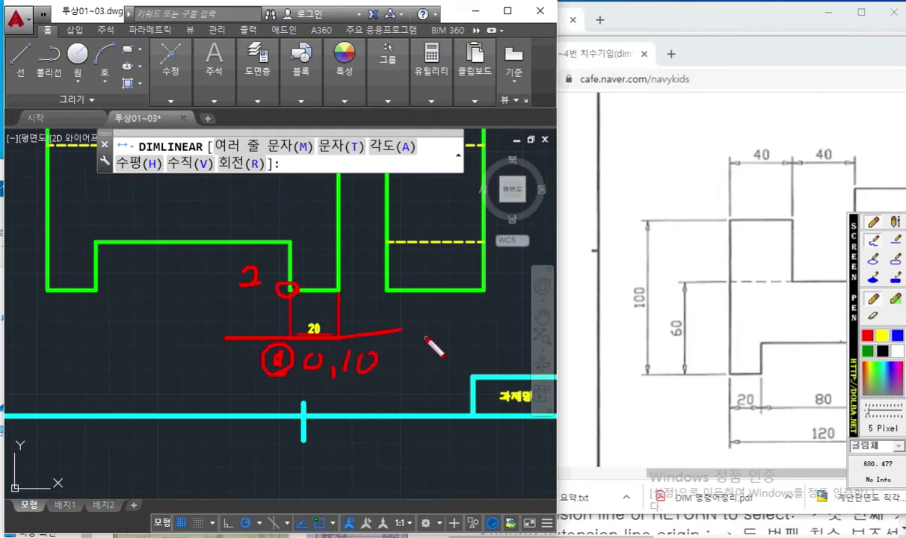
pyautogui.rightClick(220, 338)
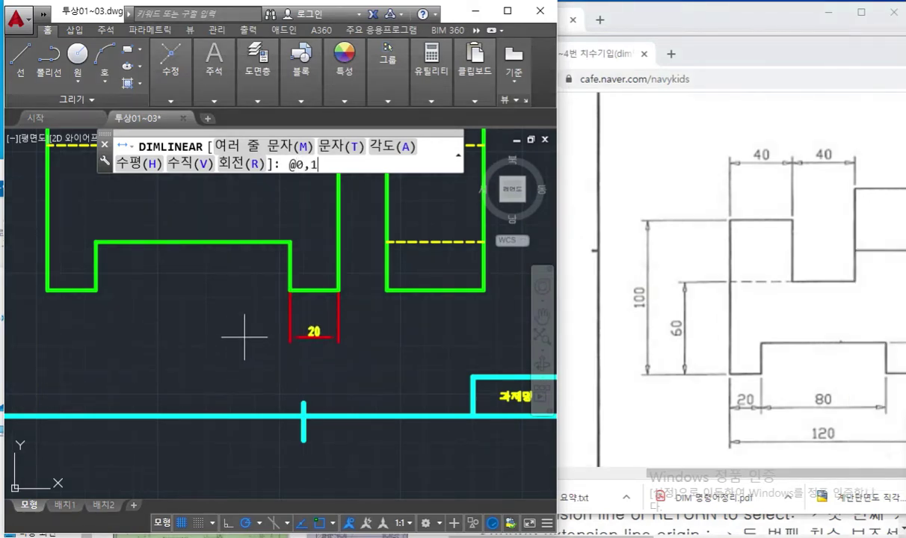
# Place the right foot's pending dimension line at offset @0,10, and erase the resulting dimension.
pyautogui.press('Return')
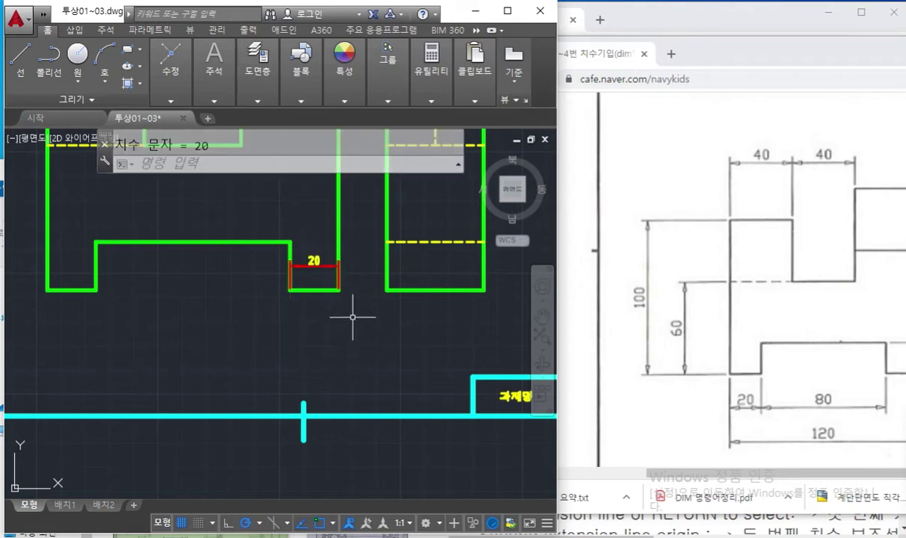
pyautogui.click(319, 265)
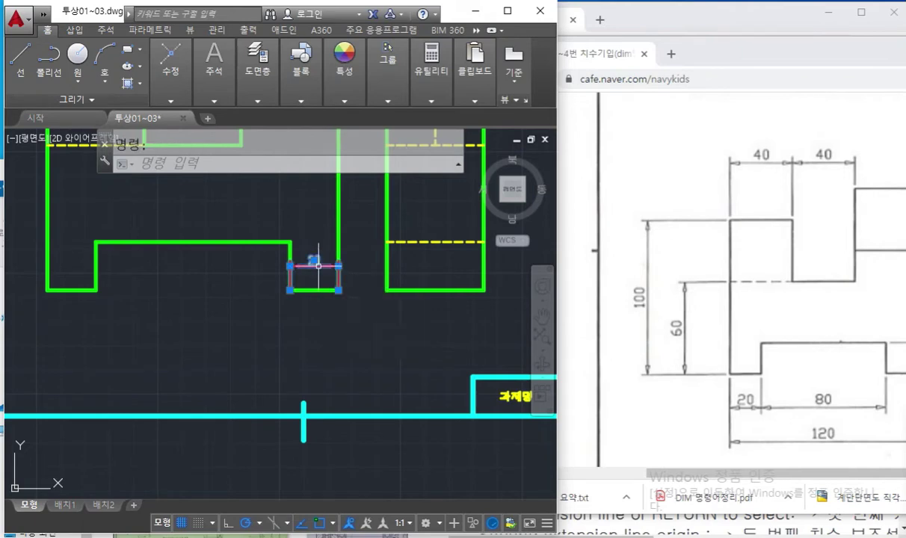
pyautogui.press('Delete')
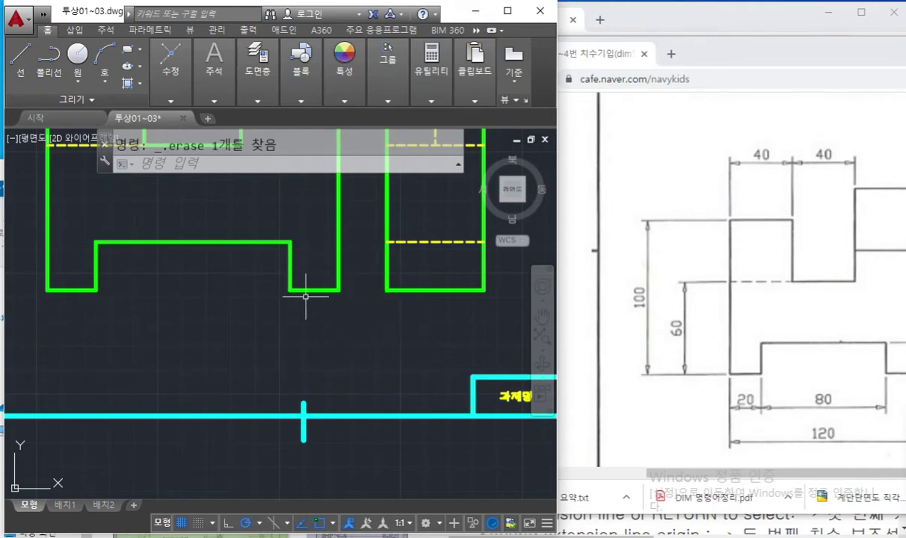
# Add a linear dimension from the outer to the inner bottom corner of the right foot, with its dimension line 10 units below the edge.
pyautogui.write('dimli')
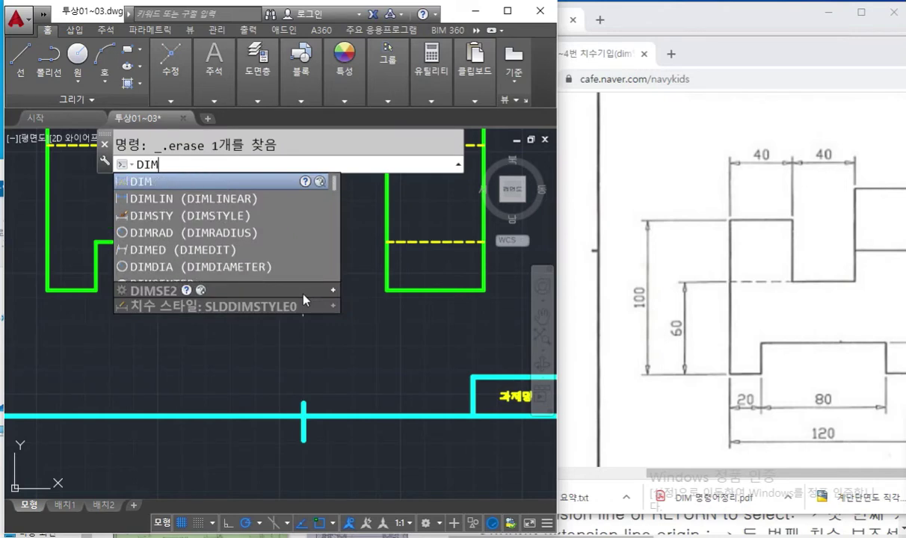
pyautogui.press('Return')
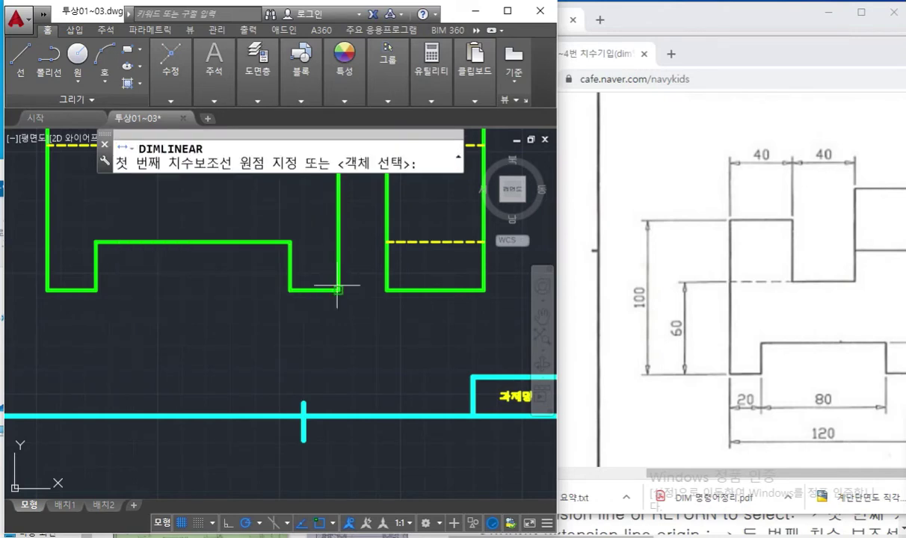
pyautogui.click(339, 290)
pyautogui.click(290, 290)
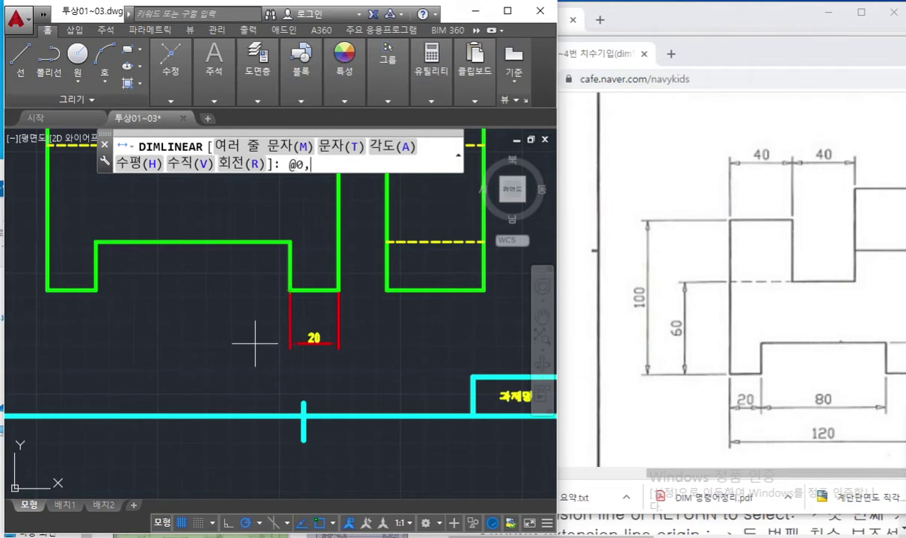
pyautogui.press('Return')
pyautogui.scroll(3, 313, 334)
pyautogui.moveTo(313, 323); pyautogui.dragTo(432, 364, button='middle')
pyautogui.moveTo(463, 310); pyautogui.dragTo(449, 317, button='middle')
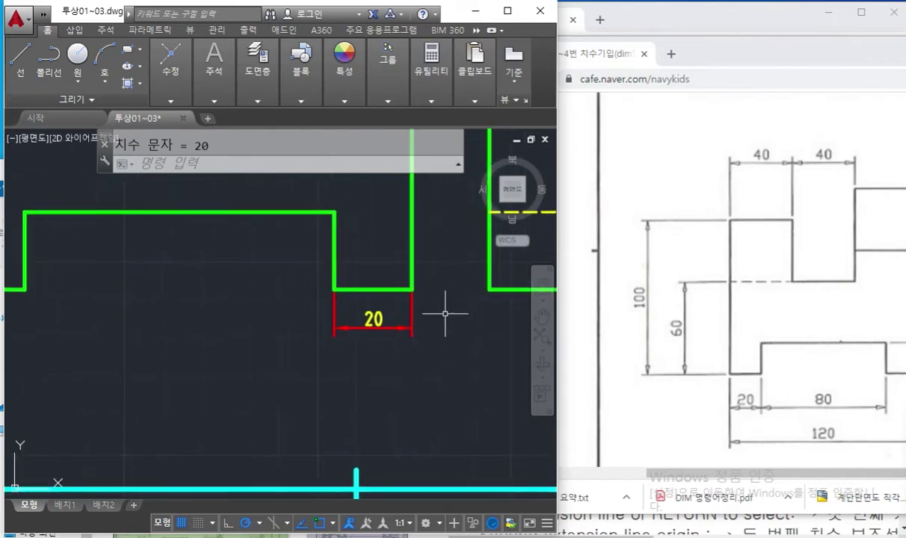
# Check the gap between the right foot's outer corner and its dimension line with a trial linear dimension, and cancel it.
pyautogui.press('Return')
pyautogui.click(412, 292)
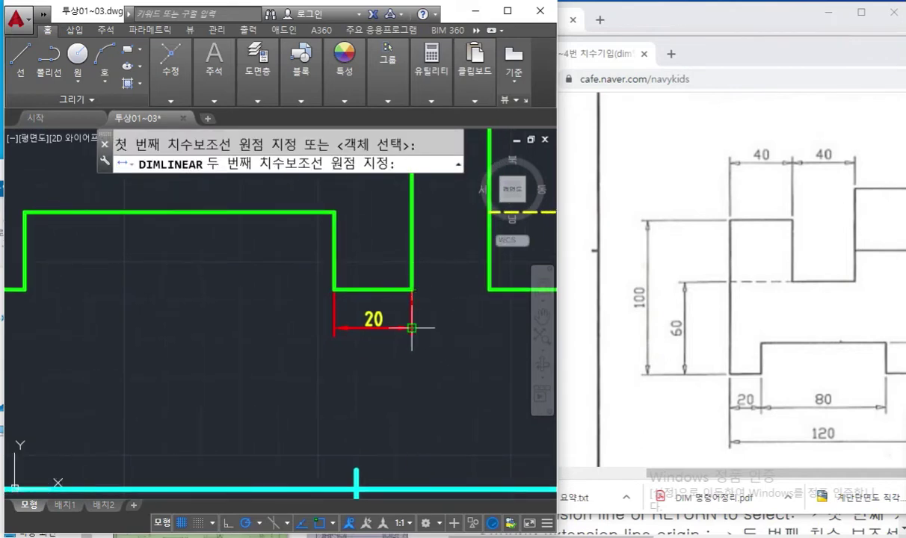
pyautogui.click(412, 327)
pyautogui.scroll(2, 447, 313)
pyautogui.scroll(2, 449, 313)
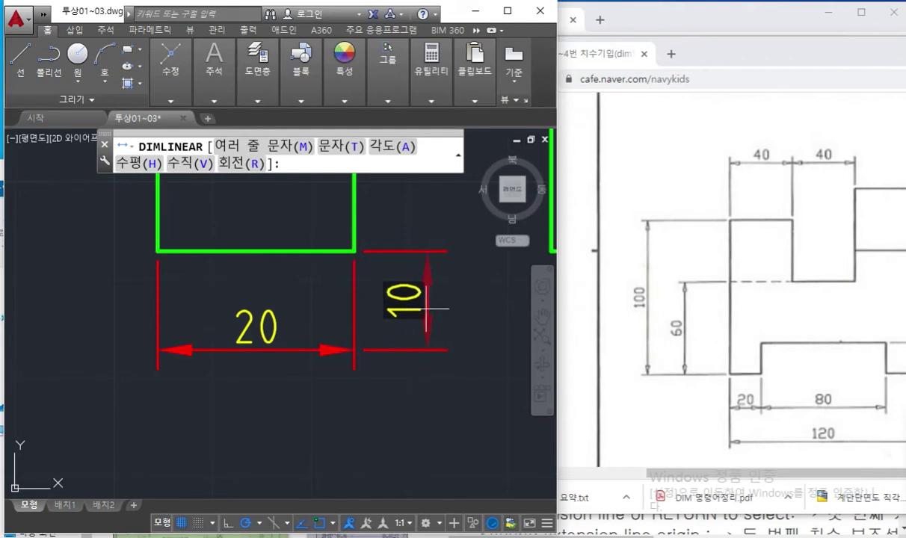
pyautogui.press('Escape')
# Mark the right foot's outer corner as 1, the view's outer edge and the dimensioning directions in red, and clear the markings.
pyautogui.moveTo(351, 389); pyautogui.dragTo(453, 425, button='middle')
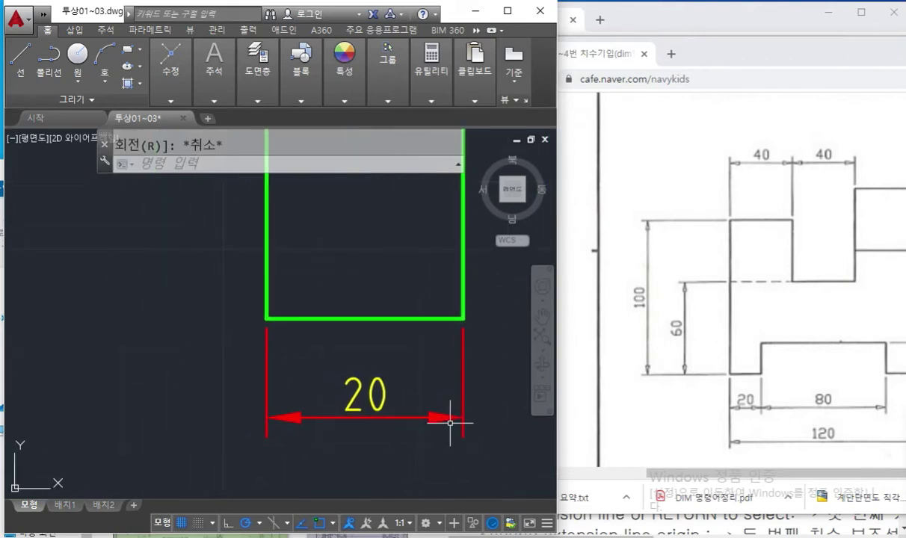
pyautogui.scroll(-6, 449, 418)
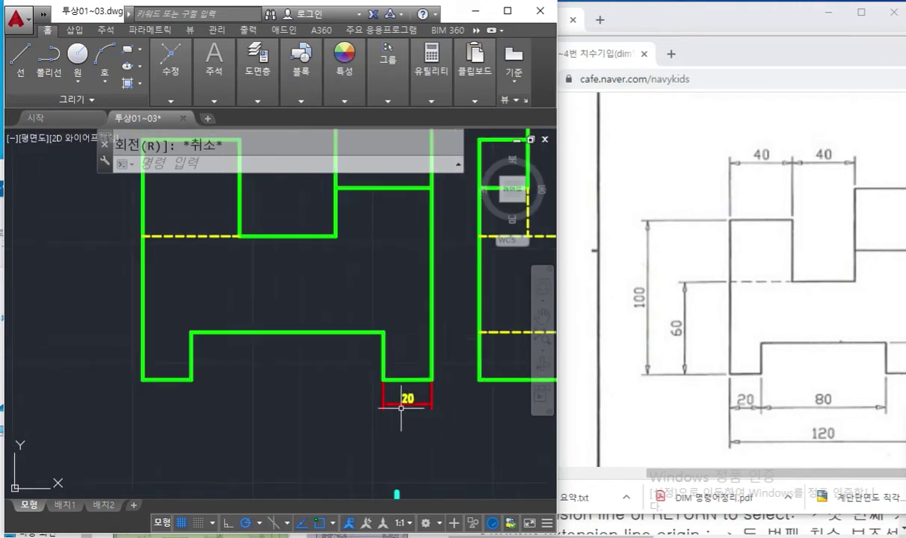
pyautogui.moveTo(351, 412); pyautogui.dragTo(370, 359, button='middle')
pyautogui.press('F12')
pyautogui.moveTo(450, 332)
pyautogui.mouseDown()
pyautogui.moveTo(442, 334)
pyautogui.moveTo(457, 326)
pyautogui.moveTo(483, 364)
pyautogui.mouseUp()
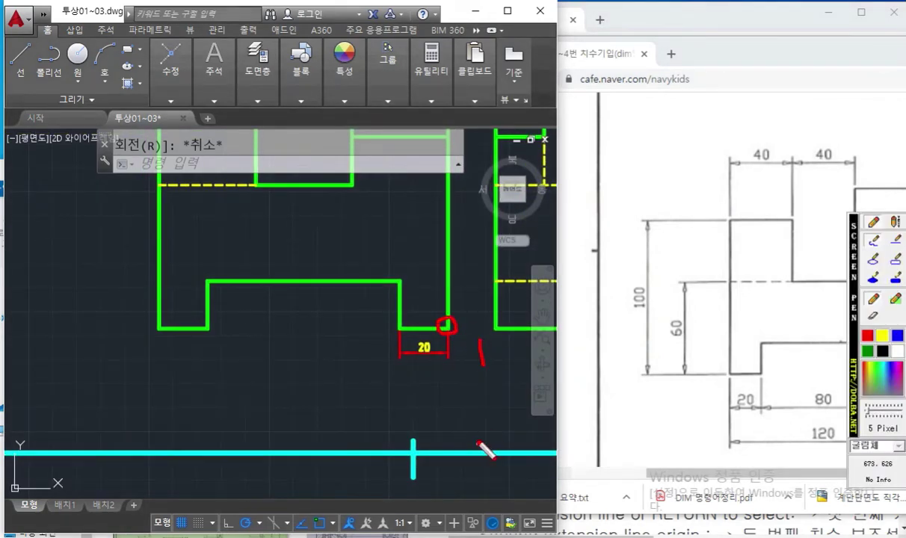
pyautogui.moveTo(451, 157); pyautogui.dragTo(452, 451)
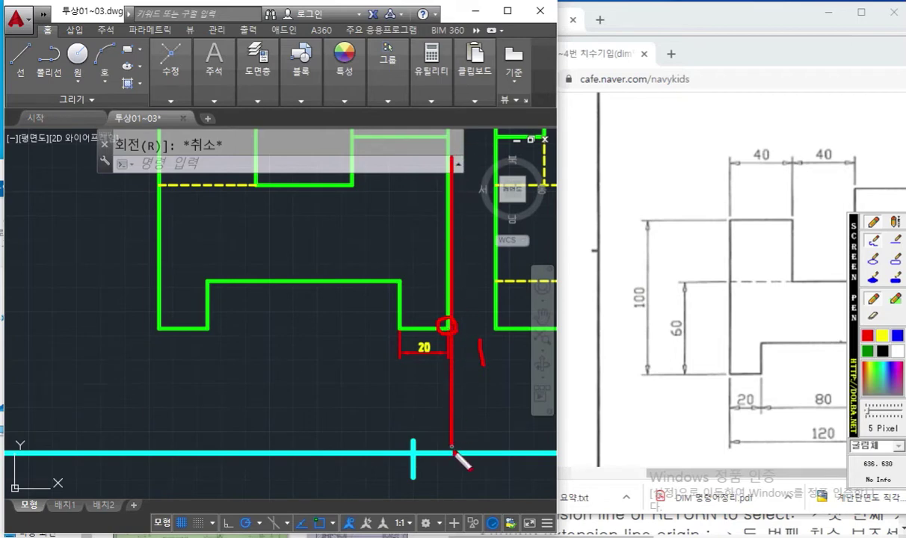
pyautogui.moveTo(221, 347); pyautogui.dragTo(376, 347)
pyautogui.moveTo(237, 336); pyautogui.dragTo(239, 358)
pyautogui.moveTo(146, 334); pyautogui.dragTo(156, 425)
pyautogui.moveTo(173, 412)
pyautogui.mouseDown()
pyautogui.moveTo(441, 411)
pyautogui.moveTo(431, 421)
pyautogui.mouseUp()
pyautogui.moveTo(476, 230)
pyautogui.mouseDown()
pyautogui.moveTo(455, 241)
pyautogui.moveTo(474, 240)
pyautogui.moveTo(466, 204)
pyautogui.moveTo(456, 259)
pyautogui.mouseUp()
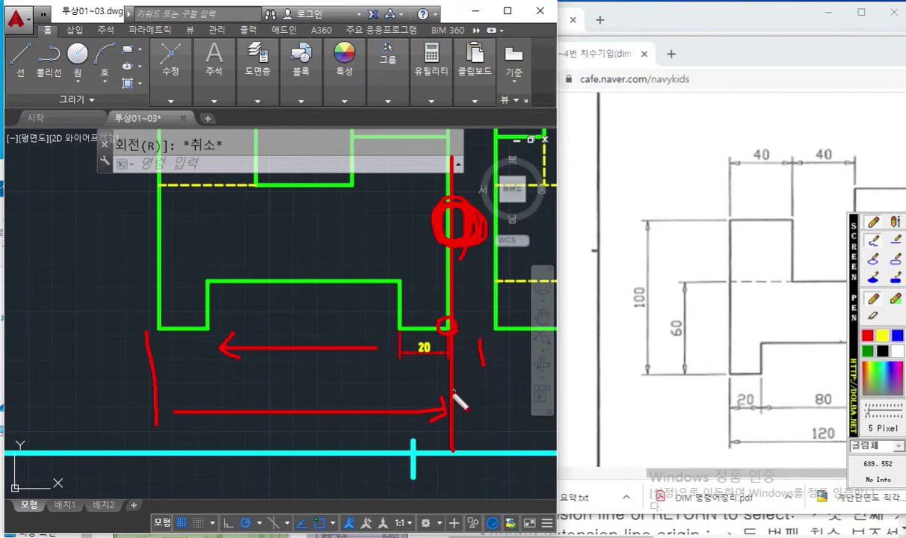
pyautogui.press('Escape')
# Circle the reference's 80 dimension, mark its direction under the front view's notch with the notes Dimcon, (S) and 2, and clear the markings.
pyautogui.moveTo(370, 361); pyautogui.dragTo(321, 331, button='middle')
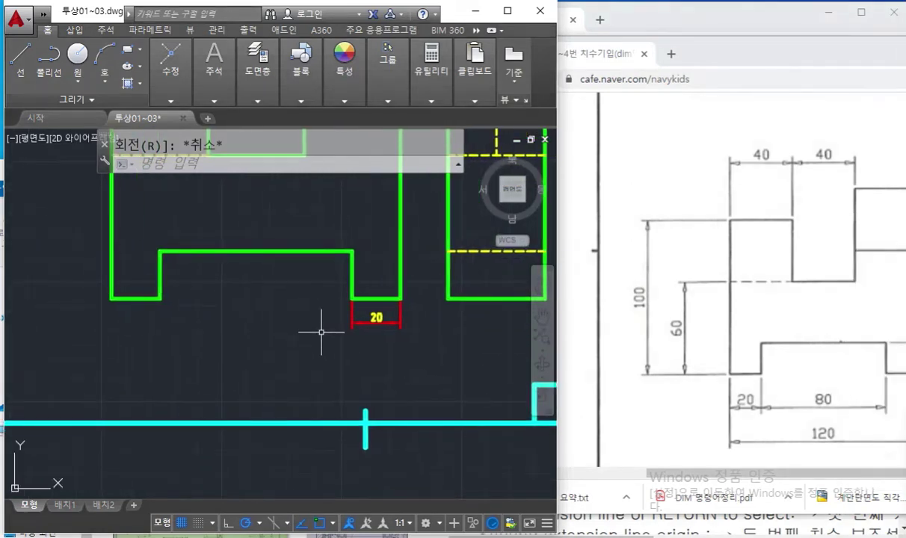
pyautogui.press('F12')
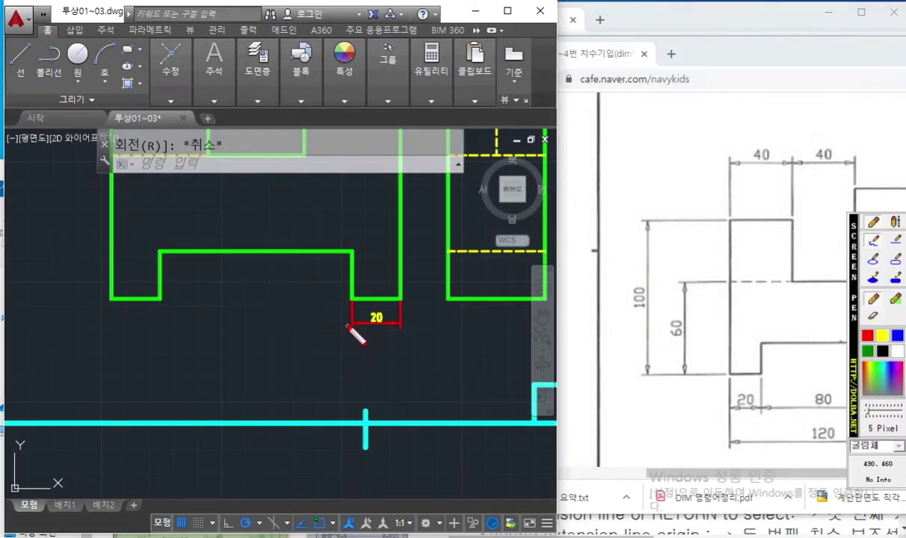
pyautogui.moveTo(815, 389)
pyautogui.mouseDown()
pyautogui.moveTo(811, 416)
pyautogui.moveTo(798, 391)
pyautogui.mouseUp()
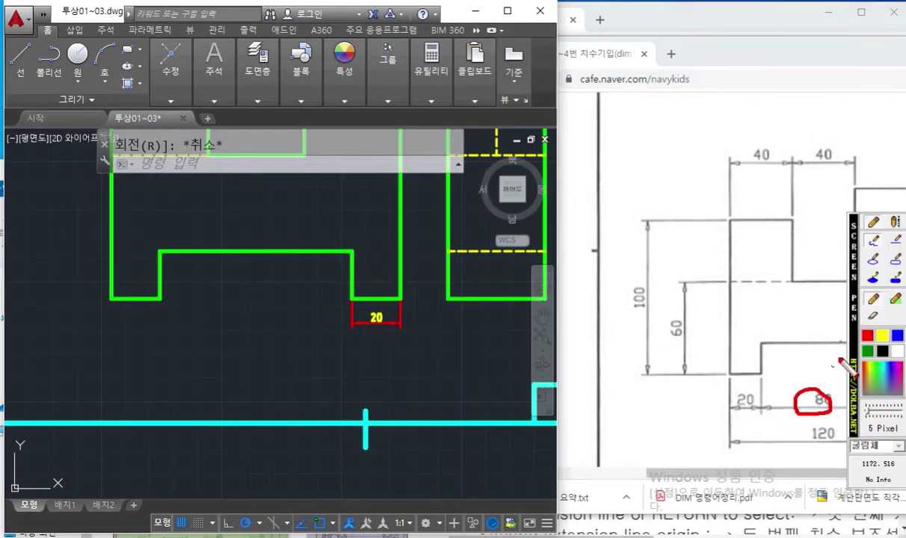
pyautogui.moveTo(855, 345); pyautogui.dragTo(855, 136)
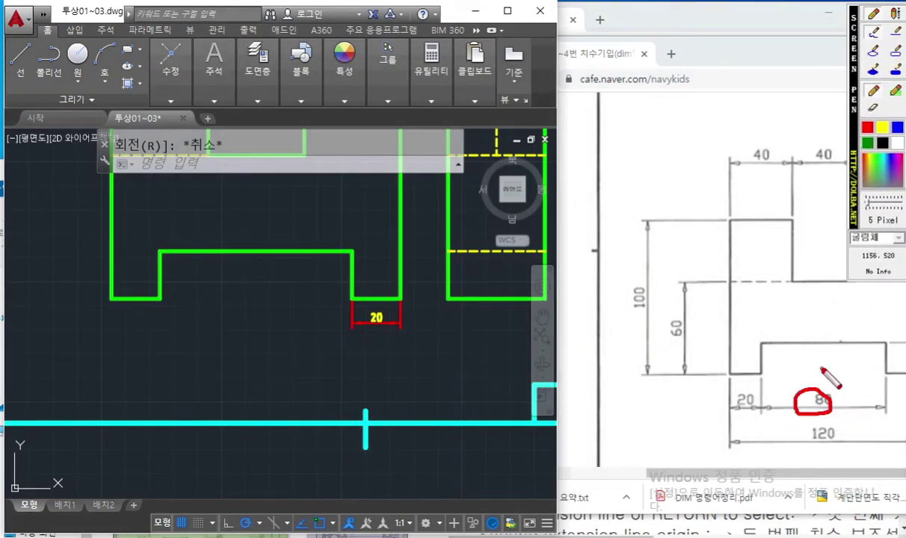
pyautogui.moveTo(340, 327)
pyautogui.mouseDown()
pyautogui.moveTo(181, 326)
pyautogui.moveTo(181, 338)
pyautogui.mouseUp()
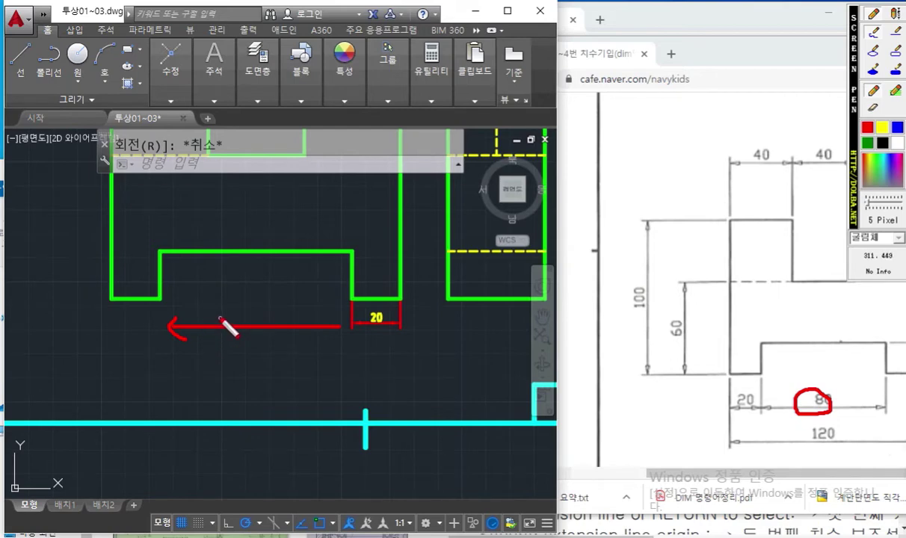
pyautogui.moveTo(199, 283)
pyautogui.mouseDown()
pyautogui.moveTo(199, 314)
pyautogui.moveTo(210, 296)
pyautogui.moveTo(201, 312)
pyautogui.moveTo(283, 319)
pyautogui.mouseUp()
pyautogui.moveTo(293, 296)
pyautogui.mouseDown()
pyautogui.moveTo(287, 307)
pyautogui.moveTo(294, 296)
pyautogui.moveTo(324, 314)
pyautogui.mouseUp()
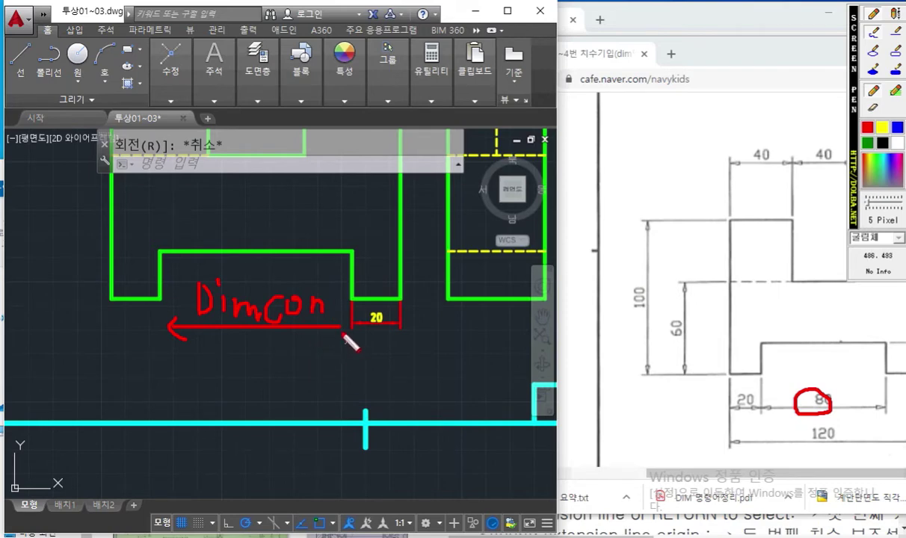
pyautogui.moveTo(293, 203)
pyautogui.mouseDown()
pyautogui.moveTo(292, 218)
pyautogui.moveTo(274, 228)
pyautogui.moveTo(250, 227)
pyautogui.moveTo(301, 227)
pyautogui.mouseUp()
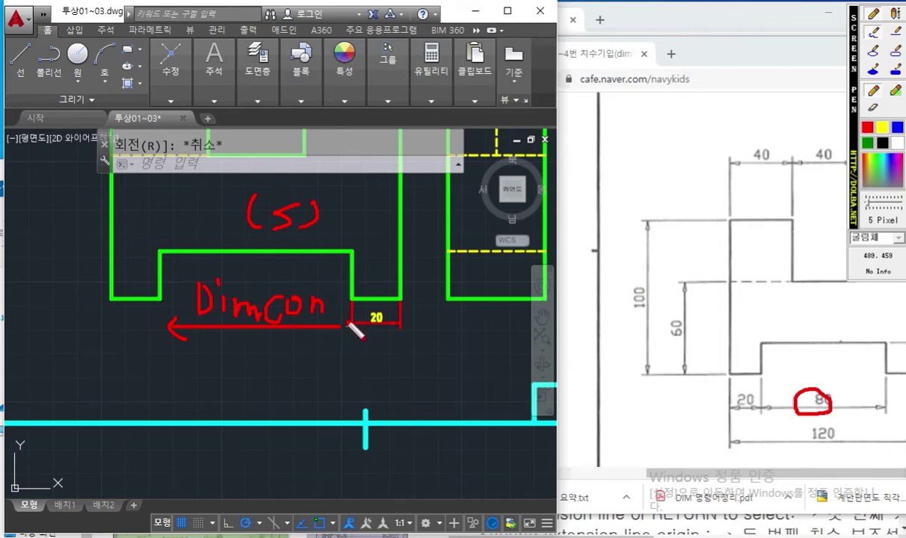
pyautogui.moveTo(347, 284); pyautogui.dragTo(352, 298)
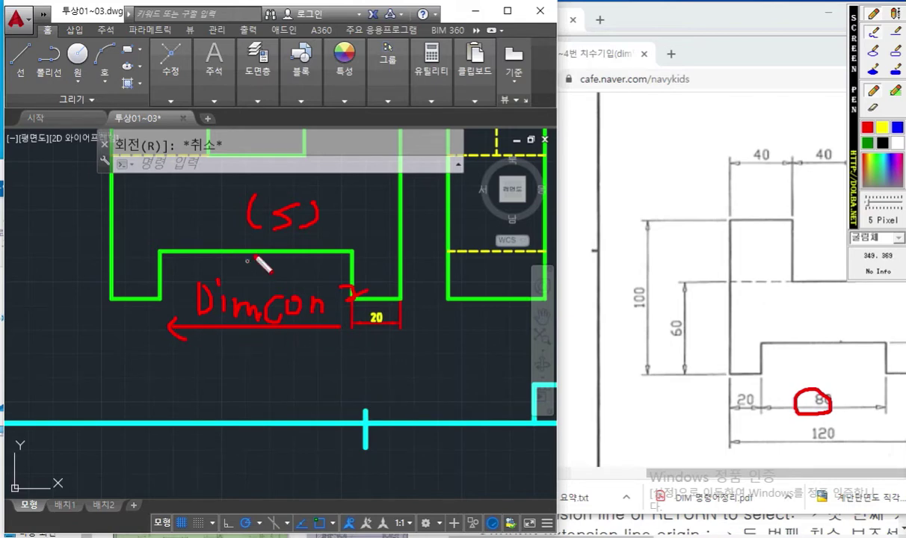
pyautogui.moveTo(287, 221)
pyautogui.mouseDown()
pyautogui.moveTo(284, 249)
pyautogui.moveTo(316, 293)
pyautogui.moveTo(345, 304)
pyautogui.moveTo(340, 327)
pyautogui.mouseUp()
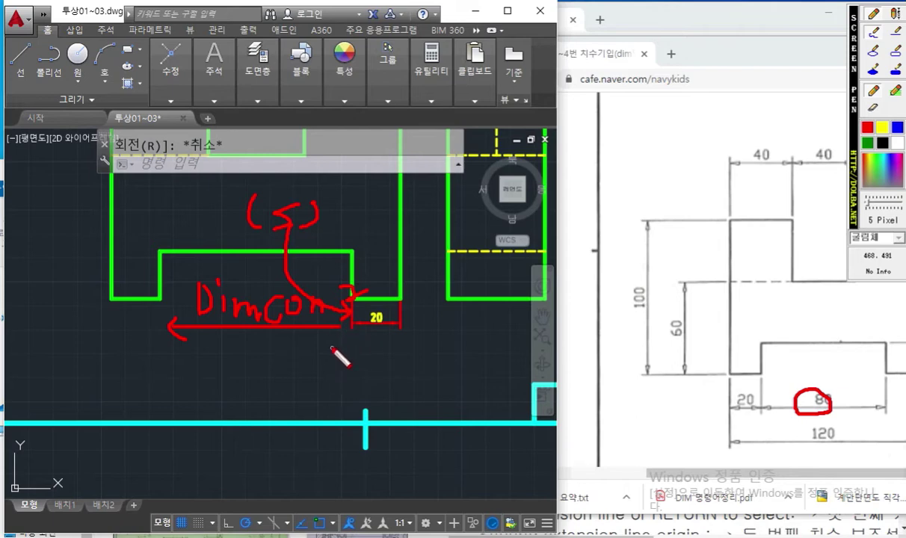
pyautogui.press('Escape')
# Start DIMCONTINUE and use its Select option to pick the inner extension line of the right foot's dimension as the base.
pyautogui.scroll(3, 277, 290)
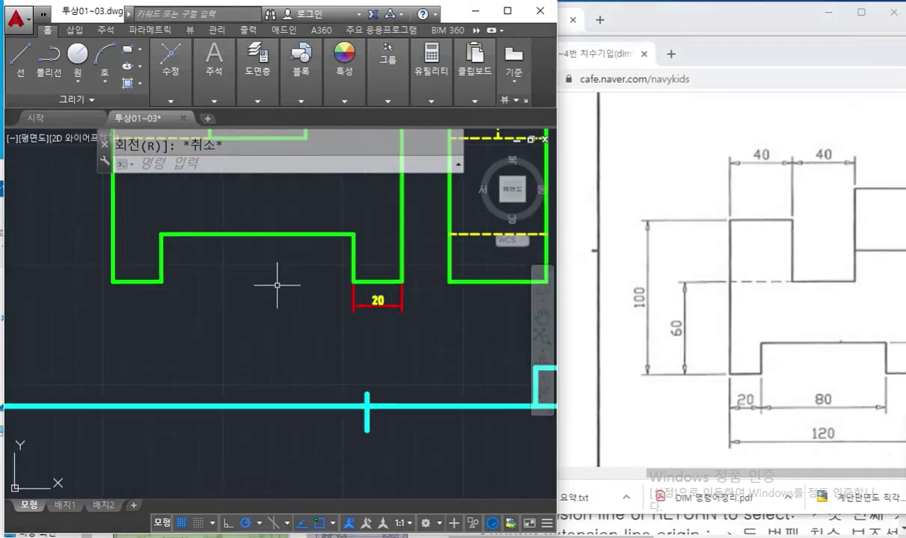
pyautogui.write('DIM')
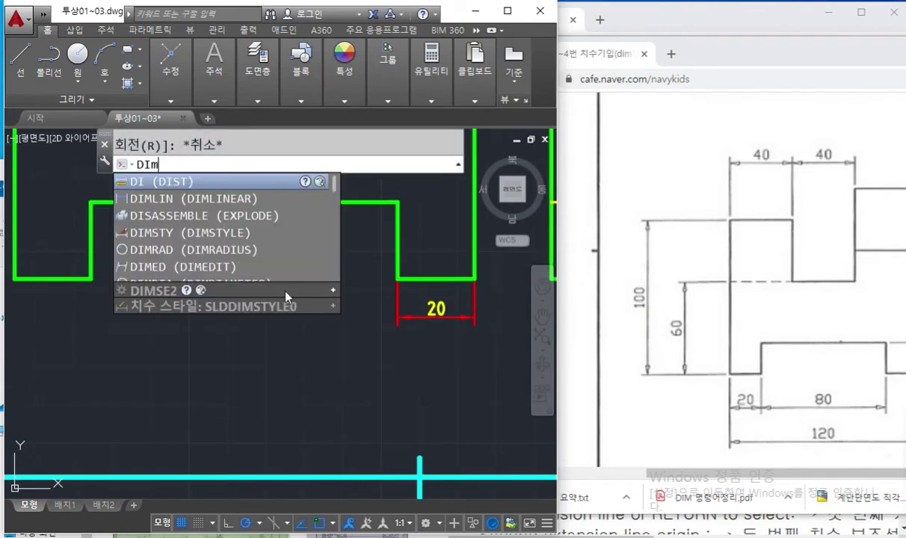
pyautogui.write('CO')
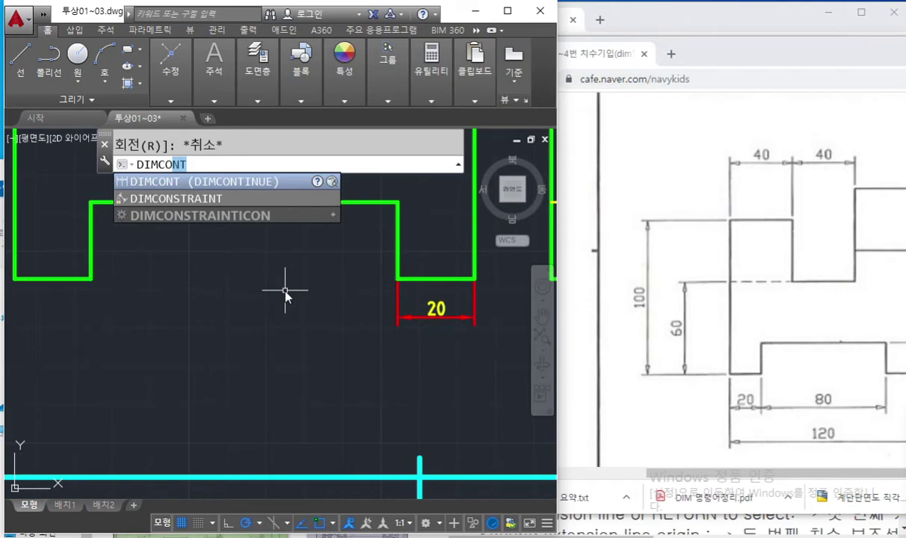
pyautogui.press('Return')
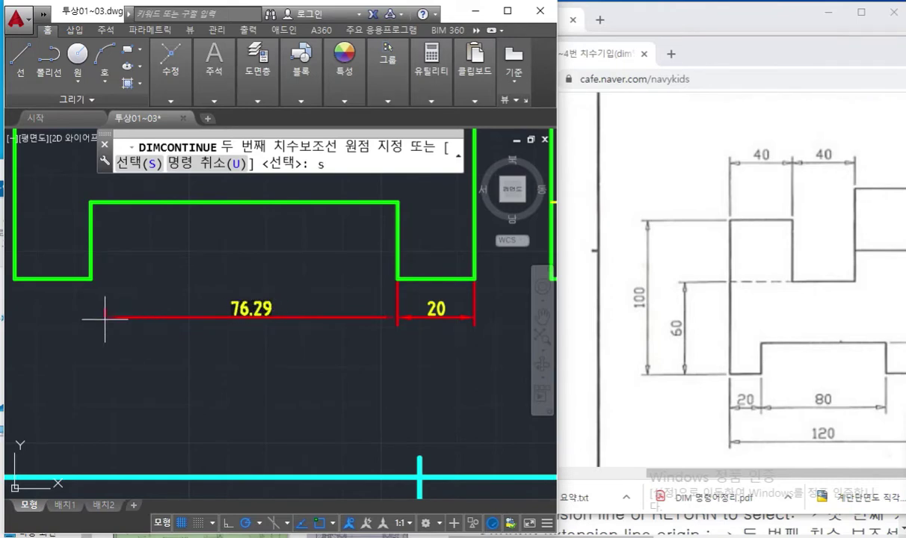
pyautogui.press('Return')
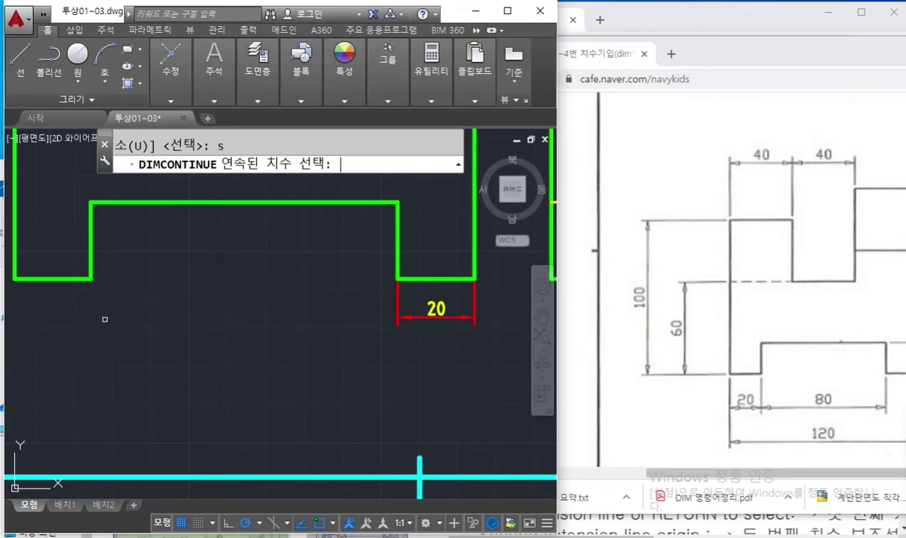
pyautogui.click(395, 298)
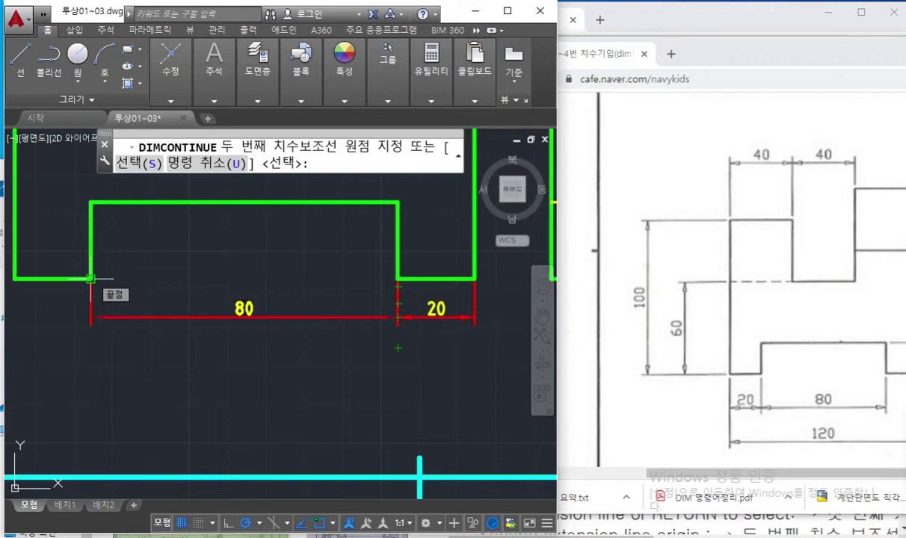
# Mark the S option, the picked extension line and an arrow to the pending dimension in red, and clear the markings.
pyautogui.press('F12')
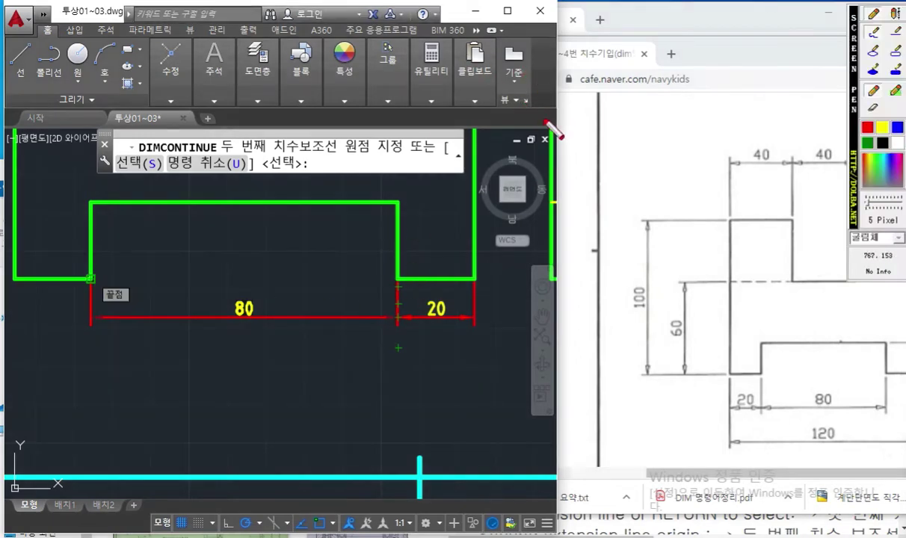
pyautogui.moveTo(545, 114); pyautogui.dragTo(562, 71)
pyautogui.moveTo(508, 86)
pyautogui.mouseDown()
pyautogui.moveTo(389, 94)
pyautogui.moveTo(188, 277)
pyautogui.moveTo(244, 255)
pyautogui.mouseUp()
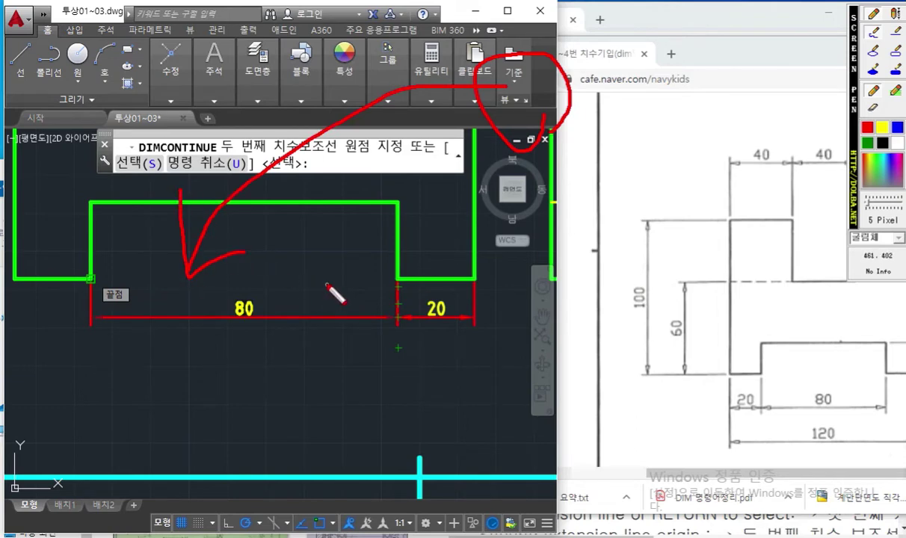
pyautogui.moveTo(356, 259)
pyautogui.mouseDown()
pyautogui.moveTo(343, 263)
pyautogui.moveTo(340, 285)
pyautogui.mouseUp()
pyautogui.moveTo(400, 313)
pyautogui.mouseDown()
pyautogui.moveTo(396, 299)
pyautogui.moveTo(404, 316)
pyautogui.moveTo(410, 305)
pyautogui.mouseUp()
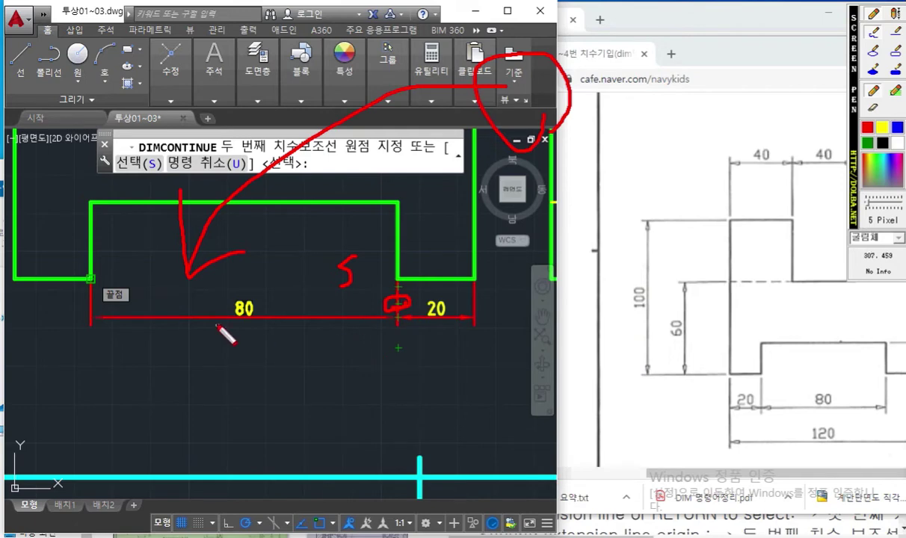
pyautogui.press('Escape')
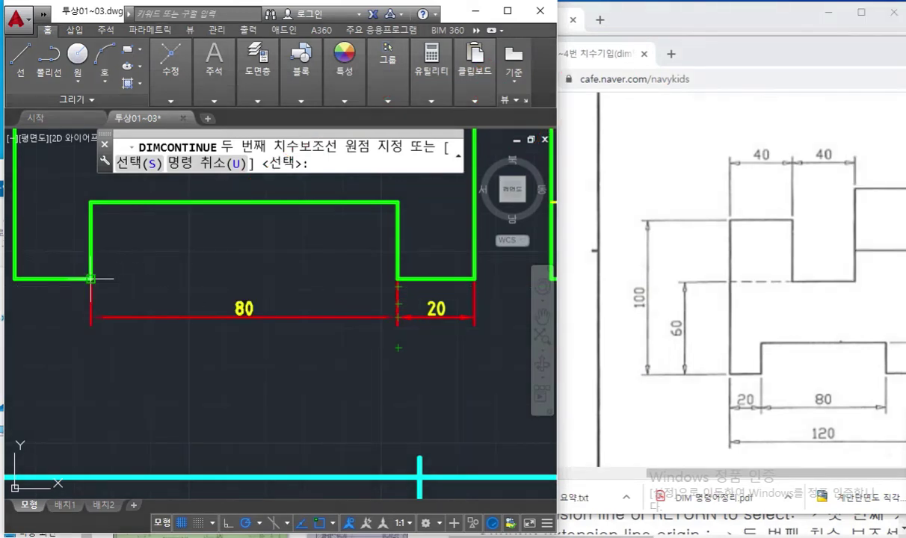
# Continue the dimension across the notch to the left foot's inner bottom corner and finish DIMCONTINUE.
pyautogui.click(90, 279)
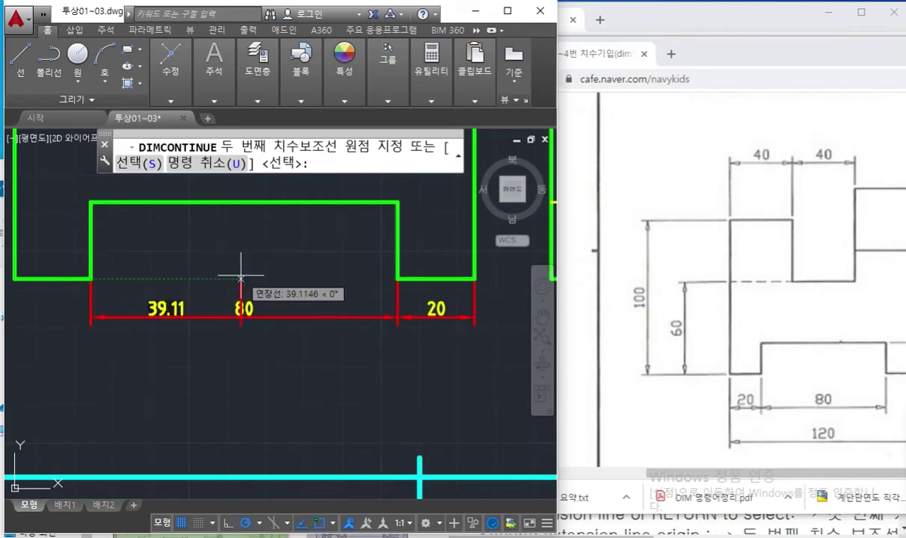
pyautogui.press('Return')
pyautogui.press('Return')
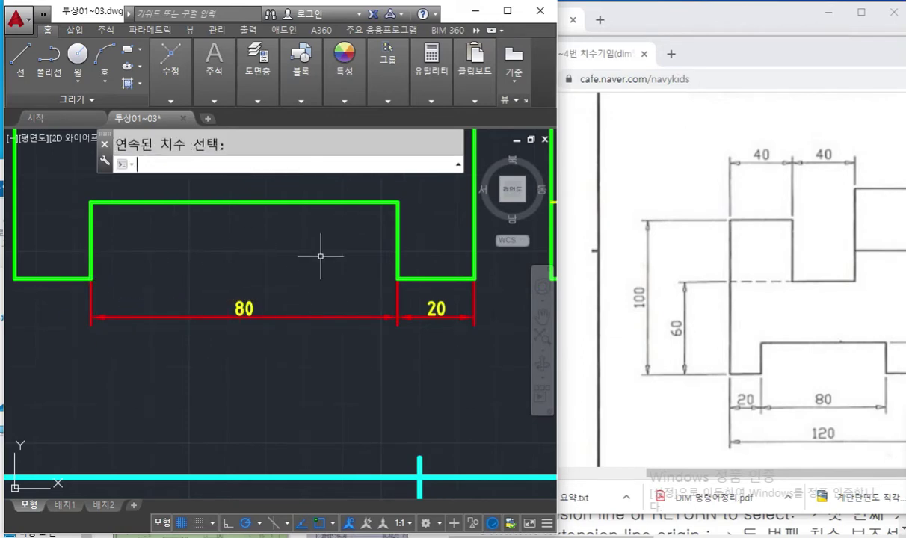
# Cross out the space under the left foot, sketch a red full-width dimension arrow beneath the front view, and clear the markings.
pyautogui.scroll(-2, 314, 258)
pyautogui.moveTo(314, 267)
pyautogui.mouseDown(button='middle')
pyautogui.moveTo(313, 305)
pyautogui.moveTo(308, 290)
pyautogui.mouseUp(button='middle')
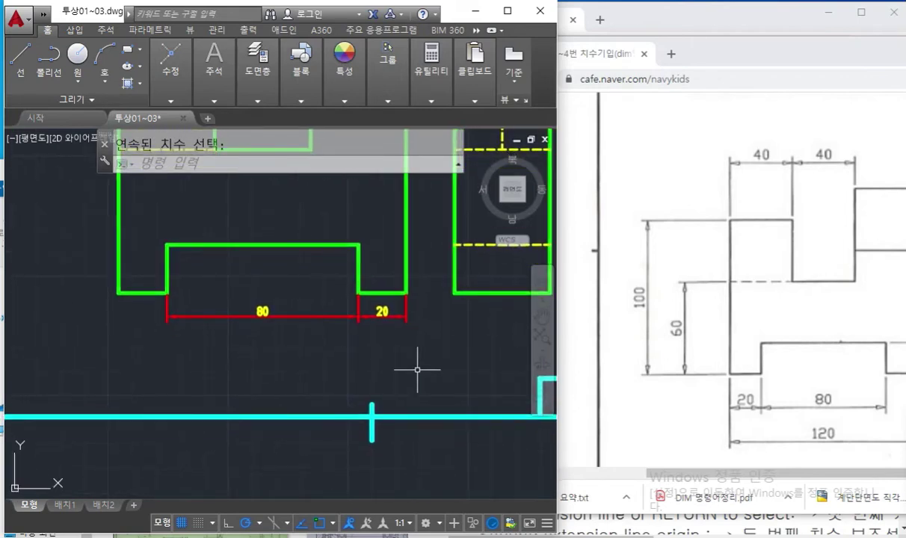
pyautogui.moveTo(142, 302)
pyautogui.mouseDown()
pyautogui.moveTo(125, 329)
pyautogui.moveTo(148, 334)
pyautogui.mouseUp()
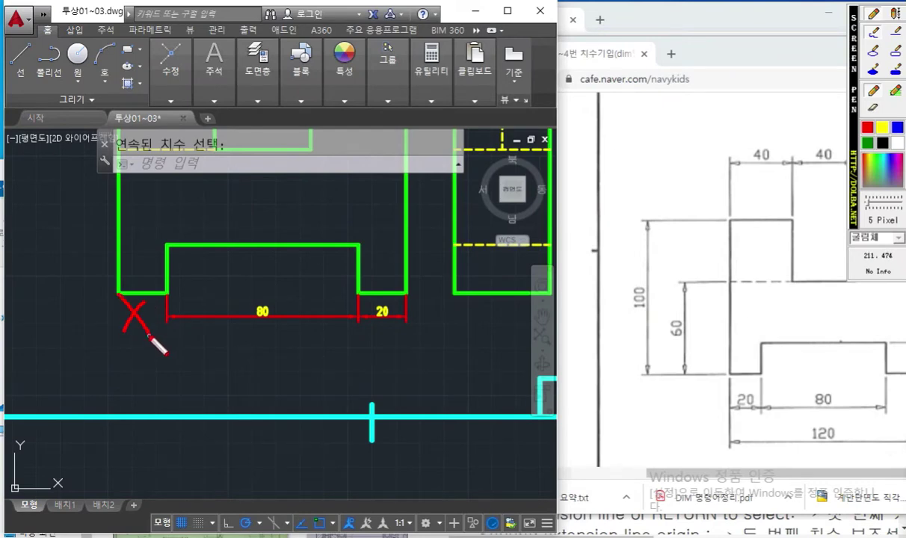
pyautogui.moveTo(406, 228); pyautogui.dragTo(410, 409)
pyautogui.moveTo(112, 245)
pyautogui.mouseDown()
pyautogui.moveTo(118, 387)
pyautogui.moveTo(372, 367)
pyautogui.moveTo(347, 379)
pyautogui.mouseUp()
pyautogui.moveTo(153, 356)
pyautogui.mouseDown()
pyautogui.moveTo(128, 375)
pyautogui.moveTo(139, 386)
pyautogui.mouseUp()
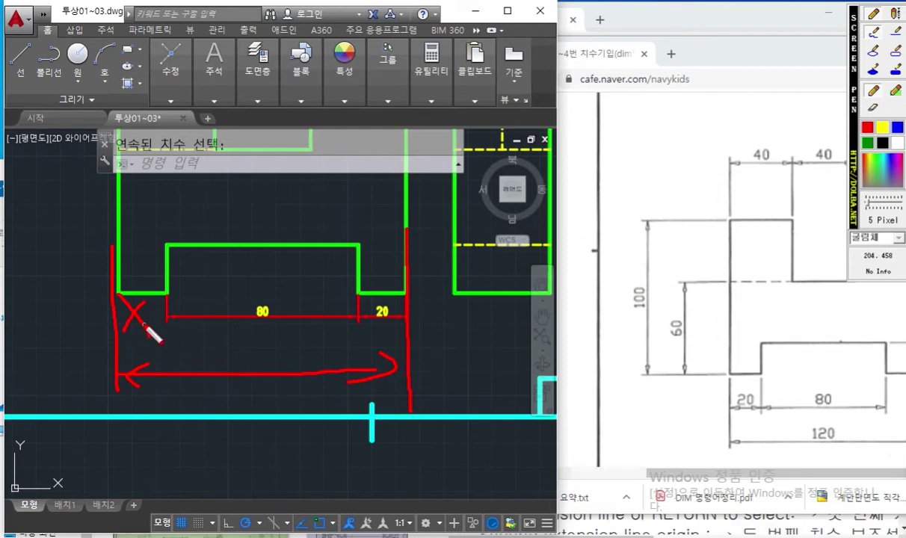
pyautogui.rightClick(424, 348)
# Redraw the full-width dimension arrow in red with a handwritten note, circle the right foot's 20 dimension, and clear the markings.
pyautogui.moveTo(404, 320); pyautogui.dragTo(369, 275, button='middle')
pyautogui.press('F12')
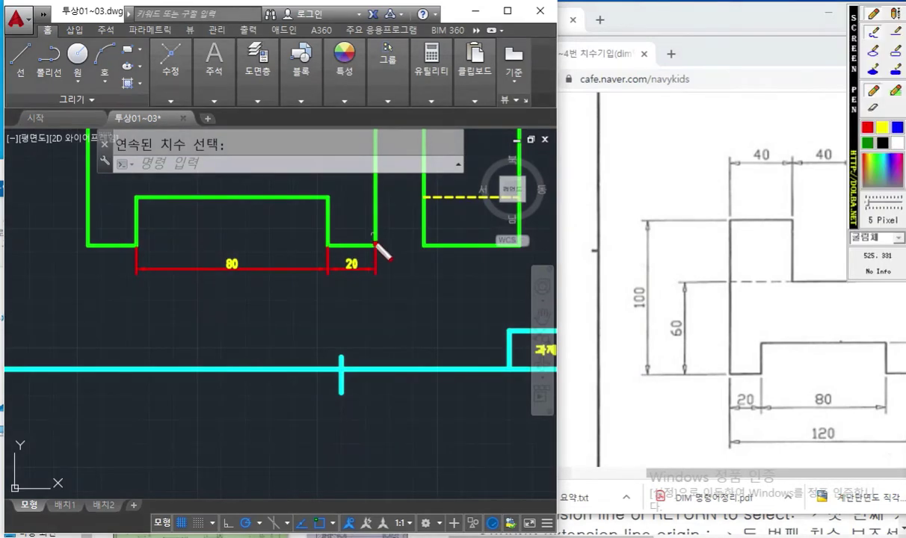
pyautogui.moveTo(374, 225); pyautogui.dragTo(381, 326)
pyautogui.moveTo(88, 243)
pyautogui.mouseDown()
pyautogui.moveTo(88, 323)
pyautogui.moveTo(376, 305)
pyautogui.moveTo(341, 326)
pyautogui.mouseUp()
pyautogui.moveTo(140, 304)
pyautogui.mouseDown()
pyautogui.moveTo(117, 314)
pyautogui.moveTo(150, 324)
pyautogui.mouseUp()
pyautogui.moveTo(238, 324)
pyautogui.mouseDown()
pyautogui.moveTo(240, 343)
pyautogui.moveTo(252, 329)
pyautogui.moveTo(269, 332)
pyautogui.moveTo(271, 356)
pyautogui.moveTo(314, 337)
pyautogui.moveTo(308, 348)
pyautogui.moveTo(328, 352)
pyautogui.mouseUp()
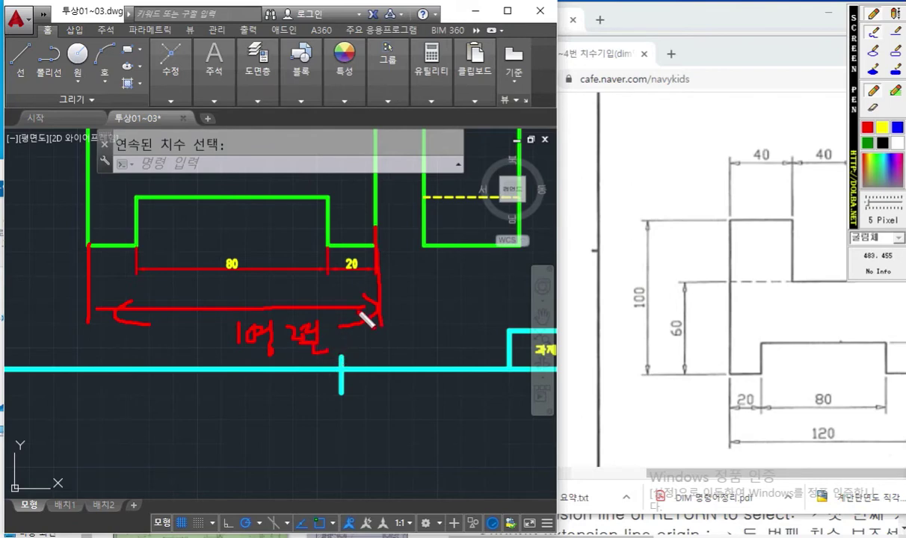
pyautogui.moveTo(343, 253)
pyautogui.mouseDown()
pyautogui.moveTo(364, 282)
pyautogui.moveTo(351, 261)
pyautogui.moveTo(352, 279)
pyautogui.mouseUp()
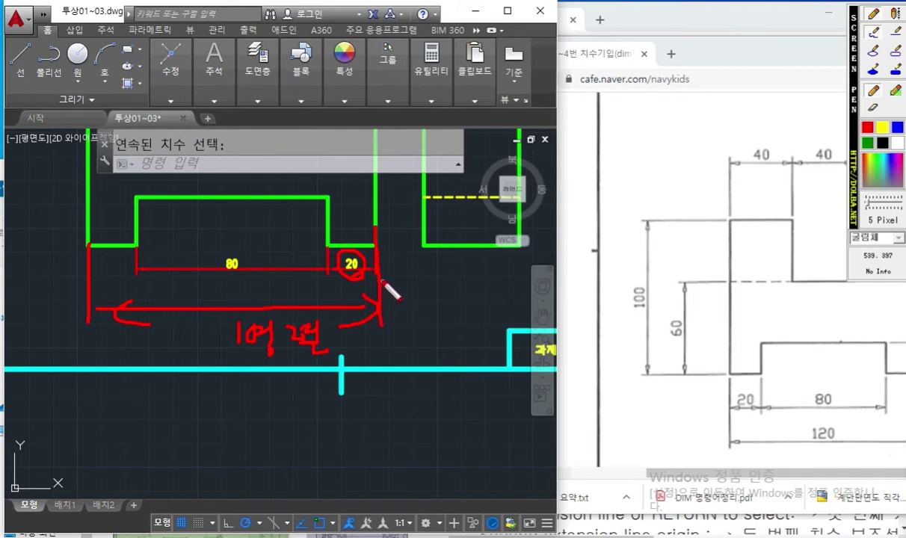
pyautogui.press('Escape')
# Mark the outer extension line of the right foot's dimension as 1 in red, with the notes Dimbase and (S) and an arrow to it.
pyautogui.scroll(2, 367, 288)
pyautogui.moveTo(364, 299); pyautogui.dragTo(433, 310, button='middle')
pyautogui.press('F12')
pyautogui.moveTo(478, 249)
pyautogui.mouseDown()
pyautogui.moveTo(448, 249)
pyautogui.moveTo(459, 236)
pyautogui.moveTo(470, 256)
pyautogui.moveTo(498, 254)
pyautogui.moveTo(515, 272)
pyautogui.mouseUp()
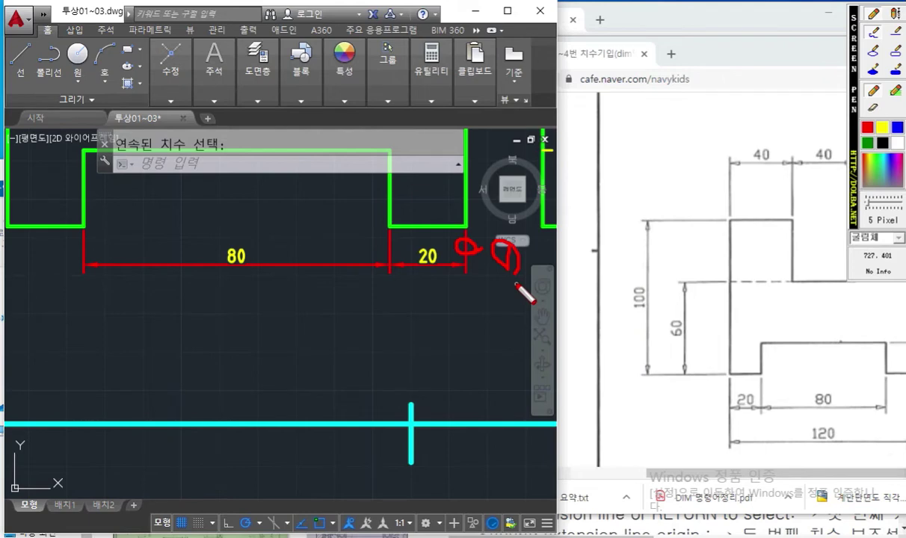
pyautogui.moveTo(276, 150)
pyautogui.mouseDown()
pyautogui.moveTo(278, 186)
pyautogui.moveTo(287, 185)
pyautogui.mouseUp()
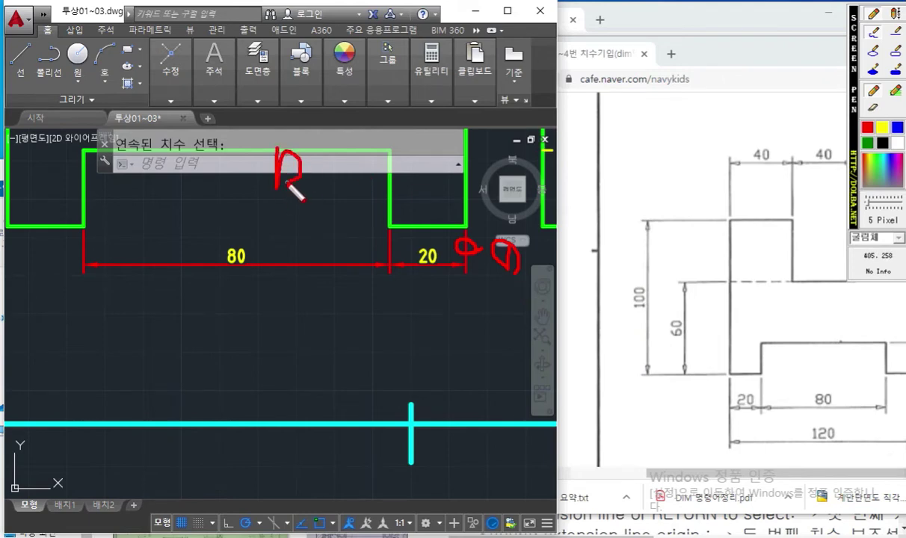
pyautogui.moveTo(318, 154)
pyautogui.mouseDown()
pyautogui.moveTo(316, 187)
pyautogui.moveTo(374, 148)
pyautogui.moveTo(381, 169)
pyautogui.moveTo(411, 174)
pyautogui.moveTo(409, 152)
pyautogui.moveTo(436, 142)
pyautogui.moveTo(427, 166)
pyautogui.moveTo(449, 177)
pyautogui.mouseUp()
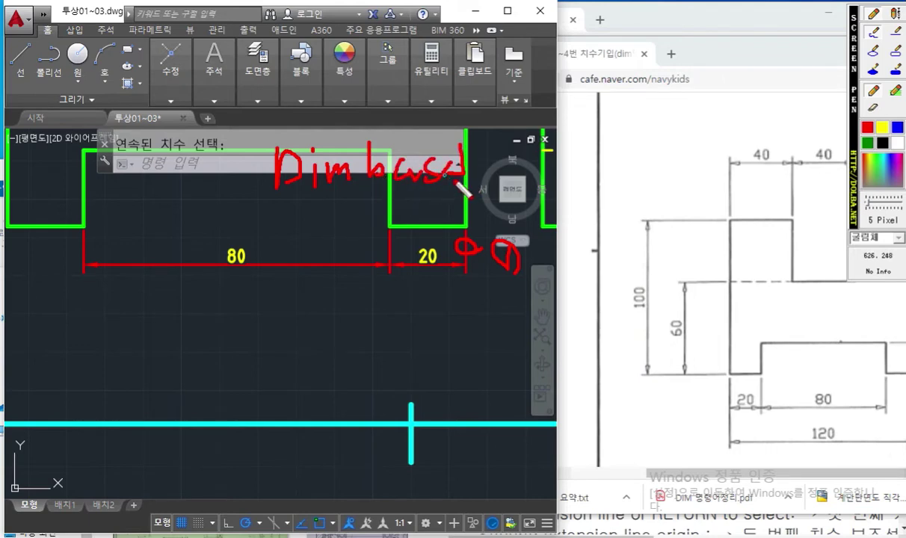
pyautogui.moveTo(321, 195)
pyautogui.mouseDown()
pyautogui.moveTo(302, 217)
pyautogui.moveTo(341, 217)
pyautogui.mouseUp()
pyautogui.moveTo(292, 200); pyautogui.dragTo(290, 225)
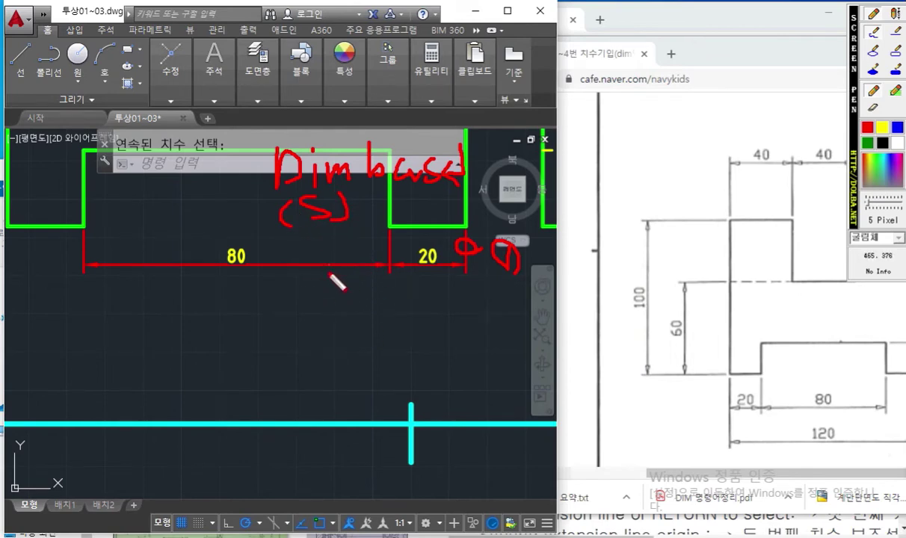
pyautogui.moveTo(361, 209); pyautogui.dragTo(453, 229)
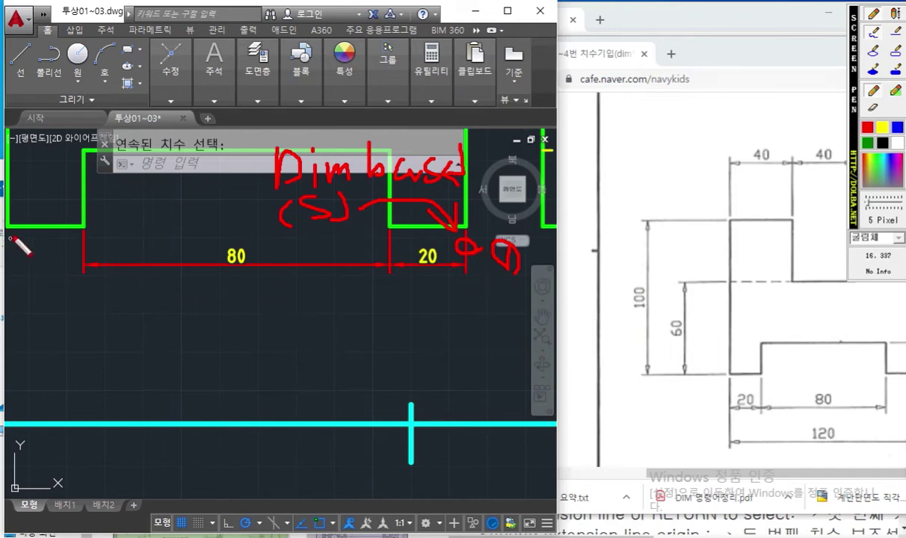
# Circle the left foot's outer bottom corner as 2, sketch the overall dimension between both marked points, and clear the markings.
pyautogui.moveTo(8, 227); pyautogui.dragTo(23, 234)
pyautogui.moveTo(26, 198); pyautogui.dragTo(52, 203)
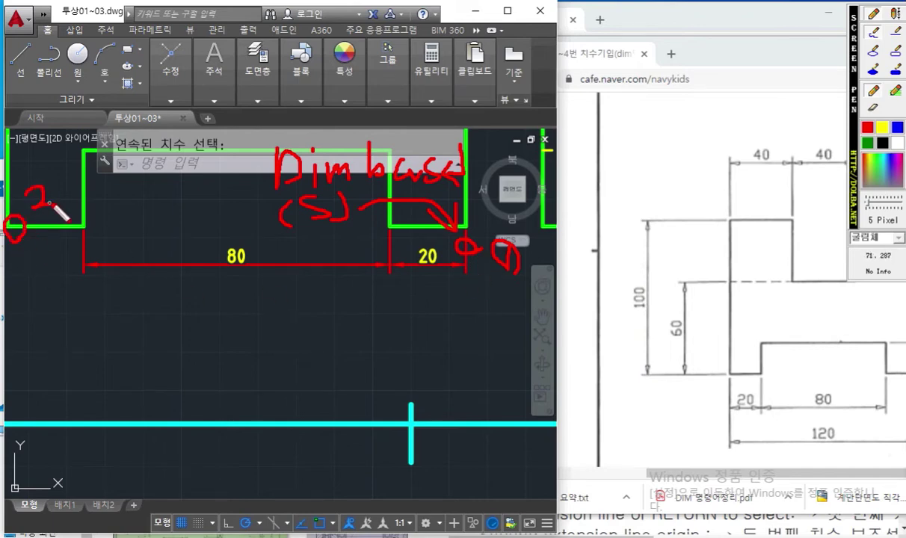
pyautogui.moveTo(17, 233)
pyautogui.mouseDown()
pyautogui.moveTo(17, 361)
pyautogui.moveTo(179, 344)
pyautogui.moveTo(457, 344)
pyautogui.mouseUp()
pyautogui.moveTo(462, 239); pyautogui.dragTo(471, 350)
pyautogui.moveTo(431, 323)
pyautogui.mouseDown()
pyautogui.moveTo(441, 333)
pyautogui.moveTo(432, 365)
pyautogui.mouseUp()
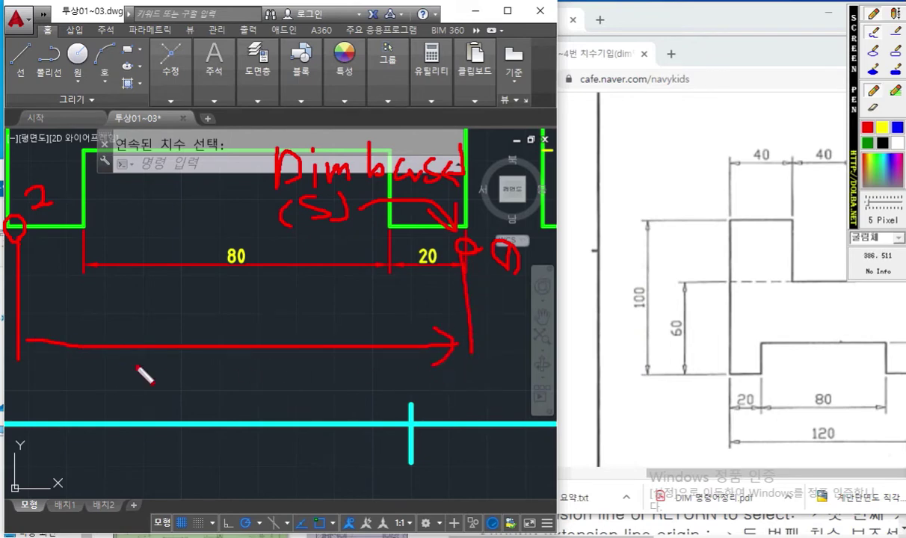
pyautogui.moveTo(44, 318); pyautogui.dragTo(71, 367)
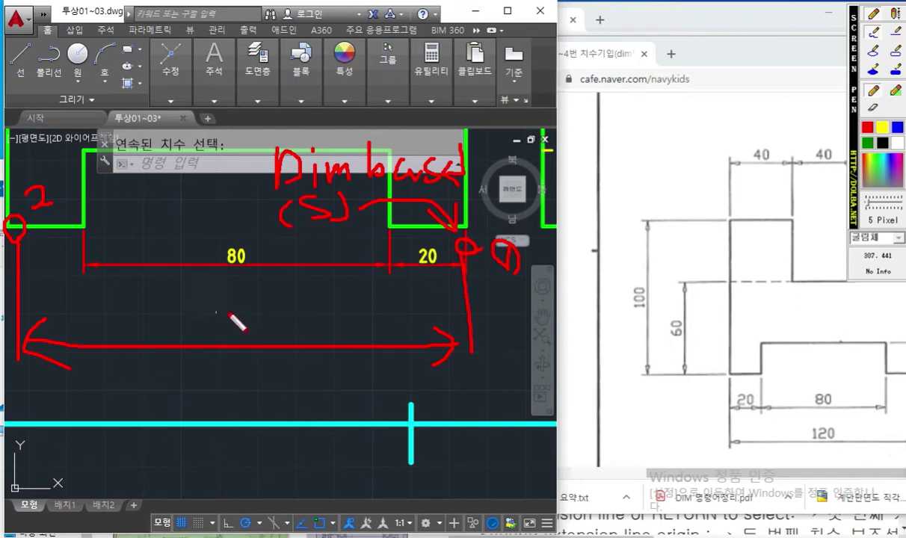
pyautogui.press('Escape')
# Start DIMBASELINE and use its Select option to pick the outer extension line of the right foot's dimension as the base.
pyautogui.moveTo(271, 303); pyautogui.dragTo(259, 310, button='middle')
pyautogui.scroll(-2, 259, 310)
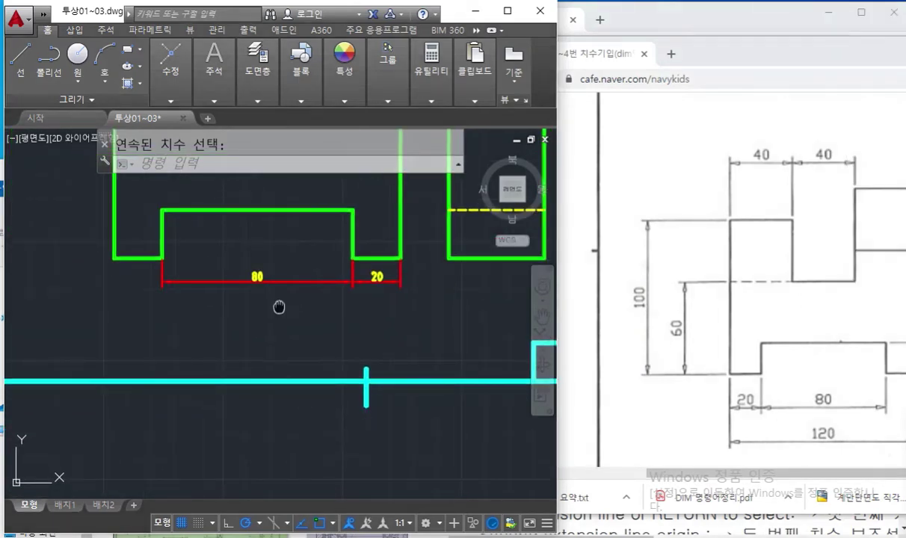
pyautogui.write('dimba')
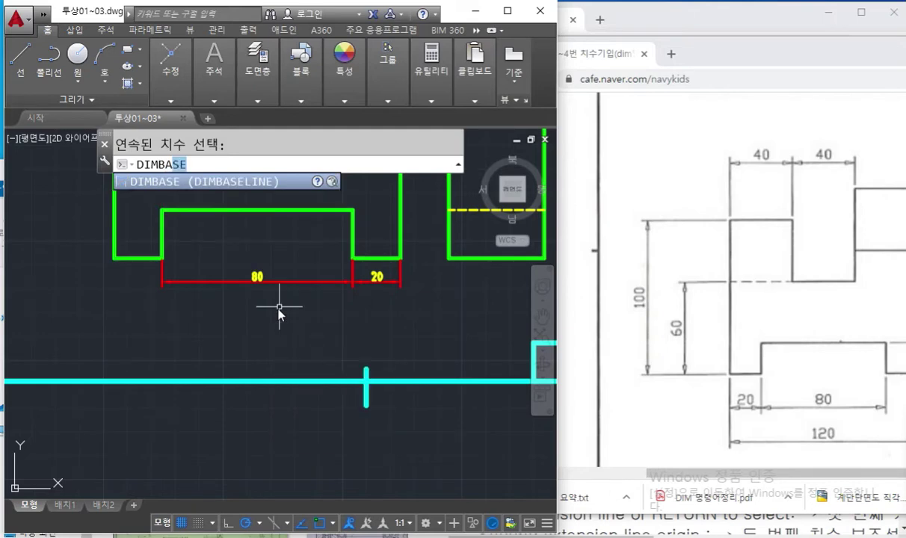
pyautogui.press('Return')
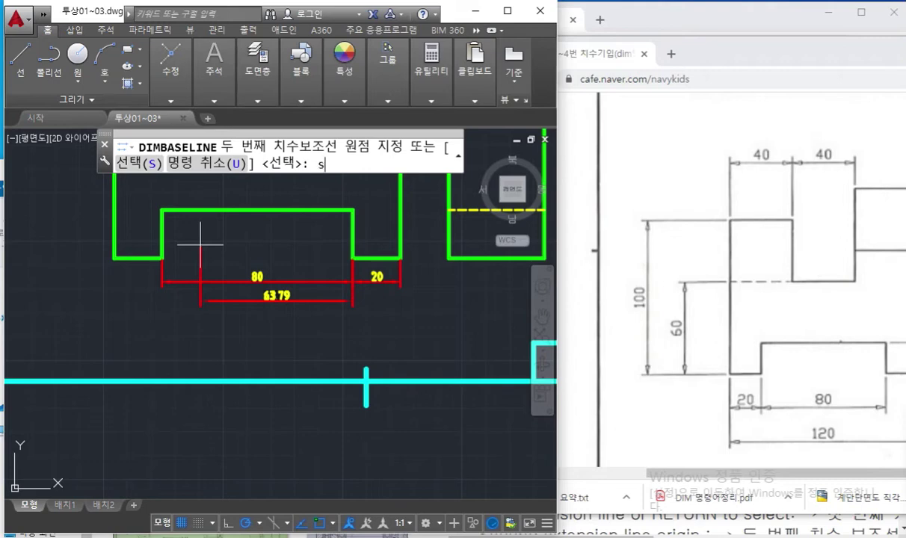
pyautogui.press('Return')
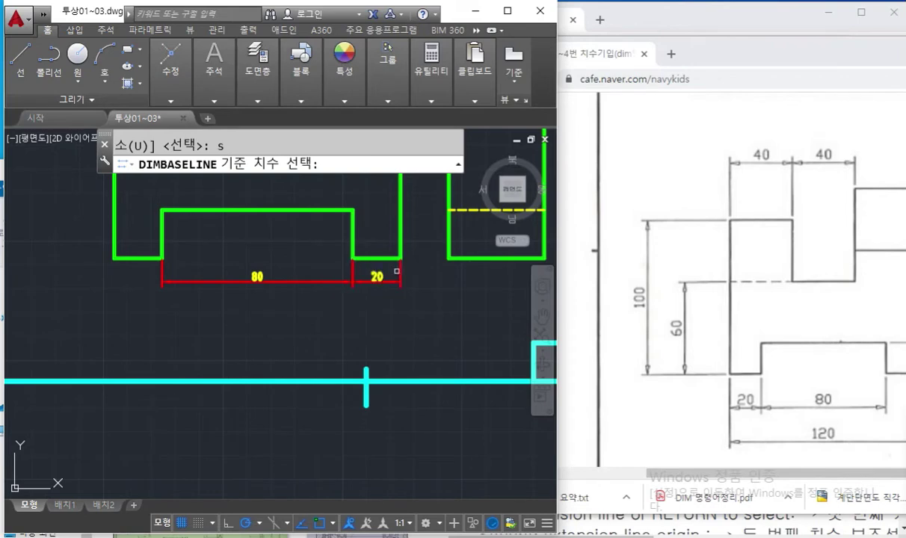
pyautogui.scroll(2, 399, 274)
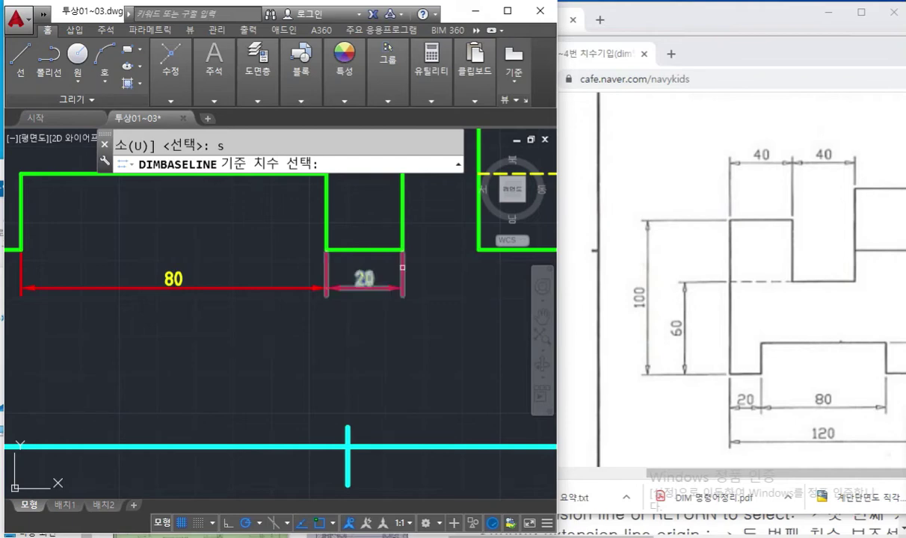
pyautogui.click(403, 274)
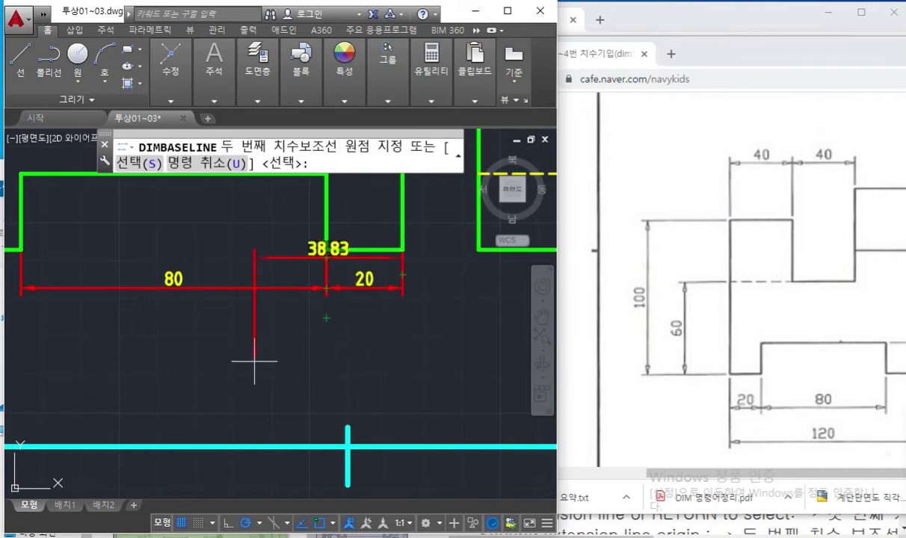
# Place the baseline dimension to the left foot's outer bottom corner and finish DIMBASELINE.
pyautogui.scroll(-3, 254, 361)
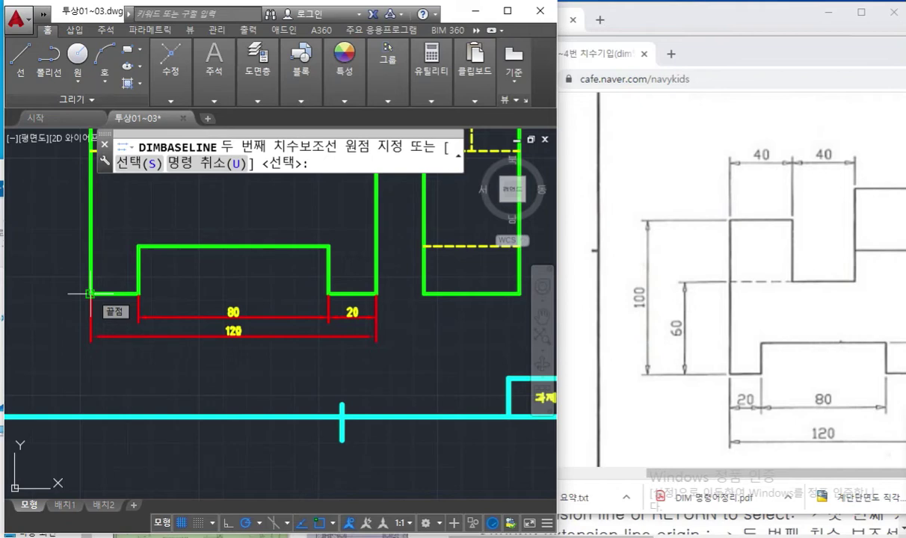
pyautogui.click(90, 294)
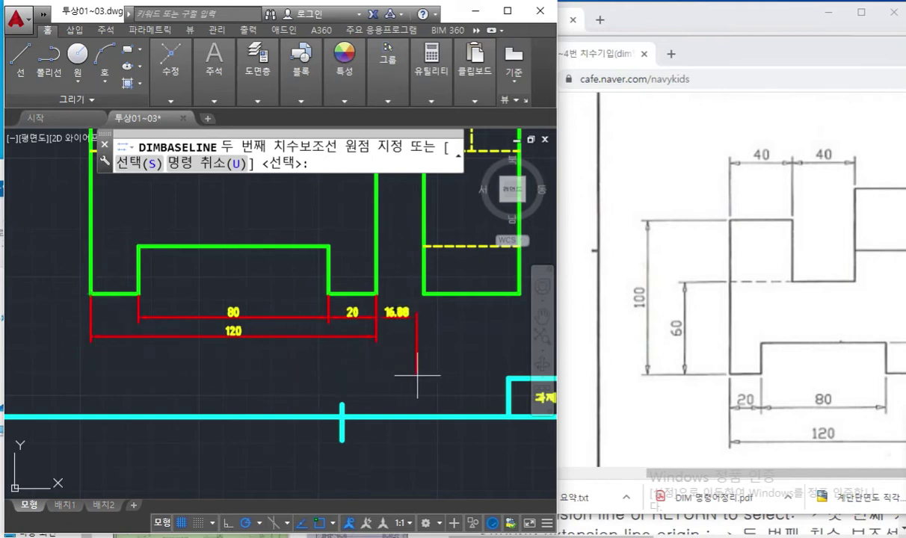
pyautogui.press('Return')
pyautogui.press('Return')
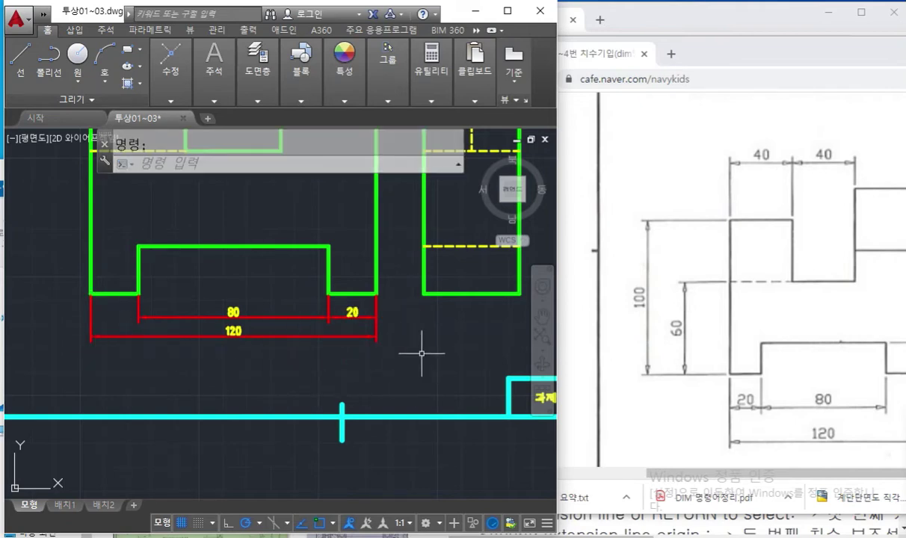
# Add a vertical linear dimension between the two stacked dimension lines, placed outside the front view's right foot.
pyautogui.moveTo(421, 352); pyautogui.dragTo(418, 340, button='middle')
pyautogui.scroll(4, 386, 303)
pyautogui.press('Return')
pyautogui.press('Escape')
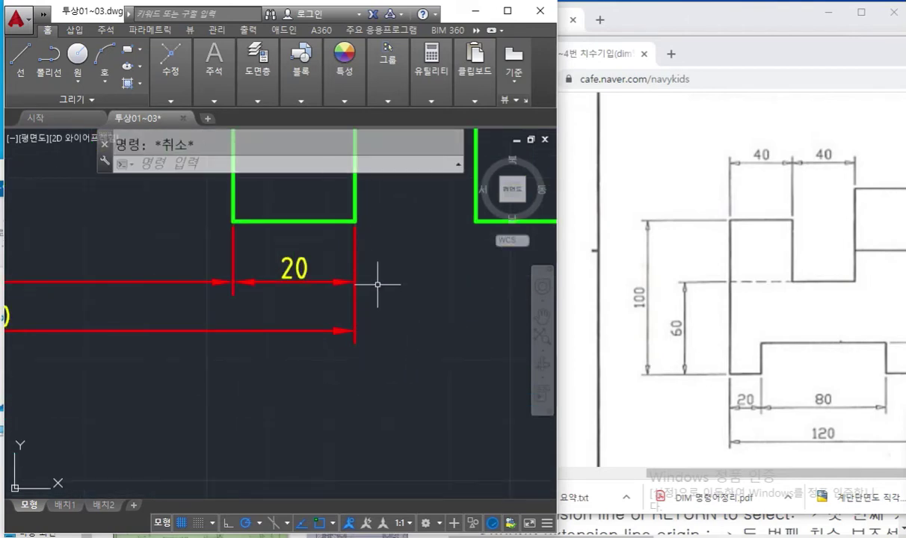
pyautogui.write('DIML')
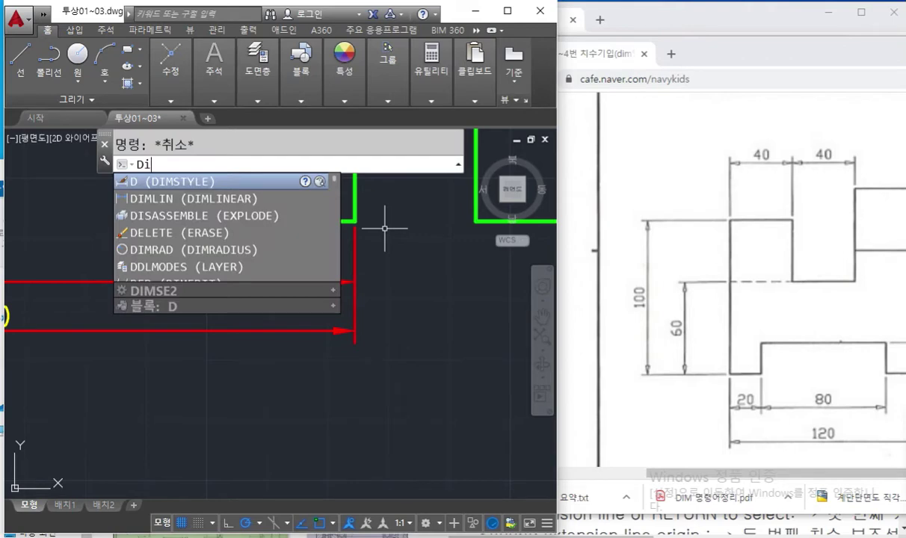
pyautogui.press('Return')
pyautogui.click(355, 282)
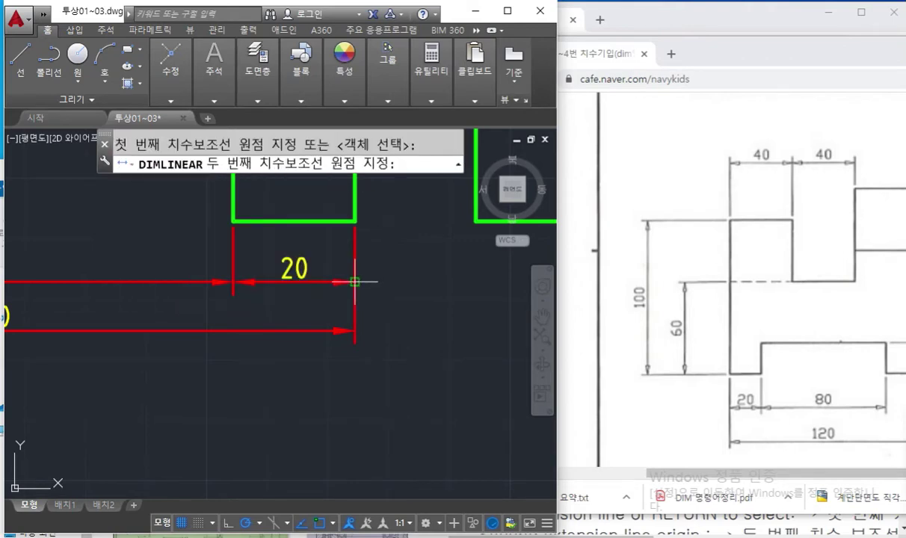
pyautogui.click(355, 331)
pyautogui.click(418, 306)
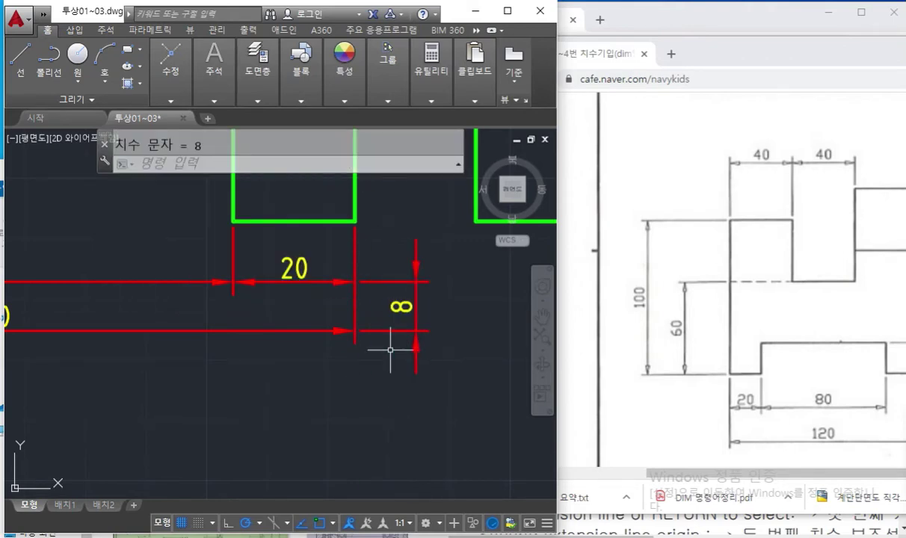
# Circle the dimension between the stacked dimension lines in red, draw strokes radiating from it, and clear the markings.
pyautogui.scroll(-3, 381, 336)
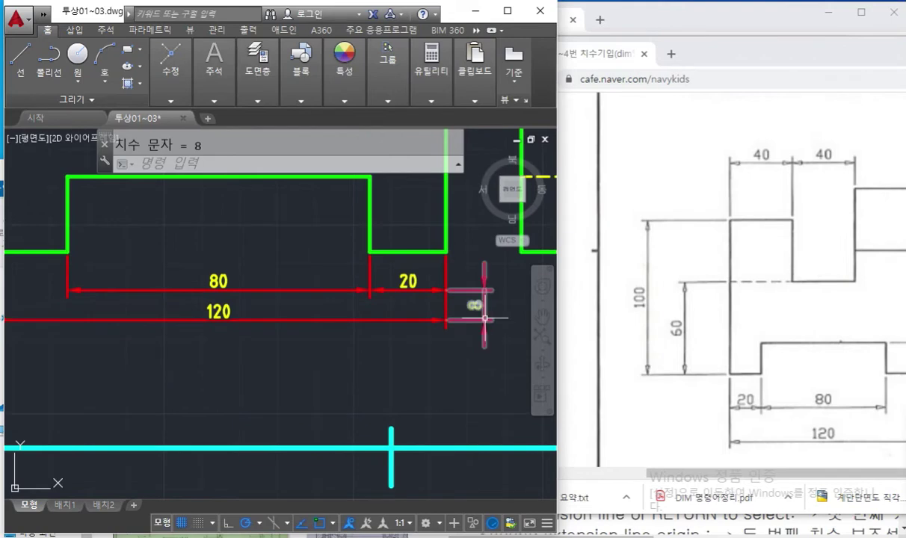
pyautogui.hotkey('ctrl', '2')
pyautogui.moveTo(502, 306)
pyautogui.mouseDown()
pyautogui.moveTo(474, 285)
pyautogui.moveTo(501, 326)
pyautogui.mouseUp()
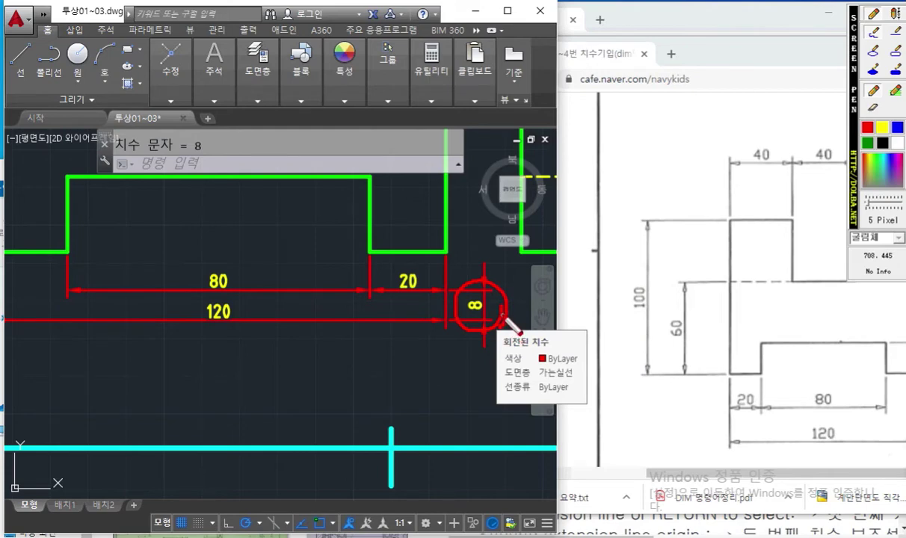
pyautogui.moveTo(586, 213)
pyautogui.mouseDown()
pyautogui.moveTo(496, 289)
pyautogui.moveTo(558, 277)
pyautogui.mouseUp()
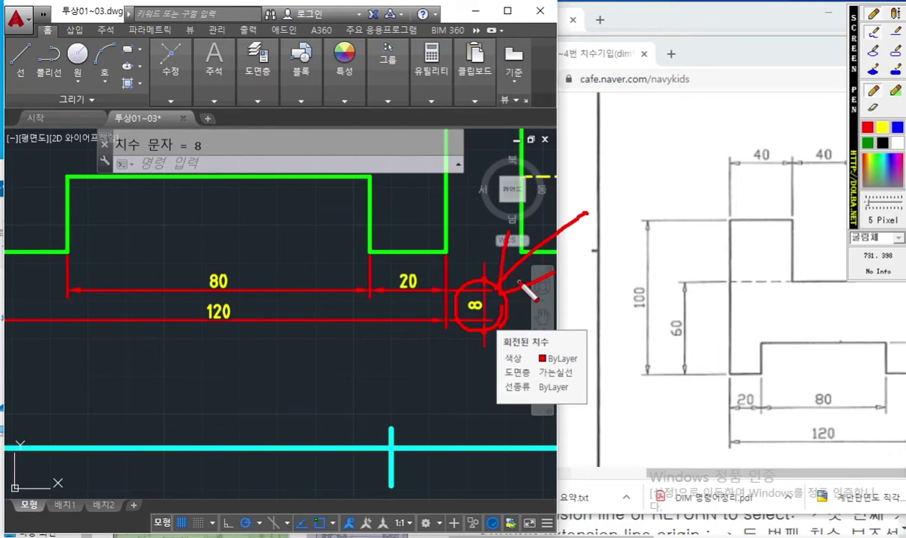
pyautogui.press('Escape')
# Open the line settings of dimension style ISO-25 for modification, underline the baseline spacing in red and write 8 over its value.
pyautogui.scroll(2, 224, 247)
pyautogui.write('d')
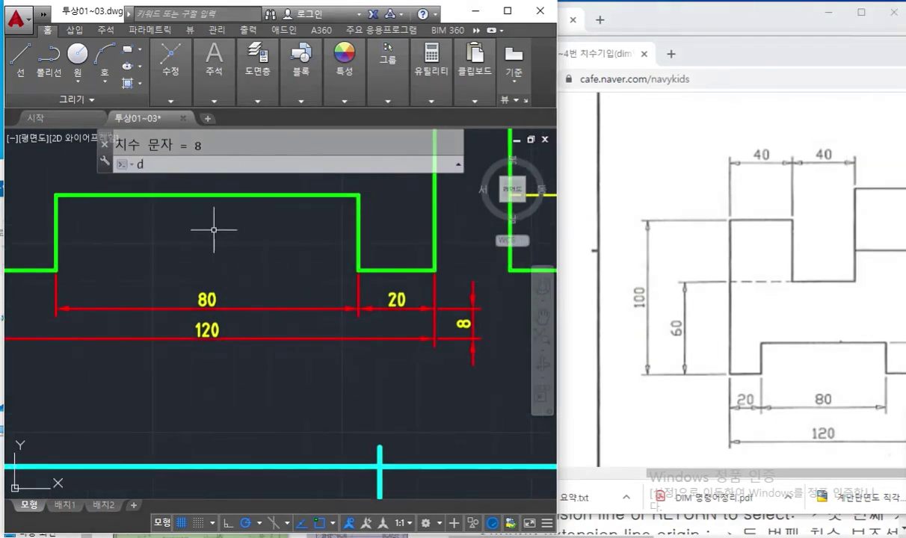
pyautogui.press('Return')
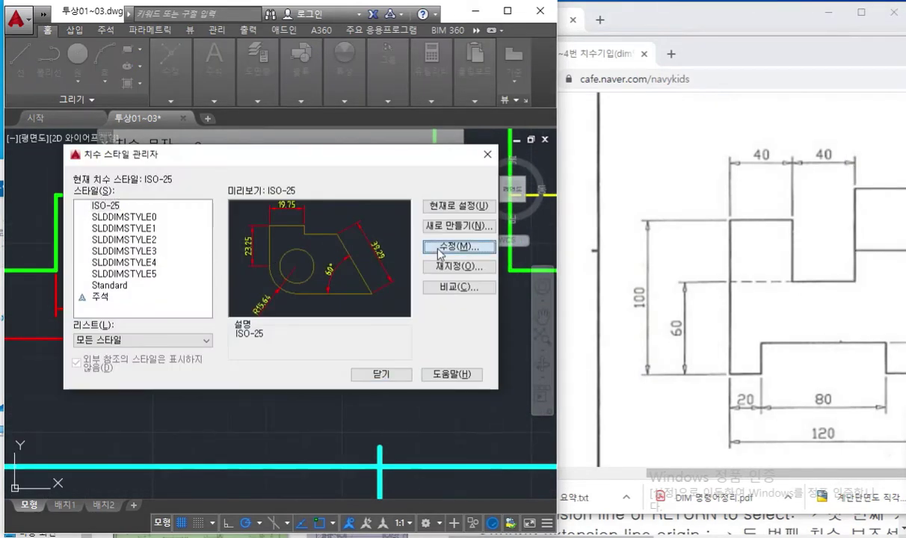
pyautogui.click(440, 246)
pyautogui.moveTo(503, 165); pyautogui.dragTo(325, 171)
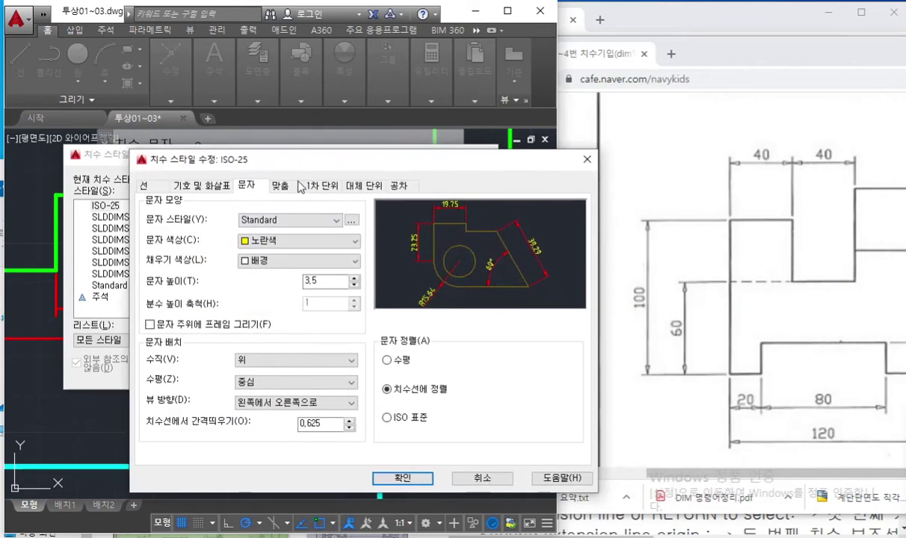
pyautogui.click(143, 185)
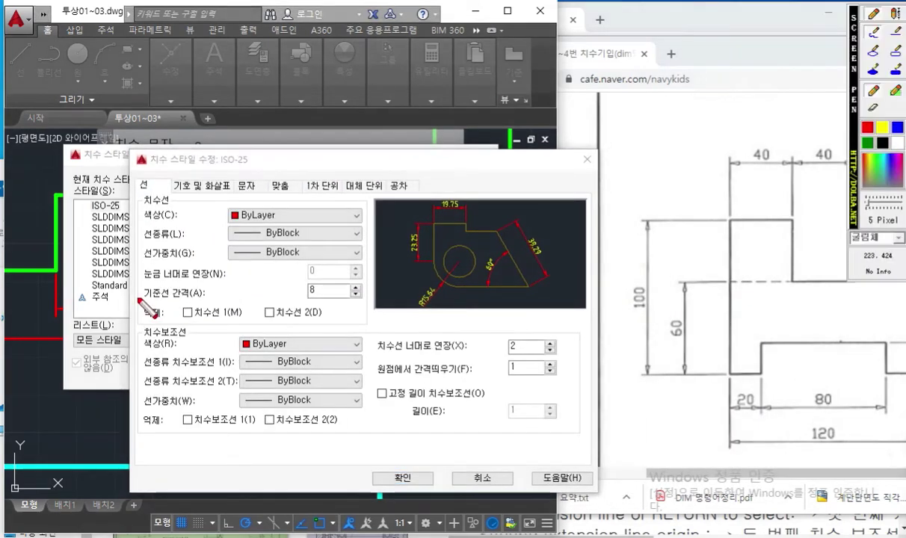
pyautogui.moveTo(128, 302); pyautogui.dragTo(355, 304)
pyautogui.moveTo(312, 278)
pyautogui.mouseDown()
pyautogui.moveTo(334, 287)
pyautogui.moveTo(329, 307)
pyautogui.moveTo(326, 298)
pyautogui.mouseUp()
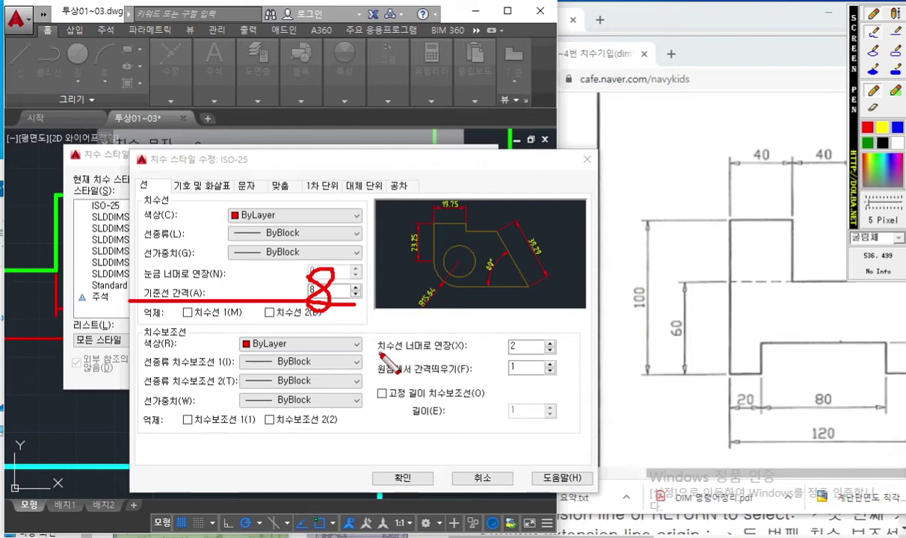
# Clear the red markings and cancel out of the ISO-25 dimension style settings.
pyautogui.press('Escape')
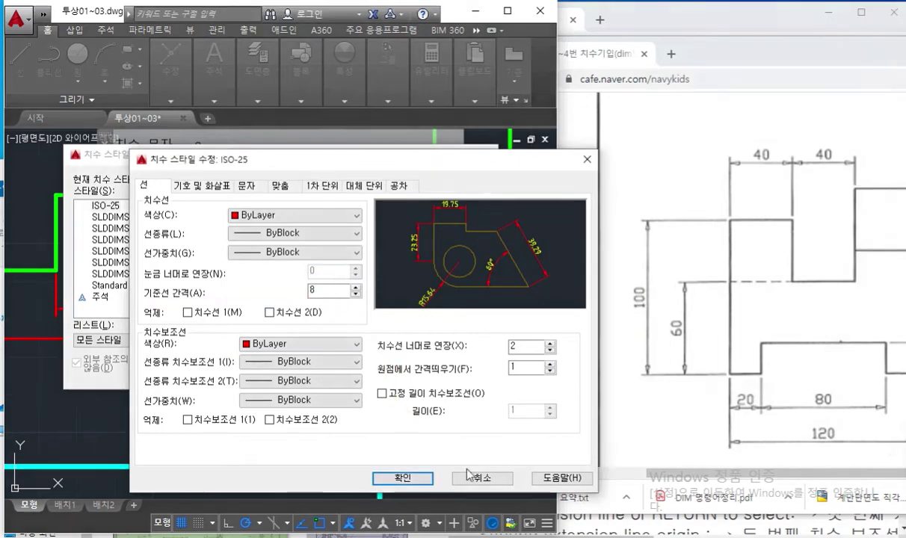
pyautogui.click(483, 478)
pyautogui.click(383, 373)
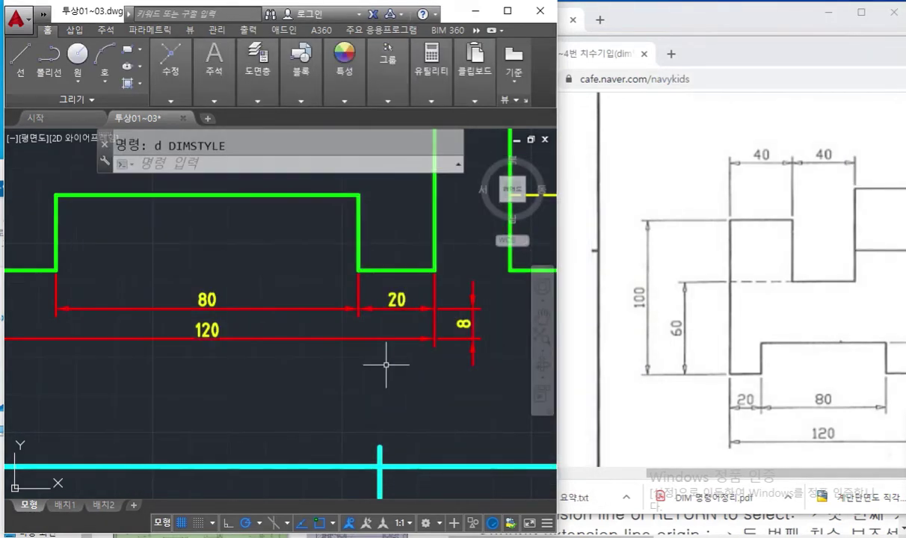
# Mark the two stacked dimension lines and circle the vertical dimension between them in red, and clear the markings.
pyautogui.moveTo(473, 345)
pyautogui.mouseDown()
pyautogui.moveTo(463, 295)
pyautogui.moveTo(473, 364)
pyautogui.mouseUp()
pyautogui.moveTo(303, 308); pyautogui.dragTo(447, 305)
pyautogui.moveTo(259, 346); pyautogui.dragTo(463, 342)
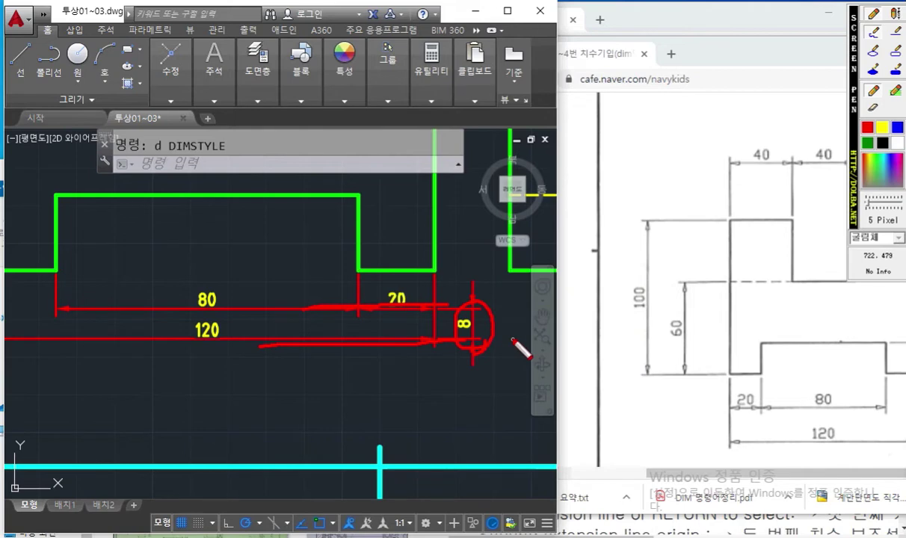
pyautogui.press('Escape')
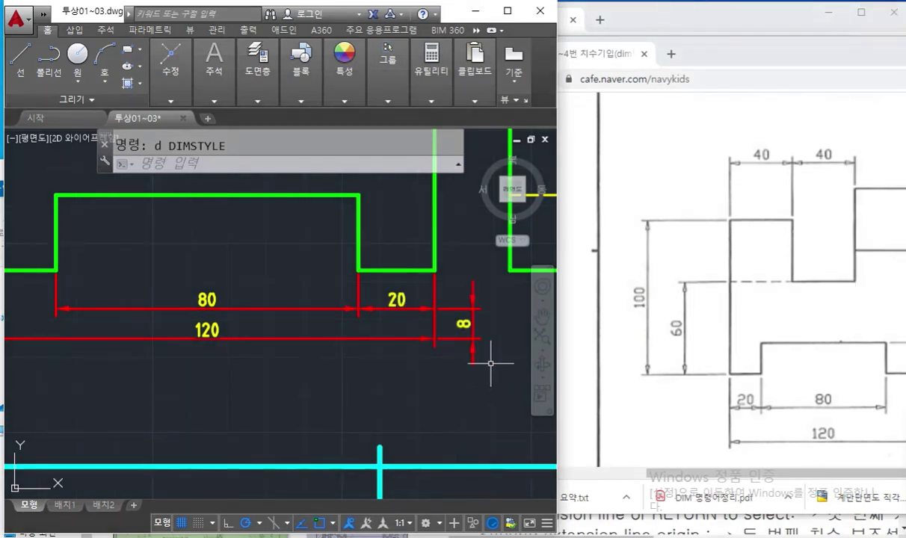
# Erase the vertical dimension between the two stacked dimension lines outside the front view's right foot.
pyautogui.write('e')
pyautogui.press('Return')
pyautogui.click(487, 368)
pyautogui.click(456, 276)
pyautogui.press('Return')
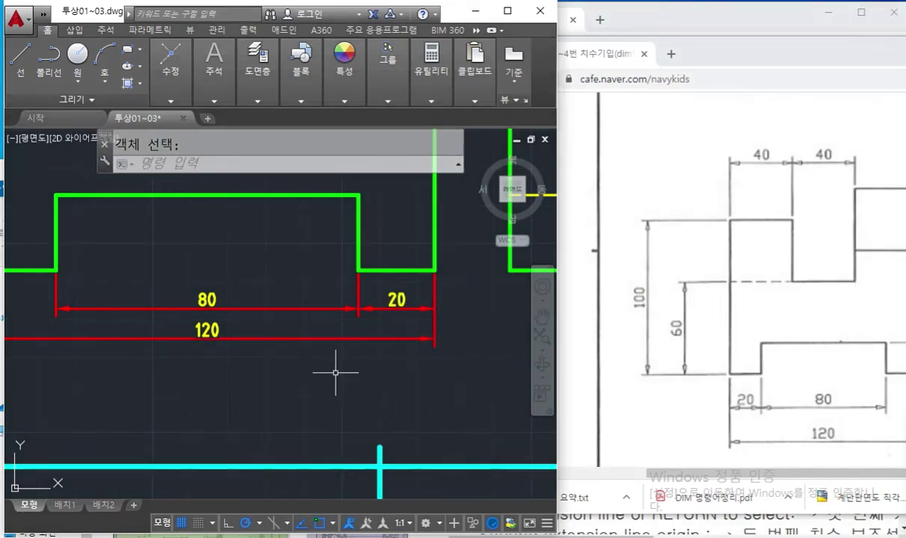
# Draw a red arrow pointing left below the front view's dimensions and one pointing up inside the view, and clear both.
pyautogui.moveTo(335, 370); pyautogui.dragTo(380, 399, button='middle')
pyautogui.moveTo(329, 224); pyautogui.dragTo(349, 281, button='middle')
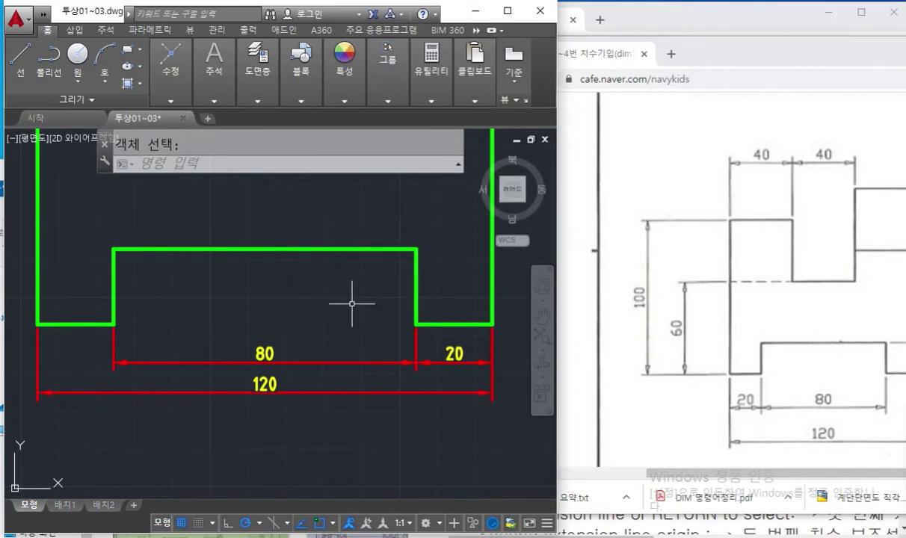
pyautogui.scroll(-2, 314, 307)
pyautogui.moveTo(316, 313); pyautogui.dragTo(303, 307, button='middle')
pyautogui.press('F12')
pyautogui.moveTo(359, 382)
pyautogui.mouseDown()
pyautogui.moveTo(233, 384)
pyautogui.moveTo(271, 408)
pyautogui.mouseUp()
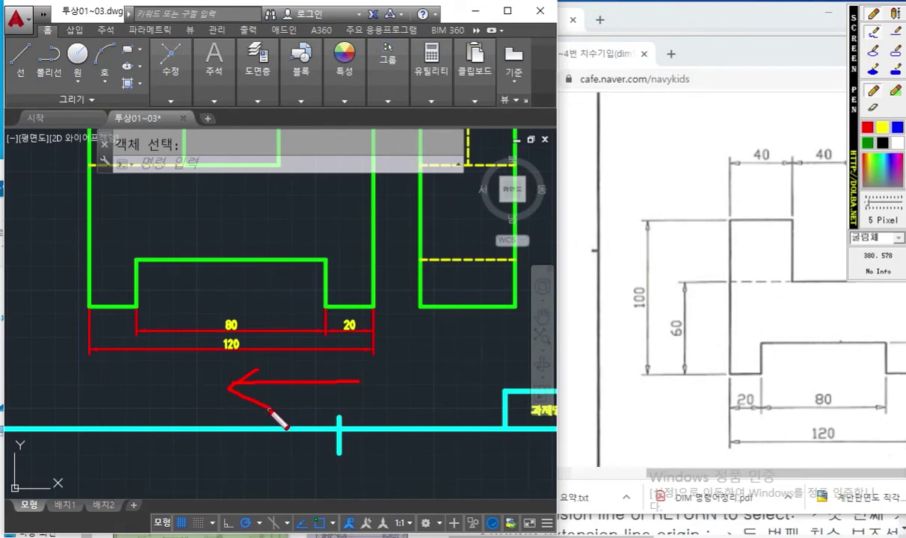
pyautogui.moveTo(292, 301)
pyautogui.mouseDown()
pyautogui.moveTo(292, 228)
pyautogui.moveTo(264, 247)
pyautogui.mouseUp()
pyautogui.moveTo(301, 222); pyautogui.dragTo(317, 240)
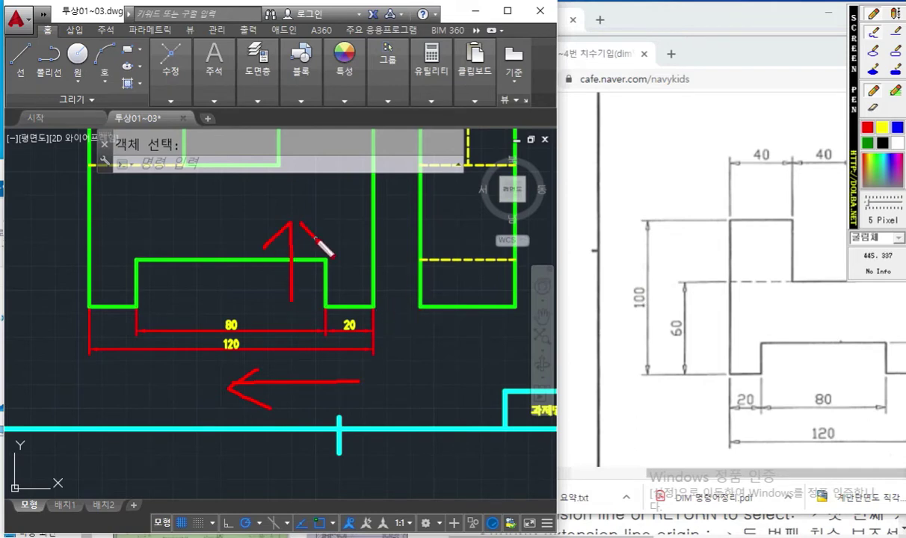
pyautogui.press('Escape')
# Circle the 20, 80 and 120 vertical dimensions in the reference drawing and the gap between the front and side views in red.
pyautogui.scroll(-4, 330, 212)
pyautogui.moveTo(331, 218); pyautogui.dragTo(289, 301, button='middle')
pyautogui.moveTo(331, 270); pyautogui.dragTo(332, 289, button='middle')
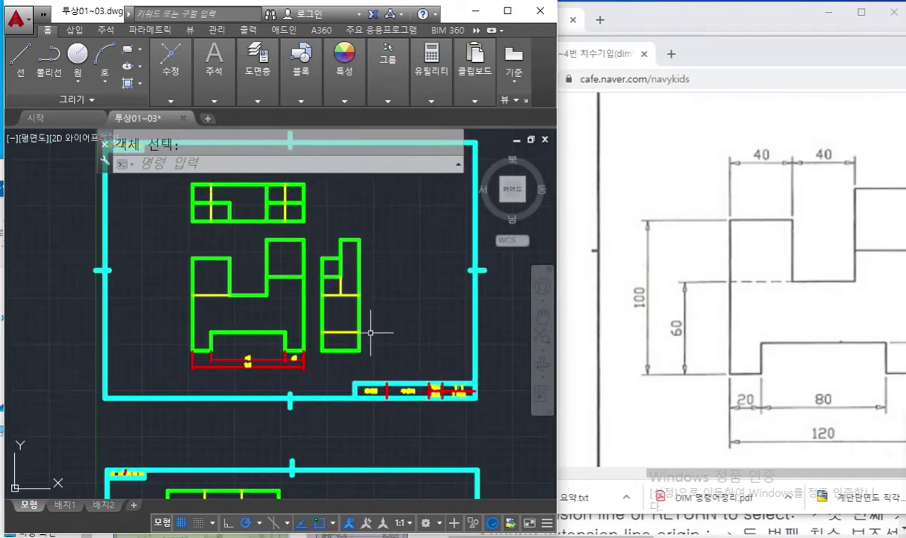
pyautogui.moveTo(732, 476); pyautogui.dragTo(840, 476)
pyautogui.press('F12')
pyautogui.moveTo(889, 376)
pyautogui.mouseDown()
pyautogui.moveTo(793, 379)
pyautogui.moveTo(895, 256)
pyautogui.moveTo(862, 412)
pyautogui.mouseUp()
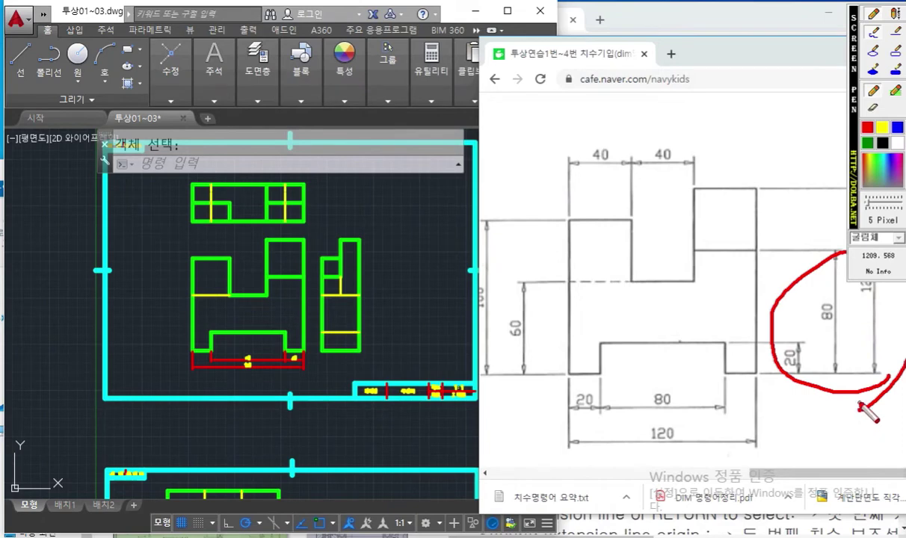
pyautogui.moveTo(745, 377)
pyautogui.mouseDown()
pyautogui.moveTo(745, 345)
pyautogui.moveTo(755, 365)
pyautogui.moveTo(781, 347)
pyautogui.moveTo(791, 374)
pyautogui.mouseUp()
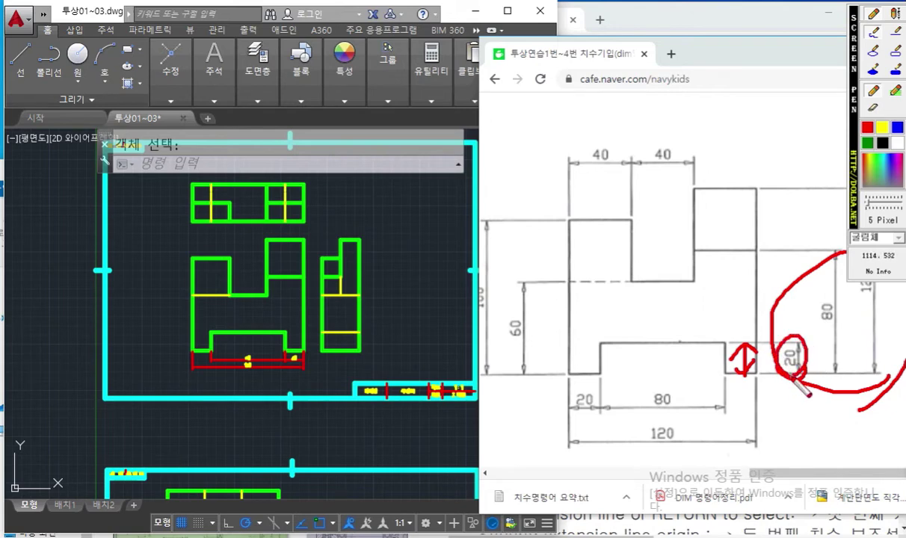
pyautogui.moveTo(837, 295)
pyautogui.mouseDown()
pyautogui.moveTo(835, 334)
pyautogui.moveTo(839, 324)
pyautogui.mouseUp()
pyautogui.moveTo(881, 298)
pyautogui.mouseDown()
pyautogui.moveTo(833, 256)
pyautogui.moveTo(879, 310)
pyautogui.mouseUp()
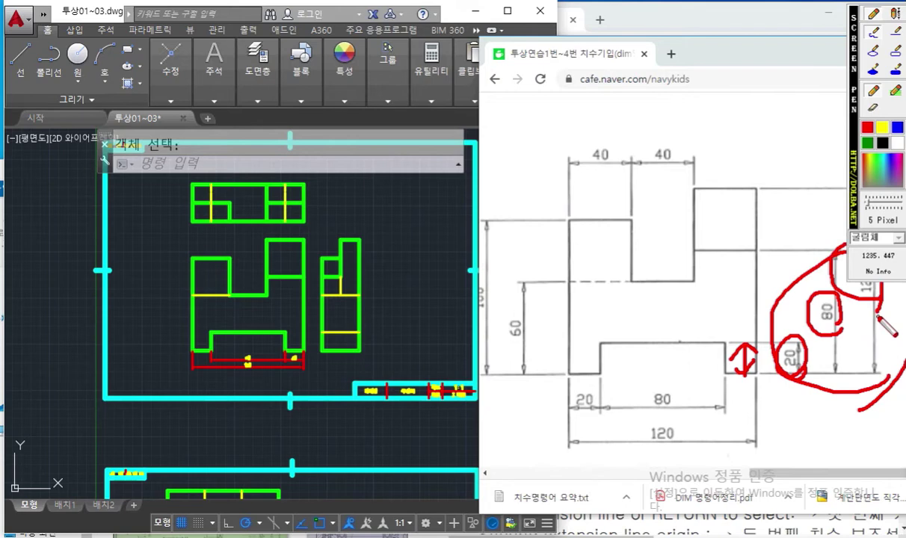
pyautogui.moveTo(324, 285)
pyautogui.mouseDown()
pyautogui.moveTo(311, 313)
pyautogui.moveTo(302, 269)
pyautogui.moveTo(317, 292)
pyautogui.moveTo(311, 303)
pyautogui.mouseUp()
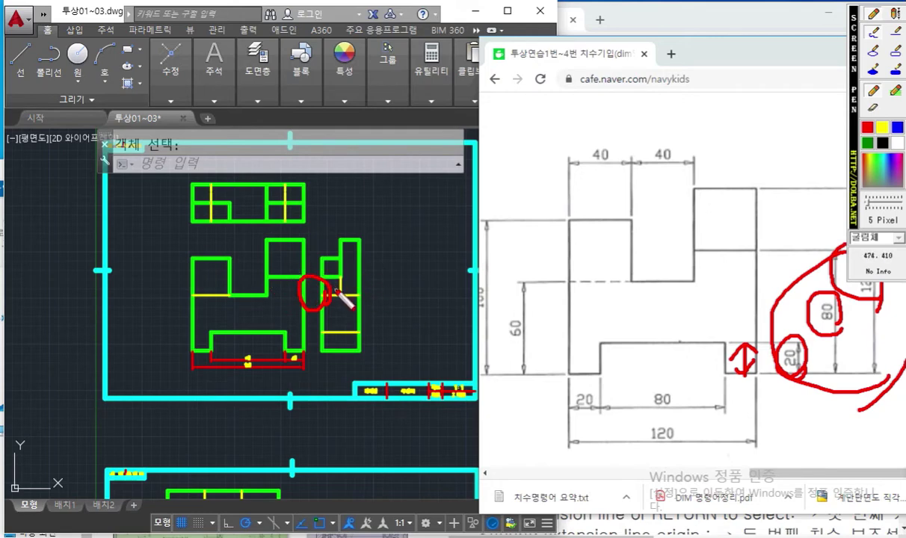
# Clear the red markings and maximize the AutoCAD window.
pyautogui.press('Escape')
pyautogui.click(376, 227)
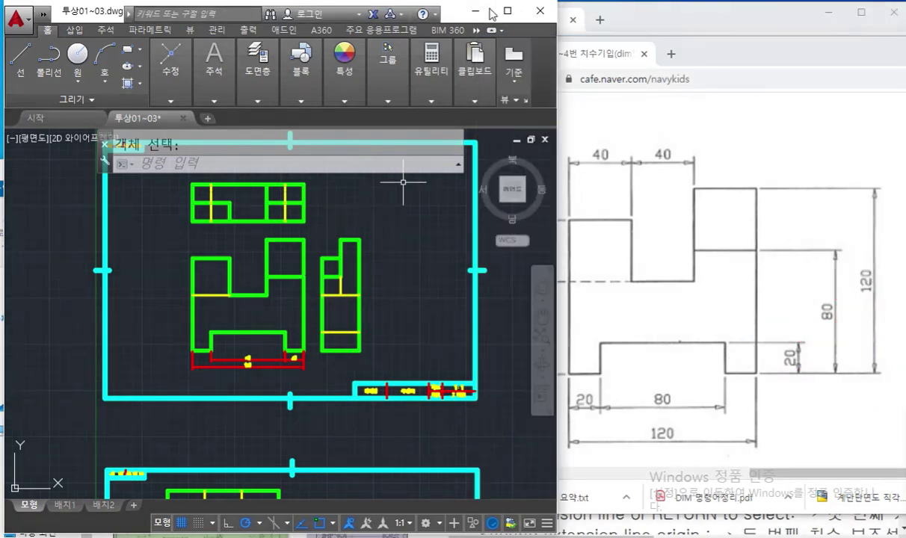
pyautogui.click(508, 13)
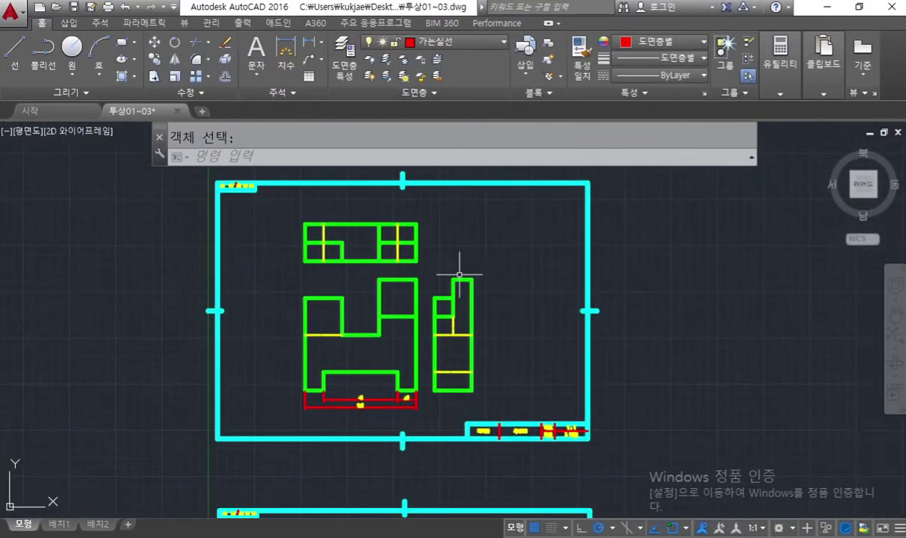
# Preview a linear dimension between opposite corners of the drawing border to check its width, and cancel the placement.
pyautogui.click(306, 54)
pyautogui.click(217, 438)
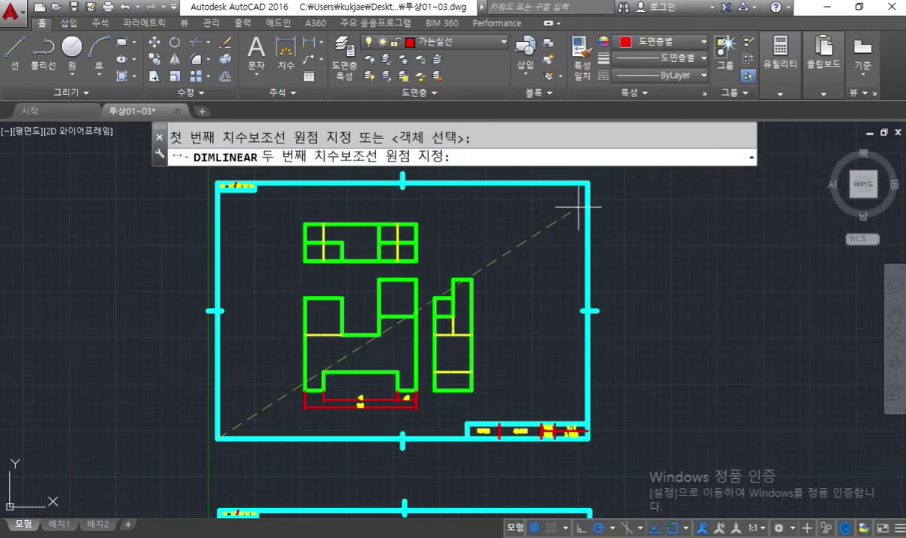
pyautogui.click(588, 182)
pyautogui.moveTo(465, 229); pyautogui.dragTo(499, 339, button='middle')
pyautogui.scroll(6, 465, 234)
pyautogui.scroll(-4, 421, 299)
pyautogui.scroll(-2, 421, 300)
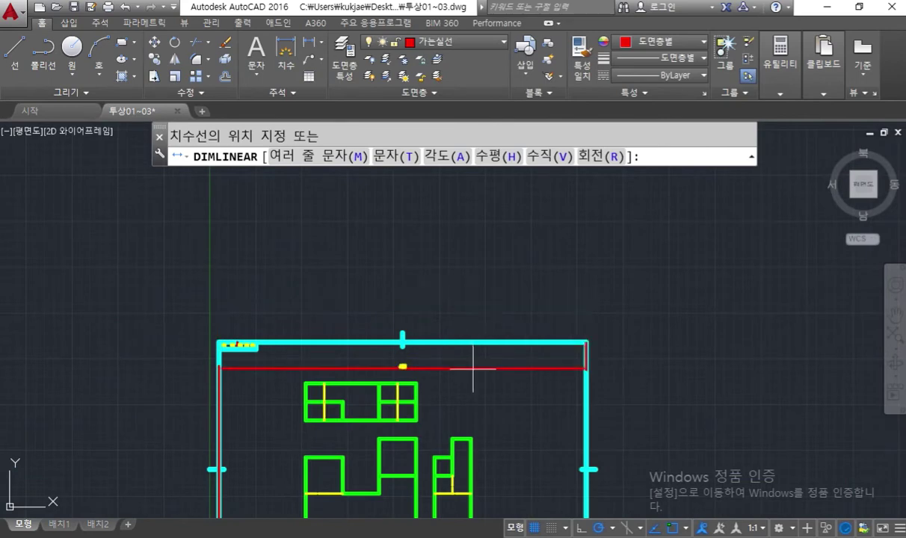
pyautogui.press('Escape')
# Circle the side view in red, draw an arrow to its right with the distance 40, and clear the markings.
pyautogui.moveTo(469, 390); pyautogui.dragTo(438, 279, button='middle')
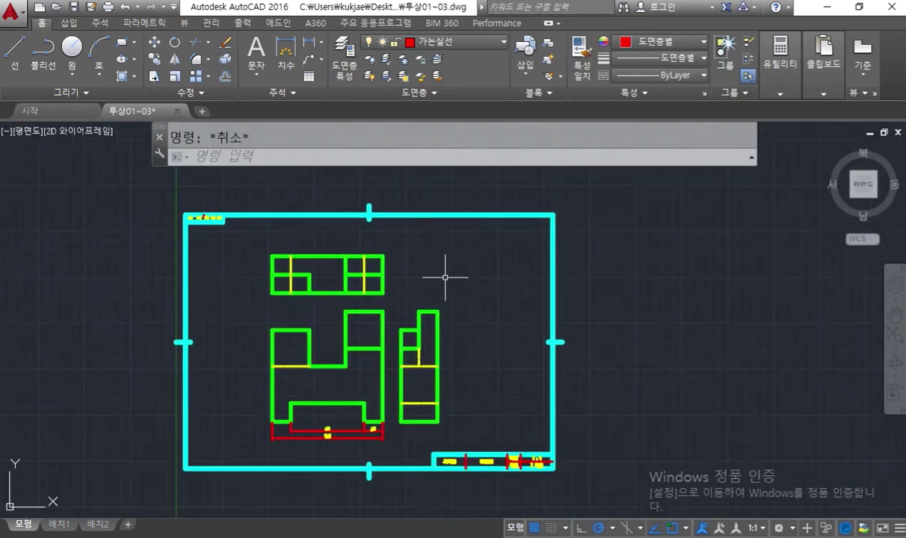
pyautogui.scroll(2, 407, 376)
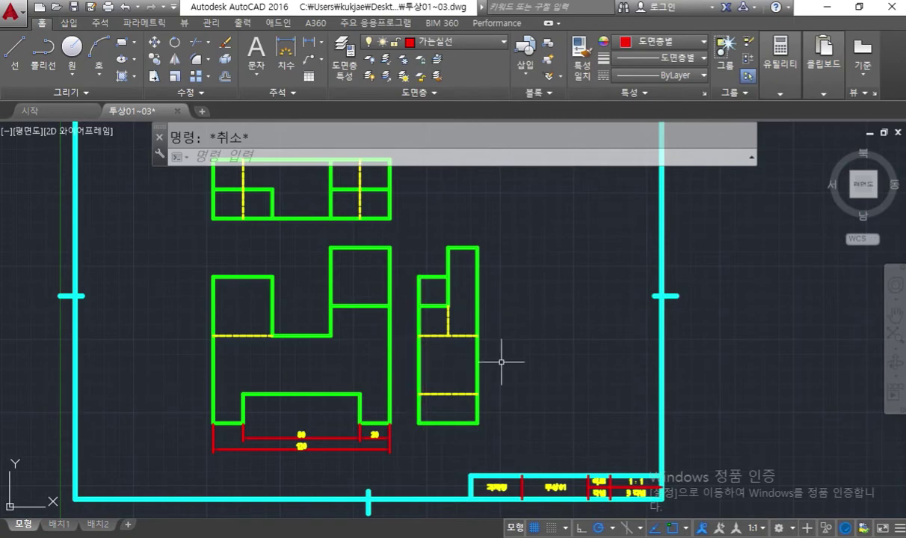
pyautogui.press('F12')
pyautogui.moveTo(523, 435)
pyautogui.mouseDown()
pyautogui.moveTo(408, 419)
pyautogui.moveTo(485, 238)
pyautogui.moveTo(500, 432)
pyautogui.mouseUp()
pyautogui.moveTo(507, 348); pyautogui.dragTo(610, 344)
pyautogui.moveTo(570, 327)
pyautogui.mouseDown()
pyautogui.moveTo(591, 398)
pyautogui.moveTo(582, 413)
pyautogui.moveTo(616, 399)
pyautogui.moveTo(607, 410)
pyautogui.mouseUp()
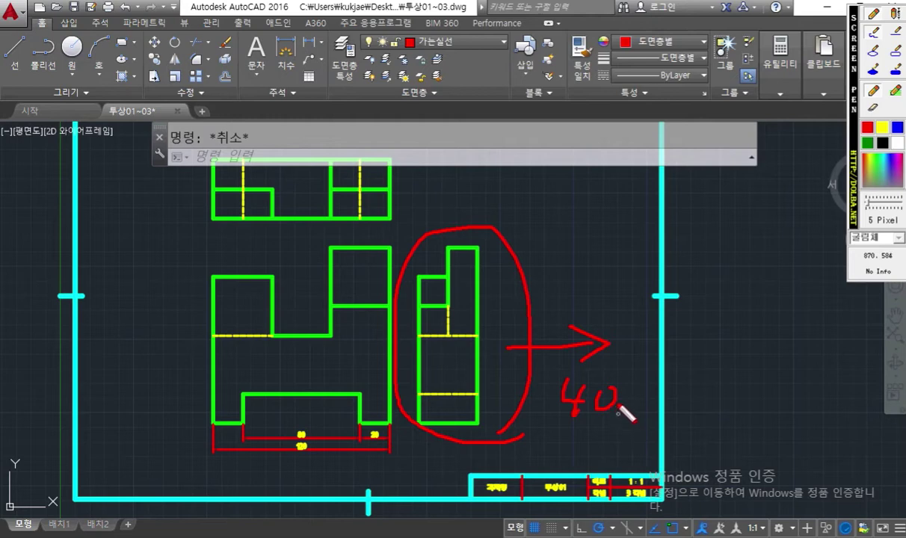
pyautogui.press('Escape')
# Move the whole side view 40 horizontally to the right, away from the front view.
pyautogui.moveTo(513, 331); pyautogui.dragTo(468, 345, button='middle')
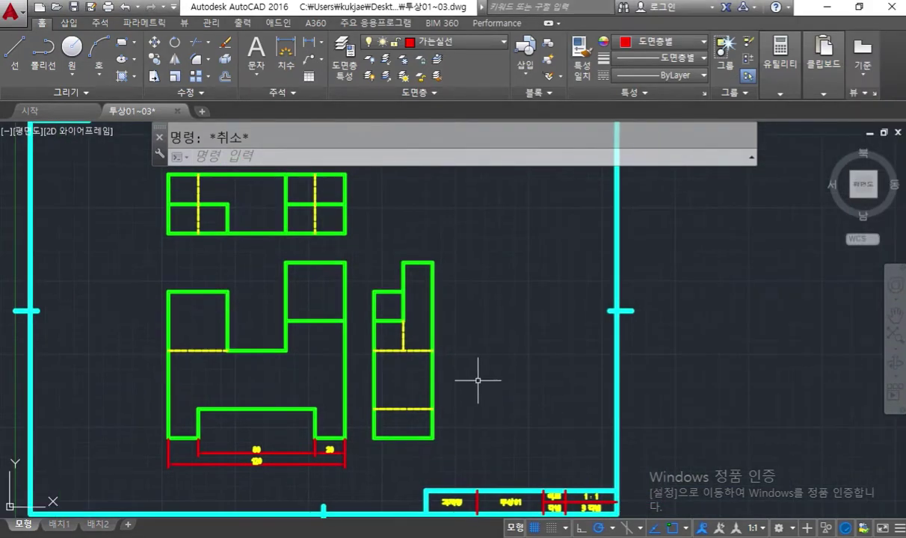
pyautogui.write('m')
pyautogui.press('space')
pyautogui.click(466, 439)
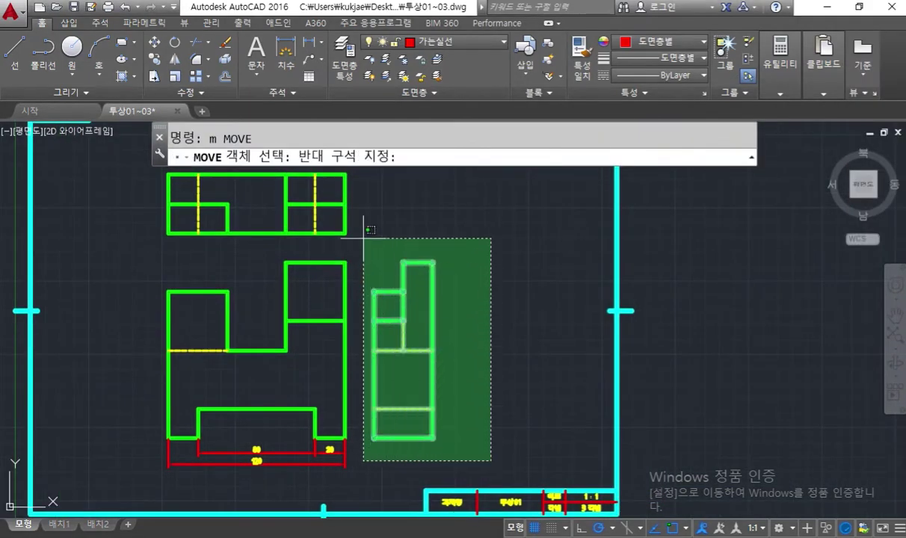
pyautogui.click(343, 224)
pyautogui.press('space')
pyautogui.click(467, 376)
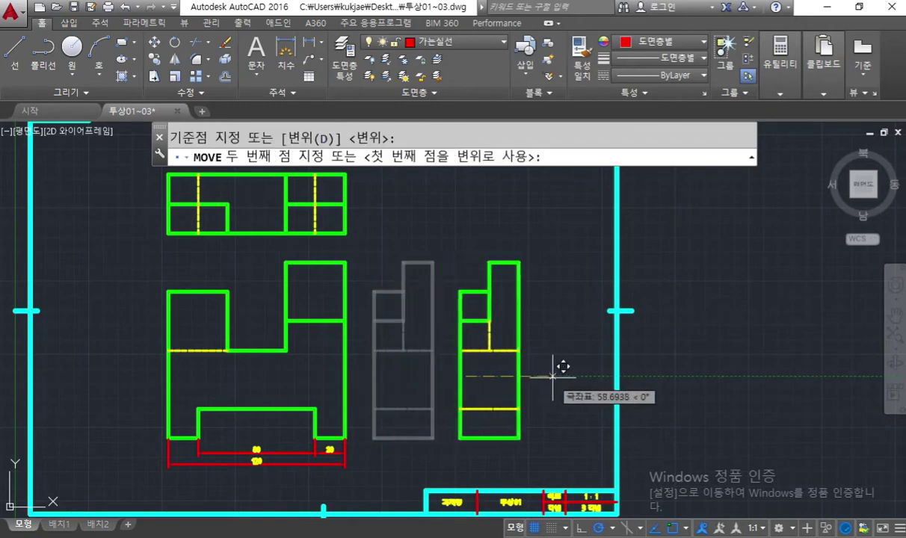
pyautogui.write('40')
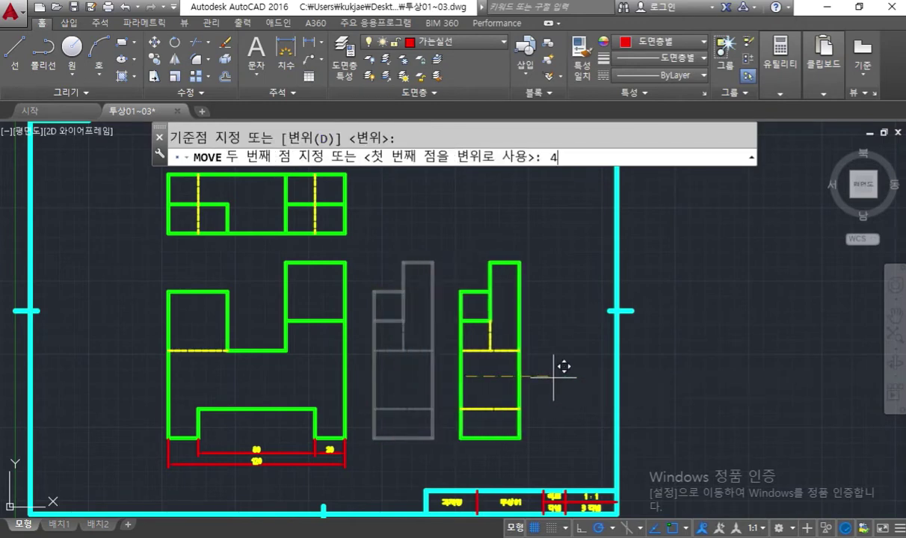
pyautogui.press('space')
# Circle the two 40 dimensions in the browser's reference drawing and the gap between the top and front views, and clear the markings.
pyautogui.moveTo(384, 223); pyautogui.dragTo(441, 255, button='middle')
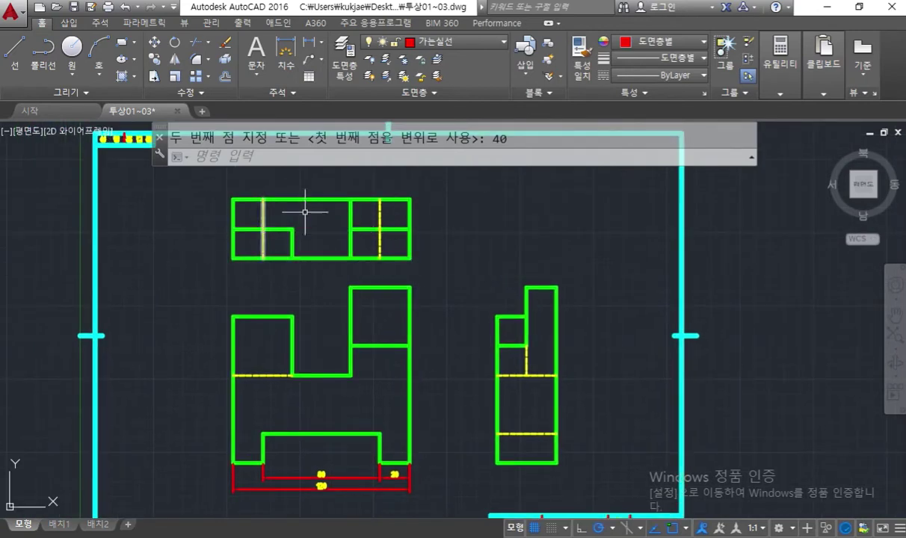
pyautogui.moveTo(343, 237); pyautogui.dragTo(351, 284, button='middle')
pyautogui.moveTo(645, 330)
pyautogui.mouseDown(button='middle')
pyautogui.moveTo(605, 279)
pyautogui.moveTo(524, 289)
pyautogui.moveTo(530, 304)
pyautogui.mouseUp(button='middle')
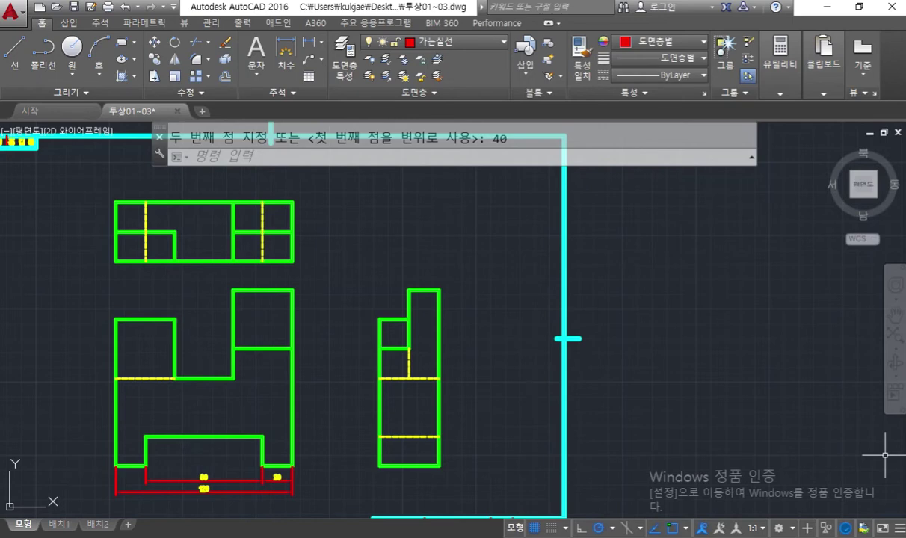
pyautogui.hotkey('alt', 'Tab')
pyautogui.scroll(5, 692, 351)
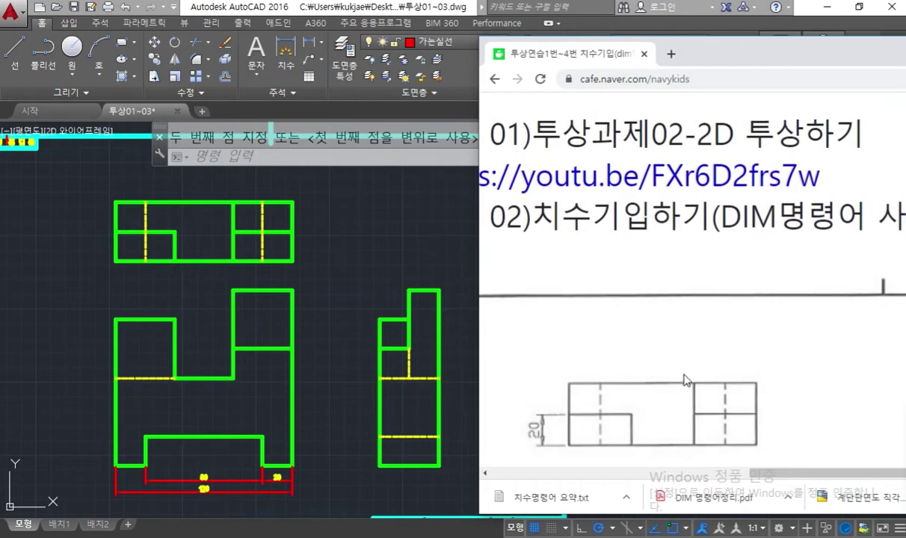
pyautogui.scroll(-2, 685, 379)
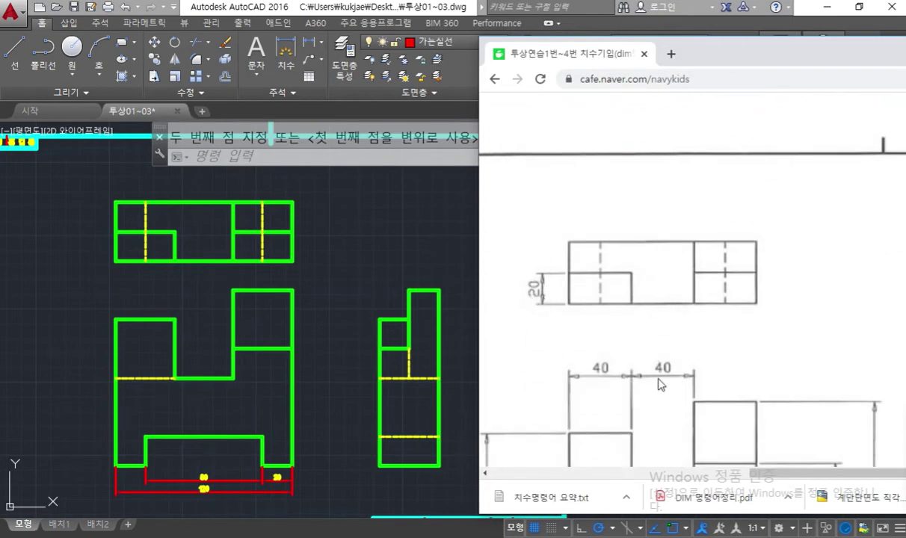
pyautogui.scroll(-2, 669, 404)
pyautogui.press('F9')
pyautogui.moveTo(702, 246)
pyautogui.mouseDown()
pyautogui.moveTo(581, 207)
pyautogui.moveTo(680, 254)
pyautogui.mouseUp()
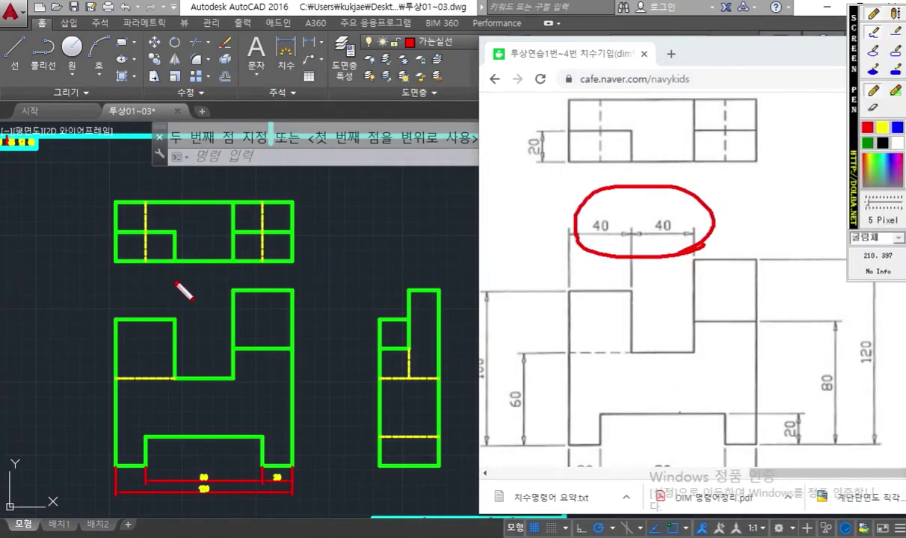
pyautogui.moveTo(198, 287)
pyautogui.mouseDown()
pyautogui.moveTo(217, 289)
pyautogui.moveTo(193, 291)
pyautogui.mouseUp()
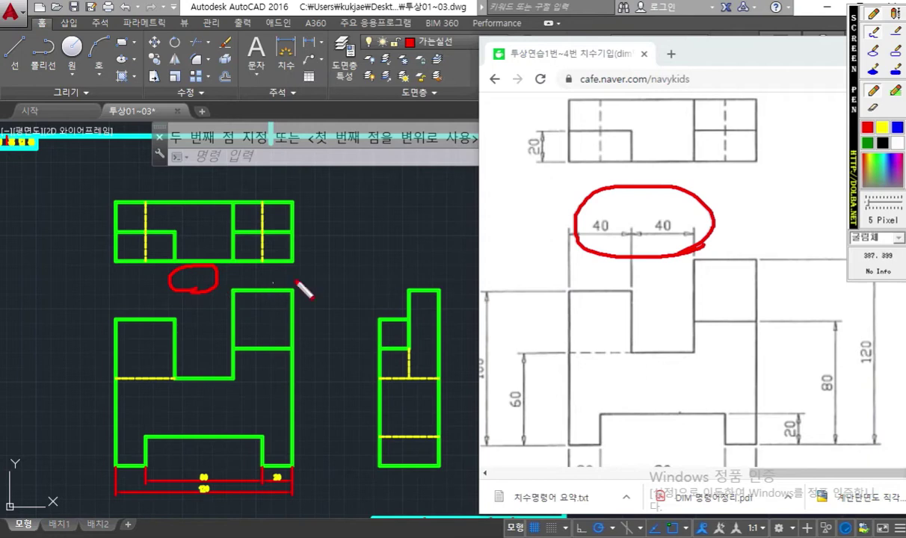
pyautogui.press('Escape')
# Switch to AutoCAD and move the whole top view 20 straight up, away from the front view.
pyautogui.click(345, 261)
pyautogui.moveTo(353, 279); pyautogui.dragTo(480, 290, button='middle')
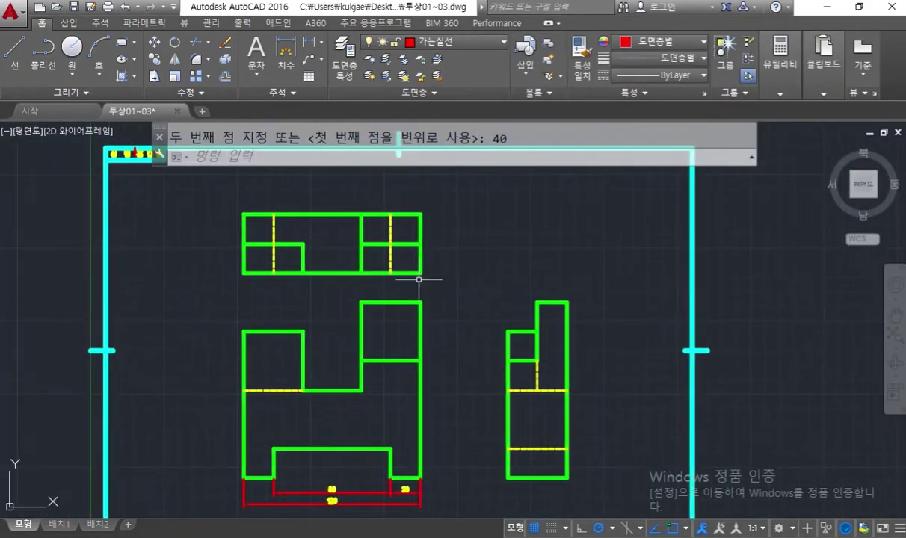
pyautogui.moveTo(355, 261); pyautogui.dragTo(408, 283, button='middle')
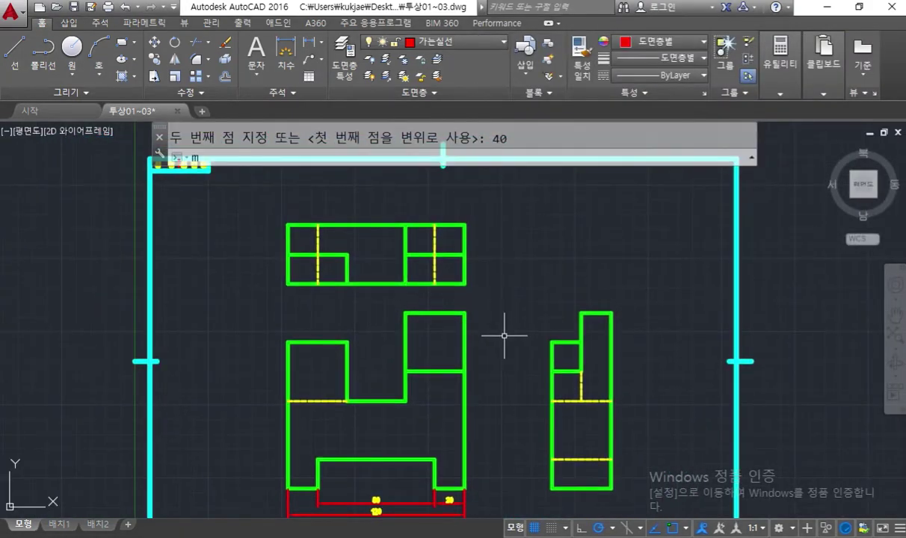
pyautogui.write('m')
pyautogui.press('Return')
pyautogui.click(497, 301)
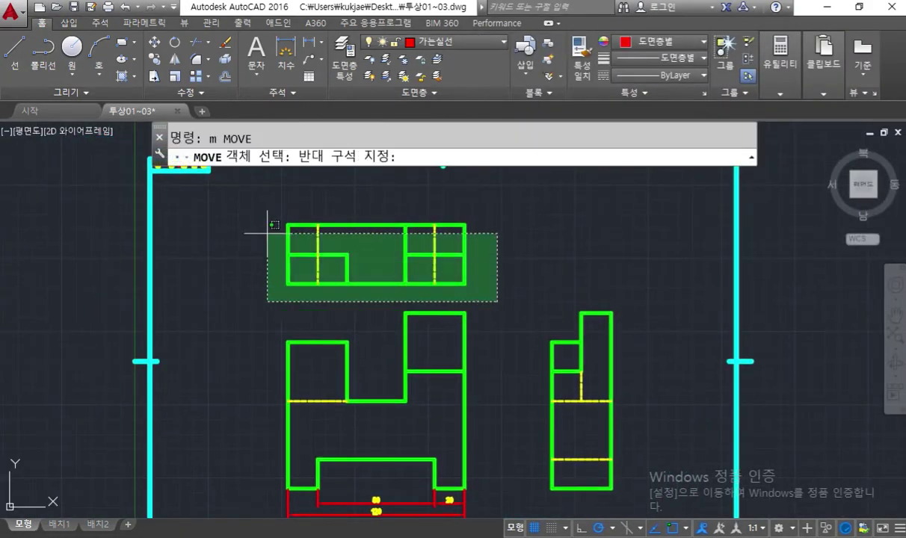
pyautogui.click(222, 210)
pyautogui.press('Return')
pyautogui.click(510, 297)
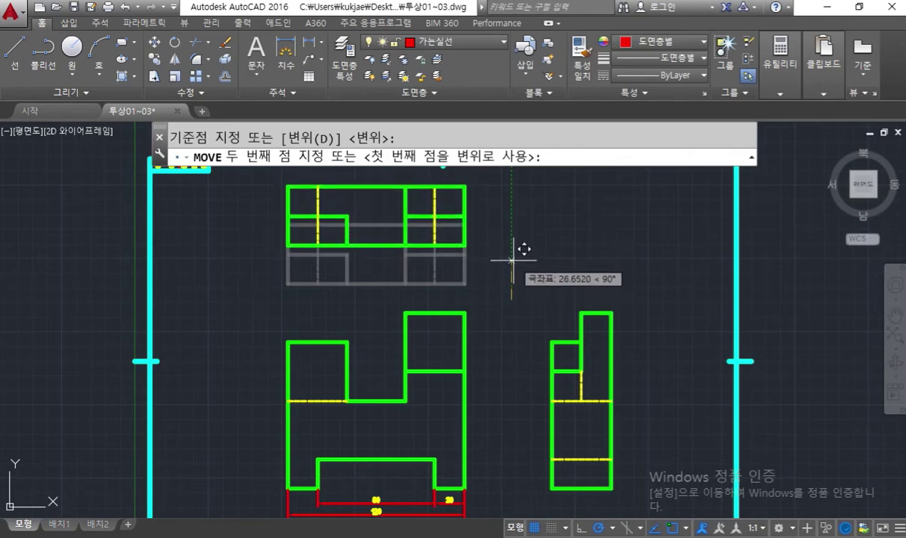
pyautogui.write('20')
pyautogui.press('Return')
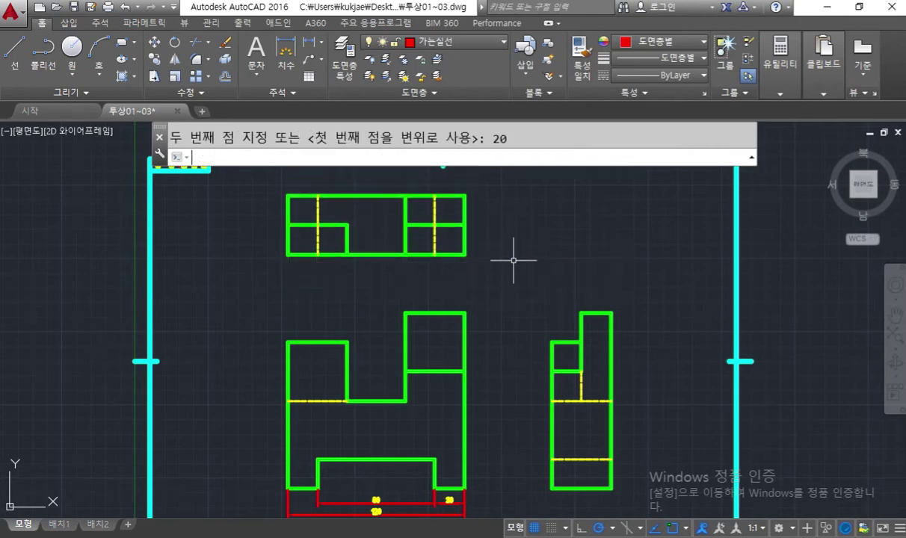
# Save the drawing with the separated views.
pyautogui.scroll(-2, 509, 281)
pyautogui.moveTo(510, 281)
pyautogui.mouseDown(button='middle')
pyautogui.moveTo(503, 256)
pyautogui.moveTo(503, 265)
pyautogui.mouseUp(button='middle')
pyautogui.scroll(2, 504, 261)
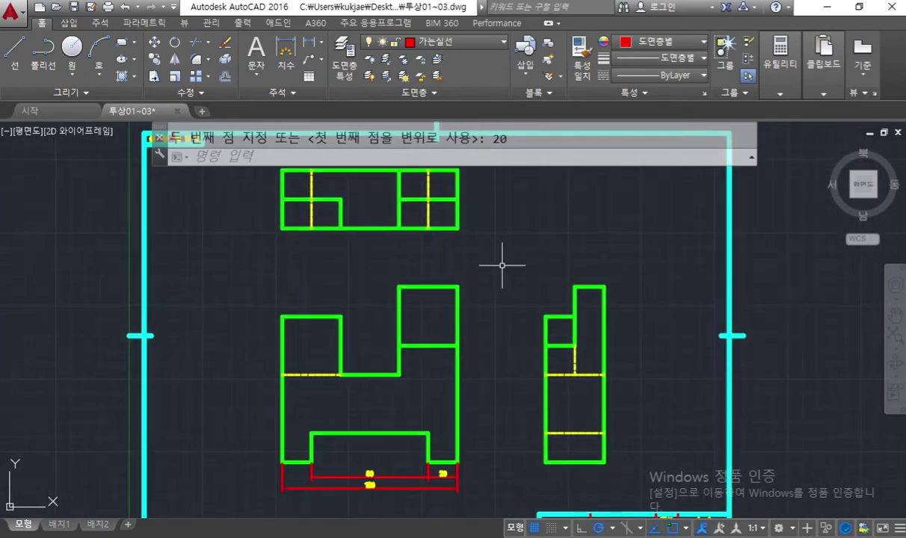
pyautogui.hotkey('ctrl', 's')
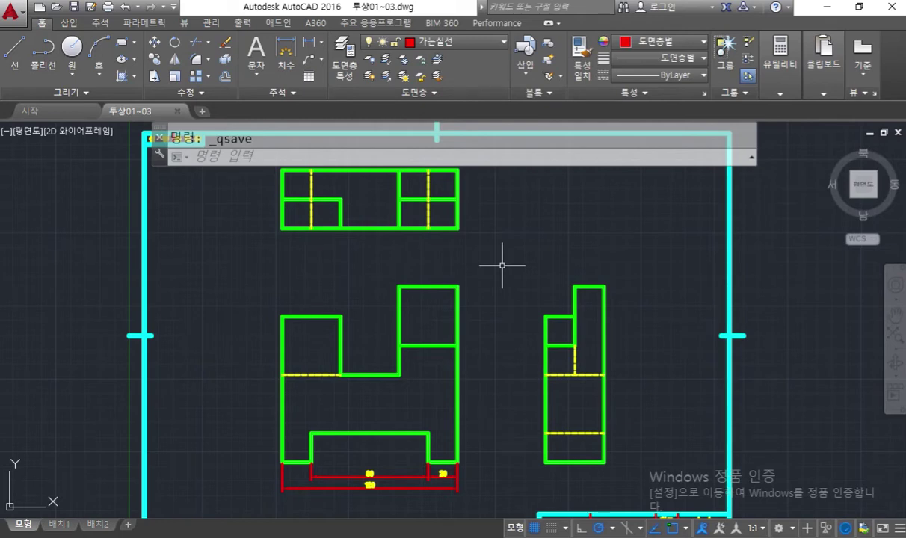
# Draw red alignment lines down the left edges of the top and front views and along the front and side views' base, and clear them.
pyautogui.hotkey('ctrl', 'F12')
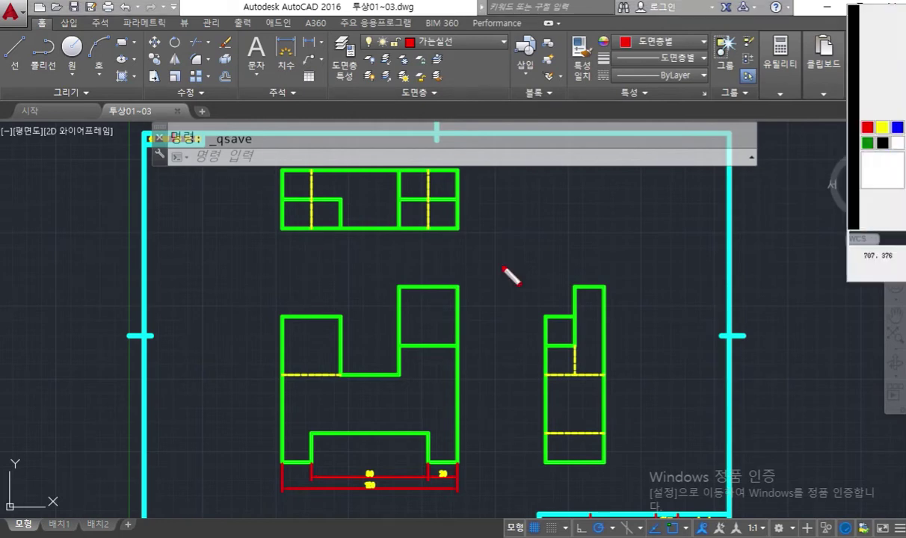
pyautogui.moveTo(283, 173); pyautogui.dragTo(289, 453)
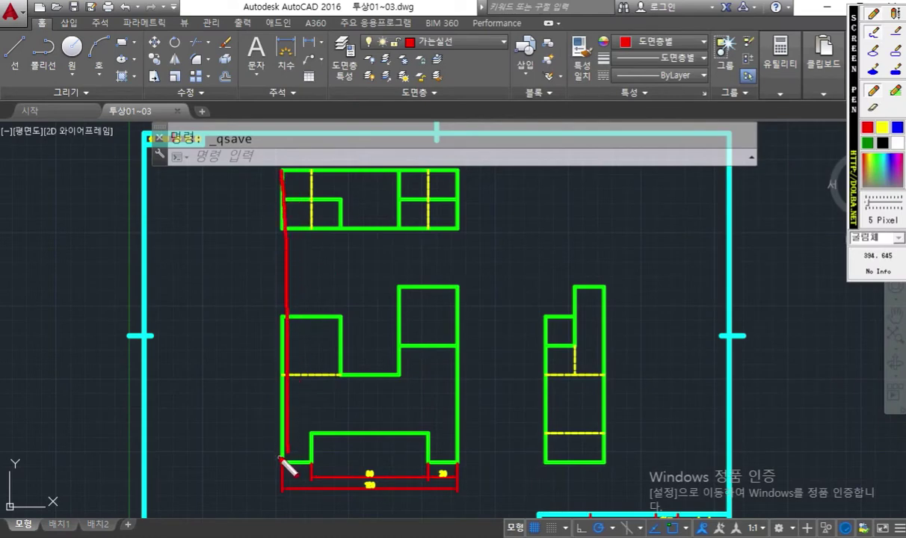
pyautogui.moveTo(283, 461); pyautogui.dragTo(646, 457)
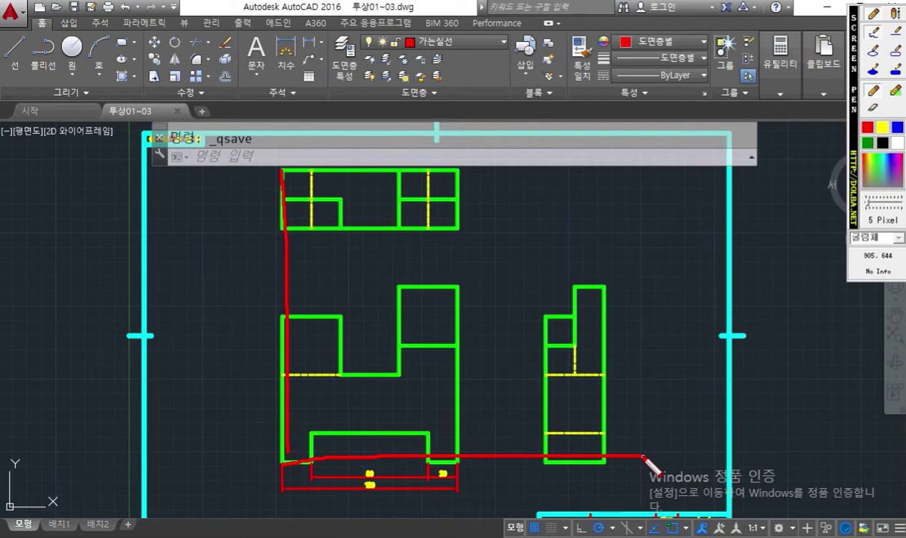
pyautogui.press('Escape')
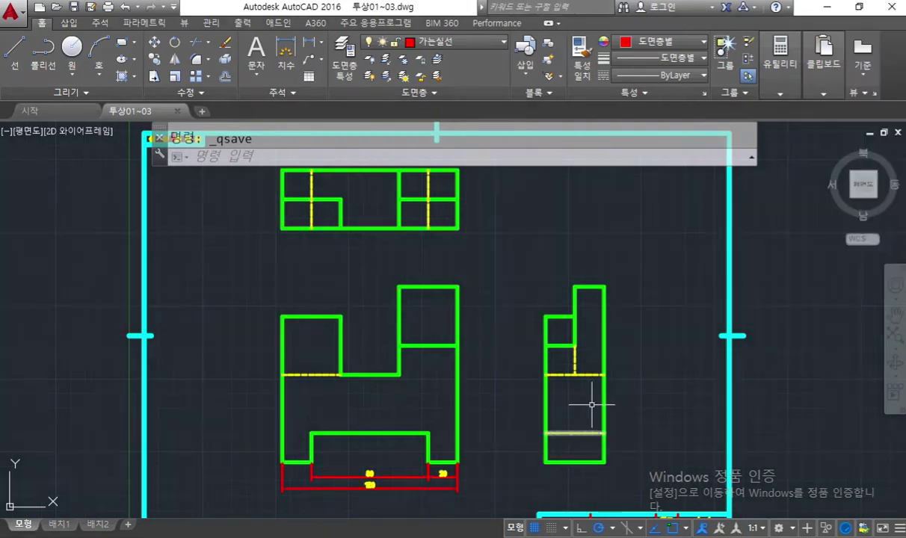
# Try moving the whole side view straight up, out of line with the front view's base.
pyautogui.write('m')
pyautogui.press('Return')
pyautogui.click(619, 469)
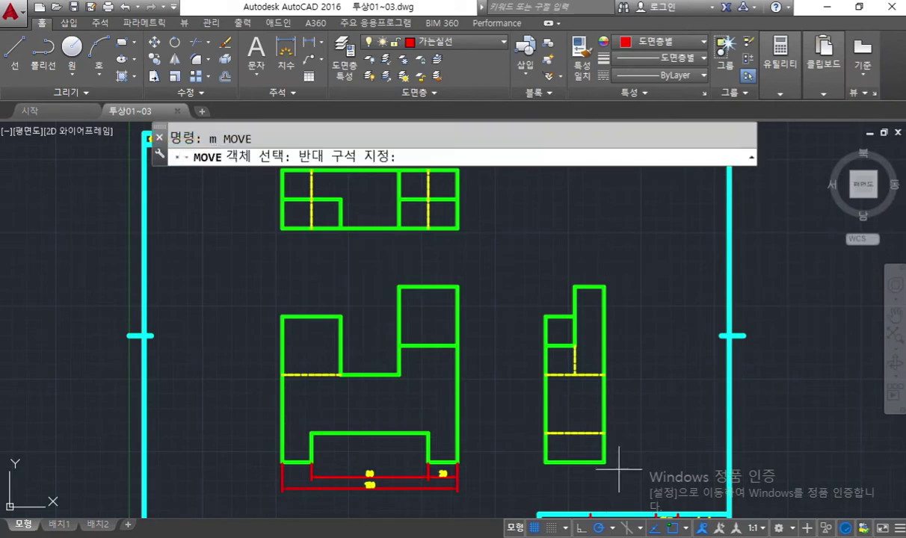
pyautogui.click(522, 230)
pyautogui.click(639, 355)
pyautogui.click(647, 290)
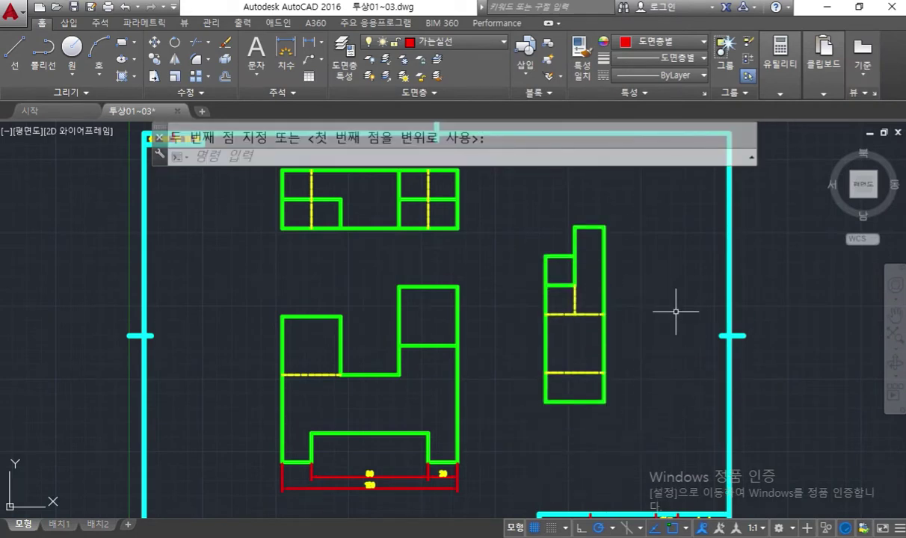
# Cross out the misaligned views in red, clear the markings, and undo the side view's move.
pyautogui.press('F12')
pyautogui.moveTo(657, 166); pyautogui.dragTo(247, 464)
pyautogui.moveTo(267, 218); pyautogui.dragTo(643, 461)
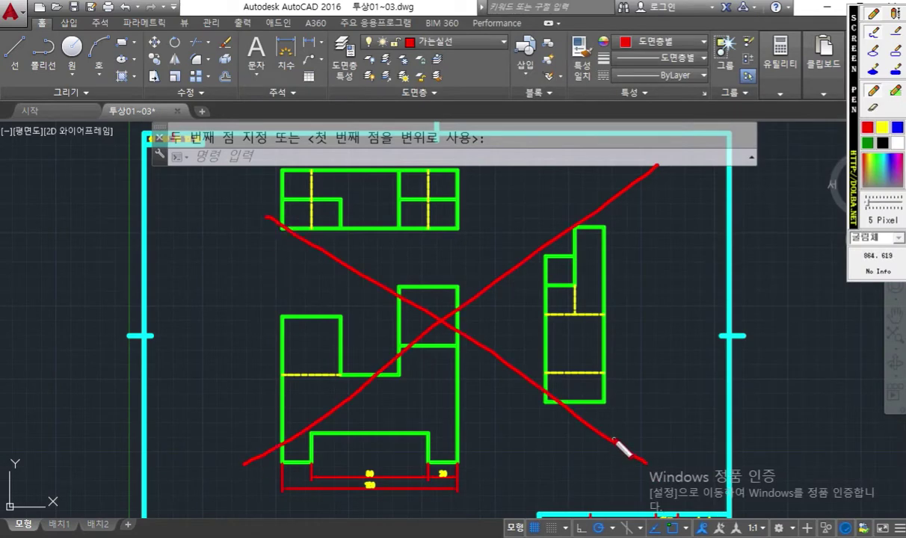
pyautogui.press('F12')
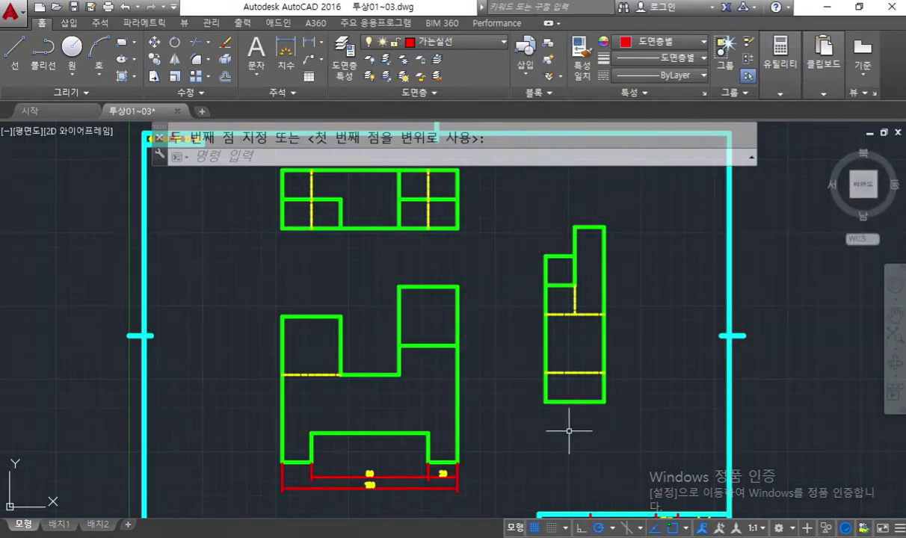
pyautogui.hotkey('ctrl', 'z')
# Mark the views' common base line and left edge in red, clear the markings, and save the drawing.
pyautogui.press('F12')
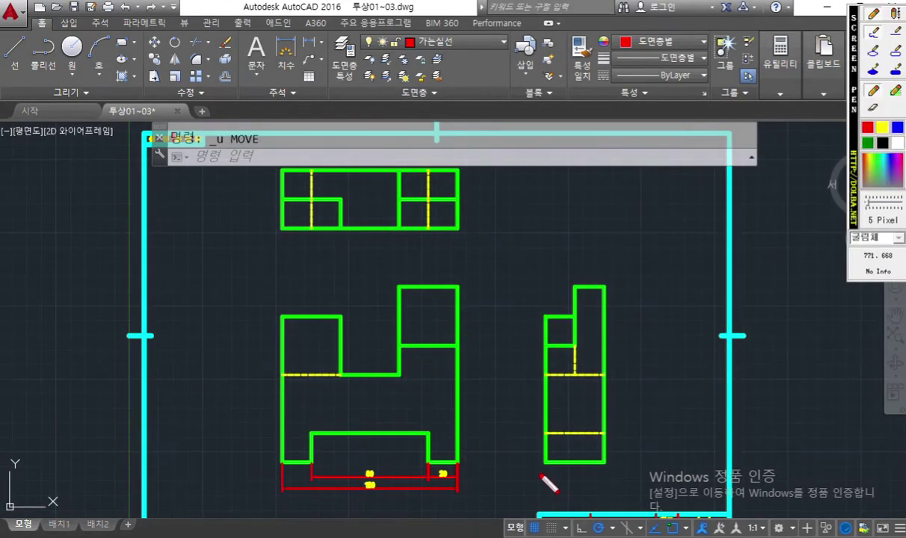
pyautogui.moveTo(269, 461); pyautogui.dragTo(689, 465)
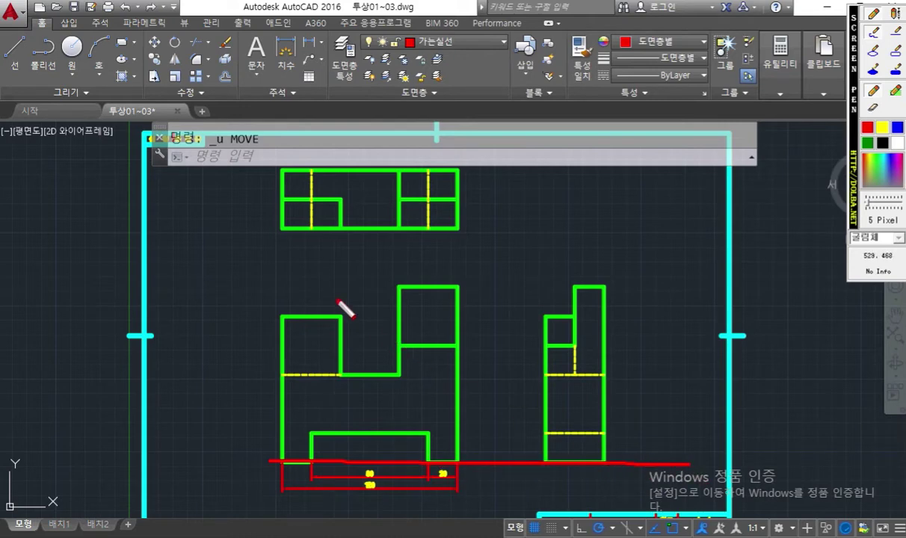
pyautogui.moveTo(277, 184); pyautogui.dragTo(278, 484)
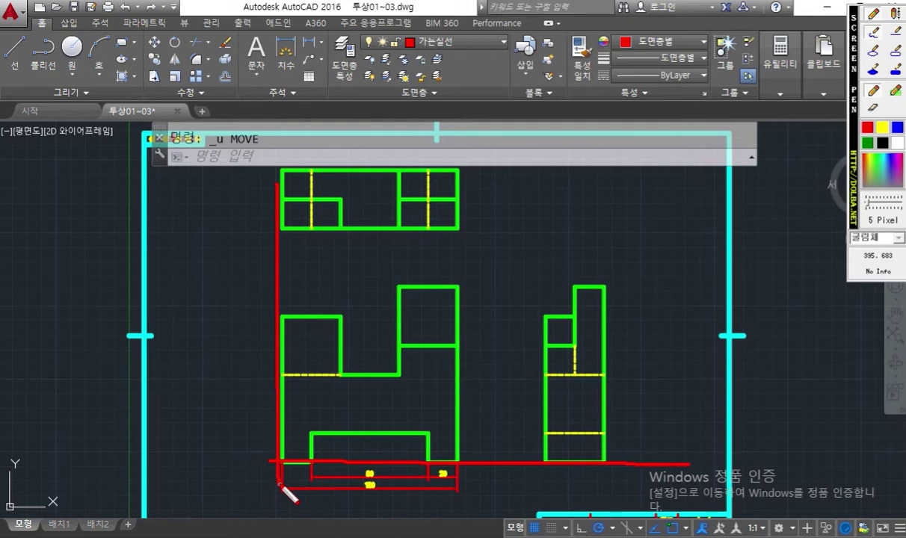
pyautogui.press('Escape')
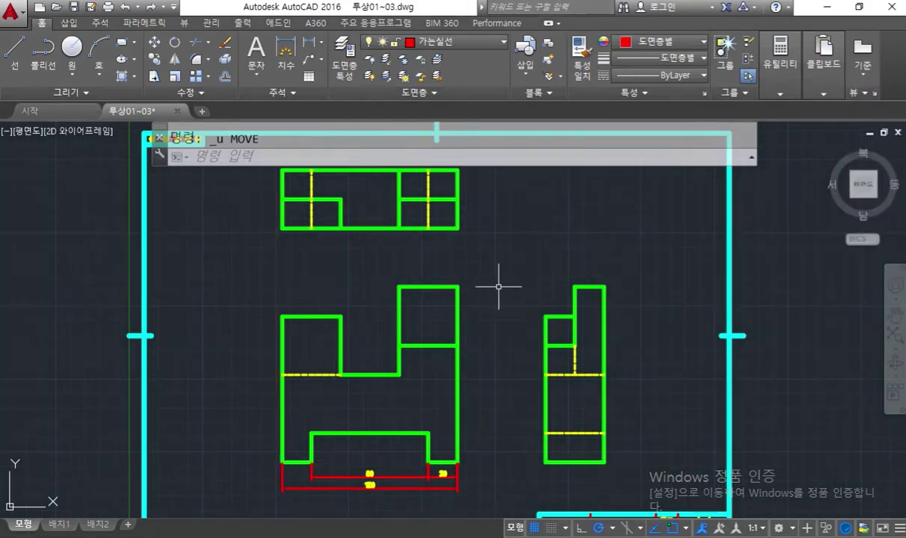
pyautogui.moveTo(501, 289); pyautogui.dragTo(490, 290, button='middle')
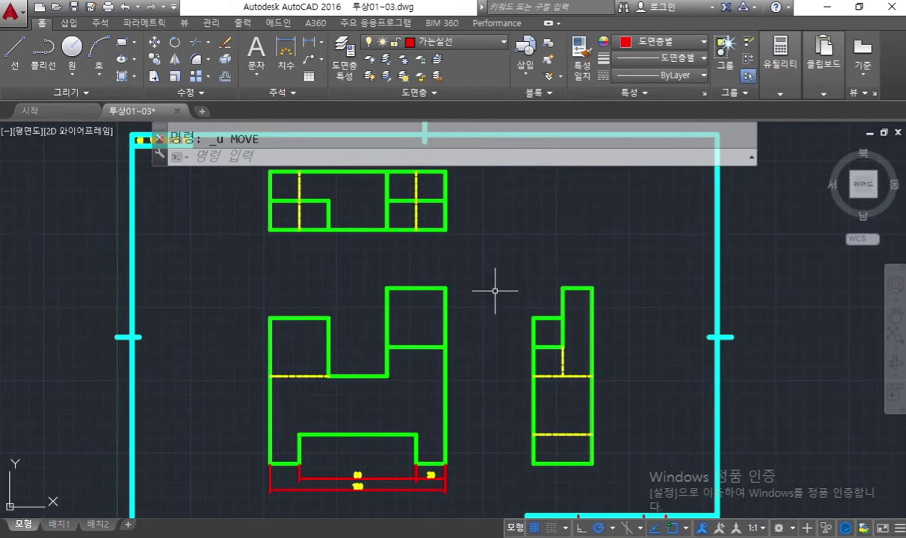
pyautogui.hotkey('ctrl', 's')
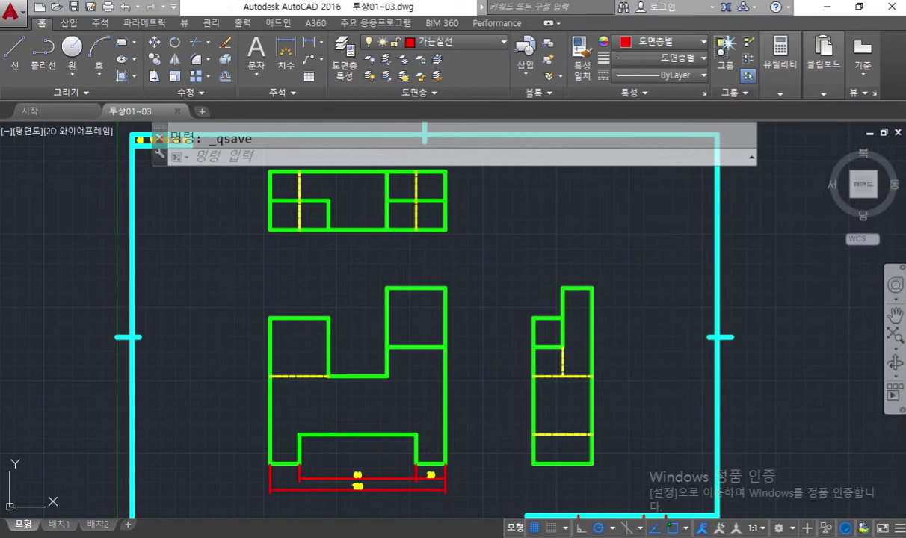
# Switch to the browser's reference drawing, mark the front view's right edge and a leftward arrow along its base in red, and clear the markings.
pyautogui.moveTo(905, 49)
pyautogui.mouseDown()
pyautogui.moveTo(696, 78)
pyautogui.moveTo(841, 33)
pyautogui.mouseUp()
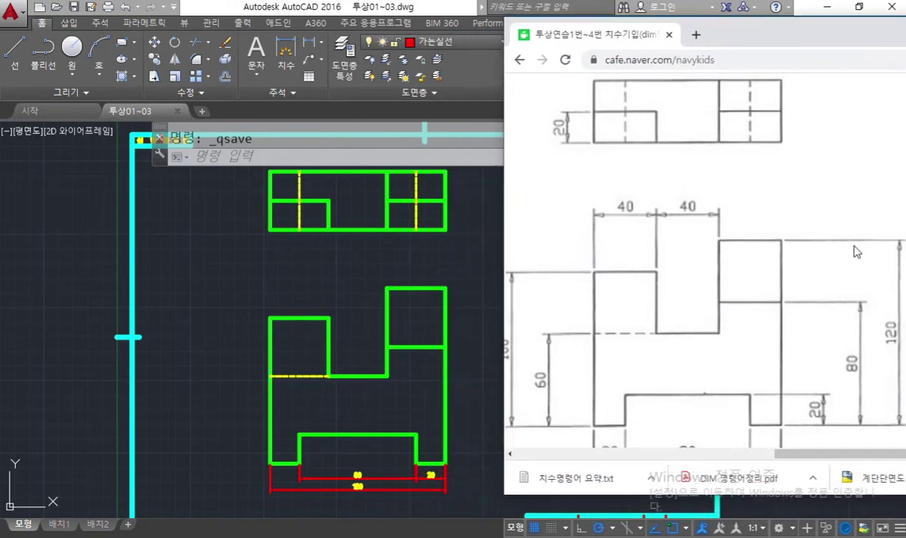
pyautogui.scroll(-2, 827, 255)
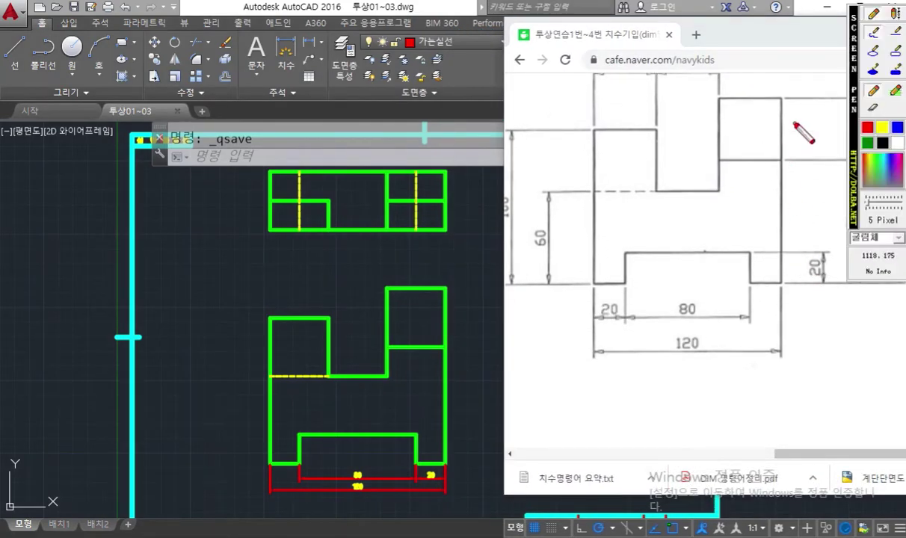
pyautogui.moveTo(782, 103)
pyautogui.mouseDown()
pyautogui.moveTo(778, 281)
pyautogui.moveTo(691, 292)
pyautogui.moveTo(674, 284)
pyautogui.moveTo(690, 307)
pyautogui.mouseUp()
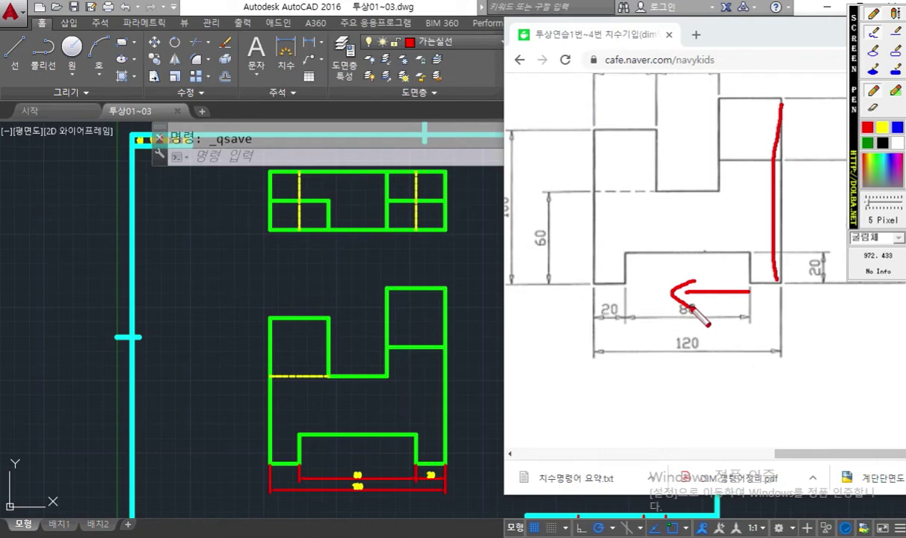
pyautogui.press('Escape')
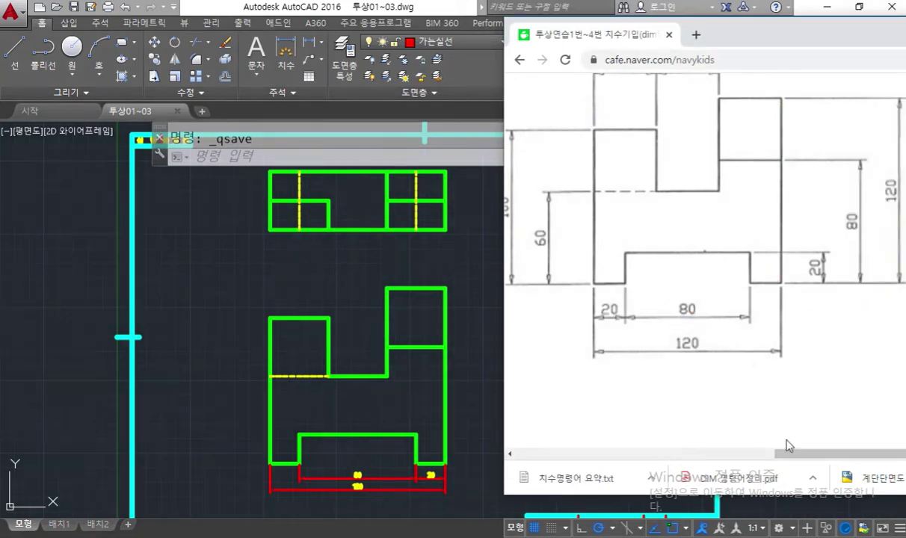
# Draw an upward arrow beside the reference front view's lower right corner, outline the bottom notch, and circle its 20 height and 80 width dimensions.
pyautogui.hscroll(2, 816, 457)
pyautogui.hotkey('ctrl', 'F1')
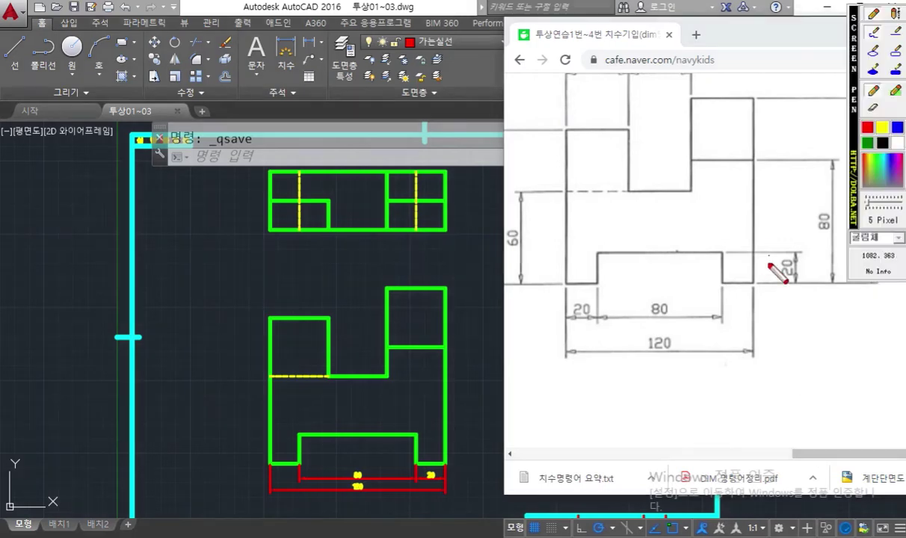
pyautogui.moveTo(761, 282)
pyautogui.mouseDown()
pyautogui.moveTo(761, 243)
pyautogui.moveTo(774, 251)
pyautogui.mouseUp()
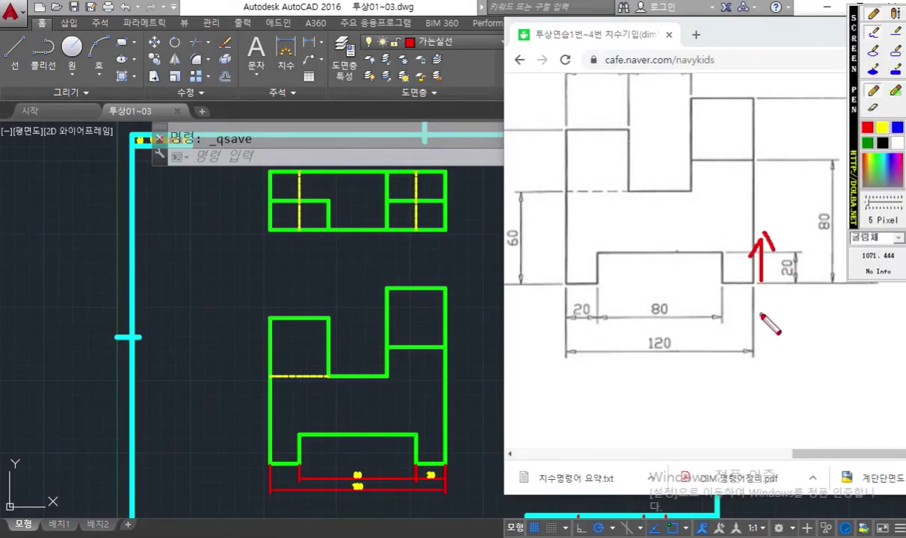
pyautogui.moveTo(599, 284)
pyautogui.mouseDown()
pyautogui.moveTo(596, 256)
pyautogui.moveTo(727, 258)
pyautogui.moveTo(725, 285)
pyautogui.mouseUp()
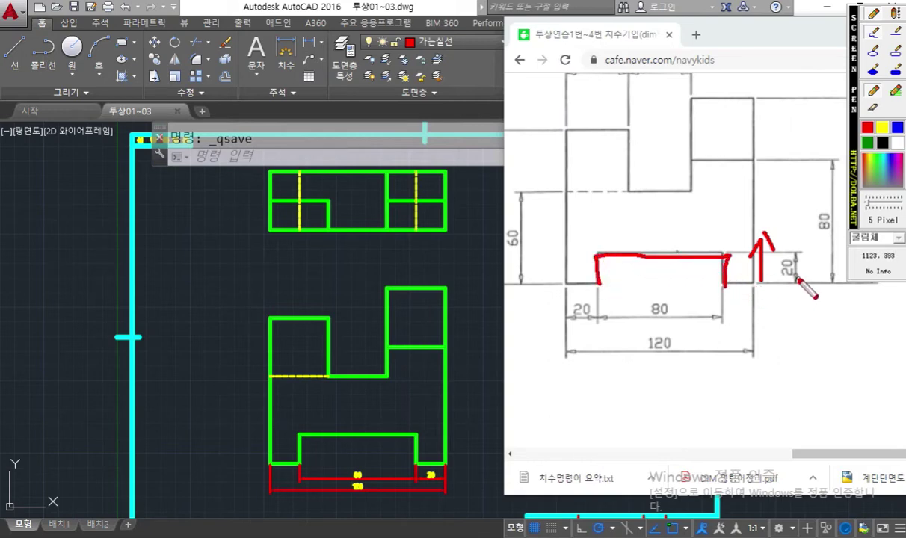
pyautogui.moveTo(796, 250)
pyautogui.mouseDown()
pyautogui.moveTo(807, 269)
pyautogui.moveTo(797, 249)
pyautogui.mouseUp()
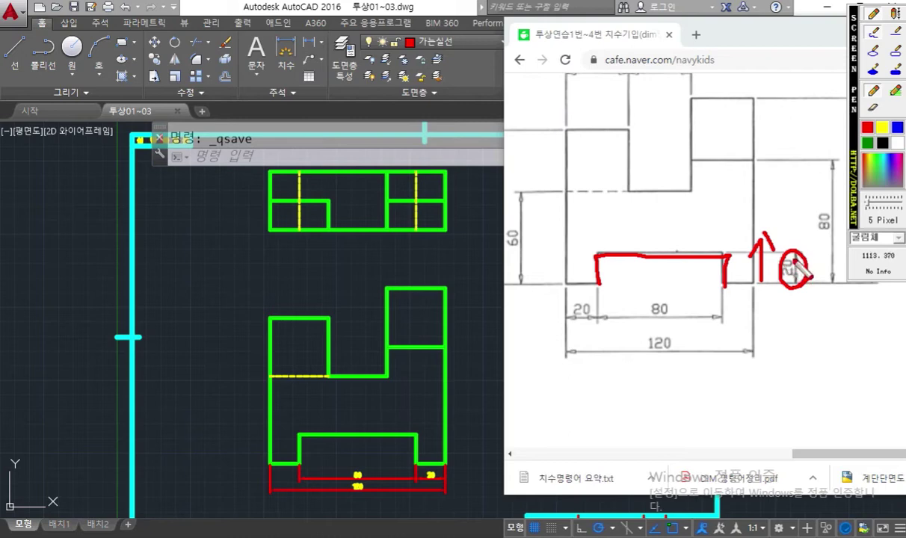
pyautogui.moveTo(675, 298); pyautogui.dragTo(671, 326)
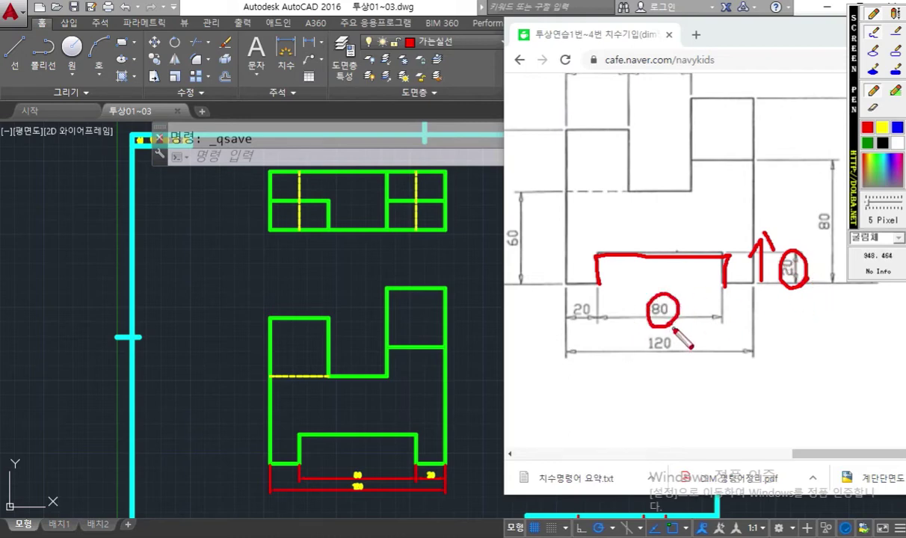
# Mark the 20 width between the notch and the right edge, label it 위치, and hatch the notch in red.
pyautogui.moveTo(724, 313)
pyautogui.mouseDown()
pyautogui.moveTo(750, 316)
pyautogui.moveTo(723, 313)
pyautogui.moveTo(731, 322)
pyautogui.moveTo(732, 302)
pyautogui.moveTo(741, 302)
pyautogui.mouseUp()
pyautogui.moveTo(746, 296)
pyautogui.mouseDown()
pyautogui.moveTo(729, 337)
pyautogui.moveTo(740, 328)
pyautogui.moveTo(742, 348)
pyautogui.moveTo(761, 327)
pyautogui.moveTo(752, 347)
pyautogui.moveTo(764, 338)
pyautogui.moveTo(773, 347)
pyautogui.mouseUp()
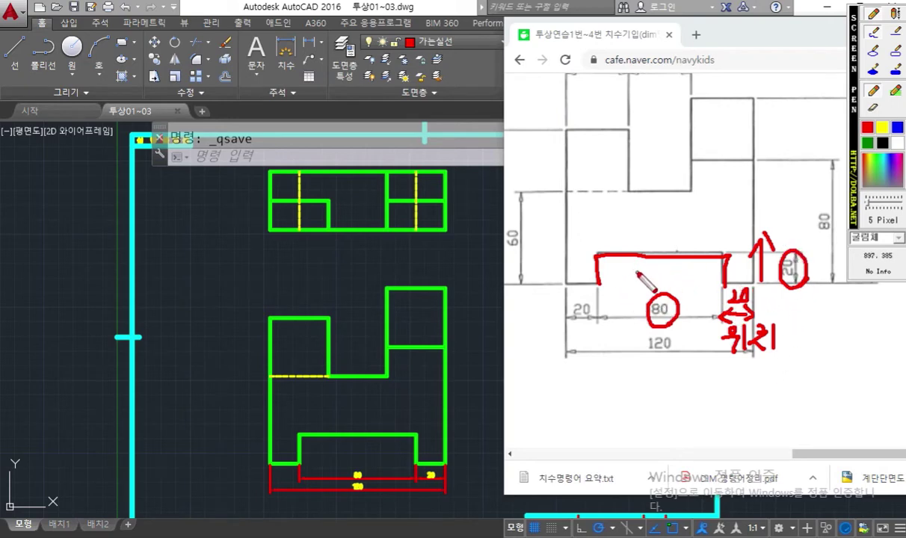
pyautogui.moveTo(615, 258)
pyautogui.mouseDown()
pyautogui.moveTo(603, 282)
pyautogui.moveTo(699, 285)
pyautogui.mouseUp()
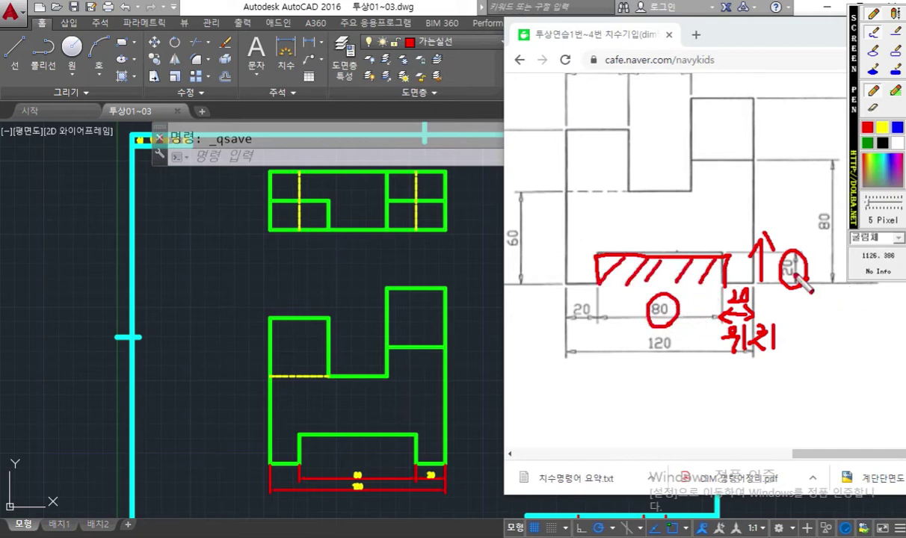
# Write 크기 beside the 20 height dimension, underline 위치 and 크기, write 자세 below, and clear all the markings.
pyautogui.moveTo(812, 284)
pyautogui.mouseDown()
pyautogui.moveTo(824, 285)
pyautogui.moveTo(823, 295)
pyautogui.mouseUp()
pyautogui.moveTo(824, 285)
pyautogui.mouseDown()
pyautogui.moveTo(824, 311)
pyautogui.moveTo(841, 292)
pyautogui.moveTo(835, 306)
pyautogui.moveTo(858, 309)
pyautogui.mouseUp()
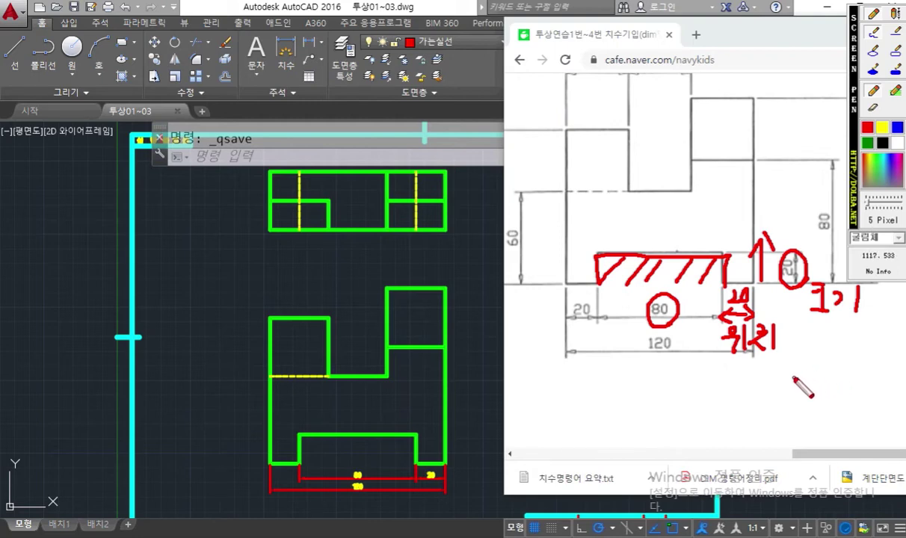
pyautogui.moveTo(718, 363); pyautogui.dragTo(761, 363)
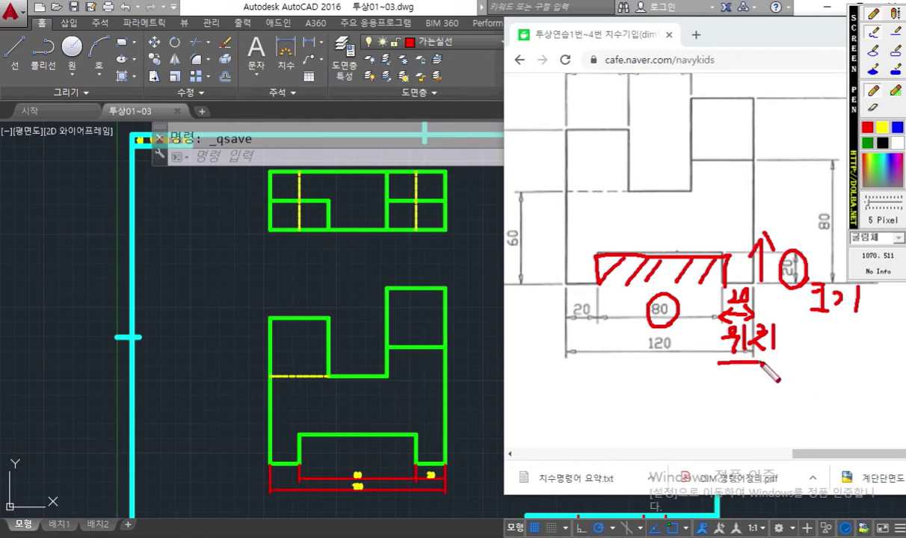
pyautogui.moveTo(802, 325); pyautogui.dragTo(869, 324)
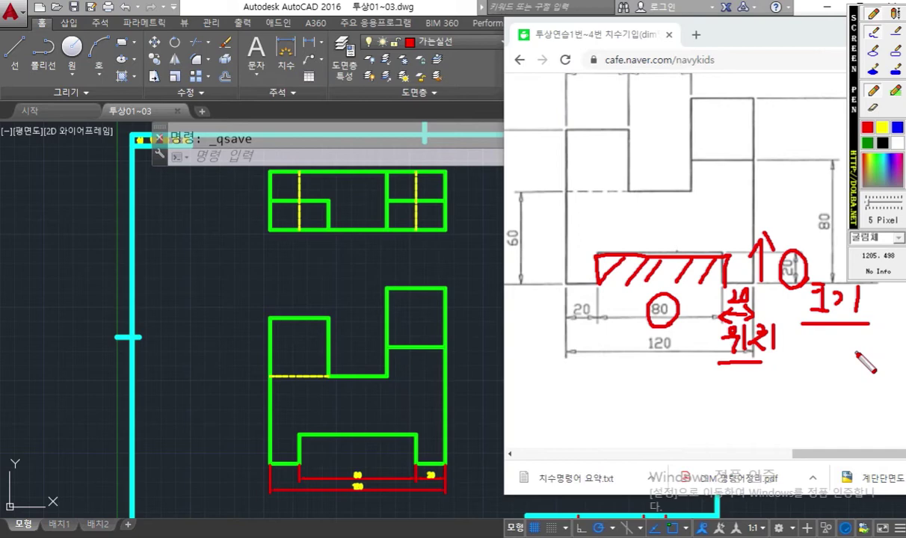
pyautogui.moveTo(822, 373)
pyautogui.mouseDown()
pyautogui.moveTo(848, 392)
pyautogui.moveTo(876, 378)
pyautogui.moveTo(891, 394)
pyautogui.mouseUp()
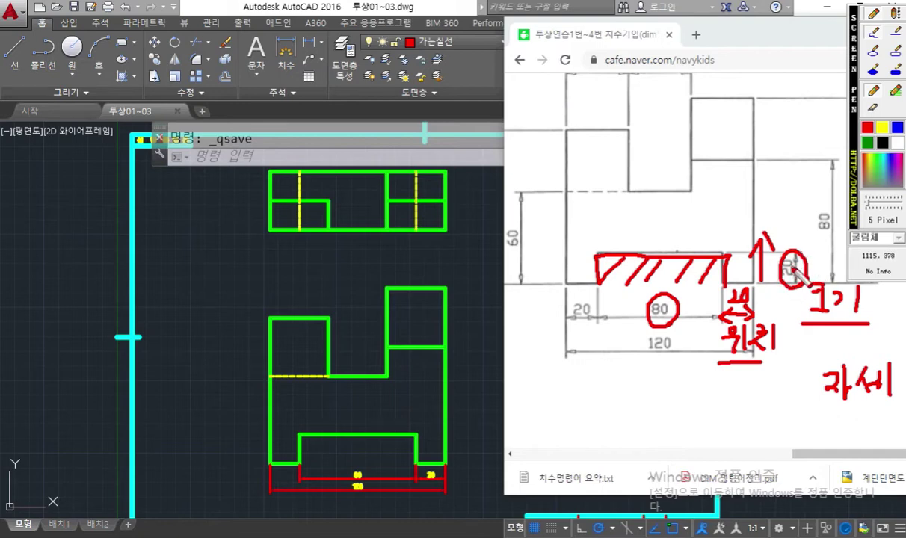
pyautogui.press('Delete')
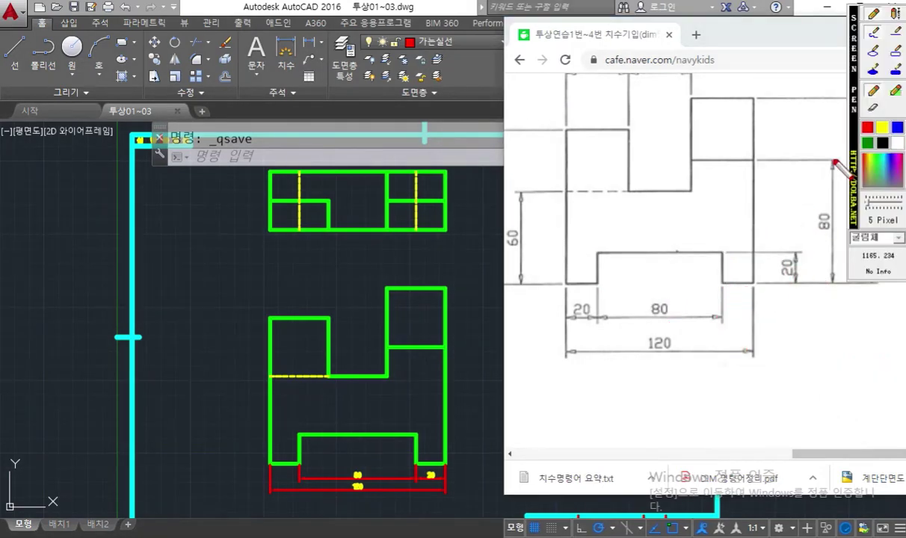
# Number the reference front view's lower right corner 1 and the notch's upper right corner 2 in red.
pyautogui.moveTo(856, 164); pyautogui.dragTo(842, 450)
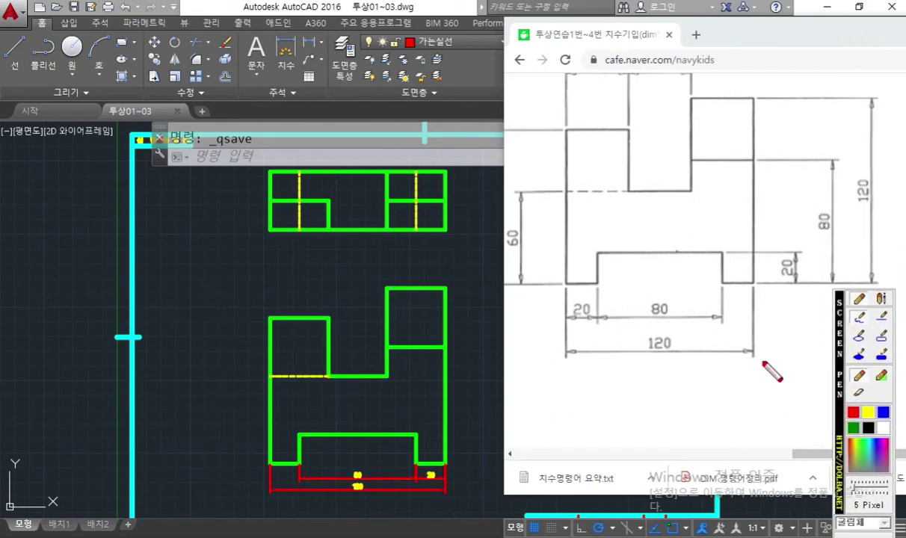
pyautogui.moveTo(750, 277); pyautogui.dragTo(750, 291)
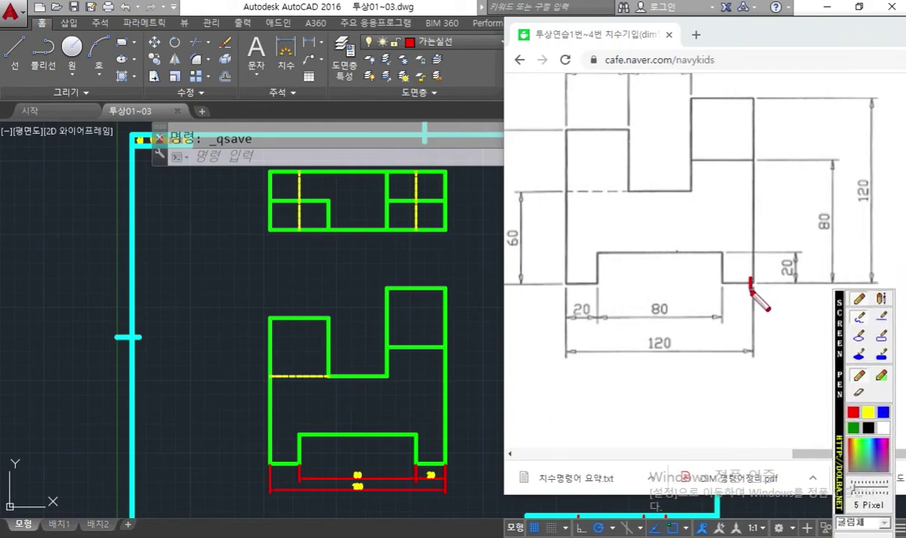
pyautogui.moveTo(711, 243); pyautogui.dragTo(715, 254)
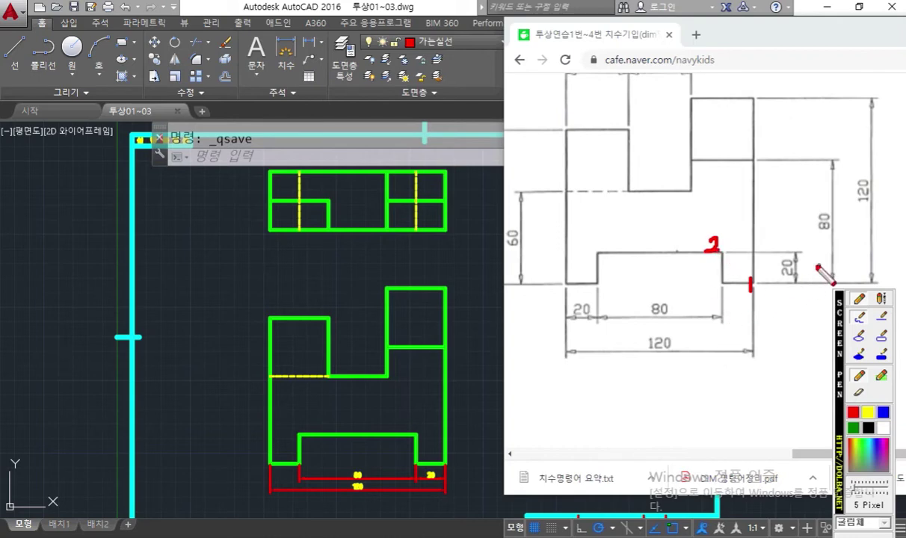
# Write Diml beside the reference's 20 height dimension and bas beside the 80 and 120 heights, and clear all the markings.
pyautogui.moveTo(764, 225)
pyautogui.mouseDown()
pyautogui.moveTo(778, 231)
pyautogui.moveTo(783, 252)
pyautogui.moveTo(798, 221)
pyautogui.moveTo(799, 246)
pyautogui.mouseUp()
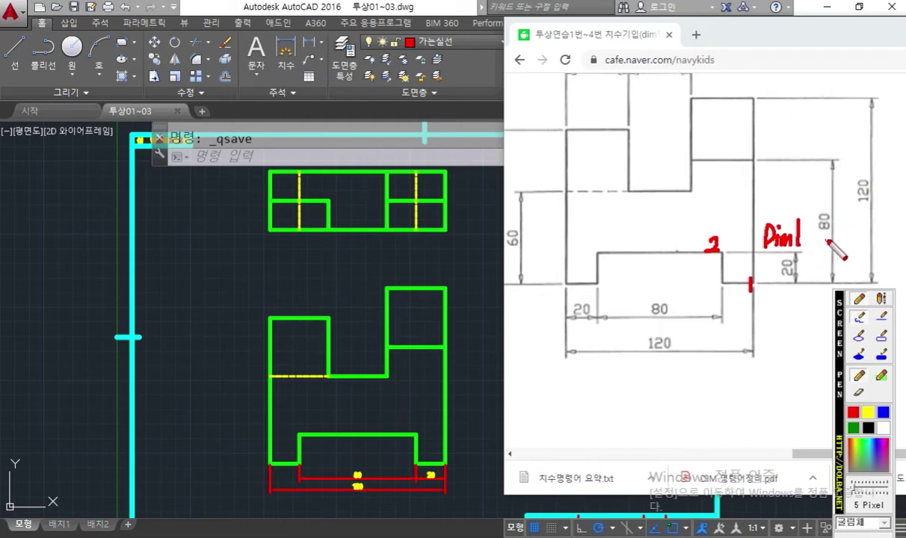
pyautogui.moveTo(828, 239)
pyautogui.mouseDown()
pyautogui.moveTo(828, 253)
pyautogui.moveTo(858, 253)
pyautogui.mouseUp()
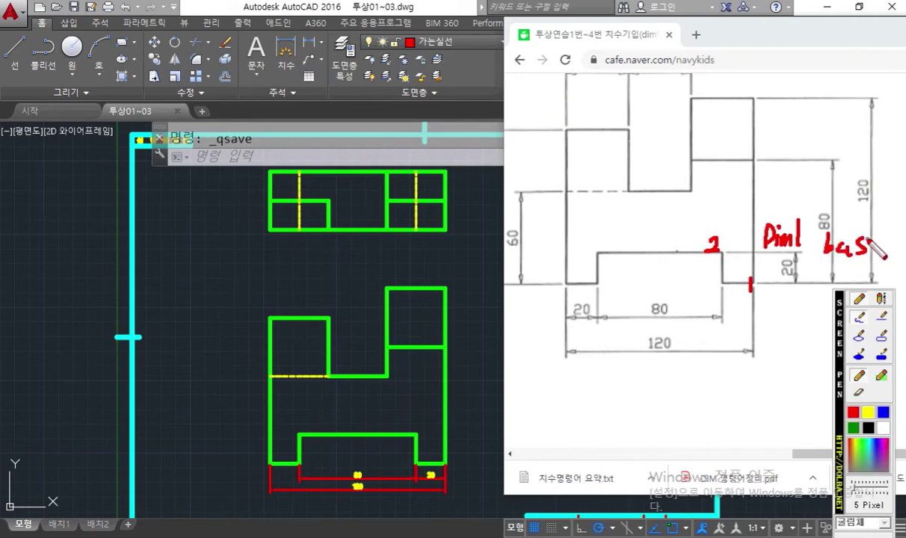
pyautogui.moveTo(851, 137)
pyautogui.mouseDown()
pyautogui.moveTo(859, 161)
pyautogui.moveTo(864, 150)
pyautogui.moveTo(874, 165)
pyautogui.mouseUp()
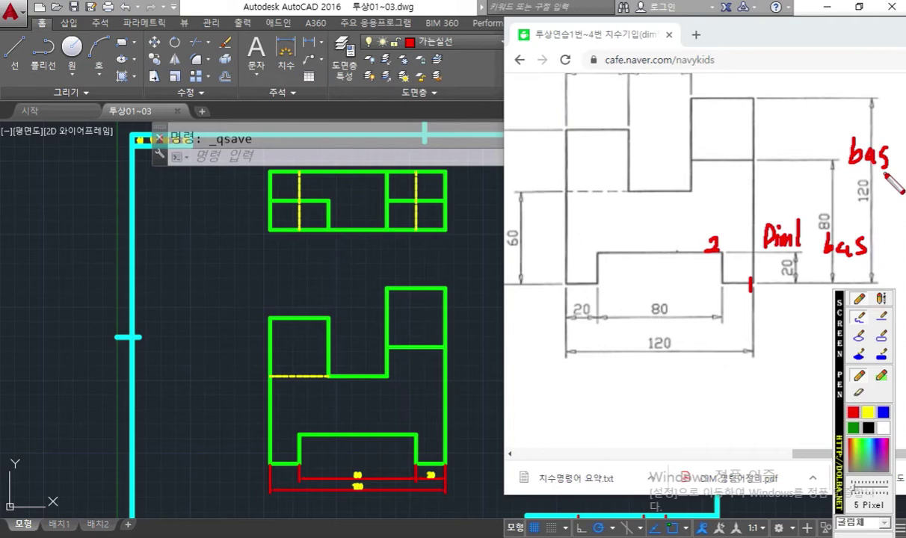
pyautogui.press('Escape')
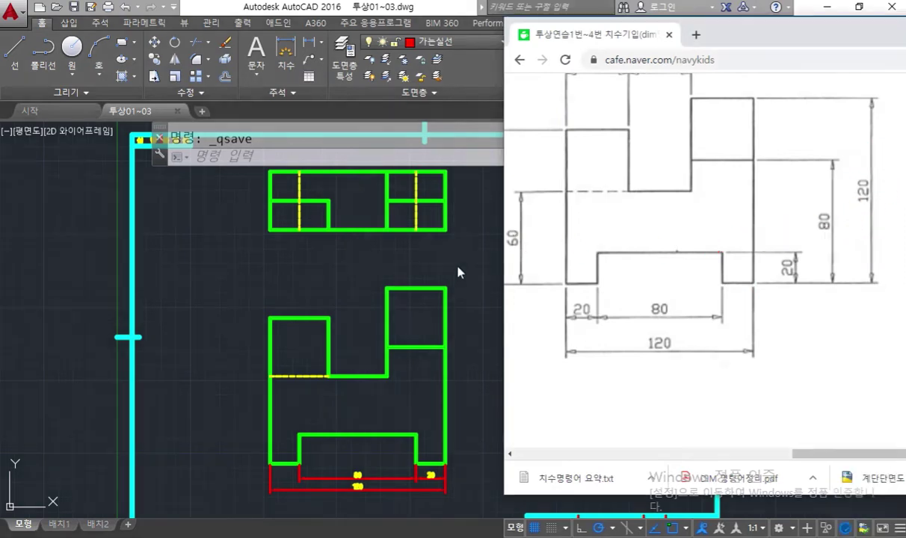
# Switch to AutoCAD and start a vertical linear dimension from the front view's lower right corner to the notch's upper right corner.
pyautogui.click(460, 271)
pyautogui.moveTo(485, 353); pyautogui.dragTo(471, 290, button='middle')
pyautogui.scroll(3, 434, 371)
pyautogui.scroll(2, 465, 389)
pyautogui.moveTo(464, 384); pyautogui.dragTo(465, 307, button='middle')
pyautogui.moveTo(435, 346); pyautogui.dragTo(472, 334, button='middle')
pyautogui.moveTo(529, 334); pyautogui.dragTo(528, 320, button='middle')
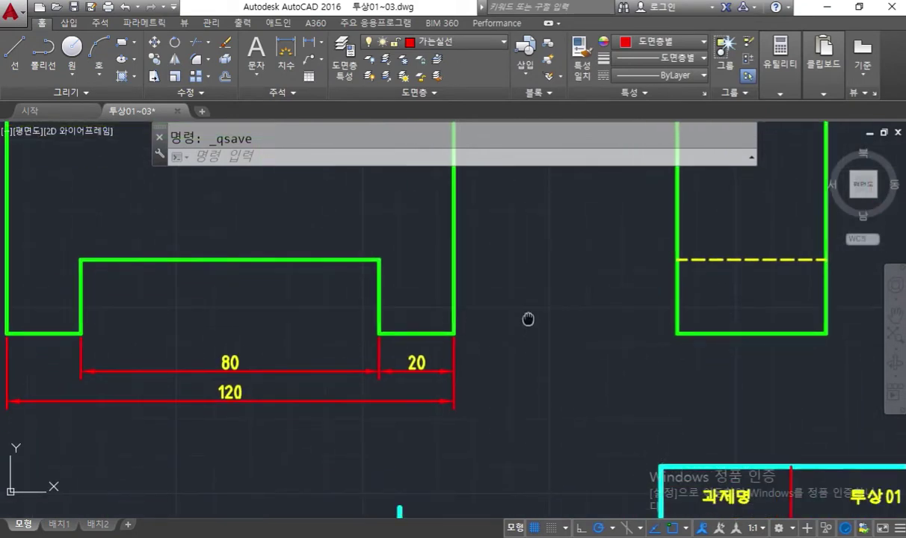
pyautogui.write('diml')
pyautogui.press('Return')
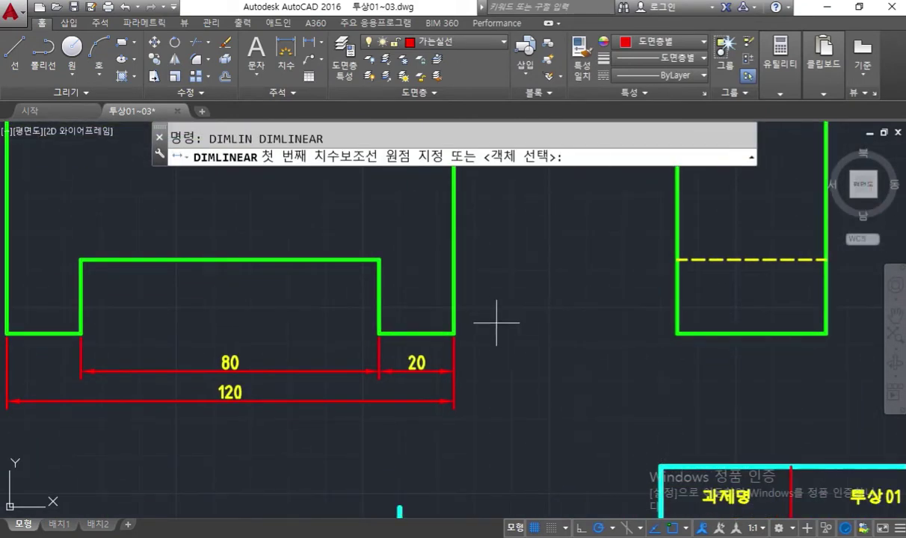
pyautogui.click(454, 333)
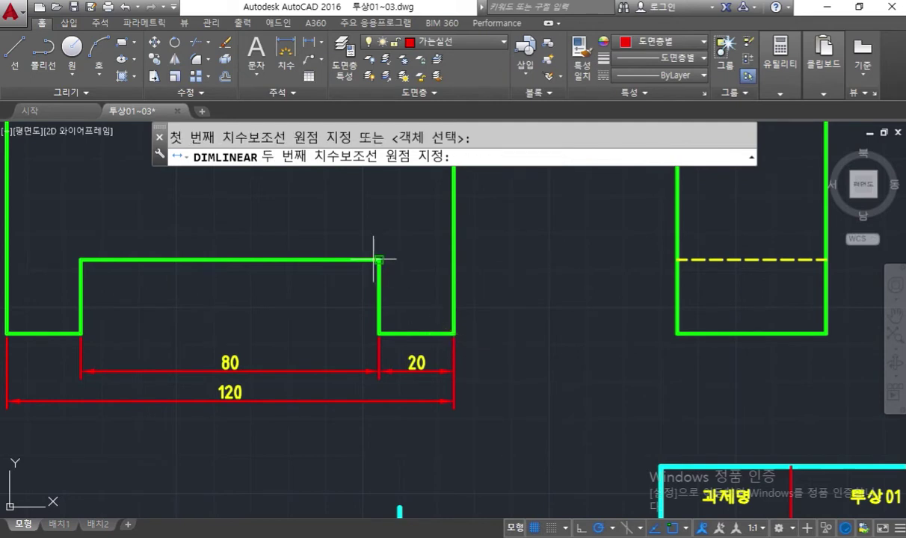
pyautogui.click(377, 259)
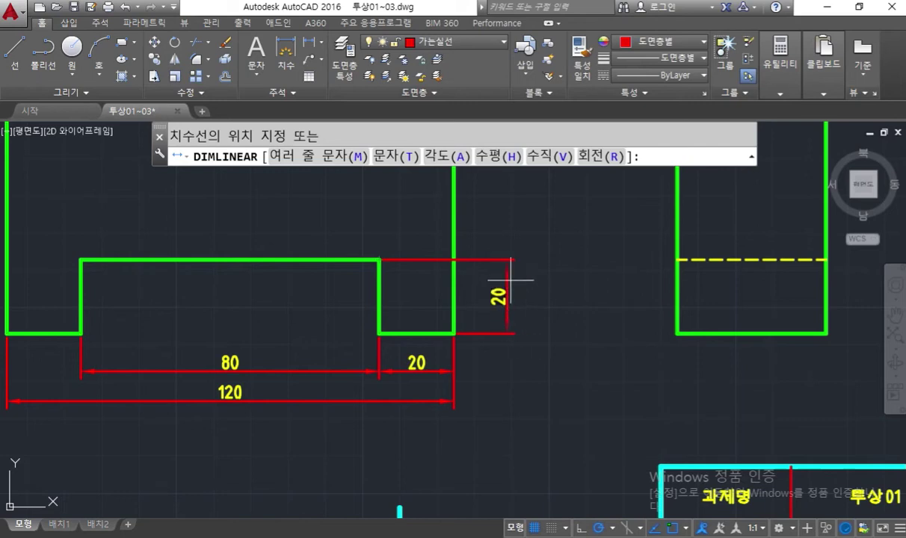
# Trace the pending dimension line in red, circle the notch's upper right corner, and label it 2.
pyautogui.press('F12')
pyautogui.moveTo(517, 214); pyautogui.dragTo(510, 378)
pyautogui.moveTo(383, 245)
pyautogui.mouseDown()
pyautogui.moveTo(378, 258)
pyautogui.moveTo(390, 271)
pyautogui.mouseUp()
pyautogui.moveTo(353, 212)
pyautogui.mouseDown()
pyautogui.moveTo(374, 216)
pyautogui.moveTo(366, 231)
pyautogui.mouseUp()
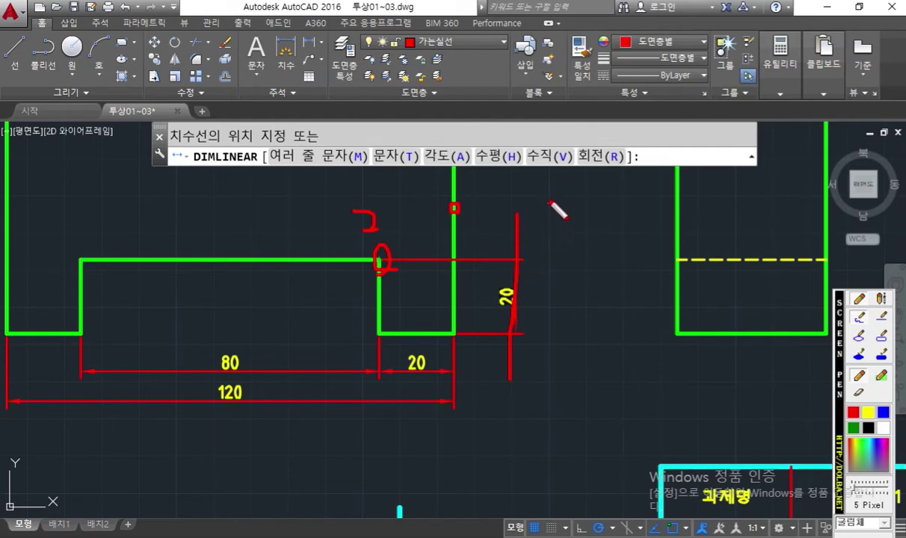
pyautogui.moveTo(560, 199)
pyautogui.mouseDown()
pyautogui.moveTo(542, 203)
pyautogui.moveTo(556, 222)
pyautogui.moveTo(607, 197)
pyautogui.moveTo(617, 217)
pyautogui.mouseUp()
pyautogui.moveTo(639, 197)
pyautogui.mouseDown()
pyautogui.moveTo(636, 218)
pyautogui.moveTo(652, 196)
pyautogui.mouseUp()
pyautogui.moveTo(465, 247)
pyautogui.mouseDown()
pyautogui.moveTo(500, 238)
pyautogui.moveTo(502, 250)
pyautogui.moveTo(470, 248)
pyautogui.mouseUp()
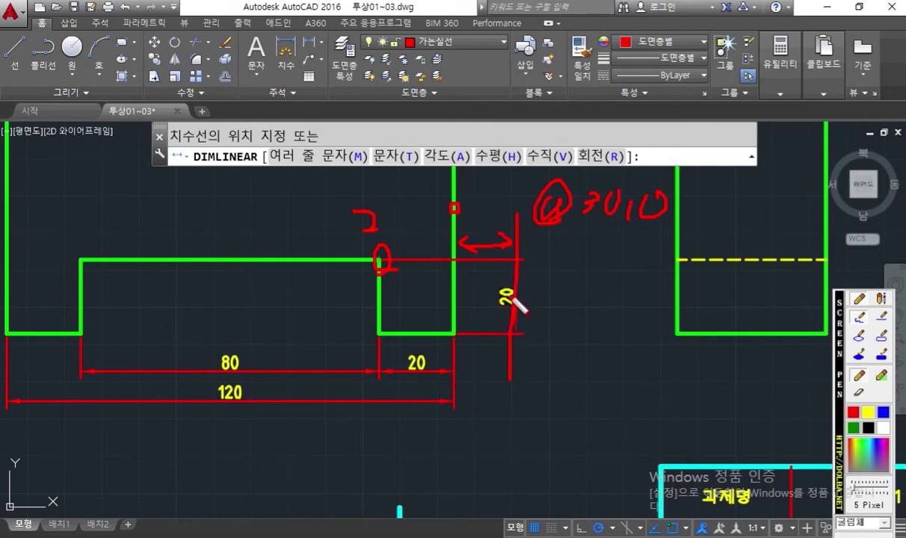
pyautogui.press('Escape')
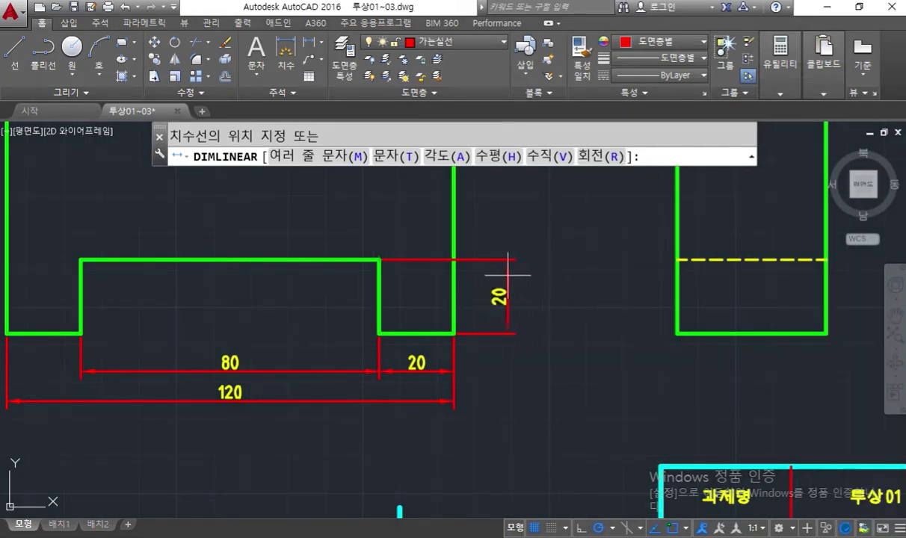
pyautogui.write('@')
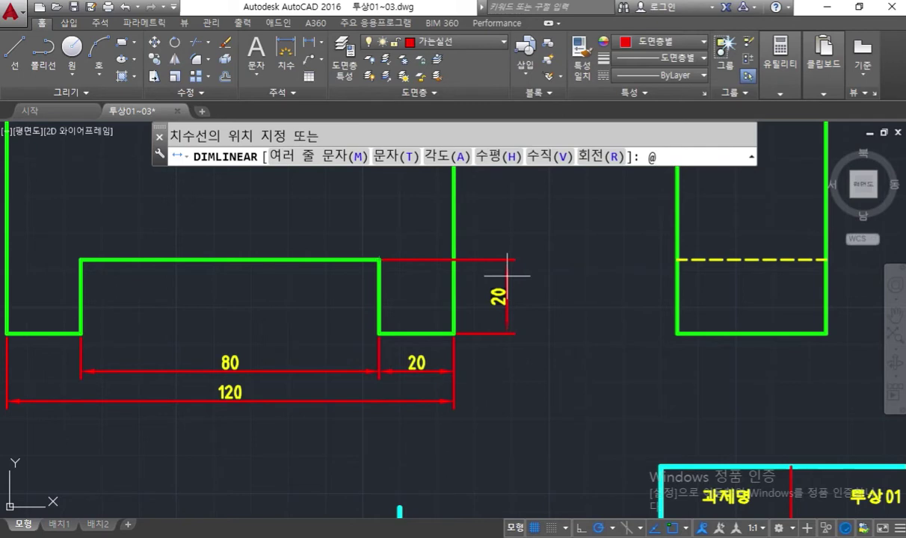
pyautogui.write('30,')
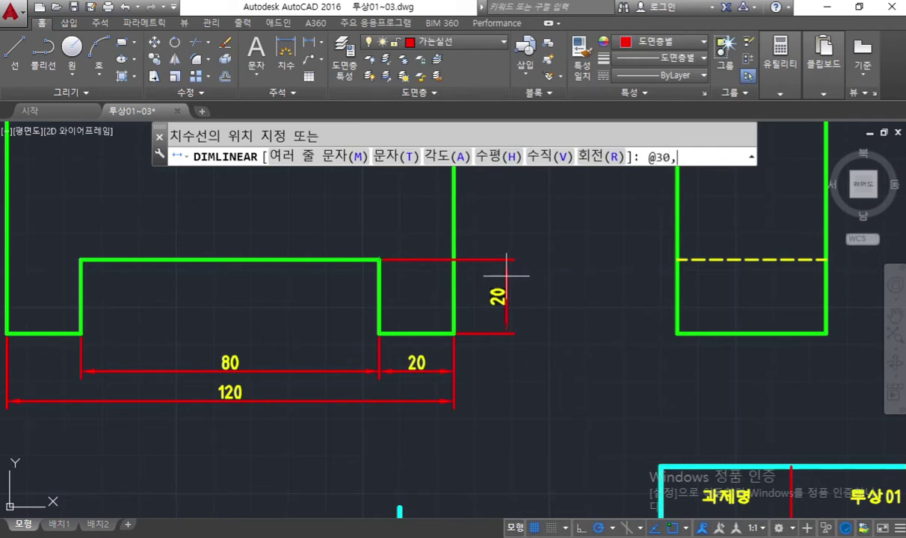
pyautogui.write('0')
pyautogui.press('Return')
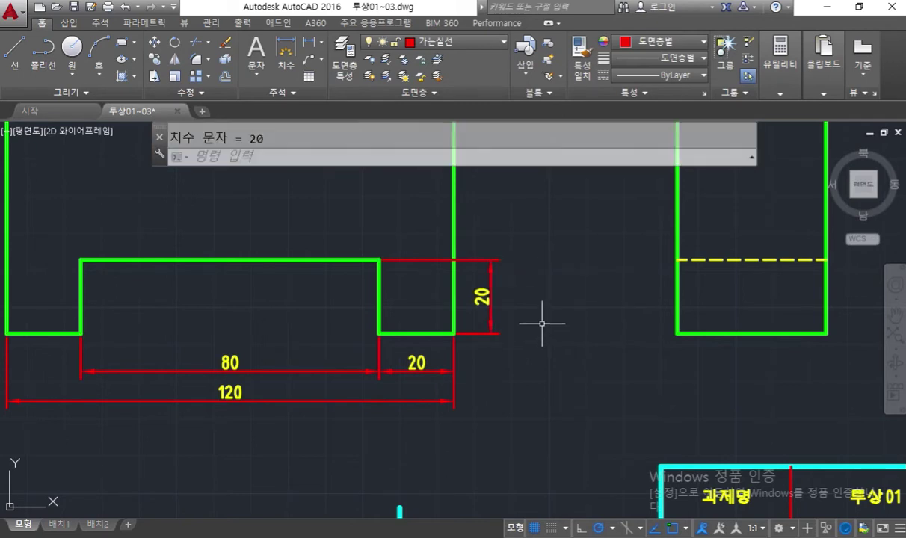
# Check the distance from the front view's lower right corner to the height dimension line with a temporary linear dimension.
pyautogui.press('space')
pyautogui.click(457, 338)
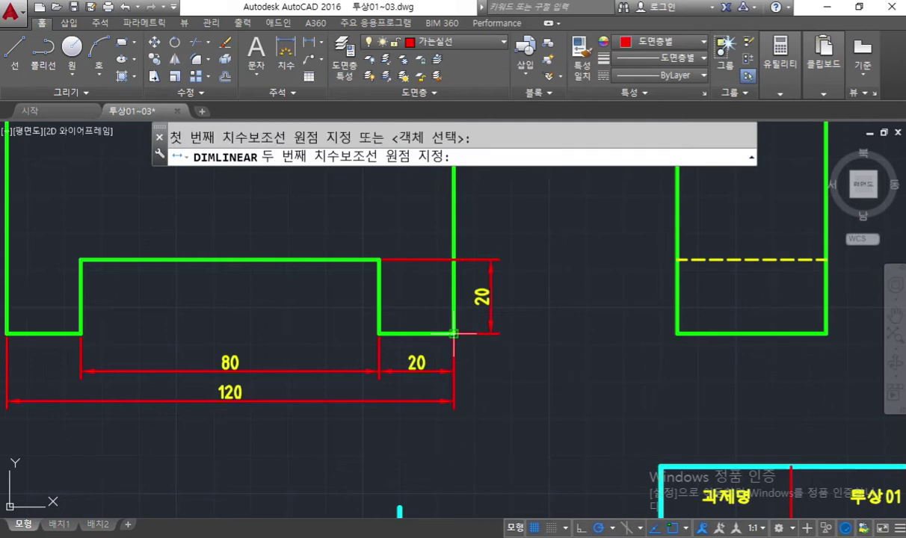
pyautogui.click(490, 333)
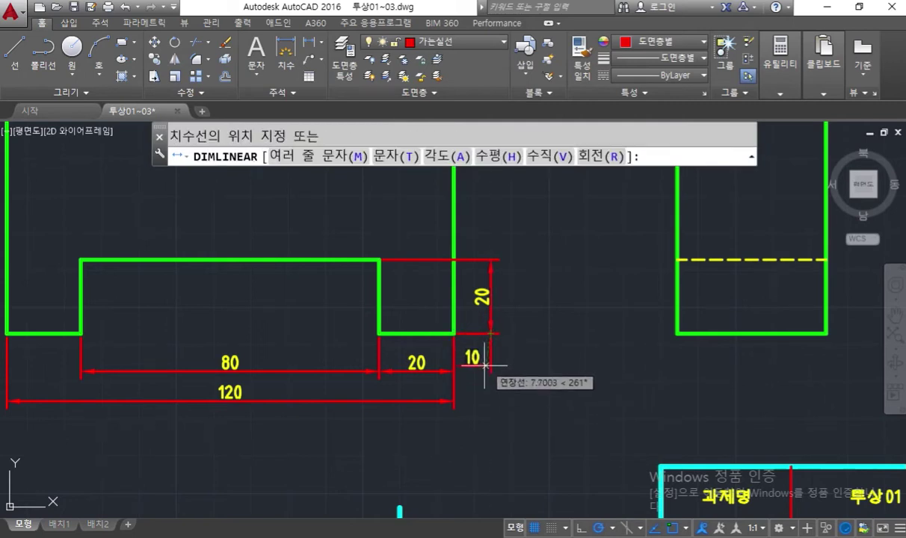
pyautogui.press('Escape')
# Delete the notch height dimension beside the front view's right edge.
pyautogui.click(525, 348)
pyautogui.click(467, 307)
pyautogui.press('Delete')
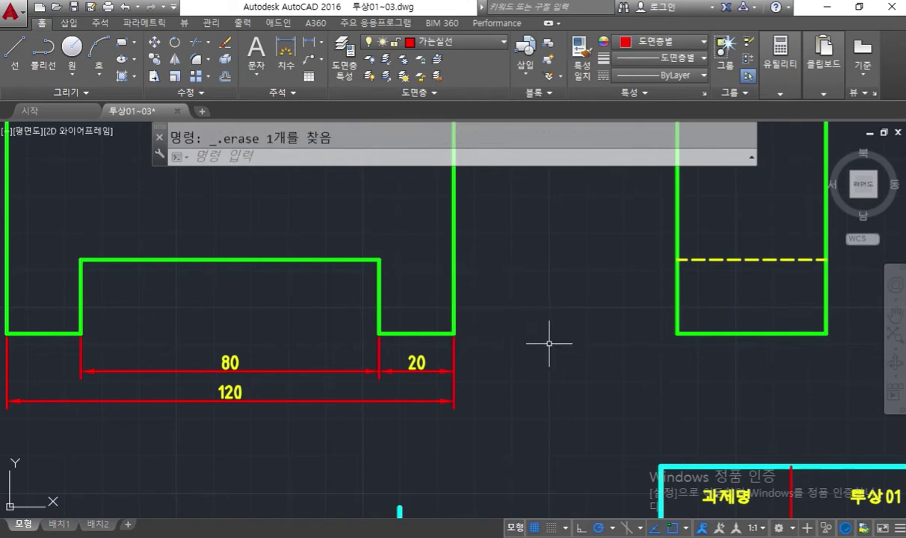
# Start a new linear dimension at the front view's lower right corner.
pyautogui.moveTo(540, 332); pyautogui.dragTo(546, 318, button='middle')
pyautogui.write('dimlin')
pyautogui.press('Return')
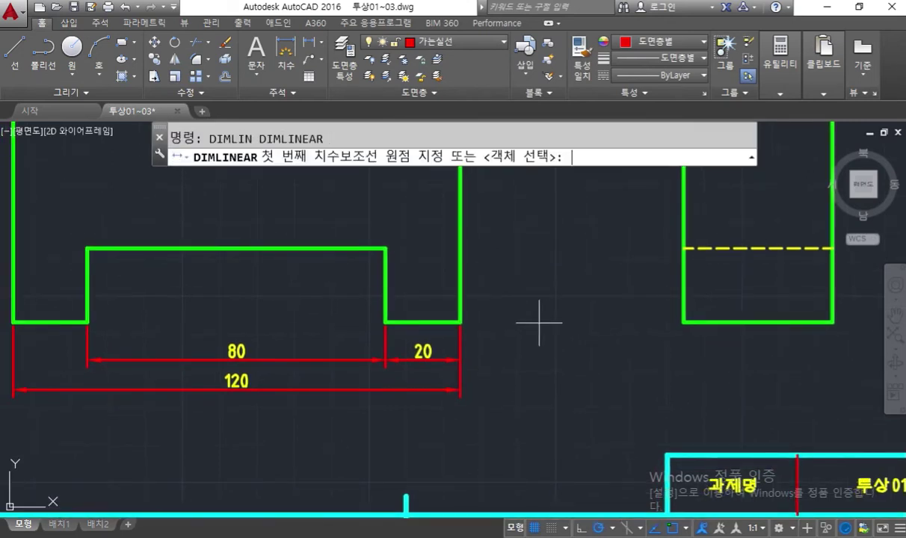
pyautogui.click(460, 323)
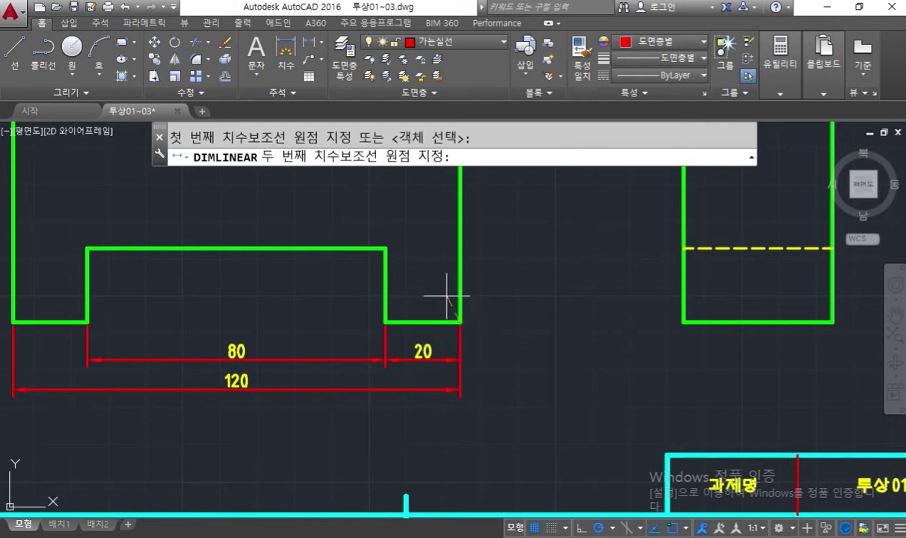
pyautogui.click(385, 247)
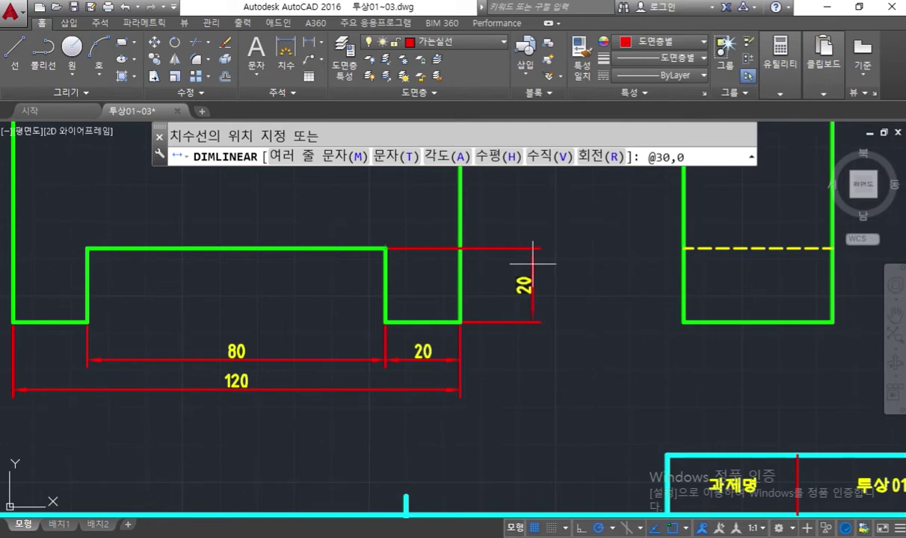
pyautogui.press('Return')
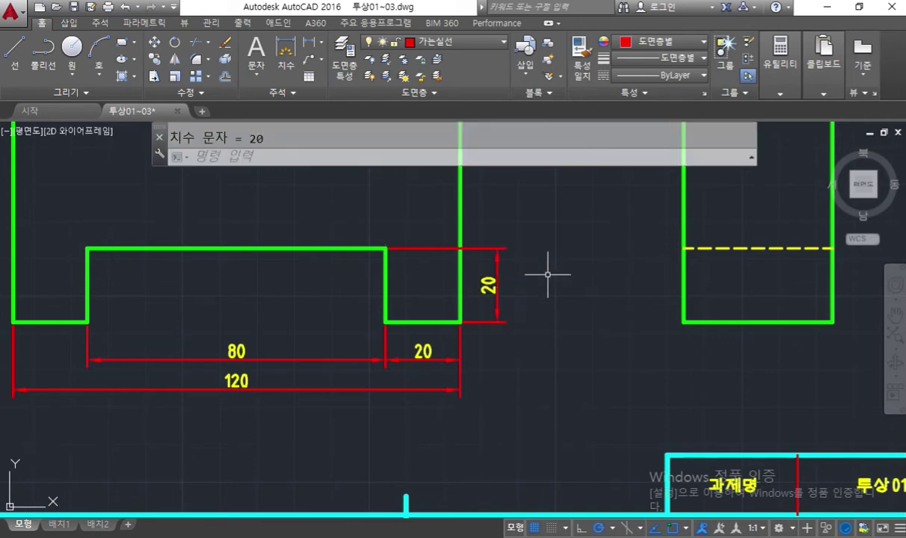
# Add a baseline dimension from the vertical notch dimension up to the outer end of the front view's horizontal step line.
pyautogui.moveTo(457, 204)
pyautogui.mouseDown(button='middle')
pyautogui.moveTo(502, 244)
pyautogui.moveTo(453, 293)
pyautogui.mouseUp(button='middle')
pyautogui.scroll(-2, 502, 244)
pyautogui.moveTo(502, 259); pyautogui.dragTo(475, 293, button='middle')
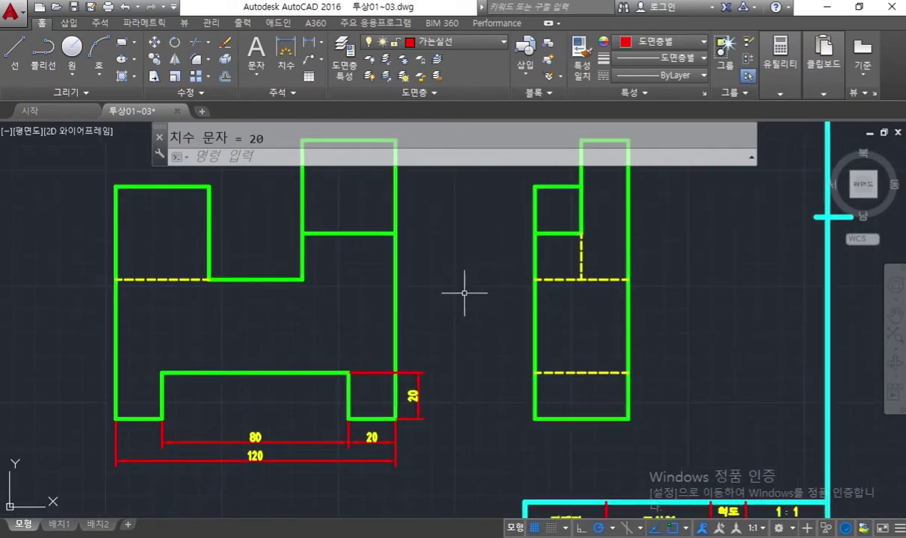
pyautogui.write('DIM')
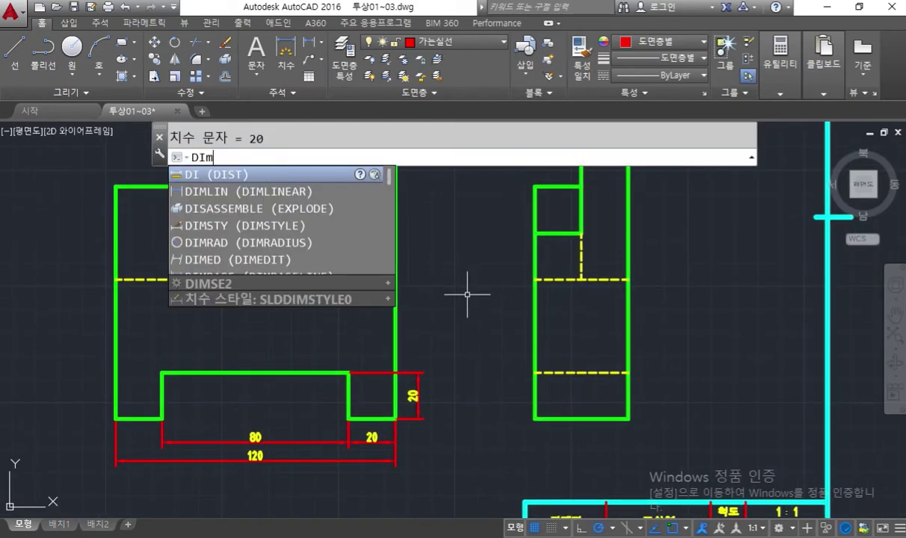
pyautogui.write('B')
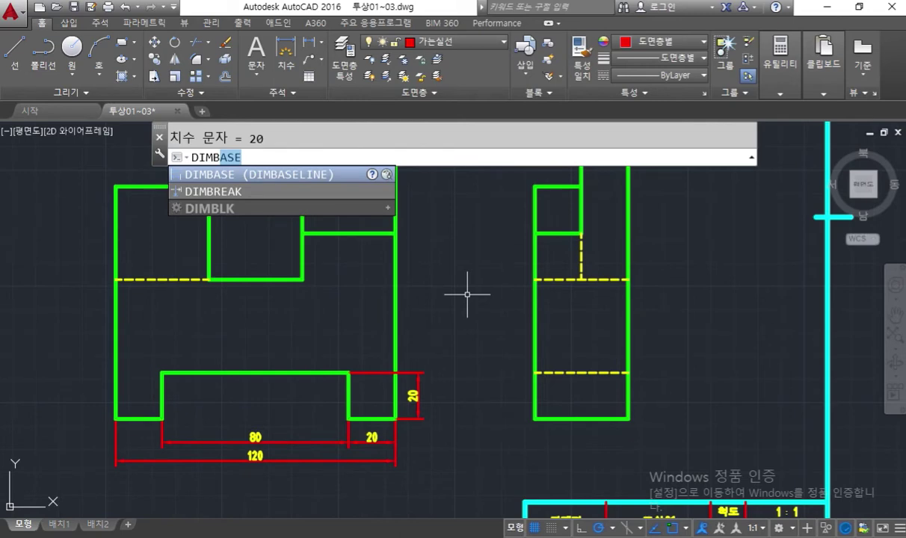
pyautogui.press('Return')
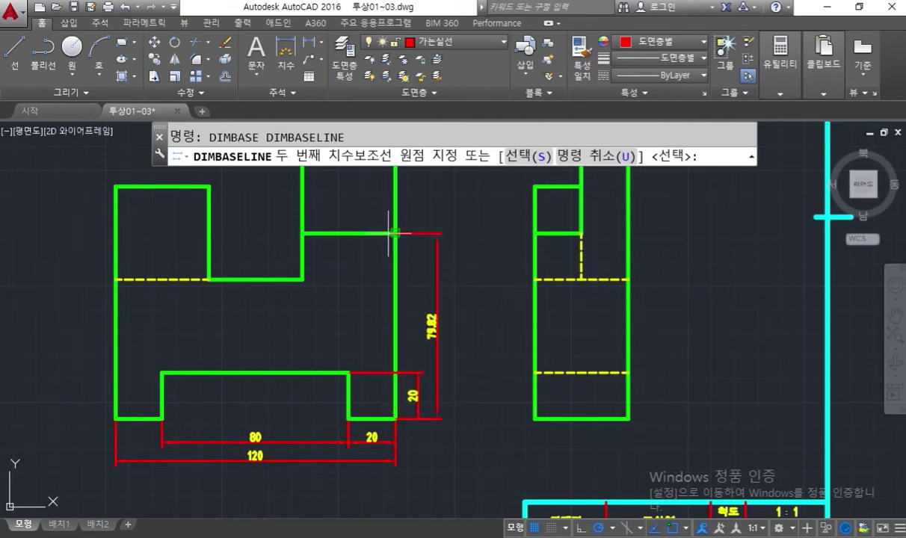
pyautogui.scroll(2, 389, 233)
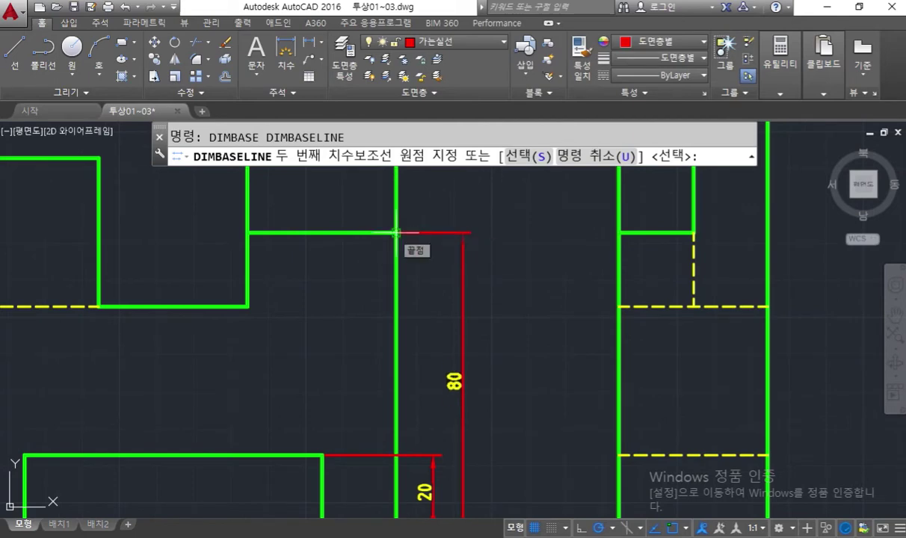
pyautogui.click(396, 232)
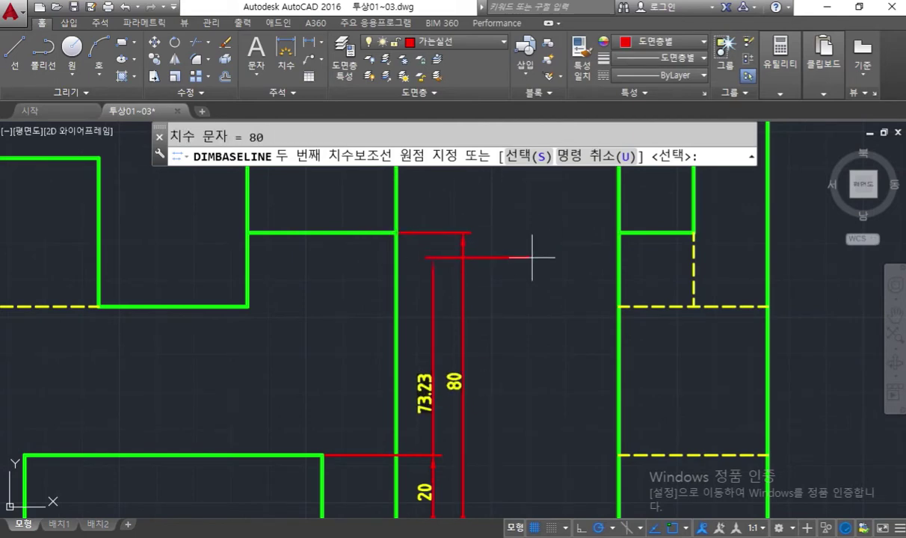
# Add another baseline dimension up to the front view's top outer corner for the overall height and end baseline dimensioning.
pyautogui.scroll(-2, 532, 258)
pyautogui.moveTo(531, 253); pyautogui.dragTo(520, 287, button='middle')
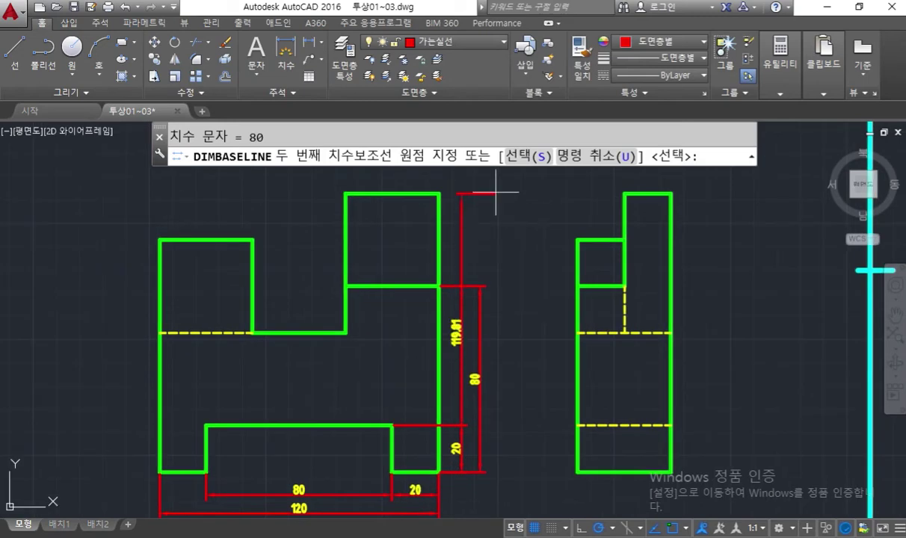
pyautogui.click(439, 193)
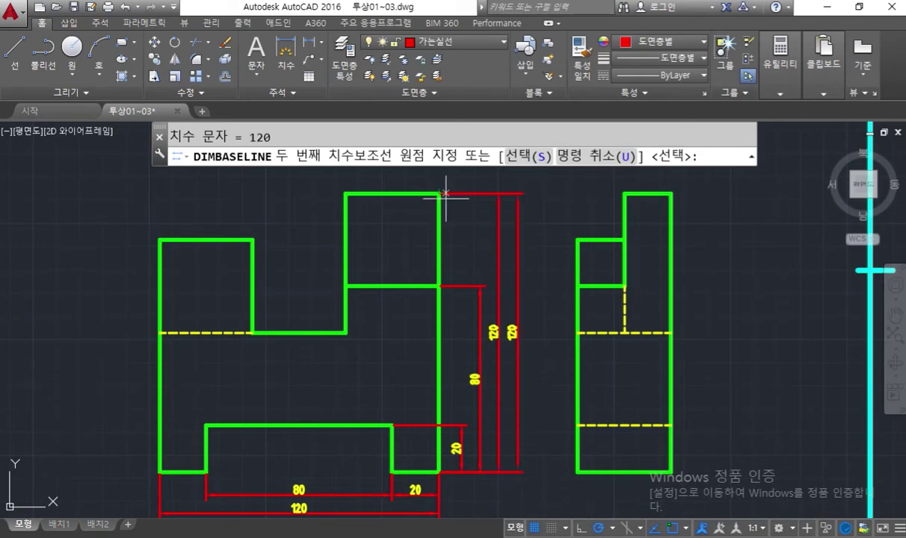
pyautogui.press('Return')
pyautogui.press('Return')
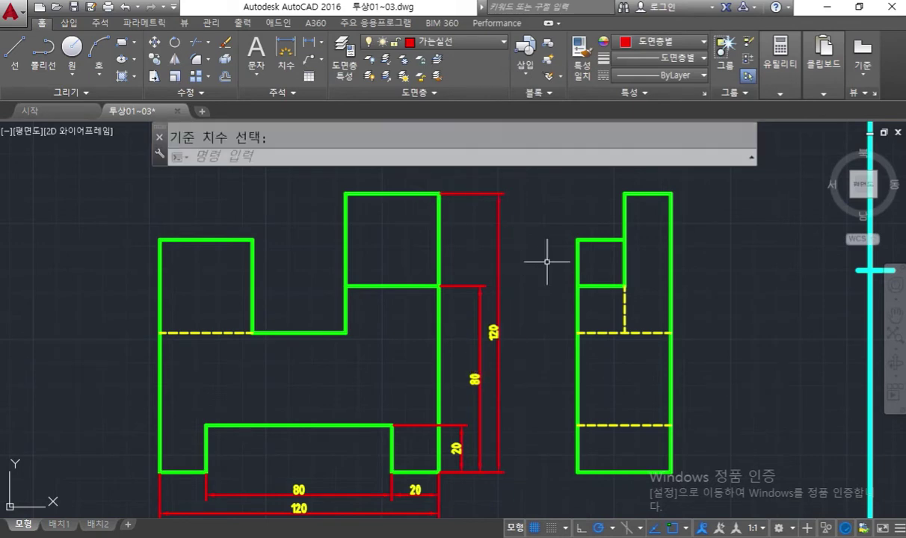
pyautogui.moveTo(475, 264); pyautogui.dragTo(527, 258, button='middle')
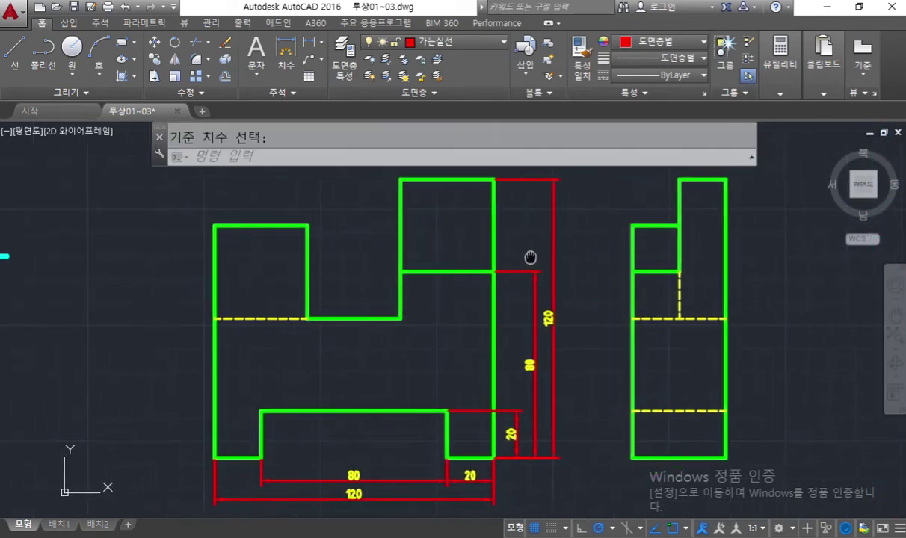
pyautogui.moveTo(598, 338)
pyautogui.mouseDown(button='middle')
pyautogui.moveTo(616, 326)
pyautogui.moveTo(645, 373)
pyautogui.mouseUp(button='middle')
pyautogui.press('F2')
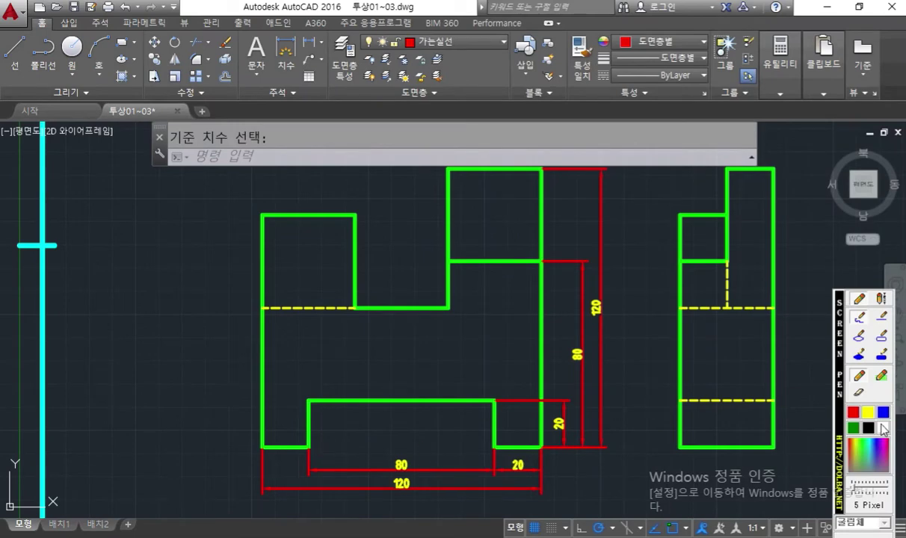
pyautogui.press('F2')
pyautogui.moveTo(491, 347)
pyautogui.mouseDown(button='middle')
pyautogui.moveTo(479, 287)
pyautogui.moveTo(467, 314)
pyautogui.mouseUp(button='middle')
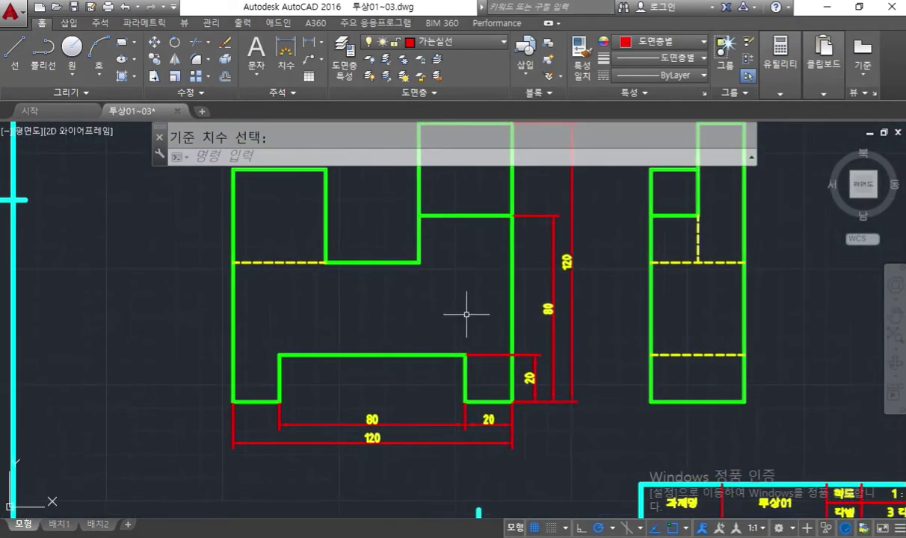
pyautogui.press('F2')
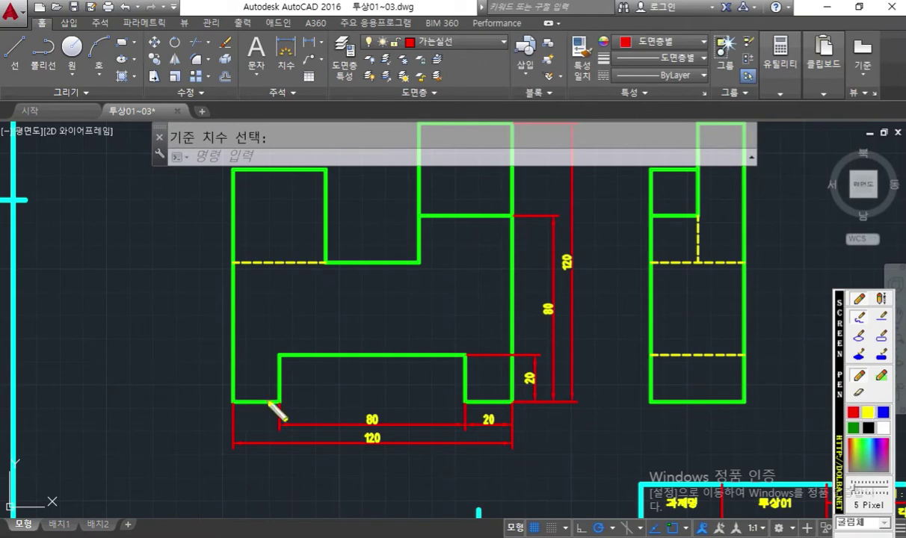
pyautogui.moveTo(276, 398)
pyautogui.mouseDown()
pyautogui.moveTo(285, 356)
pyautogui.moveTo(447, 351)
pyautogui.moveTo(464, 366)
pyautogui.moveTo(464, 400)
pyautogui.moveTo(499, 416)
pyautogui.moveTo(485, 433)
pyautogui.mouseUp()
pyautogui.moveTo(395, 430)
pyautogui.mouseDown()
pyautogui.moveTo(372, 410)
pyautogui.moveTo(379, 427)
pyautogui.mouseUp()
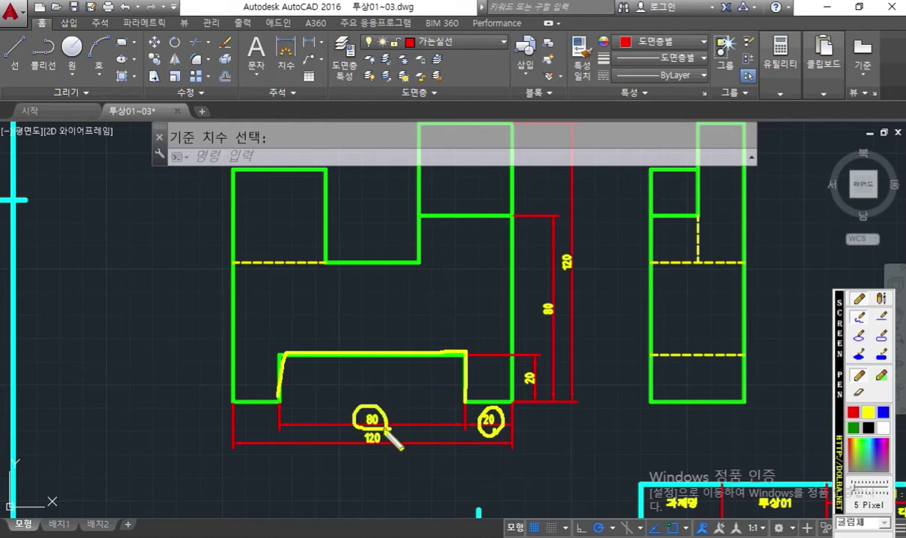
pyautogui.moveTo(542, 388)
pyautogui.mouseDown()
pyautogui.moveTo(518, 368)
pyautogui.moveTo(544, 390)
pyautogui.mouseUp()
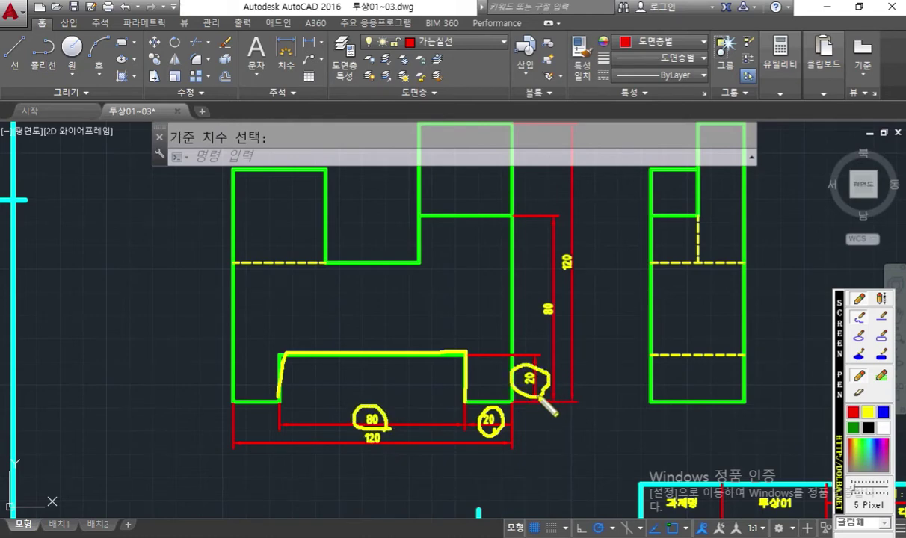
pyautogui.press('Escape')
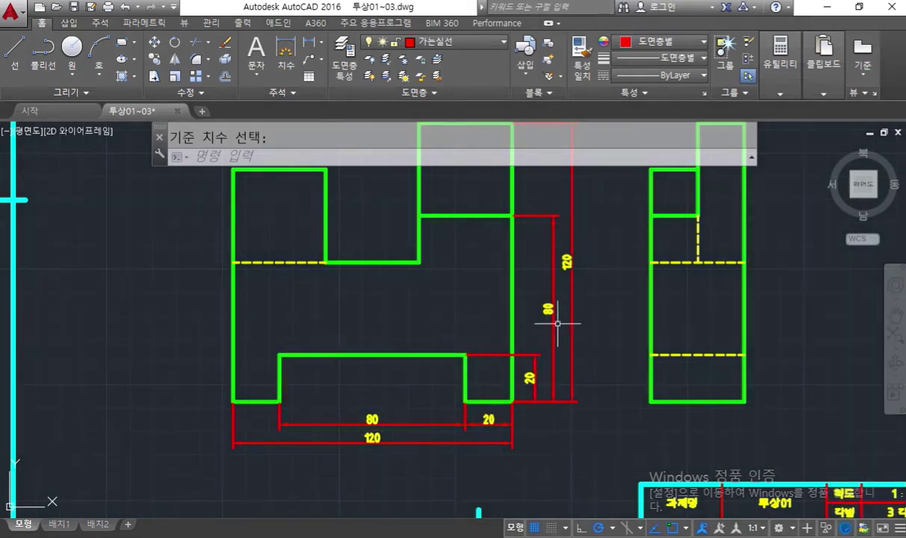
pyautogui.hotkey('ctrl', 'F1')
pyautogui.moveTo(552, 301)
pyautogui.mouseDown()
pyautogui.moveTo(536, 310)
pyautogui.moveTo(559, 304)
pyautogui.moveTo(554, 324)
pyautogui.mouseUp()
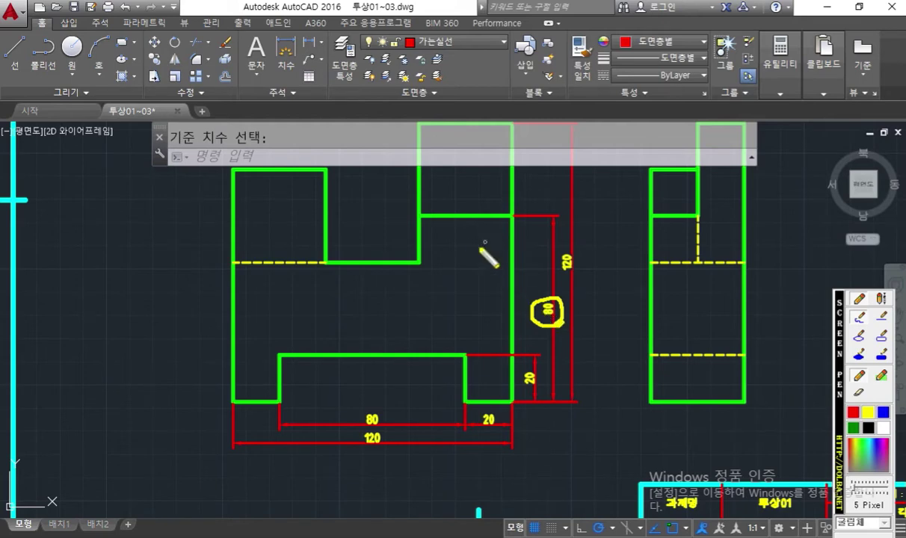
pyautogui.hotkey('ctrl', 'F1')
pyautogui.moveTo(470, 235); pyautogui.dragTo(476, 297, button='middle')
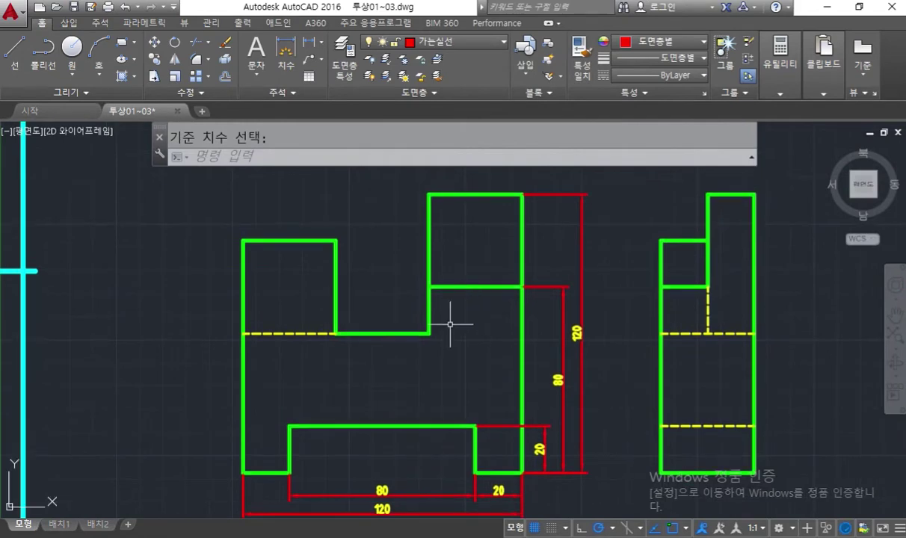
pyautogui.hotkey('ctrl', 'F1')
pyautogui.moveTo(369, 333)
pyautogui.mouseDown()
pyautogui.moveTo(458, 334)
pyautogui.moveTo(422, 260)
pyautogui.mouseUp()
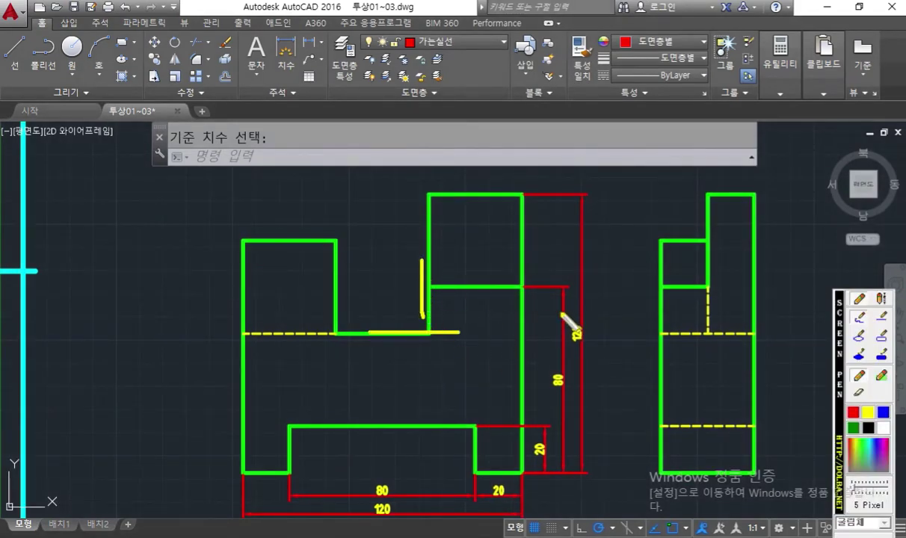
pyautogui.moveTo(521, 265); pyautogui.dragTo(521, 298)
pyautogui.moveTo(492, 265)
pyautogui.mouseDown()
pyautogui.moveTo(520, 283)
pyautogui.moveTo(501, 297)
pyautogui.mouseUp()
pyautogui.moveTo(449, 267); pyautogui.dragTo(429, 285)
pyautogui.moveTo(429, 284); pyautogui.dragTo(449, 299)
pyautogui.moveTo(432, 346)
pyautogui.mouseDown()
pyautogui.moveTo(433, 367)
pyautogui.moveTo(431, 341)
pyautogui.mouseUp()
pyautogui.moveTo(431, 341); pyautogui.dragTo(445, 359)
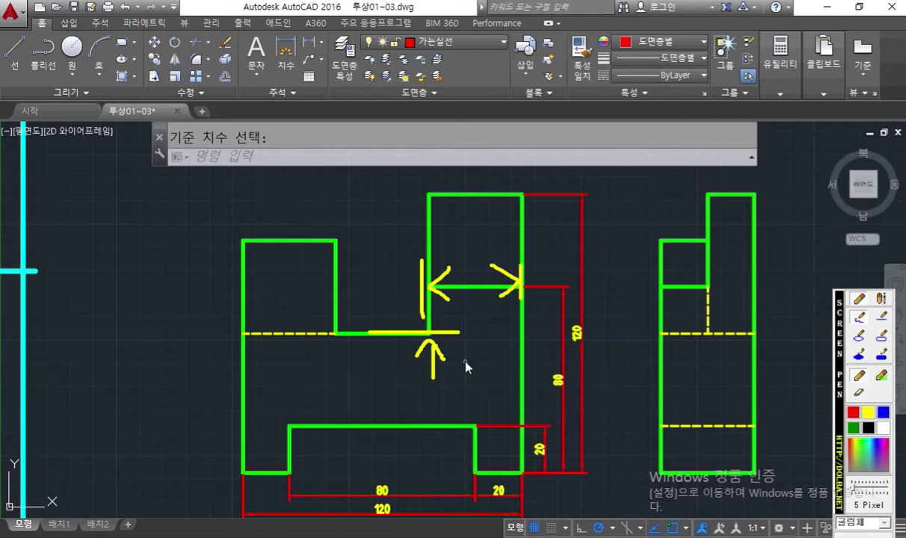
pyautogui.rightClick(465, 363)
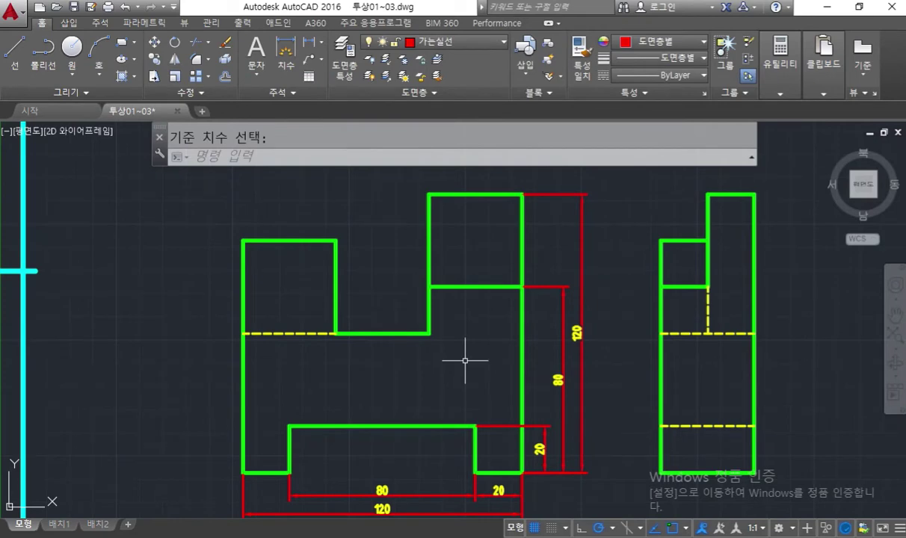
pyautogui.moveTo(465, 360); pyautogui.dragTo(428, 354, button='middle')
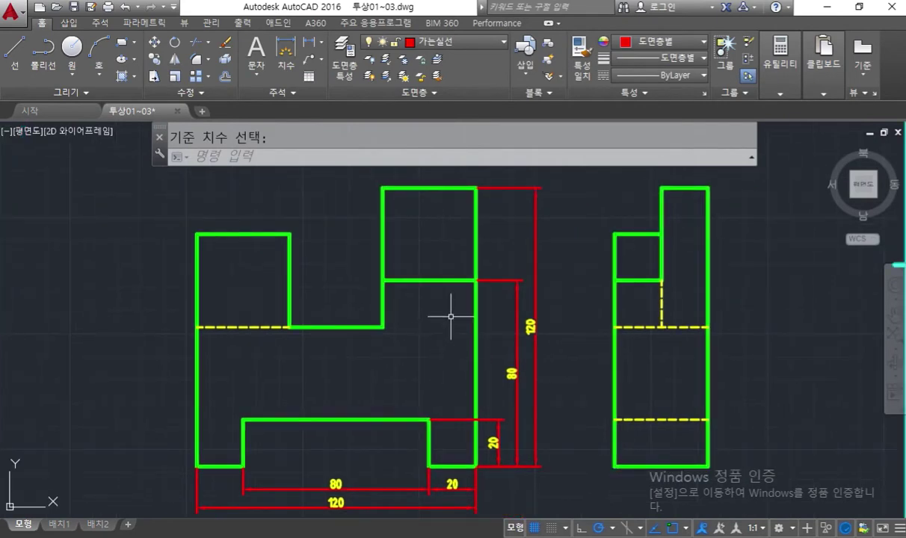
pyautogui.moveTo(654, 144)
pyautogui.mouseDown()
pyautogui.moveTo(565, 226)
pyautogui.moveTo(680, 239)
pyautogui.mouseUp()
pyautogui.moveTo(622, 148)
pyautogui.mouseDown()
pyautogui.moveTo(750, 142)
pyautogui.moveTo(675, 241)
pyautogui.mouseUp()
pyautogui.moveTo(566, 226)
pyautogui.mouseDown()
pyautogui.moveTo(571, 243)
pyautogui.moveTo(681, 285)
pyautogui.mouseUp()
pyautogui.moveTo(672, 252); pyautogui.dragTo(688, 287)
pyautogui.moveTo(688, 287); pyautogui.dragTo(770, 196)
pyautogui.moveTo(758, 139); pyautogui.dragTo(764, 191)
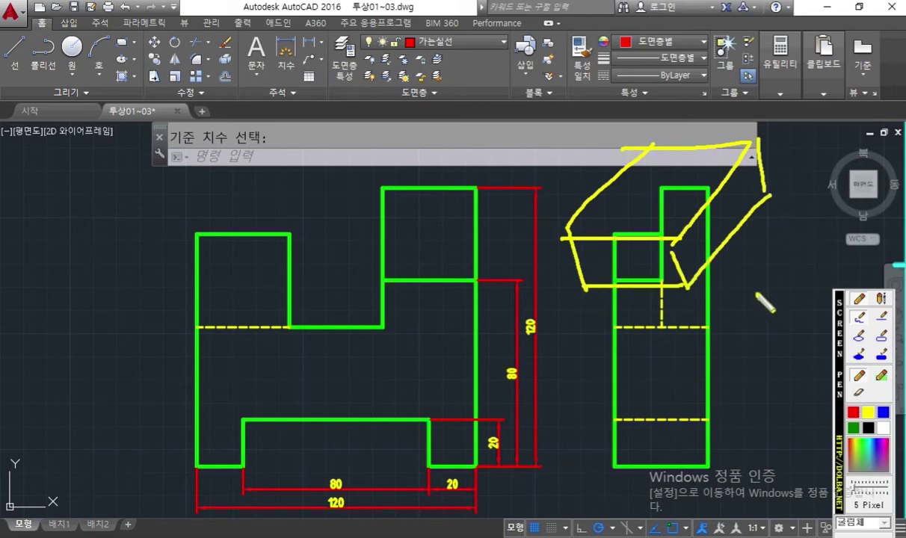
pyautogui.moveTo(581, 166); pyautogui.dragTo(745, 166)
pyautogui.moveTo(700, 144); pyautogui.dragTo(681, 180)
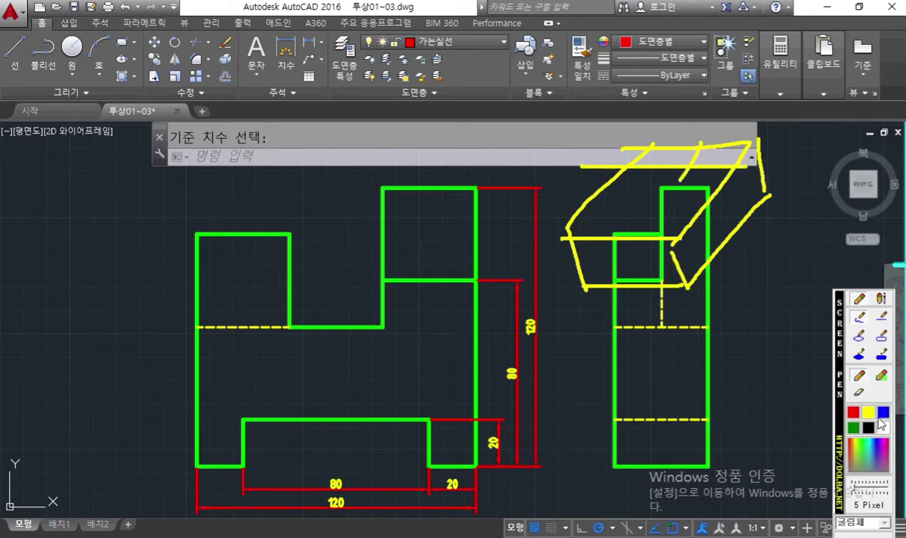
pyautogui.moveTo(643, 167)
pyautogui.mouseDown()
pyautogui.moveTo(652, 149)
pyautogui.moveTo(699, 164)
pyautogui.mouseUp()
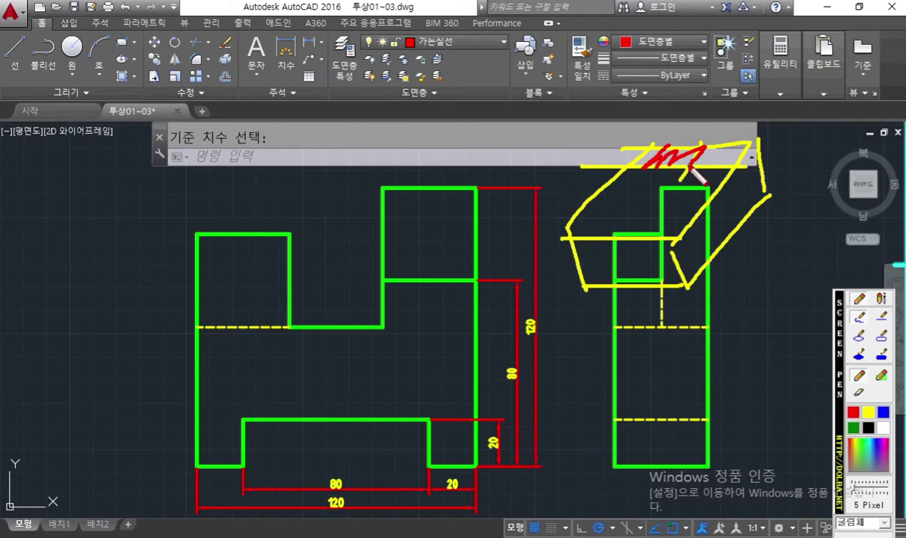
pyautogui.moveTo(221, 232)
pyautogui.mouseDown()
pyautogui.moveTo(392, 230)
pyautogui.moveTo(378, 183)
pyautogui.moveTo(205, 196)
pyautogui.moveTo(203, 221)
pyautogui.moveTo(307, 196)
pyautogui.moveTo(348, 197)
pyautogui.moveTo(354, 211)
pyautogui.mouseUp()
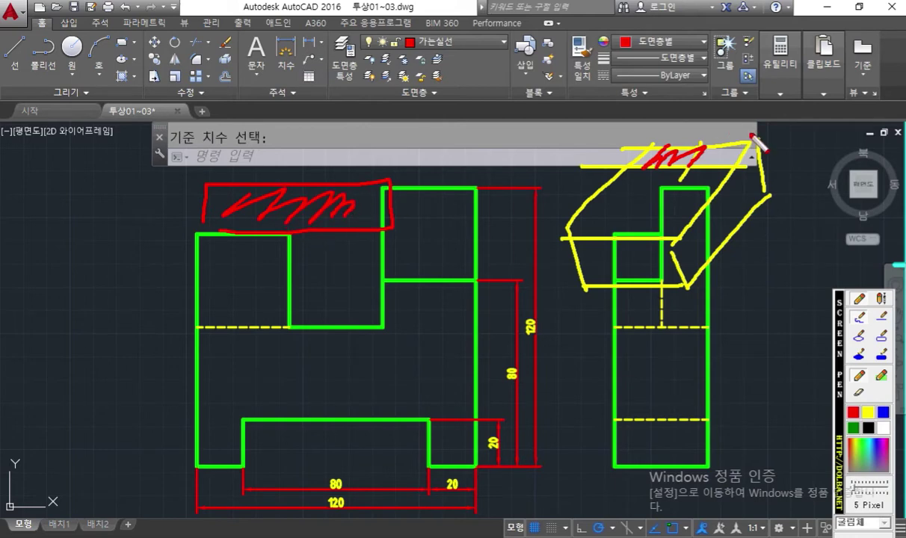
pyautogui.moveTo(674, 154); pyautogui.dragTo(362, 190)
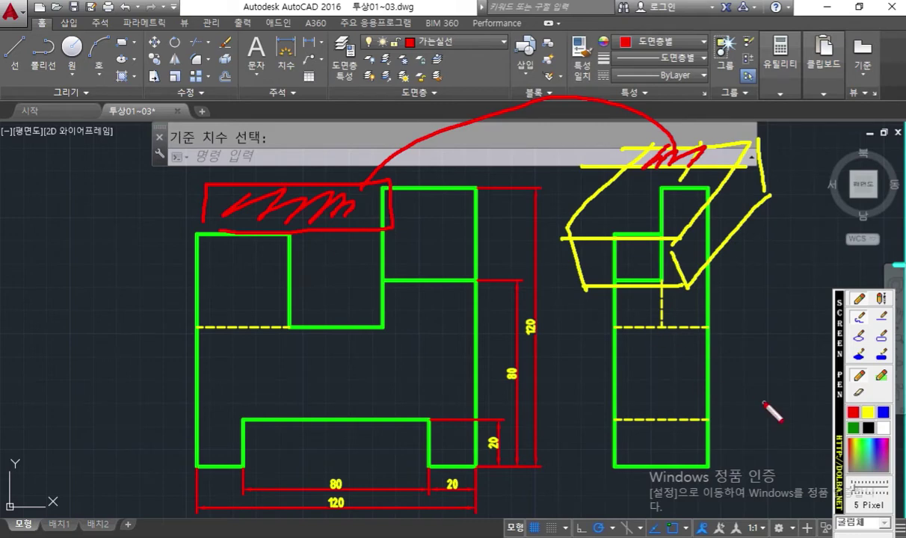
pyautogui.moveTo(345, 236); pyautogui.dragTo(366, 263)
pyautogui.moveTo(311, 250)
pyautogui.mouseDown()
pyautogui.moveTo(349, 298)
pyautogui.moveTo(323, 319)
pyautogui.mouseUp()
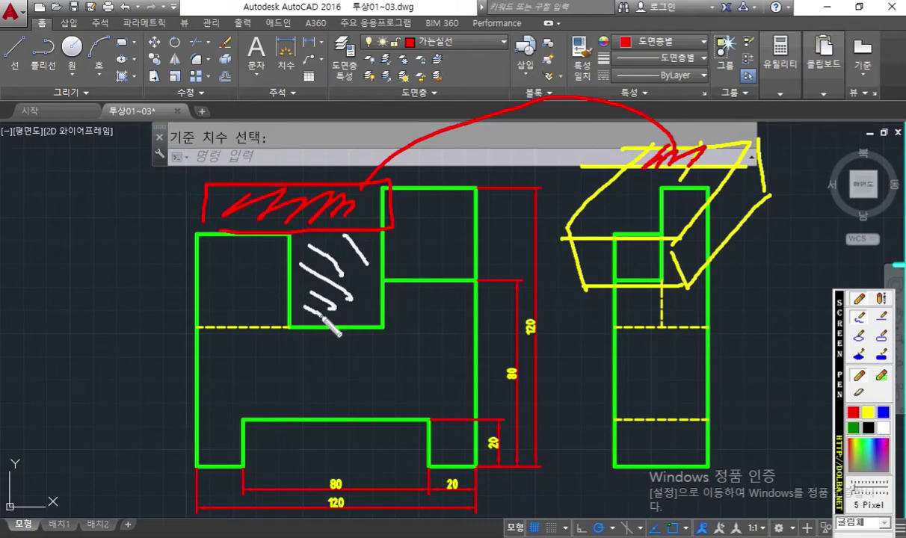
pyautogui.moveTo(654, 168)
pyautogui.mouseDown()
pyautogui.moveTo(637, 186)
pyautogui.moveTo(650, 205)
pyautogui.moveTo(686, 175)
pyautogui.mouseUp()
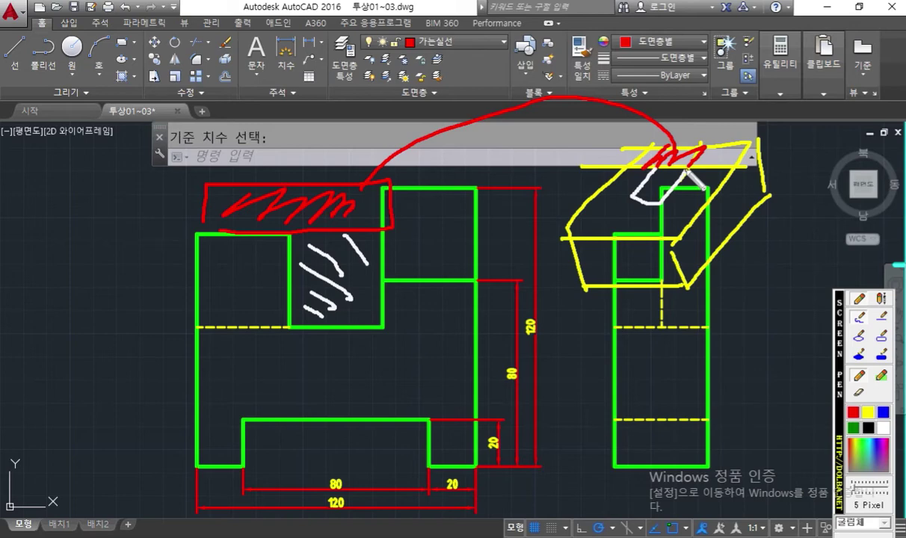
pyautogui.press('Escape')
pyautogui.moveTo(392, 218); pyautogui.dragTo(445, 248, button='middle')
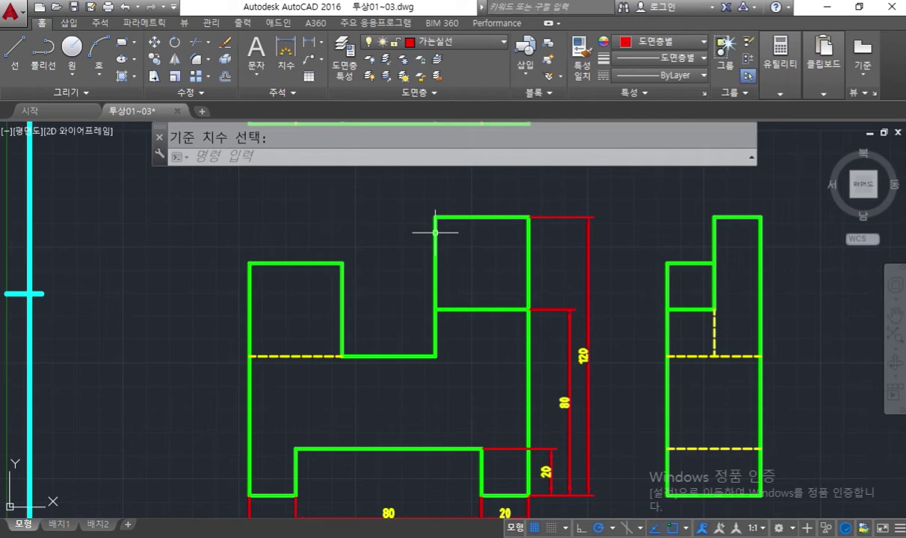
pyautogui.press('F12')
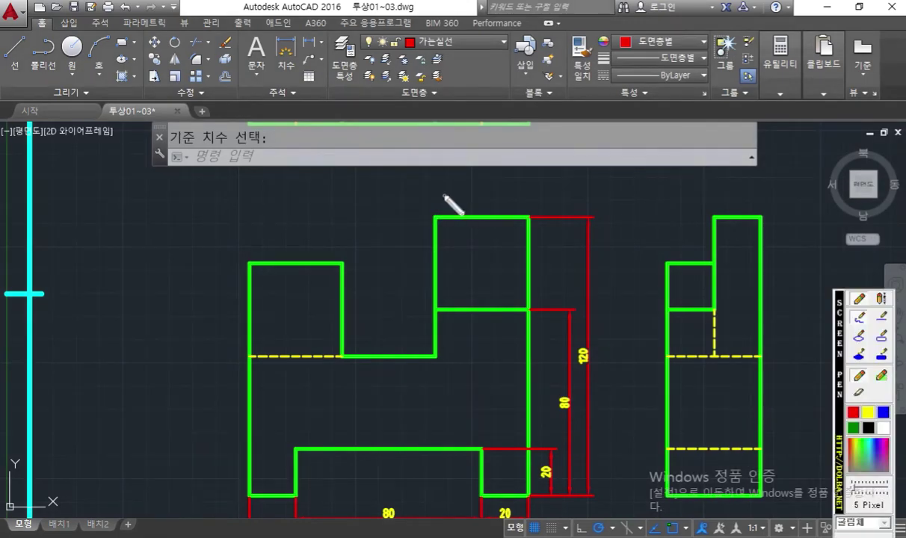
pyautogui.moveTo(436, 222)
pyautogui.mouseDown()
pyautogui.moveTo(435, 210)
pyautogui.moveTo(439, 217)
pyautogui.mouseUp()
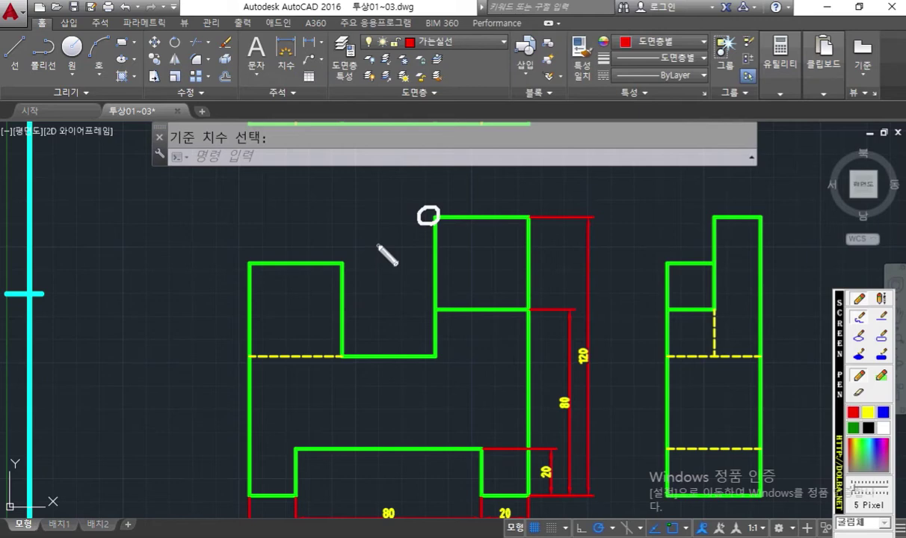
pyautogui.moveTo(342, 263); pyautogui.dragTo(345, 185)
pyautogui.moveTo(429, 179); pyautogui.dragTo(430, 202)
pyautogui.moveTo(349, 197)
pyautogui.mouseDown()
pyautogui.moveTo(425, 198)
pyautogui.moveTo(423, 208)
pyautogui.mouseUp()
pyautogui.moveTo(364, 187); pyautogui.dragTo(364, 210)
pyautogui.moveTo(387, 169)
pyautogui.mouseDown()
pyautogui.moveTo(396, 186)
pyautogui.moveTo(389, 193)
pyautogui.moveTo(402, 174)
pyautogui.mouseUp()
pyautogui.moveTo(247, 266)
pyautogui.mouseDown()
pyautogui.moveTo(249, 196)
pyautogui.moveTo(343, 201)
pyautogui.mouseUp()
pyautogui.moveTo(343, 202); pyautogui.dragTo(320, 213)
pyautogui.moveTo(278, 187)
pyautogui.mouseDown()
pyautogui.moveTo(249, 200)
pyautogui.moveTo(278, 212)
pyautogui.mouseUp()
pyautogui.moveTo(286, 166); pyautogui.dragTo(298, 178)
pyautogui.moveTo(299, 160)
pyautogui.mouseDown()
pyautogui.moveTo(291, 190)
pyautogui.moveTo(321, 189)
pyautogui.mouseUp()
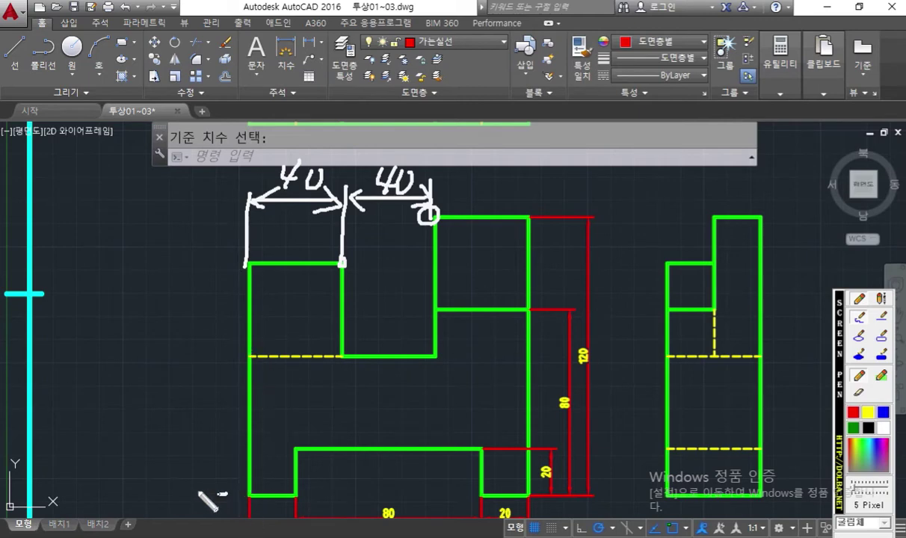
pyautogui.moveTo(195, 491); pyautogui.dragTo(226, 494)
pyautogui.moveTo(248, 365)
pyautogui.mouseDown()
pyautogui.moveTo(213, 367)
pyautogui.moveTo(223, 468)
pyautogui.mouseUp()
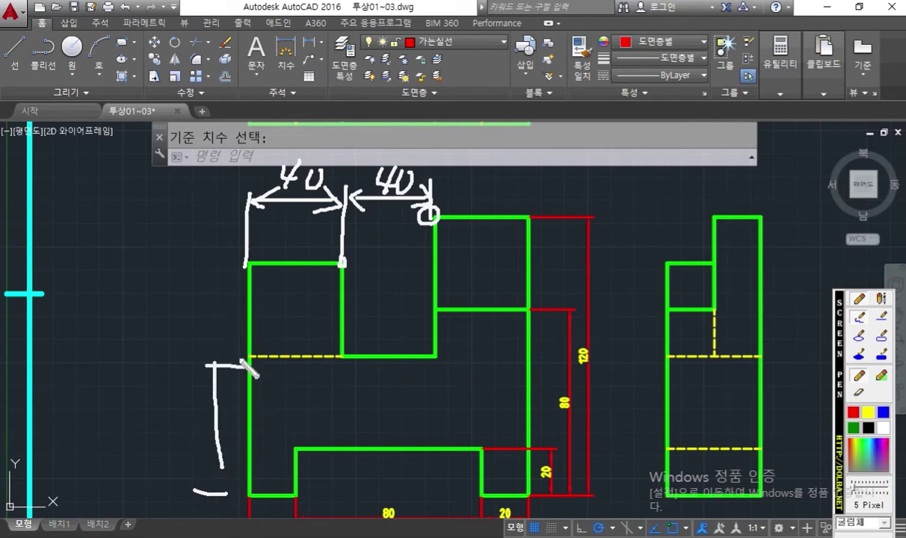
pyautogui.moveTo(247, 263)
pyautogui.mouseDown()
pyautogui.moveTo(173, 265)
pyautogui.moveTo(179, 478)
pyautogui.moveTo(191, 446)
pyautogui.mouseUp()
pyautogui.moveTo(164, 294); pyautogui.dragTo(201, 297)
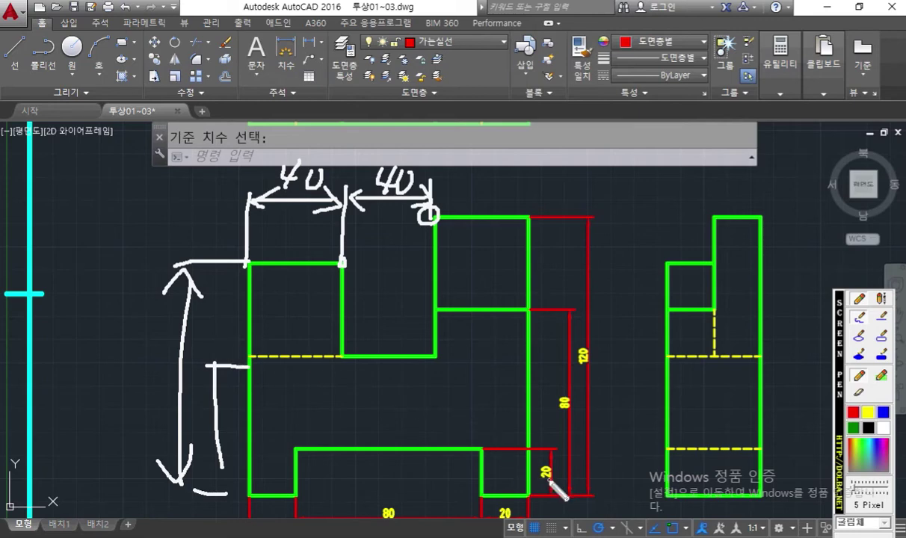
pyautogui.moveTo(521, 491); pyautogui.dragTo(523, 486)
pyautogui.moveTo(465, 395)
pyautogui.mouseDown()
pyautogui.moveTo(489, 449)
pyautogui.moveTo(525, 484)
pyautogui.mouseUp()
pyautogui.moveTo(519, 452); pyautogui.dragTo(523, 478)
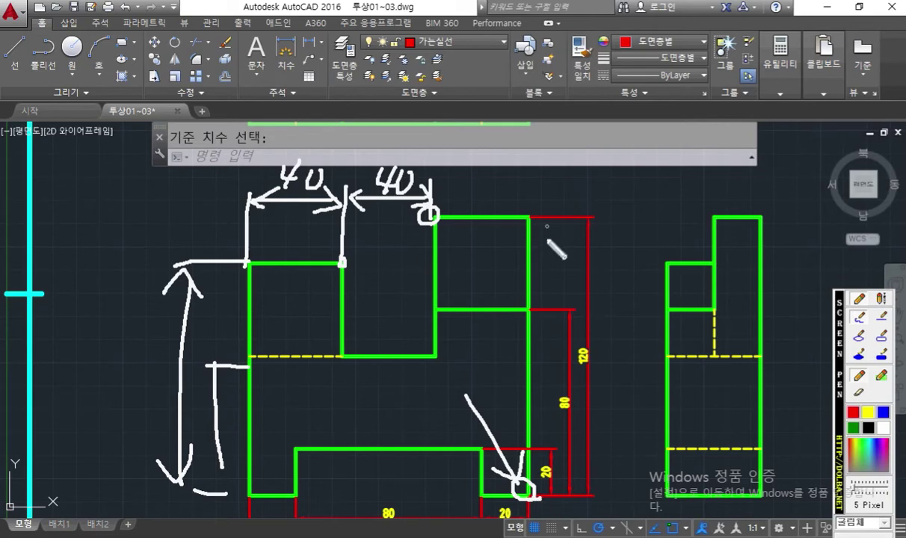
pyautogui.moveTo(535, 236); pyautogui.dragTo(539, 489)
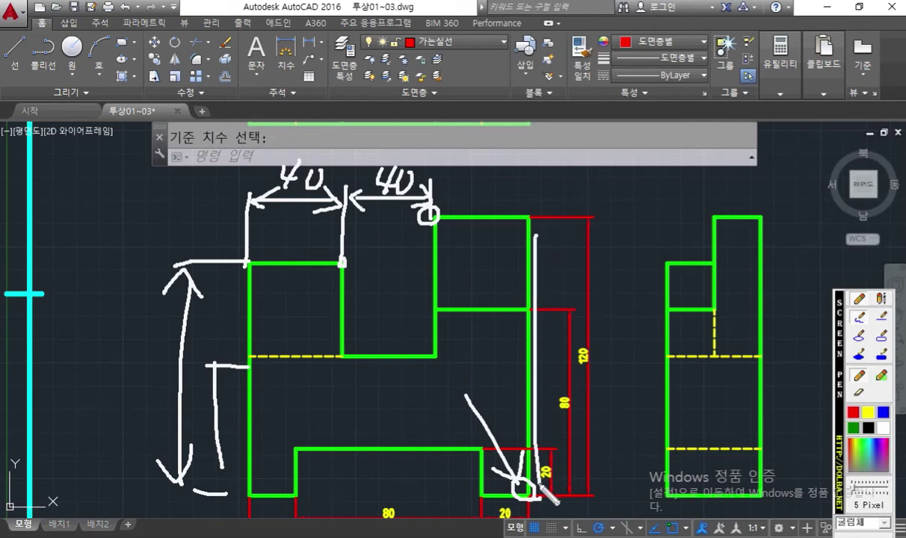
pyautogui.moveTo(423, 497); pyautogui.dragTo(533, 499)
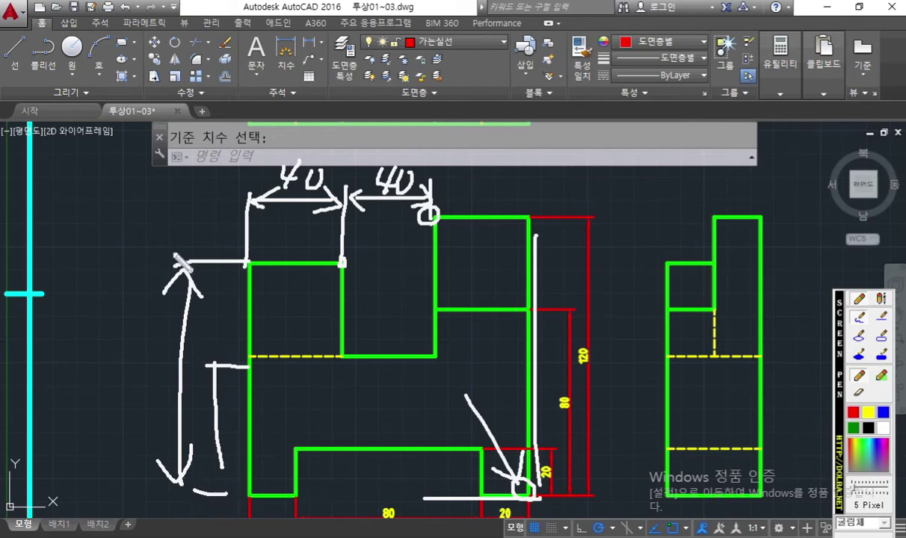
pyautogui.moveTo(182, 311)
pyautogui.mouseDown()
pyautogui.moveTo(164, 323)
pyautogui.moveTo(187, 329)
pyautogui.mouseUp()
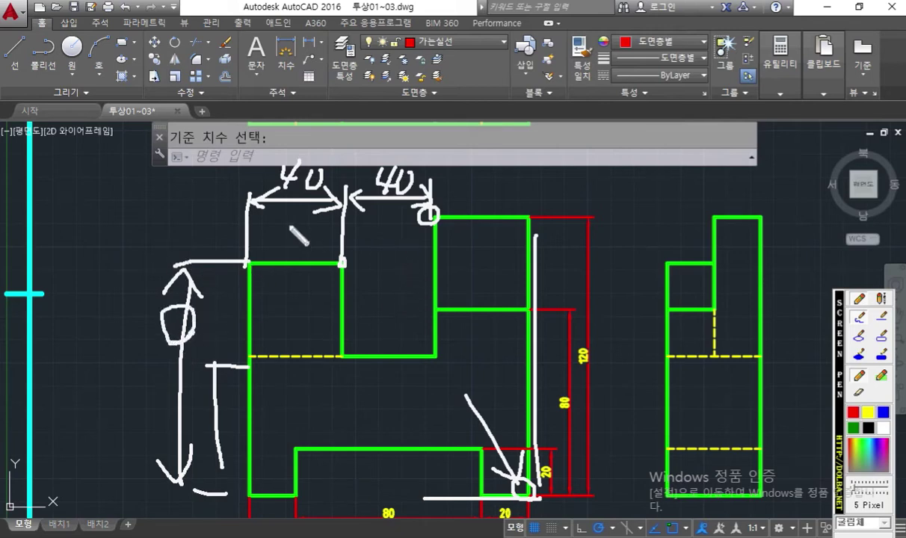
pyautogui.moveTo(221, 218); pyautogui.dragTo(437, 217)
pyautogui.moveTo(206, 256); pyautogui.dragTo(419, 256)
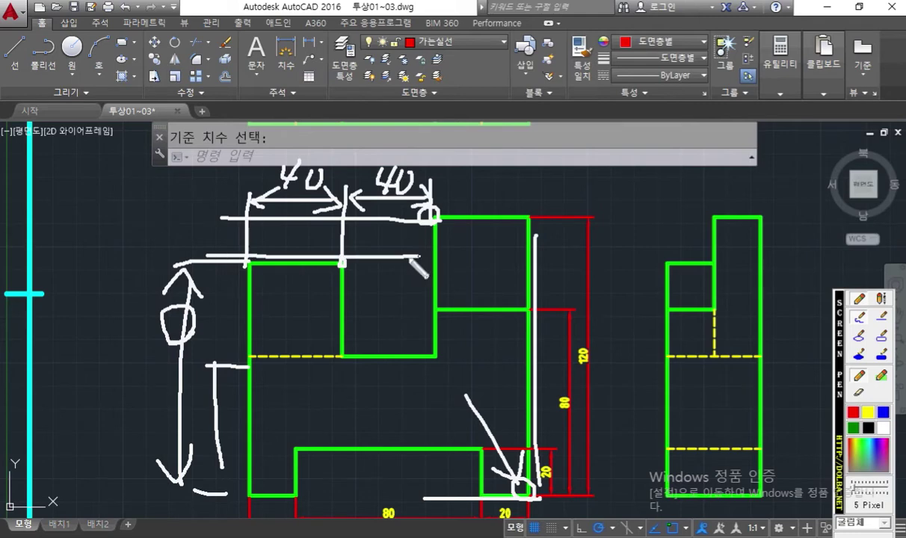
pyautogui.moveTo(258, 245); pyautogui.dragTo(409, 257)
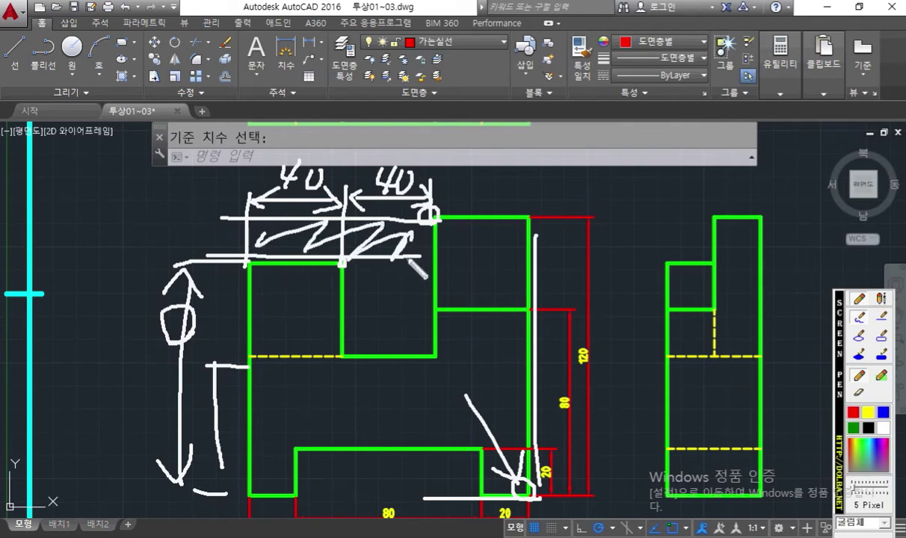
pyautogui.moveTo(585, 373)
pyautogui.mouseDown()
pyautogui.moveTo(555, 329)
pyautogui.moveTo(584, 367)
pyautogui.mouseUp()
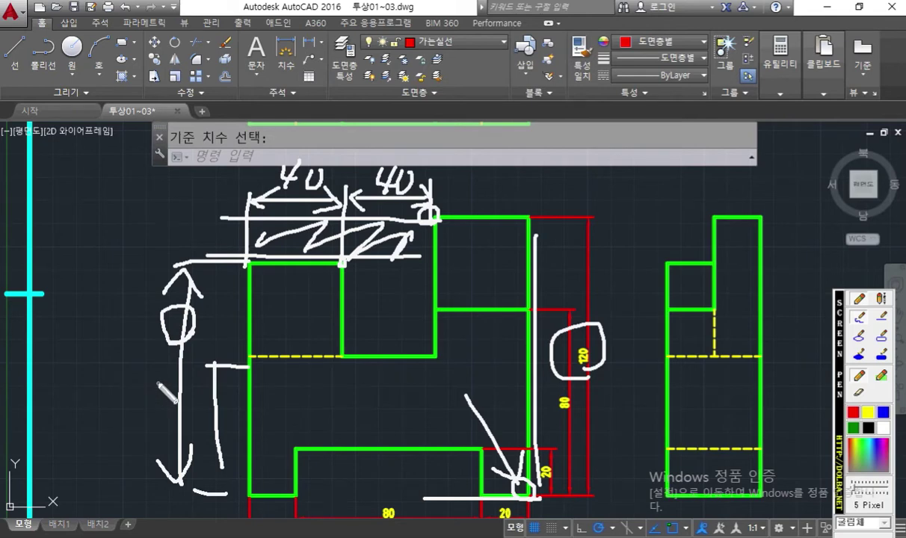
pyautogui.moveTo(126, 322)
pyautogui.mouseDown()
pyautogui.moveTo(122, 345)
pyautogui.moveTo(140, 323)
pyautogui.moveTo(161, 333)
pyautogui.mouseUp()
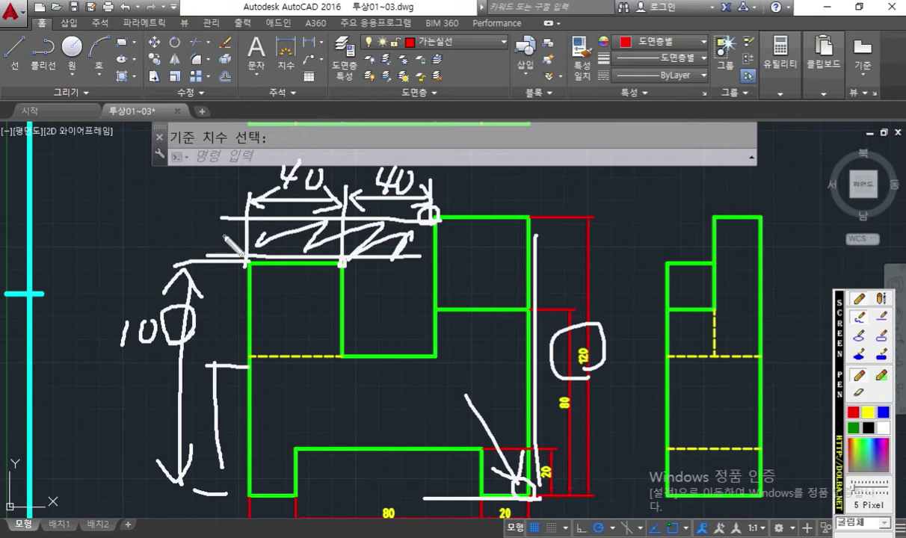
pyautogui.press('Escape')
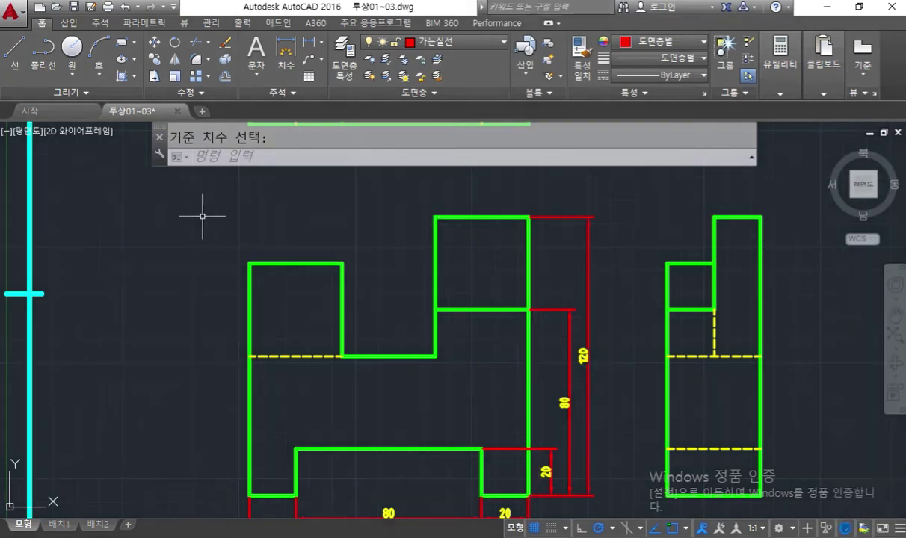
pyautogui.press('F12')
pyautogui.moveTo(432, 214); pyautogui.dragTo(178, 222)
pyautogui.moveTo(249, 263); pyautogui.dragTo(187, 264)
pyautogui.moveTo(207, 199)
pyautogui.mouseDown()
pyautogui.moveTo(207, 273)
pyautogui.moveTo(217, 268)
pyautogui.moveTo(203, 224)
pyautogui.moveTo(218, 218)
pyautogui.mouseUp()
pyautogui.click(250, 248)
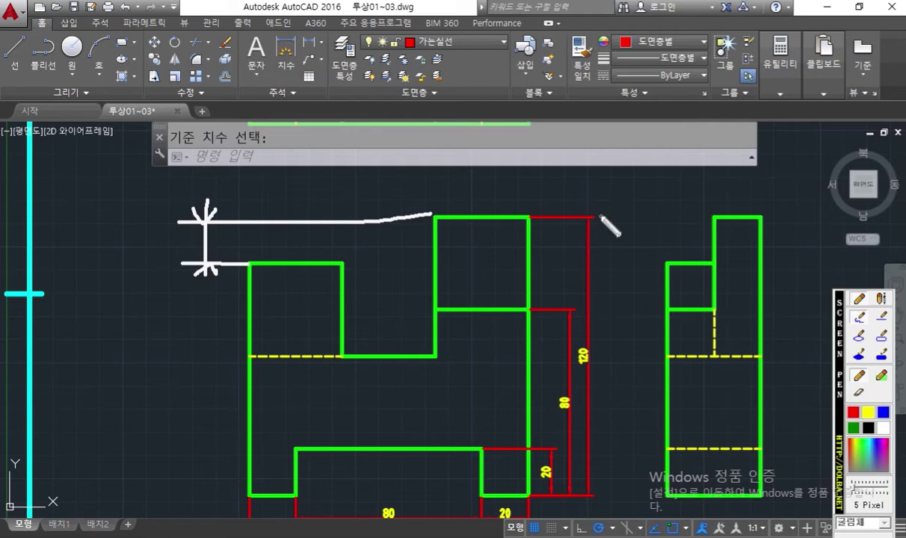
pyautogui.moveTo(333, 211); pyautogui.dragTo(549, 216)
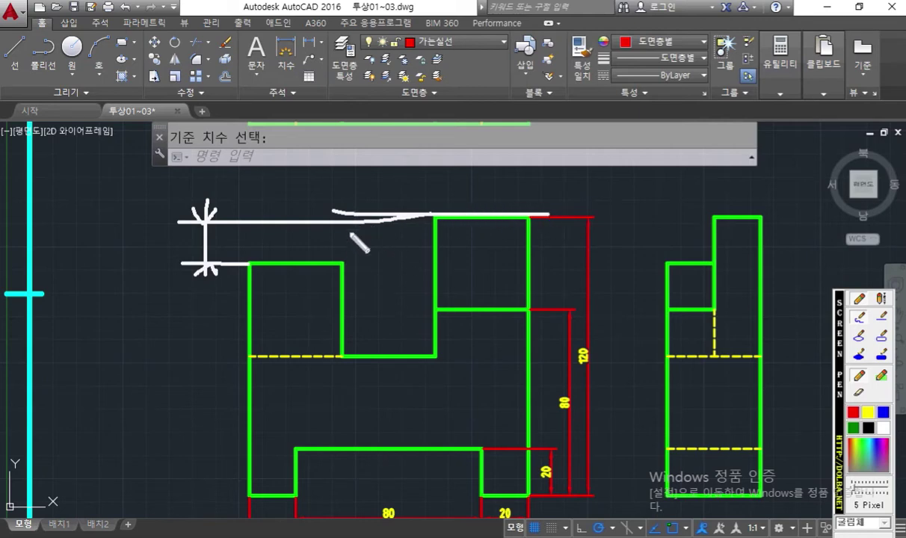
pyautogui.moveTo(352, 227); pyautogui.dragTo(317, 246)
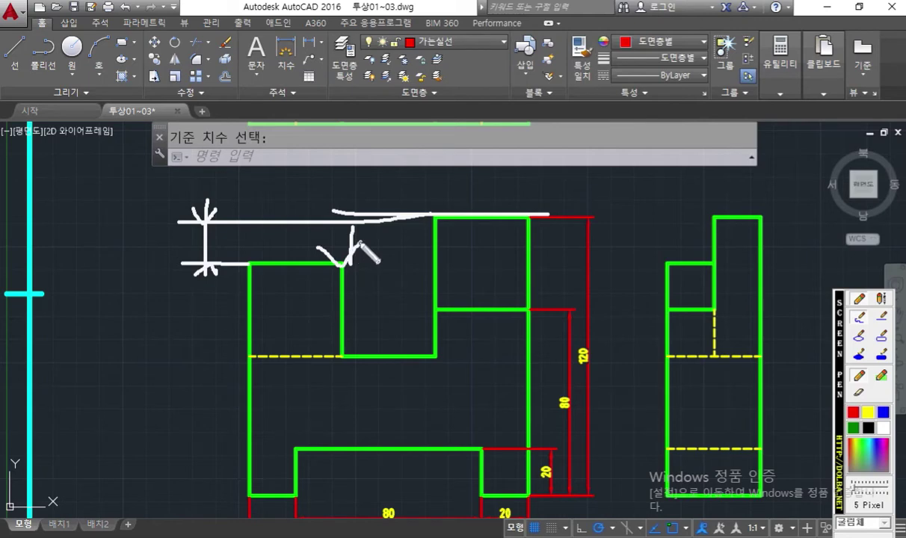
pyautogui.press('Escape')
pyautogui.press('F12')
pyautogui.moveTo(532, 477)
pyautogui.mouseDown()
pyautogui.moveTo(541, 481)
pyautogui.moveTo(544, 510)
pyautogui.moveTo(224, 493)
pyautogui.moveTo(206, 448)
pyautogui.moveTo(207, 277)
pyautogui.moveTo(242, 263)
pyautogui.mouseUp()
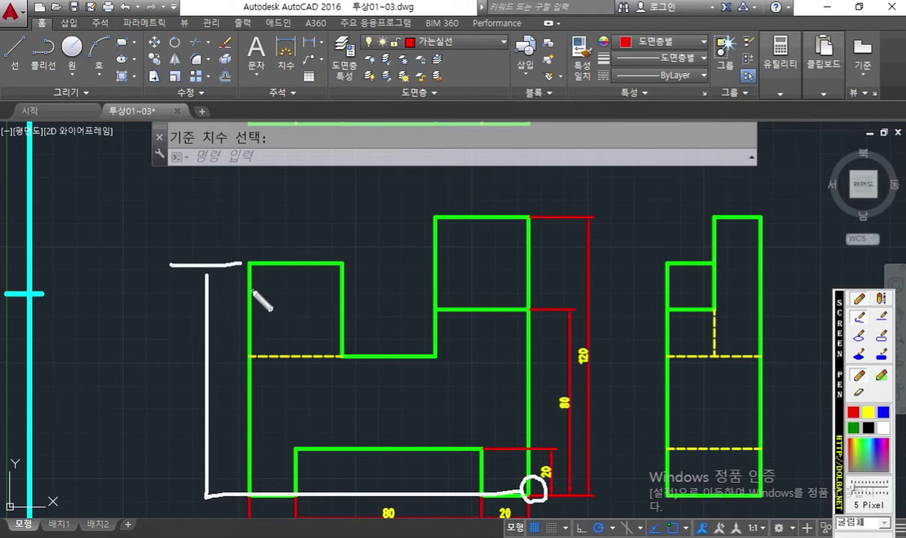
pyautogui.press('Escape')
pyautogui.moveTo(323, 293)
pyautogui.mouseDown(button='middle')
pyautogui.moveTo(419, 247)
pyautogui.moveTo(466, 258)
pyautogui.mouseUp(button='middle')
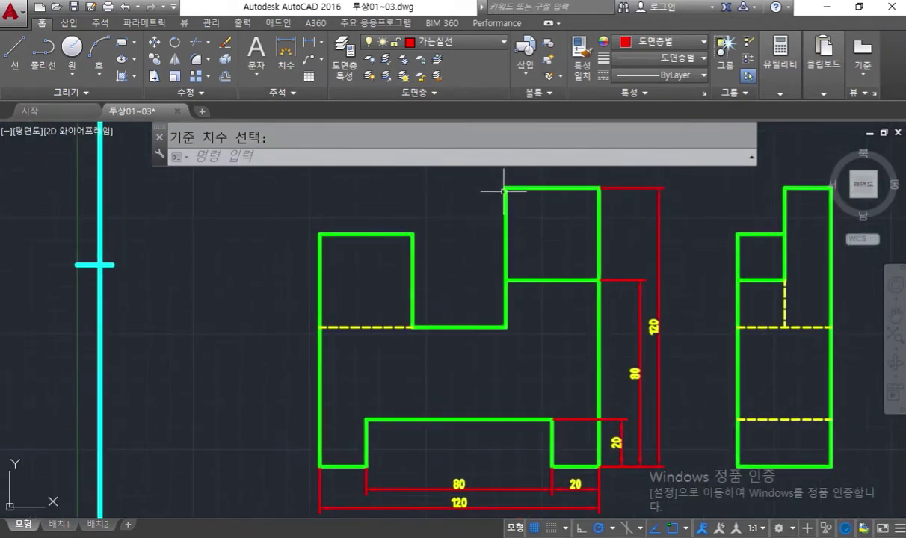
pyautogui.moveTo(503, 198); pyautogui.dragTo(503, 223, button='middle')
pyautogui.press('F12')
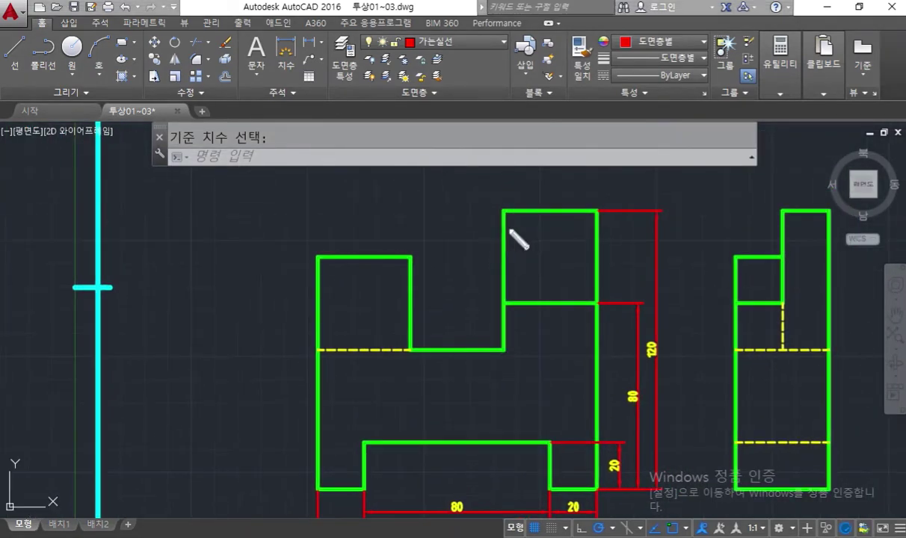
pyautogui.moveTo(304, 353)
pyautogui.mouseDown()
pyautogui.moveTo(247, 353)
pyautogui.moveTo(278, 432)
pyautogui.moveTo(275, 479)
pyautogui.moveTo(302, 446)
pyautogui.mouseUp()
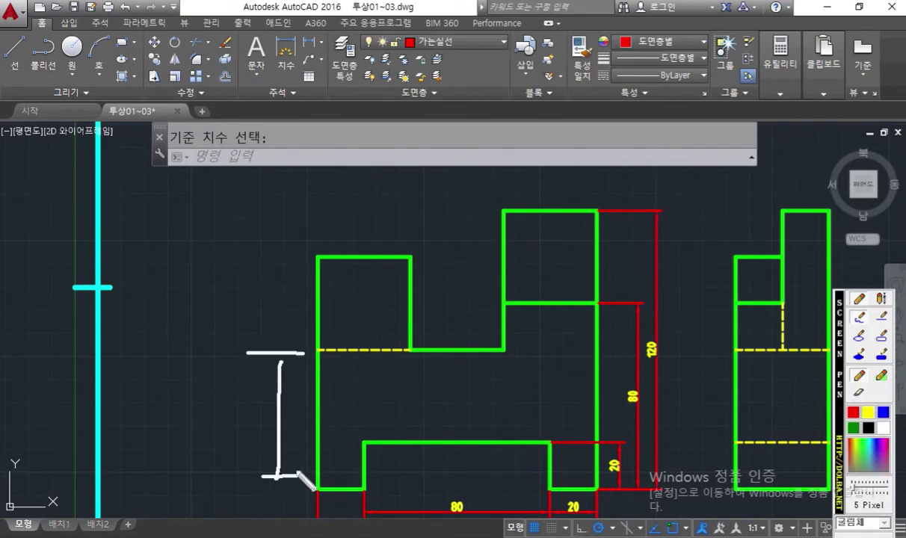
pyautogui.moveTo(268, 388); pyautogui.dragTo(297, 383)
pyautogui.moveTo(266, 448); pyautogui.dragTo(278, 477)
pyautogui.moveTo(415, 349)
pyautogui.mouseDown()
pyautogui.moveTo(464, 349)
pyautogui.moveTo(493, 205)
pyautogui.moveTo(412, 211)
pyautogui.mouseUp()
pyautogui.moveTo(413, 256); pyautogui.dragTo(412, 349)
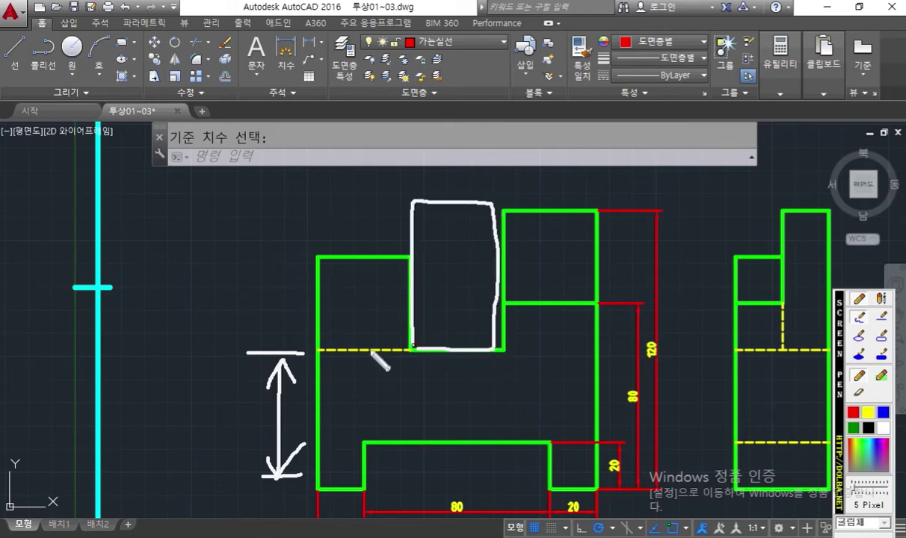
pyautogui.moveTo(413, 223); pyautogui.dragTo(413, 147)
pyautogui.moveTo(511, 223); pyautogui.dragTo(511, 147)
pyautogui.moveTo(423, 177)
pyautogui.mouseDown()
pyautogui.moveTo(495, 173)
pyautogui.moveTo(489, 184)
pyautogui.mouseUp()
pyautogui.moveTo(441, 163); pyautogui.dragTo(453, 186)
pyautogui.moveTo(459, 126)
pyautogui.mouseDown()
pyautogui.moveTo(470, 142)
pyautogui.moveTo(457, 157)
pyautogui.moveTo(483, 136)
pyautogui.mouseUp()
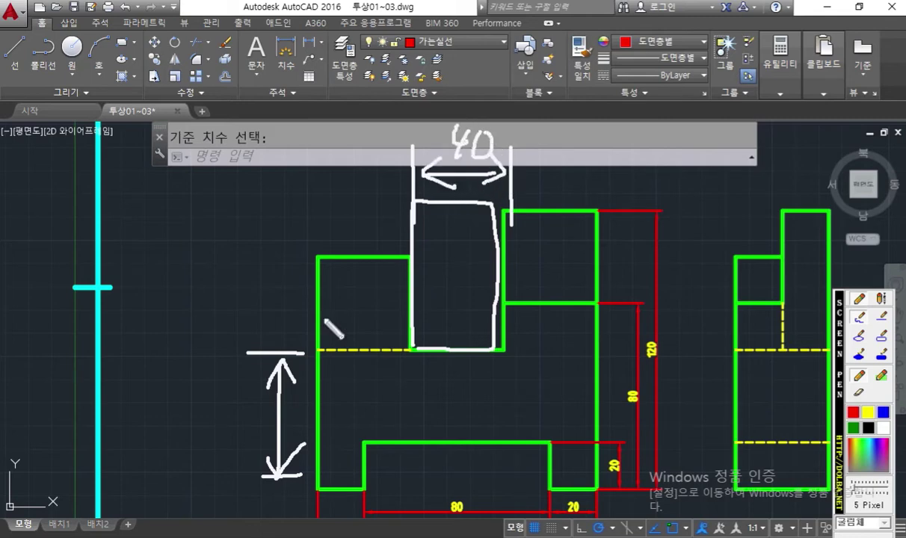
pyautogui.moveTo(212, 396)
pyautogui.mouseDown()
pyautogui.moveTo(214, 428)
pyautogui.moveTo(233, 432)
pyautogui.moveTo(238, 396)
pyautogui.mouseUp()
pyautogui.moveTo(453, 215)
pyautogui.mouseDown()
pyautogui.moveTo(440, 247)
pyautogui.moveTo(468, 302)
pyautogui.moveTo(449, 327)
pyautogui.moveTo(476, 340)
pyautogui.mouseUp()
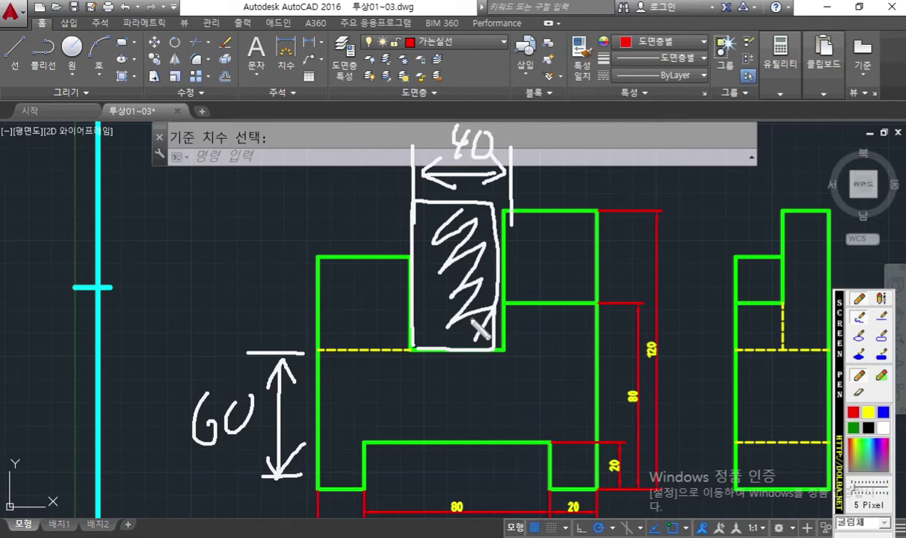
pyautogui.press('Escape')
pyautogui.moveTo(491, 293)
pyautogui.mouseDown(button='middle')
pyautogui.moveTo(479, 305)
pyautogui.moveTo(494, 285)
pyautogui.mouseUp(button='middle')
pyautogui.scroll(-2, 478, 298)
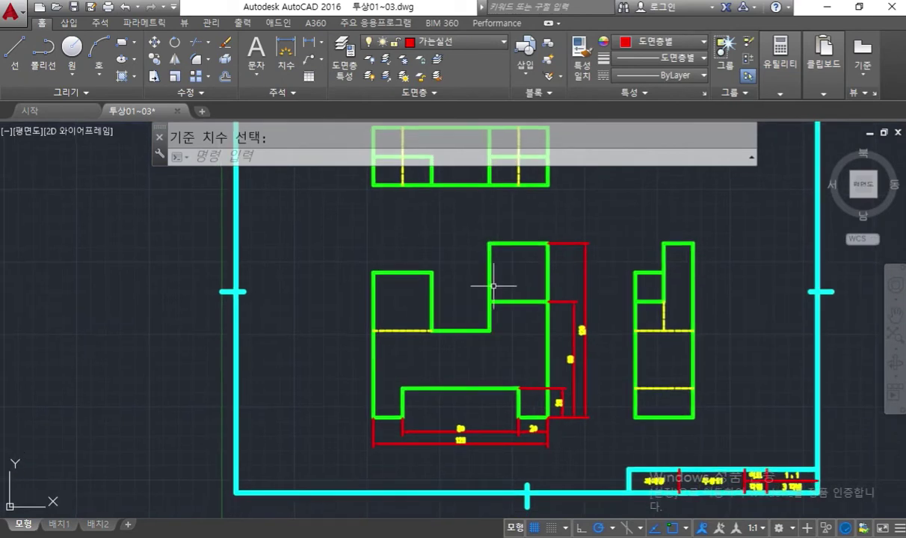
pyautogui.hotkey('ctrl', 'shift', 'z')
pyautogui.moveTo(544, 254); pyautogui.dragTo(540, 209)
pyautogui.moveTo(487, 250)
pyautogui.mouseDown()
pyautogui.moveTo(486, 213)
pyautogui.moveTo(536, 221)
pyautogui.moveTo(488, 226)
pyautogui.moveTo(537, 233)
pyautogui.mouseUp()
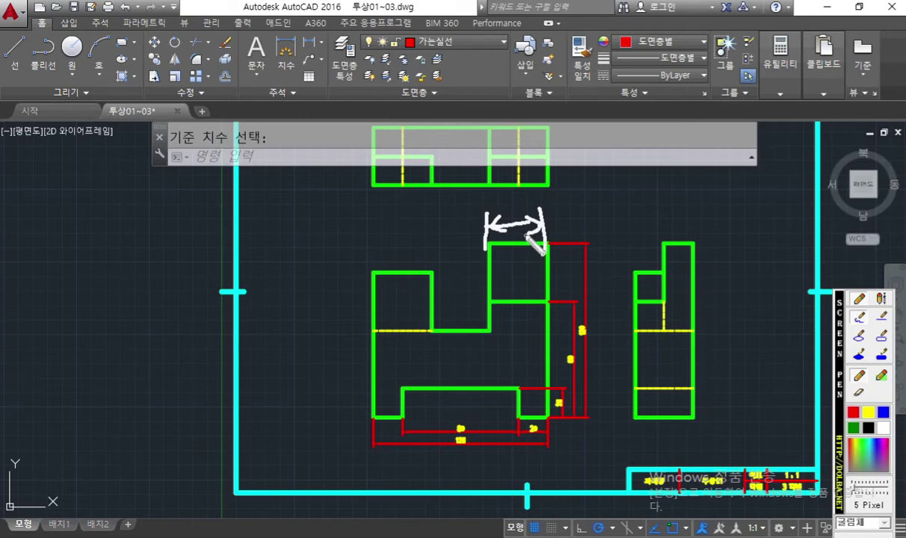
pyautogui.moveTo(433, 275)
pyautogui.mouseDown()
pyautogui.moveTo(433, 225)
pyautogui.moveTo(450, 234)
pyautogui.moveTo(486, 228)
pyautogui.moveTo(435, 232)
pyautogui.mouseUp()
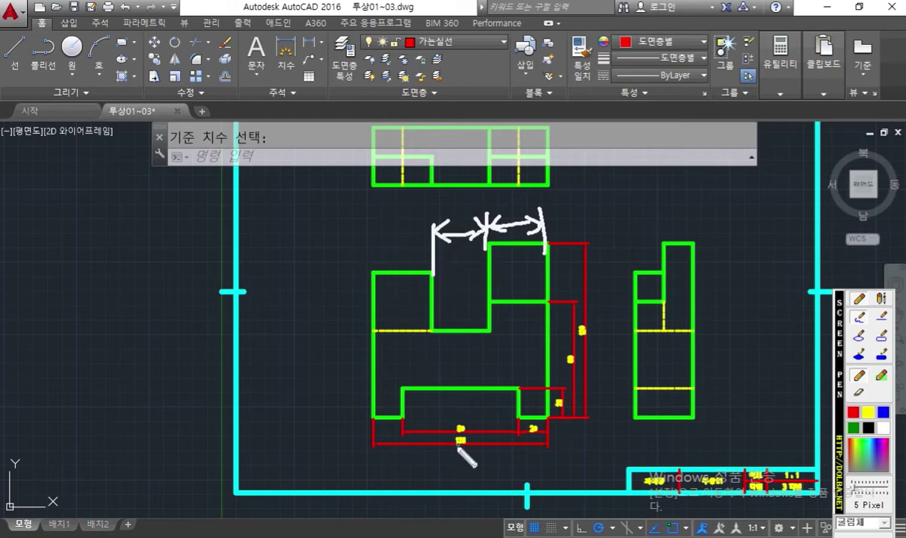
pyautogui.moveTo(447, 454)
pyautogui.mouseDown()
pyautogui.moveTo(448, 440)
pyautogui.moveTo(352, 340)
pyautogui.moveTo(374, 243)
pyautogui.moveTo(400, 252)
pyautogui.mouseUp()
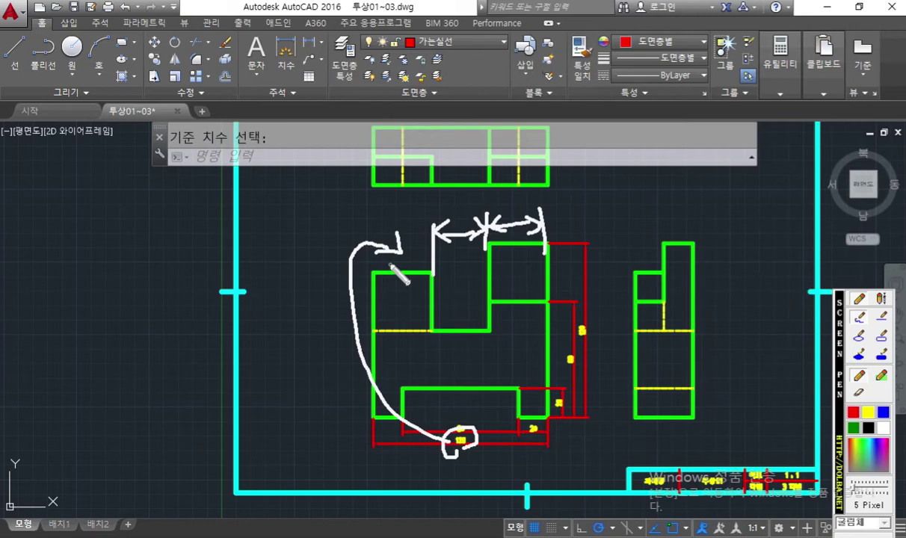
pyautogui.press('Escape')
# Add a horizontal linear dimension across the top edge of the front view's taller block, placing the dimension line at @0,10.
pyautogui.moveTo(535, 235); pyautogui.dragTo(520, 258, button='middle')
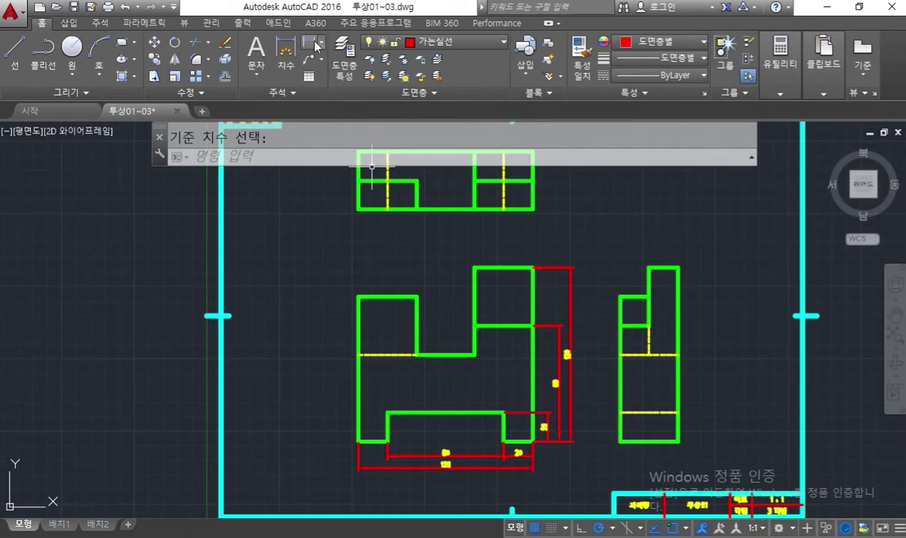
pyautogui.click(315, 42)
pyautogui.press('Escape')
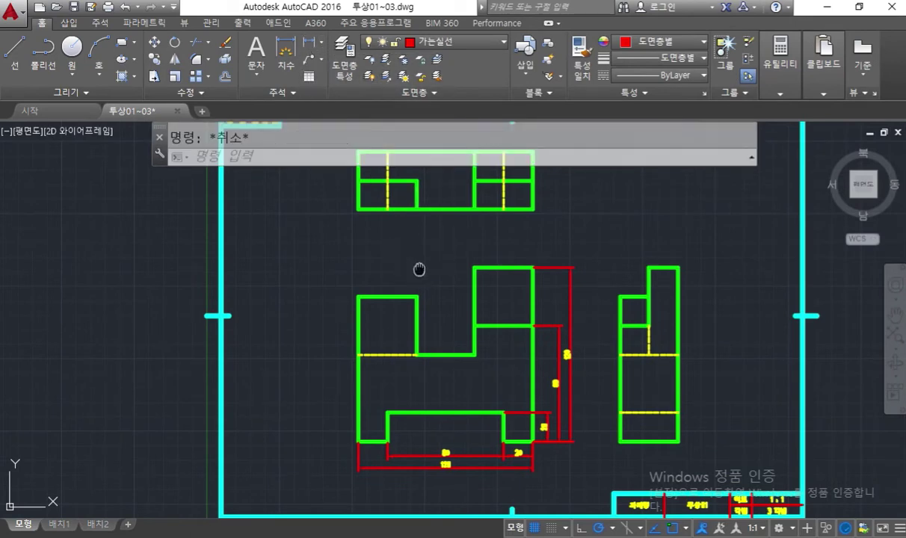
pyautogui.moveTo(420, 268); pyautogui.dragTo(415, 251, button='middle')
pyautogui.write('dimlin')
pyautogui.press('Return')
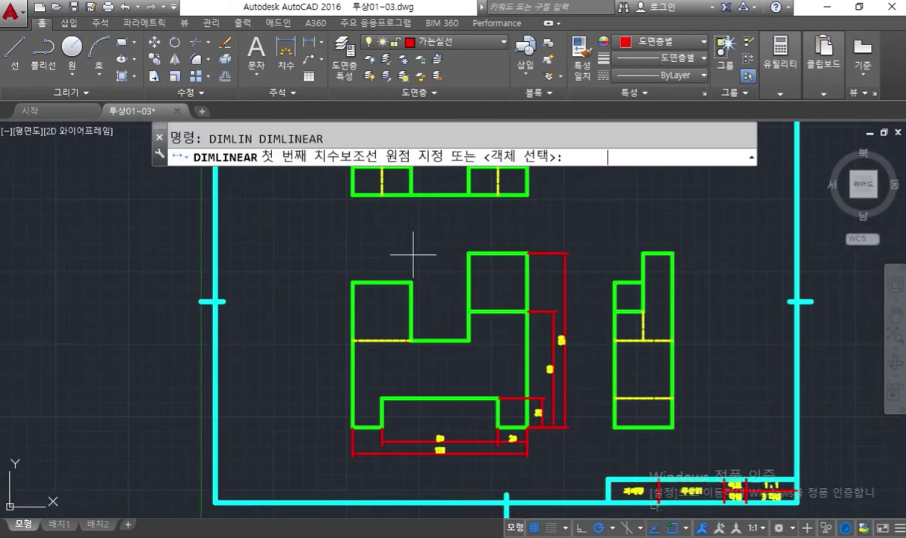
pyautogui.click(521, 253)
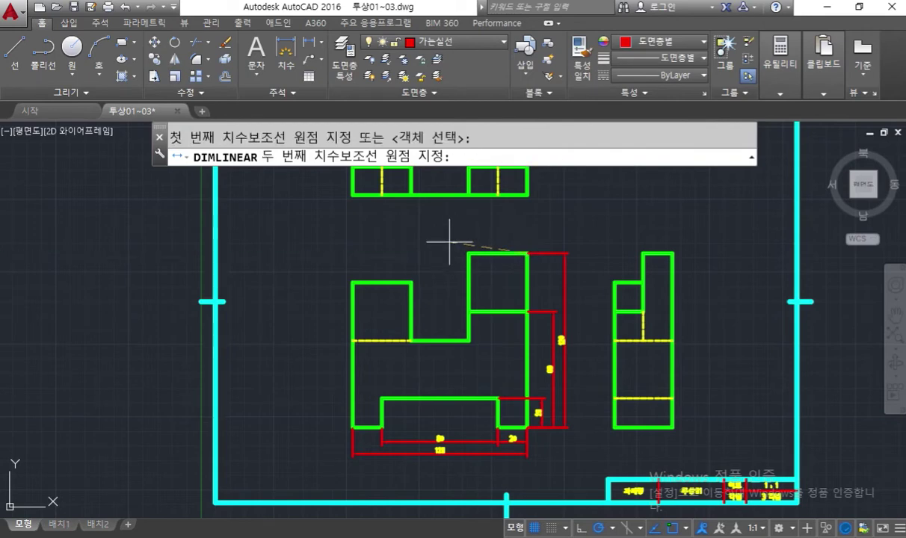
pyautogui.click(468, 254)
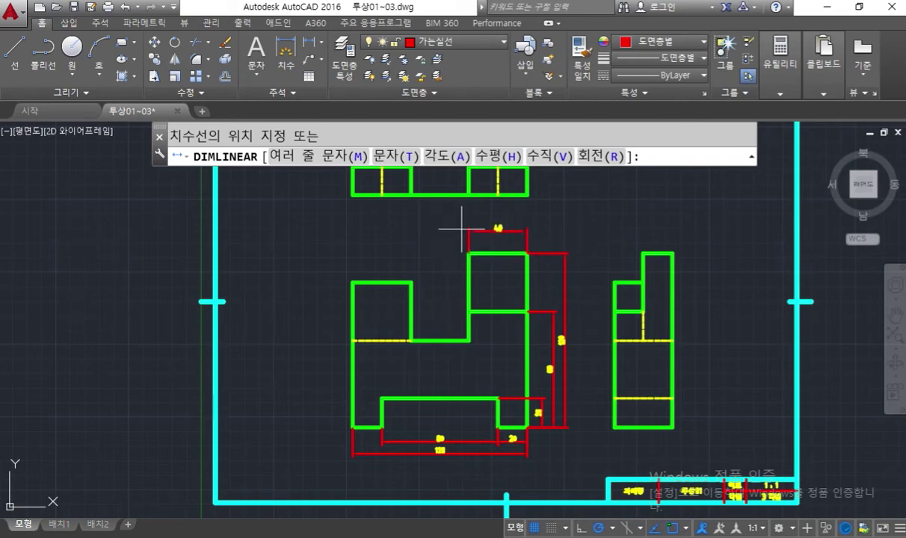
pyautogui.write('@0,10')
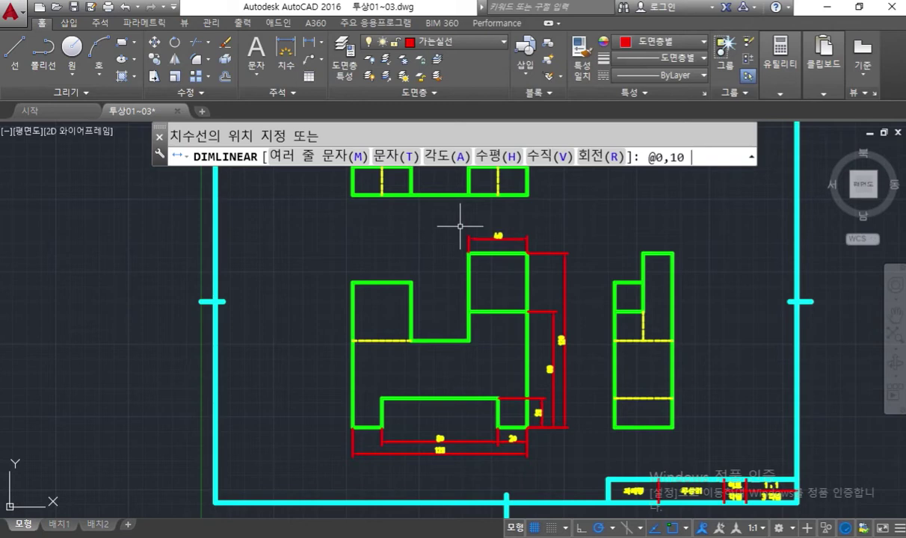
pyautogui.press('Return')
pyautogui.scroll(3, 463, 224)
pyautogui.moveTo(474, 252); pyautogui.dragTo(474, 203, button='middle')
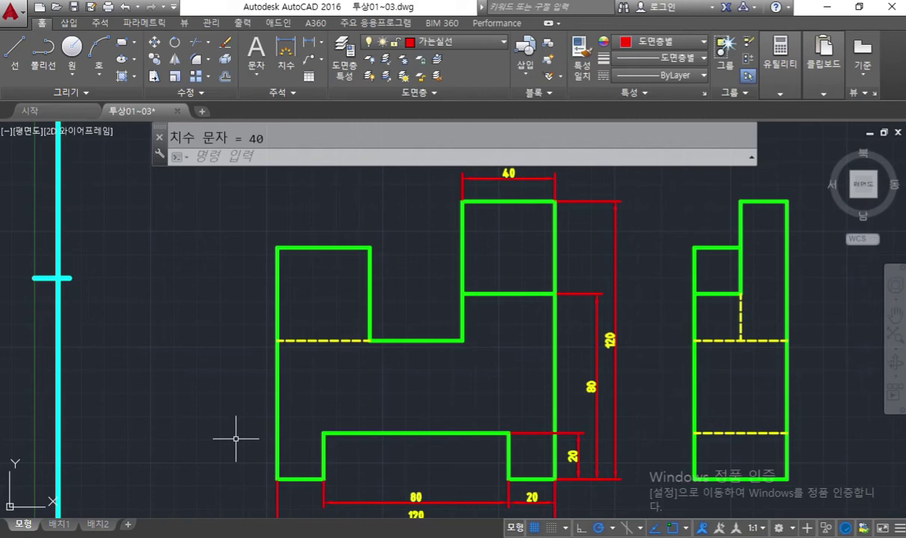
# Add a vertical linear dimension along the full left edge of the front view, placing the dimension line at @-10,0.
pyautogui.press('space')
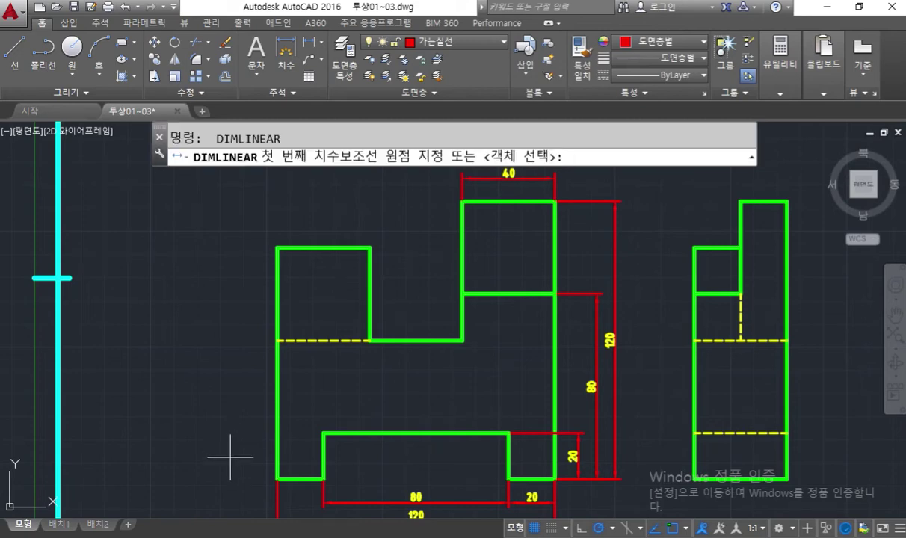
pyautogui.click(277, 478)
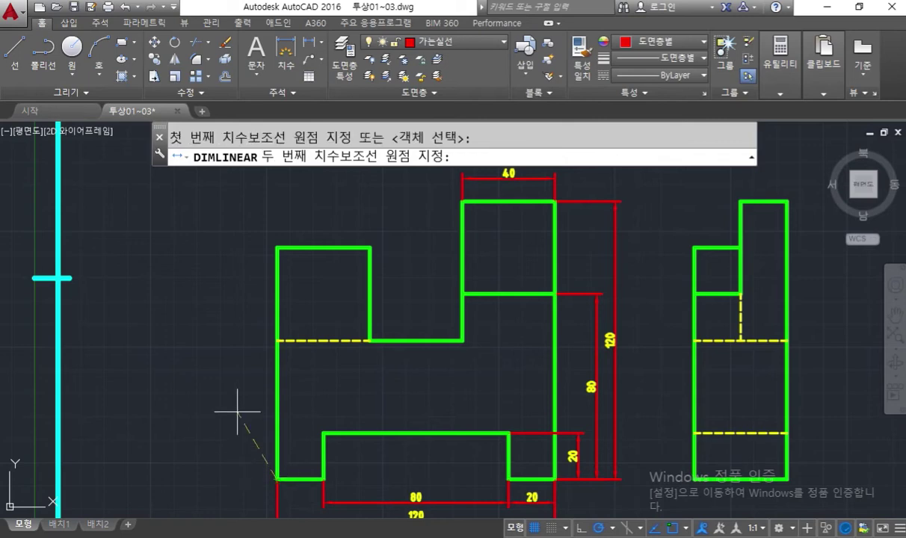
pyautogui.click(269, 247)
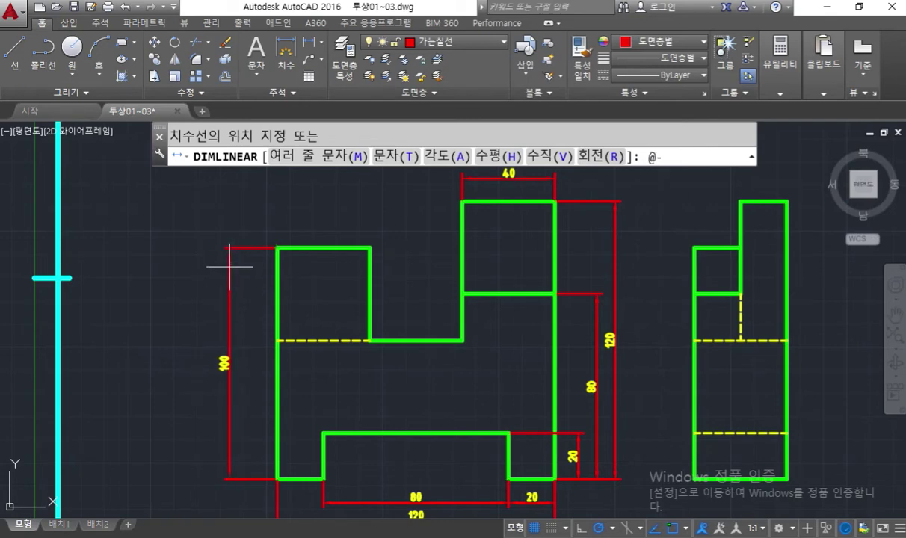
pyautogui.write('0')
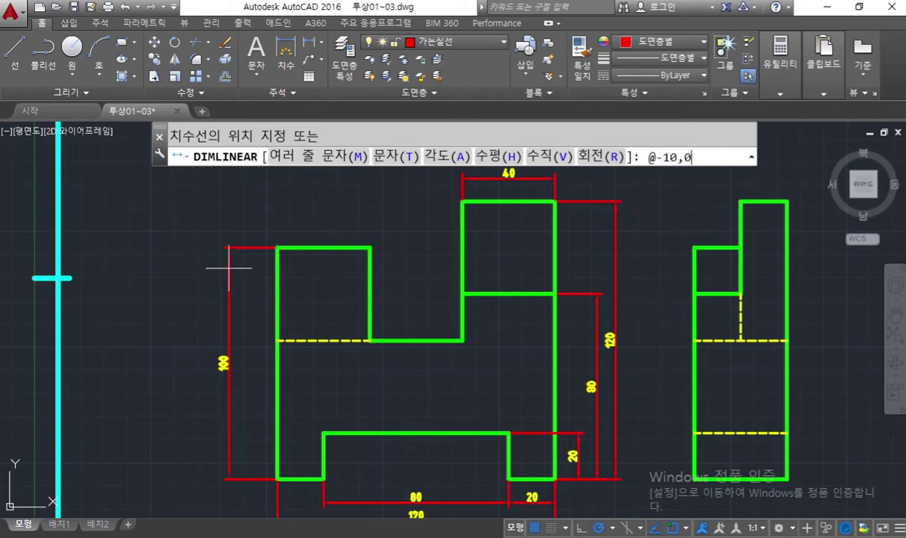
pyautogui.write(',0')
pyautogui.press('Return')
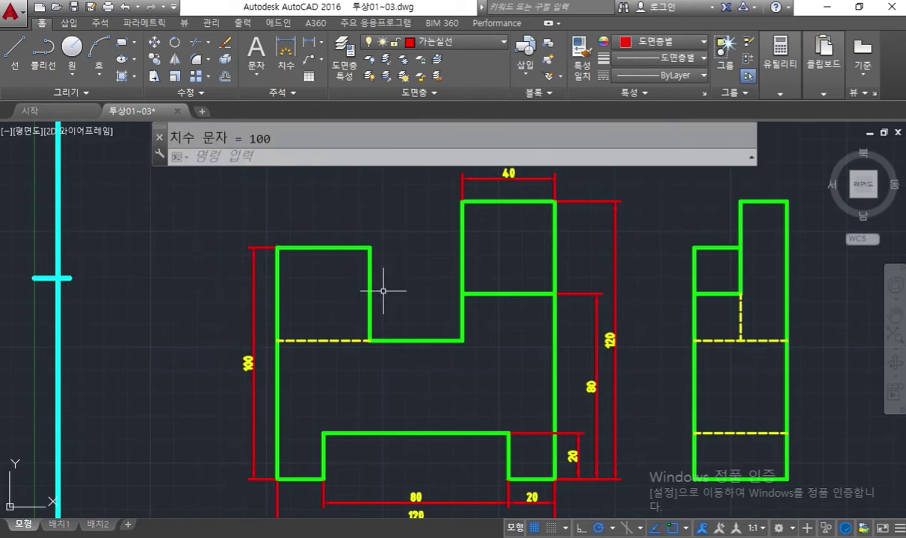
# Erase the full-height vertical dimension beside the front view's left edge.
pyautogui.press('F9')
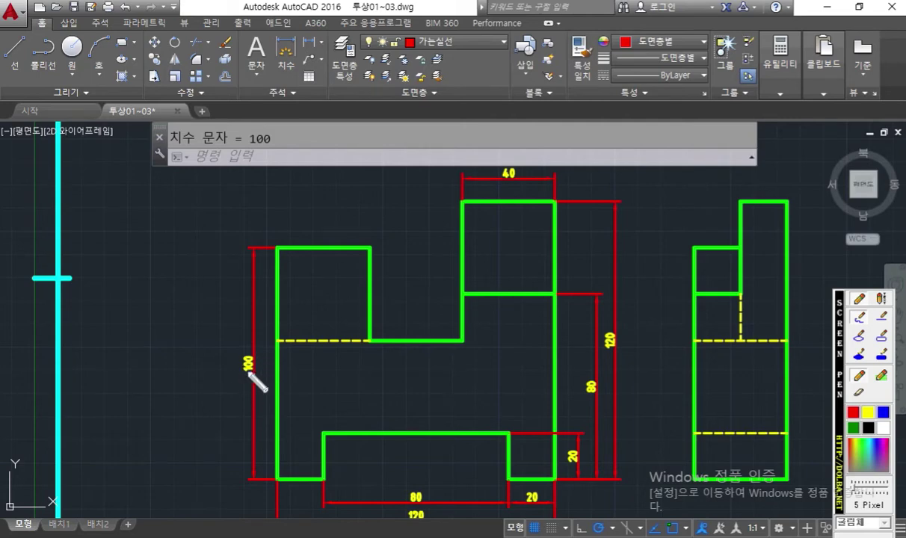
pyautogui.press('Escape')
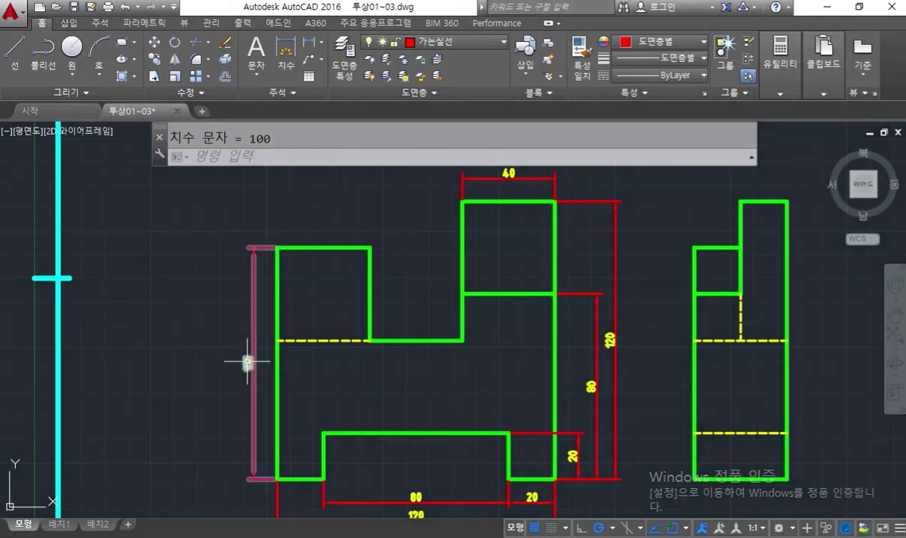
pyautogui.write('e')
pyautogui.press('space')
pyautogui.click(259, 381)
pyautogui.click(210, 332)
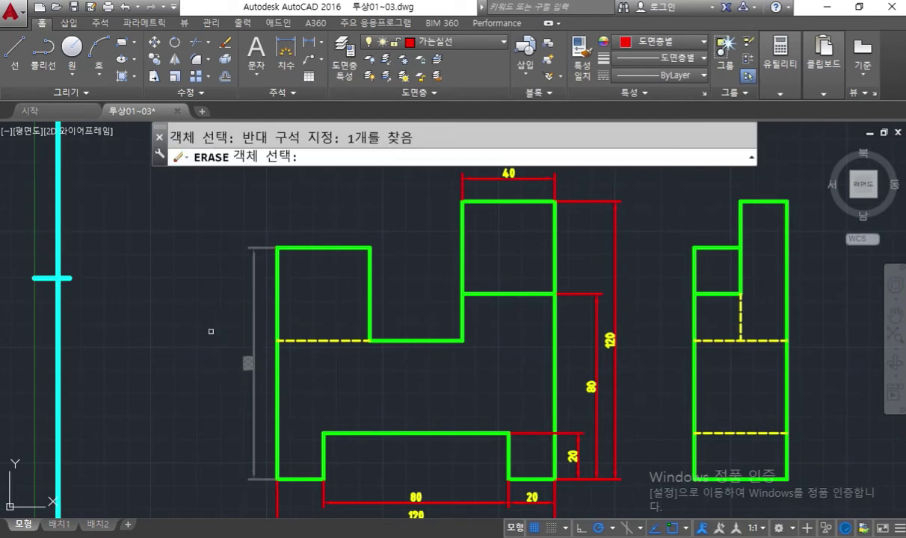
pyautogui.press('space')
# Add a vertical linear dimension from the front view's bottom-left corner up to the hidden line's left end, placing the dimension line at @-10,0.
pyautogui.write('DIMLINEAR')
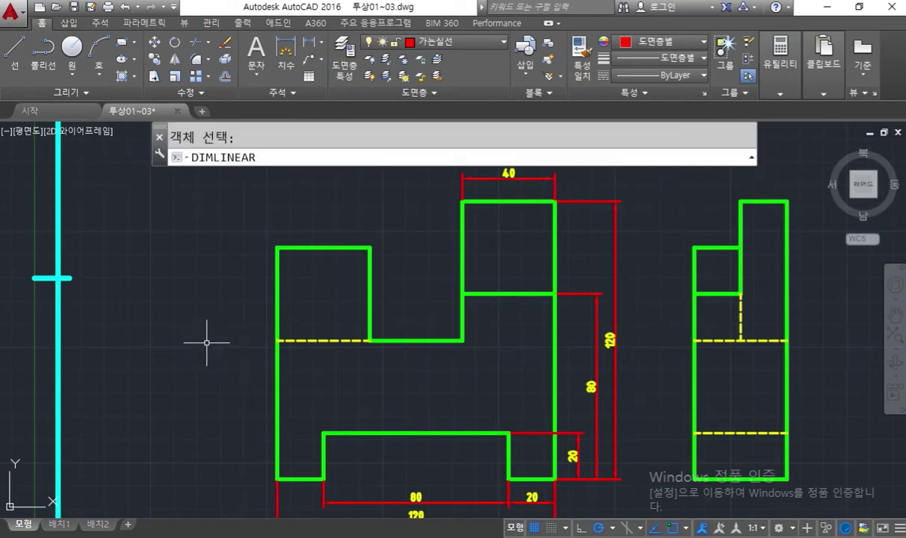
pyautogui.press('Return')
pyautogui.click(270, 473)
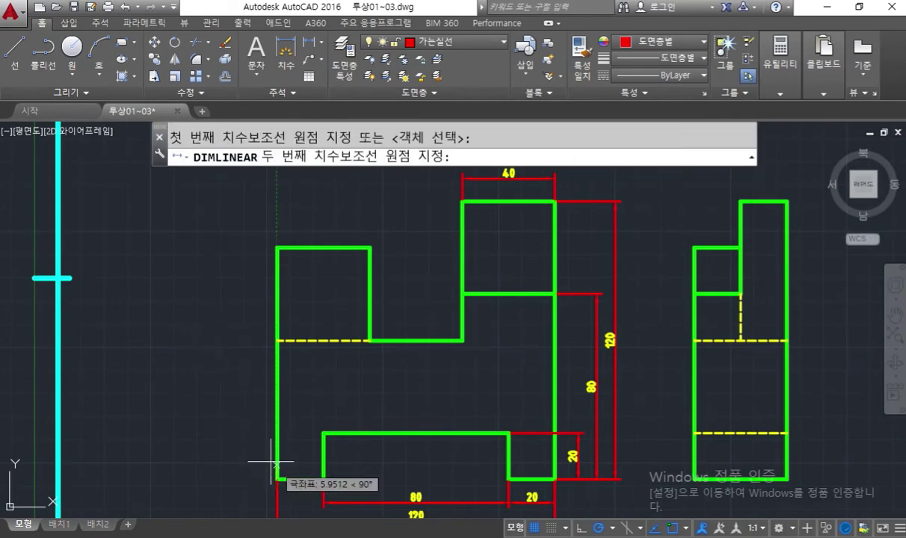
pyautogui.click(277, 341)
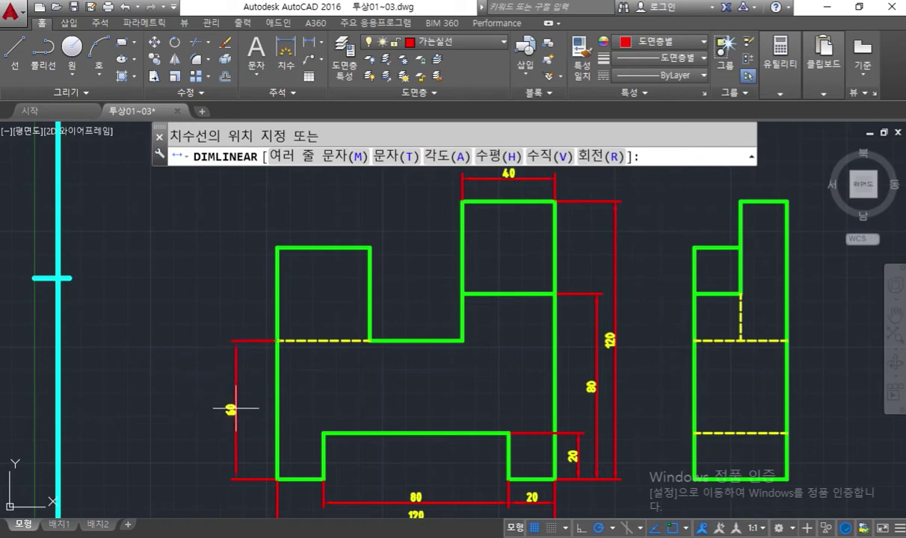
pyautogui.write('@-10,0')
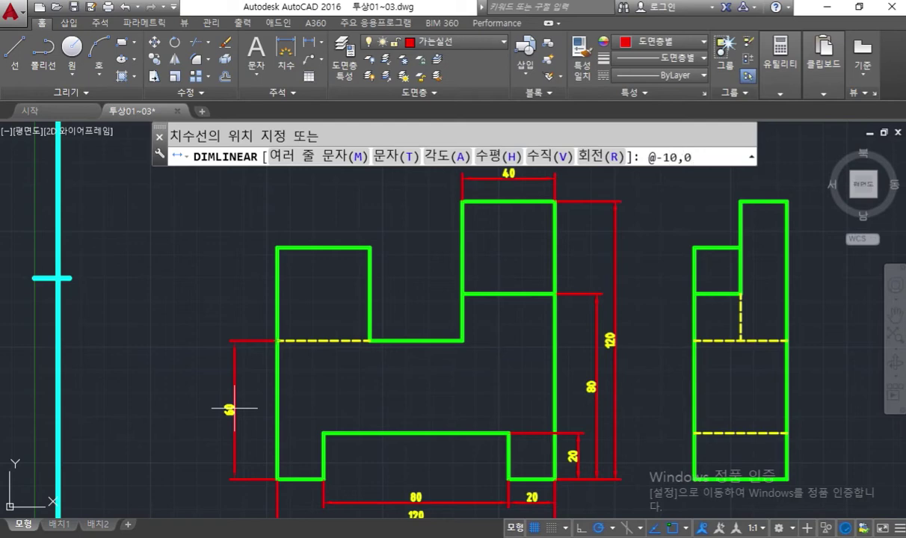
pyautogui.press('Return')
pyautogui.moveTo(319, 367); pyautogui.dragTo(299, 299, button='middle')
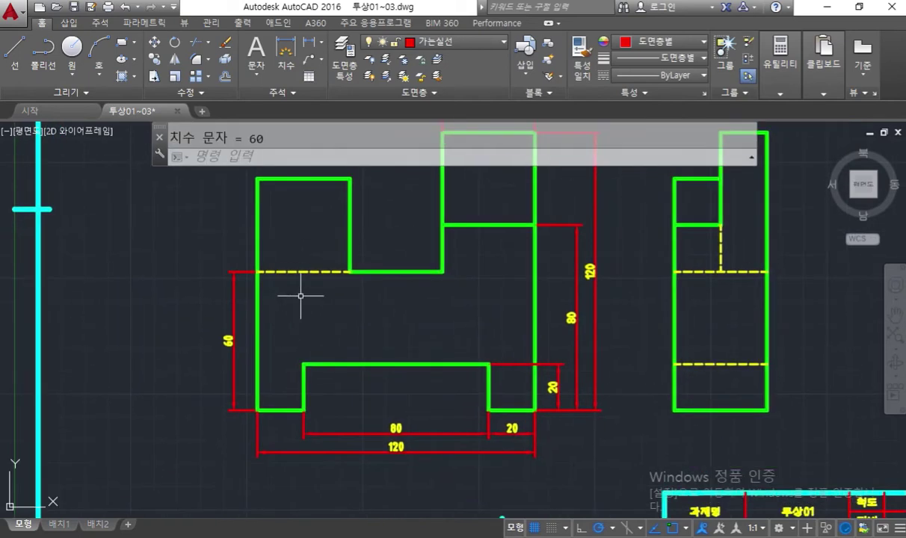
pyautogui.press('F9')
pyautogui.moveTo(284, 275); pyautogui.dragTo(258, 273)
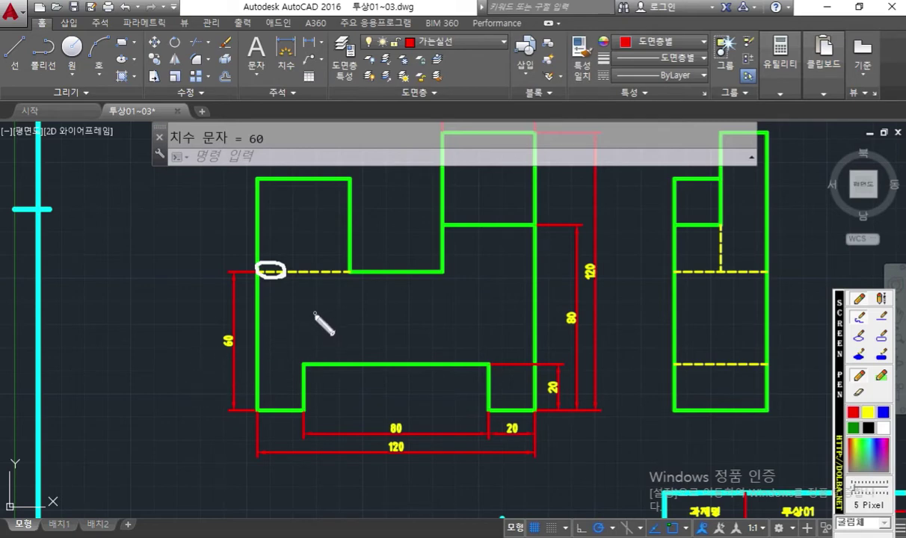
pyautogui.press('Escape')
pyautogui.moveTo(357, 306)
pyautogui.mouseDown(button='middle')
pyautogui.moveTo(339, 364)
pyautogui.moveTo(309, 362)
pyautogui.moveTo(328, 344)
pyautogui.mouseUp(button='middle')
pyautogui.scroll(-2, 339, 364)
pyautogui.press('F9')
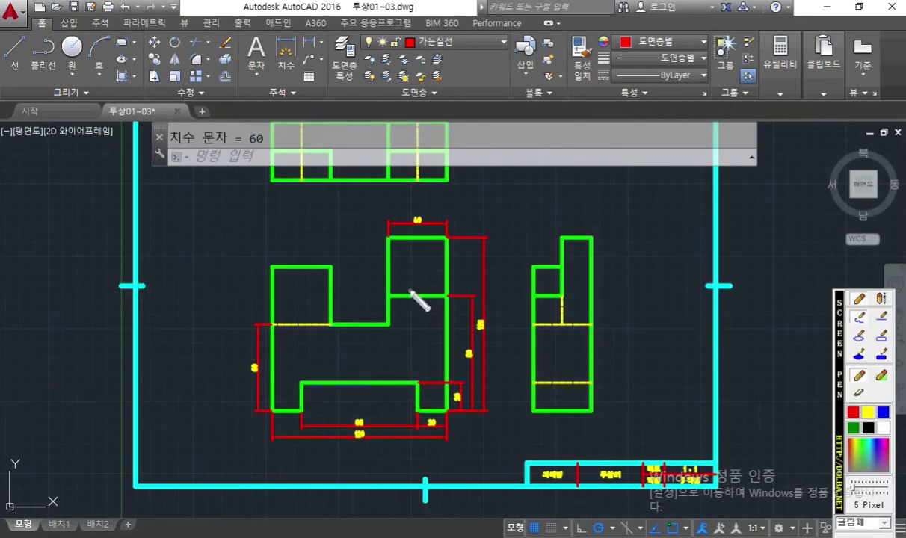
pyautogui.moveTo(455, 360); pyautogui.dragTo(456, 391)
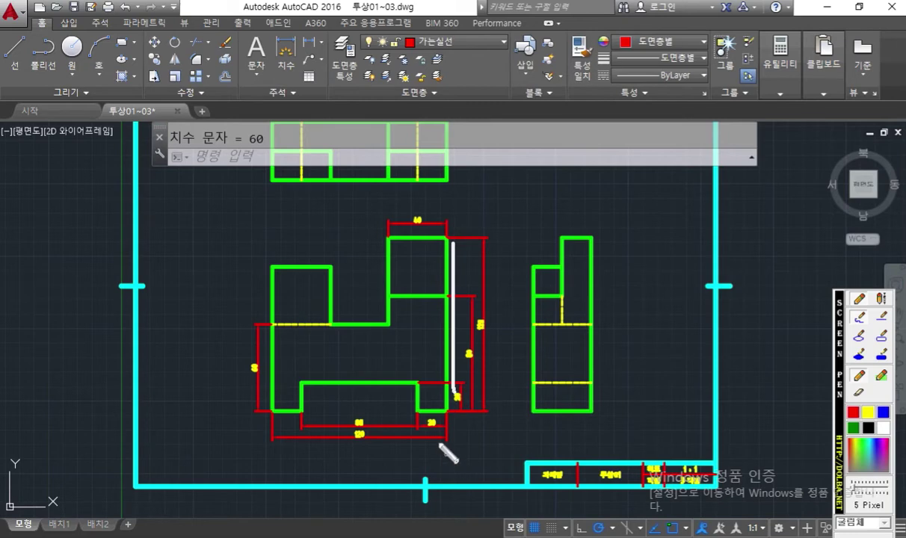
pyautogui.moveTo(283, 412); pyautogui.dragTo(471, 408)
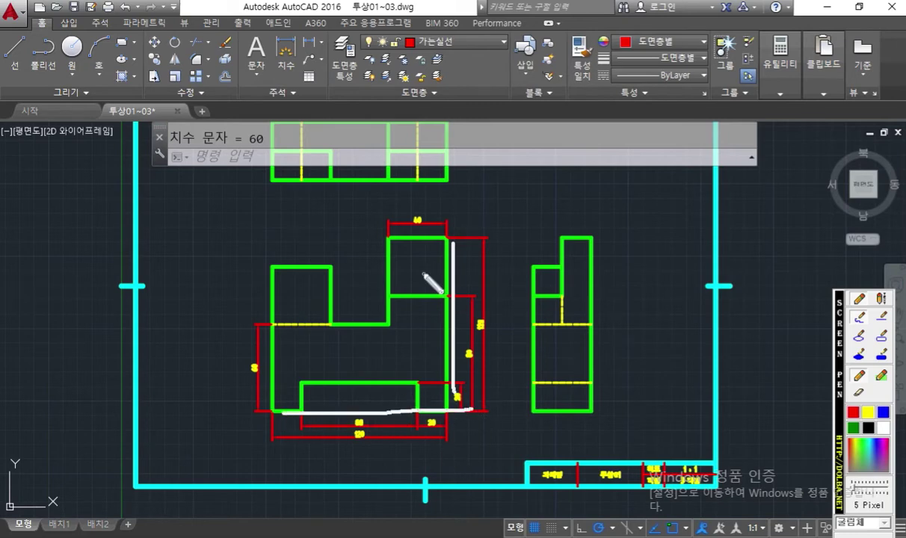
pyautogui.moveTo(384, 192); pyautogui.dragTo(386, 315)
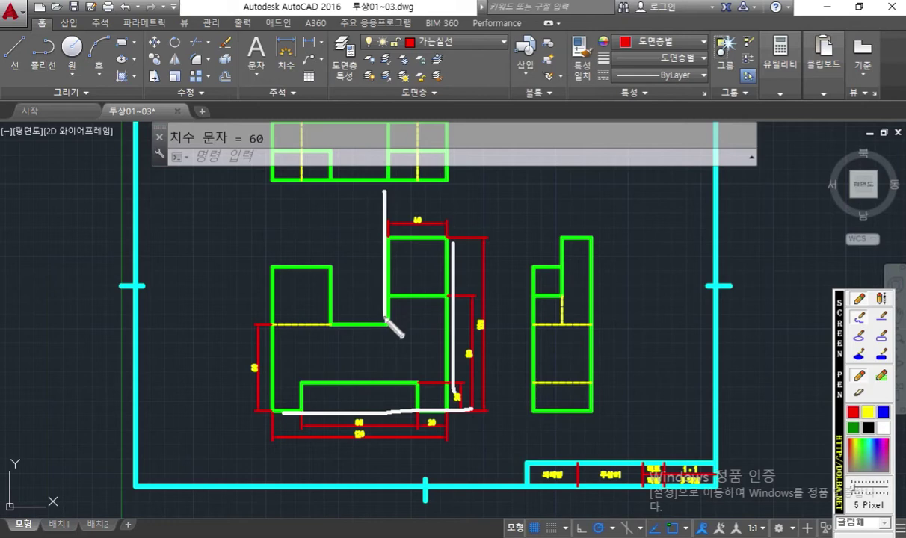
pyautogui.moveTo(396, 222)
pyautogui.mouseDown()
pyautogui.moveTo(454, 216)
pyautogui.moveTo(412, 233)
pyautogui.mouseUp()
pyautogui.moveTo(350, 410)
pyautogui.mouseDown()
pyautogui.moveTo(350, 358)
pyautogui.moveTo(337, 349)
pyautogui.moveTo(374, 349)
pyautogui.moveTo(299, 323)
pyautogui.moveTo(255, 323)
pyautogui.mouseUp()
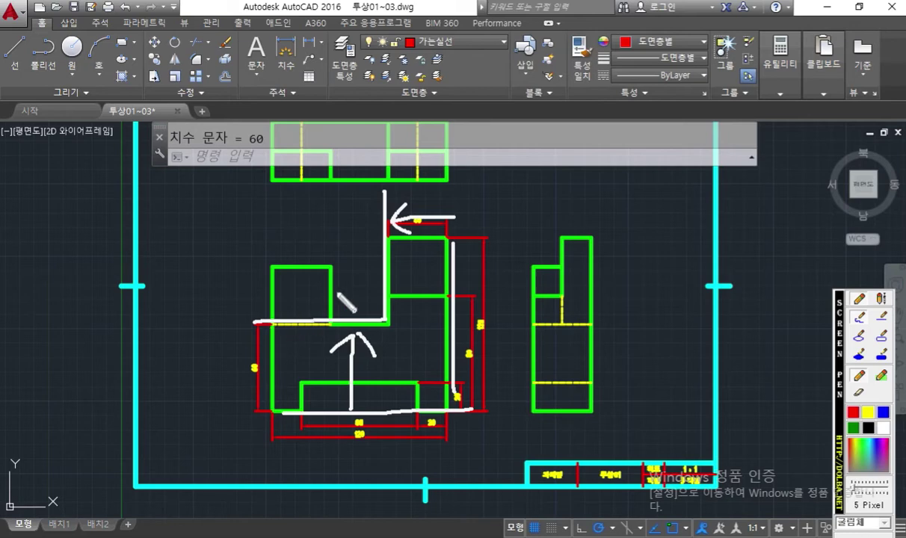
pyautogui.press('Escape')
pyautogui.moveTo(353, 252); pyautogui.dragTo(381, 256, button='middle')
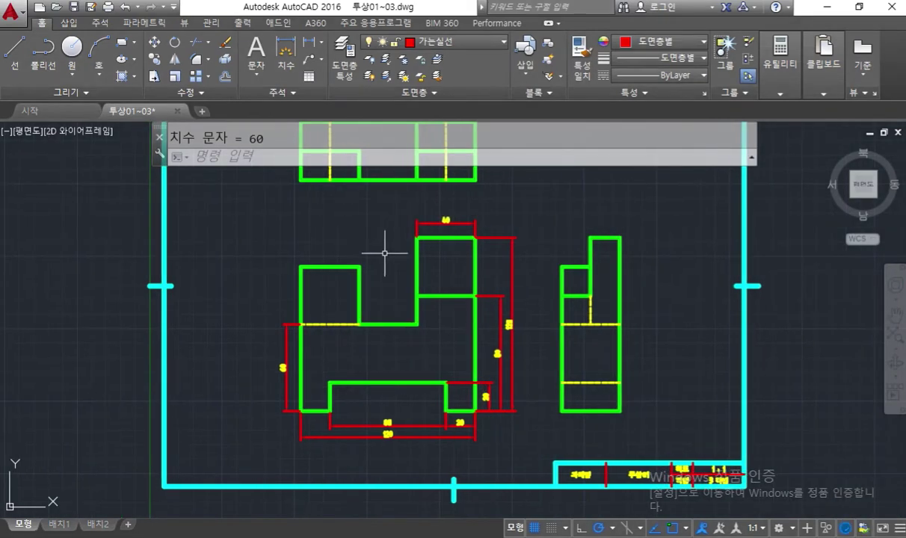
pyautogui.scroll(2, 384, 251)
pyautogui.moveTo(423, 308); pyautogui.dragTo(433, 305, button='middle')
pyautogui.press('F12')
pyautogui.moveTo(585, 432)
pyautogui.mouseDown()
pyautogui.moveTo(561, 426)
pyautogui.moveTo(587, 404)
pyautogui.mouseUp()
pyautogui.moveTo(444, 318); pyautogui.dragTo(526, 320)
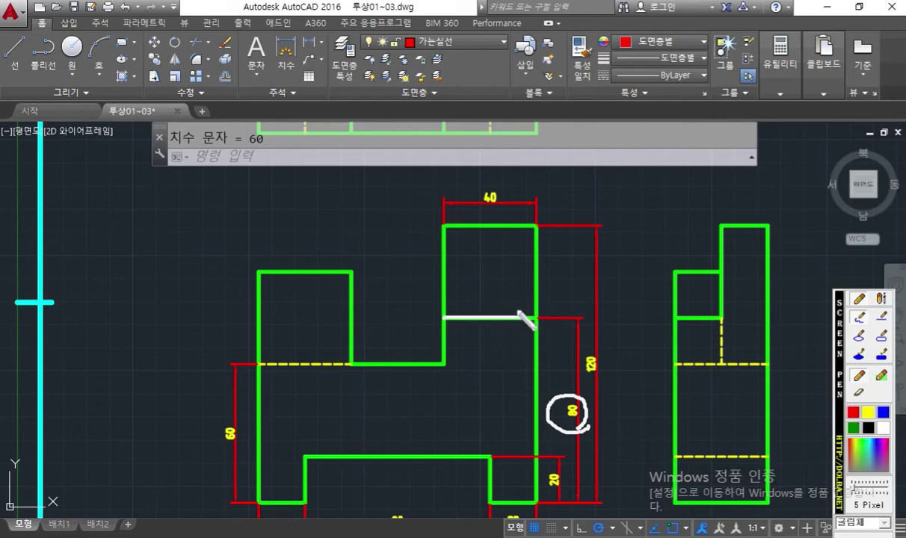
pyautogui.moveTo(710, 273)
pyautogui.mouseDown()
pyautogui.moveTo(673, 280)
pyautogui.moveTo(677, 318)
pyautogui.moveTo(724, 320)
pyautogui.mouseUp()
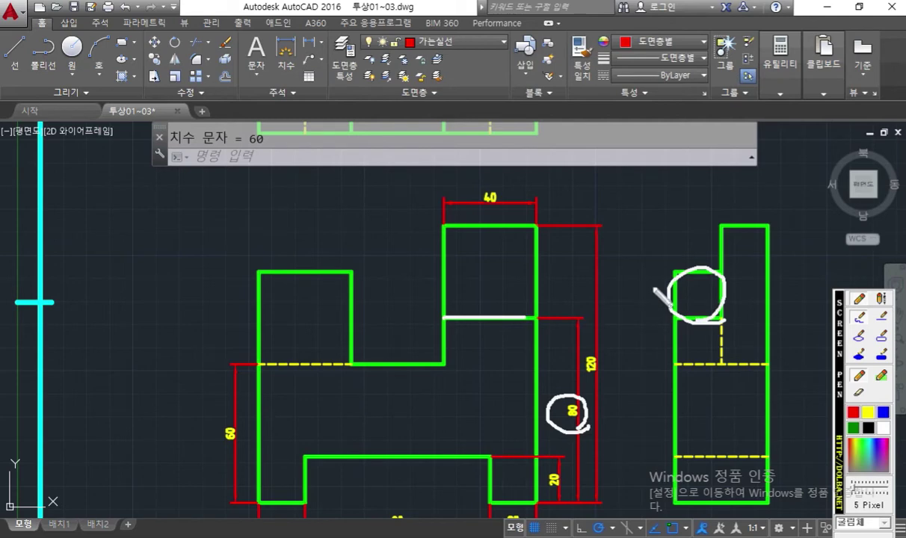
pyautogui.press('Escape')
pyautogui.moveTo(396, 316); pyautogui.dragTo(448, 315, button='middle')
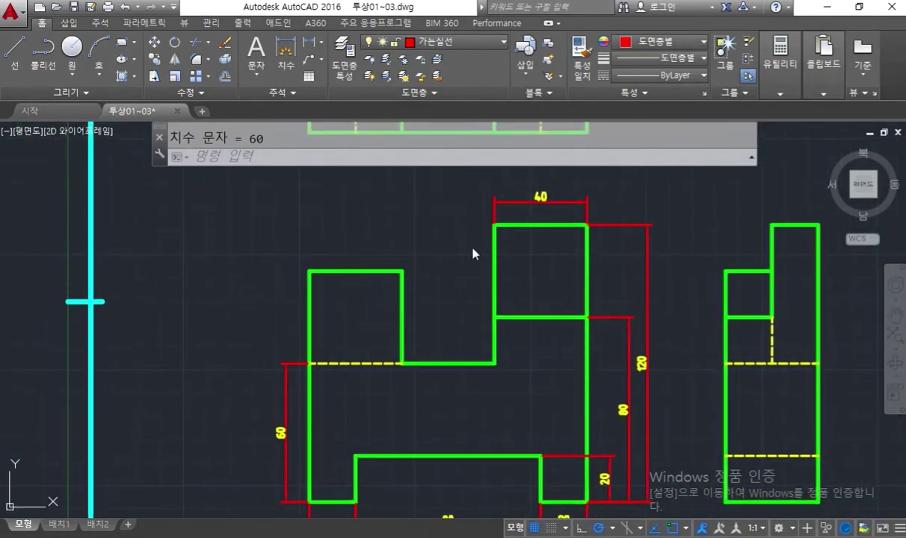
pyautogui.hotkey('ctrl', '1')
pyautogui.moveTo(492, 218)
pyautogui.mouseDown()
pyautogui.moveTo(498, 362)
pyautogui.moveTo(278, 365)
pyautogui.mouseUp()
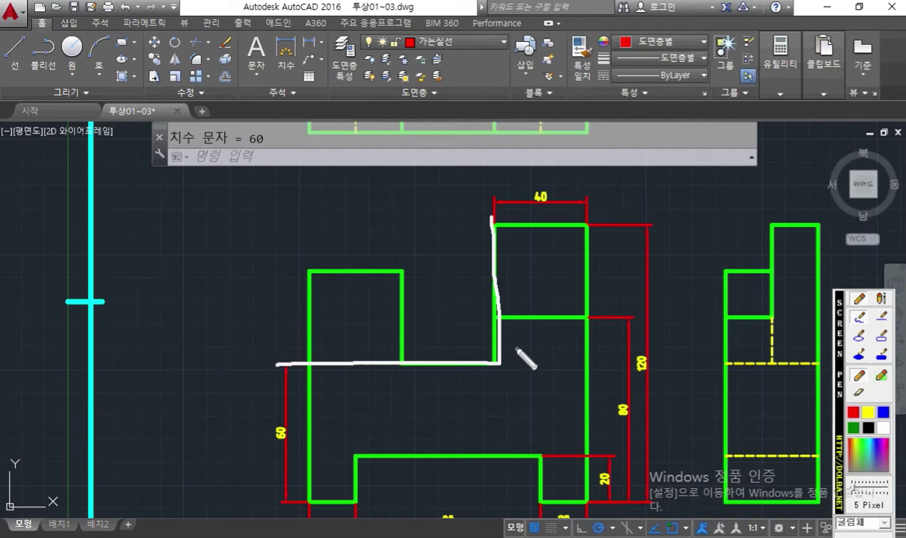
pyautogui.moveTo(402, 204)
pyautogui.mouseDown()
pyautogui.moveTo(408, 262)
pyautogui.moveTo(435, 196)
pyautogui.moveTo(479, 197)
pyautogui.moveTo(477, 215)
pyautogui.mouseUp()
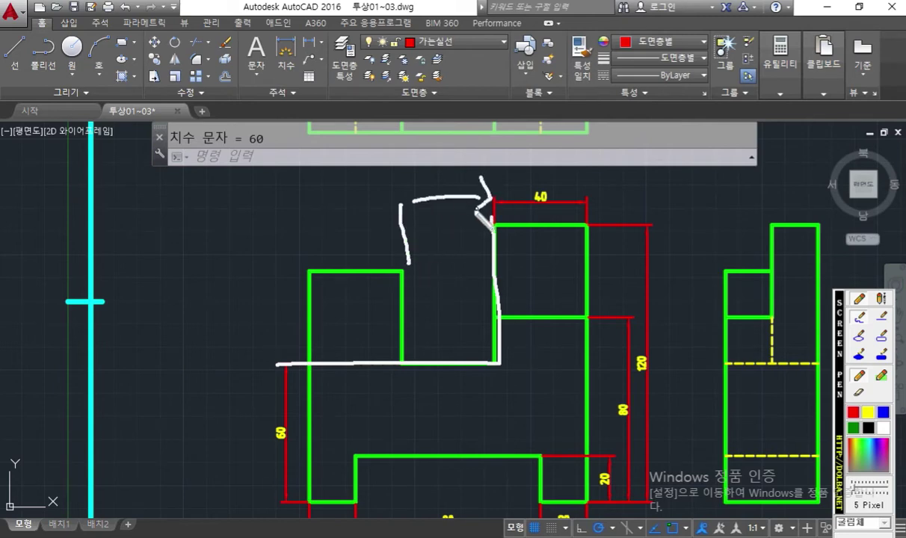
pyautogui.moveTo(419, 186); pyautogui.dragTo(415, 214)
pyautogui.moveTo(441, 172)
pyautogui.mouseDown()
pyautogui.moveTo(448, 189)
pyautogui.moveTo(461, 175)
pyautogui.mouseUp()
pyautogui.moveTo(441, 225); pyautogui.dragTo(482, 242)
pyautogui.moveTo(444, 290); pyautogui.dragTo(467, 343)
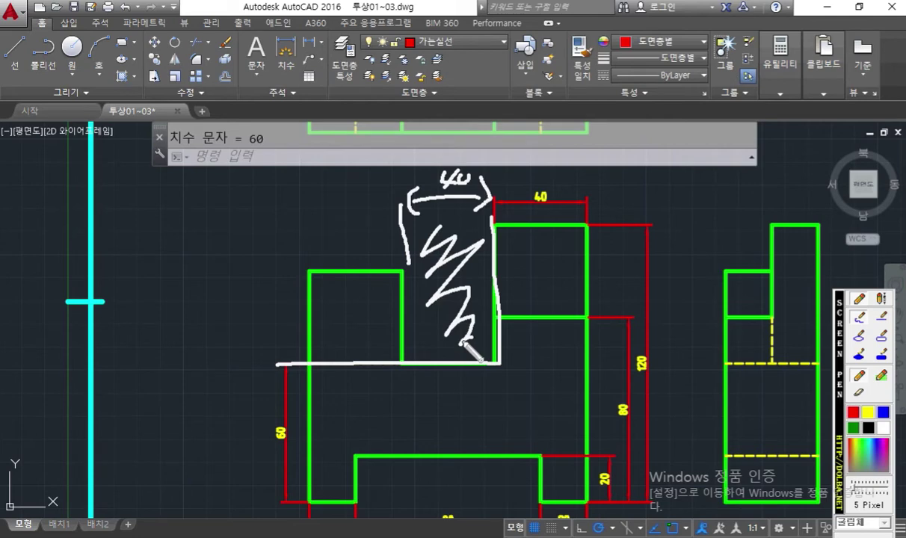
pyautogui.moveTo(462, 341)
pyautogui.mouseDown()
pyautogui.moveTo(457, 329)
pyautogui.moveTo(479, 313)
pyautogui.mouseUp()
pyautogui.press('Escape')
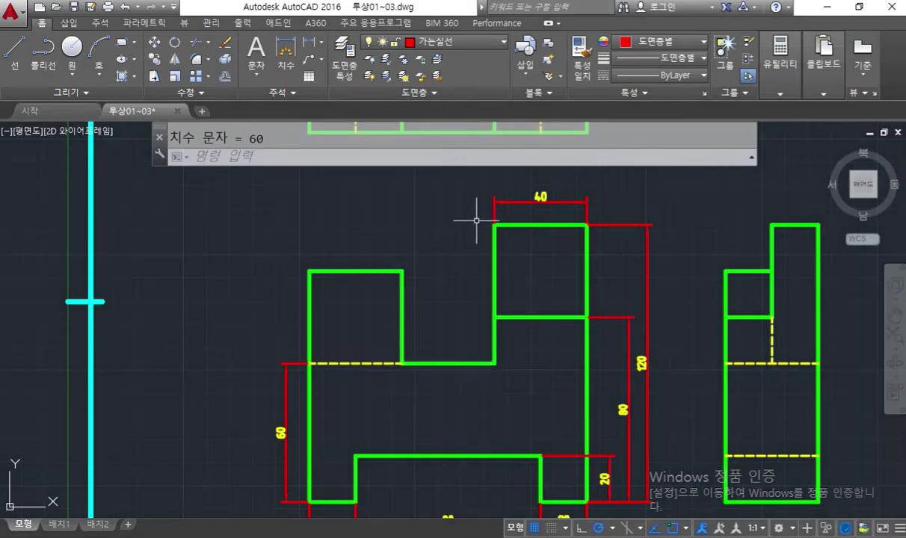
pyautogui.press('F12')
pyautogui.moveTo(547, 209)
pyautogui.mouseDown()
pyautogui.moveTo(514, 206)
pyautogui.moveTo(543, 215)
pyautogui.mouseUp()
pyautogui.moveTo(481, 202)
pyautogui.mouseDown()
pyautogui.moveTo(398, 199)
pyautogui.moveTo(382, 253)
pyautogui.moveTo(411, 256)
pyautogui.moveTo(396, 273)
pyautogui.moveTo(406, 268)
pyautogui.moveTo(404, 282)
pyautogui.mouseUp()
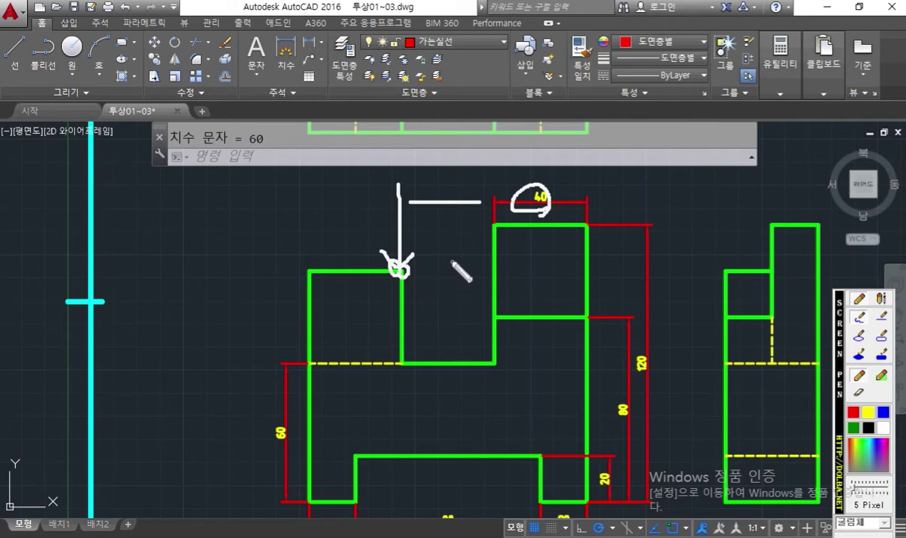
pyautogui.press('Escape')
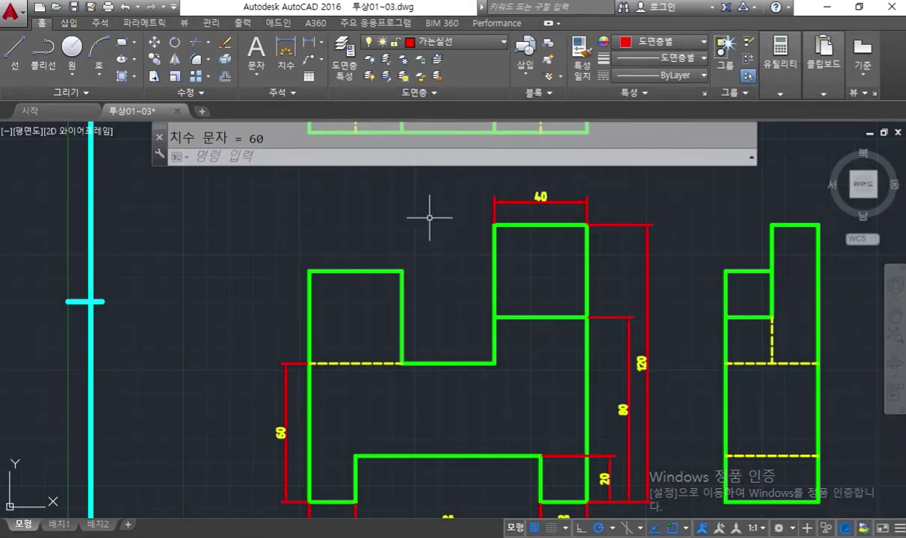
pyautogui.press('F12')
pyautogui.moveTo(387, 125)
pyautogui.mouseDown()
pyautogui.moveTo(387, 171)
pyautogui.moveTo(389, 163)
pyautogui.mouseUp()
pyautogui.moveTo(441, 153)
pyautogui.mouseDown()
pyautogui.moveTo(497, 146)
pyautogui.moveTo(527, 158)
pyautogui.moveTo(536, 150)
pyautogui.mouseUp()
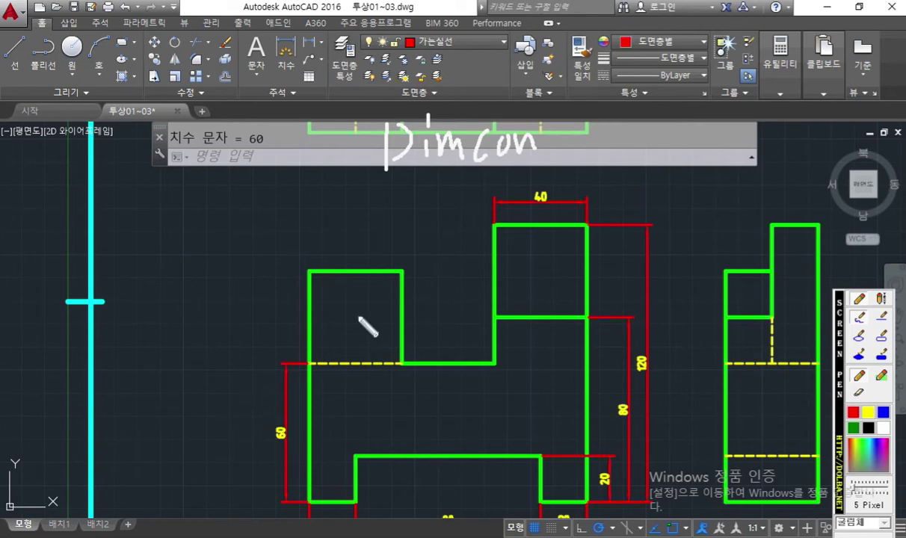
pyautogui.moveTo(597, 119); pyautogui.dragTo(594, 154)
pyautogui.moveTo(640, 114)
pyautogui.mouseDown()
pyautogui.moveTo(611, 155)
pyautogui.moveTo(658, 157)
pyautogui.mouseUp()
pyautogui.moveTo(495, 215)
pyautogui.mouseDown()
pyautogui.moveTo(493, 204)
pyautogui.moveTo(500, 210)
pyautogui.mouseUp()
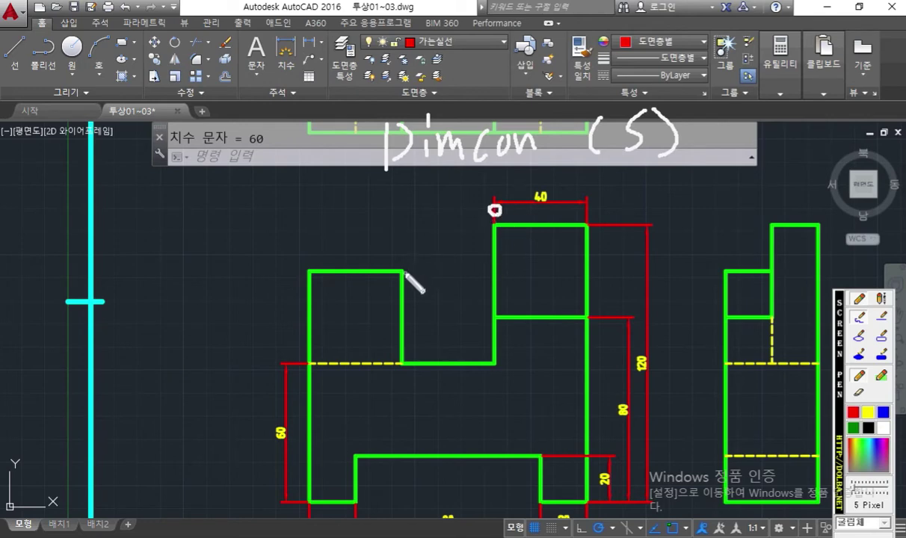
pyautogui.moveTo(517, 210); pyautogui.dragTo(516, 234)
pyautogui.moveTo(366, 285)
pyautogui.mouseDown()
pyautogui.moveTo(367, 300)
pyautogui.moveTo(387, 298)
pyautogui.mouseUp()
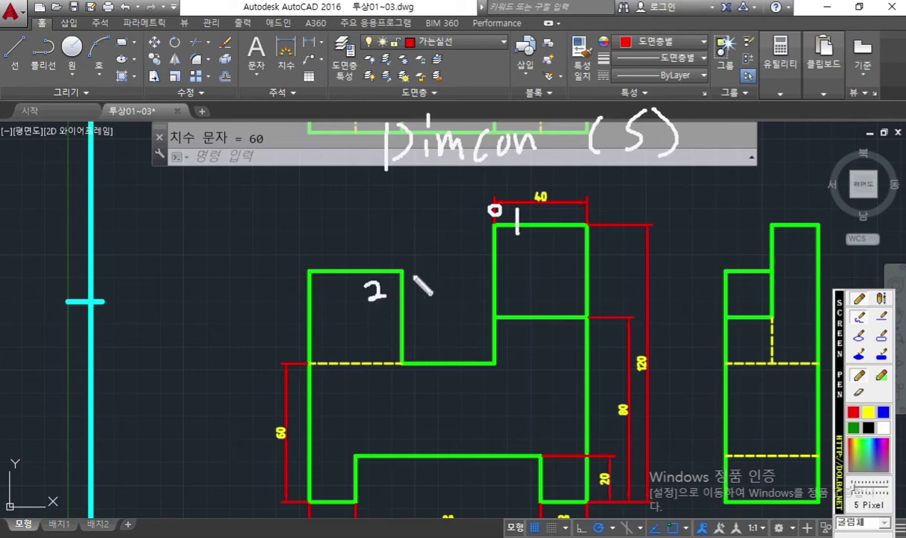
pyautogui.moveTo(403, 199); pyautogui.dragTo(403, 269)
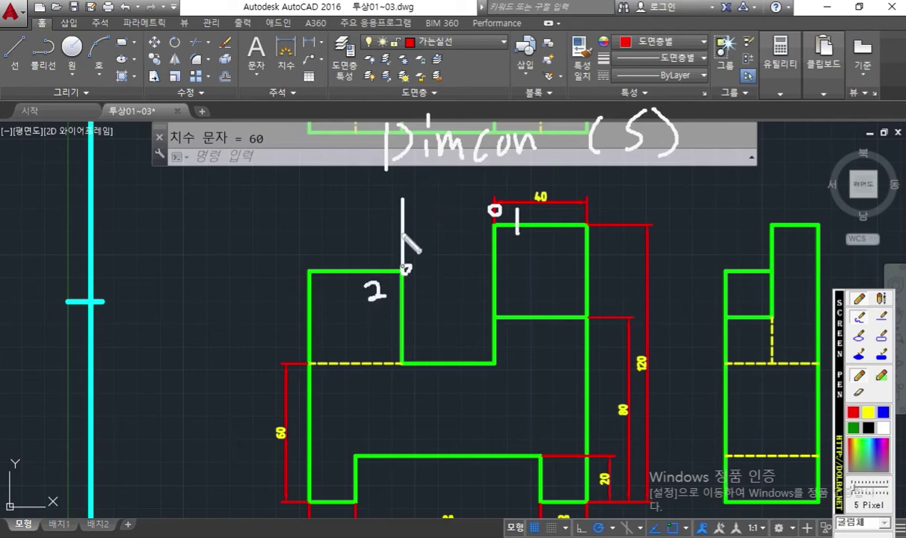
pyautogui.moveTo(404, 211)
pyautogui.mouseDown()
pyautogui.moveTo(486, 205)
pyautogui.moveTo(419, 220)
pyautogui.mouseUp()
pyautogui.moveTo(474, 193)
pyautogui.mouseDown()
pyautogui.moveTo(487, 205)
pyautogui.moveTo(480, 219)
pyautogui.mouseUp()
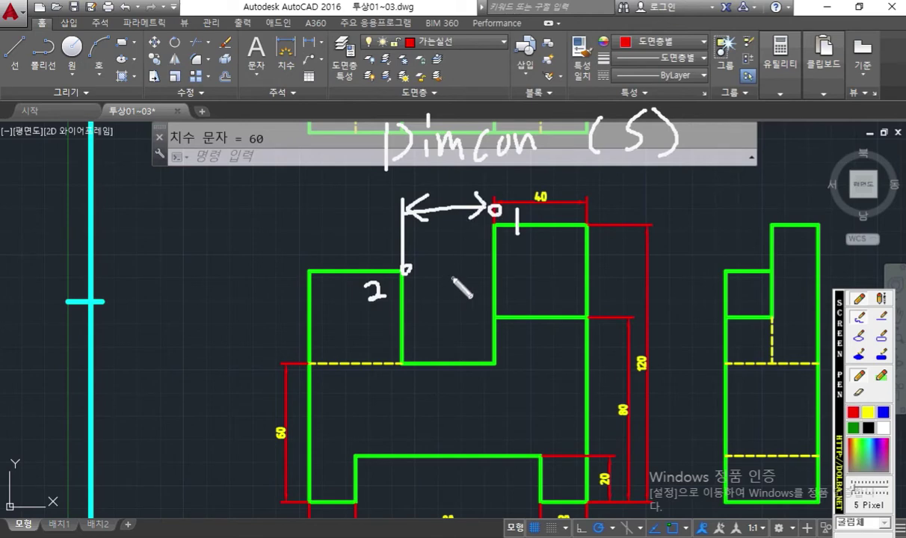
pyautogui.press('Escape')
pyautogui.moveTo(419, 260); pyautogui.dragTo(405, 264, button='middle')
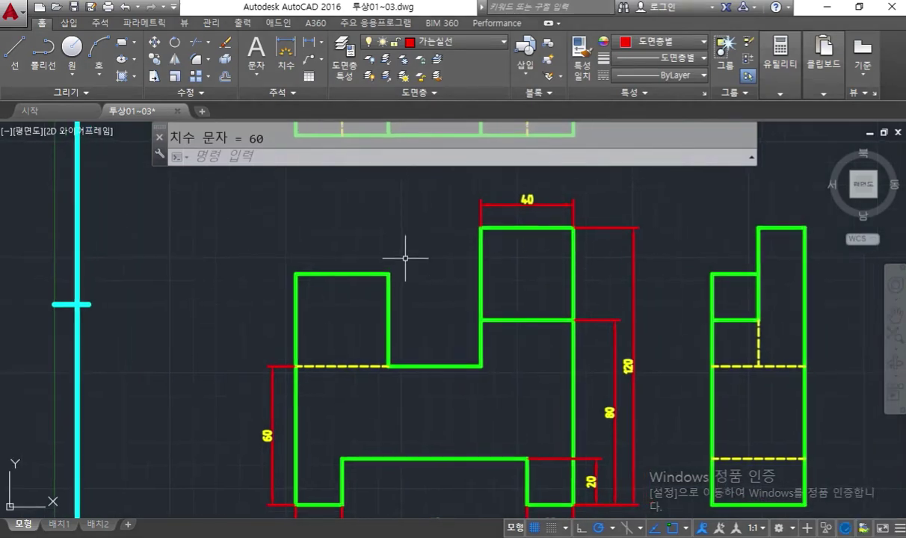
# Continue the dimension above the front view's taller block across the upper notch to the shorter block's top-right corner.
pyautogui.write('dimc')
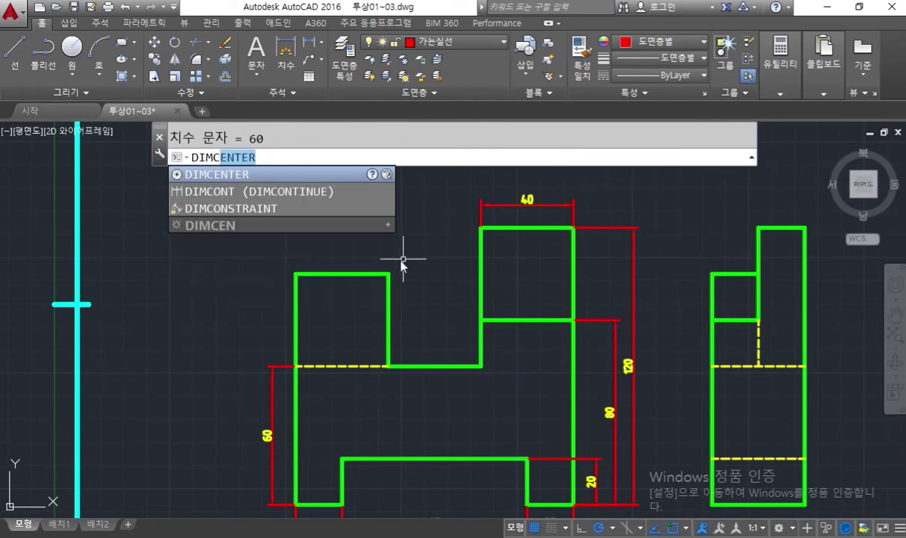
pyautogui.write('ont')
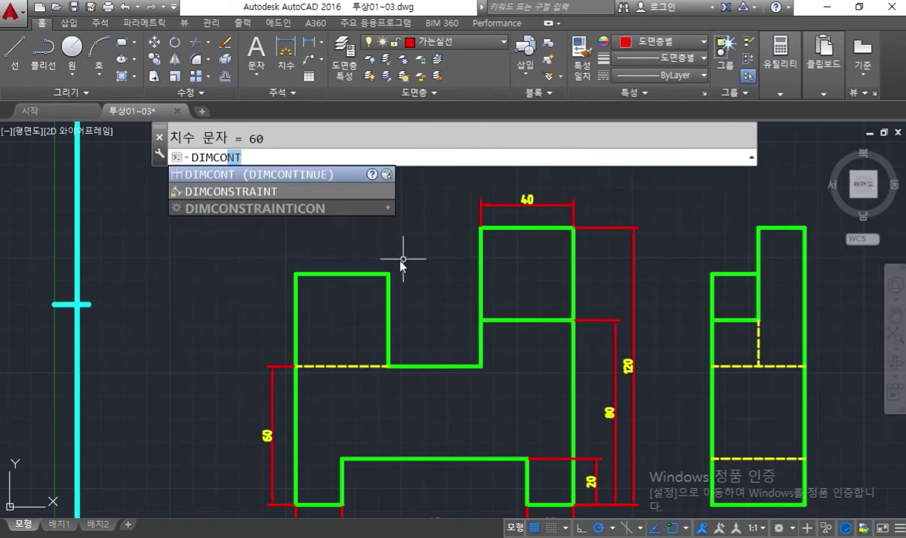
pyautogui.press('Return')
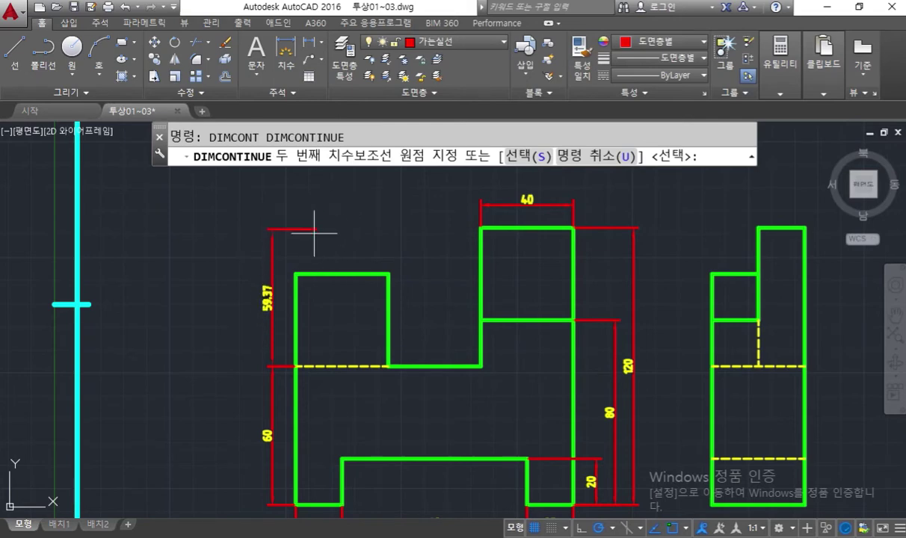
pyautogui.write('s')
pyautogui.press('Return')
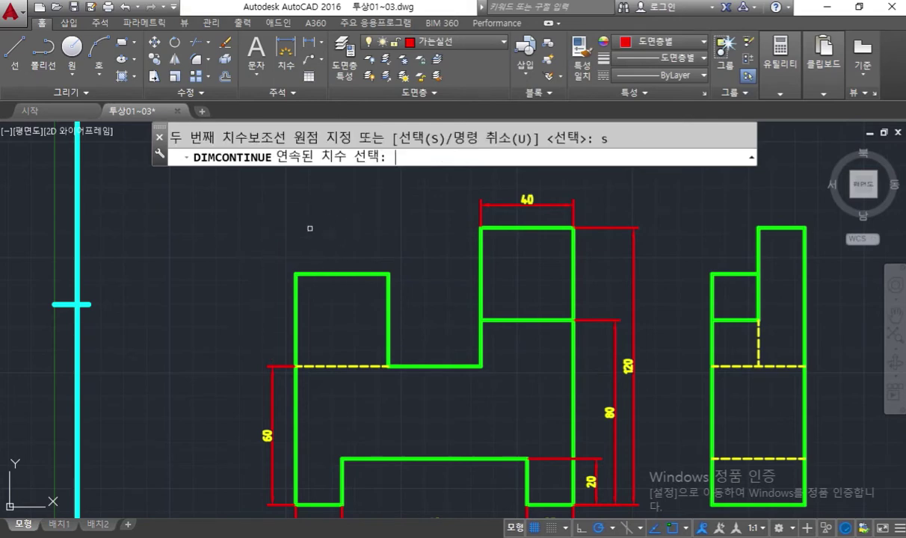
pyautogui.click(475, 216)
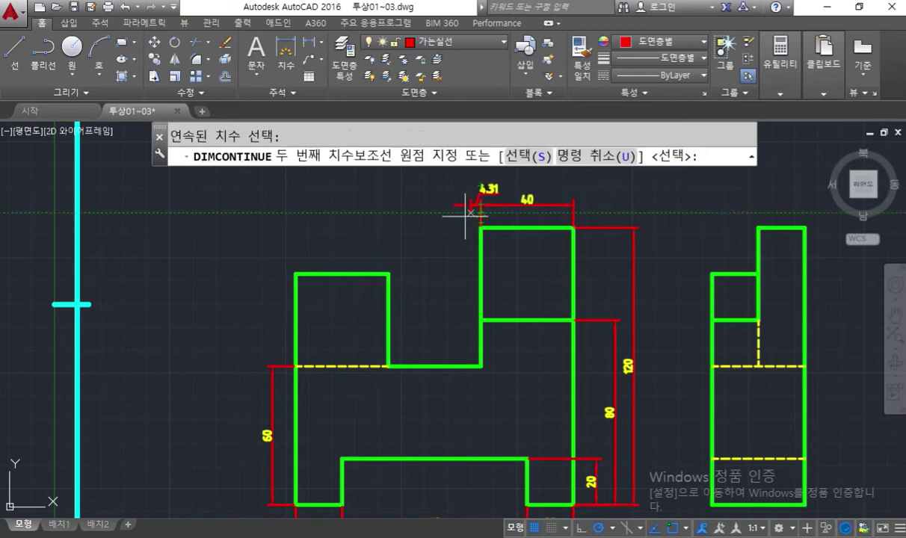
pyautogui.click(388, 276)
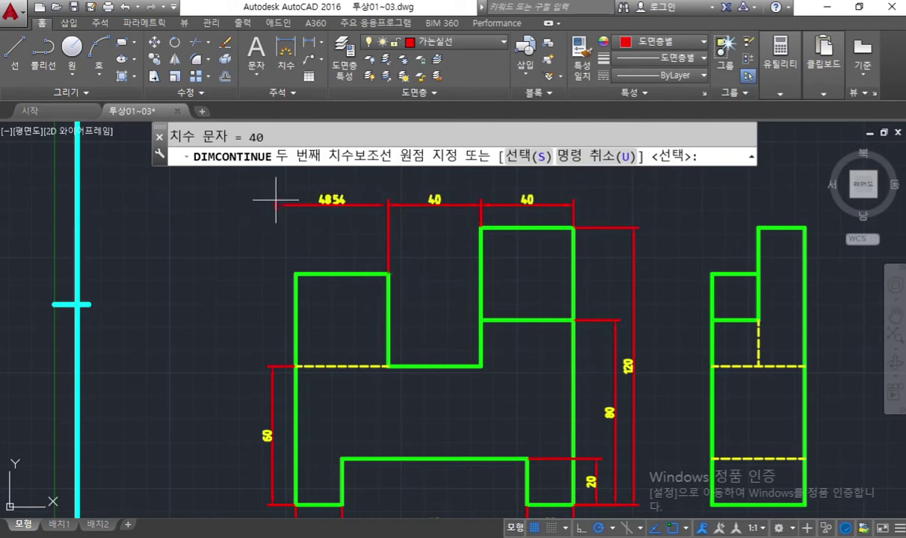
pyautogui.press('Return')
pyautogui.press('Return')
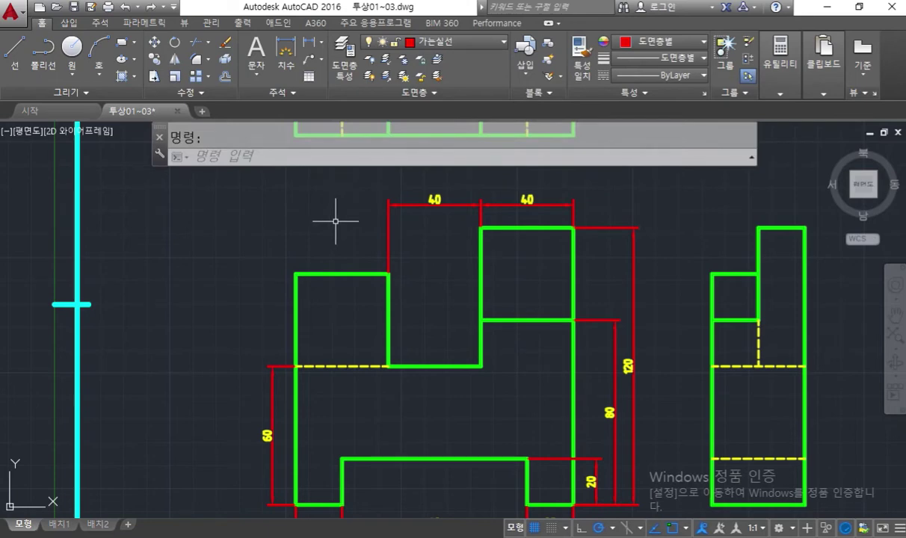
pyautogui.press('F12')
pyautogui.moveTo(296, 198); pyautogui.dragTo(300, 270)
pyautogui.moveTo(315, 217)
pyautogui.mouseDown()
pyautogui.moveTo(387, 216)
pyautogui.moveTo(377, 222)
pyautogui.mouseUp()
pyautogui.moveTo(334, 198); pyautogui.dragTo(314, 234)
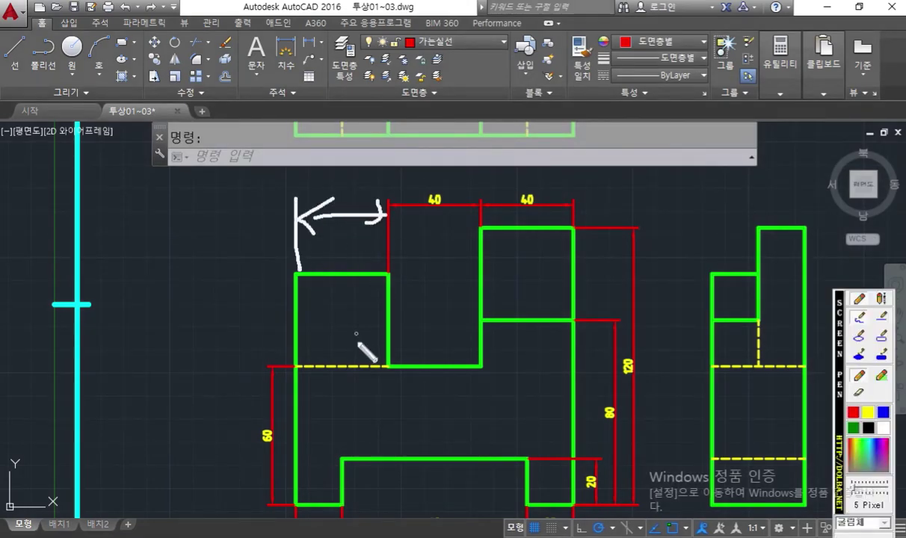
pyautogui.press('F12')
pyautogui.scroll(-3, 460, 351)
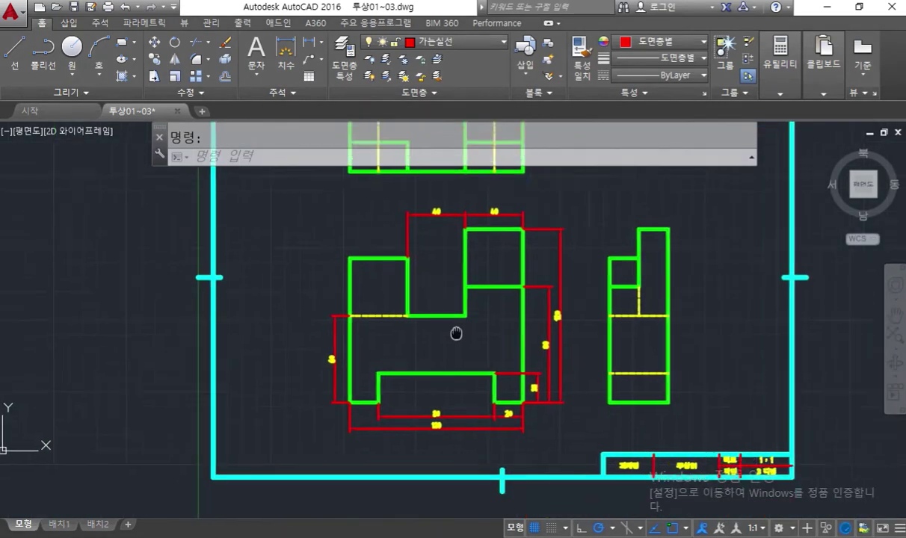
pyautogui.press('F12')
pyautogui.moveTo(368, 218); pyautogui.dragTo(382, 236)
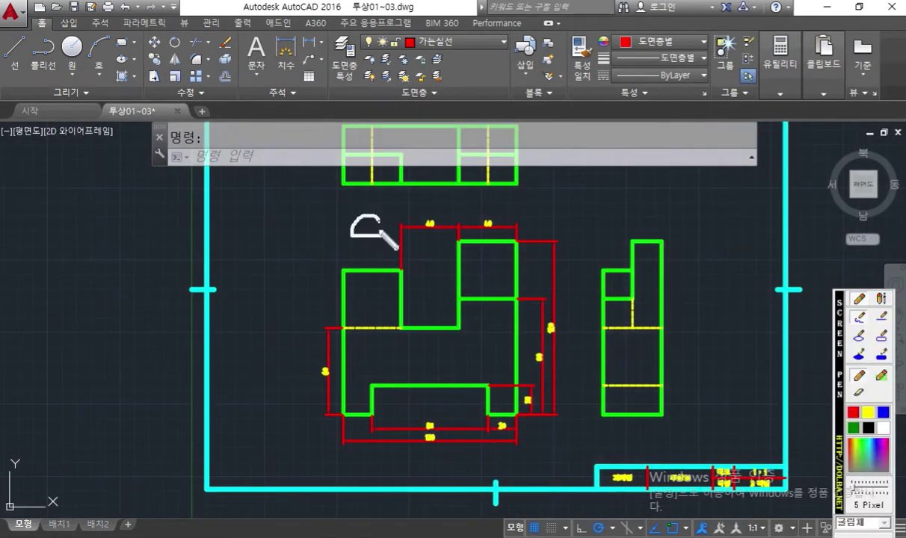
pyautogui.moveTo(444, 446)
pyautogui.mouseDown()
pyautogui.moveTo(417, 426)
pyautogui.moveTo(442, 458)
pyautogui.mouseUp()
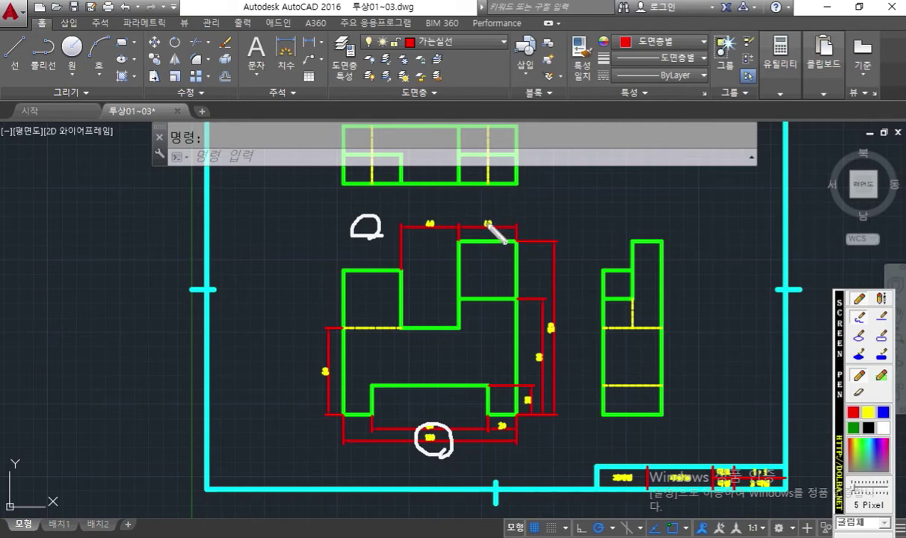
pyautogui.moveTo(474, 227)
pyautogui.mouseDown()
pyautogui.moveTo(422, 224)
pyautogui.moveTo(471, 228)
pyautogui.moveTo(448, 214)
pyautogui.moveTo(468, 193)
pyautogui.mouseUp()
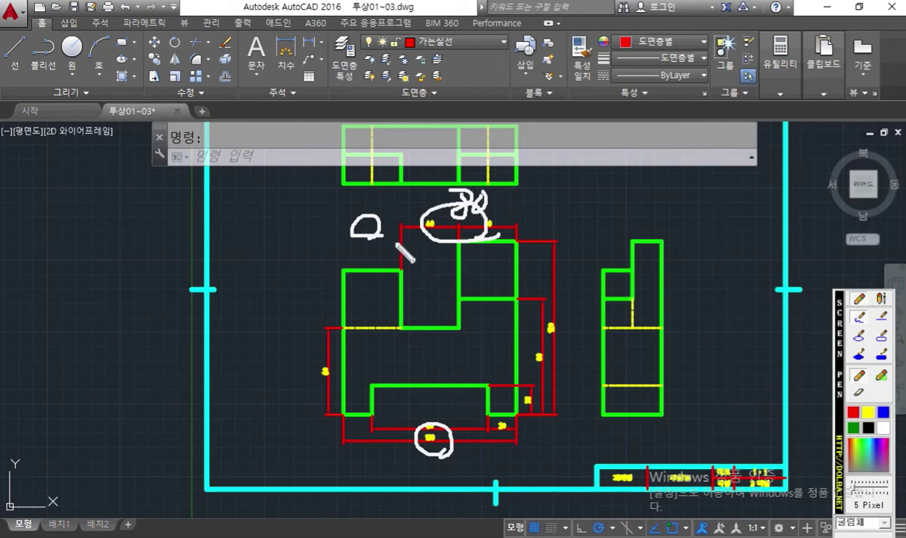
pyautogui.moveTo(337, 193); pyautogui.dragTo(367, 201)
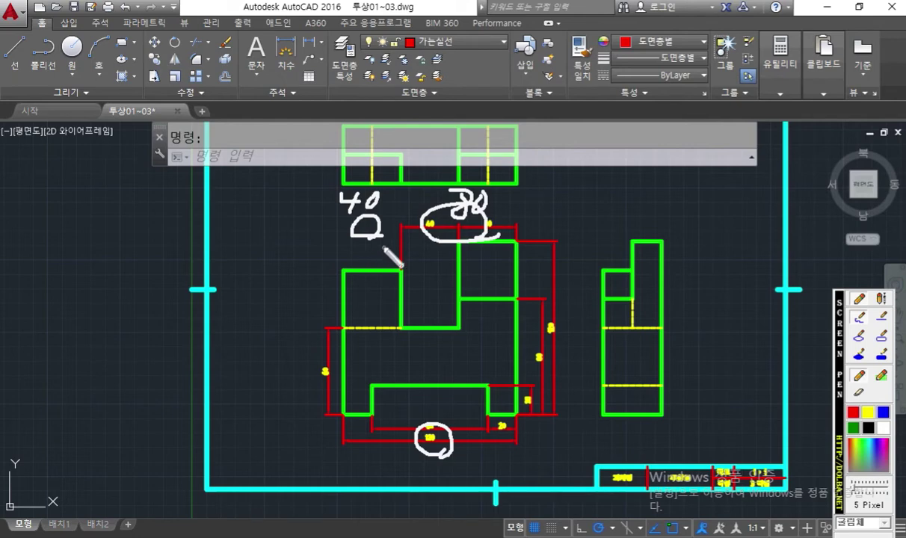
pyautogui.moveTo(397, 193); pyautogui.dragTo(333, 247)
pyautogui.moveTo(340, 196); pyautogui.dragTo(383, 254)
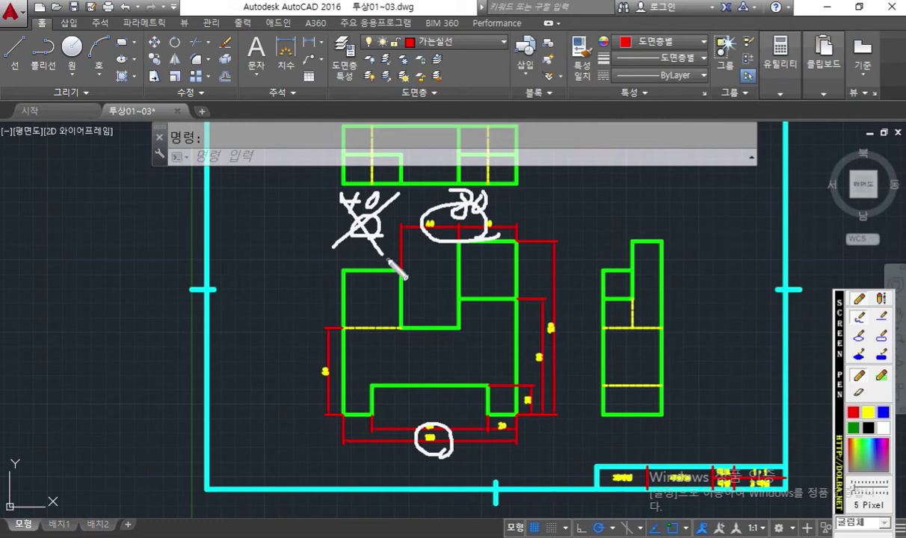
pyautogui.press('Escape')
pyautogui.moveTo(333, 246); pyautogui.dragTo(360, 238, button='middle')
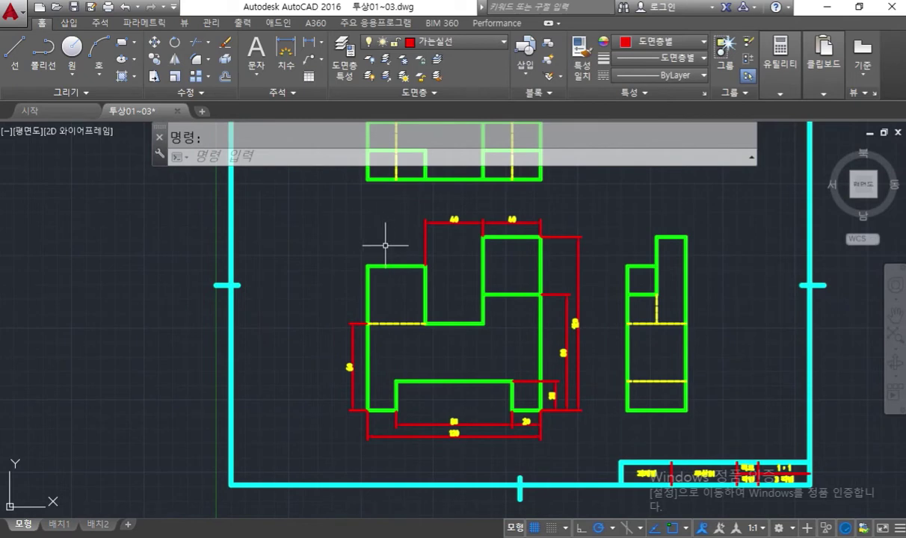
pyautogui.hotkey('ctrl', 'shift', 'p')
pyautogui.moveTo(411, 317)
pyautogui.mouseDown()
pyautogui.moveTo(394, 298)
pyautogui.moveTo(397, 315)
pyautogui.mouseUp()
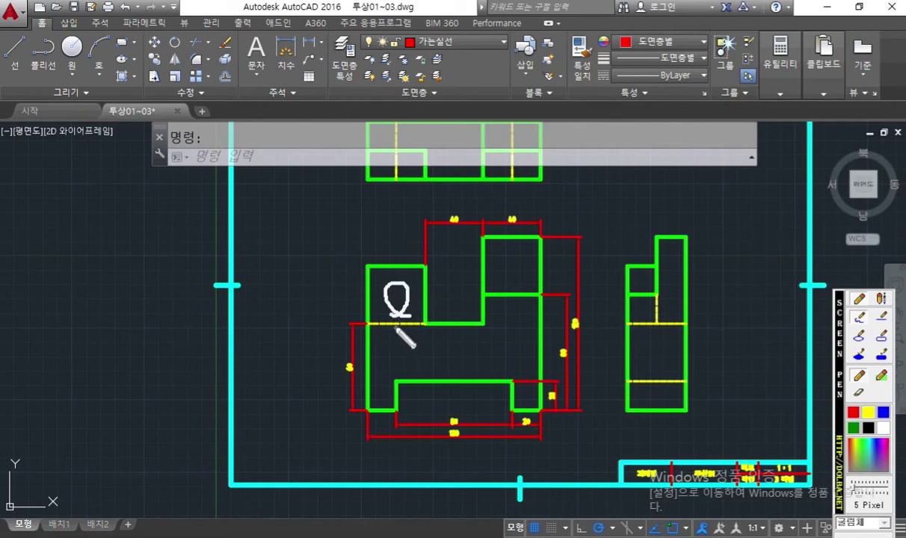
pyautogui.moveTo(385, 219)
pyautogui.mouseDown()
pyautogui.moveTo(397, 231)
pyautogui.moveTo(388, 243)
pyautogui.moveTo(408, 238)
pyautogui.moveTo(400, 221)
pyautogui.moveTo(366, 243)
pyautogui.moveTo(416, 242)
pyautogui.mouseUp()
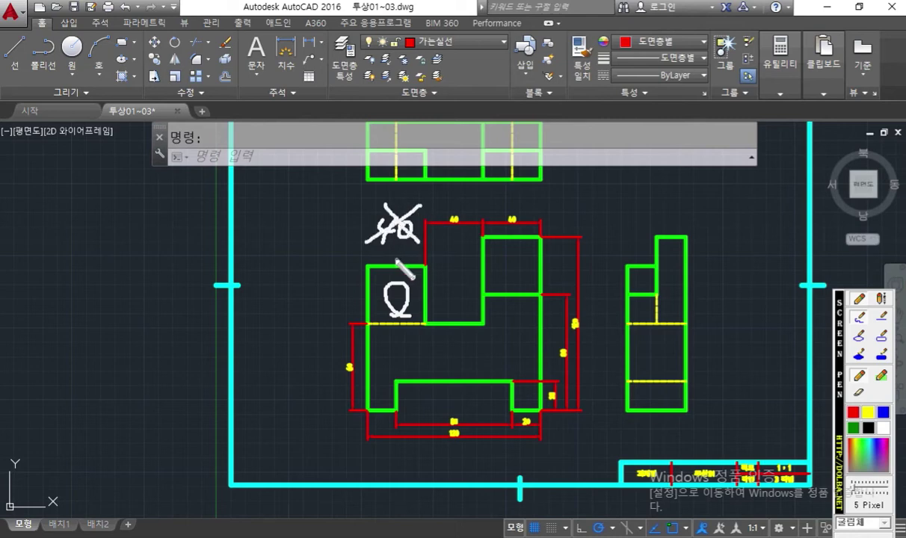
pyautogui.moveTo(358, 262)
pyautogui.mouseDown()
pyautogui.moveTo(318, 265)
pyautogui.moveTo(327, 407)
pyautogui.moveTo(374, 408)
pyautogui.mouseUp()
pyautogui.moveTo(314, 279); pyautogui.dragTo(356, 278)
pyautogui.moveTo(314, 384)
pyautogui.mouseDown()
pyautogui.moveTo(327, 403)
pyautogui.moveTo(340, 382)
pyautogui.mouseUp()
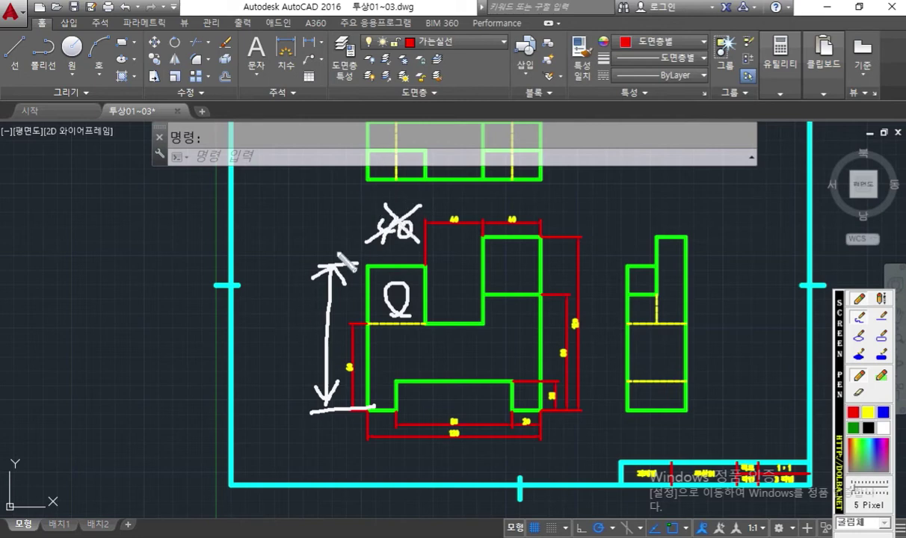
pyautogui.click(312, 339)
pyautogui.moveTo(172, 294)
pyautogui.mouseDown()
pyautogui.moveTo(186, 320)
pyautogui.moveTo(176, 307)
pyautogui.moveTo(255, 317)
pyautogui.moveTo(264, 306)
pyautogui.moveTo(255, 317)
pyautogui.mouseUp()
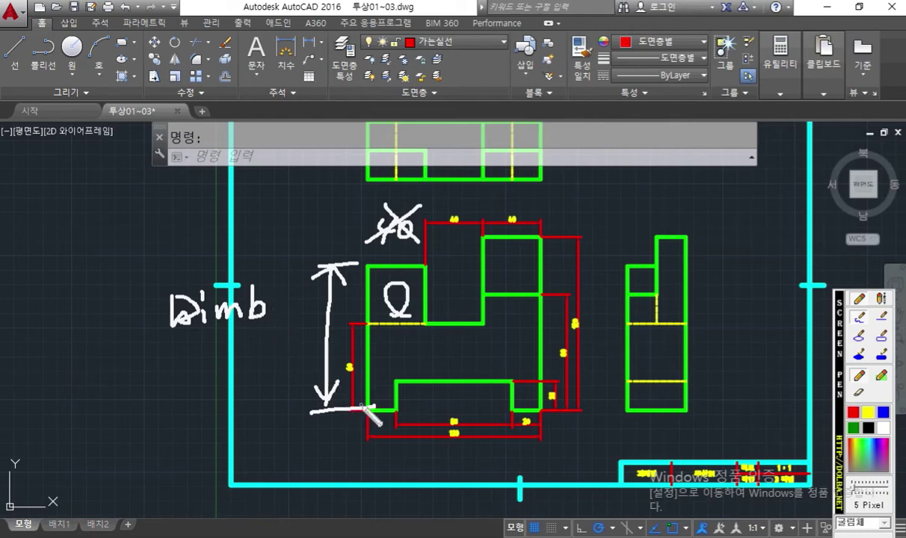
pyautogui.moveTo(349, 425)
pyautogui.mouseDown()
pyautogui.moveTo(343, 438)
pyautogui.moveTo(353, 423)
pyautogui.moveTo(352, 441)
pyautogui.mouseUp()
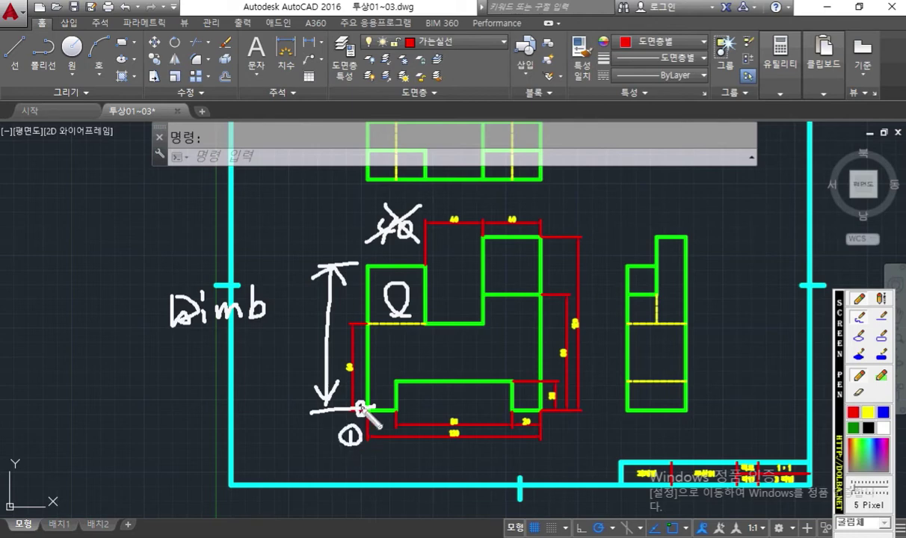
pyautogui.moveTo(373, 247)
pyautogui.mouseDown()
pyautogui.moveTo(385, 258)
pyautogui.moveTo(378, 264)
pyautogui.moveTo(397, 255)
pyautogui.moveTo(394, 247)
pyautogui.mouseUp()
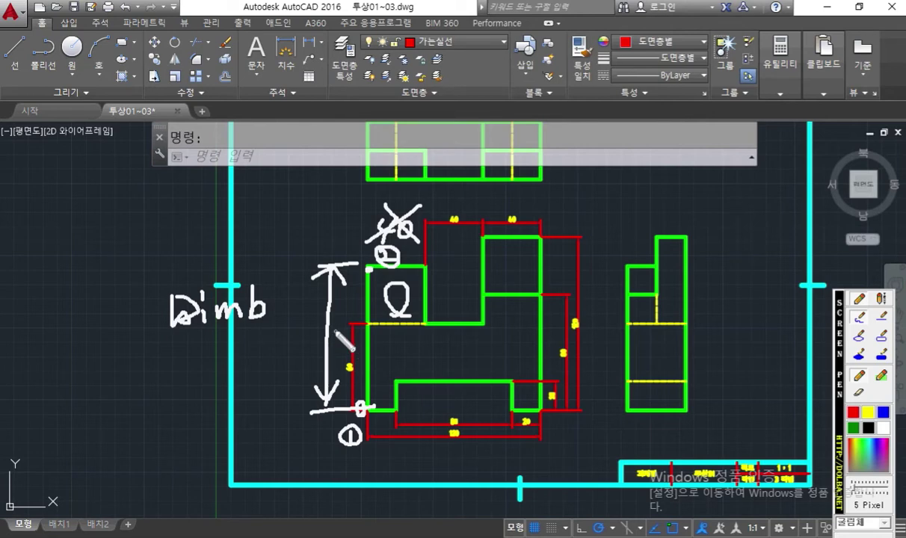
pyautogui.press('Escape')
# Add a baseline dimension from the bottom end of the front view's left-side vertical dimension up to the shorter block's top-left corner.
pyautogui.moveTo(318, 348)
pyautogui.mouseDown(button='middle')
pyautogui.moveTo(302, 308)
pyautogui.moveTo(287, 314)
pyautogui.moveTo(271, 305)
pyautogui.moveTo(275, 318)
pyautogui.mouseUp(button='middle')
pyautogui.scroll(2, 287, 320)
pyautogui.write('DIM')
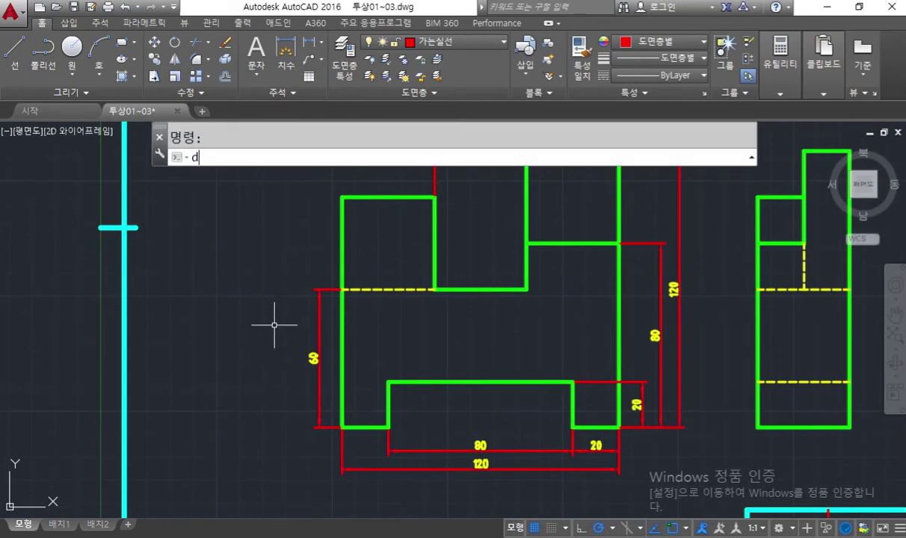
pyautogui.write('BASE')
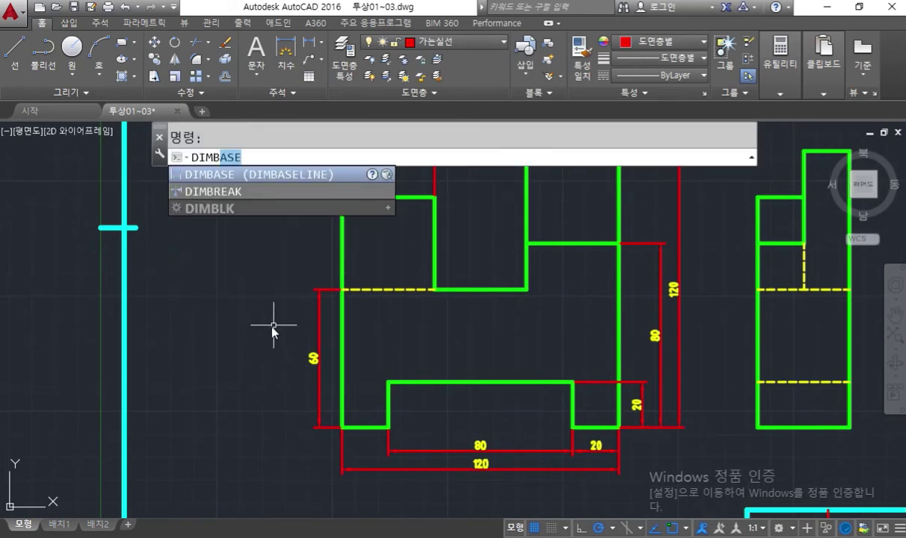
pyautogui.press('Return')
pyautogui.scroll(-3, 285, 435)
pyautogui.scroll(2, 263, 344)
pyautogui.moveTo(251, 319); pyautogui.dragTo(265, 315, button='middle')
pyautogui.write('s')
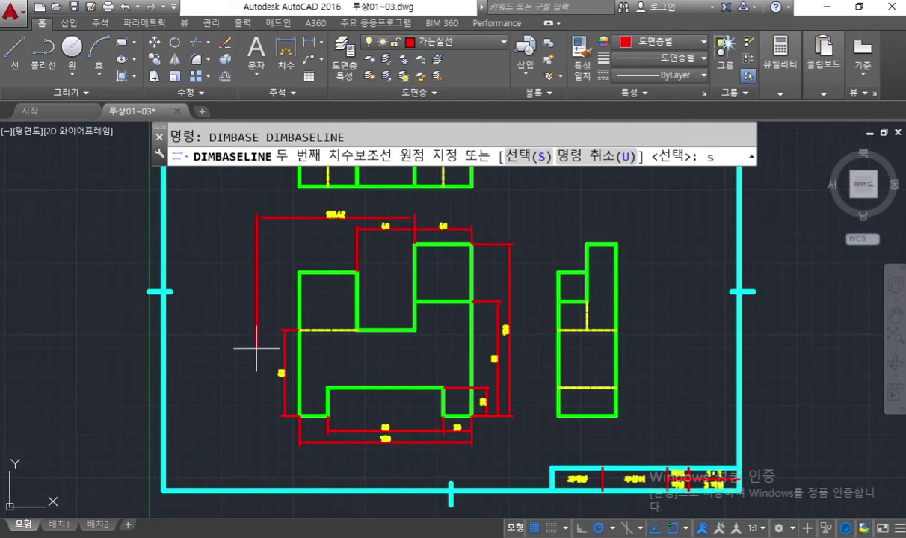
pyautogui.press('Return')
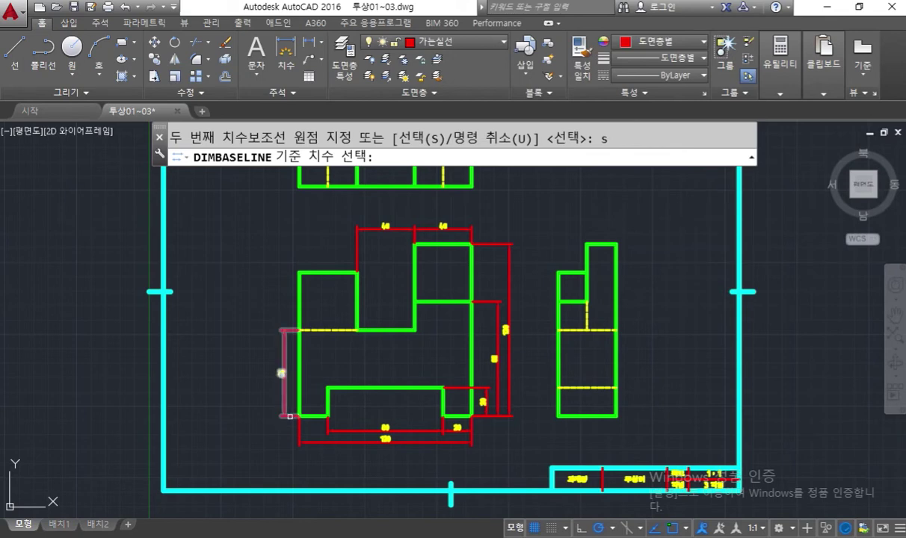
pyautogui.click(282, 372)
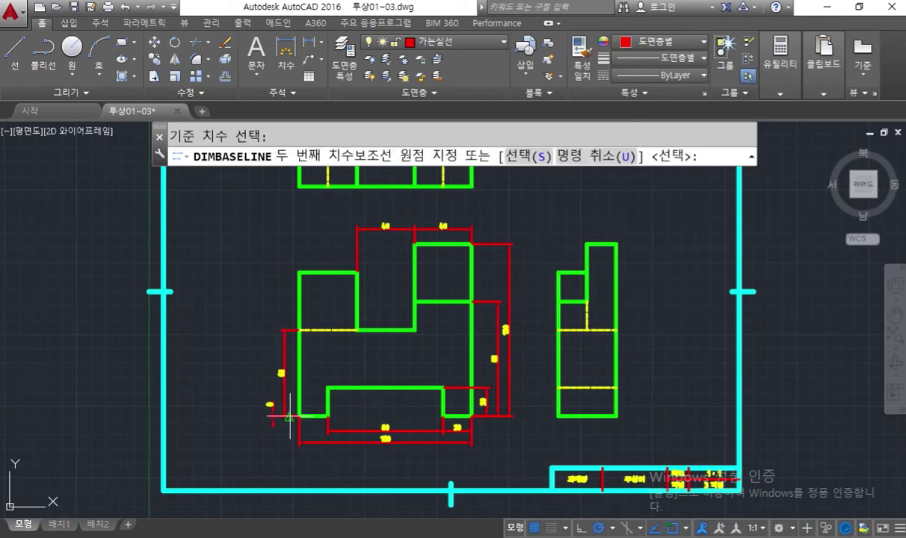
pyautogui.click(299, 272)
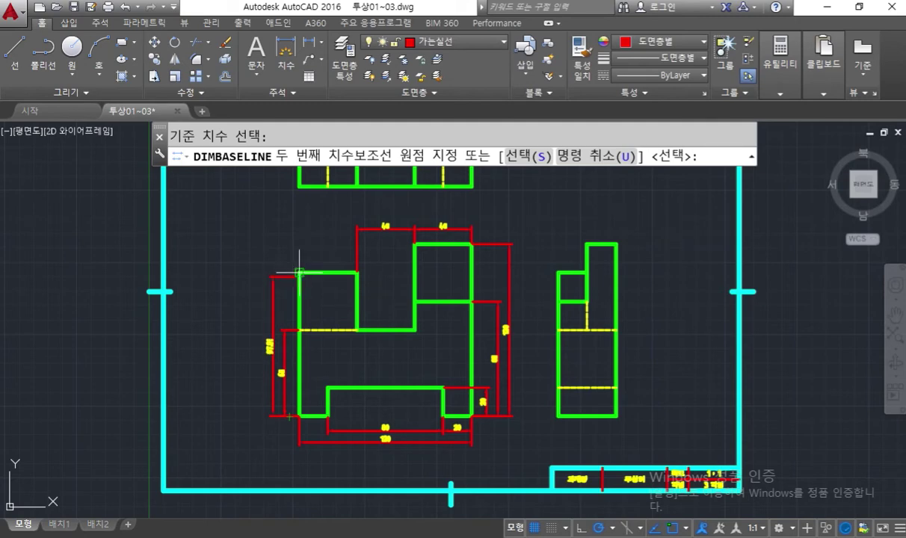
pyautogui.click(298, 272)
pyautogui.press('Return')
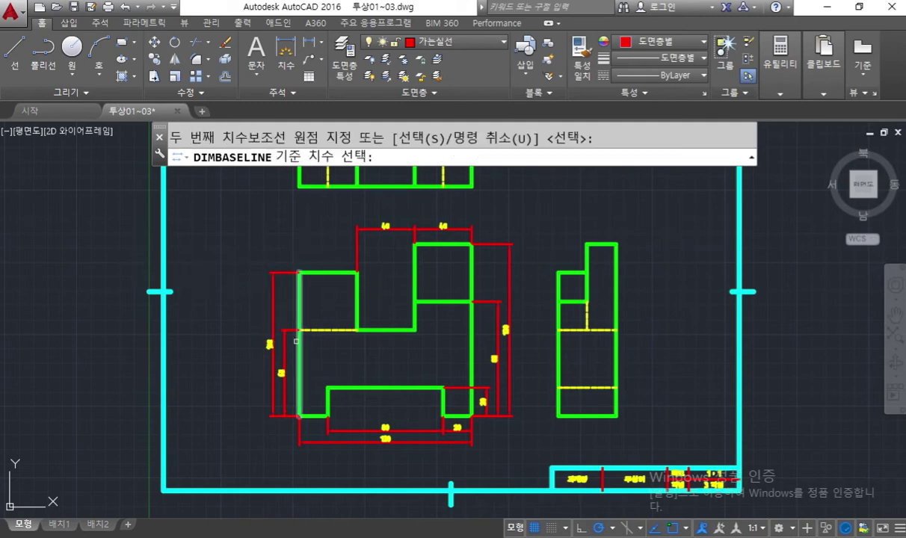
pyautogui.press('Return')
pyautogui.scroll(2, 339, 333)
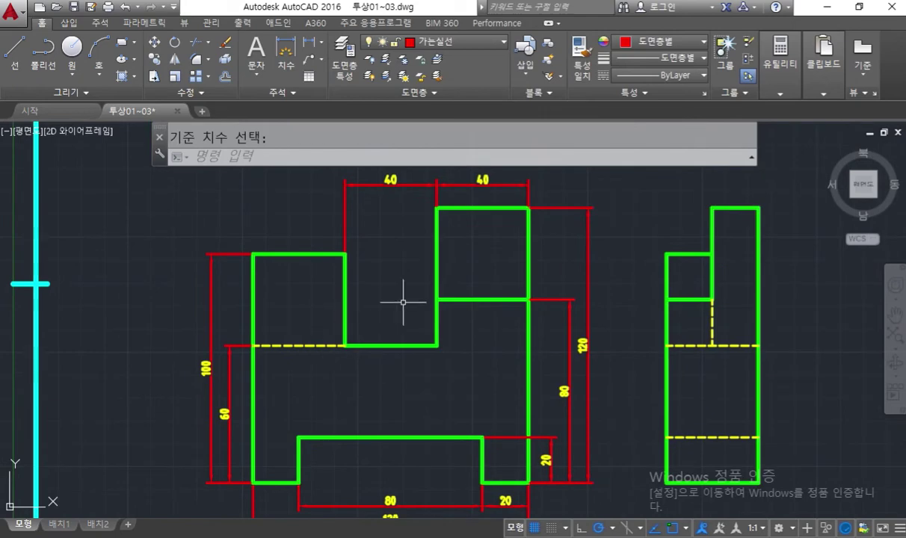
pyautogui.moveTo(428, 203); pyautogui.dragTo(186, 209)
pyautogui.moveTo(263, 254); pyautogui.dragTo(196, 250)
pyautogui.moveTo(234, 212)
pyautogui.mouseDown()
pyautogui.moveTo(229, 246)
pyautogui.moveTo(223, 240)
pyautogui.moveTo(239, 243)
pyautogui.moveTo(218, 221)
pyautogui.moveTo(239, 220)
pyautogui.mouseUp()
pyautogui.moveTo(149, 226)
pyautogui.mouseDown()
pyautogui.moveTo(180, 245)
pyautogui.moveTo(198, 224)
pyautogui.mouseUp()
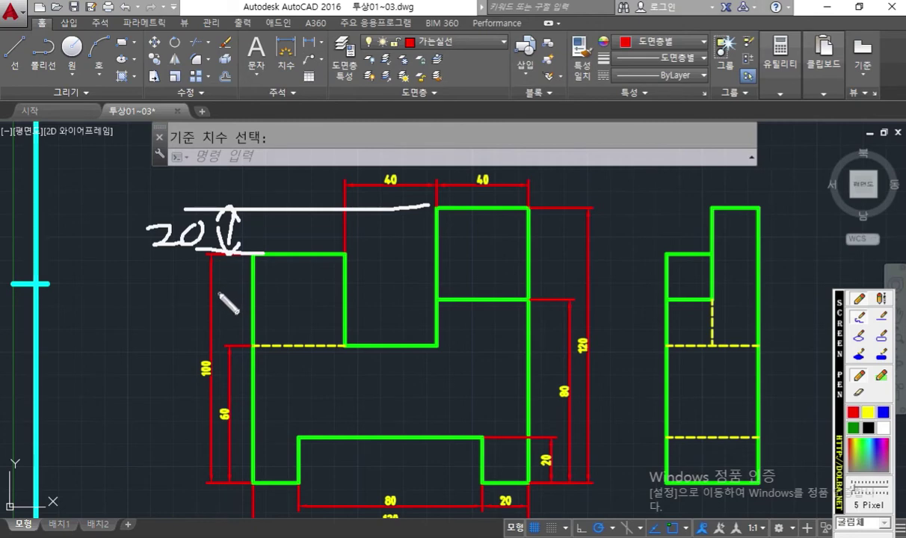
pyautogui.moveTo(587, 345)
pyautogui.mouseDown()
pyautogui.moveTo(569, 357)
pyautogui.moveTo(590, 360)
pyautogui.moveTo(595, 376)
pyautogui.mouseUp()
pyautogui.moveTo(189, 368); pyautogui.dragTo(203, 362)
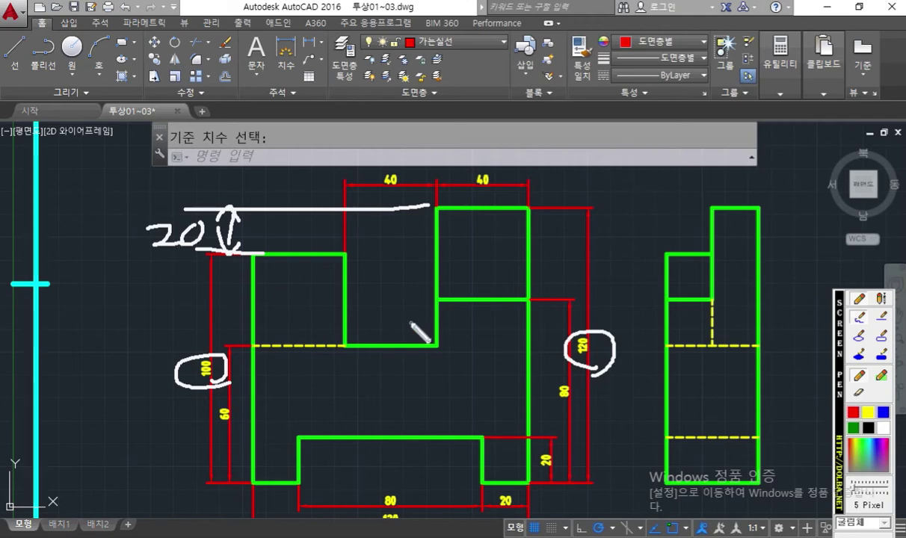
pyautogui.press('Escape')
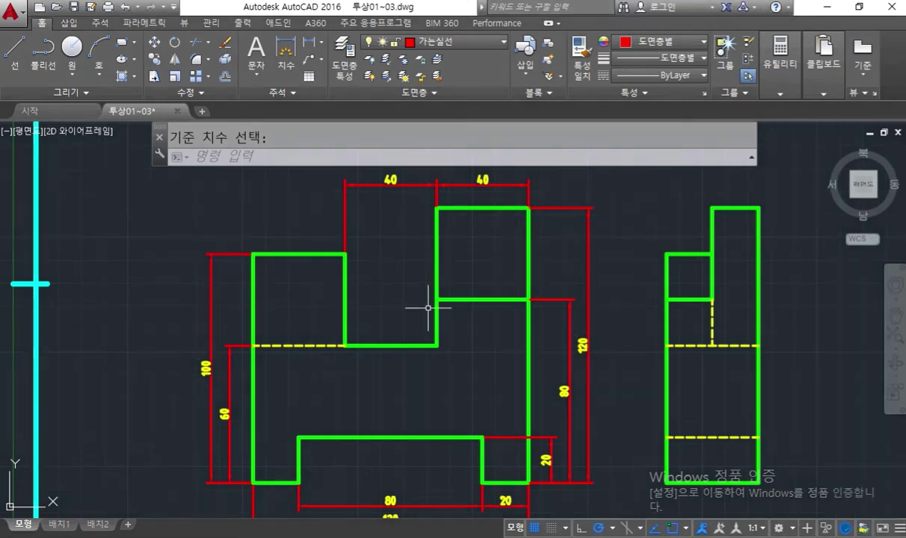
pyautogui.moveTo(399, 246); pyautogui.dragTo(394, 269, button='middle')
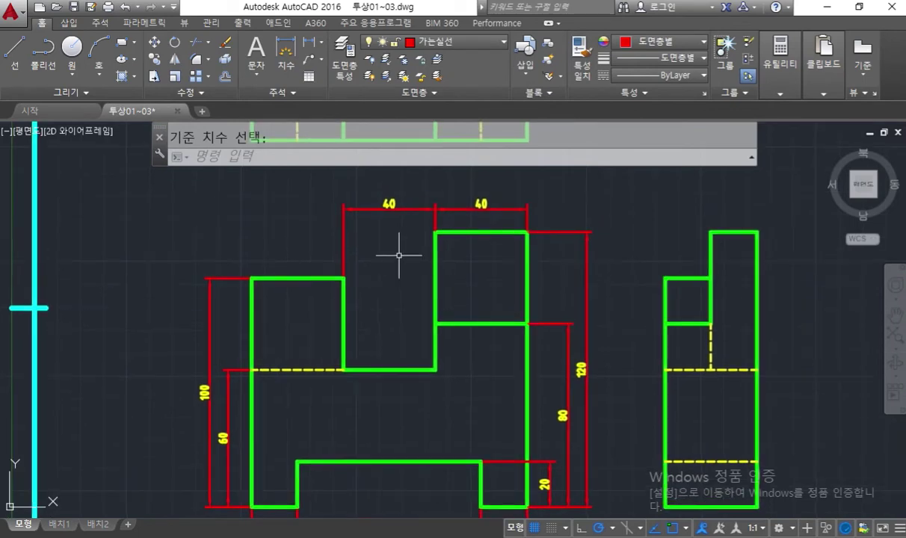
pyautogui.scroll(-2, 394, 260)
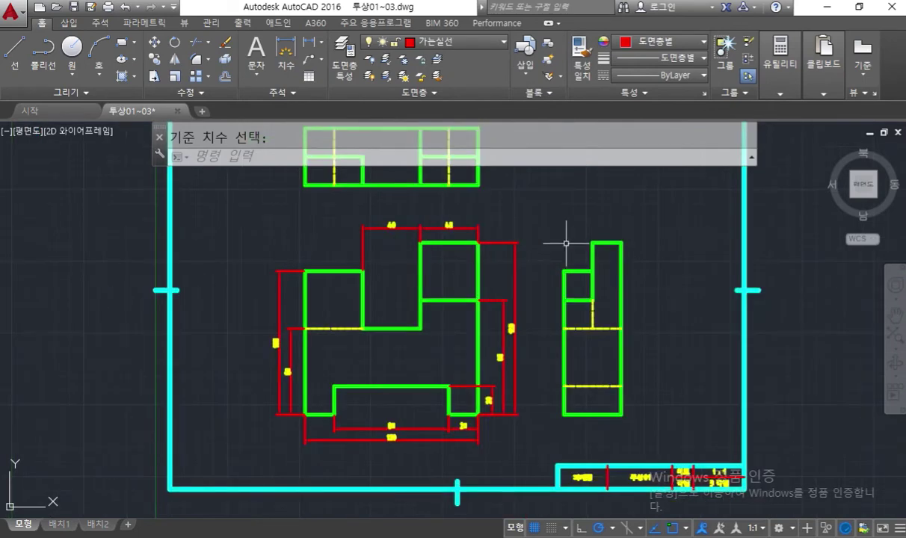
pyautogui.moveTo(573, 238); pyautogui.dragTo(568, 265, button='middle')
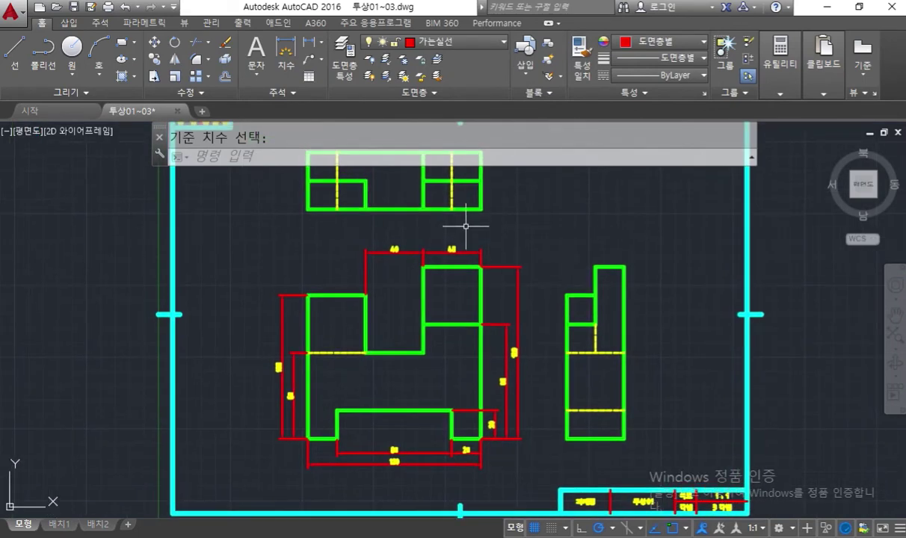
pyautogui.moveTo(520, 249); pyautogui.dragTo(483, 248, button='middle')
pyautogui.press('F12')
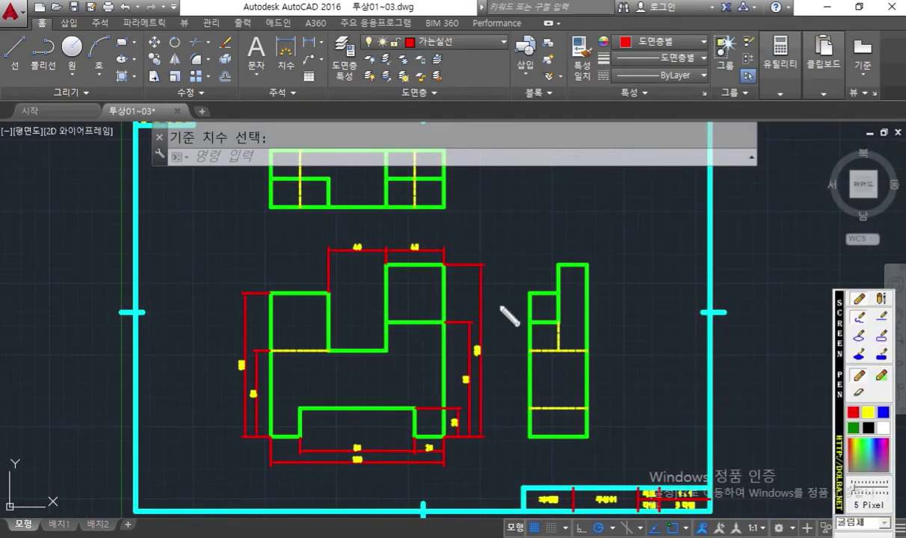
pyautogui.moveTo(335, 235); pyautogui.dragTo(312, 236)
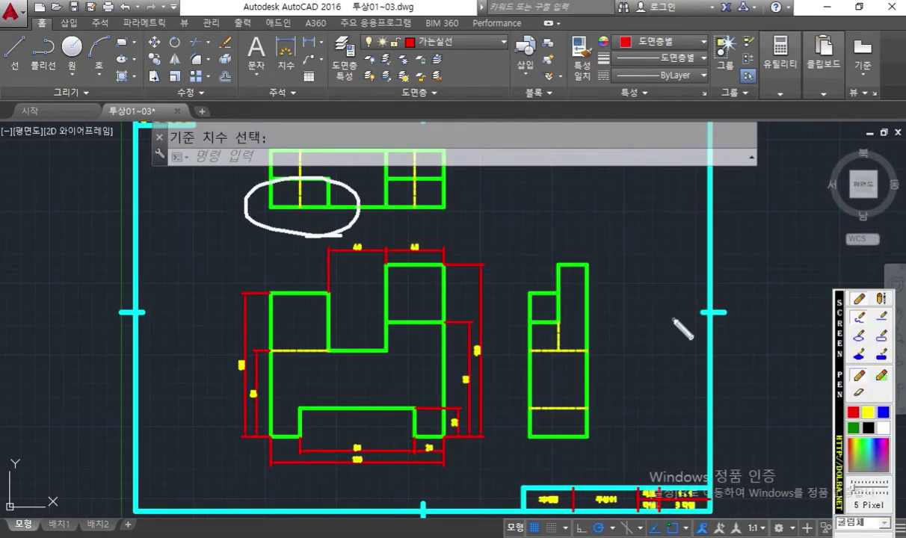
pyautogui.moveTo(576, 357)
pyautogui.mouseDown()
pyautogui.moveTo(521, 346)
pyautogui.moveTo(564, 351)
pyautogui.moveTo(557, 356)
pyautogui.mouseUp()
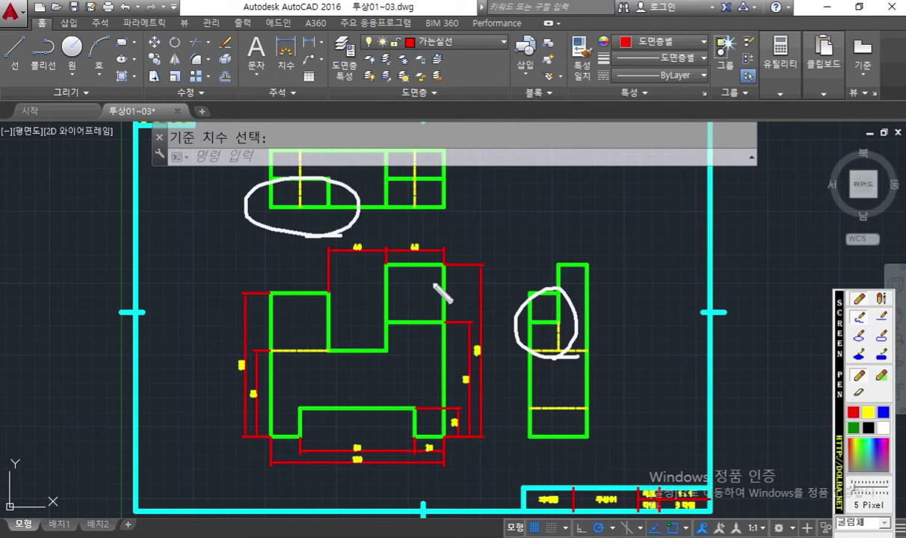
pyautogui.press('Escape')
pyautogui.moveTo(334, 253); pyautogui.dragTo(372, 296, button='middle')
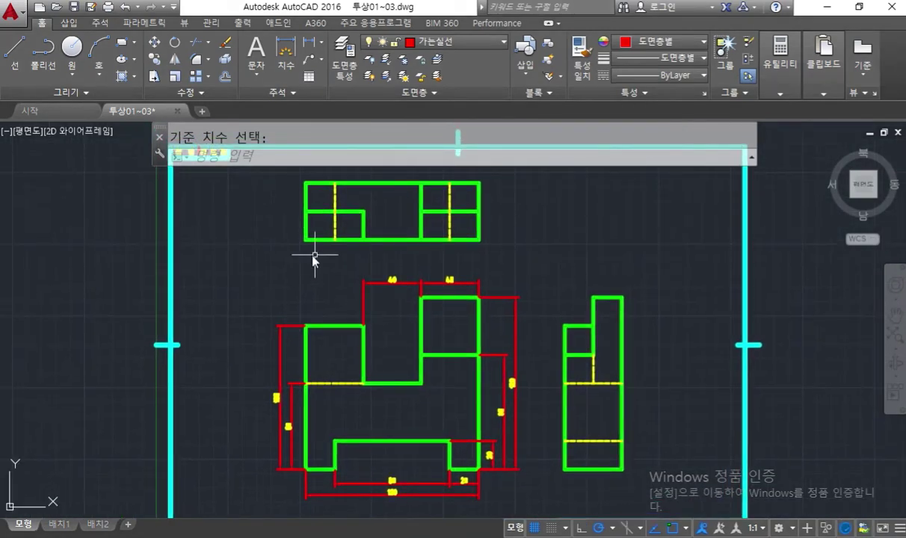
pyautogui.press('F9')
pyautogui.moveTo(299, 213)
pyautogui.mouseDown()
pyautogui.moveTo(265, 212)
pyautogui.moveTo(273, 233)
pyautogui.moveTo(291, 233)
pyautogui.moveTo(273, 222)
pyautogui.moveTo(290, 224)
pyautogui.mouseUp()
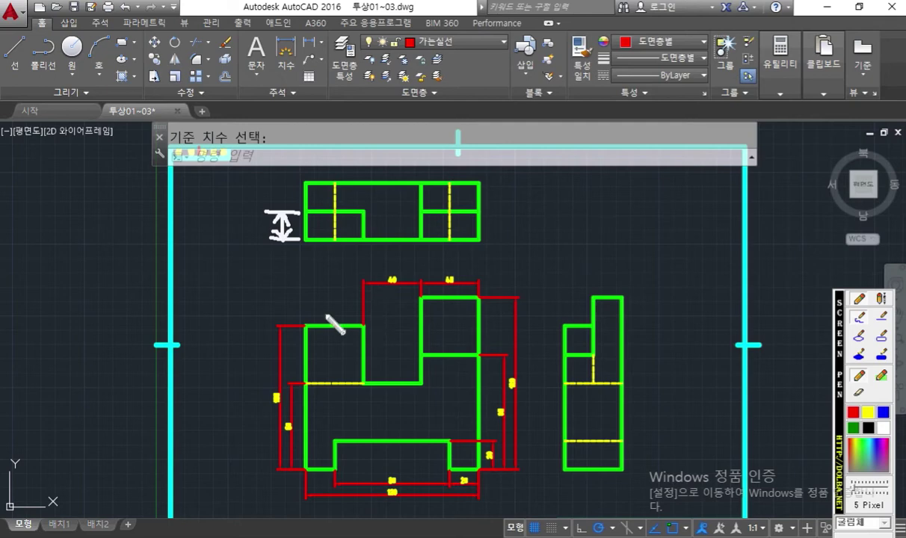
pyautogui.moveTo(325, 286)
pyautogui.mouseDown()
pyautogui.moveTo(340, 297)
pyautogui.moveTo(329, 303)
pyautogui.moveTo(358, 281)
pyautogui.moveTo(345, 292)
pyautogui.moveTo(303, 281)
pyautogui.moveTo(311, 302)
pyautogui.mouseUp()
pyautogui.moveTo(249, 304)
pyautogui.mouseDown()
pyautogui.moveTo(276, 315)
pyautogui.moveTo(291, 313)
pyautogui.moveTo(293, 302)
pyautogui.mouseUp()
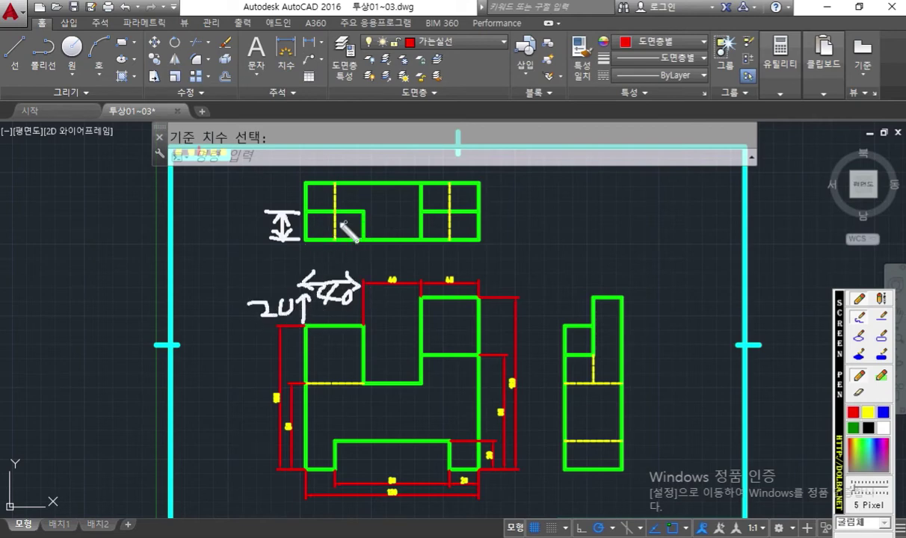
pyautogui.moveTo(325, 219); pyautogui.dragTo(346, 238)
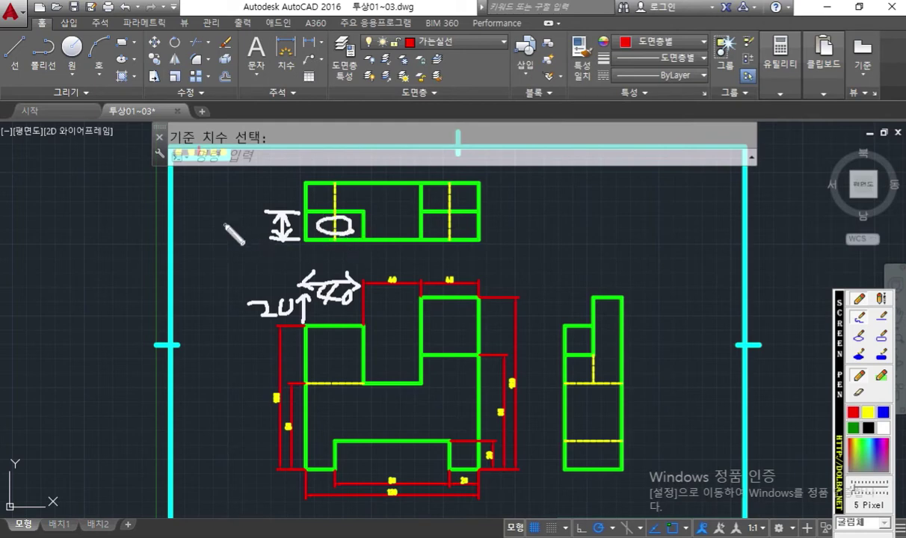
pyautogui.moveTo(225, 223)
pyautogui.mouseDown()
pyautogui.moveTo(251, 234)
pyautogui.moveTo(266, 227)
pyautogui.mouseUp()
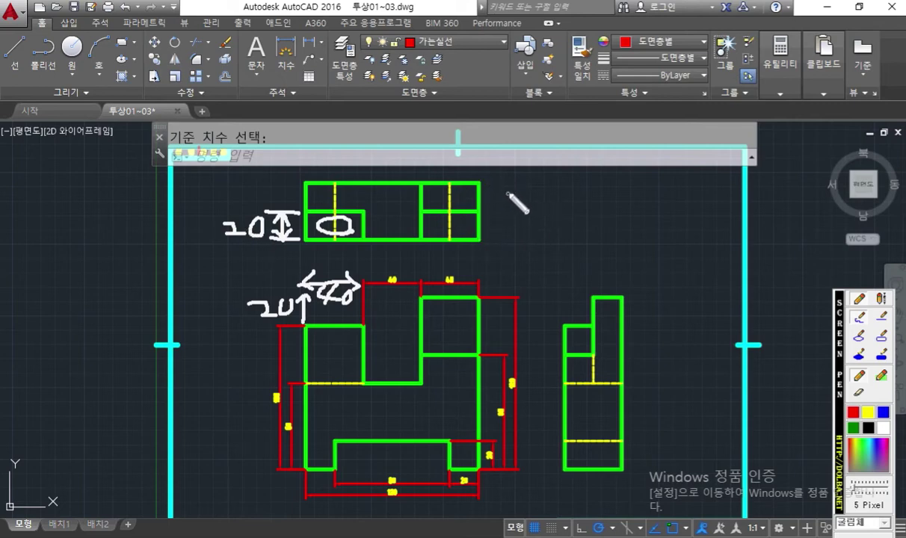
pyautogui.moveTo(306, 182)
pyautogui.mouseDown()
pyautogui.moveTo(307, 141)
pyautogui.moveTo(461, 147)
pyautogui.moveTo(484, 131)
pyautogui.moveTo(479, 182)
pyautogui.mouseUp()
pyautogui.moveTo(464, 141); pyautogui.dragTo(450, 162)
pyautogui.moveTo(349, 136); pyautogui.dragTo(351, 158)
pyautogui.moveTo(387, 118)
pyautogui.mouseDown()
pyautogui.moveTo(379, 142)
pyautogui.moveTo(413, 141)
pyautogui.moveTo(427, 124)
pyautogui.mouseUp()
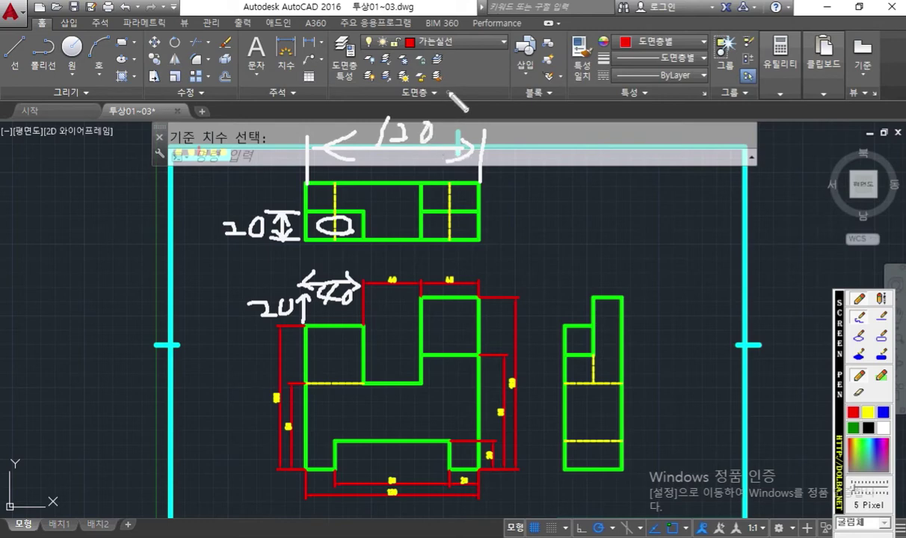
pyautogui.moveTo(449, 93); pyautogui.dragTo(371, 159)
pyautogui.moveTo(394, 101)
pyautogui.mouseDown()
pyautogui.moveTo(404, 142)
pyautogui.moveTo(442, 187)
pyautogui.mouseUp()
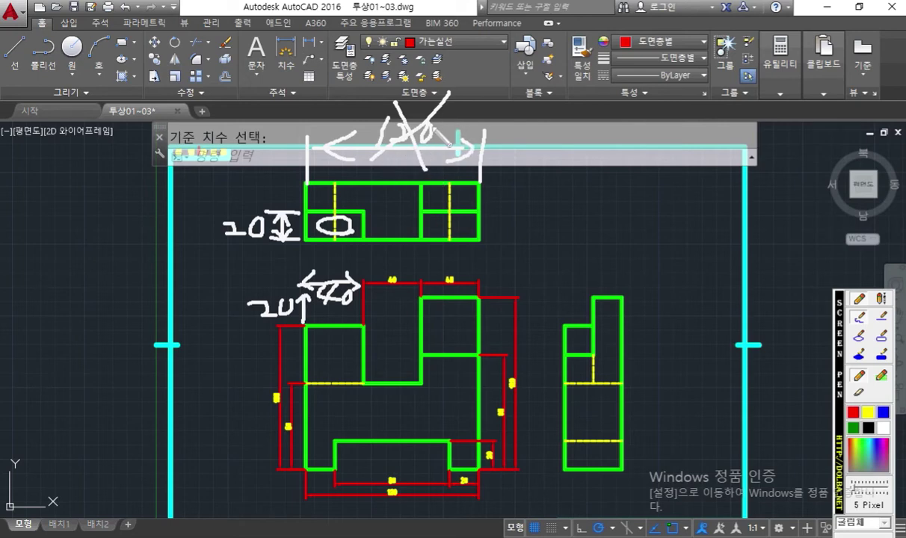
pyautogui.moveTo(391, 469)
pyautogui.mouseDown()
pyautogui.moveTo(404, 490)
pyautogui.moveTo(390, 469)
pyautogui.moveTo(415, 411)
pyautogui.moveTo(441, 179)
pyautogui.moveTo(419, 212)
pyautogui.moveTo(484, 191)
pyautogui.mouseUp()
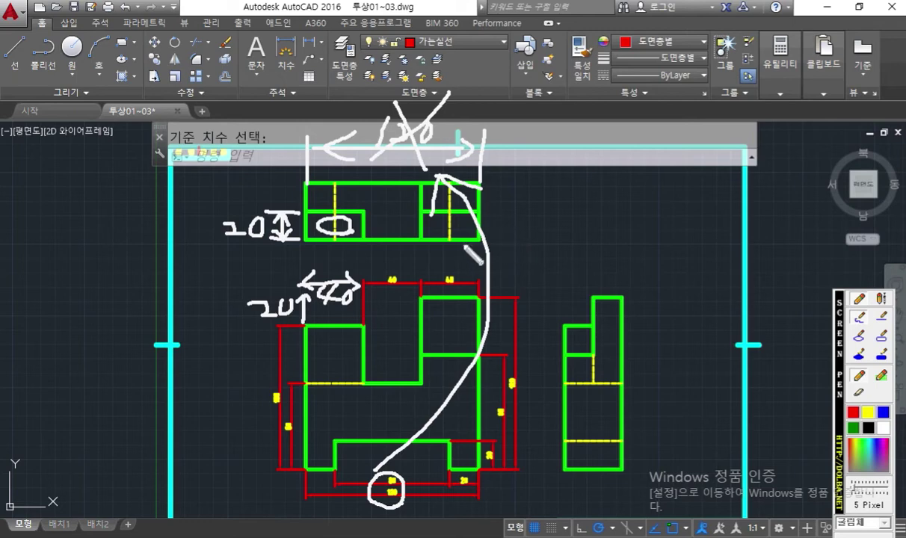
pyautogui.press('Escape')
# Add a vertical linear dimension from the top view's bottom-left corner up to the lower-left block's top edge, placing the dimension line at @-10,0.
pyautogui.moveTo(272, 221); pyautogui.dragTo(314, 240, button='middle')
pyautogui.scroll(5, 335, 228)
pyautogui.moveTo(372, 264); pyautogui.dragTo(355, 272, button='middle')
pyautogui.moveTo(312, 313); pyautogui.dragTo(292, 317, button='middle')
pyautogui.write('diml')
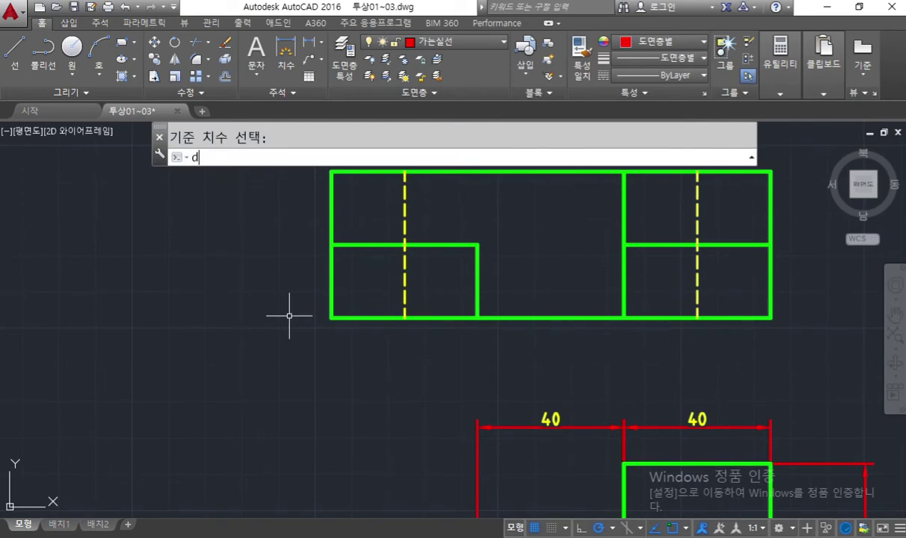
pyautogui.press('Return')
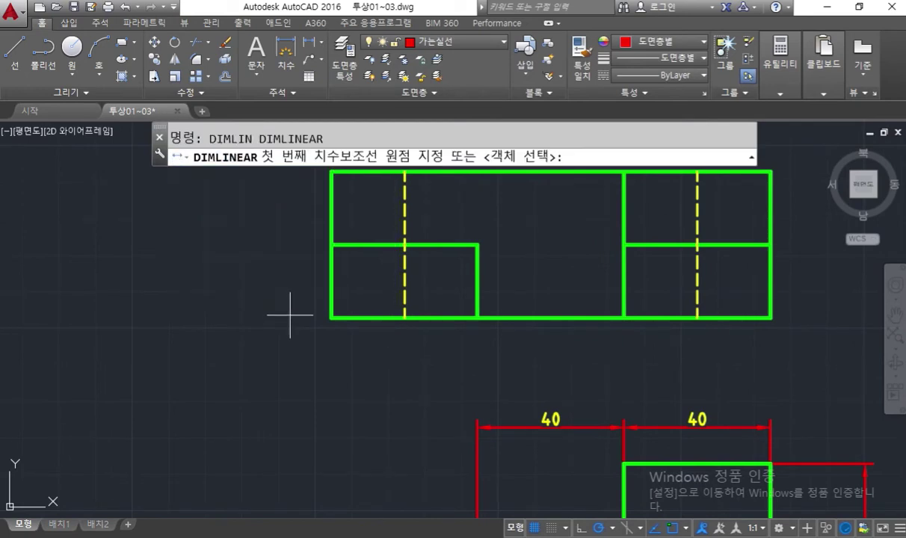
pyautogui.click(331, 318)
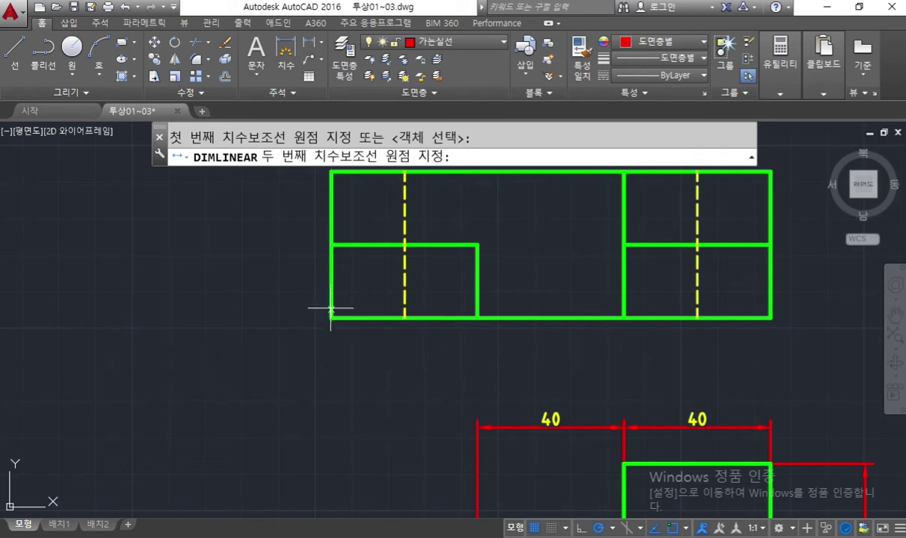
pyautogui.click(331, 244)
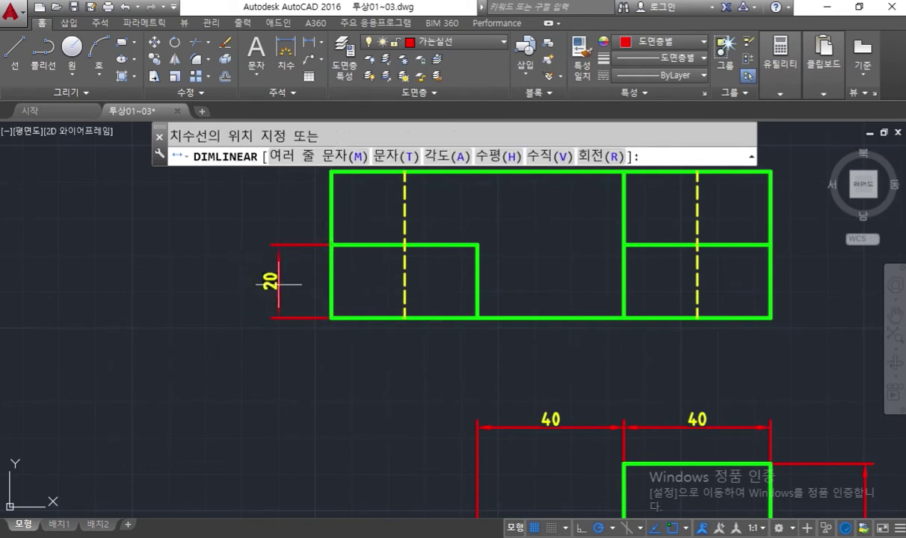
pyautogui.write('@-10')
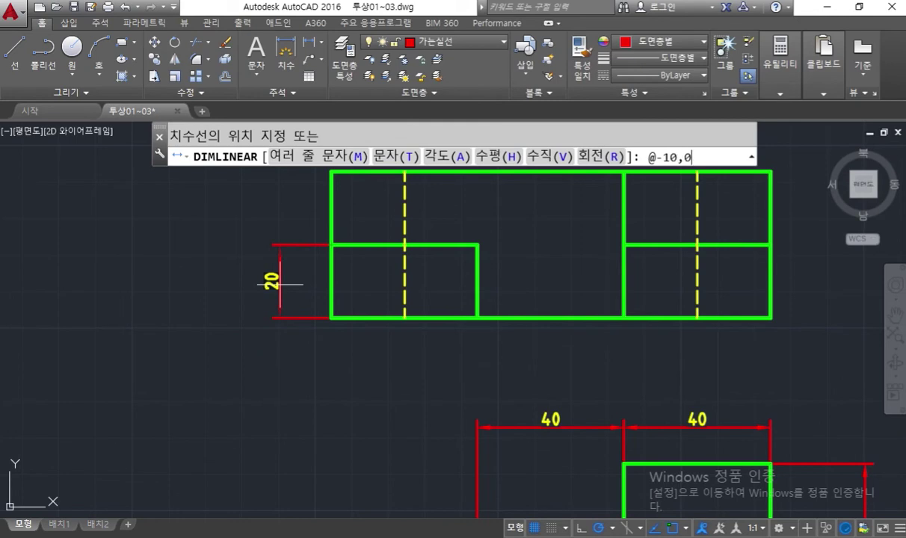
pyautogui.write(',0')
pyautogui.press('Return')
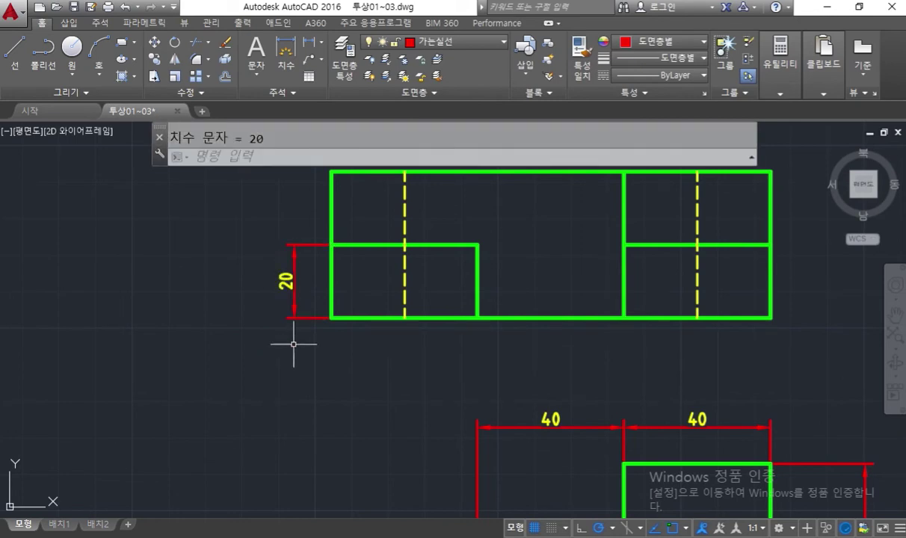
pyautogui.scroll(-4, 295, 340)
pyautogui.moveTo(374, 381); pyautogui.dragTo(378, 324, button='middle')
pyautogui.press('F9')
pyautogui.moveTo(338, 376); pyautogui.dragTo(349, 391)
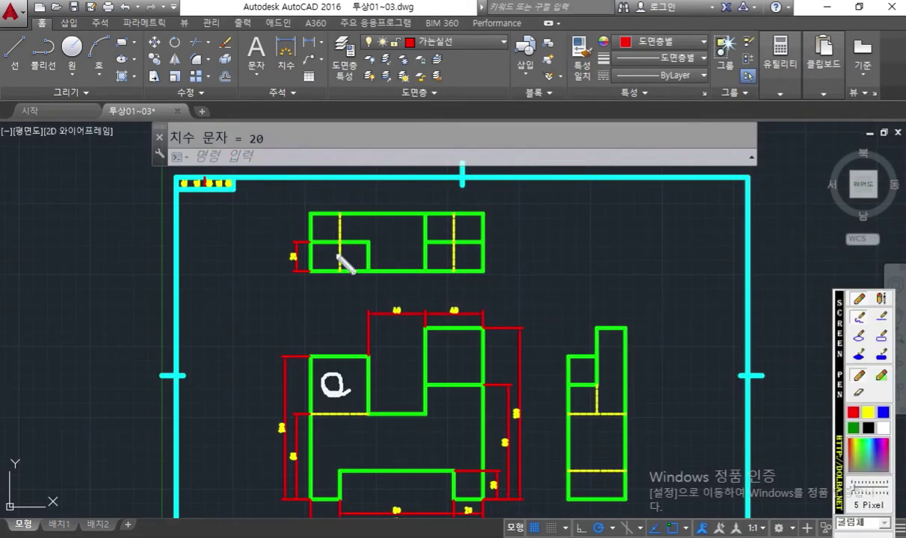
pyautogui.moveTo(343, 253); pyautogui.dragTo(347, 251)
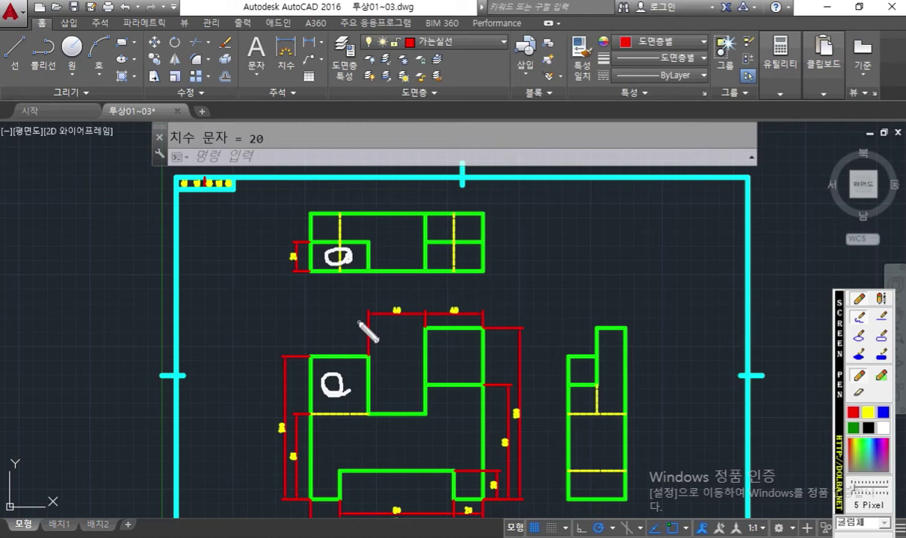
pyautogui.moveTo(465, 393)
pyautogui.mouseDown()
pyautogui.moveTo(447, 399)
pyautogui.moveTo(469, 404)
pyautogui.moveTo(453, 406)
pyautogui.mouseUp()
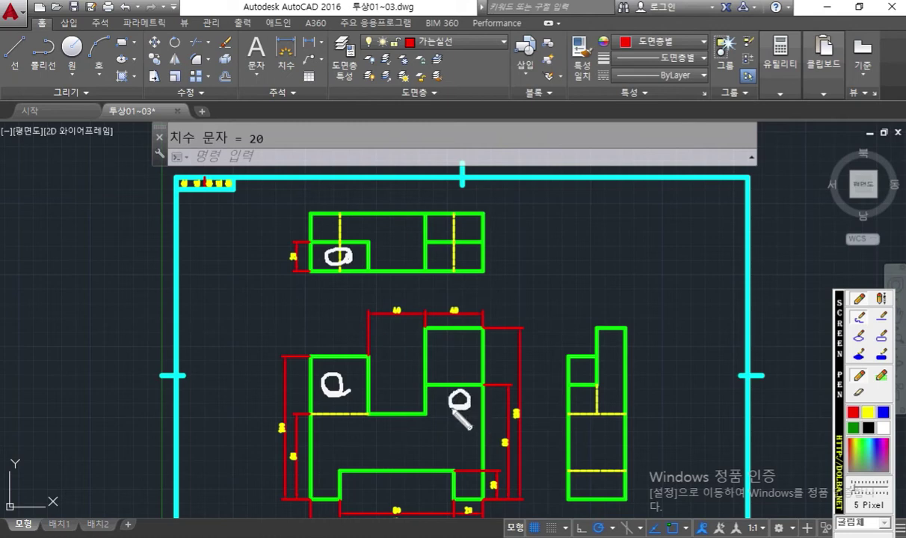
pyautogui.moveTo(468, 344)
pyautogui.mouseDown()
pyautogui.moveTo(444, 362)
pyautogui.moveTo(468, 361)
pyautogui.mouseUp()
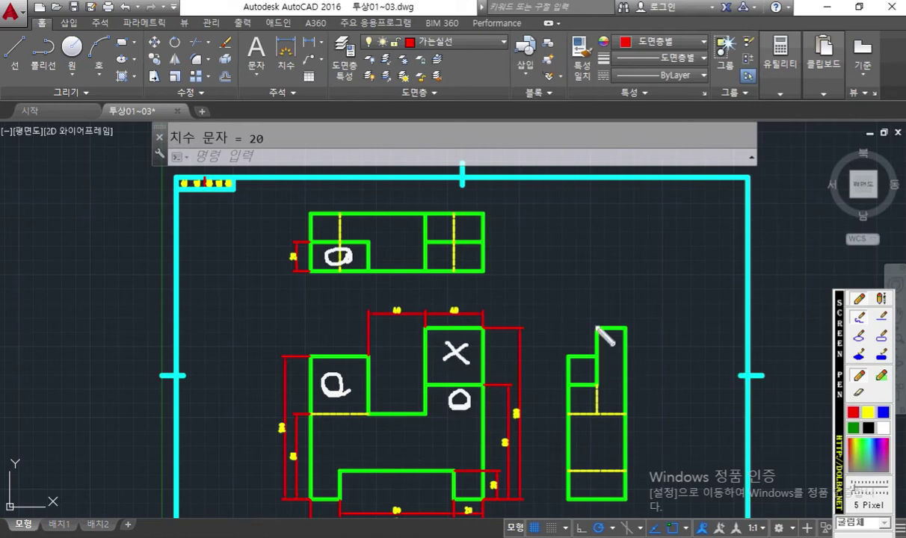
pyautogui.moveTo(596, 318); pyautogui.dragTo(596, 379)
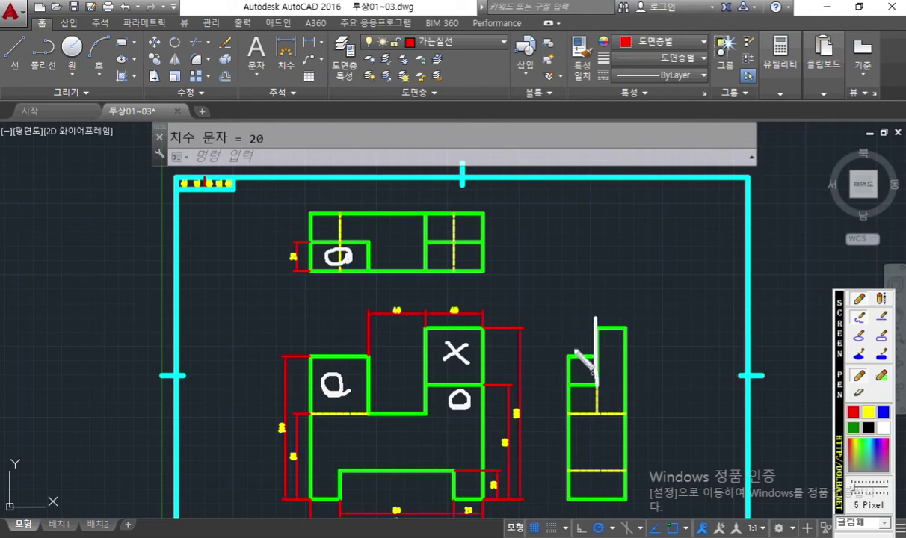
pyautogui.moveTo(479, 347); pyautogui.dragTo(591, 335)
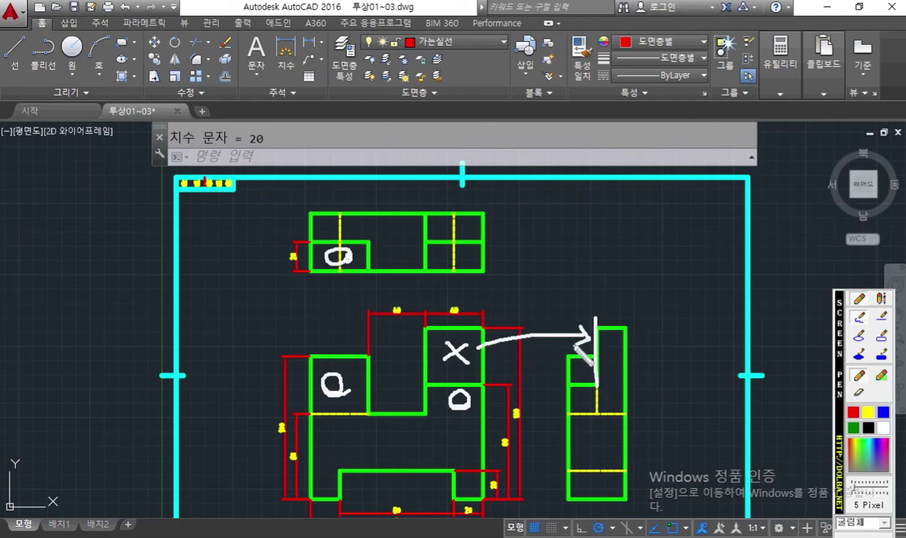
pyautogui.moveTo(471, 402)
pyautogui.mouseDown()
pyautogui.moveTo(566, 411)
pyautogui.moveTo(569, 491)
pyautogui.mouseUp()
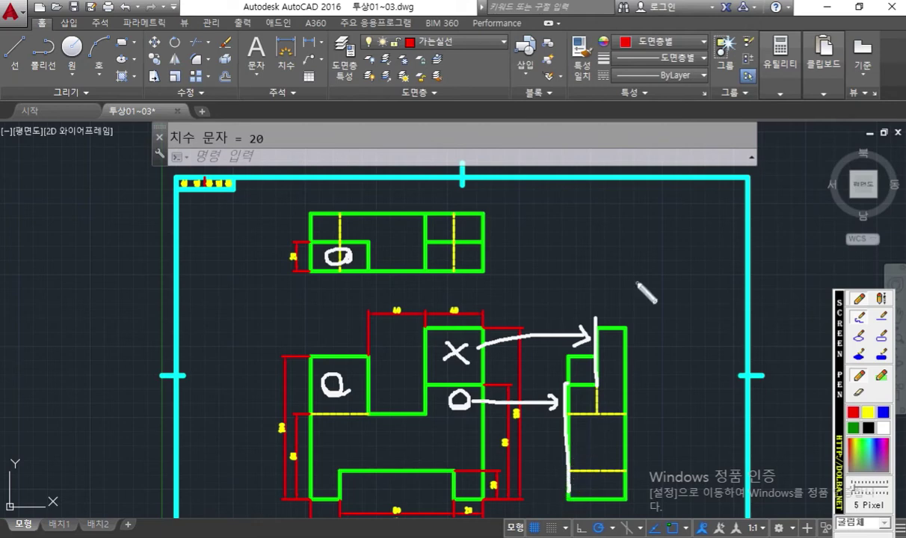
pyautogui.moveTo(598, 285)
pyautogui.mouseDown()
pyautogui.moveTo(598, 309)
pyautogui.moveTo(628, 297)
pyautogui.moveTo(607, 302)
pyautogui.moveTo(624, 284)
pyautogui.moveTo(629, 317)
pyautogui.mouseUp()
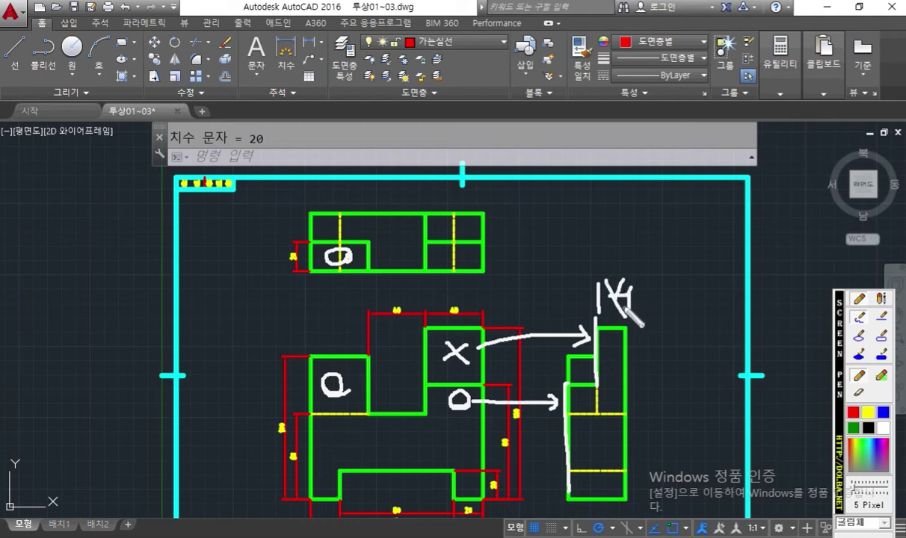
pyautogui.press('Escape')
pyautogui.moveTo(581, 304); pyautogui.dragTo(581, 278, button='middle')
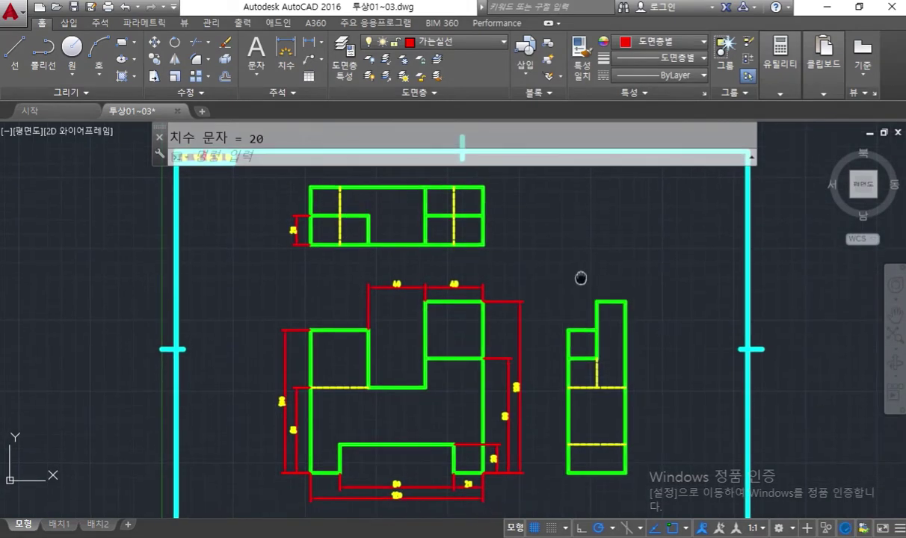
pyautogui.hotkey('ctrl', 'F1')
pyautogui.moveTo(566, 338); pyautogui.dragTo(566, 272)
pyautogui.moveTo(596, 303)
pyautogui.mouseDown()
pyautogui.moveTo(599, 276)
pyautogui.moveTo(600, 287)
pyautogui.moveTo(577, 293)
pyautogui.moveTo(597, 261)
pyautogui.mouseUp()
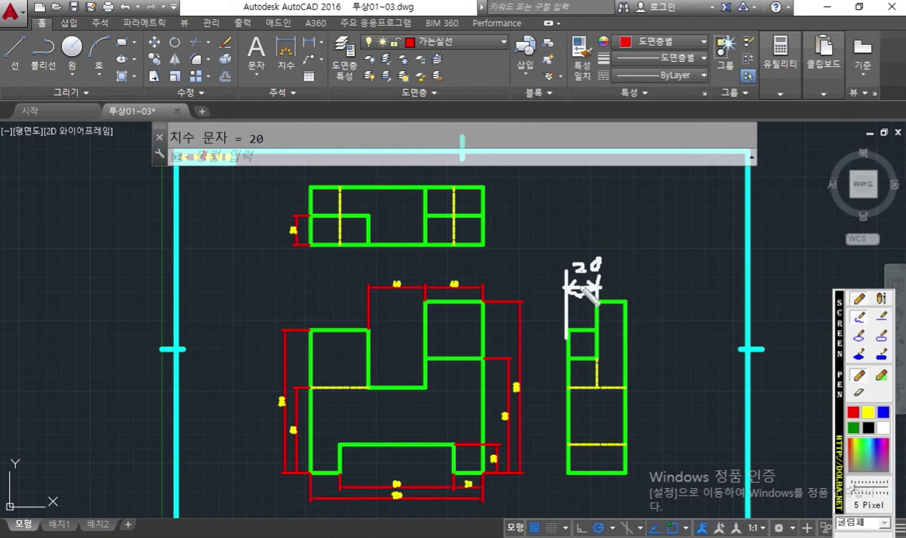
pyautogui.moveTo(571, 292); pyautogui.dragTo(588, 284)
pyautogui.moveTo(553, 278)
pyautogui.mouseDown()
pyautogui.moveTo(482, 269)
pyautogui.moveTo(498, 275)
pyautogui.mouseUp()
pyautogui.moveTo(546, 257)
pyautogui.mouseDown()
pyautogui.moveTo(545, 279)
pyautogui.moveTo(536, 282)
pyautogui.mouseUp()
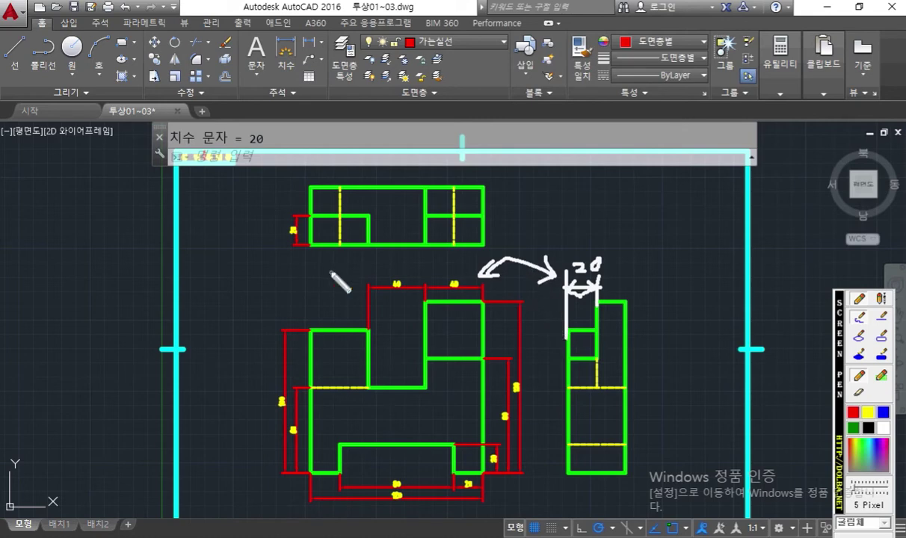
pyautogui.moveTo(277, 270)
pyautogui.mouseDown()
pyautogui.moveTo(534, 272)
pyautogui.moveTo(637, 262)
pyautogui.mouseUp()
pyautogui.moveTo(243, 243); pyautogui.dragTo(644, 247)
pyautogui.moveTo(515, 174); pyautogui.dragTo(528, 491)
pyautogui.moveTo(568, 166); pyautogui.dragTo(566, 465)
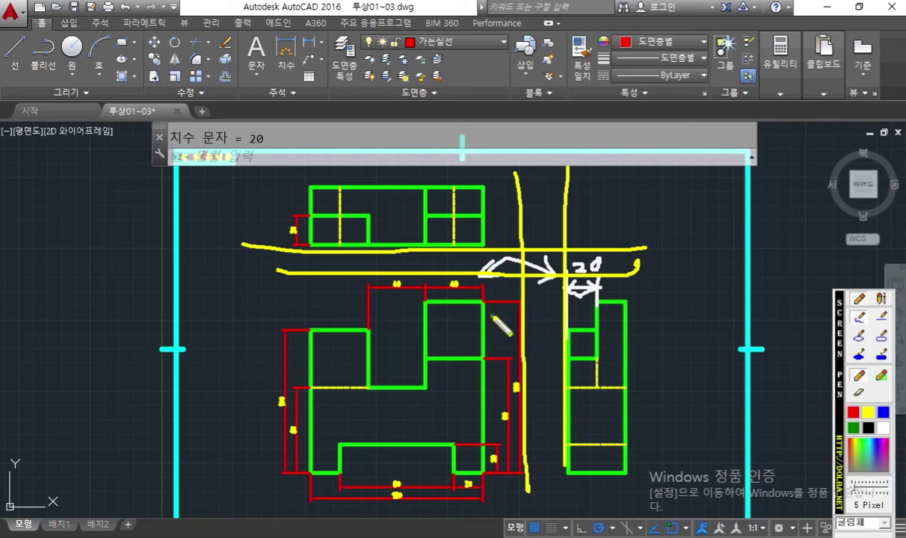
pyautogui.moveTo(496, 317)
pyautogui.mouseDown()
pyautogui.moveTo(565, 307)
pyautogui.moveTo(580, 317)
pyautogui.mouseUp()
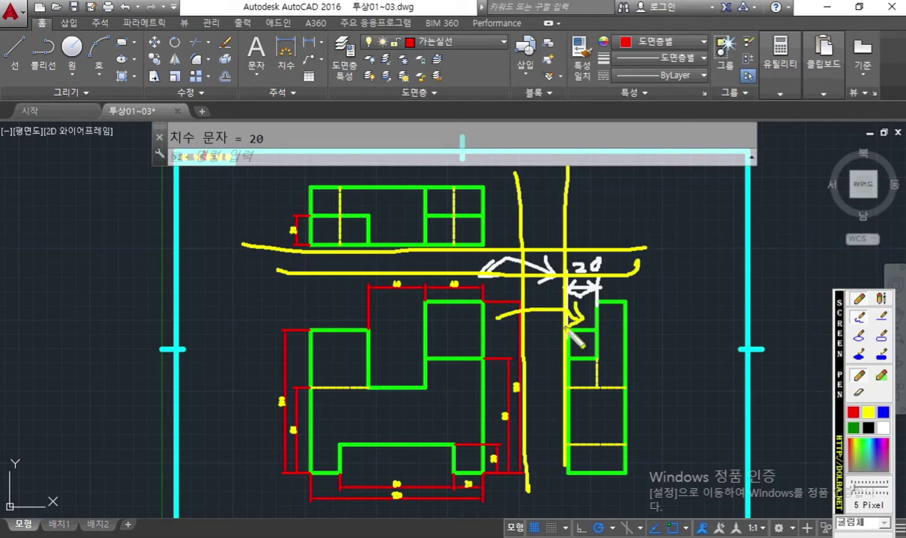
pyautogui.moveTo(485, 298); pyautogui.dragTo(525, 323)
pyautogui.moveTo(574, 303); pyautogui.dragTo(583, 327)
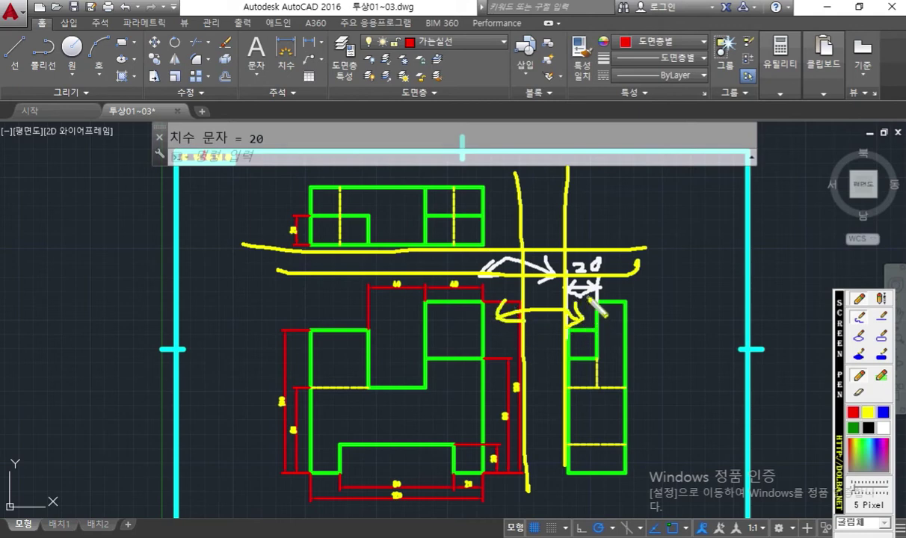
pyautogui.press('Escape')
pyautogui.press('F12')
pyautogui.moveTo(566, 326)
pyautogui.mouseDown()
pyautogui.moveTo(569, 277)
pyautogui.moveTo(598, 288)
pyautogui.moveTo(575, 291)
pyautogui.mouseUp()
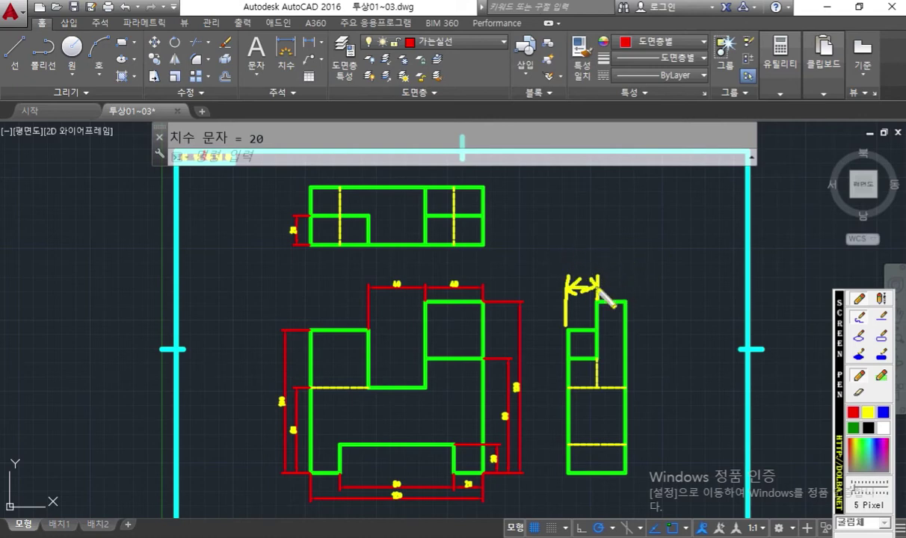
pyautogui.rightClick(580, 269)
# Add a horizontal linear dimension above the side view's shorter block, aligning its dimension line with the end of the front view's upper dimension line.
pyautogui.moveTo(580, 263)
pyautogui.mouseDown(button='middle')
pyautogui.moveTo(560, 258)
pyautogui.moveTo(542, 237)
pyautogui.mouseUp(button='middle')
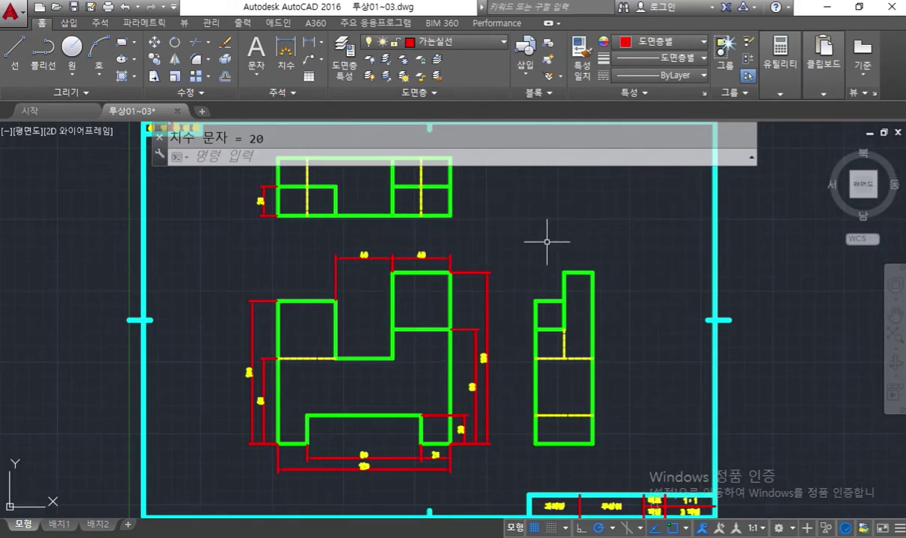
pyautogui.write('dimlin')
pyautogui.press('Return')
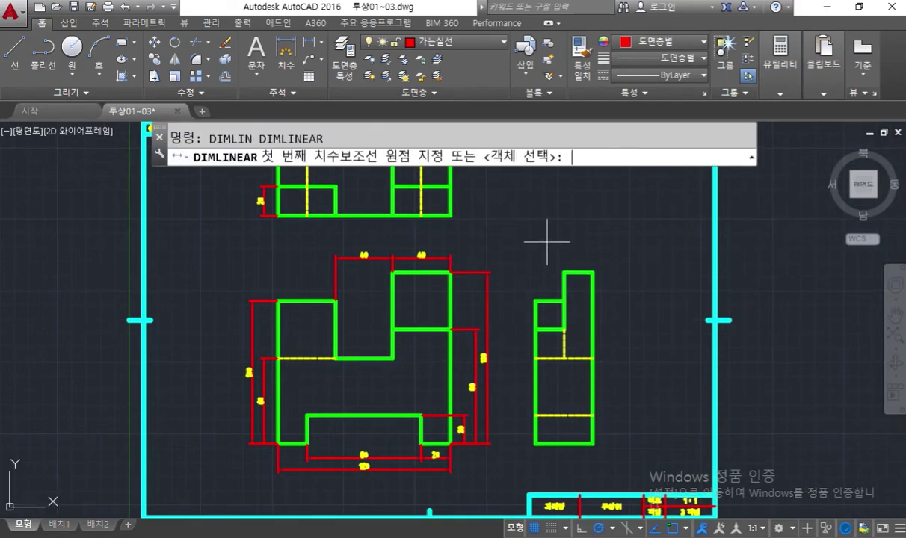
pyautogui.click(536, 300)
pyautogui.click(563, 269)
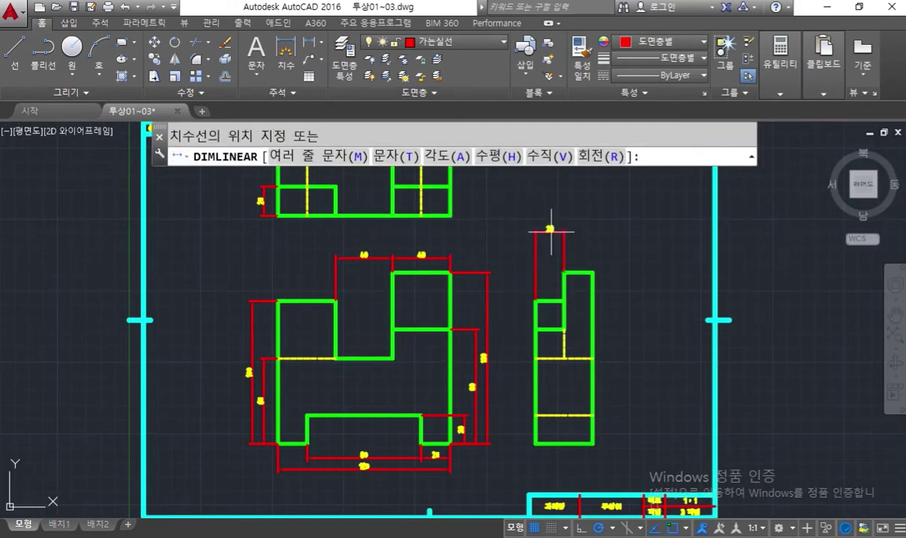
pyautogui.scroll(3, 514, 254)
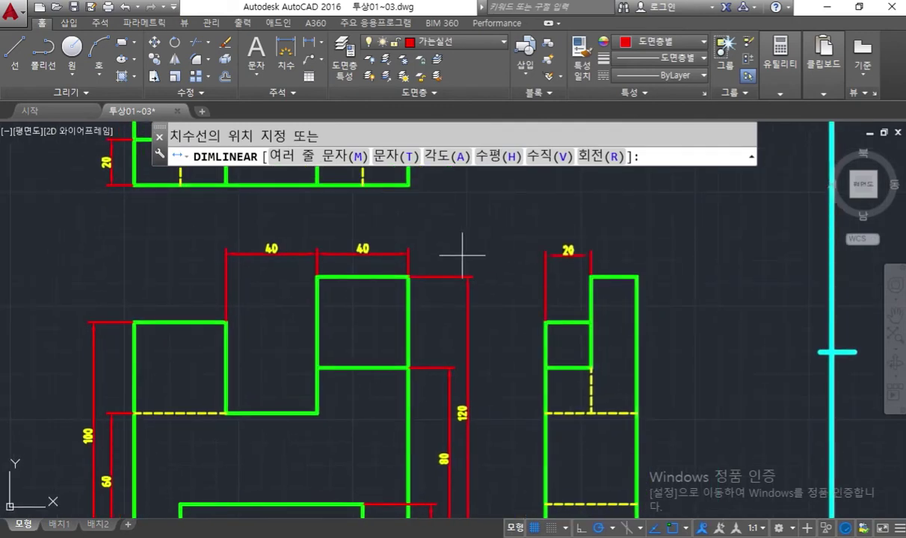
pyautogui.press('F12')
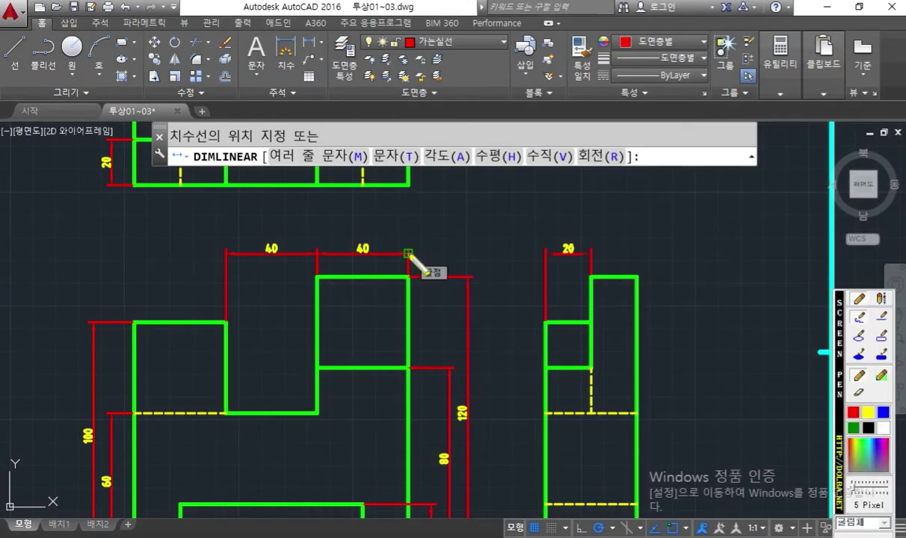
pyautogui.moveTo(526, 256); pyautogui.dragTo(619, 255)
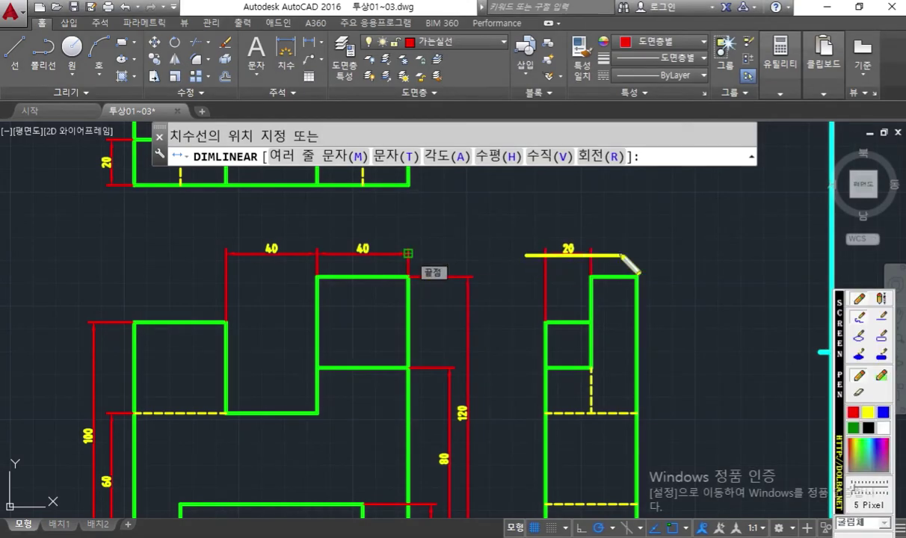
pyautogui.moveTo(410, 259); pyautogui.dragTo(420, 264)
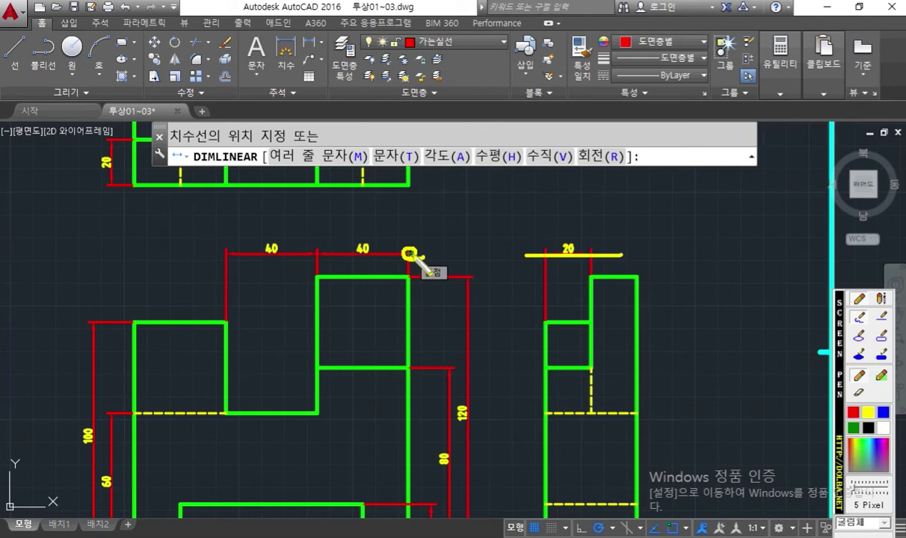
pyautogui.moveTo(420, 256)
pyautogui.mouseDown()
pyautogui.moveTo(440, 282)
pyautogui.moveTo(443, 255)
pyautogui.moveTo(540, 255)
pyautogui.mouseUp()
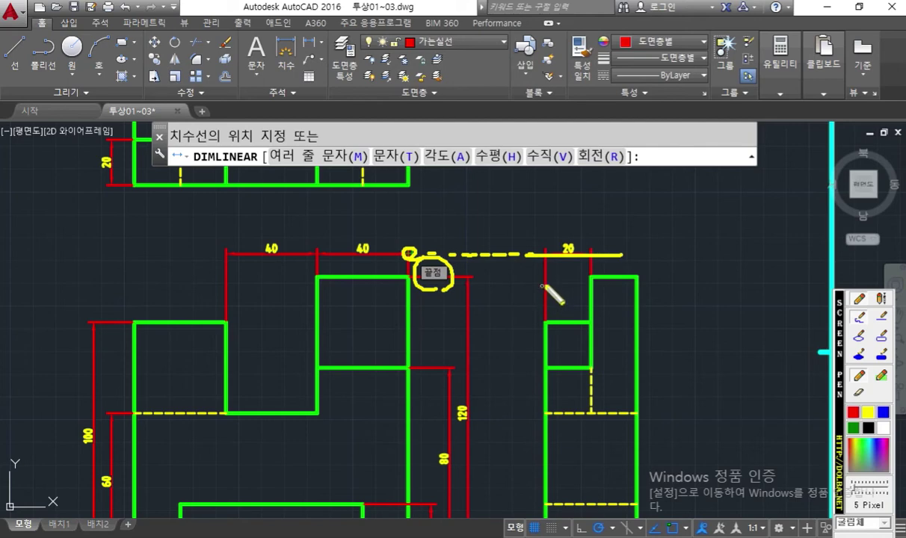
pyautogui.press('Escape')
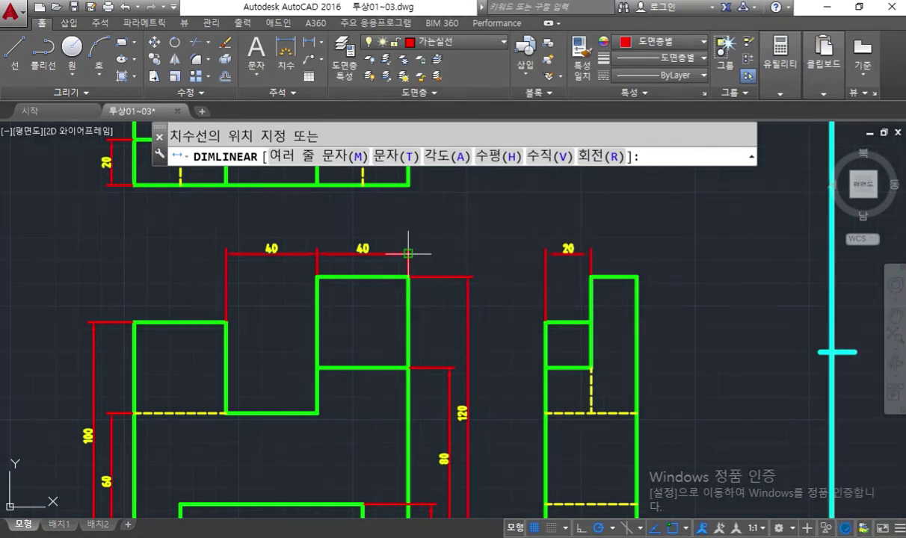
pyautogui.scroll(2, 408, 253)
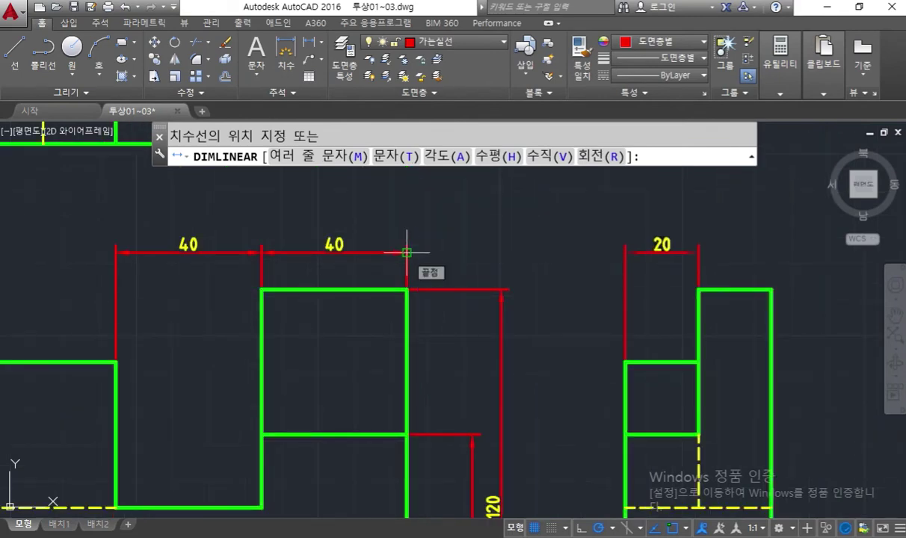
pyautogui.click(407, 253)
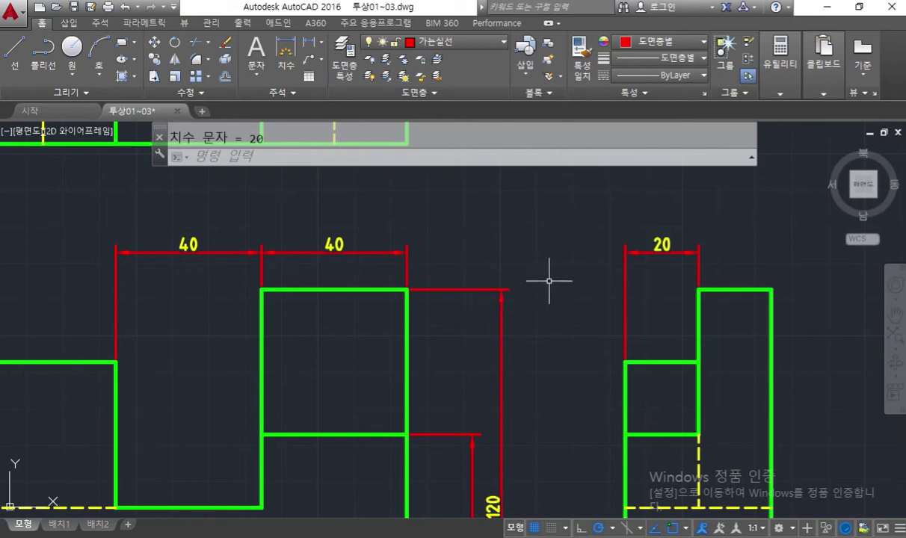
pyautogui.scroll(-1, 550, 283)
pyautogui.scroll(-2, 569, 308)
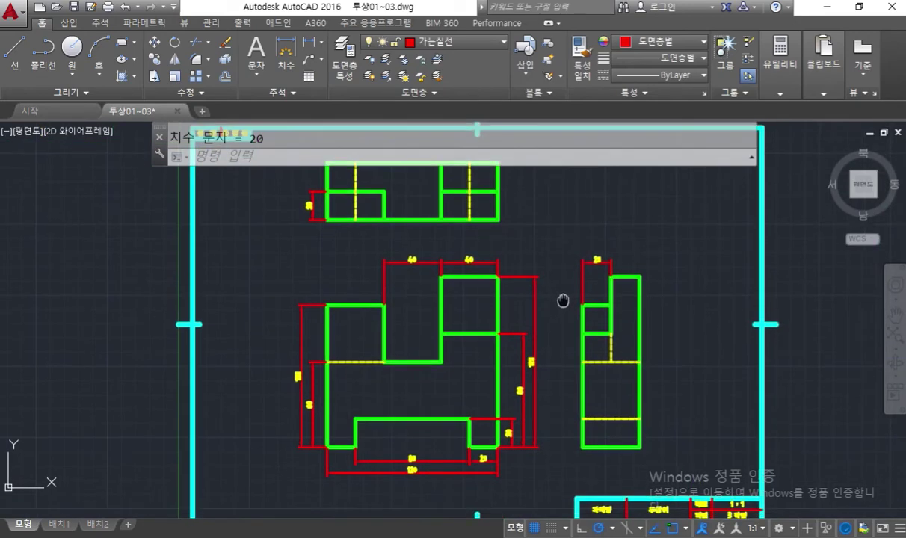
pyautogui.moveTo(542, 305); pyautogui.dragTo(524, 310, button='middle')
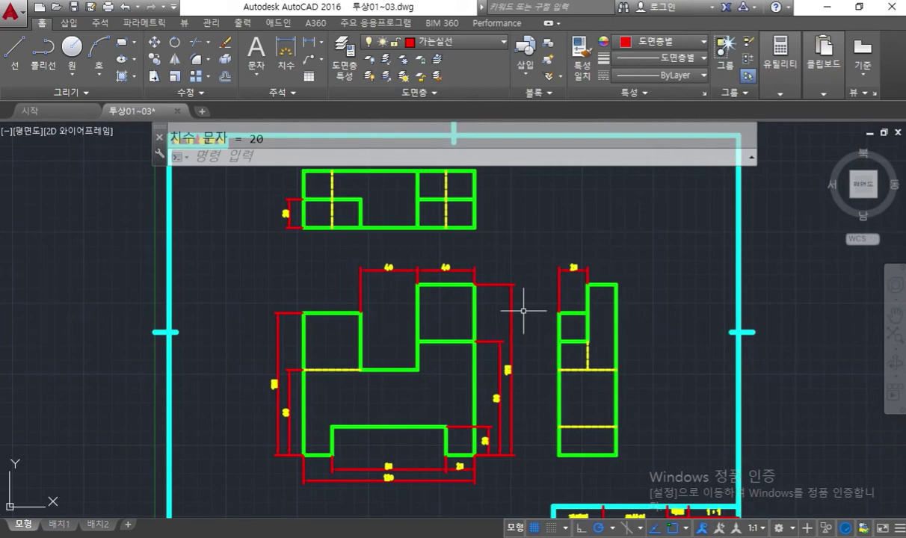
pyautogui.press('F12')
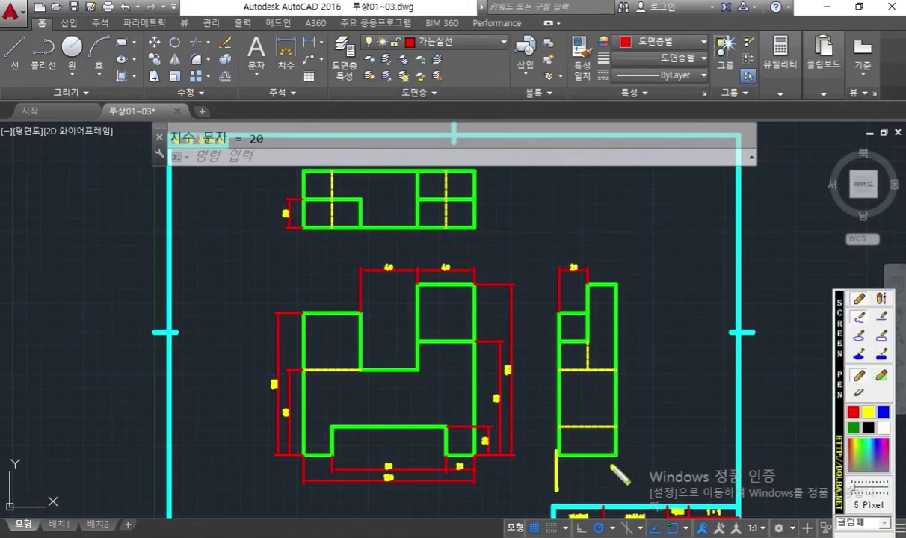
pyautogui.moveTo(557, 450)
pyautogui.mouseDown()
pyautogui.moveTo(620, 457)
pyautogui.moveTo(587, 483)
pyautogui.moveTo(586, 471)
pyautogui.moveTo(608, 465)
pyautogui.mouseUp()
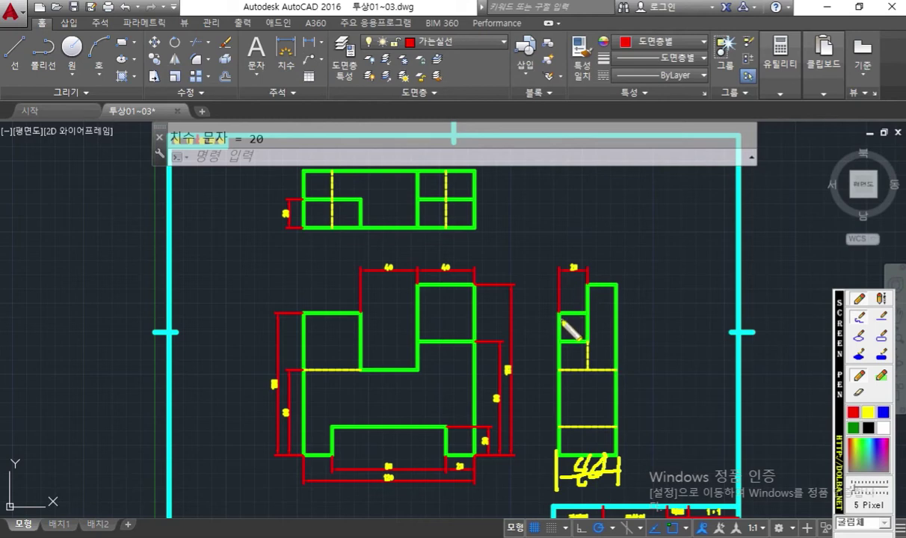
pyautogui.moveTo(607, 432); pyautogui.dragTo(580, 484)
pyautogui.moveTo(574, 442); pyautogui.dragTo(599, 487)
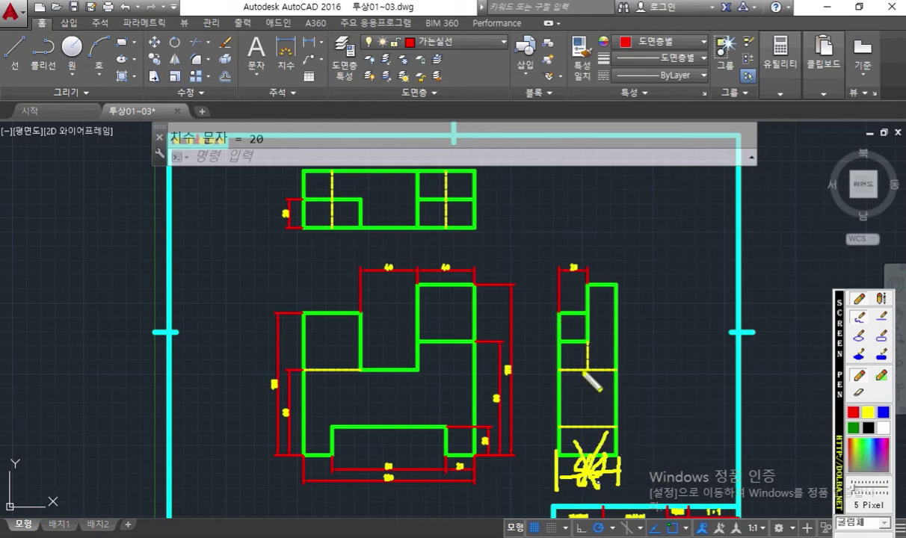
pyautogui.moveTo(475, 172); pyautogui.dragTo(502, 174)
pyautogui.moveTo(476, 227); pyautogui.dragTo(507, 225)
pyautogui.moveTo(503, 173)
pyautogui.mouseDown()
pyautogui.moveTo(503, 225)
pyautogui.moveTo(513, 187)
pyautogui.mouseUp()
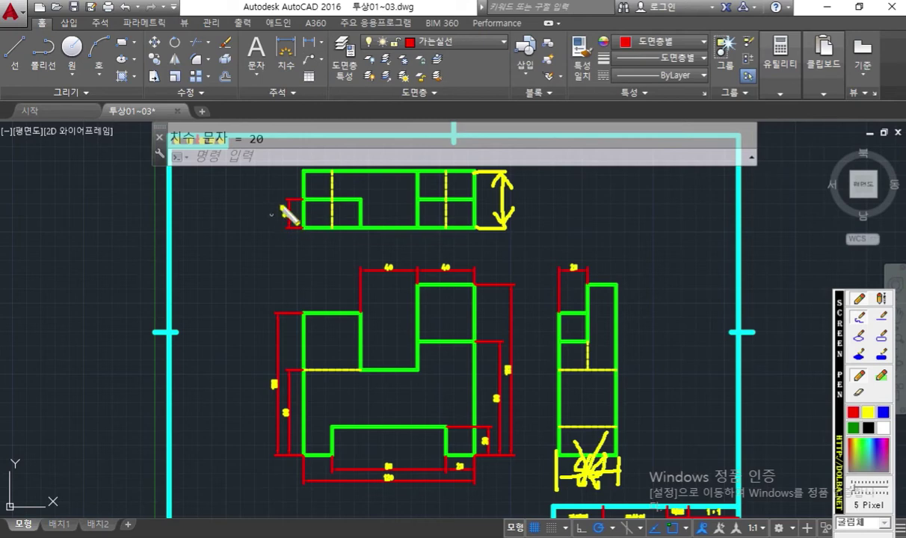
pyautogui.press('Escape')
pyautogui.press('Escape')
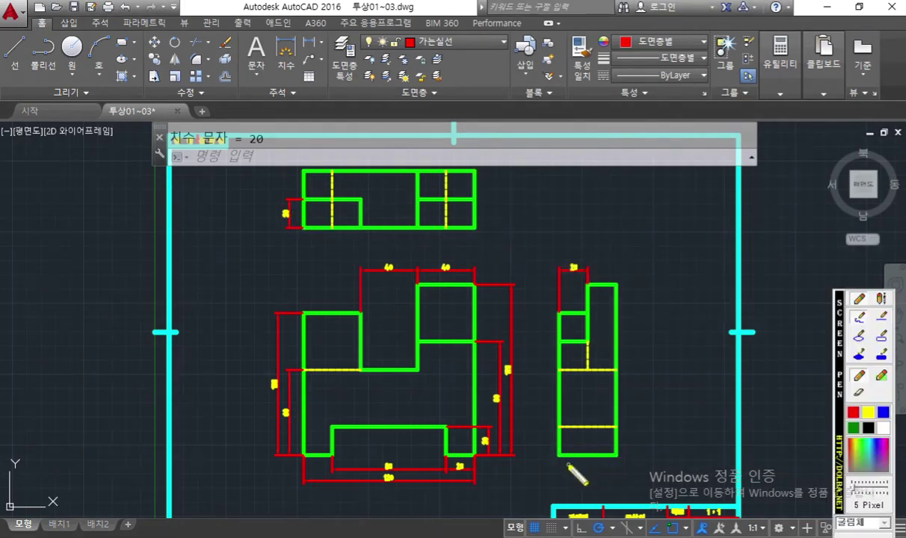
pyautogui.moveTo(554, 322); pyautogui.dragTo(561, 247)
pyautogui.moveTo(615, 284)
pyautogui.mouseDown()
pyautogui.moveTo(615, 243)
pyautogui.moveTo(613, 254)
pyautogui.mouseUp()
pyautogui.moveTo(573, 224)
pyautogui.mouseDown()
pyautogui.moveTo(583, 247)
pyautogui.moveTo(598, 247)
pyautogui.moveTo(603, 233)
pyautogui.moveTo(516, 200)
pyautogui.moveTo(491, 202)
pyautogui.moveTo(510, 221)
pyautogui.mouseUp()
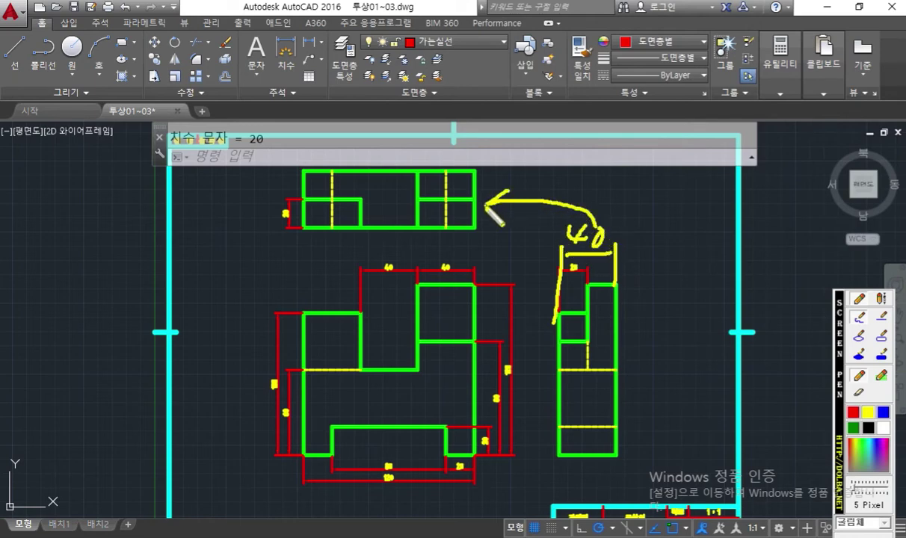
pyautogui.moveTo(282, 241)
pyautogui.mouseDown()
pyautogui.moveTo(302, 204)
pyautogui.moveTo(288, 238)
pyautogui.mouseUp()
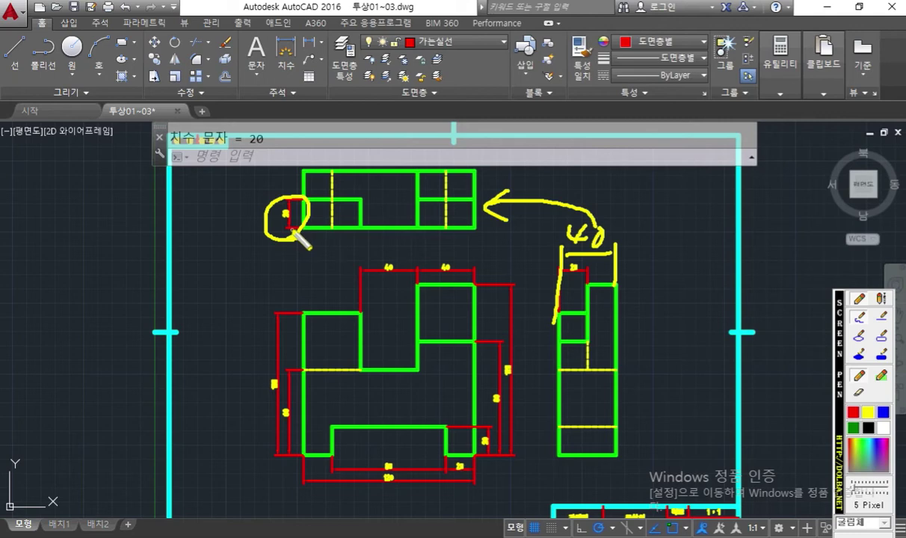
pyautogui.press('Escape')
pyautogui.moveTo(595, 275)
pyautogui.mouseDown(button='middle')
pyautogui.moveTo(559, 273)
pyautogui.moveTo(545, 247)
pyautogui.moveTo(539, 257)
pyautogui.mouseUp(button='middle')
pyautogui.scroll(4, 557, 261)
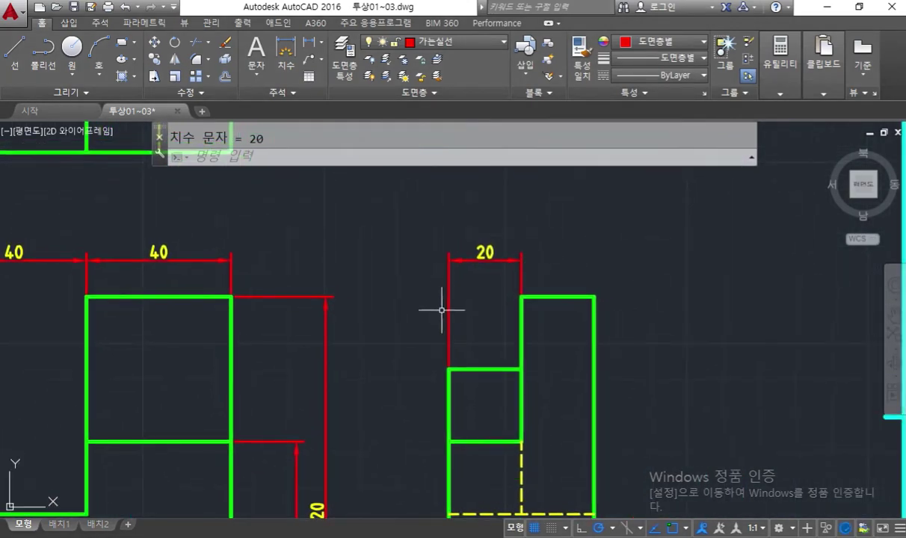
pyautogui.press('F9')
pyautogui.moveTo(453, 300)
pyautogui.mouseDown()
pyautogui.moveTo(404, 308)
pyautogui.moveTo(420, 281)
pyautogui.mouseUp()
pyautogui.moveTo(590, 284)
pyautogui.mouseDown()
pyautogui.moveTo(591, 301)
pyautogui.moveTo(647, 296)
pyautogui.mouseUp()
pyautogui.moveTo(451, 266)
pyautogui.mouseDown()
pyautogui.moveTo(451, 202)
pyautogui.moveTo(557, 205)
pyautogui.moveTo(590, 290)
pyautogui.mouseUp()
pyautogui.moveTo(451, 246); pyautogui.dragTo(447, 367)
pyautogui.moveTo(563, 193); pyautogui.dragTo(568, 217)
pyautogui.moveTo(474, 191)
pyautogui.mouseDown()
pyautogui.moveTo(448, 208)
pyautogui.moveTo(476, 222)
pyautogui.mouseUp()
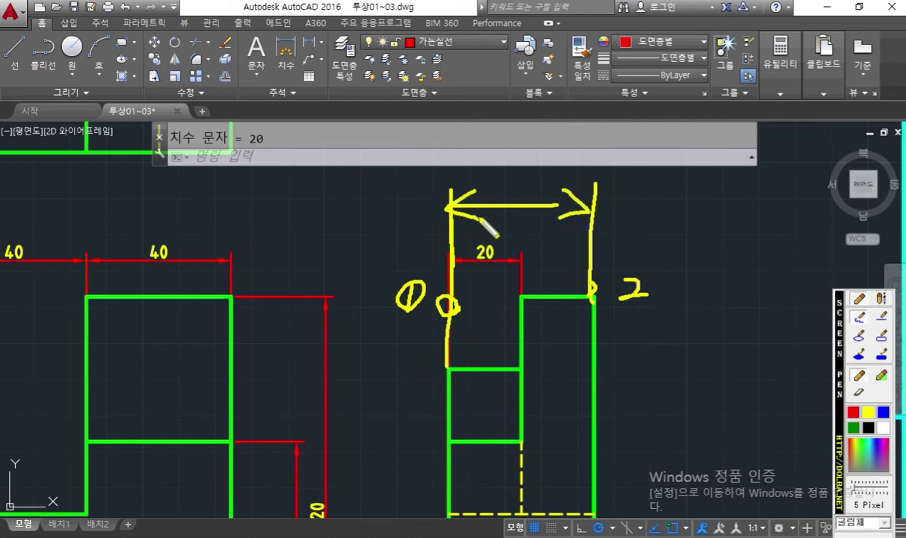
# Add a baseline dimension above the side view from its left edge to the taller block's top-right corner.
pyautogui.moveTo(551, 215); pyautogui.dragTo(542, 232, button='middle')
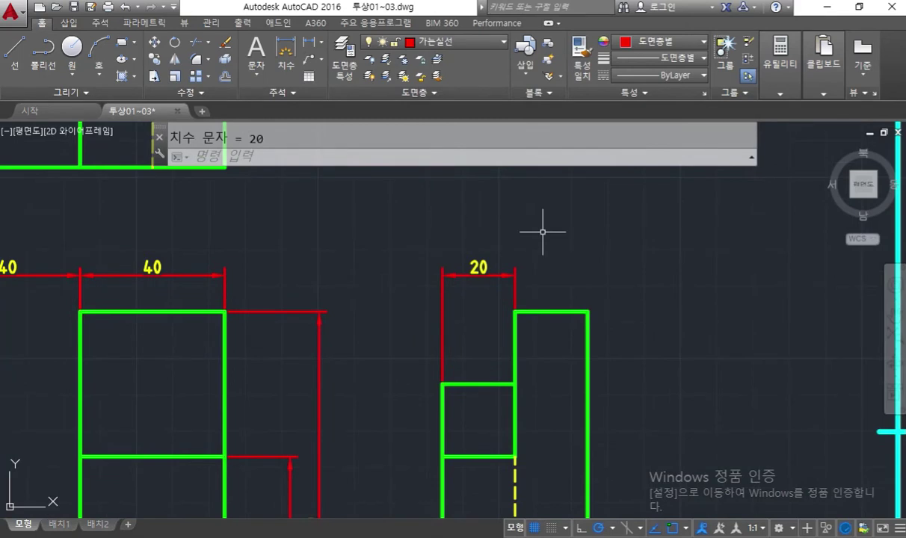
pyautogui.write('dimb')
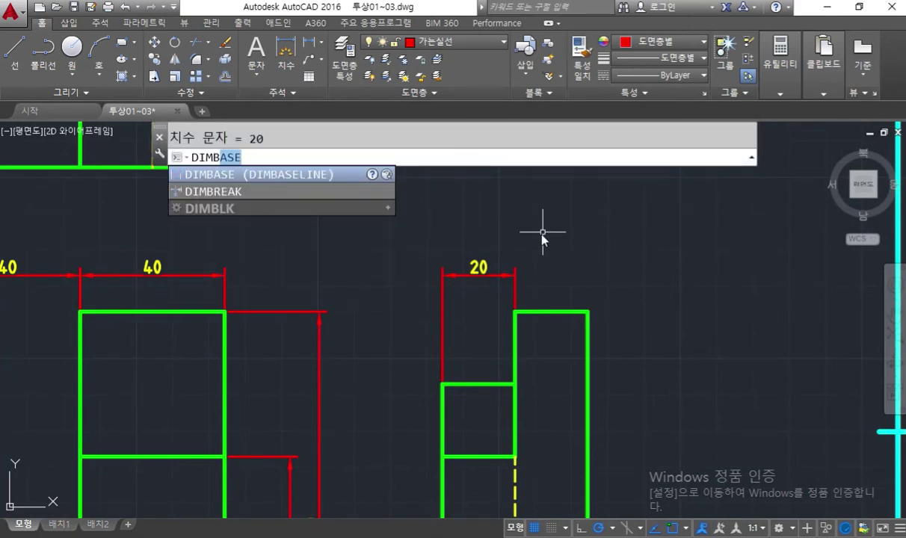
pyautogui.press('Return')
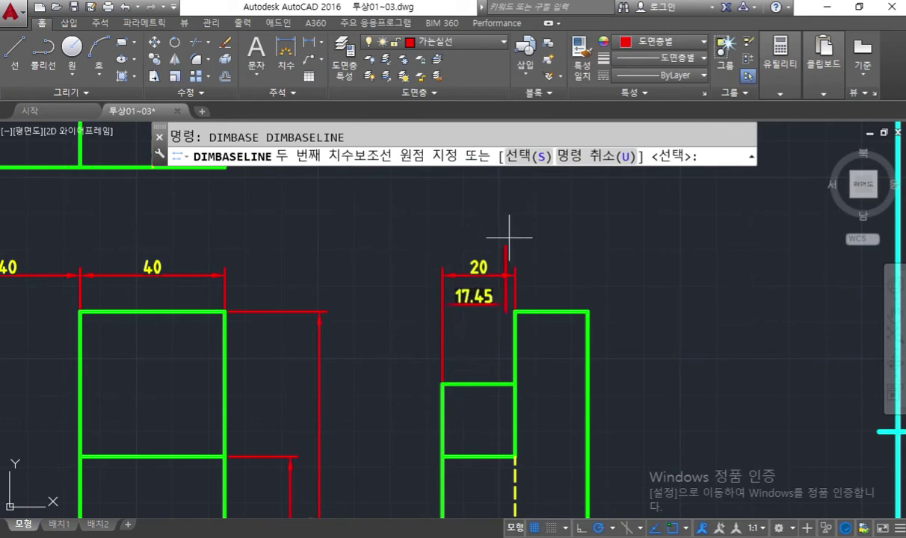
pyautogui.click(588, 312)
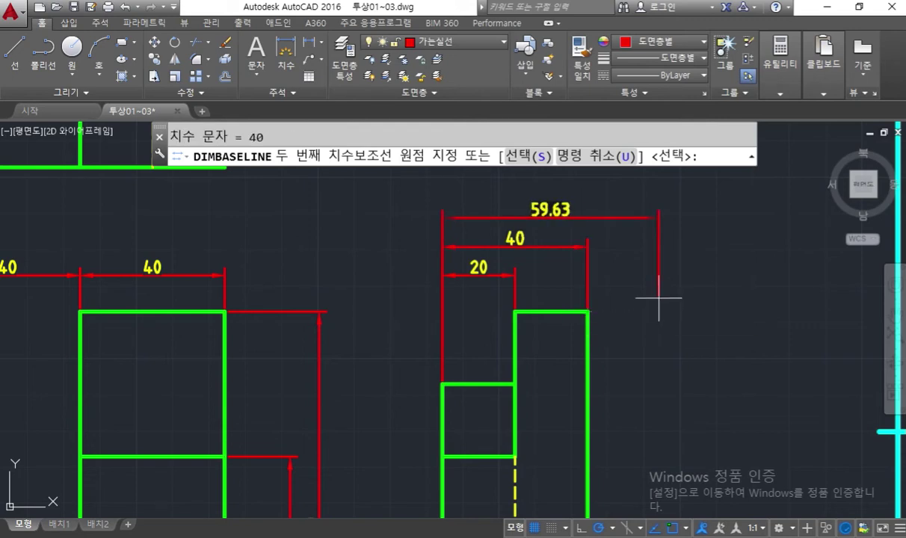
pyautogui.press('Return')
pyautogui.press('Return')
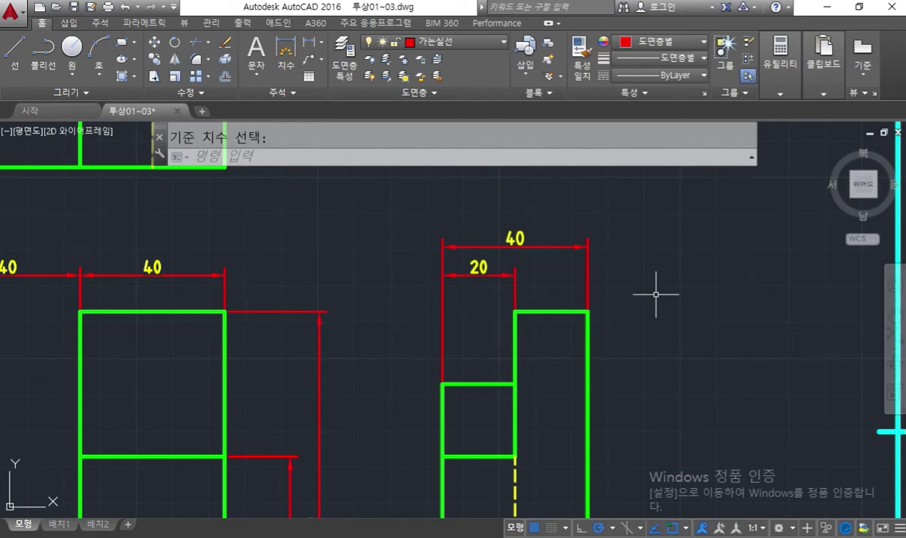
# Switch to the dimension command summary in Notepad and review the DIMLIN, DIMBASE and DIMCONT entries.
pyautogui.scroll(-5, 656, 295)
pyautogui.scroll(1, 505, 264)
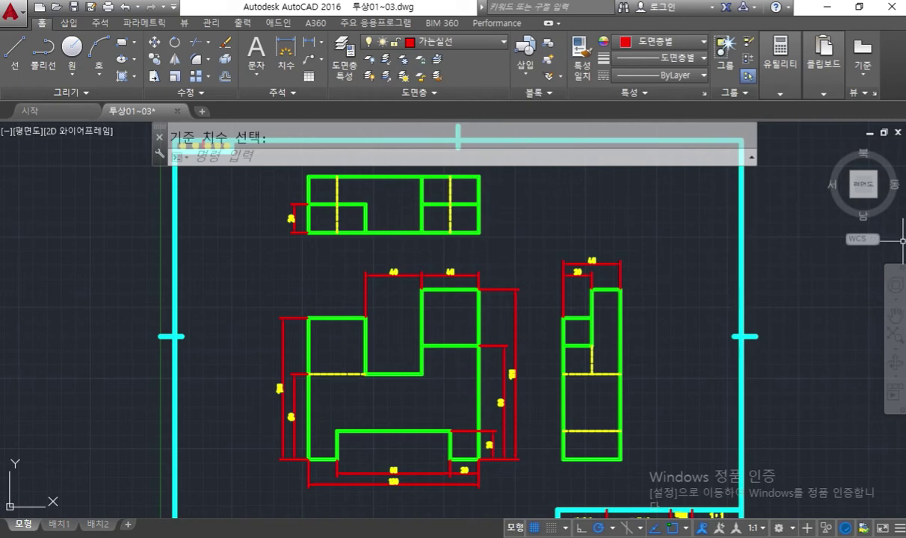
pyautogui.moveTo(900, 378); pyautogui.dragTo(841, 367, button='middle')
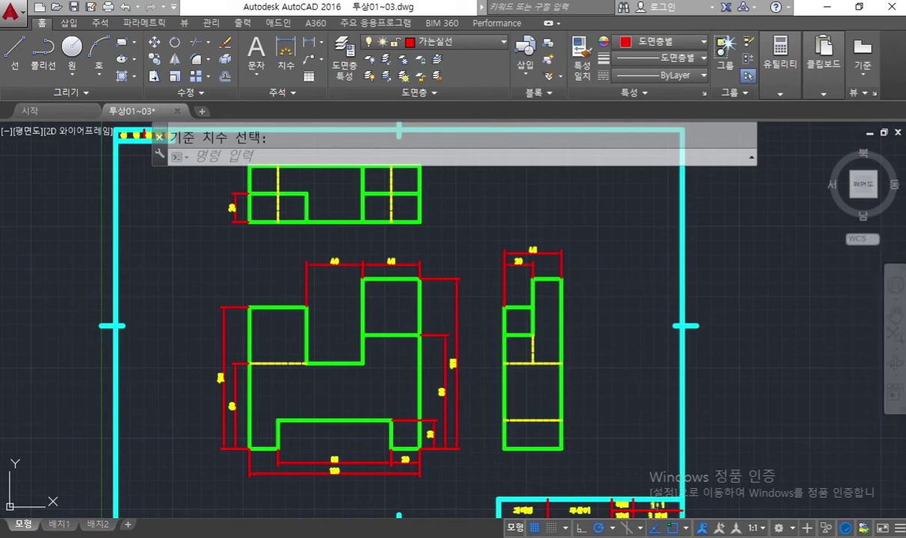
pyautogui.hotkey('alt', 'Tab')
pyautogui.moveTo(521, 53); pyautogui.dragTo(596, 50)
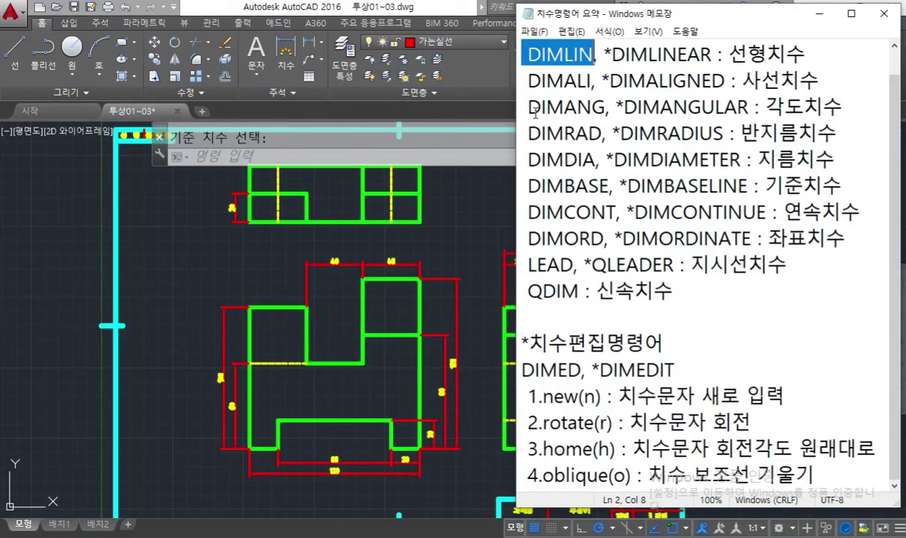
pyautogui.moveTo(528, 185); pyautogui.dragTo(619, 185)
pyautogui.moveTo(530, 211); pyautogui.dragTo(629, 213)
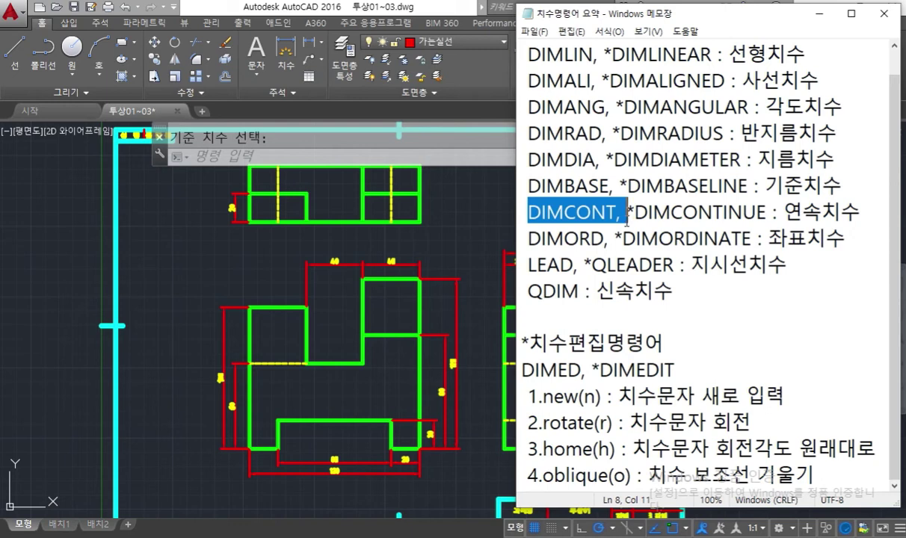
pyautogui.click(449, 255)
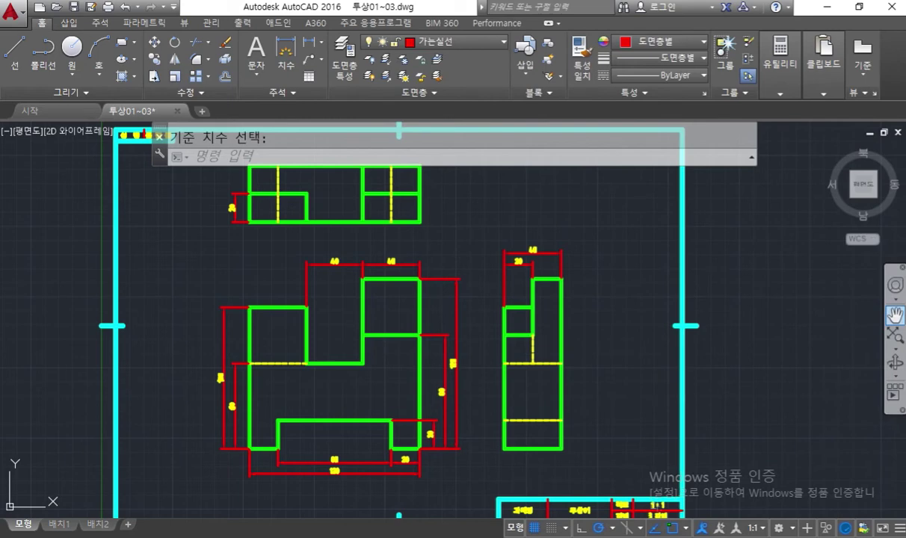
# Switch to the browser's 투상02 reference and mark in red a 40 dimension under the lower-right leg and the front view's right and bottom edges.
pyautogui.hotkey('alt', 'Tab')
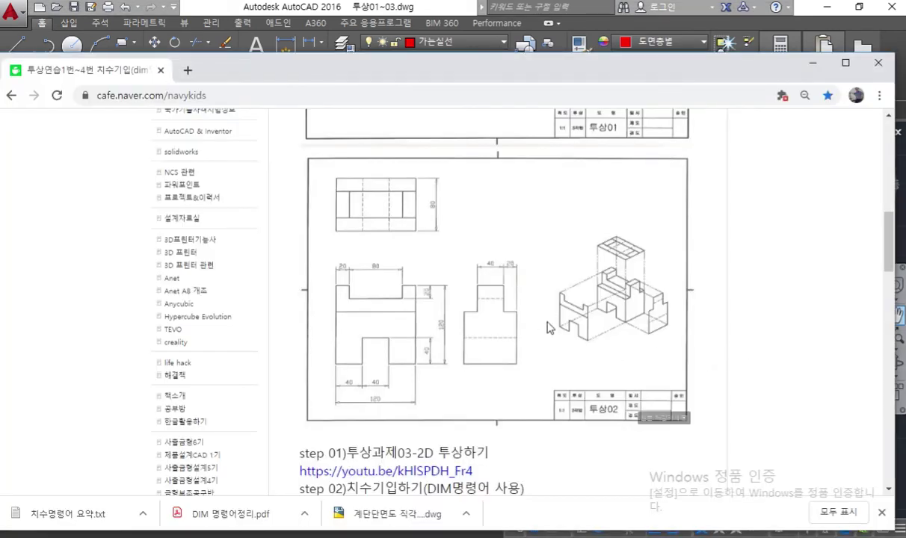
pyautogui.keyDown('ctrl'); pyautogui.scroll(2, 547, 309); pyautogui.keyUp('ctrl')
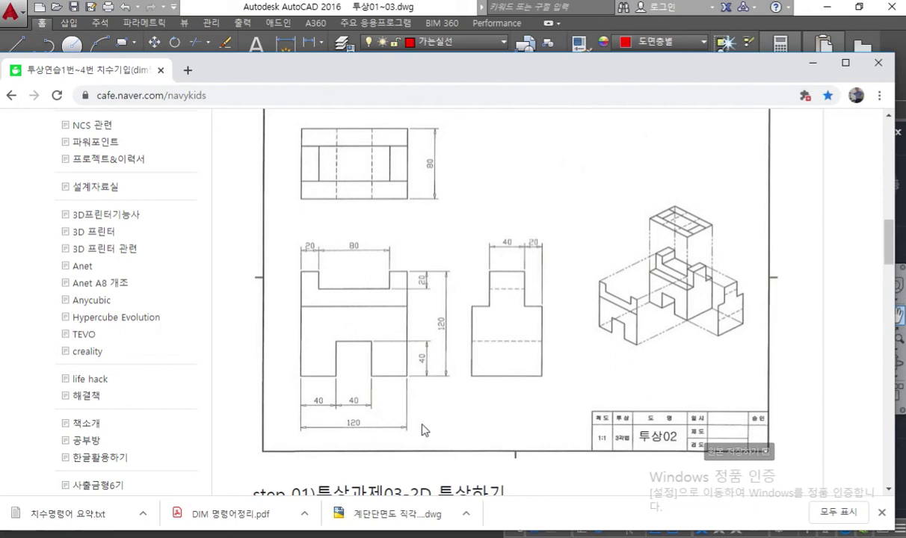
pyautogui.press('F12')
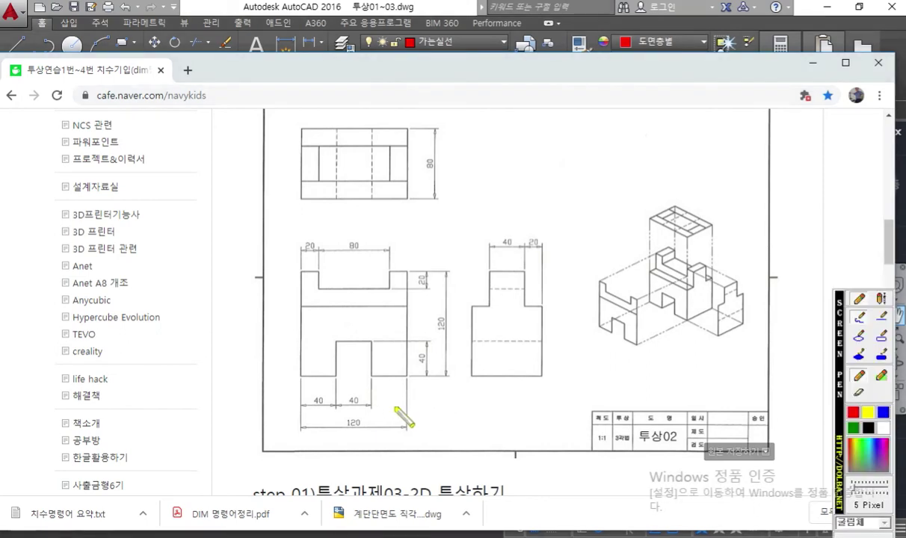
pyautogui.click(851, 410)
pyautogui.moveTo(376, 403)
pyautogui.mouseDown()
pyautogui.moveTo(410, 404)
pyautogui.moveTo(404, 410)
pyautogui.moveTo(374, 404)
pyautogui.moveTo(380, 410)
pyautogui.moveTo(403, 382)
pyautogui.mouseUp()
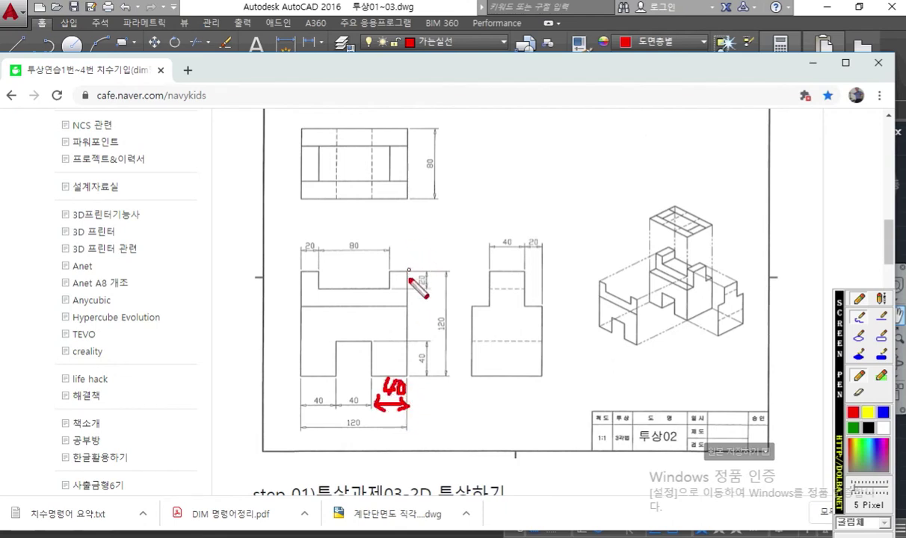
pyautogui.moveTo(409, 269); pyautogui.dragTo(409, 374)
pyautogui.moveTo(298, 375); pyautogui.dragTo(408, 376)
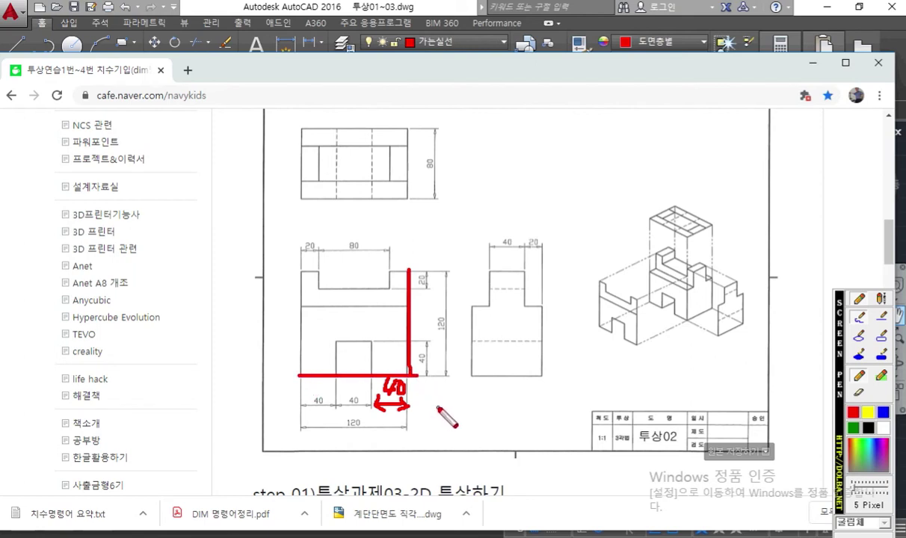
pyautogui.press('Escape')
# Mark the reference's front view in red with a right-side 40 below and 20 above, striking out the left-side 40 and 20.
pyautogui.press('F12')
pyautogui.moveTo(376, 406)
pyautogui.mouseDown()
pyautogui.moveTo(405, 407)
pyautogui.moveTo(395, 417)
pyautogui.mouseUp()
pyautogui.moveTo(386, 376)
pyautogui.mouseDown()
pyautogui.moveTo(377, 388)
pyautogui.moveTo(393, 387)
pyautogui.moveTo(387, 394)
pyautogui.moveTo(397, 379)
pyautogui.mouseUp()
pyautogui.moveTo(326, 387)
pyautogui.mouseDown()
pyautogui.moveTo(317, 413)
pyautogui.moveTo(330, 411)
pyautogui.mouseUp()
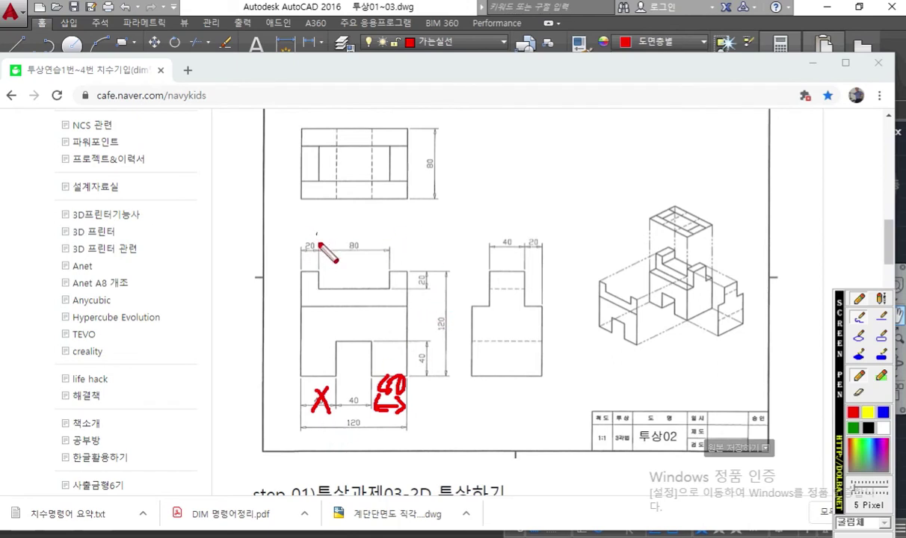
pyautogui.moveTo(392, 253)
pyautogui.mouseDown()
pyautogui.moveTo(412, 254)
pyautogui.moveTo(391, 254)
pyautogui.moveTo(396, 232)
pyautogui.moveTo(413, 245)
pyautogui.moveTo(408, 280)
pyautogui.mouseUp()
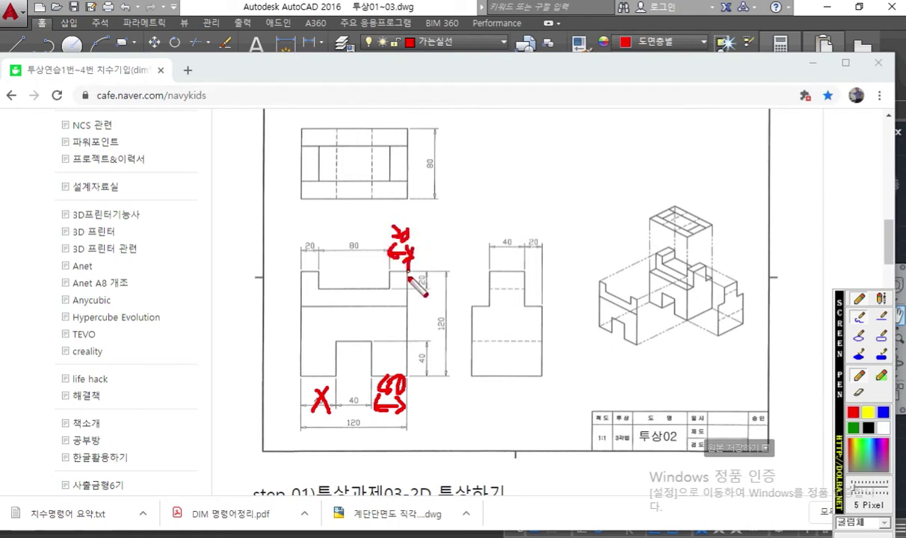
pyautogui.moveTo(318, 231); pyautogui.dragTo(305, 261)
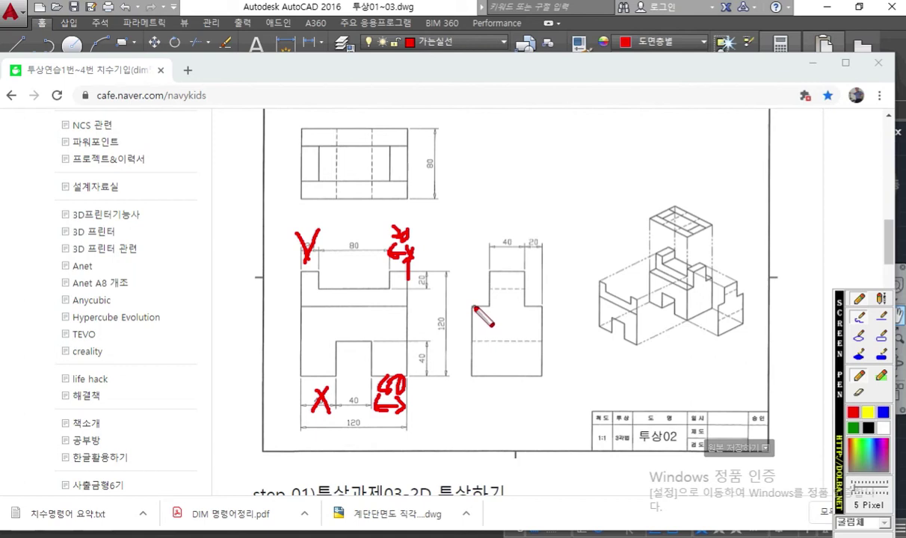
# Mark the reference side view's upper-left step in red as 40 high and 20 wide, and cross out the 20 at its right.
pyautogui.moveTo(472, 307); pyautogui.dragTo(461, 309)
pyautogui.moveTo(489, 273)
pyautogui.mouseDown()
pyautogui.moveTo(459, 272)
pyautogui.moveTo(460, 307)
pyautogui.mouseUp()
pyautogui.moveTo(460, 307); pyautogui.dragTo(459, 281)
pyautogui.moveTo(465, 272); pyautogui.dragTo(471, 278)
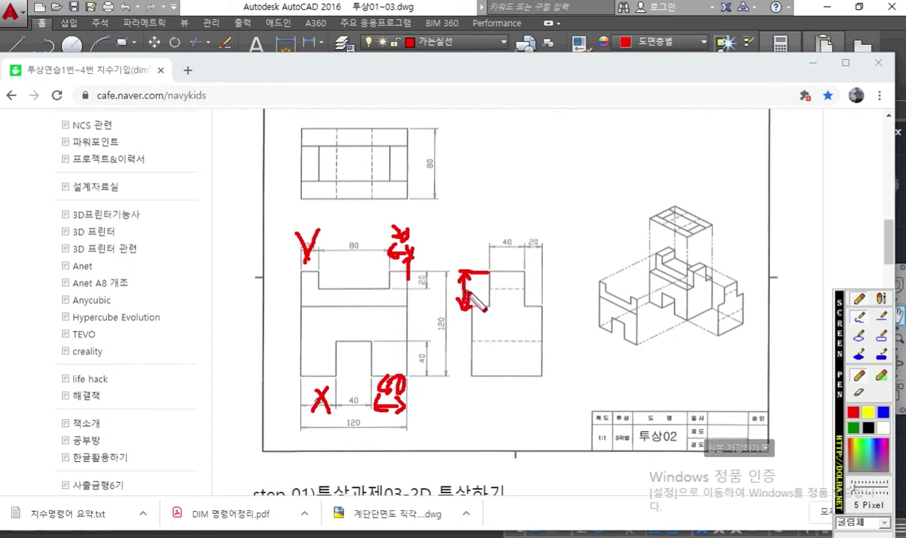
pyautogui.moveTo(445, 282)
pyautogui.mouseDown()
pyautogui.moveTo(446, 299)
pyautogui.moveTo(456, 290)
pyautogui.mouseUp()
pyautogui.moveTo(531, 235)
pyautogui.mouseDown()
pyautogui.moveTo(540, 253)
pyautogui.moveTo(532, 249)
pyautogui.mouseUp()
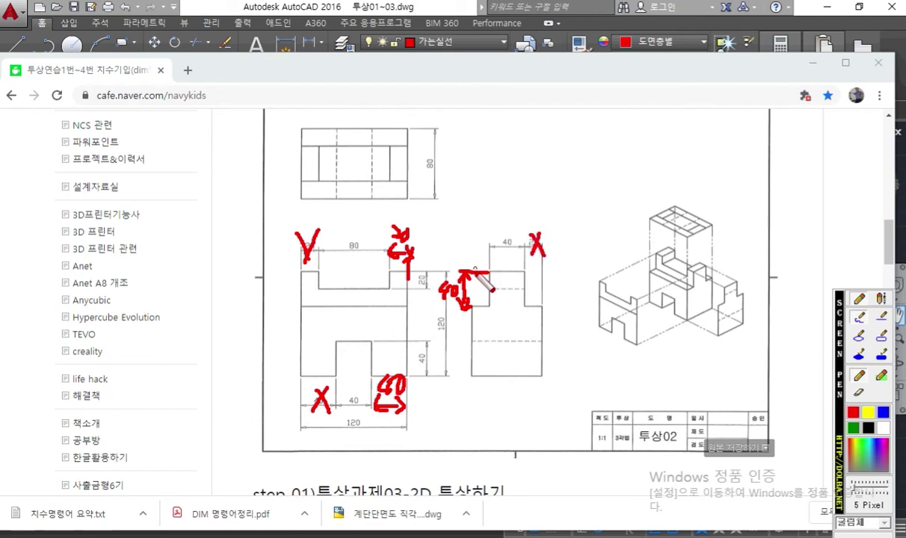
pyautogui.moveTo(476, 271)
pyautogui.mouseDown()
pyautogui.moveTo(476, 244)
pyautogui.moveTo(490, 248)
pyautogui.moveTo(474, 252)
pyautogui.moveTo(472, 234)
pyautogui.moveTo(487, 228)
pyautogui.mouseUp()
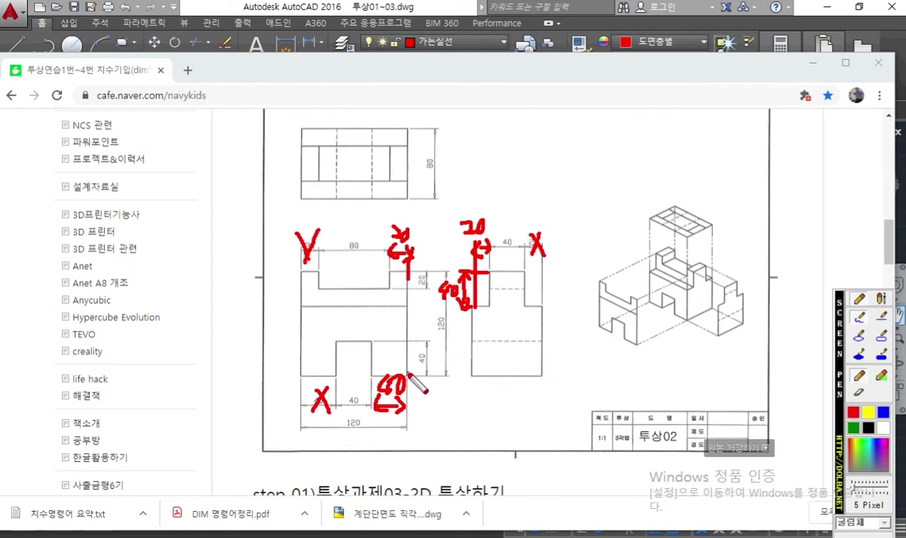
# Mark in blue the front view's bottom-right corner and an arrow towards the side view's left-hand 20, and clear the screen markings.
pyautogui.click(887, 415)
pyautogui.moveTo(413, 367); pyautogui.dragTo(400, 379)
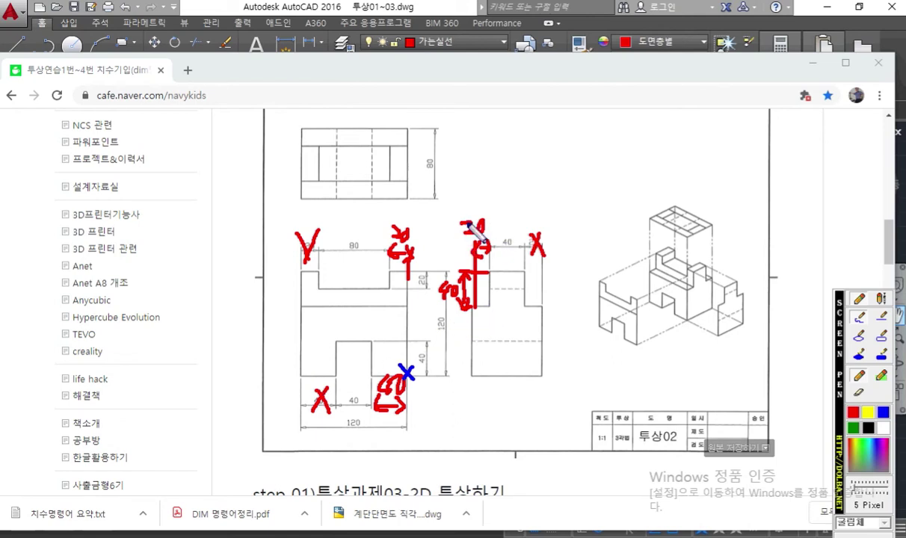
pyautogui.moveTo(523, 236)
pyautogui.mouseDown()
pyautogui.moveTo(493, 227)
pyautogui.moveTo(496, 234)
pyautogui.mouseUp()
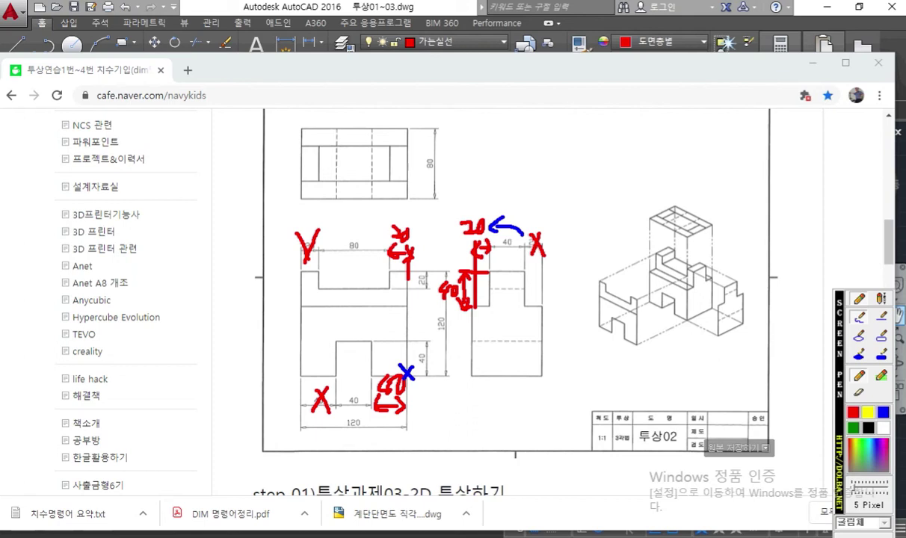
pyautogui.click(585, 156)
pyautogui.press('Escape')
# Return to the AutoCAD drawing and add a horizontal linear dimension below 투상02's front-view right leg, placing its dimension line at @0,-10.
pyautogui.moveTo(485, 63); pyautogui.dragTo(905, 68)
pyautogui.scroll(-3, 487, 335)
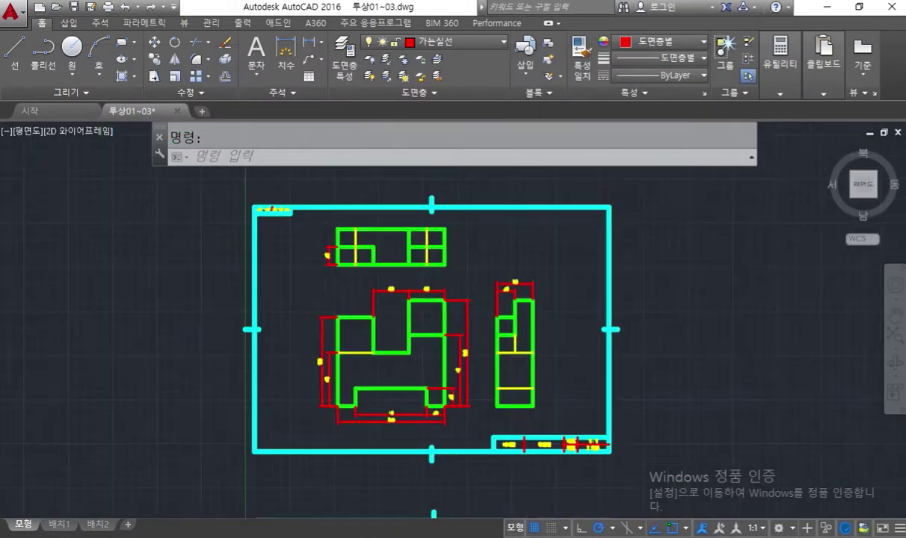
pyautogui.moveTo(494, 415); pyautogui.dragTo(486, 262, button='middle')
pyautogui.scroll(2, 478, 263)
pyautogui.scroll(3, 495, 318)
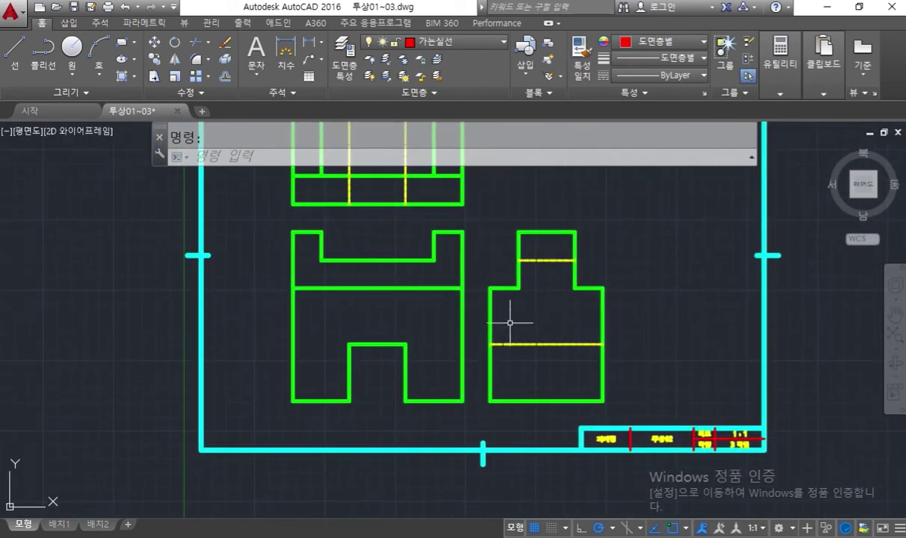
pyautogui.moveTo(491, 285); pyautogui.dragTo(497, 284, button='middle')
pyautogui.write('diml')
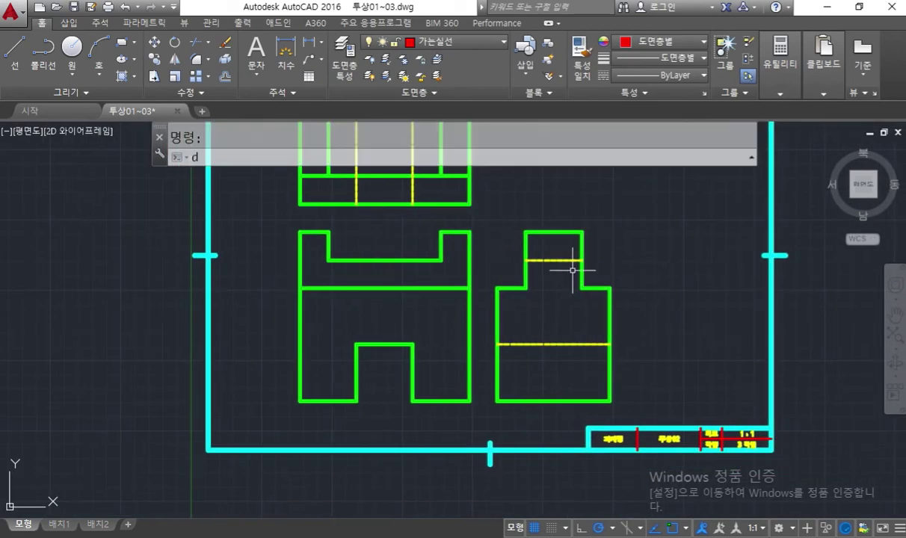
pyautogui.press('space')
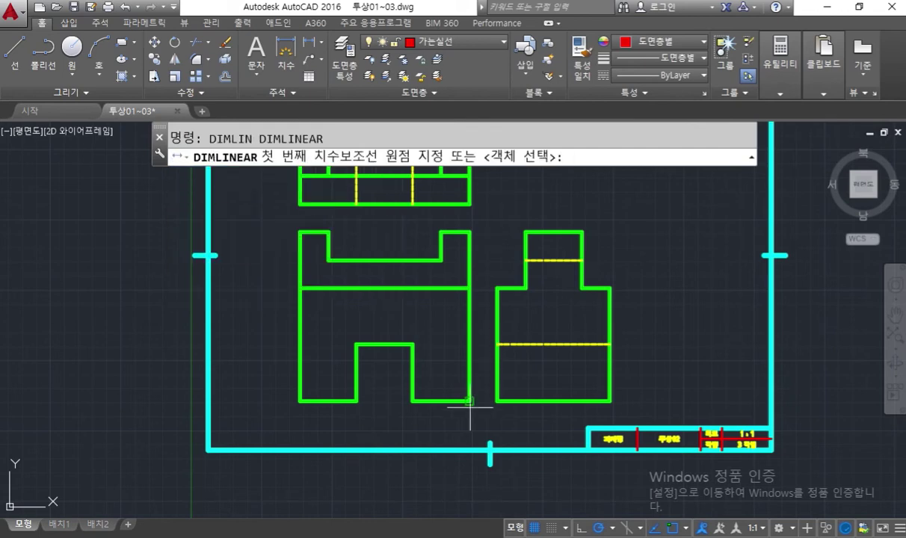
pyautogui.click(469, 401)
pyautogui.click(412, 401)
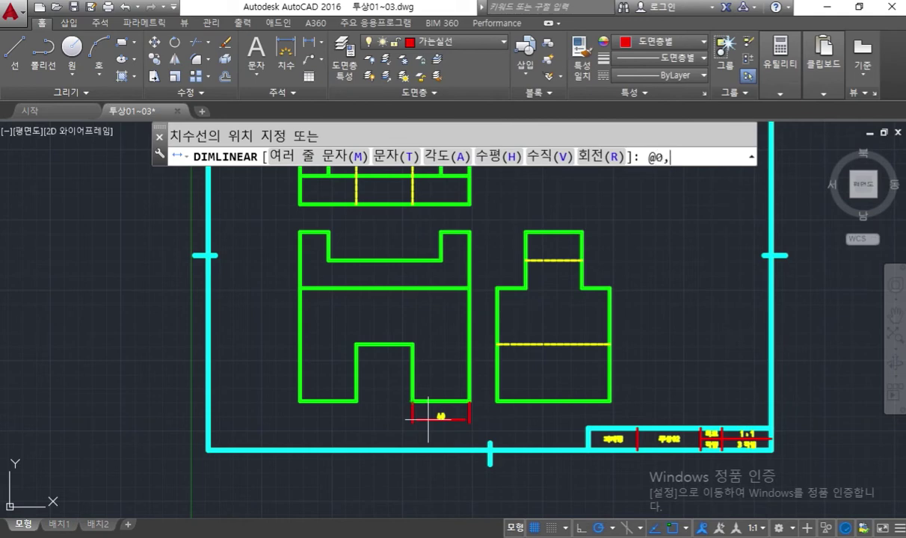
pyautogui.write('0')
pyautogui.press('Return')
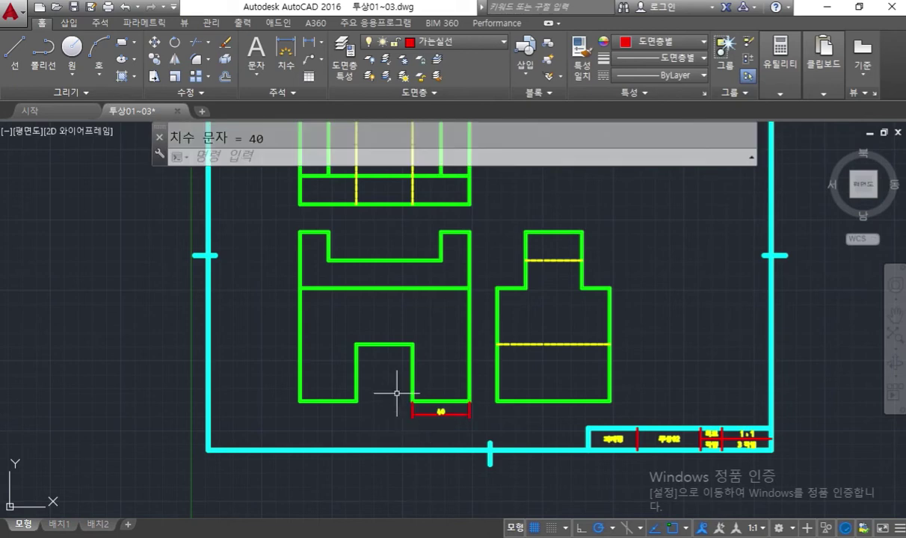
# Add a continued dimension from the right leg's dimension across the front view's bottom notch.
pyautogui.scroll(2, 415, 371)
pyautogui.moveTo(416, 372); pyautogui.dragTo(406, 368, button='middle')
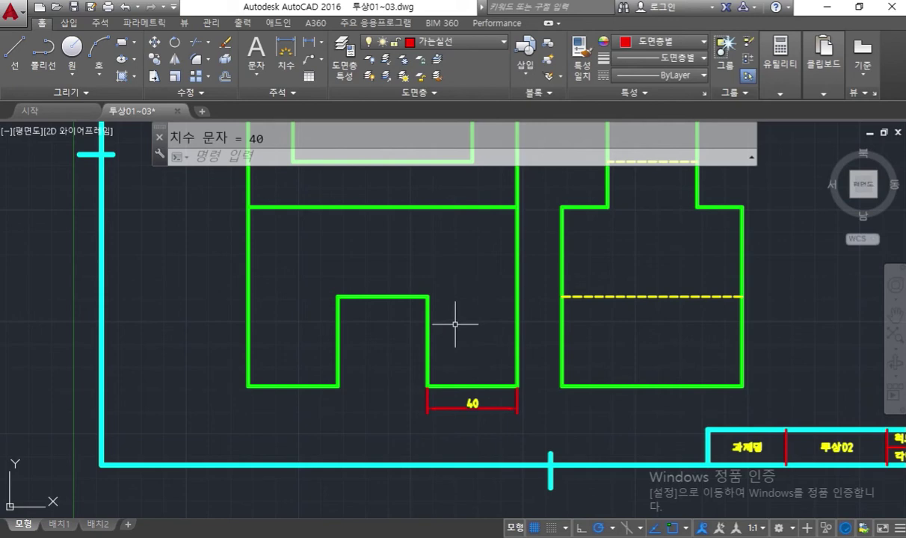
pyautogui.moveTo(455, 324)
pyautogui.mouseDown(button='middle')
pyautogui.moveTo(461, 320)
pyautogui.moveTo(453, 318)
pyautogui.mouseUp(button='middle')
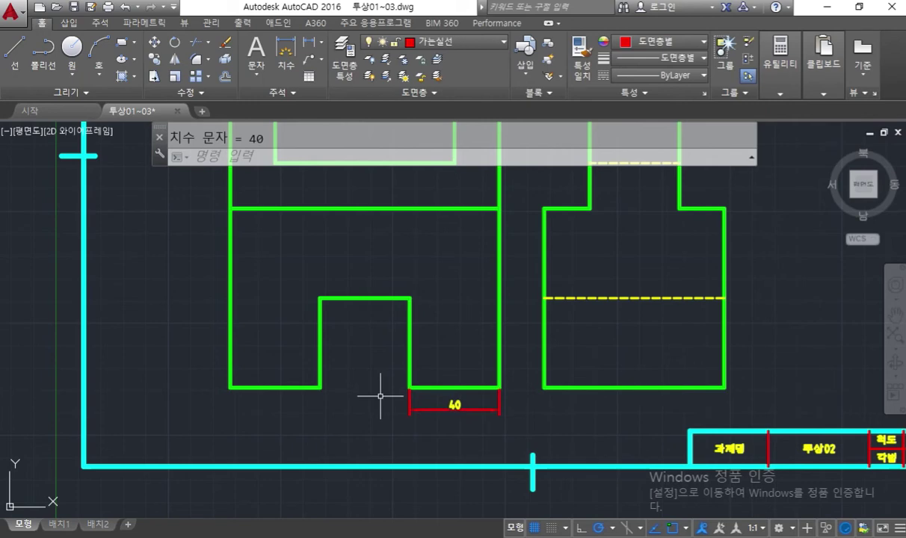
pyautogui.write('dim')
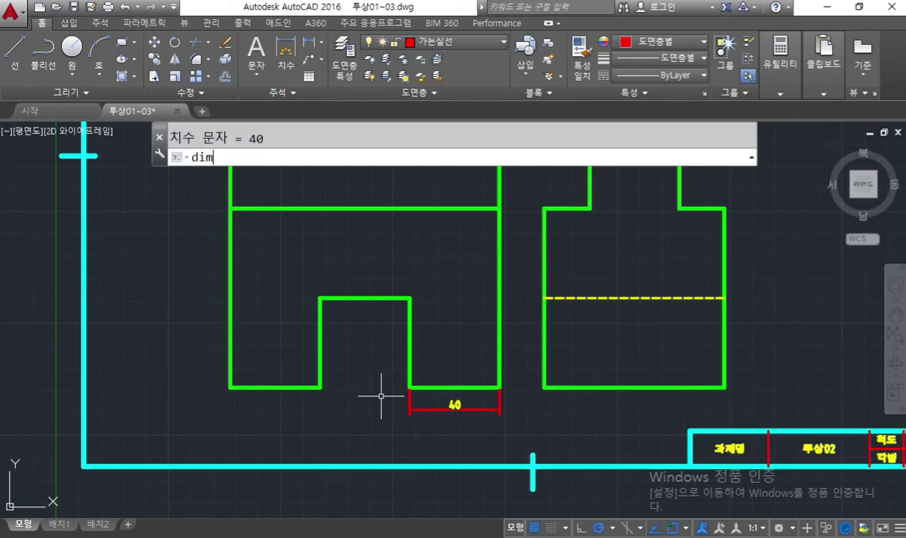
pyautogui.write('co')
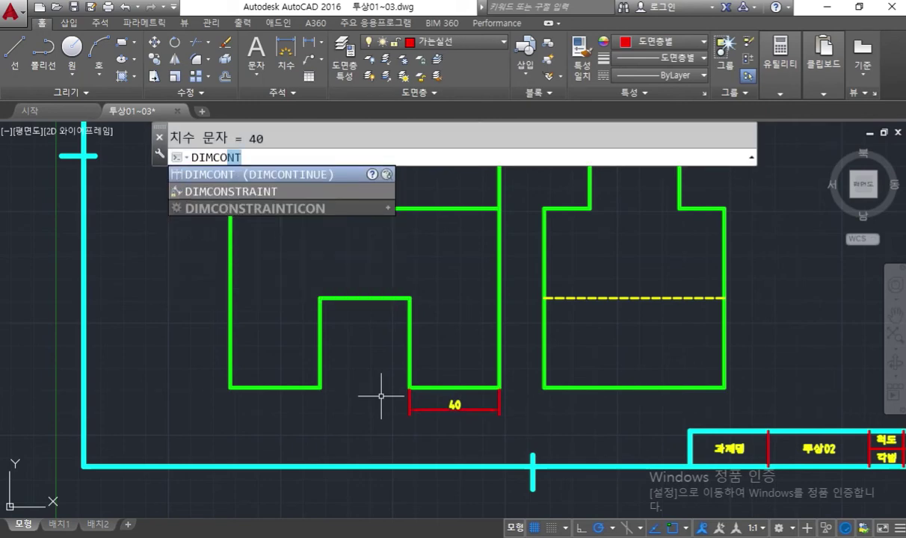
pyautogui.press('Return')
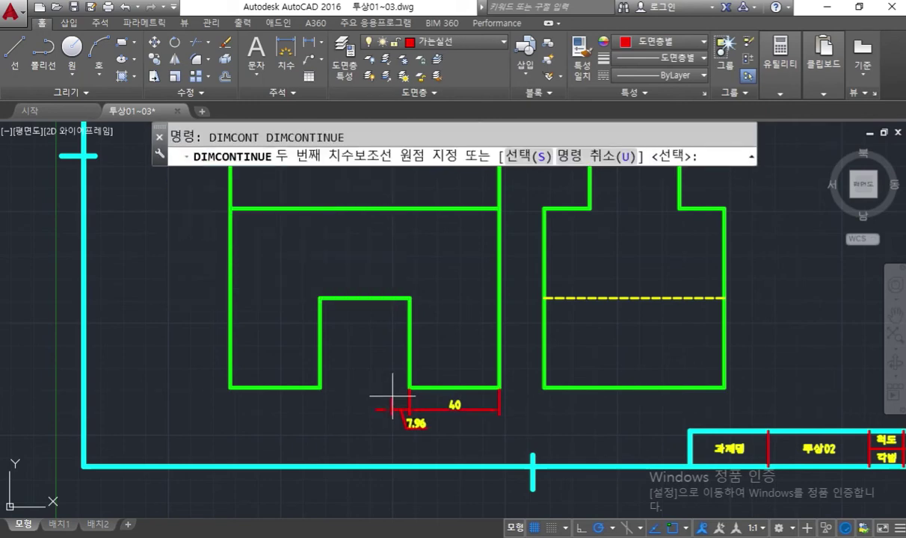
pyautogui.click(326, 386)
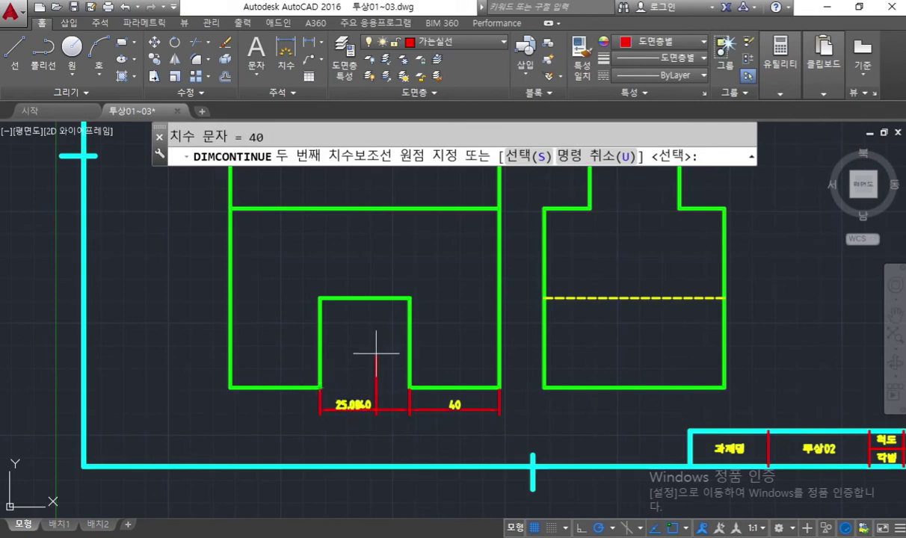
pyautogui.press('Return')
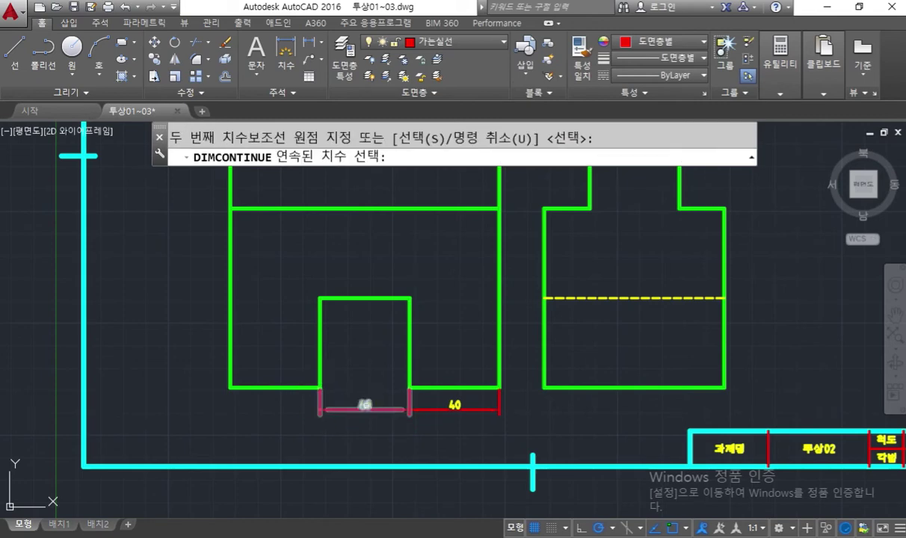
pyautogui.press('Return')
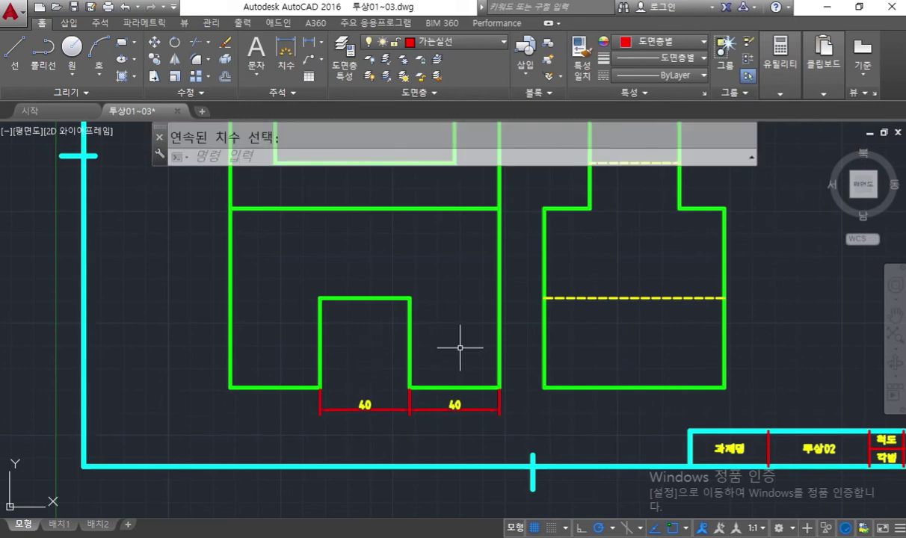
pyautogui.write('dimlin')
pyautogui.press('Return')
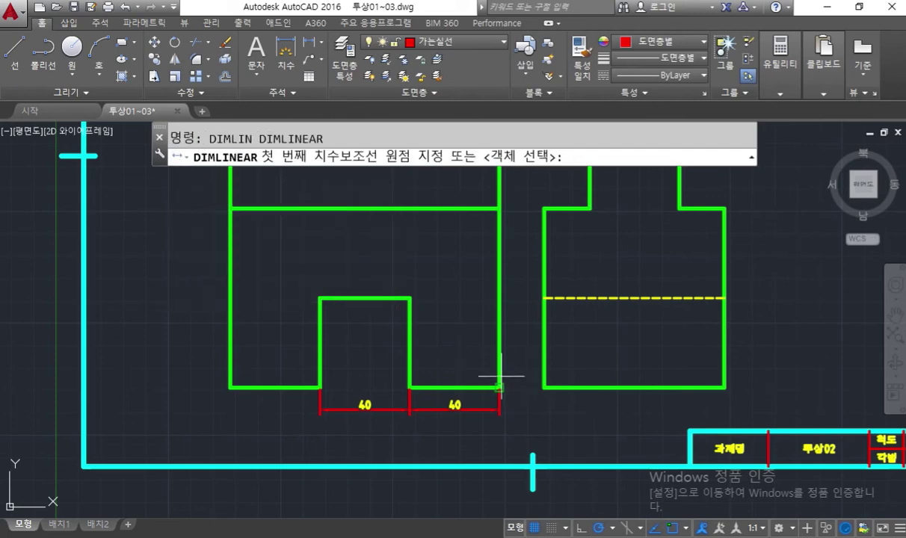
pyautogui.click(498, 382)
pyautogui.click(410, 298)
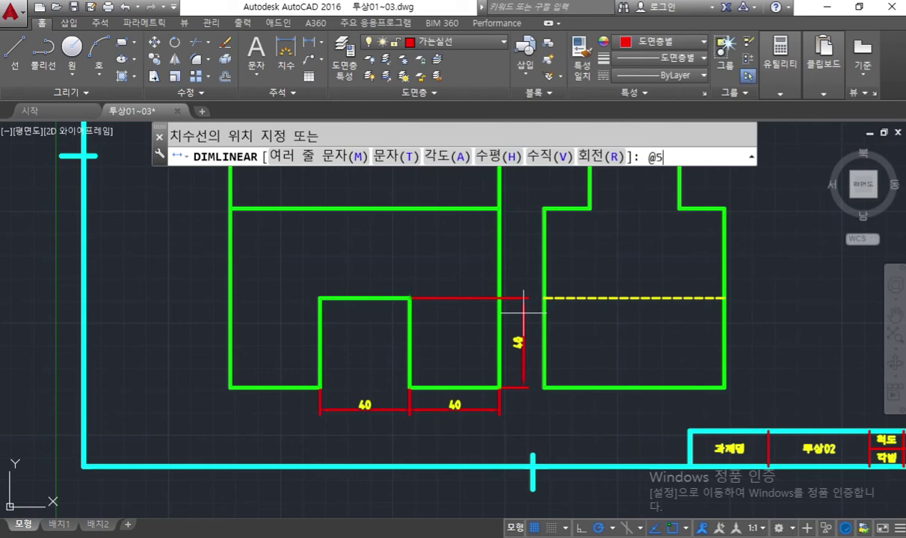
pyautogui.press('Return')
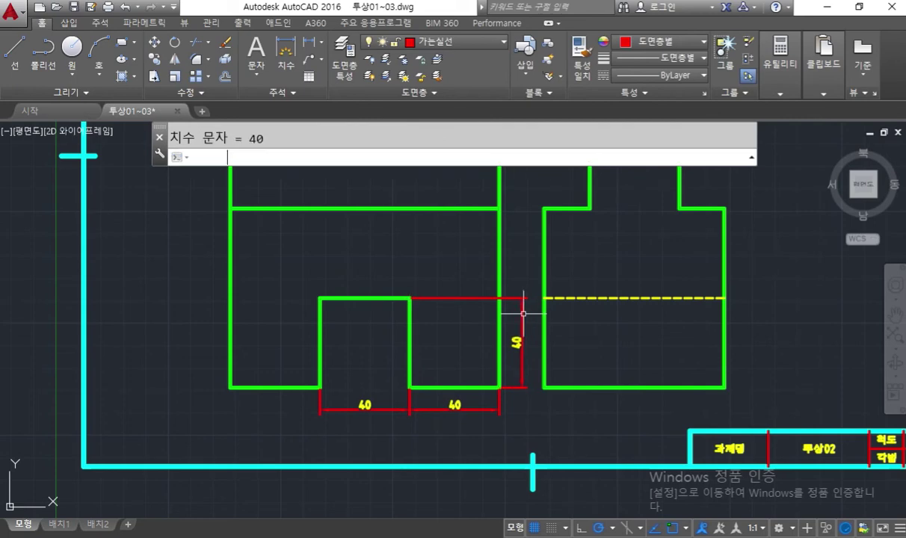
# Mark the notch outline with its width and height dimensions in blue, circle the right leg's dimension in white, and clear the markings.
pyautogui.moveTo(320, 386)
pyautogui.mouseDown()
pyautogui.moveTo(320, 301)
pyautogui.moveTo(387, 287)
pyautogui.moveTo(412, 295)
pyautogui.moveTo(410, 387)
pyautogui.mouseUp()
pyautogui.moveTo(383, 419)
pyautogui.mouseDown()
pyautogui.moveTo(364, 383)
pyautogui.moveTo(380, 420)
pyautogui.mouseUp()
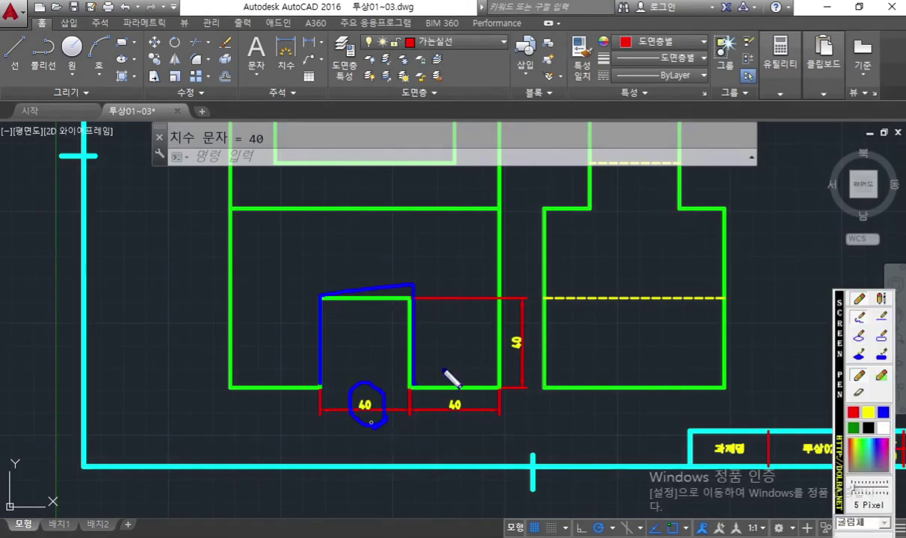
pyautogui.moveTo(521, 362); pyautogui.dragTo(536, 357)
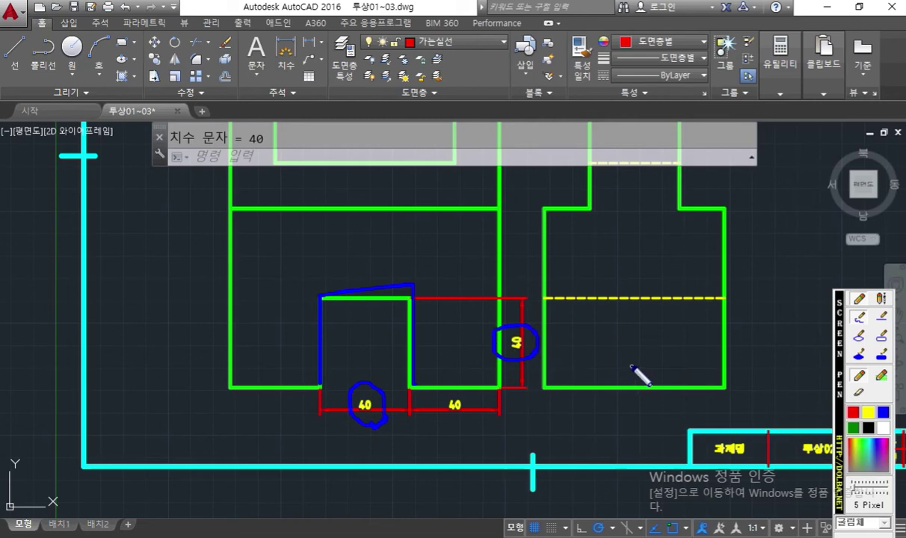
pyautogui.click(883, 432)
pyautogui.moveTo(464, 419)
pyautogui.mouseDown()
pyautogui.moveTo(448, 385)
pyautogui.moveTo(473, 409)
pyautogui.moveTo(465, 423)
pyautogui.mouseUp()
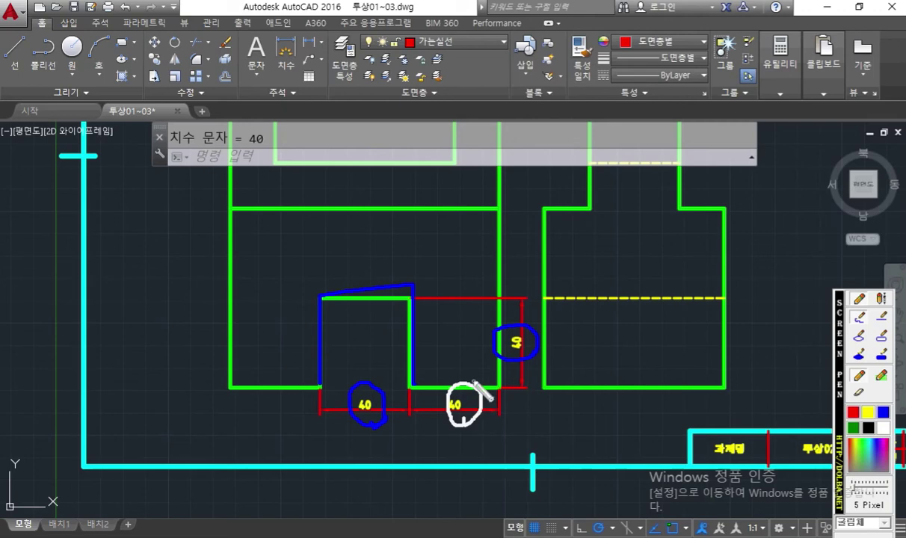
pyautogui.press('Escape')
# Add a baseline dimension from the right leg's dimension to the front view's bottom-left corner for the overall width.
pyautogui.moveTo(396, 354); pyautogui.dragTo(391, 333, button='middle')
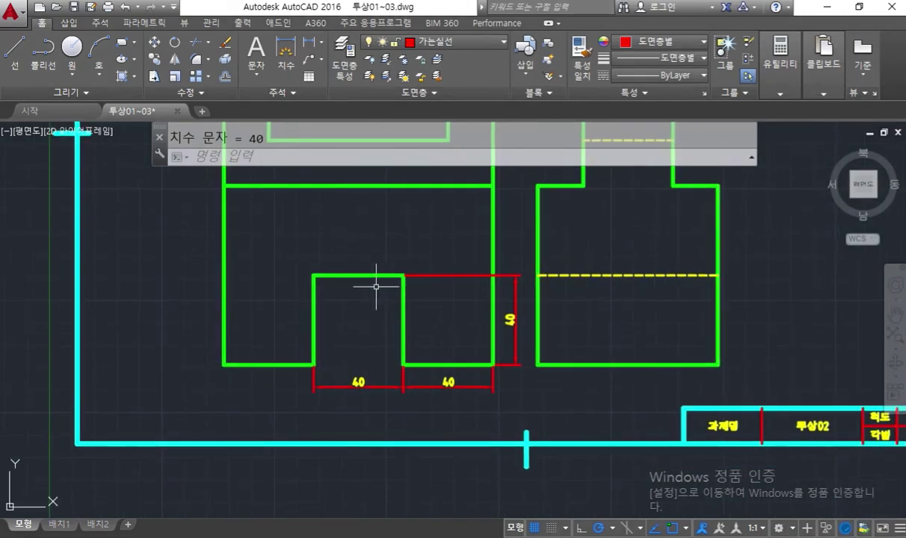
pyautogui.write('DI')
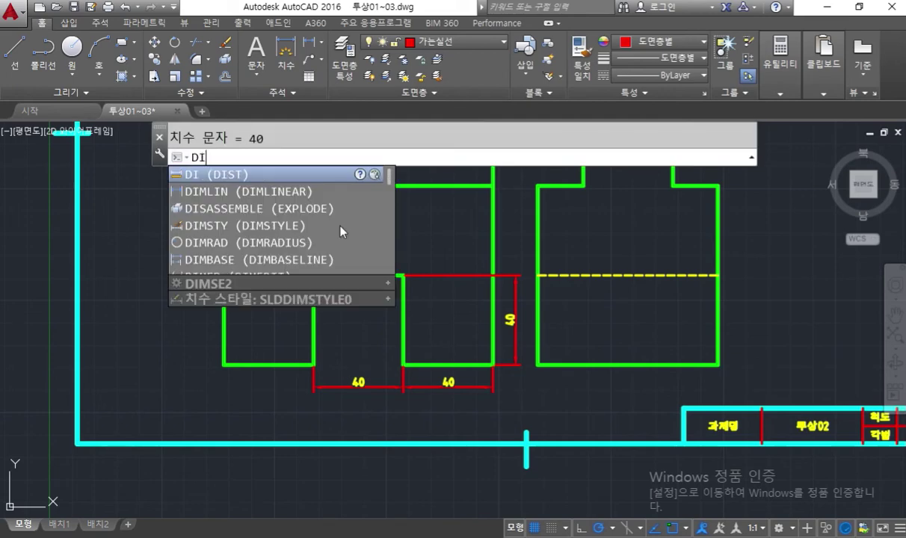
pyautogui.write('MB')
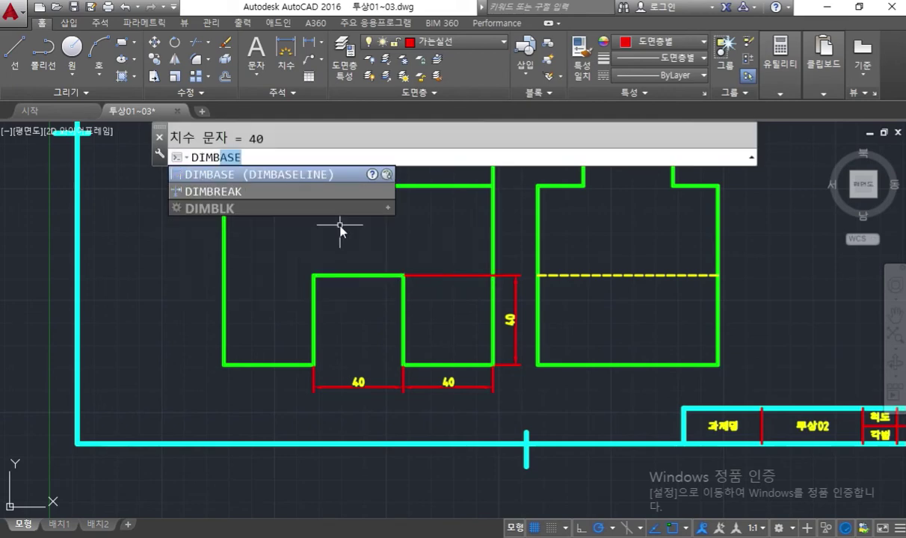
pyautogui.press('Return')
pyautogui.write('s')
pyautogui.press('Return')
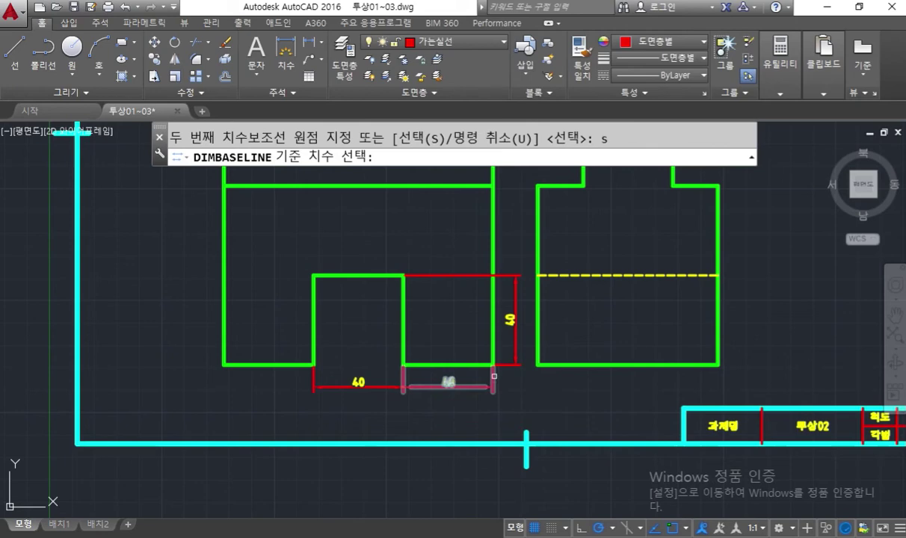
pyautogui.click(493, 376)
pyautogui.click(223, 364)
pyautogui.press('Return')
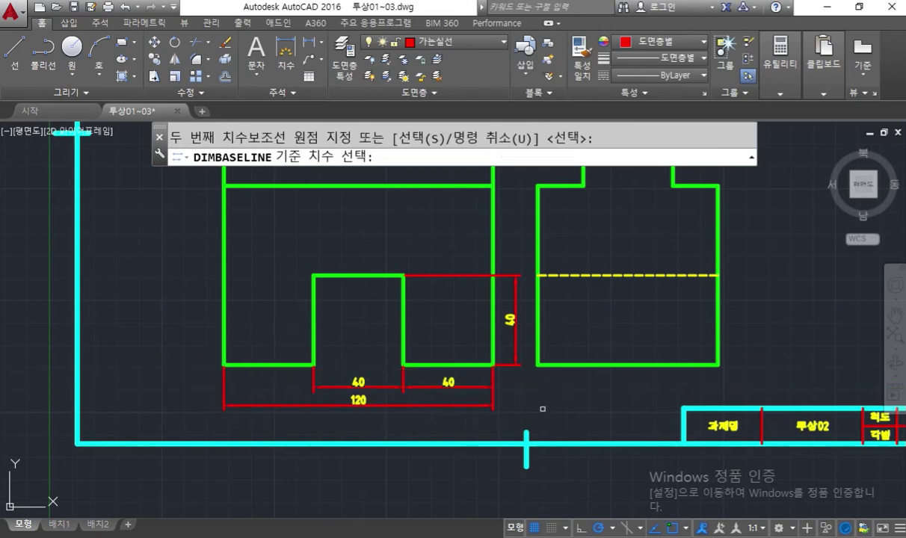
pyautogui.press('Return')
# Circle the overall width dimension, mark the side view's upper-left step height and width in white, and clear the markings.
pyautogui.moveTo(385, 417); pyautogui.dragTo(363, 396)
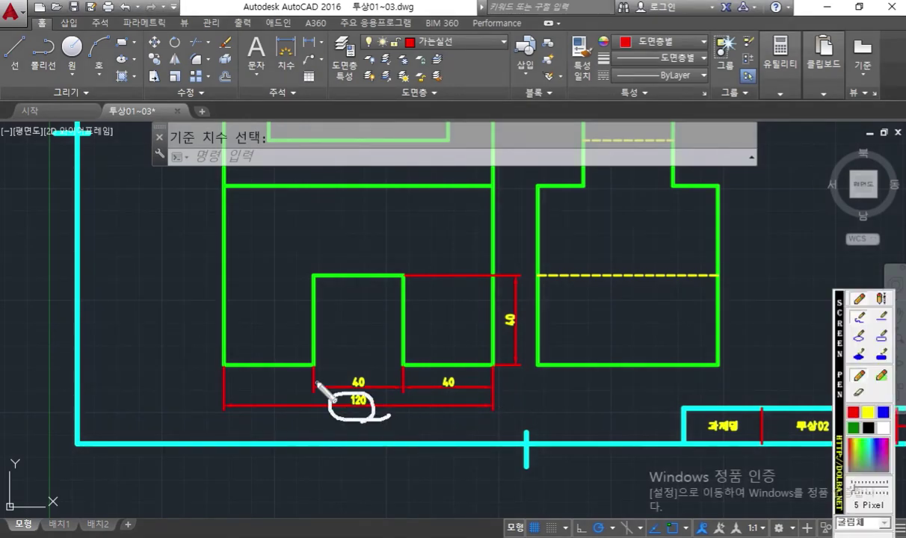
pyautogui.moveTo(537, 273)
pyautogui.mouseDown(button='middle')
pyautogui.moveTo(442, 327)
pyautogui.moveTo(442, 349)
pyautogui.mouseUp(button='middle')
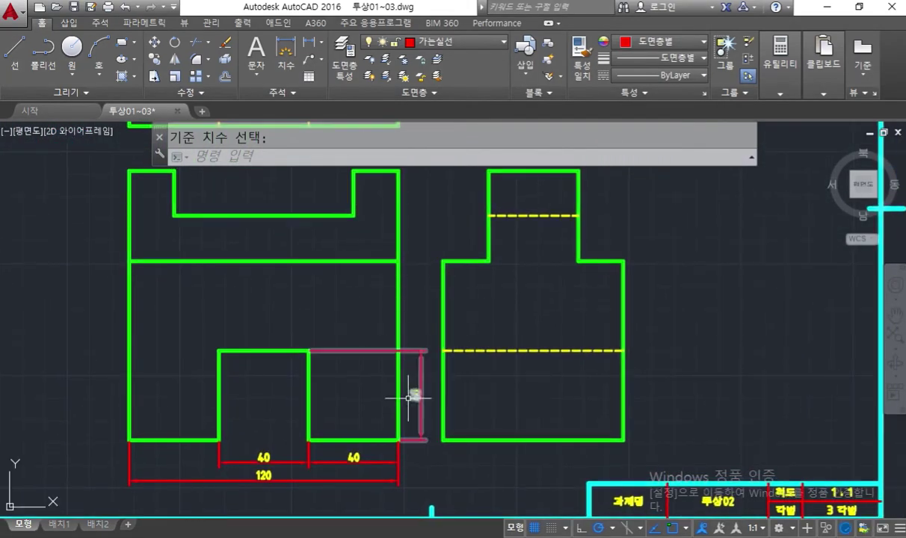
pyautogui.hotkey('ctrl', 'F12')
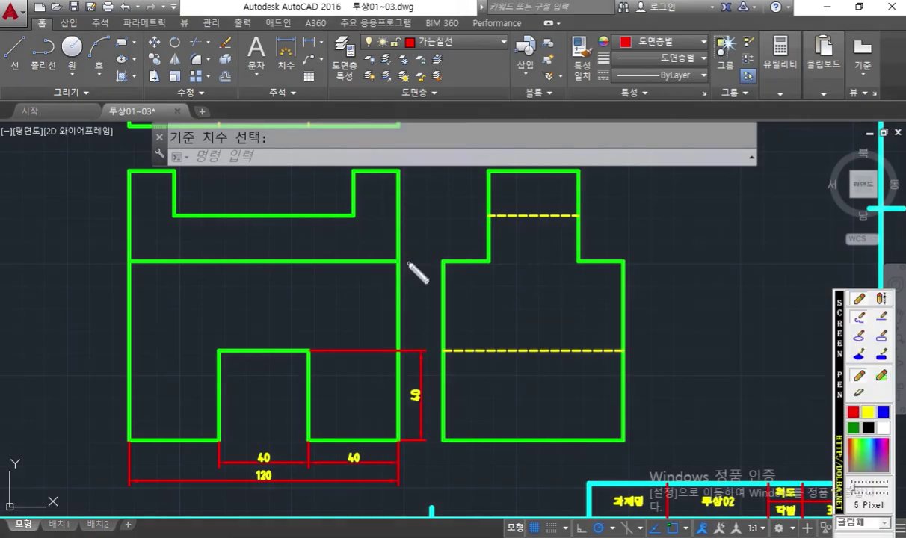
pyautogui.moveTo(411, 267)
pyautogui.mouseDown()
pyautogui.moveTo(398, 256)
pyautogui.moveTo(408, 270)
pyautogui.mouseUp()
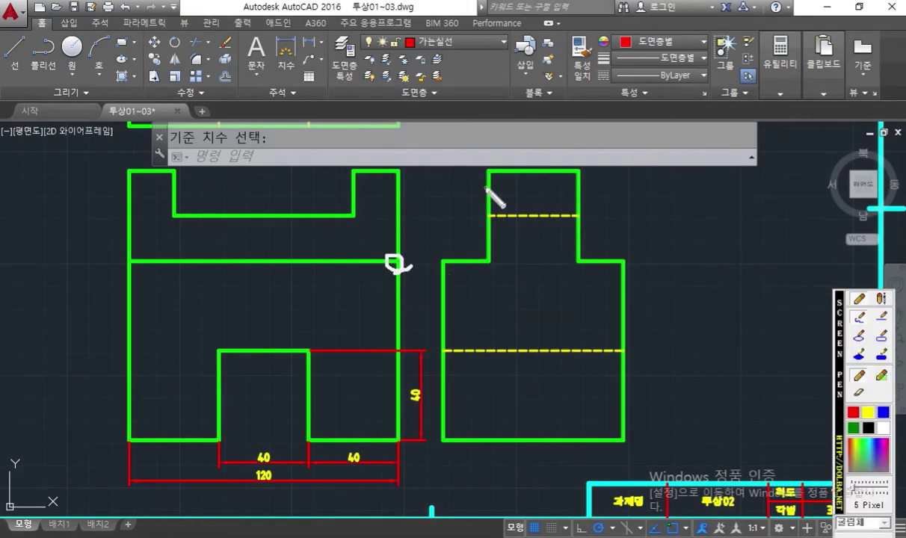
pyautogui.moveTo(486, 171); pyautogui.dragTo(412, 171)
pyautogui.moveTo(448, 258); pyautogui.dragTo(416, 258)
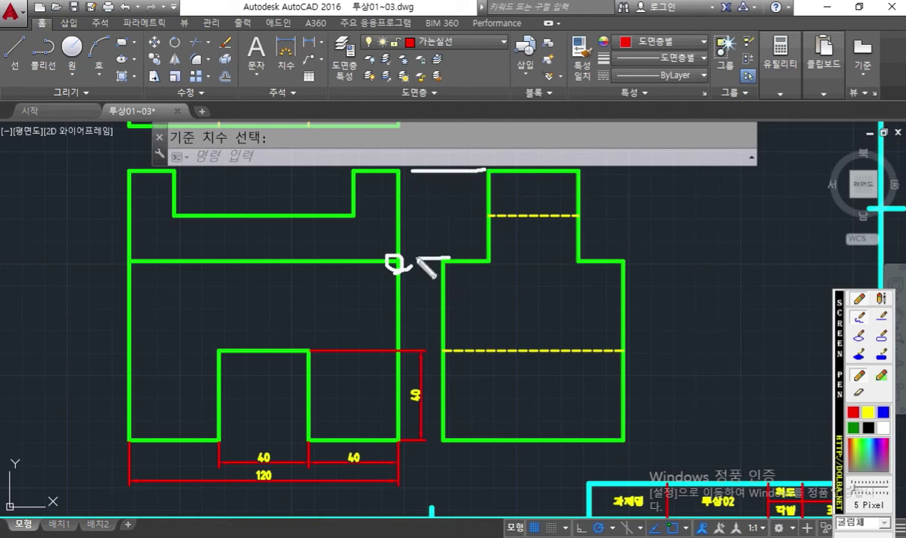
pyautogui.moveTo(427, 171)
pyautogui.mouseDown()
pyautogui.moveTo(427, 258)
pyautogui.moveTo(439, 237)
pyautogui.mouseUp()
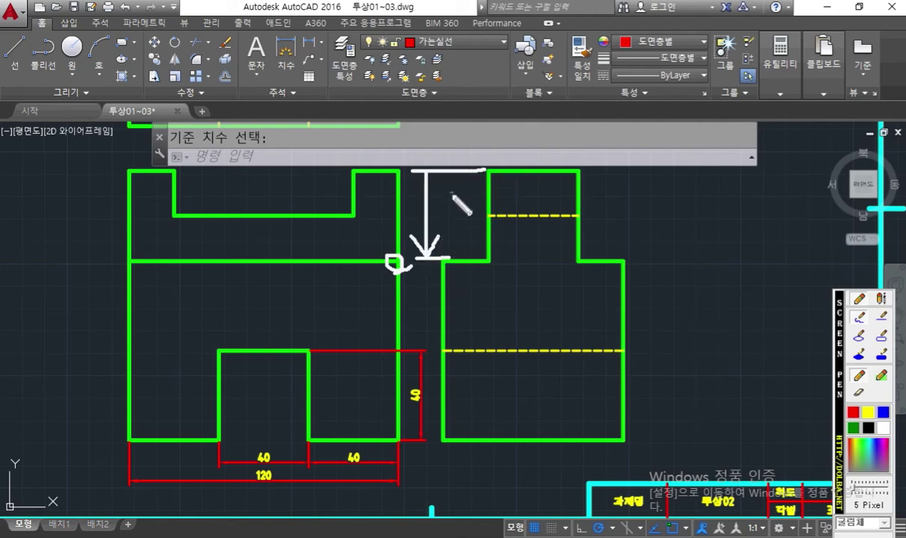
pyautogui.moveTo(447, 137); pyautogui.dragTo(452, 260)
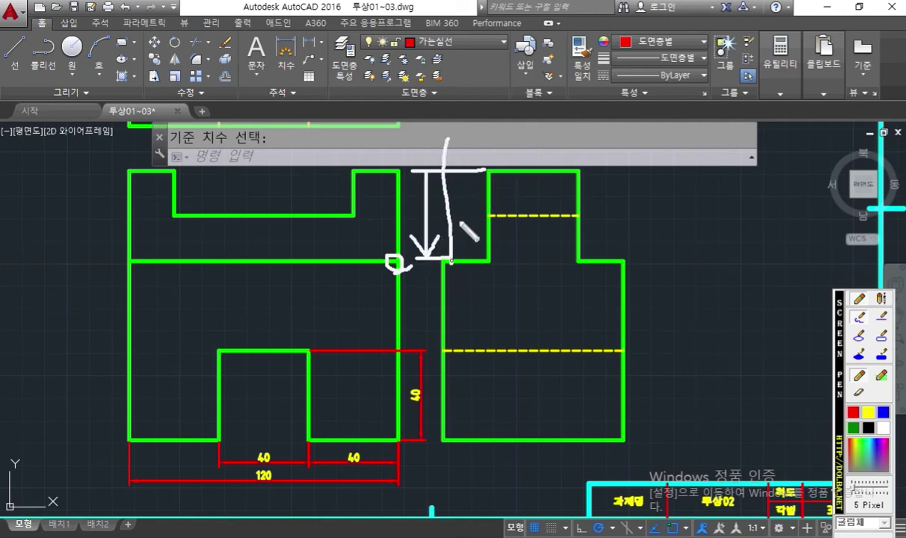
pyautogui.moveTo(487, 136)
pyautogui.mouseDown()
pyautogui.moveTo(472, 172)
pyautogui.moveTo(486, 150)
pyautogui.moveTo(446, 151)
pyautogui.moveTo(454, 157)
pyautogui.mouseUp()
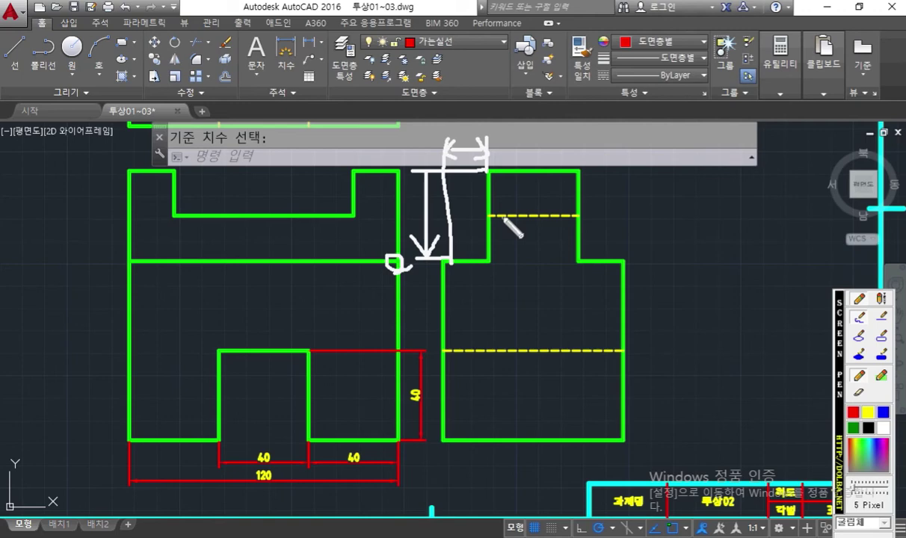
pyautogui.press('Escape')
# Move the whole side view horizontally to the right by 40, away from the front view.
pyautogui.moveTo(484, 231); pyautogui.dragTo(505, 252, button='middle')
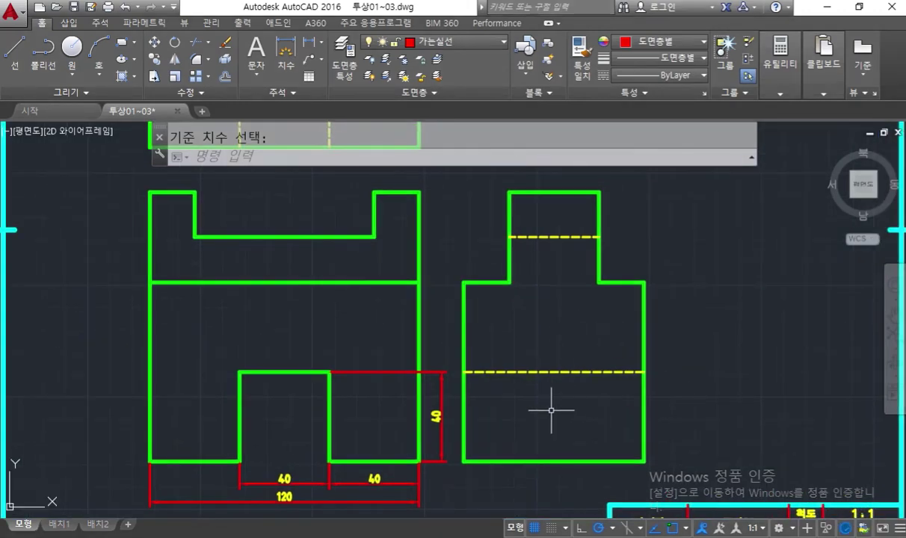
pyautogui.write('m')
pyautogui.press('Return')
pyautogui.click(649, 464)
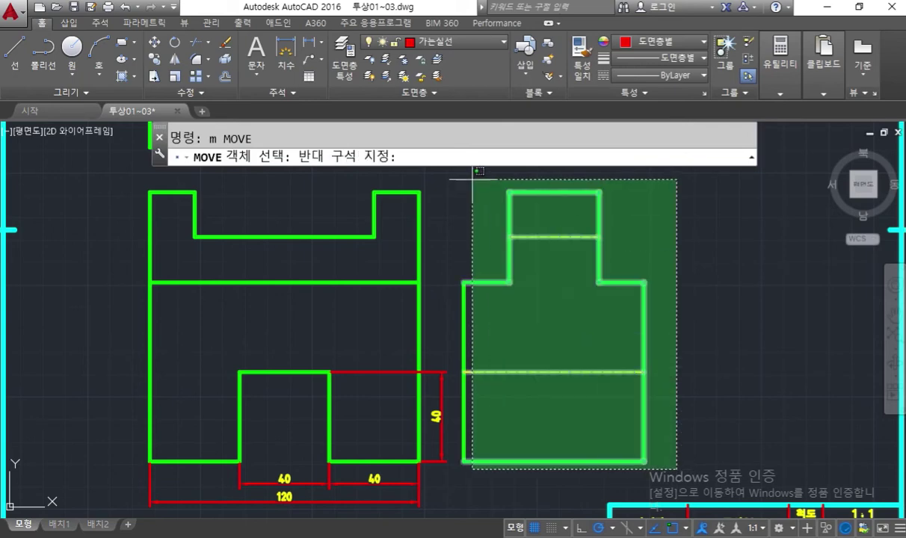
pyautogui.click(453, 175)
pyautogui.press('Return')
pyautogui.click(630, 230)
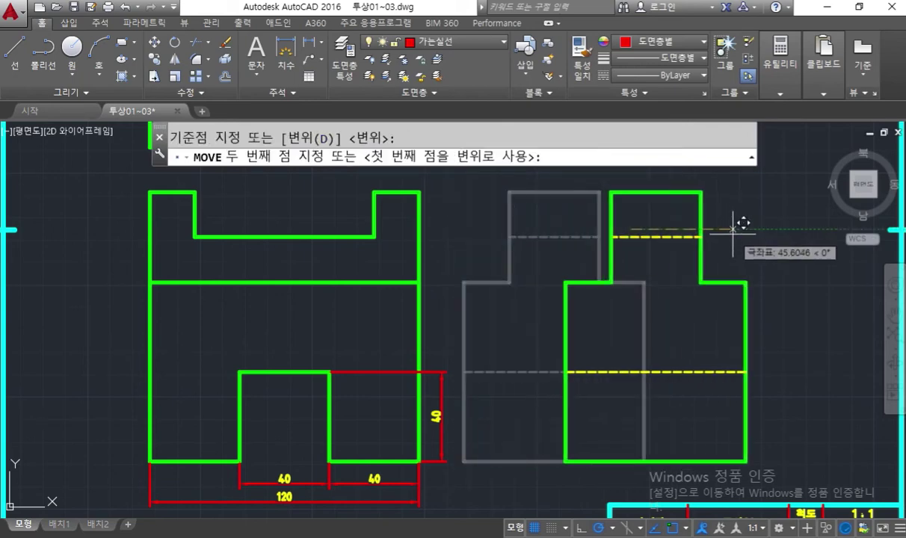
pyautogui.write('40')
pyautogui.press('Return')
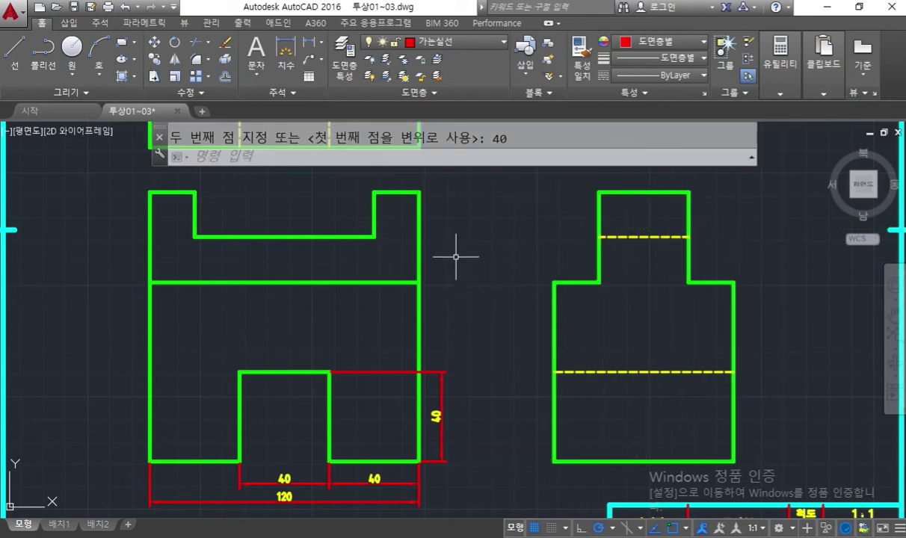
pyautogui.write('d')
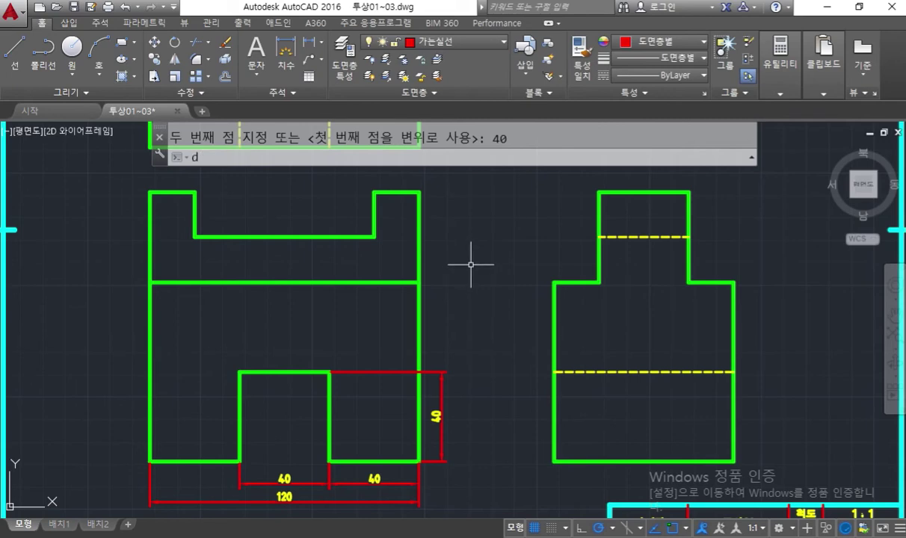
pyautogui.write('im')
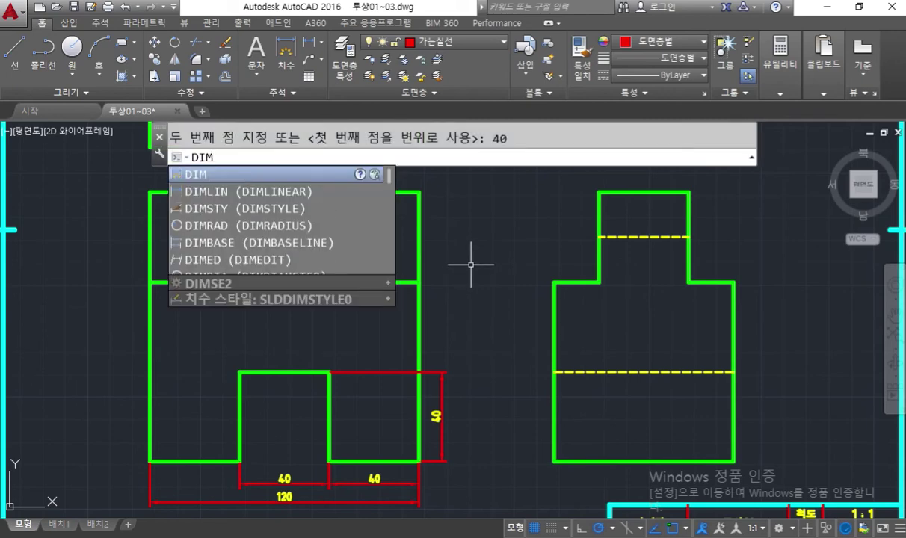
pyautogui.press('Return')
pyautogui.press('Escape')
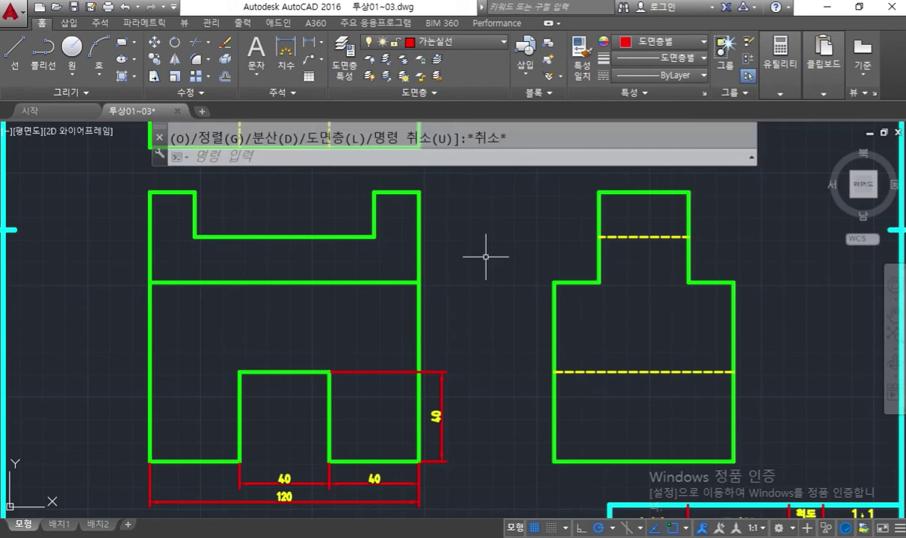
pyautogui.write('im')
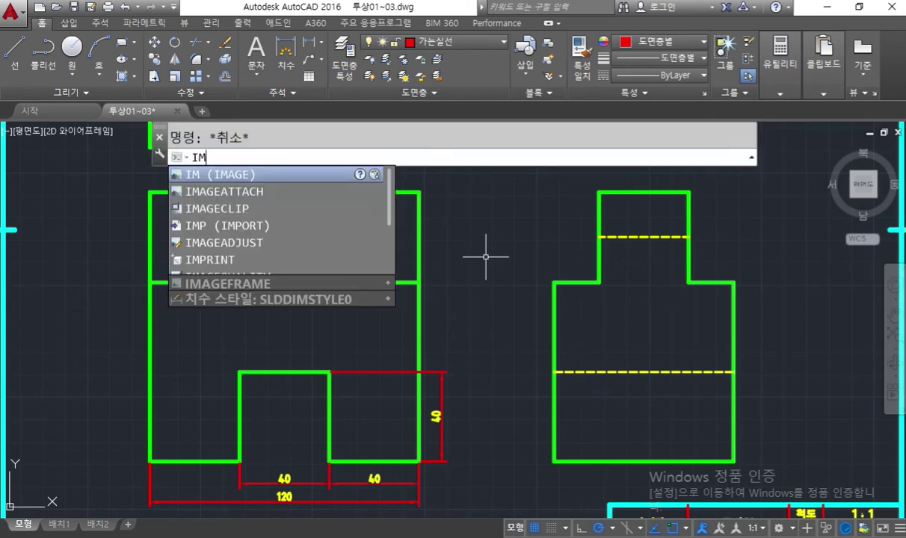
pyautogui.press('Escape')
# Add a vertical linear dimension from the side view's top-left corner to the step's outer corner, placing its dimension line left of the view.
pyautogui.write('dim')
pyautogui.press('Down')
pyautogui.press('Return')
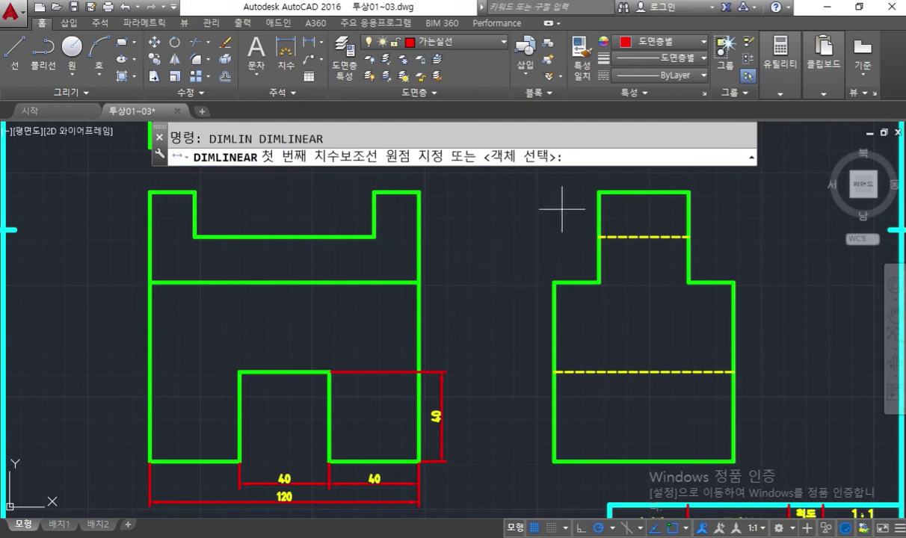
pyautogui.click(599, 192)
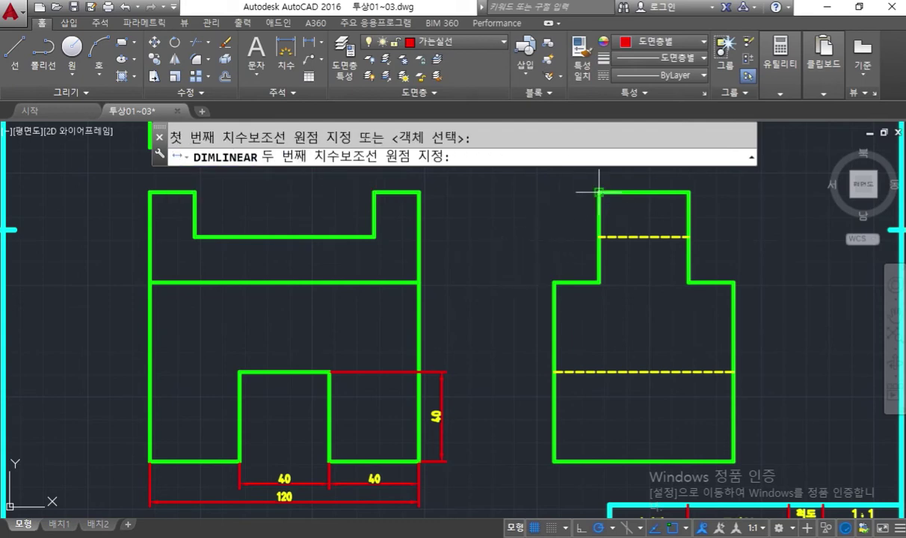
pyautogui.click(553, 282)
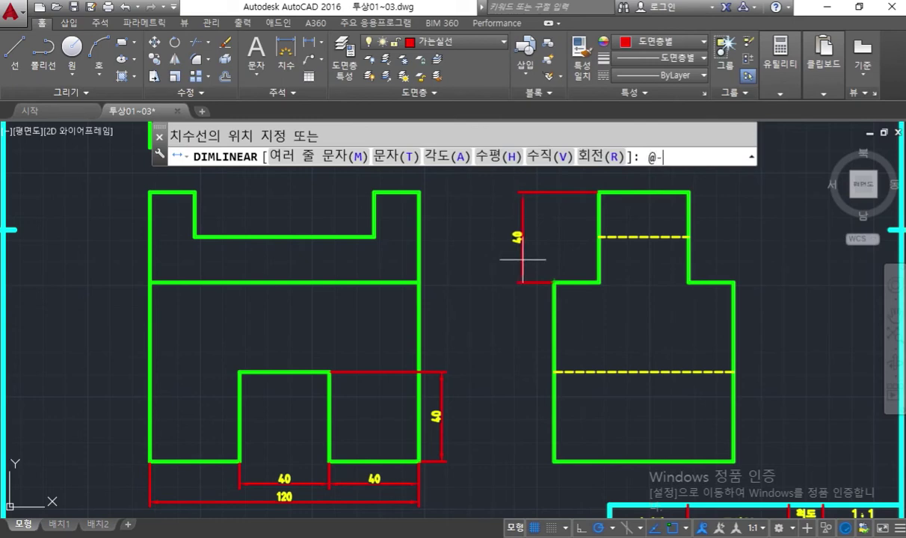
pyautogui.press('Return')
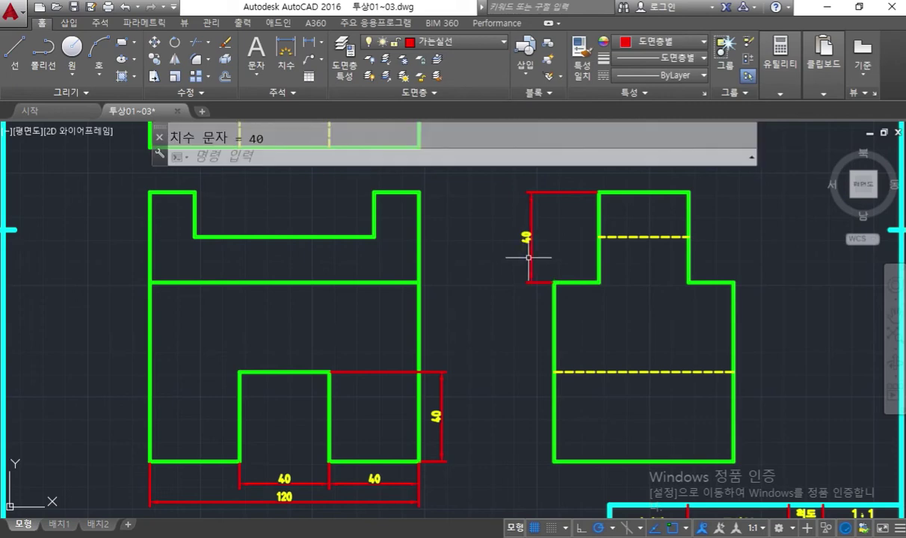
# Add a horizontal linear dimension from the step's outer corner to the side view's top-left corner, placing its dimension line at @0,10.
pyautogui.moveTo(542, 243); pyautogui.dragTo(528, 259, button='middle')
pyautogui.press('Return')
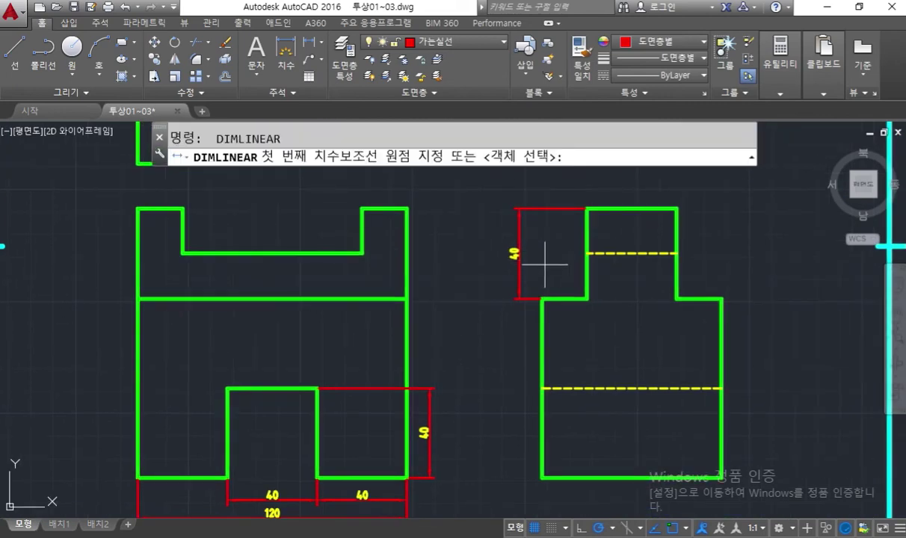
pyautogui.click(541, 299)
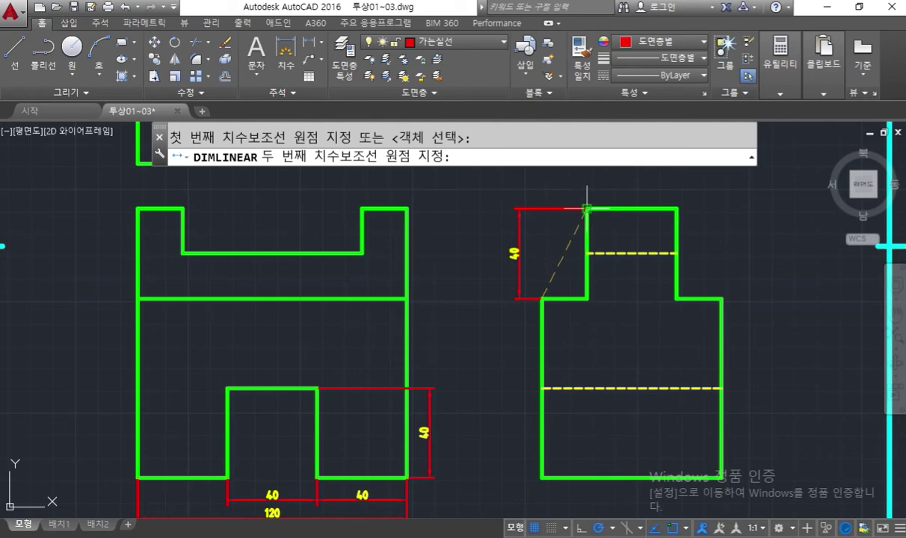
pyautogui.click(586, 209)
pyautogui.moveTo(554, 184); pyautogui.dragTo(548, 196, button='middle')
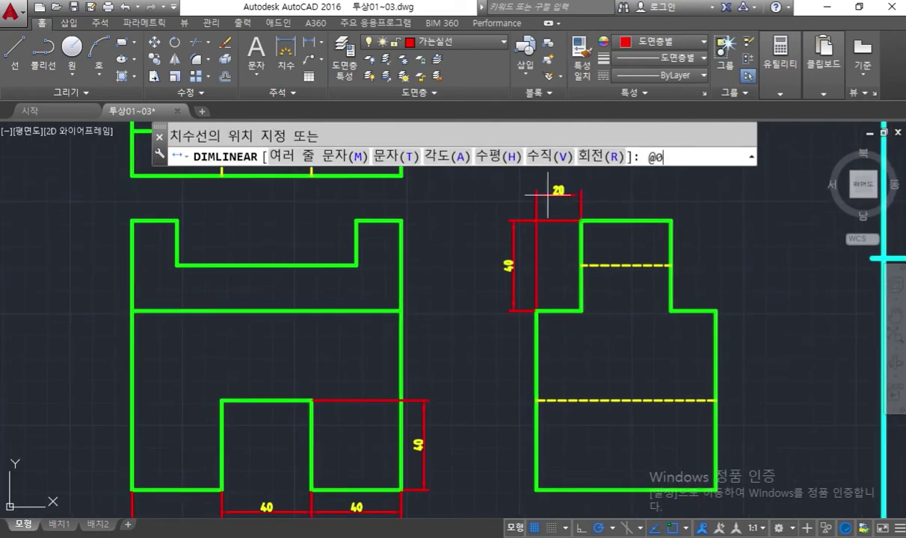
pyautogui.write('@0,10')
pyautogui.press('Return')
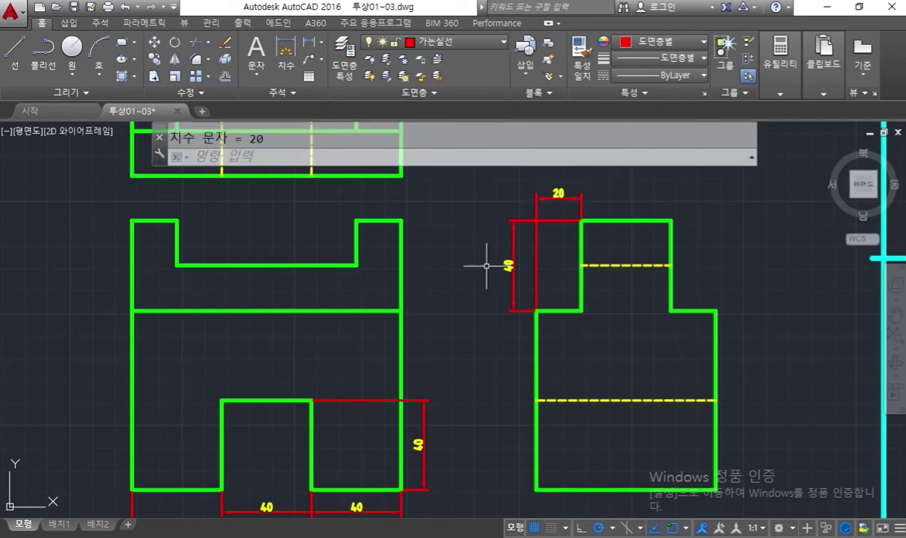
# Mark the front view's middle line and upper height in white, circle the side view's step dimensions, and clear the markings.
pyautogui.press('F8')
pyautogui.moveTo(123, 305); pyautogui.dragTo(396, 310)
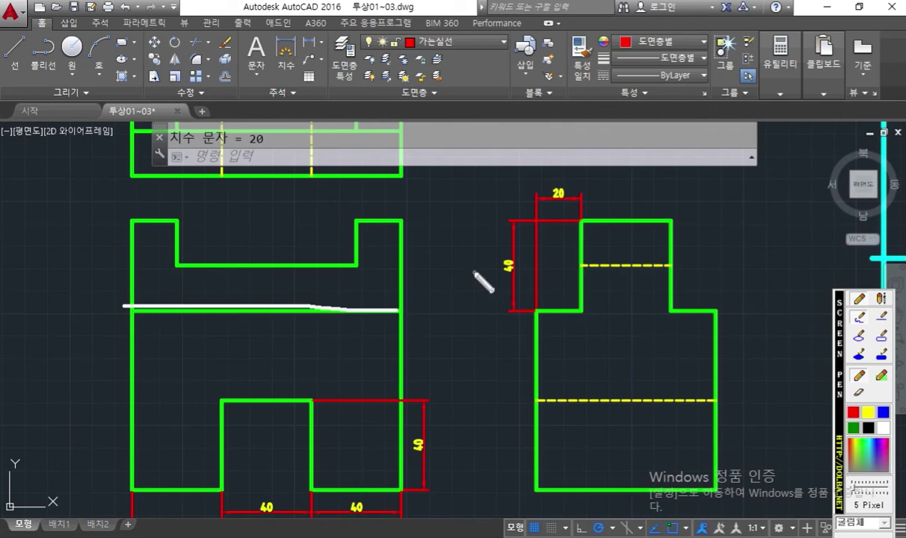
pyautogui.moveTo(573, 238)
pyautogui.mouseDown()
pyautogui.moveTo(505, 275)
pyautogui.moveTo(518, 177)
pyautogui.moveTo(573, 203)
pyautogui.moveTo(547, 269)
pyautogui.mouseUp()
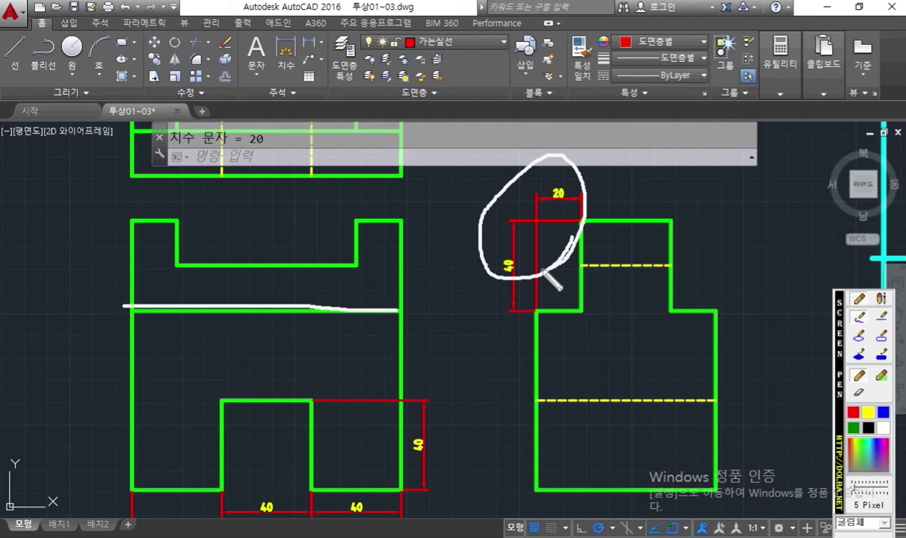
pyautogui.moveTo(406, 311); pyautogui.dragTo(434, 305)
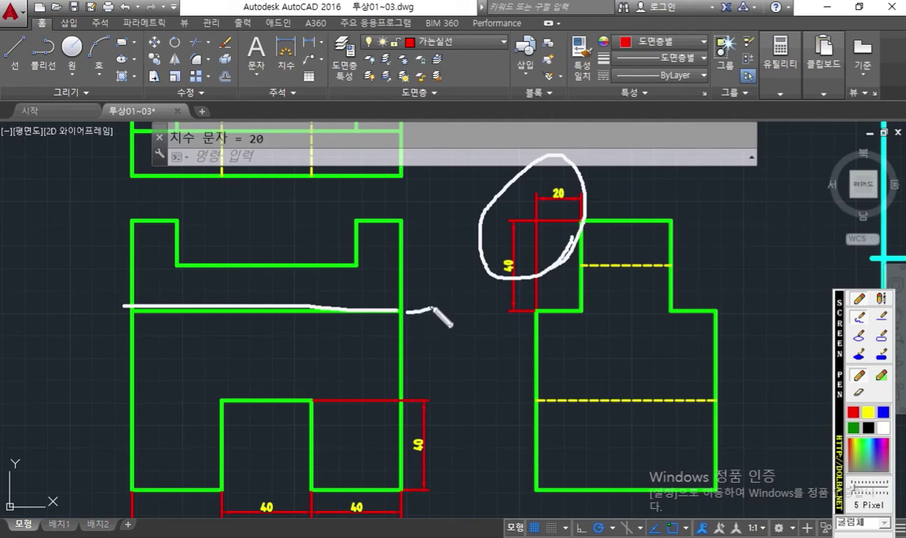
pyautogui.moveTo(406, 222)
pyautogui.mouseDown()
pyautogui.moveTo(436, 223)
pyautogui.moveTo(426, 304)
pyautogui.moveTo(431, 250)
pyautogui.mouseUp()
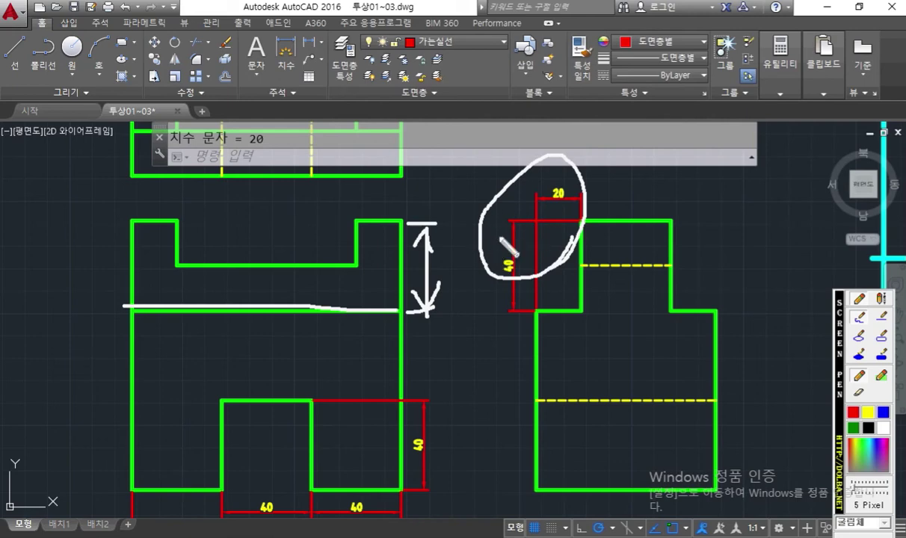
pyautogui.press('Escape')
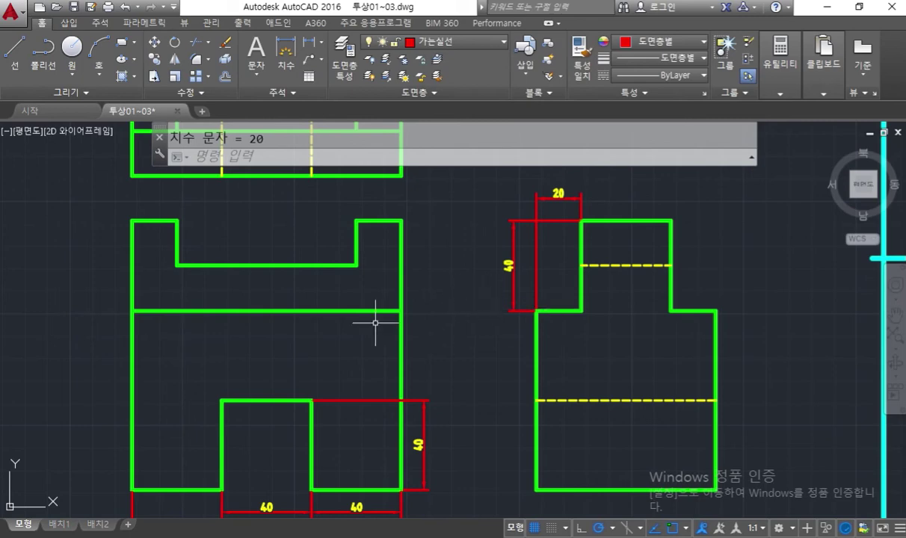
pyautogui.moveTo(372, 309)
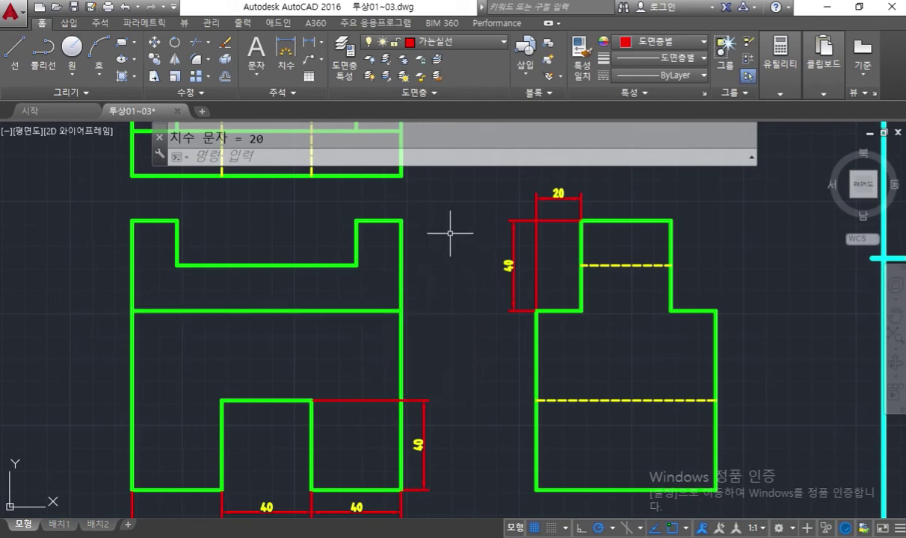
# Add a baseline dimension from the side view's 20 step dimension to the body's opposite outer corner, above the view.
pyautogui.write('dimb')
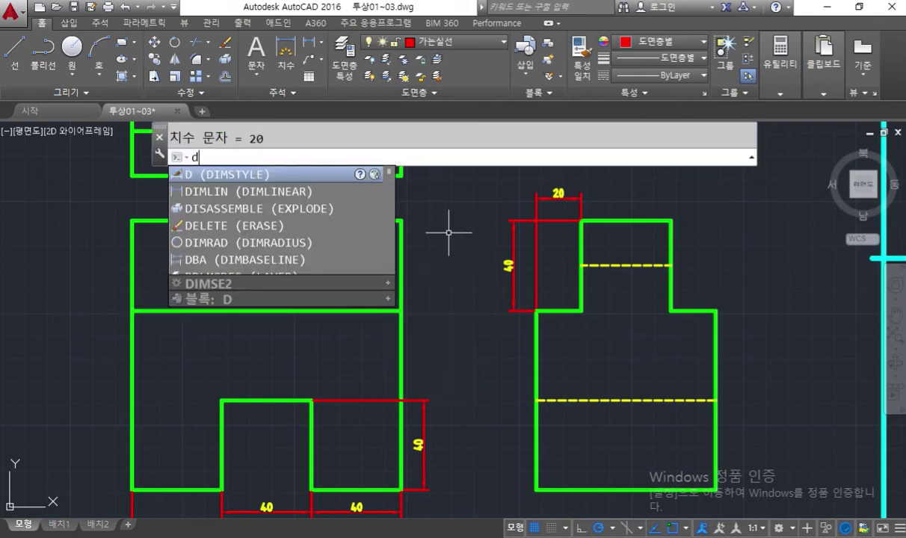
pyautogui.press('Return')
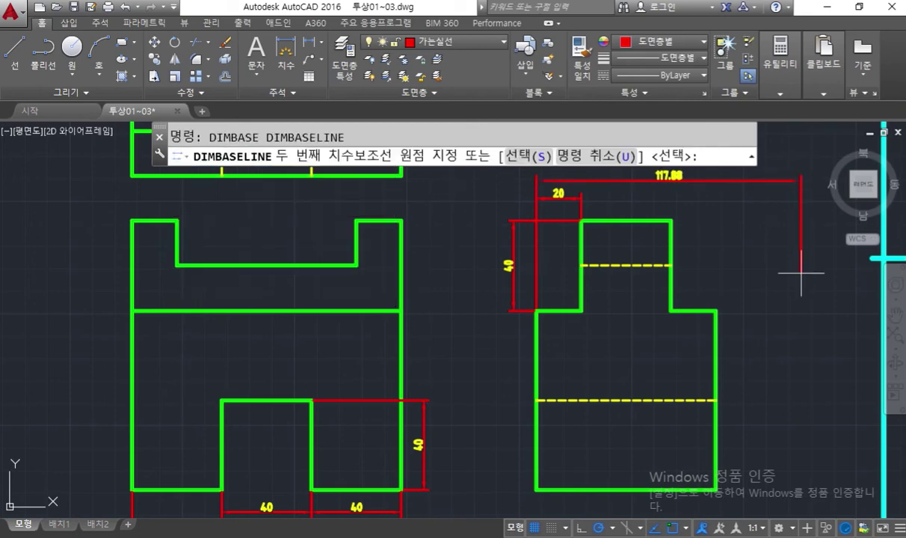
pyautogui.click(715, 310)
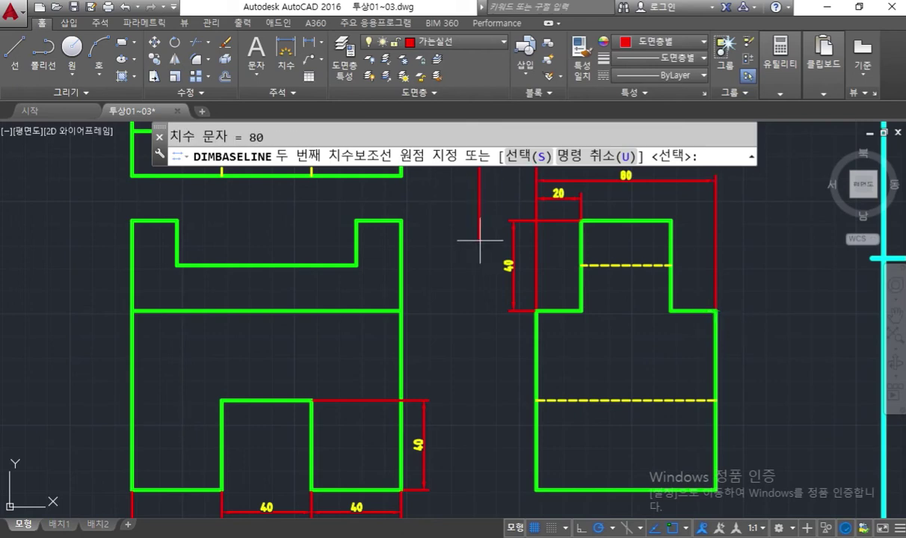
pyautogui.moveTo(476, 243); pyautogui.dragTo(521, 344, button='middle')
pyautogui.press('Return')
pyautogui.moveTo(494, 260); pyautogui.dragTo(503, 318, button='middle')
pyautogui.press('Return')
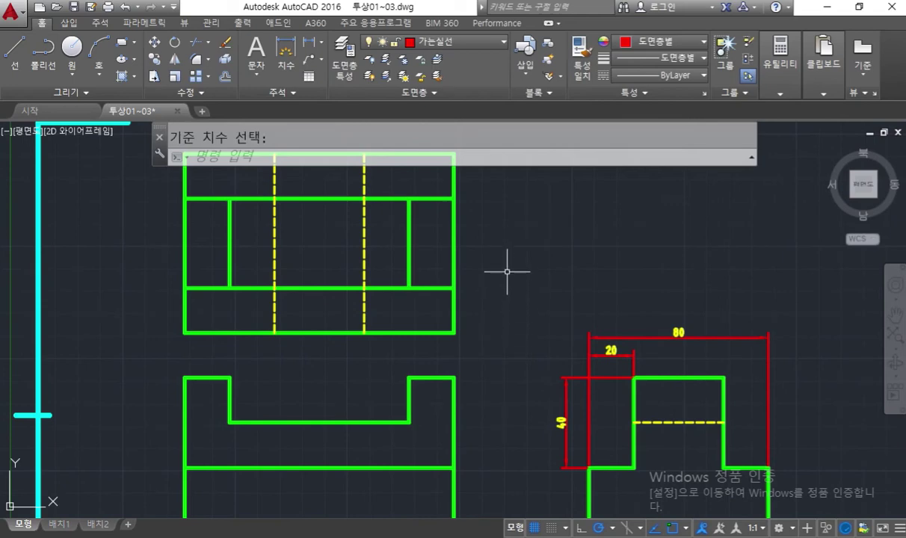
# Cross out the 투상02 top view with white pen strokes and clear the markings.
pyautogui.moveTo(488, 279); pyautogui.dragTo(495, 324, button='middle')
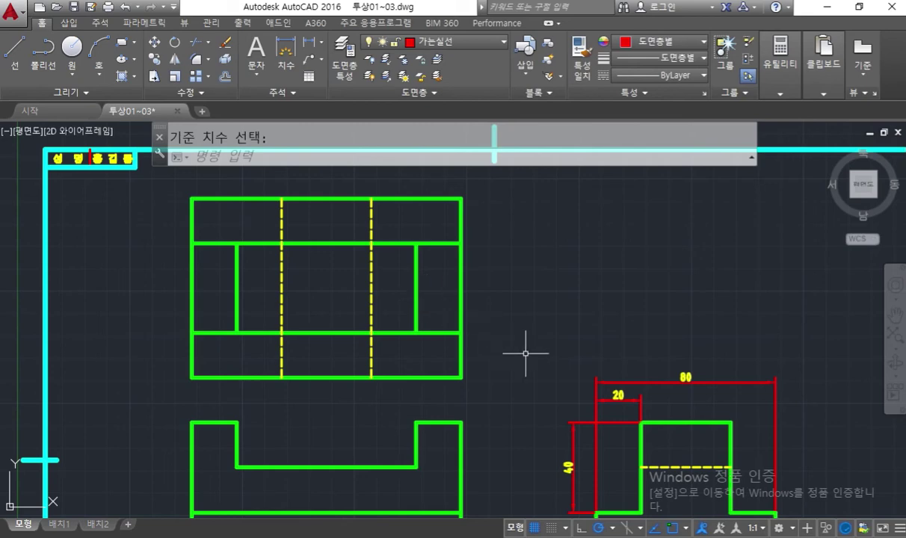
pyautogui.scroll(-2, 525, 335)
pyautogui.moveTo(526, 336); pyautogui.dragTo(505, 271, button='middle')
pyautogui.press('F12')
pyautogui.moveTo(492, 186); pyautogui.dragTo(292, 293)
pyautogui.moveTo(290, 188); pyautogui.dragTo(464, 281)
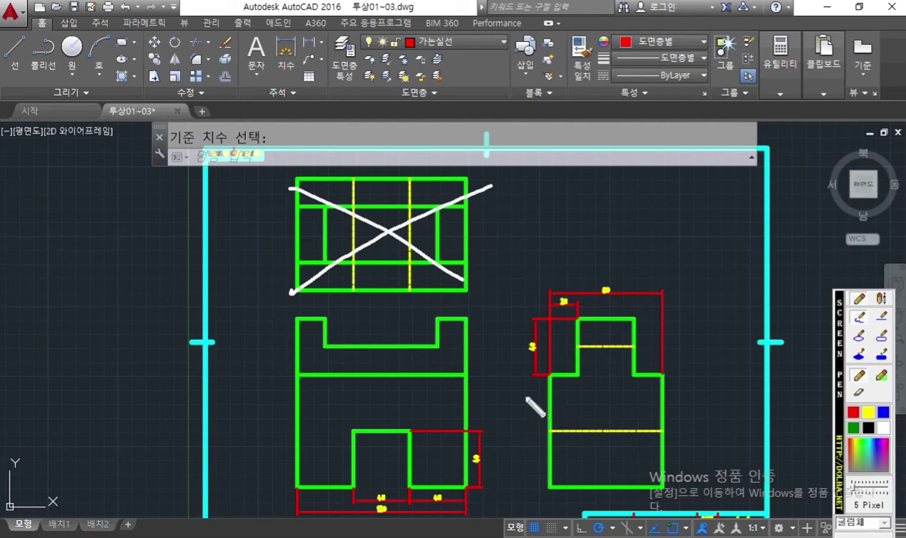
pyautogui.press('Escape')
# Copy the whole 투상02 sheet with its frame, views and dimensions horizontally to the right by about 491.
pyautogui.scroll(-4, 496, 370)
pyautogui.moveTo(568, 400); pyautogui.dragTo(476, 370, button='middle')
pyautogui.write('co')
pyautogui.press('Return')
pyautogui.click(537, 428)
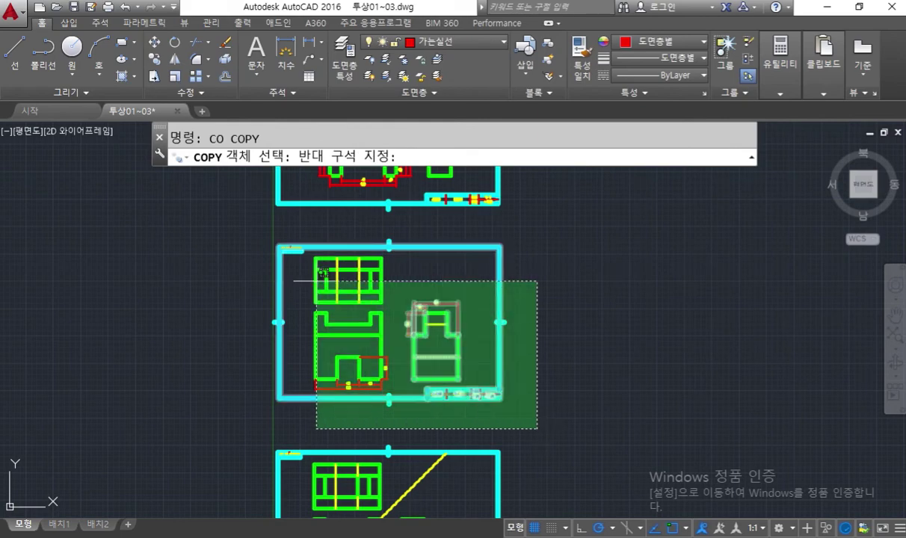
pyautogui.click(245, 231)
pyautogui.press('Return')
pyautogui.click(474, 277)
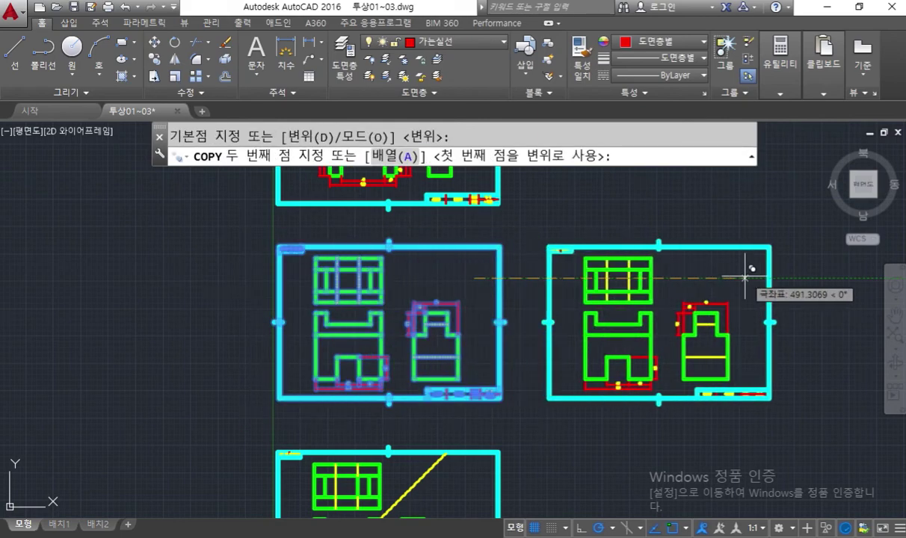
pyautogui.click(744, 278)
pyautogui.press('Return')
# Erase the entire top view from the copied 투상02 sheet.
pyautogui.scroll(4, 725, 283)
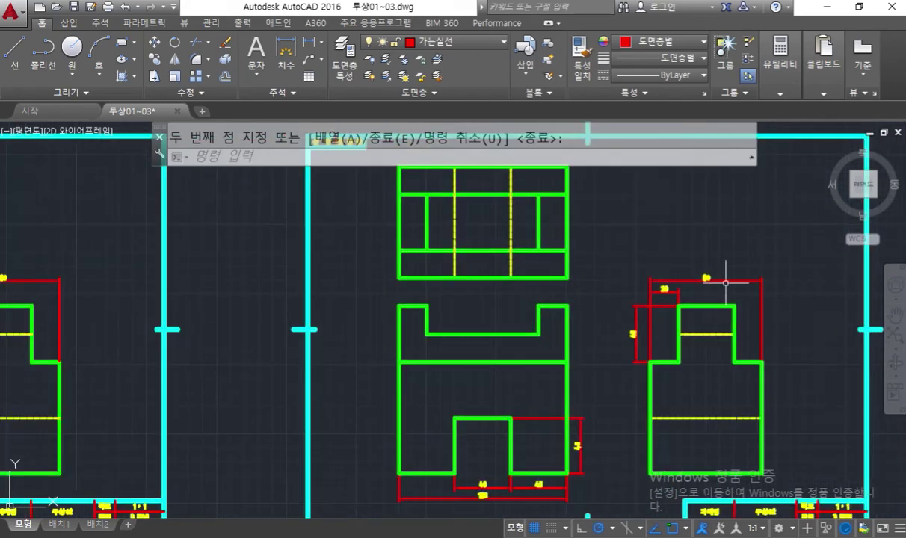
pyautogui.moveTo(545, 258); pyautogui.dragTo(565, 298, button='middle')
pyautogui.write('e')
pyautogui.press('Return')
pyautogui.click(613, 328)
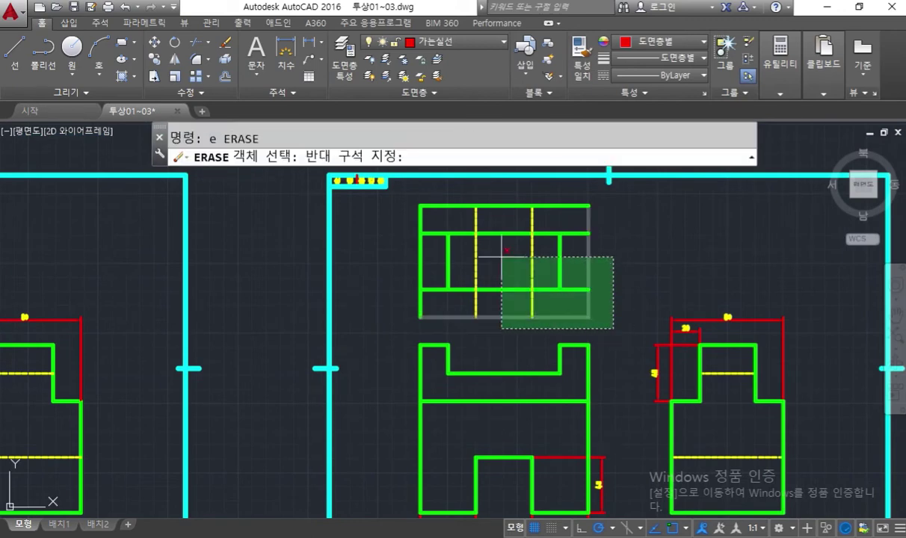
pyautogui.click(414, 192)
pyautogui.press('Return')
# Switch to the browser's 투상02 reference drawing, circle the 80 dimension and the front and side views, cross out the top view, and clear the markings.
pyautogui.moveTo(637, 404); pyautogui.dragTo(632, 319, button='middle')
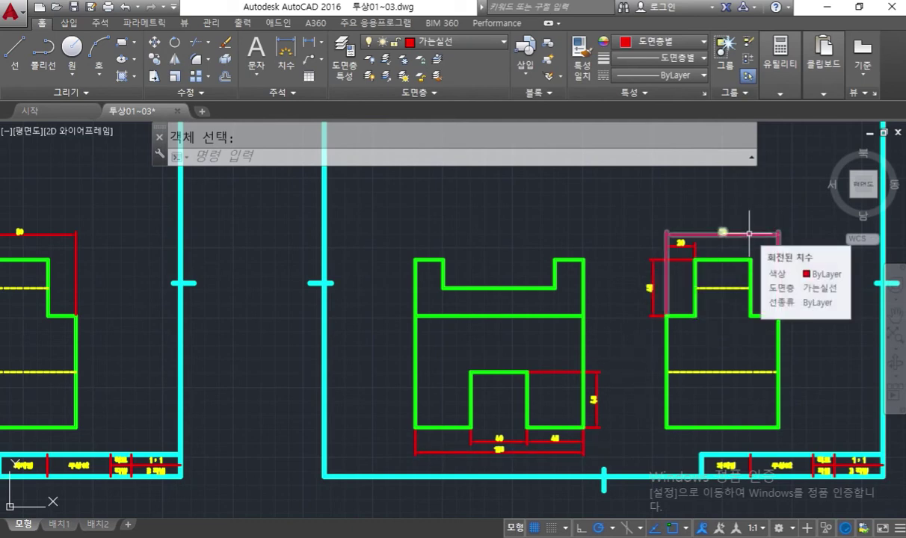
pyautogui.moveTo(207, 195); pyautogui.dragTo(631, 348, button='middle')
pyautogui.moveTo(356, 312)
pyautogui.mouseDown(button='middle')
pyautogui.moveTo(443, 258)
pyautogui.moveTo(357, 261)
pyautogui.mouseUp(button='middle')
pyautogui.hotkey('alt', 'Tab')
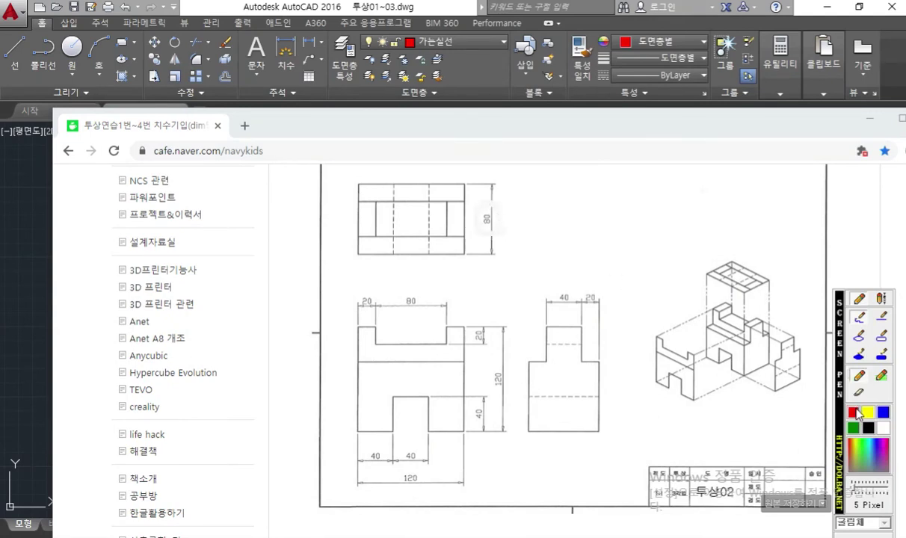
pyautogui.moveTo(503, 219)
pyautogui.mouseDown()
pyautogui.moveTo(477, 238)
pyautogui.moveTo(497, 241)
pyautogui.mouseUp()
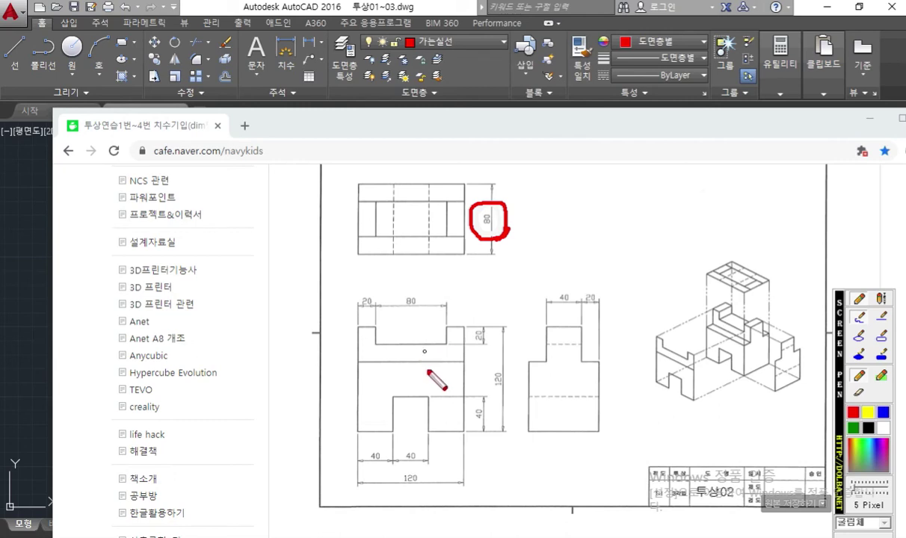
pyautogui.moveTo(418, 362)
pyautogui.mouseDown()
pyautogui.moveTo(428, 398)
pyautogui.moveTo(436, 388)
pyautogui.mouseUp()
pyautogui.moveTo(587, 383); pyautogui.dragTo(587, 388)
pyautogui.moveTo(533, 171); pyautogui.dragTo(335, 264)
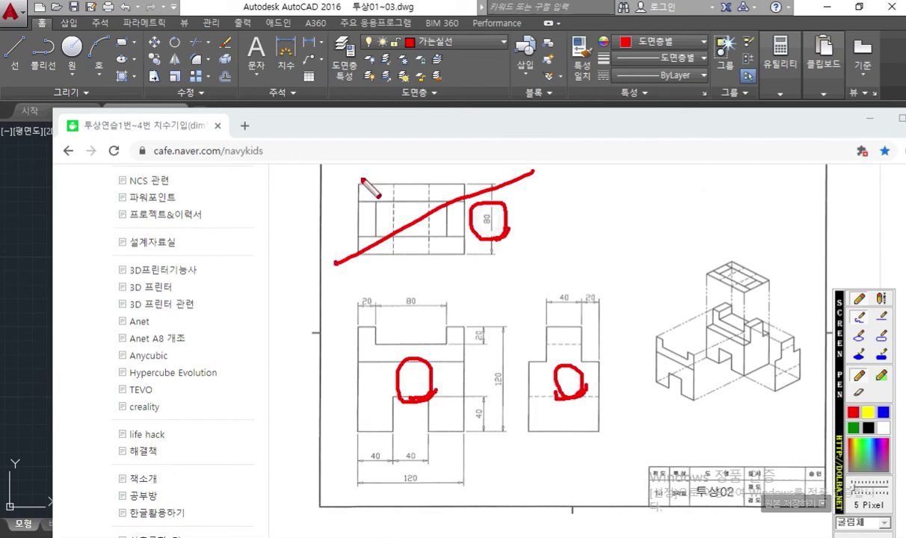
pyautogui.moveTo(361, 178); pyautogui.dragTo(479, 253)
pyautogui.press('Escape')
# Return to AutoCAD and examine the dimensions on the copied two-view sheet and on the finished 투상01 sheet.
pyautogui.click(44, 258)
pyautogui.moveTo(714, 312)
pyautogui.mouseDown(button='middle')
pyautogui.moveTo(150, 312)
pyautogui.moveTo(161, 277)
pyautogui.mouseUp(button='middle')
pyautogui.scroll(2, 386, 443)
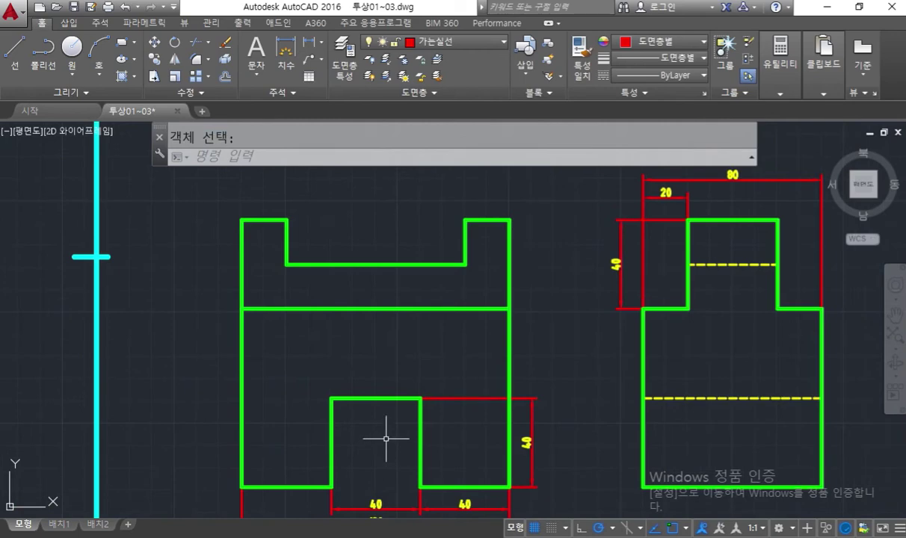
pyautogui.moveTo(419, 421); pyautogui.dragTo(342, 409, button='middle')
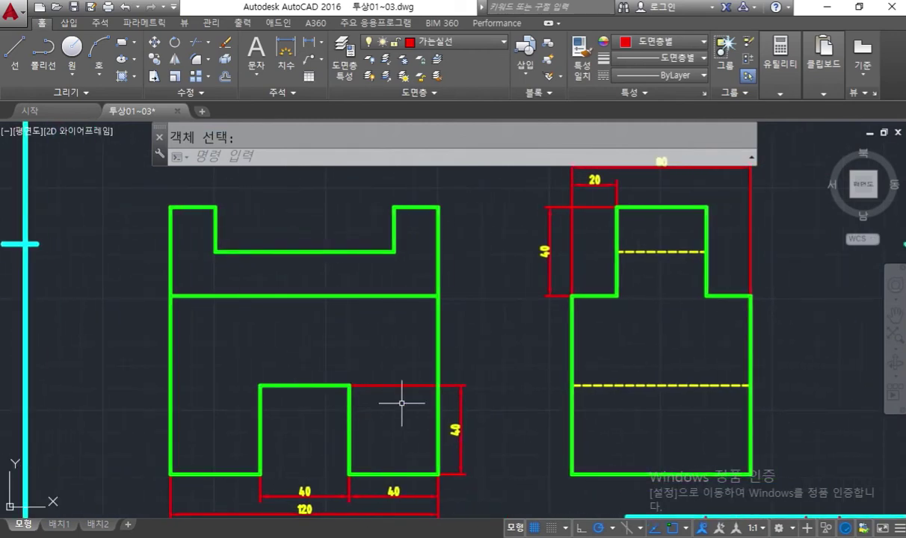
pyautogui.scroll(-2, 410, 350)
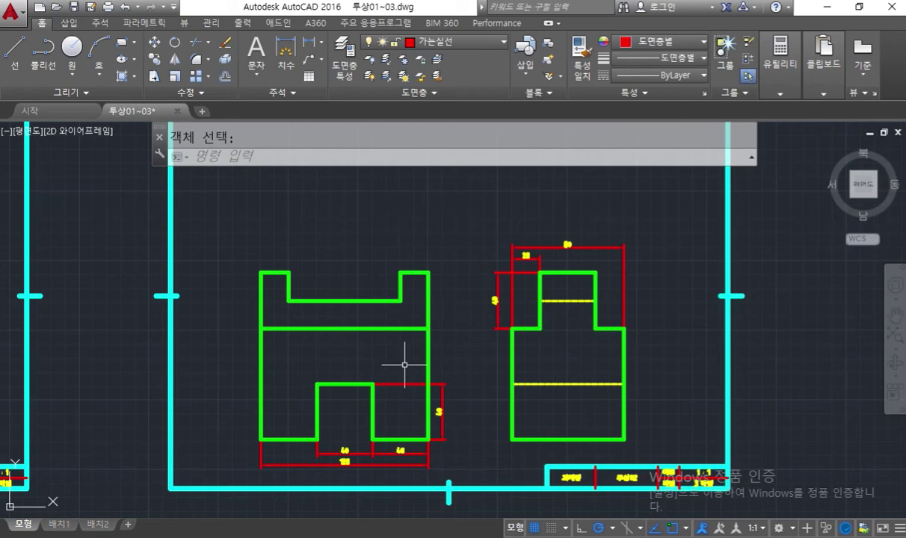
pyautogui.moveTo(404, 365); pyautogui.dragTo(414, 346, button='middle')
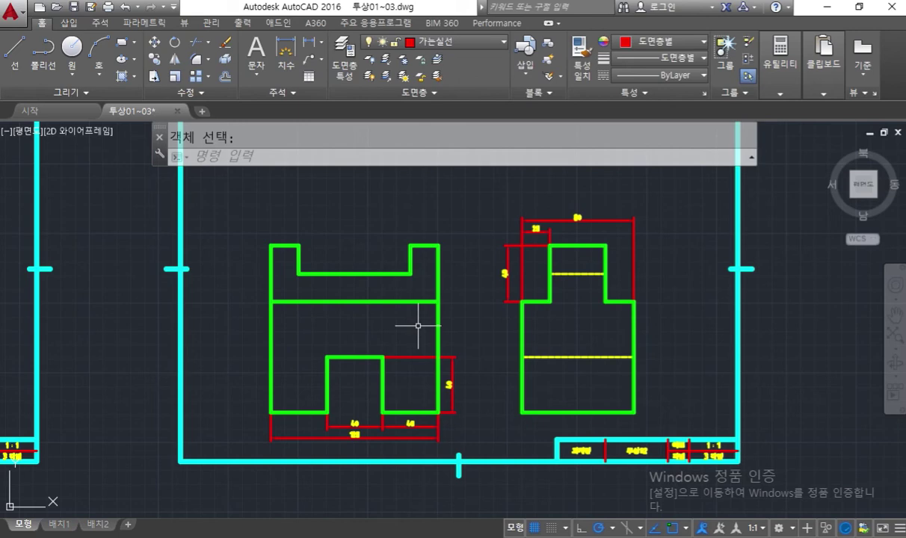
pyautogui.scroll(-3, 254, 247)
pyautogui.moveTo(263, 233); pyautogui.dragTo(318, 46, button='middle')
pyautogui.scroll(3, 302, 282)
pyautogui.moveTo(303, 282); pyautogui.dragTo(323, 272, button='middle')
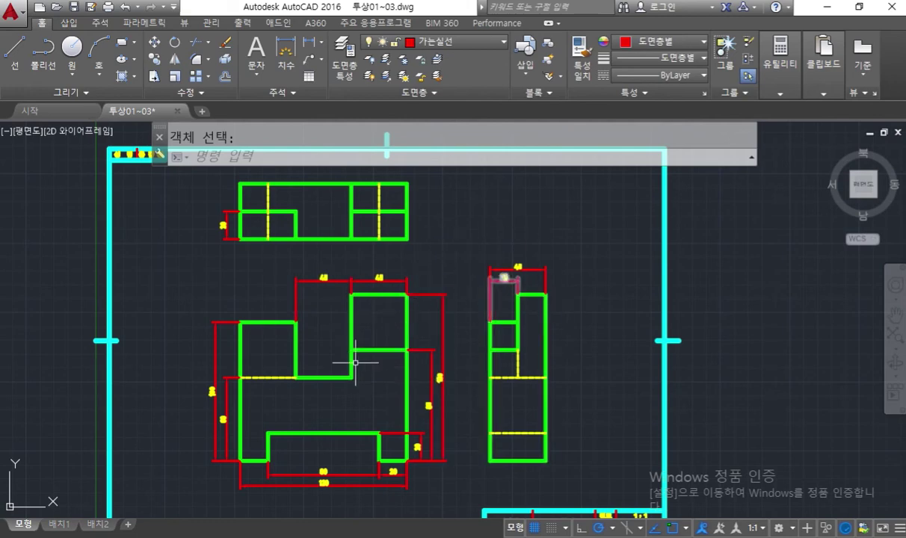
pyautogui.scroll(-4, 434, 280)
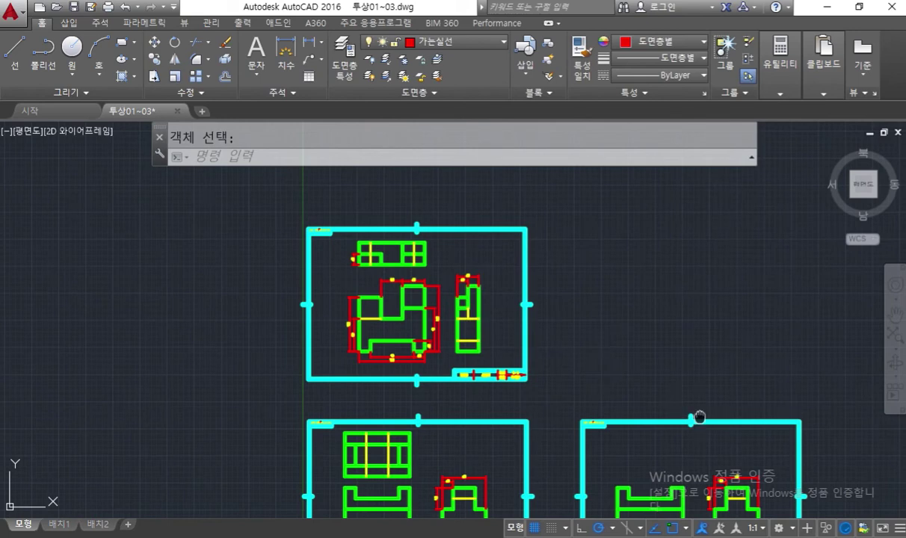
# Circle in red the space above the side view on both 투상02 sheets and clear the markings.
pyautogui.moveTo(700, 416); pyautogui.dragTo(582, 212, button='middle')
pyautogui.hotkey('ctrl', 'F1')
pyautogui.moveTo(553, 257)
pyautogui.mouseDown()
pyautogui.moveTo(550, 250)
pyautogui.moveTo(570, 268)
pyautogui.mouseUp()
pyautogui.moveTo(311, 249); pyautogui.dragTo(331, 258)
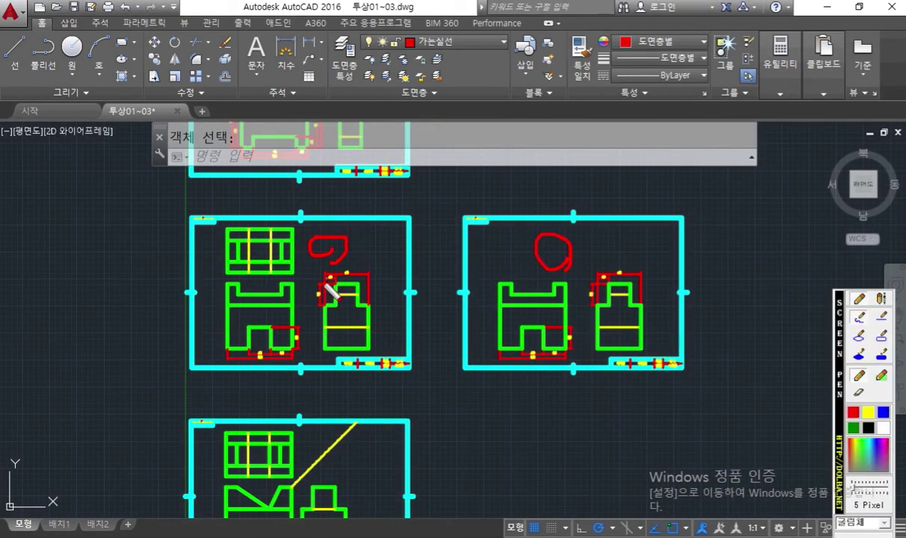
pyautogui.hotkey('ctrl', 'F1')
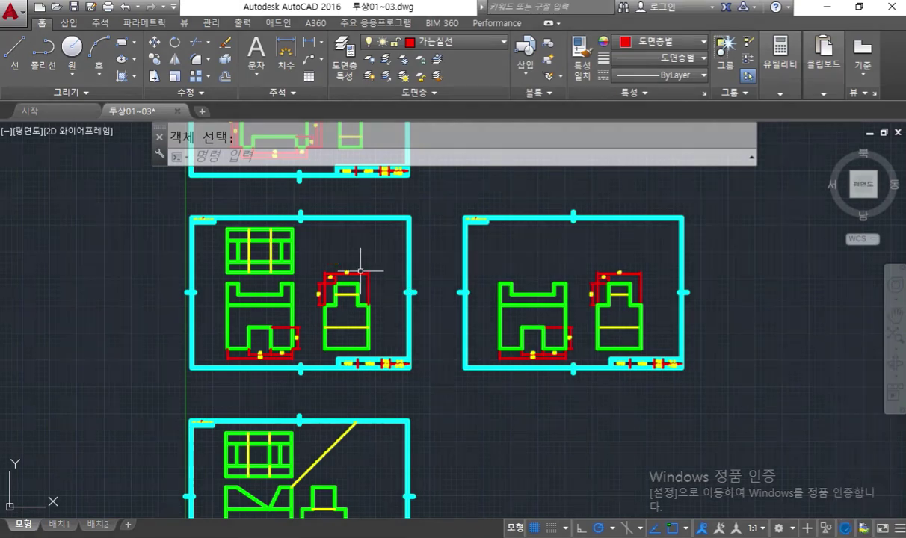
# Delete the side view's overall 80 width dimension on the original three-view 투상02 sheet.
pyautogui.click(360, 272)
pyautogui.press('Delete')
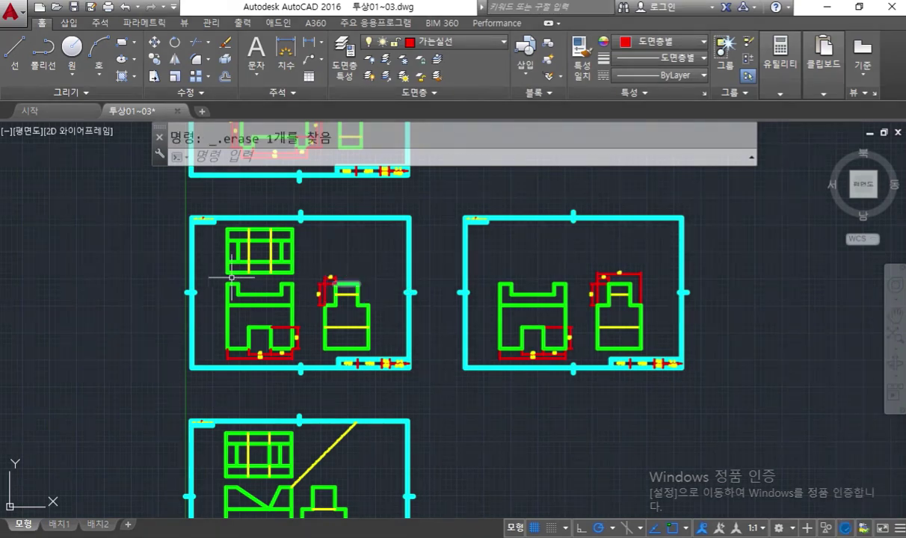
# Add a vertical linear dimension between the top view's upper and lower right corners, placing its dimension line just right of the view.
pyautogui.scroll(-2, 386, 255)
pyautogui.scroll(4, 386, 255)
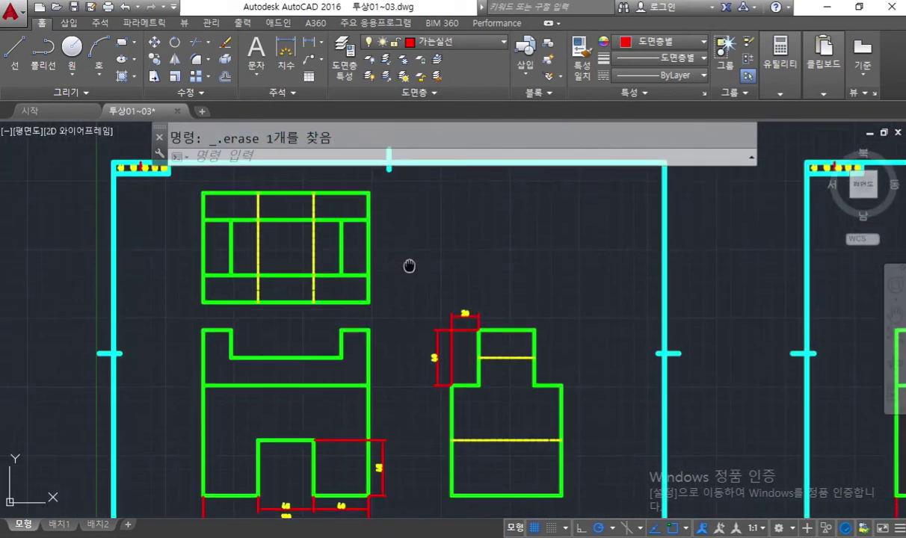
pyautogui.press('Up')
pyautogui.press('Up')
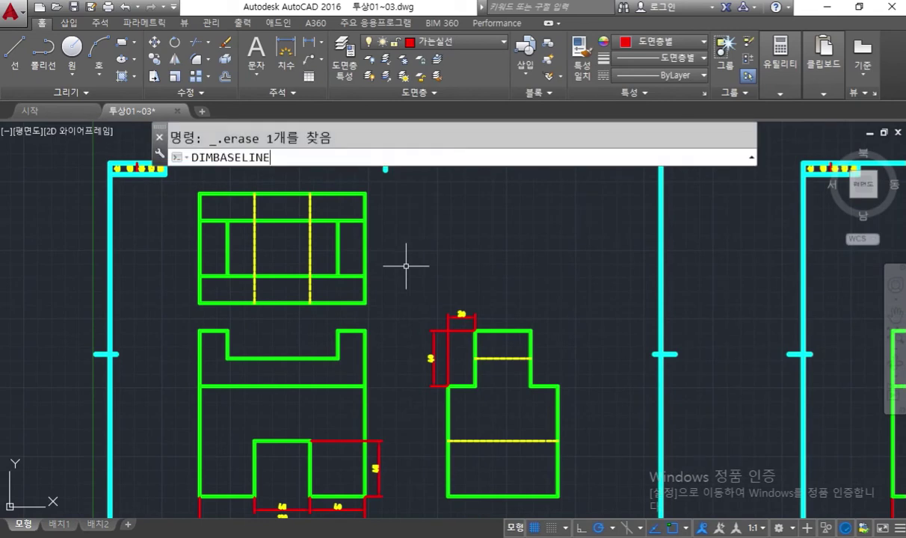
pyautogui.press('Up')
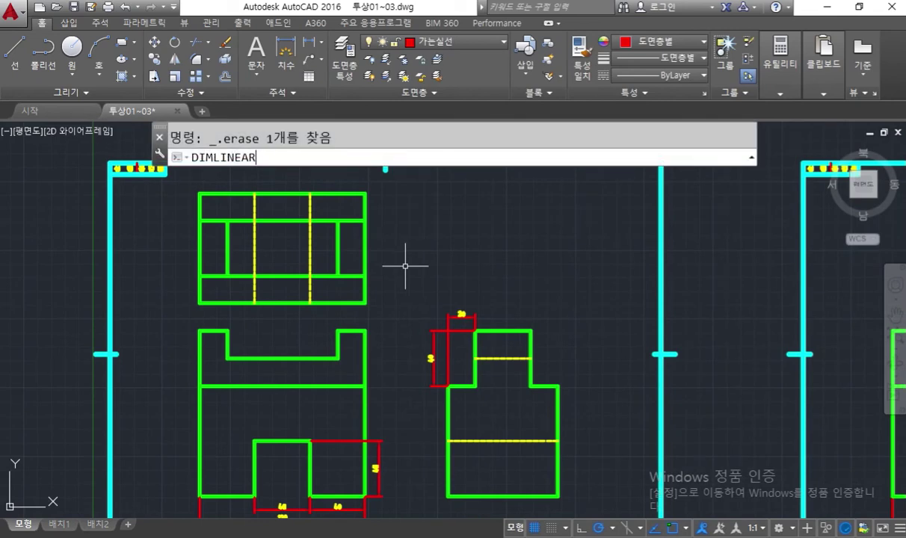
pyautogui.press('Return')
pyautogui.click(366, 193)
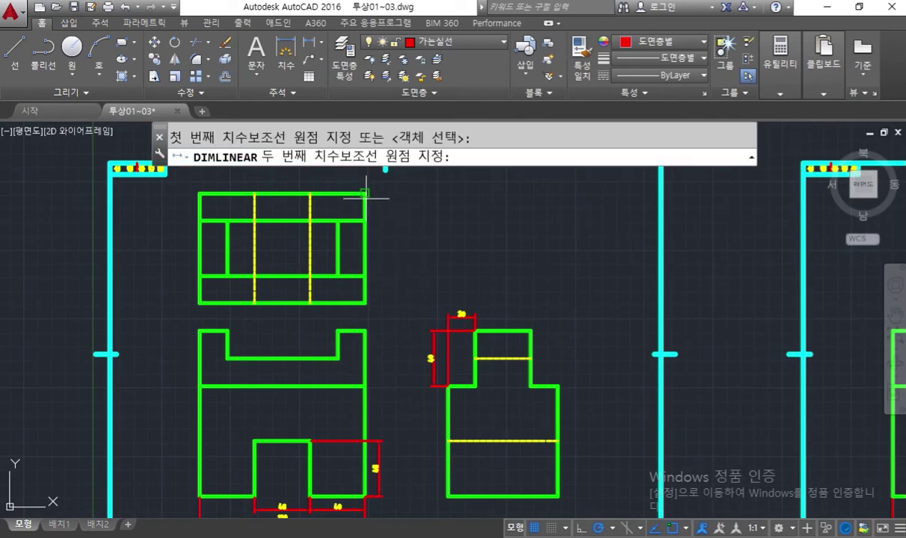
pyautogui.click(366, 304)
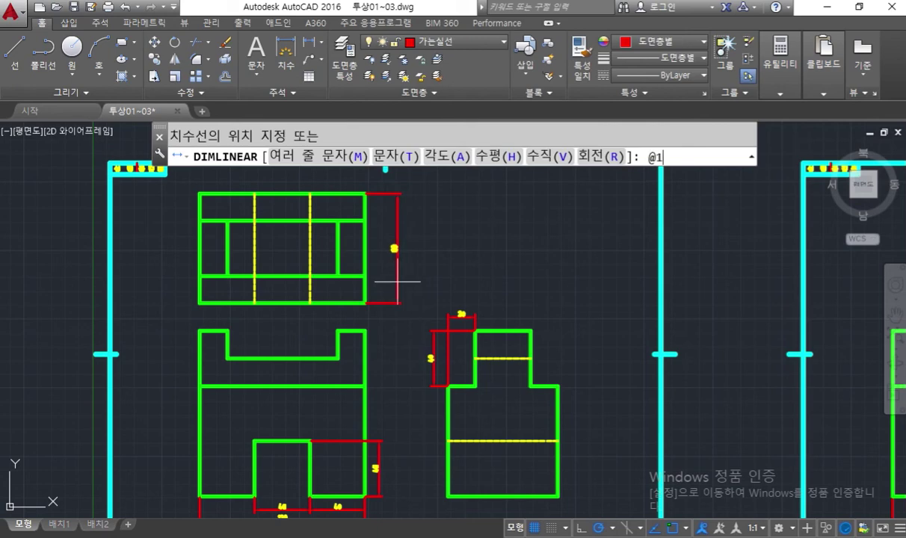
pyautogui.press('Return')
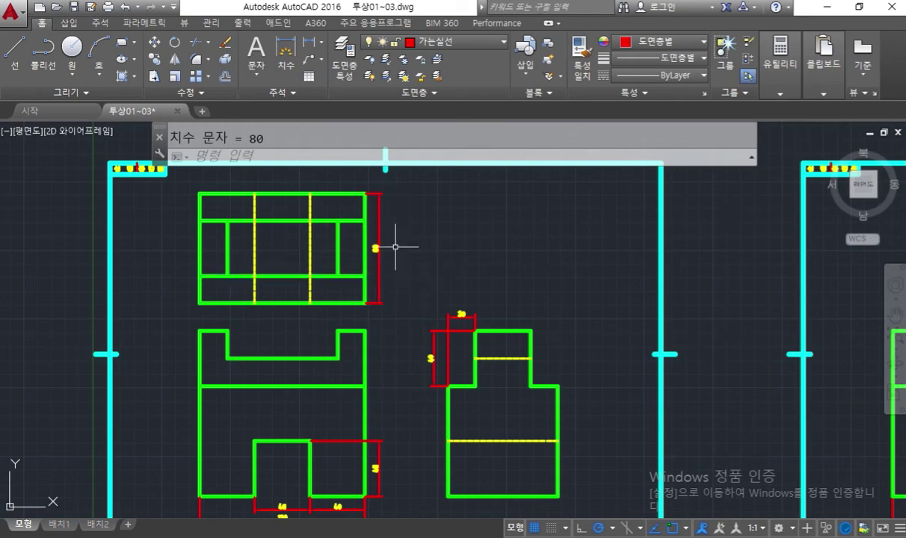
# Compare the dimension placement on the three-view 투상02 sheet with that on the two-view copy.
pyautogui.moveTo(680, 318)
pyautogui.mouseDown(button='middle')
pyautogui.moveTo(148, 266)
pyautogui.moveTo(35, 279)
pyautogui.mouseUp(button='middle')
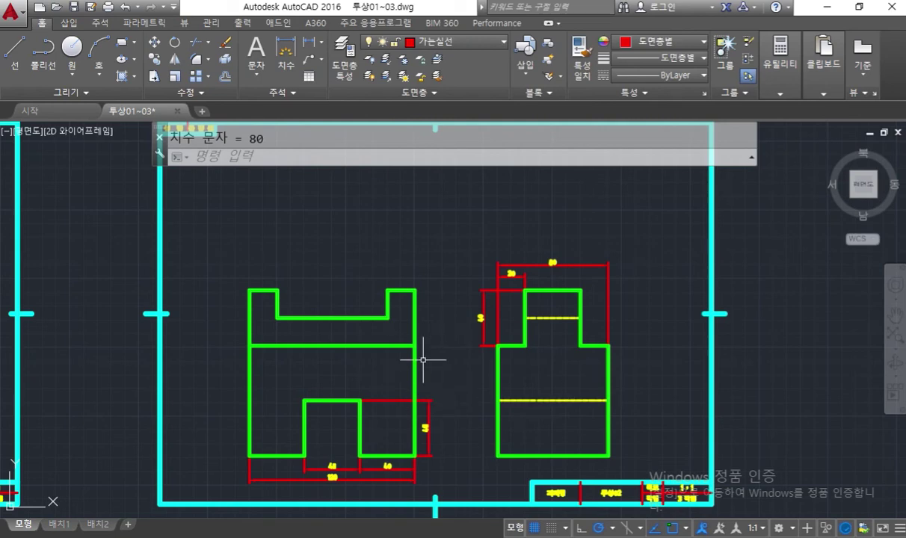
pyautogui.moveTo(557, 326)
pyautogui.mouseDown(button='middle')
pyautogui.moveTo(319, 333)
pyautogui.moveTo(386, 333)
pyautogui.moveTo(463, 352)
pyautogui.mouseUp(button='middle')
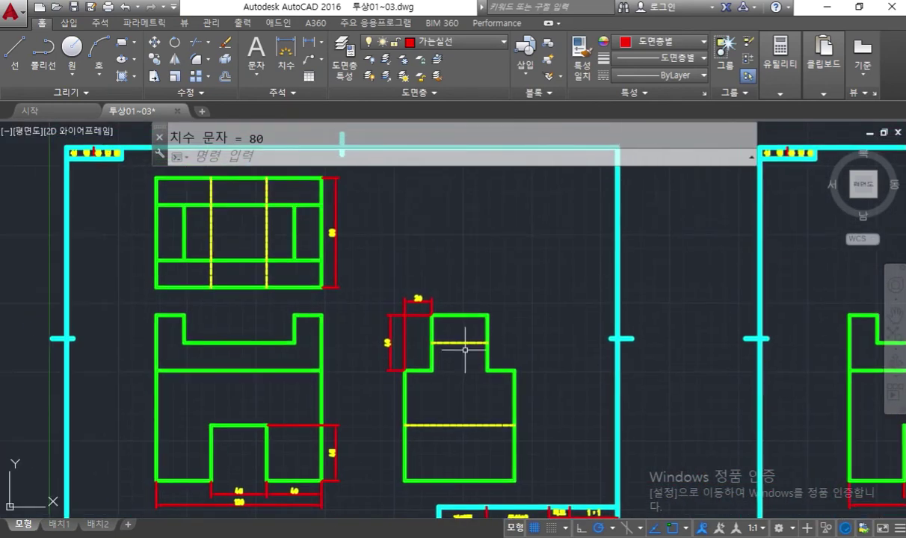
pyautogui.scroll(-2, 465, 348)
pyautogui.moveTo(532, 348); pyautogui.dragTo(376, 324, button='middle')
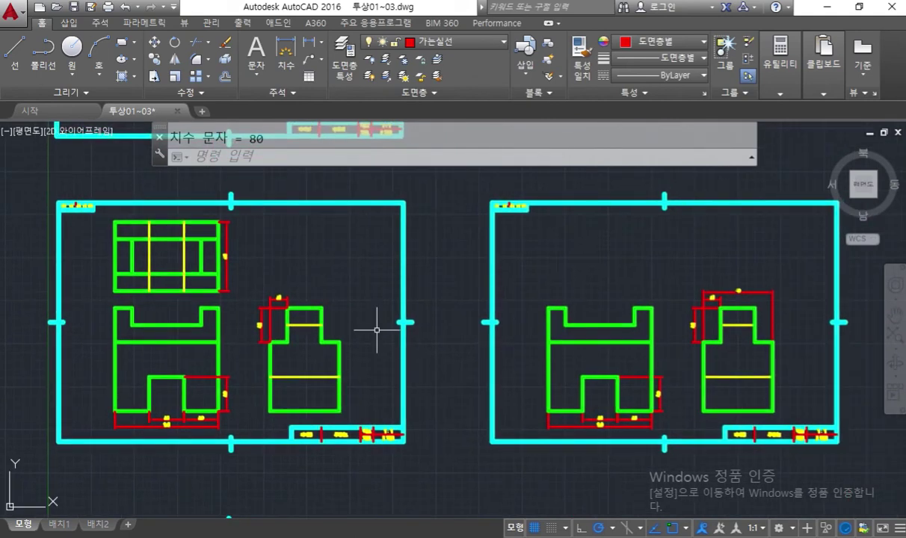
pyautogui.moveTo(209, 293)
pyautogui.mouseDown(button='middle')
pyautogui.moveTo(317, 299)
pyautogui.moveTo(346, 316)
pyautogui.mouseUp(button='middle')
pyautogui.scroll(2, 293, 313)
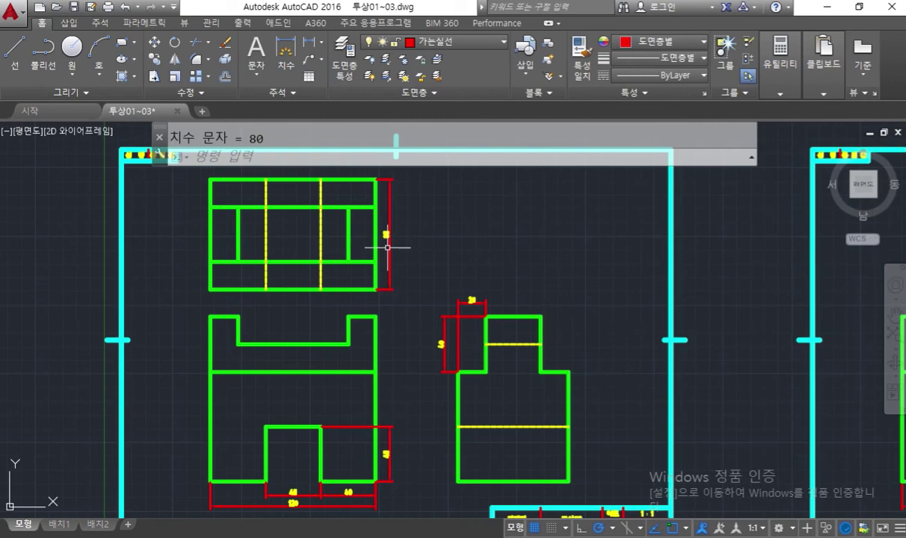
pyautogui.moveTo(619, 298); pyautogui.dragTo(208, 293, button='middle')
pyautogui.moveTo(520, 323); pyautogui.dragTo(427, 319, button='middle')
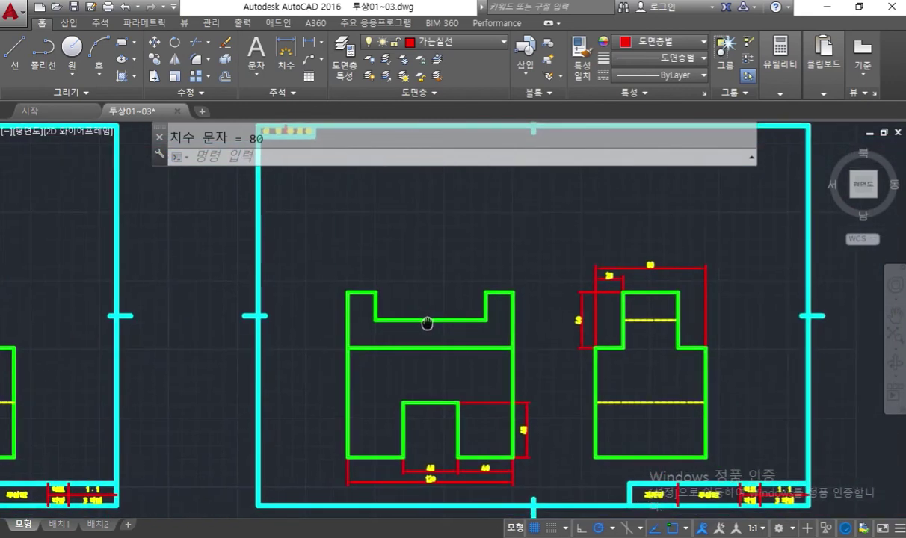
pyautogui.moveTo(463, 368); pyautogui.dragTo(438, 293, button='middle')
pyautogui.scroll(2, 464, 289)
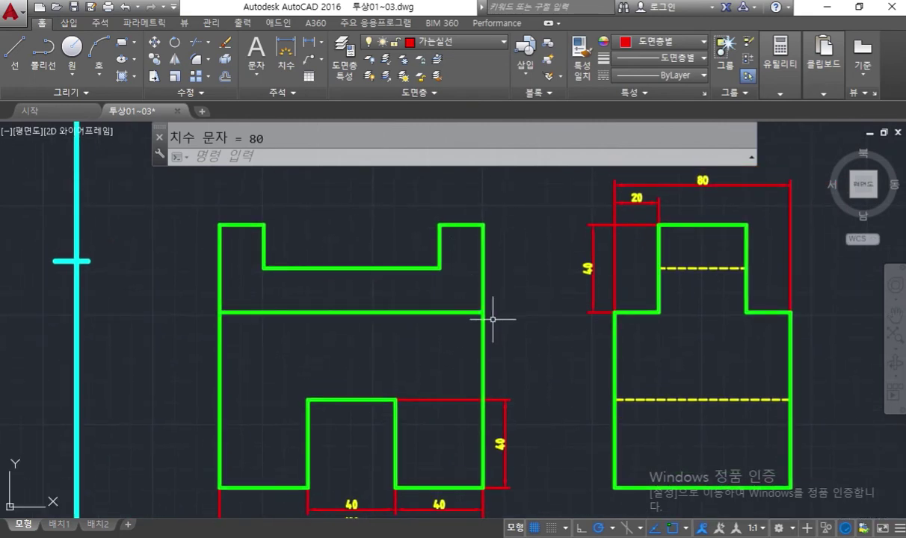
# Sketch in red the missing horizontal and vertical dimensions around the front view's upper notch and overall height, and clear the markings.
pyautogui.moveTo(354, 253); pyautogui.dragTo(353, 266, button='middle')
pyautogui.press('F9')
pyautogui.moveTo(480, 238); pyautogui.dragTo(480, 201)
pyautogui.moveTo(437, 232)
pyautogui.mouseDown()
pyautogui.moveTo(437, 198)
pyautogui.moveTo(468, 210)
pyautogui.mouseUp()
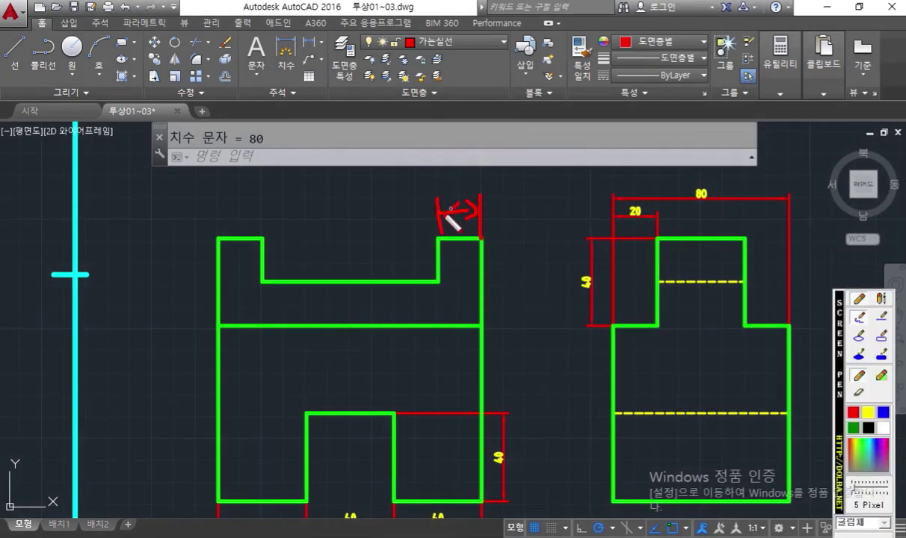
pyautogui.moveTo(349, 262); pyautogui.dragTo(344, 271)
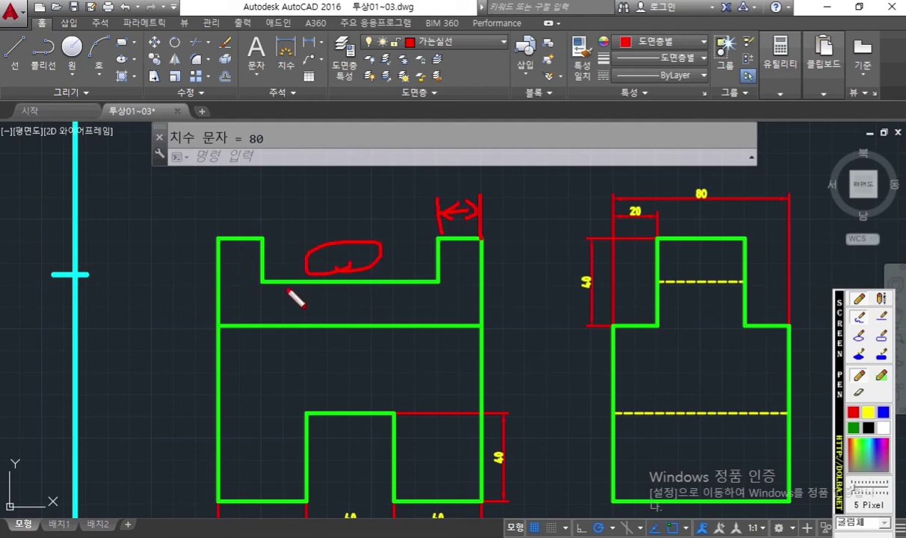
pyautogui.moveTo(261, 237); pyautogui.dragTo(267, 167)
pyautogui.moveTo(282, 205)
pyautogui.mouseDown()
pyautogui.moveTo(424, 202)
pyautogui.moveTo(421, 215)
pyautogui.mouseUp()
pyautogui.moveTo(288, 197); pyautogui.dragTo(297, 225)
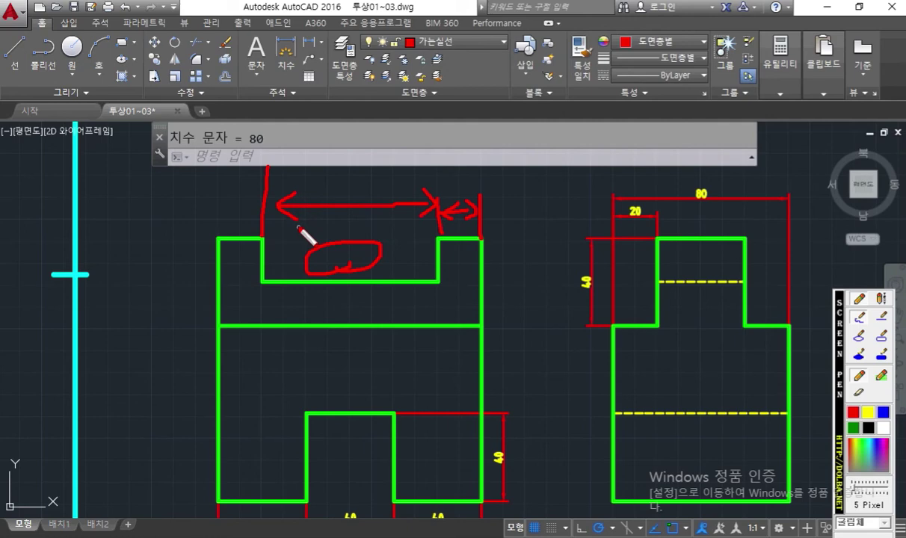
pyautogui.moveTo(456, 284); pyautogui.dragTo(525, 279)
pyautogui.moveTo(474, 240)
pyautogui.mouseDown()
pyautogui.moveTo(540, 240)
pyautogui.moveTo(511, 275)
pyautogui.moveTo(514, 251)
pyautogui.moveTo(524, 263)
pyautogui.moveTo(532, 249)
pyautogui.mouseUp()
pyautogui.moveTo(566, 495)
pyautogui.mouseDown()
pyautogui.moveTo(542, 243)
pyautogui.moveTo(528, 268)
pyautogui.moveTo(557, 276)
pyautogui.mouseUp()
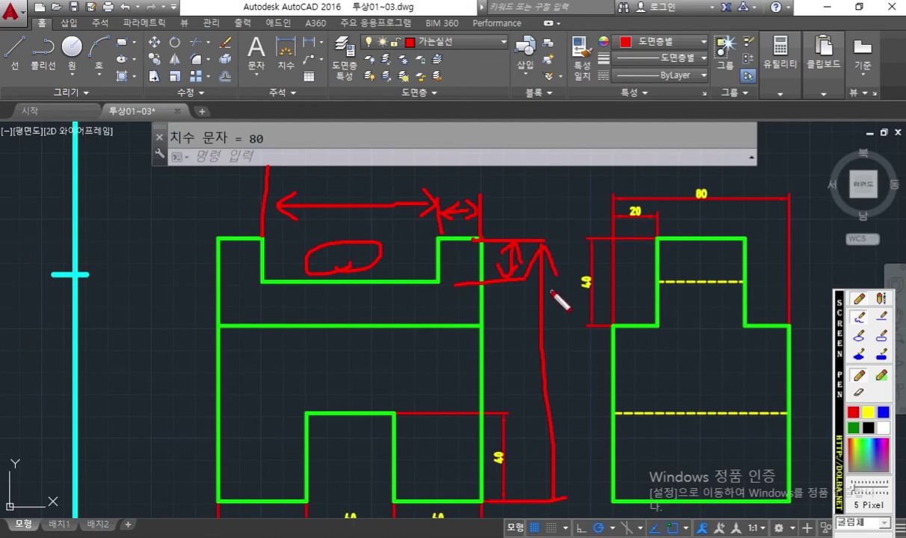
pyautogui.press('Escape')
# Add a horizontal linear dimension across the top of the front view's right prong, aligning its dimension line with the side view's 20 dimension.
pyautogui.moveTo(545, 290); pyautogui.dragTo(522, 277, button='middle')
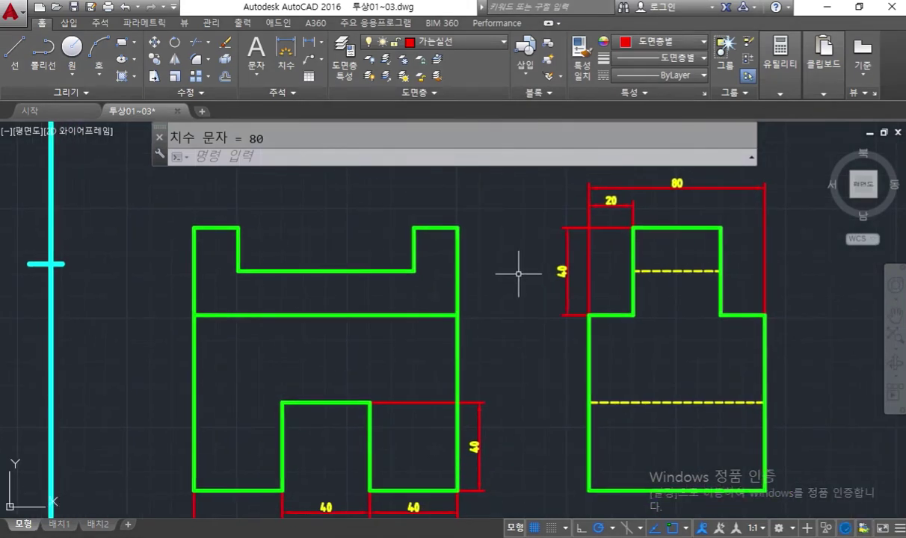
pyautogui.write('DIMLINEAR')
pyautogui.press('Return')
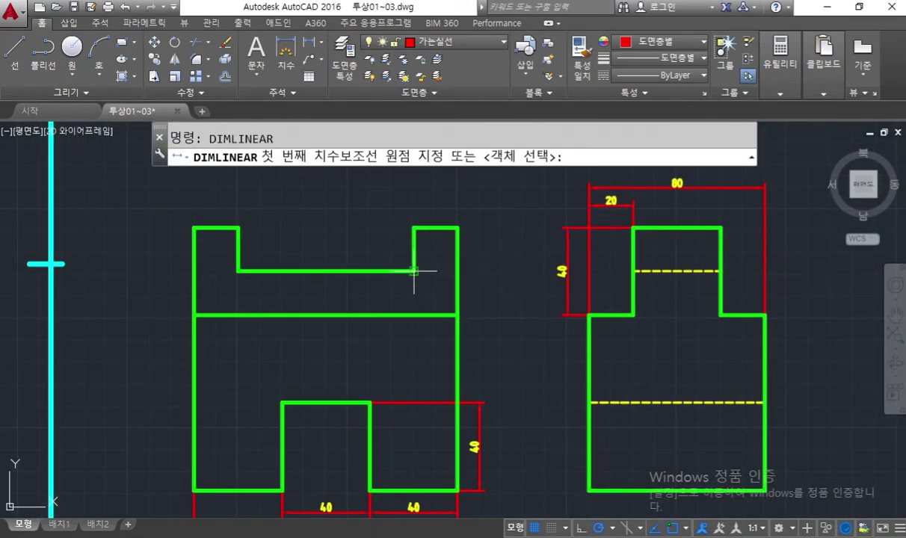
pyautogui.click(458, 226)
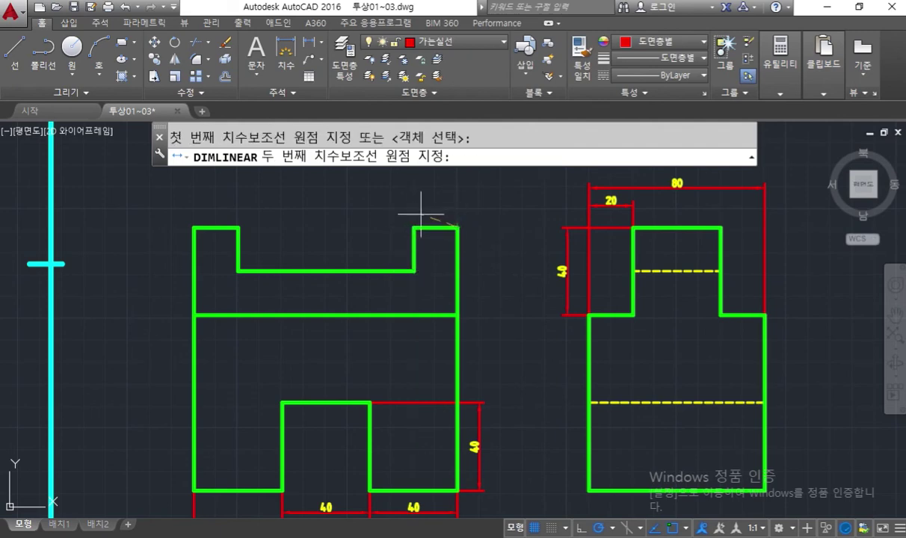
pyautogui.click(413, 227)
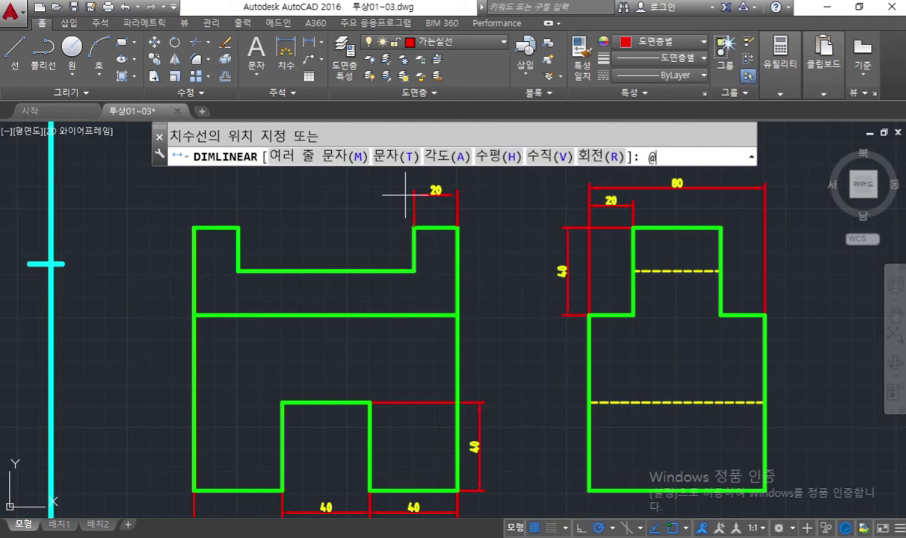
pyautogui.write('@0')
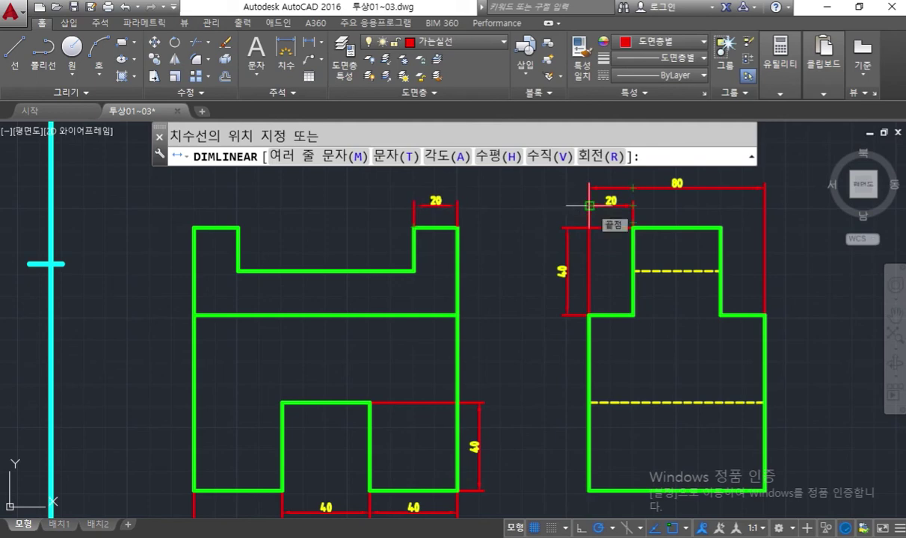
pyautogui.click(590, 205)
# Mark in red the shared line through the front and side views' 20 width dimensions and clear the marking.
pyautogui.press('F12')
pyautogui.moveTo(382, 207); pyautogui.dragTo(656, 207)
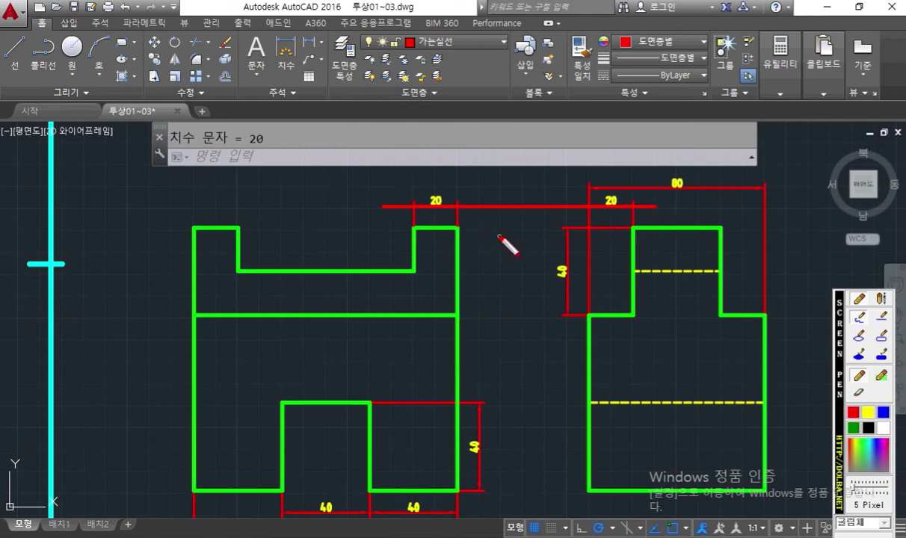
pyautogui.press('F12')
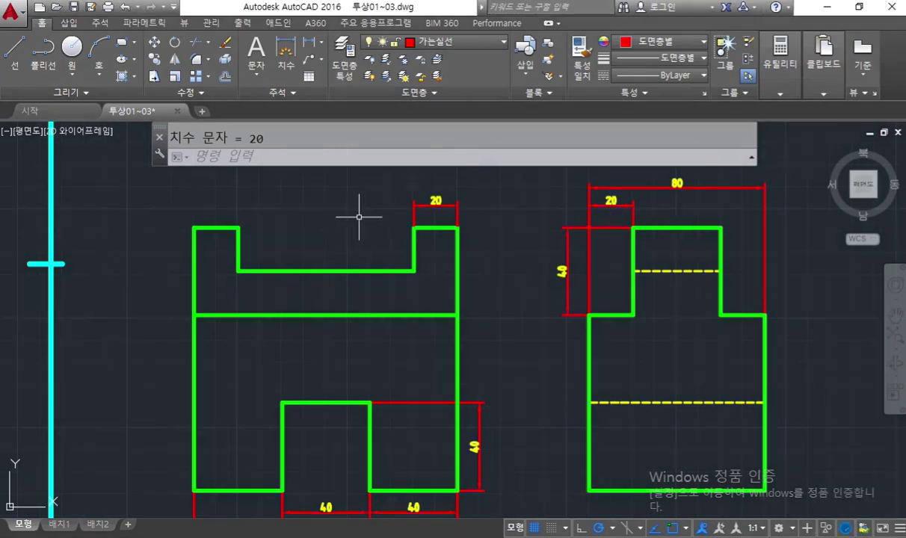
# Continue the right prong's width dimension across the upper notch to the left prong's inner top corner.
pyautogui.moveTo(413, 208)
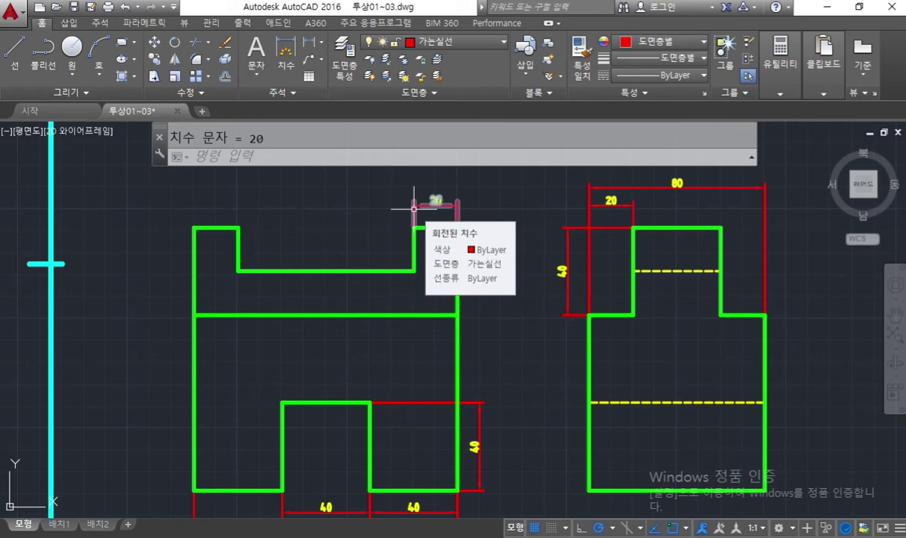
pyautogui.write('DIMC')
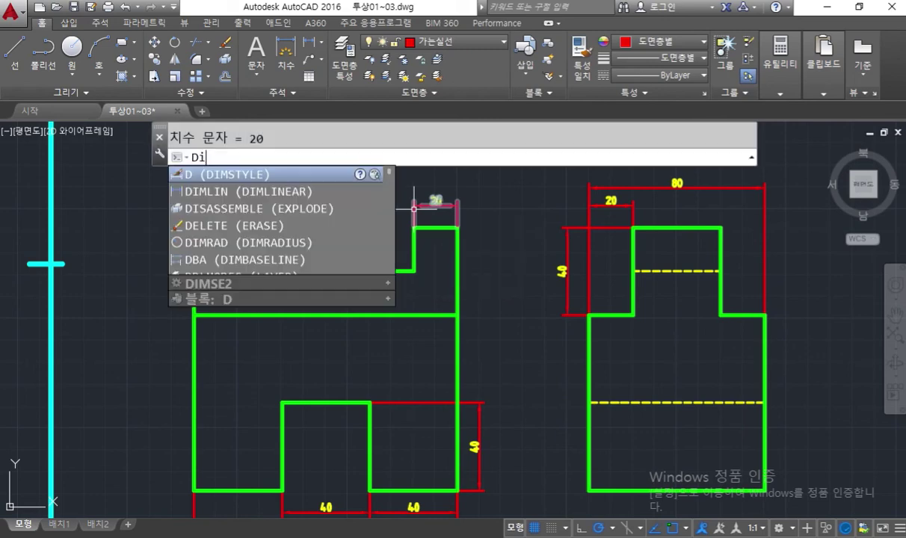
pyautogui.write('ONT')
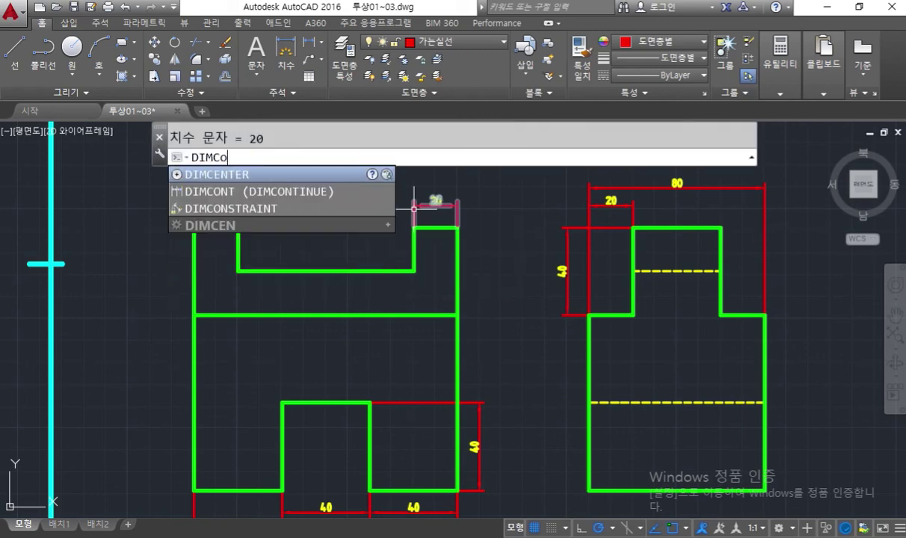
pyautogui.press('Return')
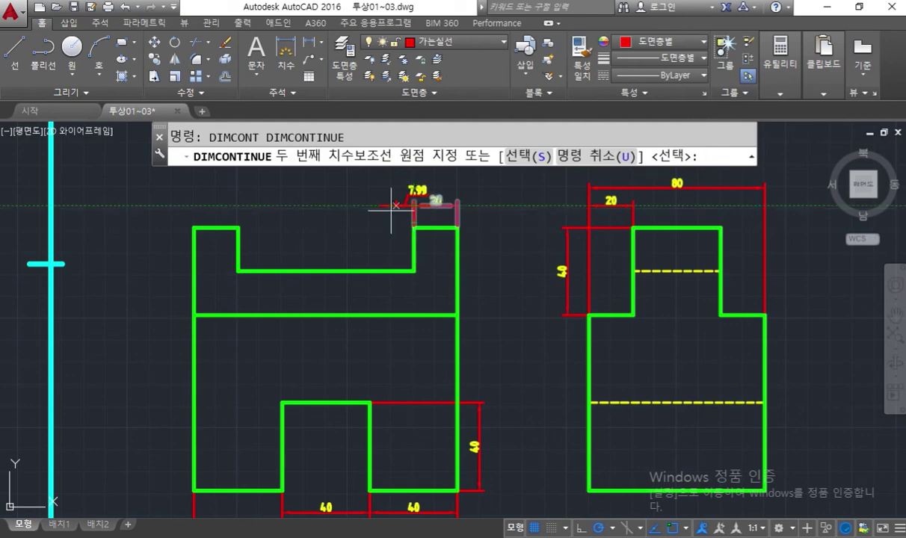
pyautogui.click(237, 227)
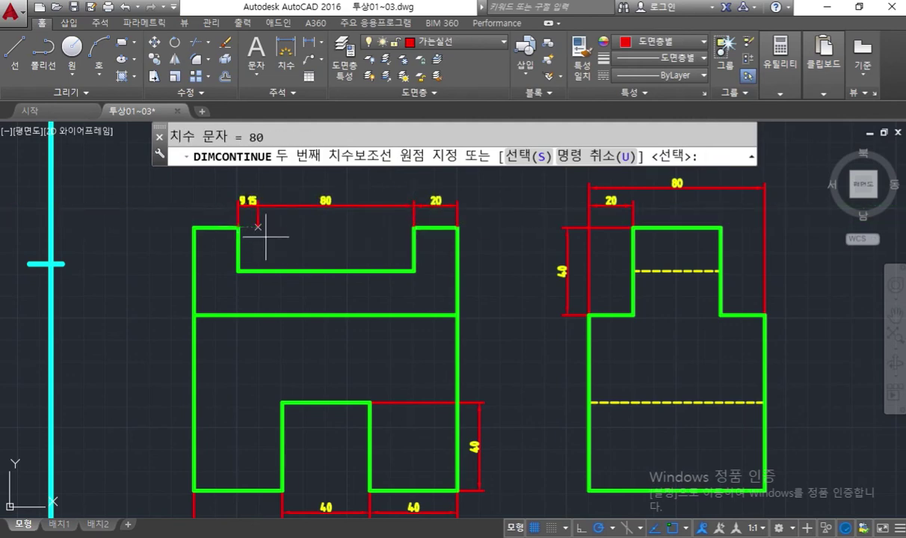
pyautogui.press('Return')
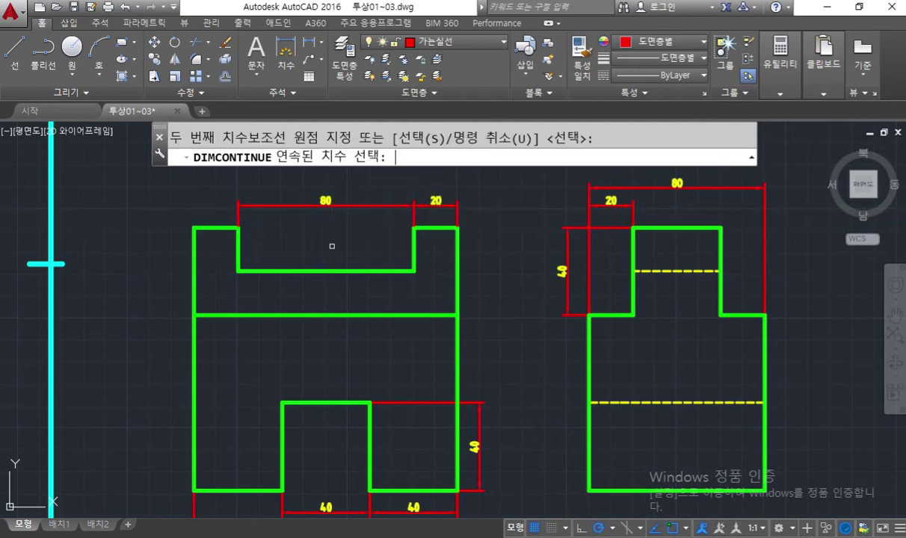
pyautogui.press('Return')
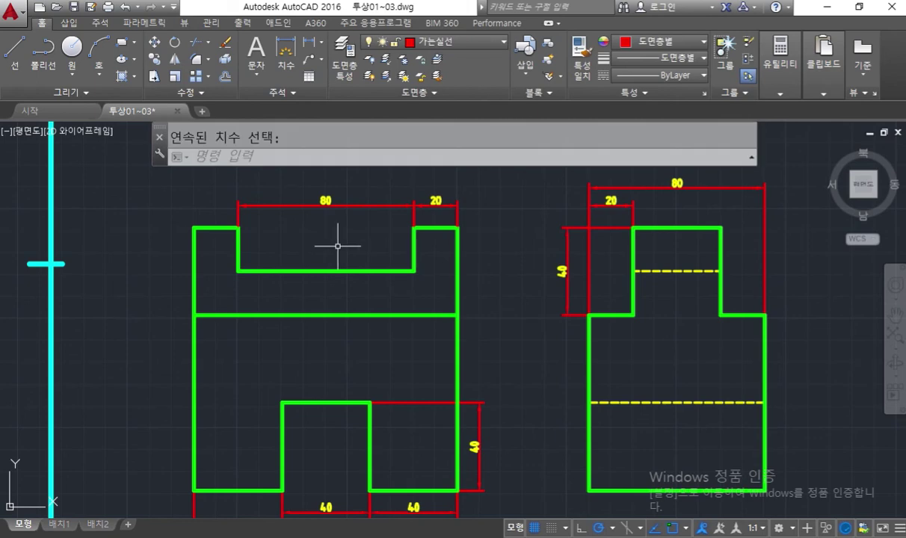
# Add a vertical linear dimension from the notch's lower right corner to the right prong's inner top corner, placed right of the view.
pyautogui.write('DI')
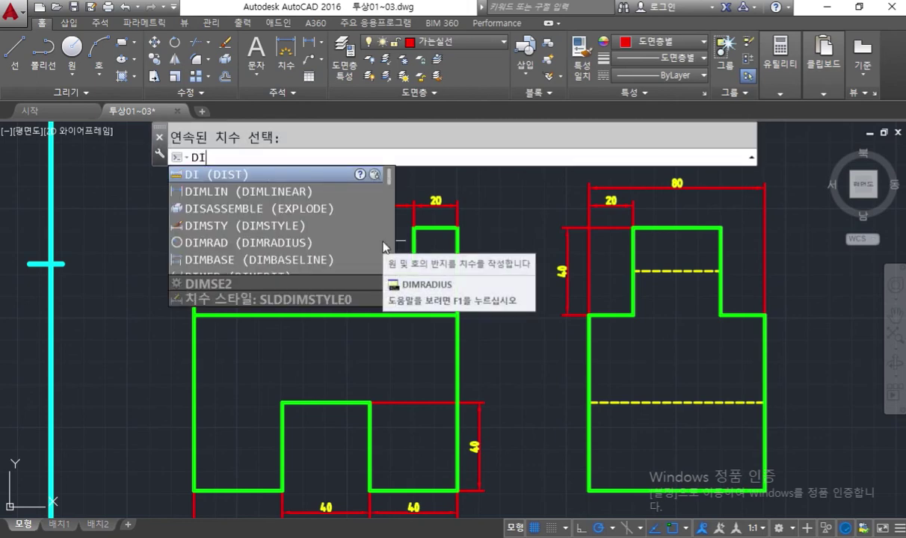
pyautogui.write('MLIN')
pyautogui.press('Return')
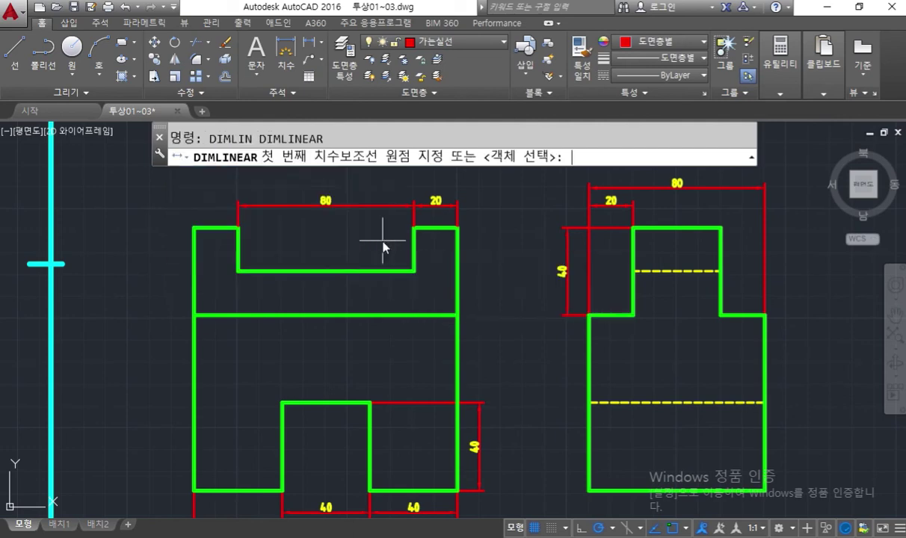
pyautogui.click(414, 271)
pyautogui.scroll(3, 410, 270)
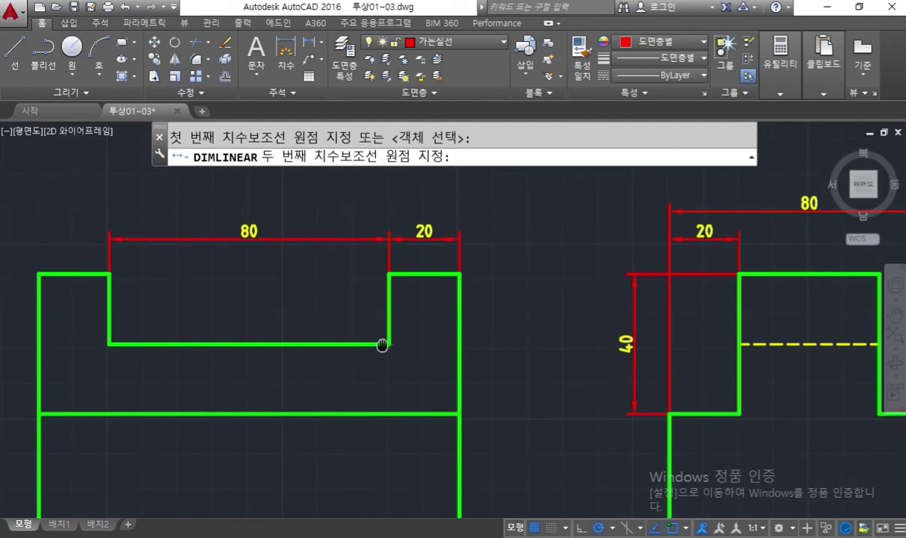
pyautogui.click(386, 272)
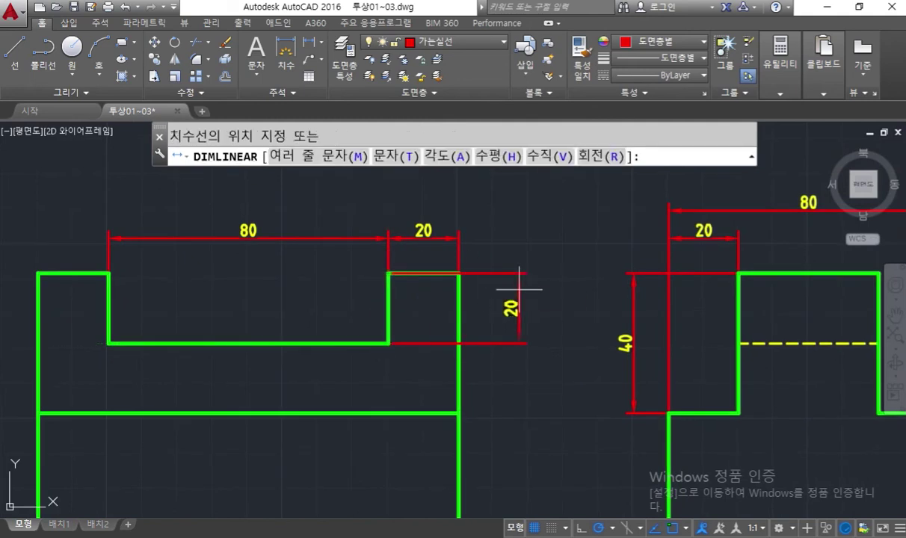
pyautogui.click(519, 288)
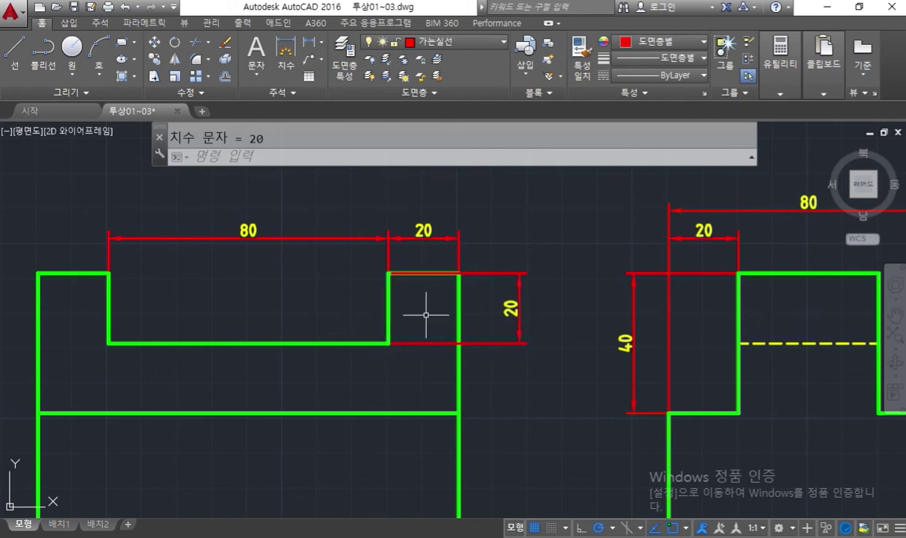
# Circle in red where the notch depth's extension line overlaps the right prong's top edge and clear the marking.
pyautogui.press('F12')
pyautogui.moveTo(432, 283)
pyautogui.mouseDown()
pyautogui.moveTo(416, 283)
pyautogui.moveTo(429, 268)
pyautogui.moveTo(420, 284)
pyautogui.mouseUp()
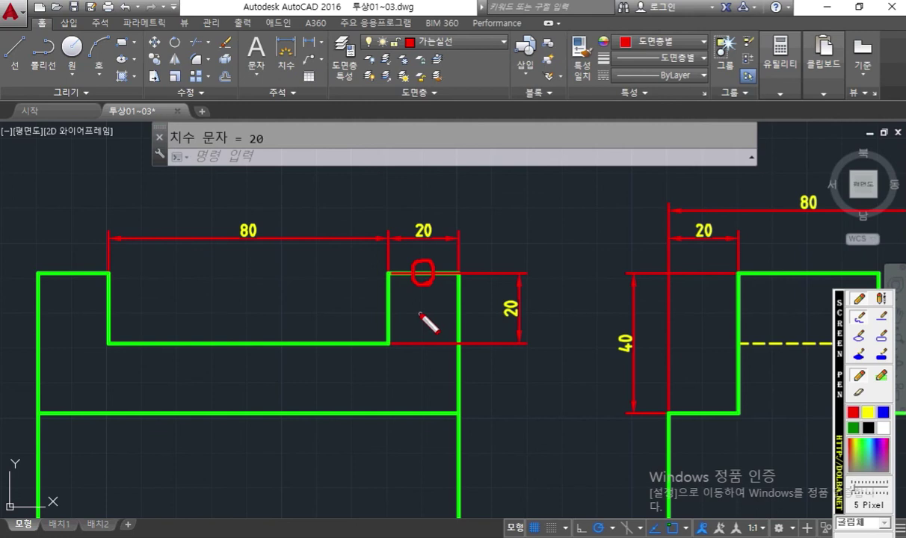
pyautogui.press('F12')
# Delete the vertical notch depth dimension beside the front view's right prong.
pyautogui.write('e')
pyautogui.press('Return')
pyautogui.click(539, 365)
pyautogui.click(508, 319)
pyautogui.press('Return')
# Sketch in red the notch depth dimension with its origin points numbered 1 and 2, cross out the outer edge point, and clear the markings.
pyautogui.press('F12')
pyautogui.moveTo(403, 341); pyautogui.dragTo(402, 365)
pyautogui.moveTo(468, 264); pyautogui.dragTo(476, 275)
pyautogui.moveTo(413, 348); pyautogui.dragTo(542, 331)
pyautogui.moveTo(475, 277)
pyautogui.mouseDown()
pyautogui.moveTo(536, 280)
pyautogui.moveTo(517, 360)
pyautogui.moveTo(526, 351)
pyautogui.mouseUp()
pyautogui.moveTo(509, 264); pyautogui.dragTo(528, 269)
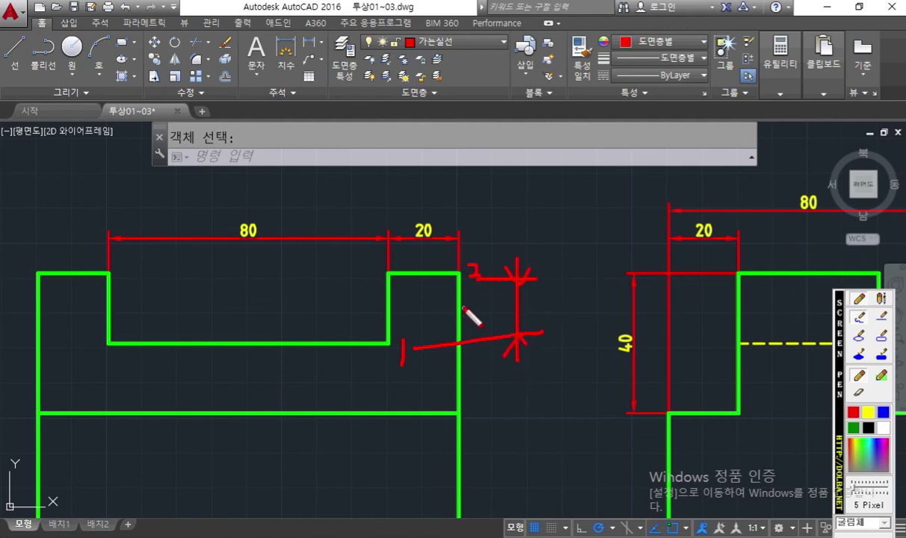
pyautogui.moveTo(474, 329)
pyautogui.mouseDown()
pyautogui.moveTo(451, 360)
pyautogui.moveTo(468, 356)
pyautogui.moveTo(443, 347)
pyautogui.moveTo(468, 361)
pyautogui.mouseUp()
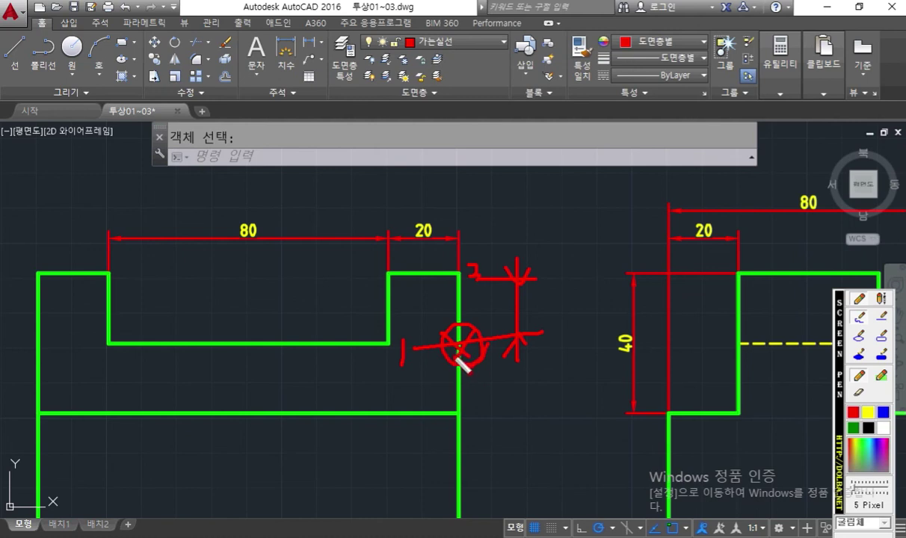
pyautogui.moveTo(389, 272); pyautogui.dragTo(502, 277)
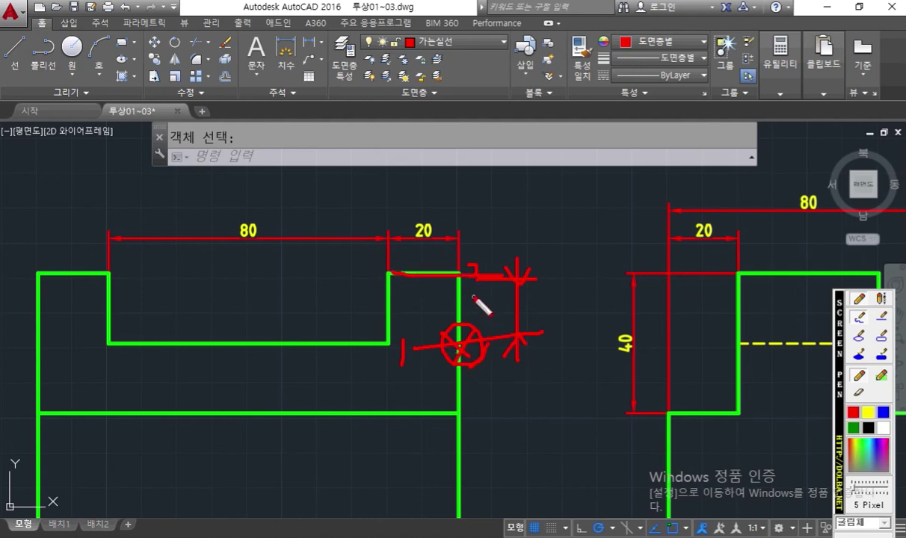
pyautogui.press('Escape')
# Add a vertical linear dimension from the notch's lower right corner to the front view's outer upper right corner, placed just right of the view.
pyautogui.moveTo(486, 307); pyautogui.dragTo(444, 278, button='middle')
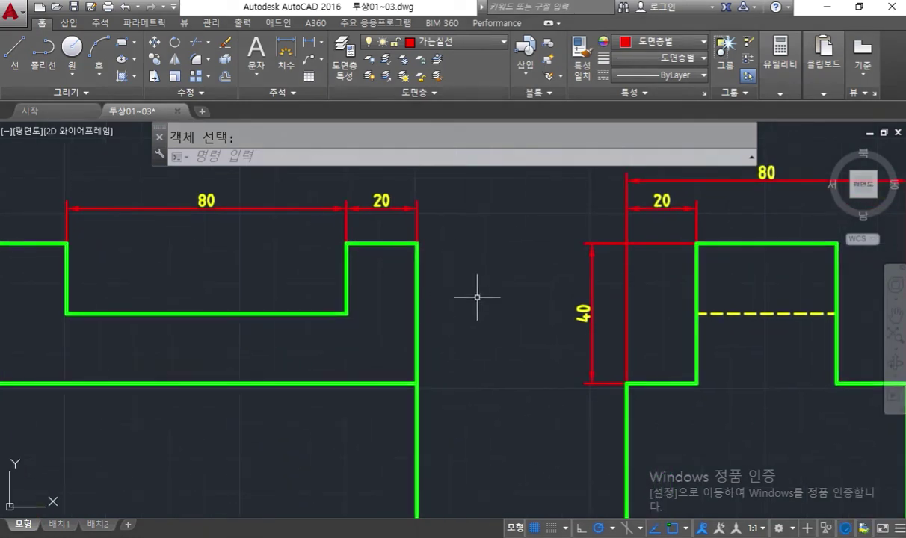
pyautogui.press('Up')
pyautogui.press('Up')
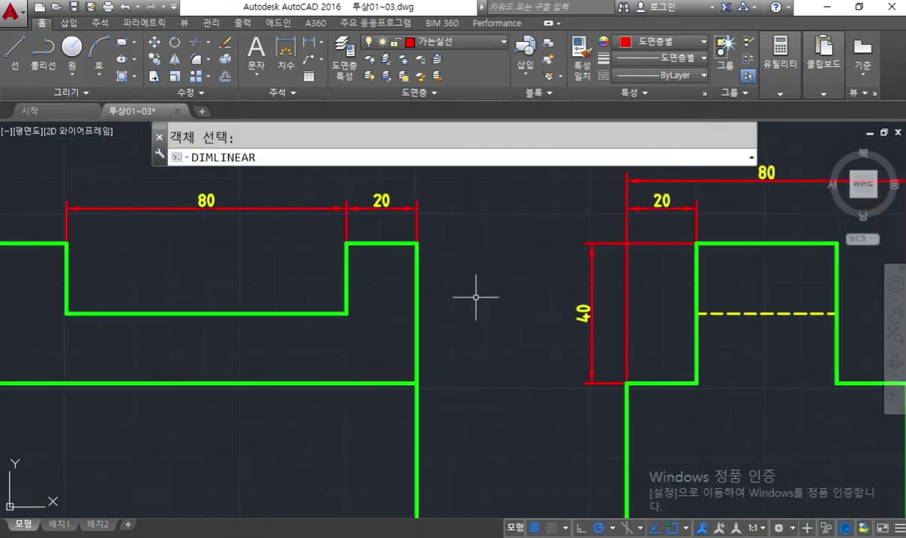
pyautogui.press('Return')
pyautogui.click(346, 313)
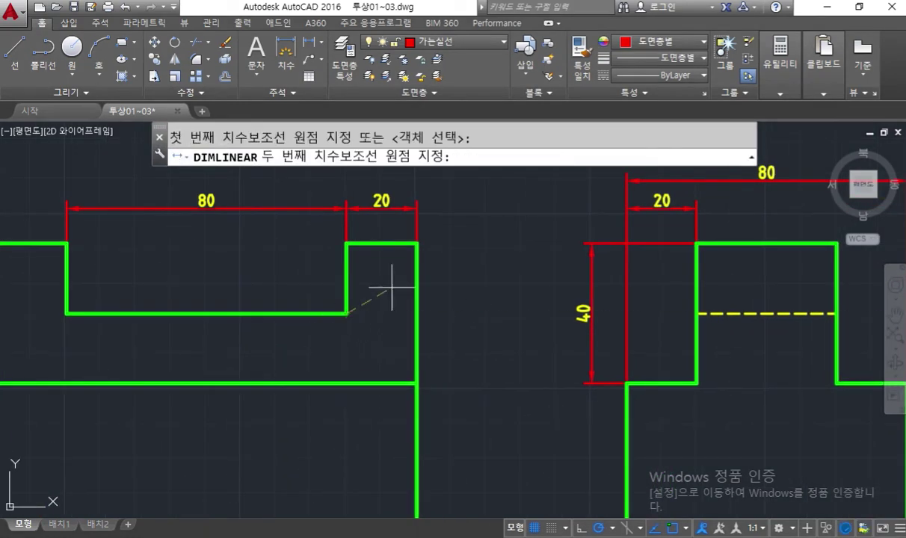
pyautogui.click(415, 244)
pyautogui.click(459, 274)
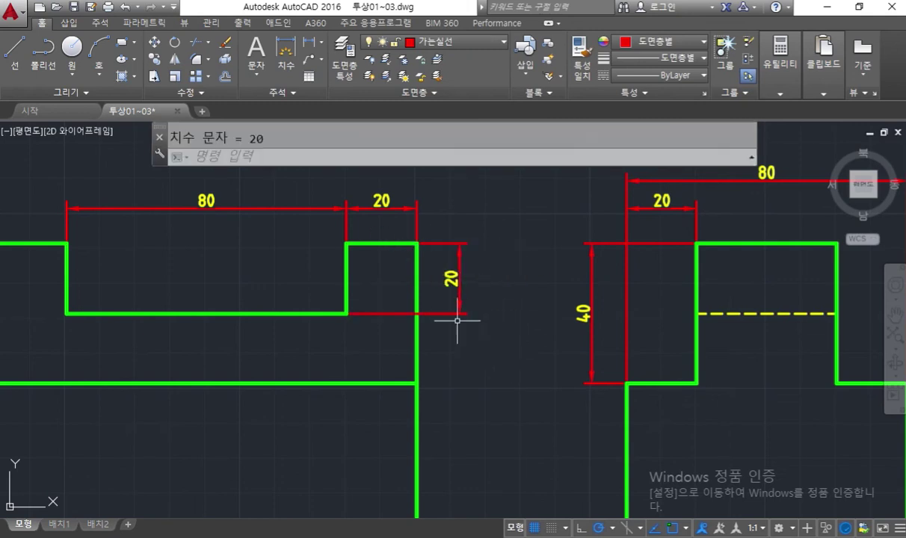
# Circle in red the right prong's two top corners, draw a line through them, and clear the markings.
pyautogui.moveTo(342, 239); pyautogui.dragTo(344, 241)
pyautogui.moveTo(409, 238); pyautogui.dragTo(419, 248)
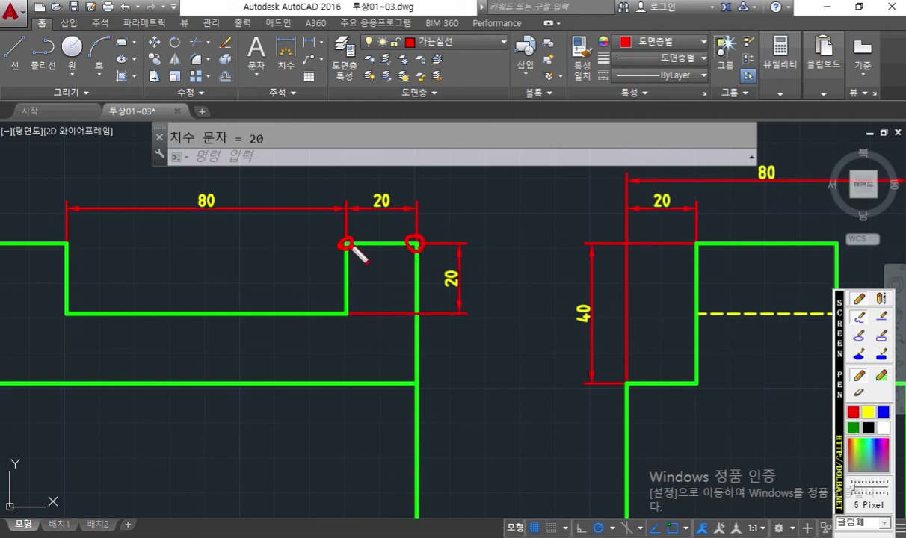
pyautogui.moveTo(317, 241); pyautogui.dragTo(452, 241)
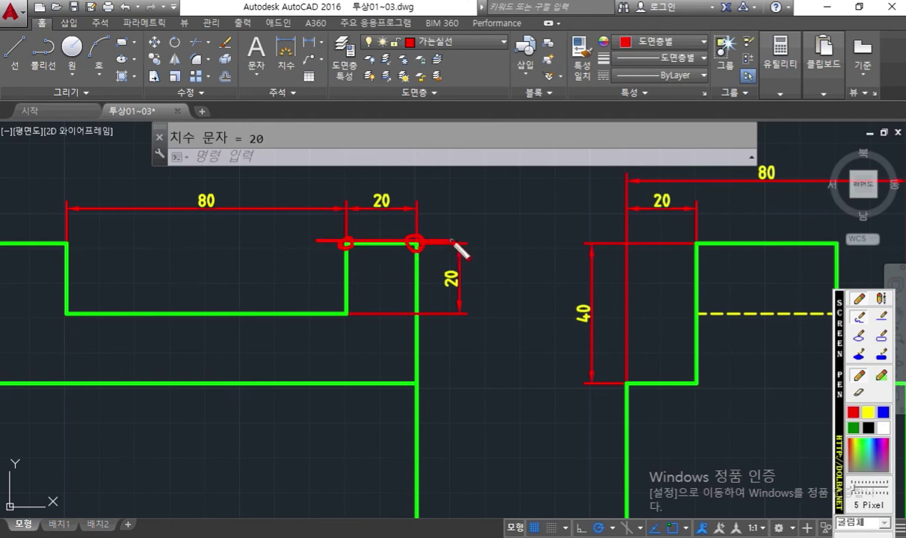
pyautogui.press('Escape')
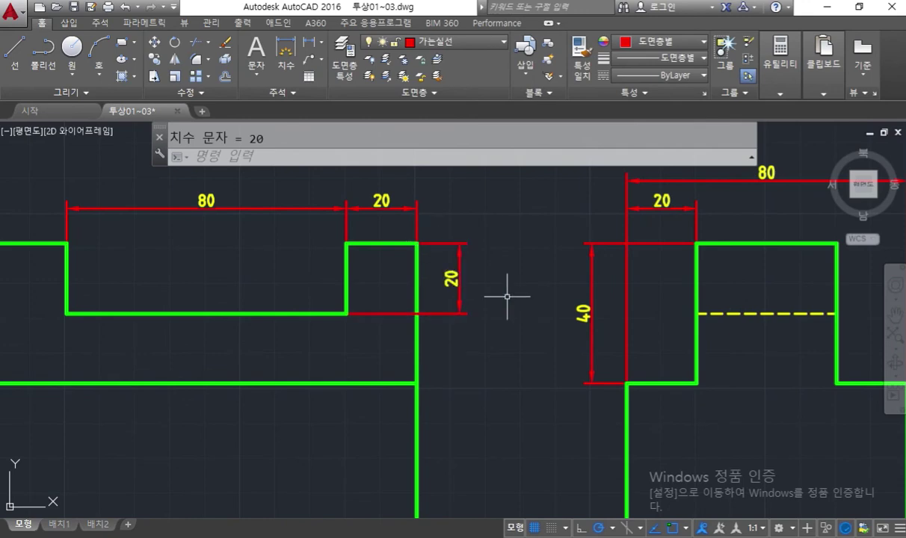
pyautogui.scroll(-2, 516, 299)
pyautogui.moveTo(521, 348)
pyautogui.mouseDown(button='middle')
pyautogui.moveTo(526, 293)
pyautogui.moveTo(515, 329)
pyautogui.mouseUp(button='middle')
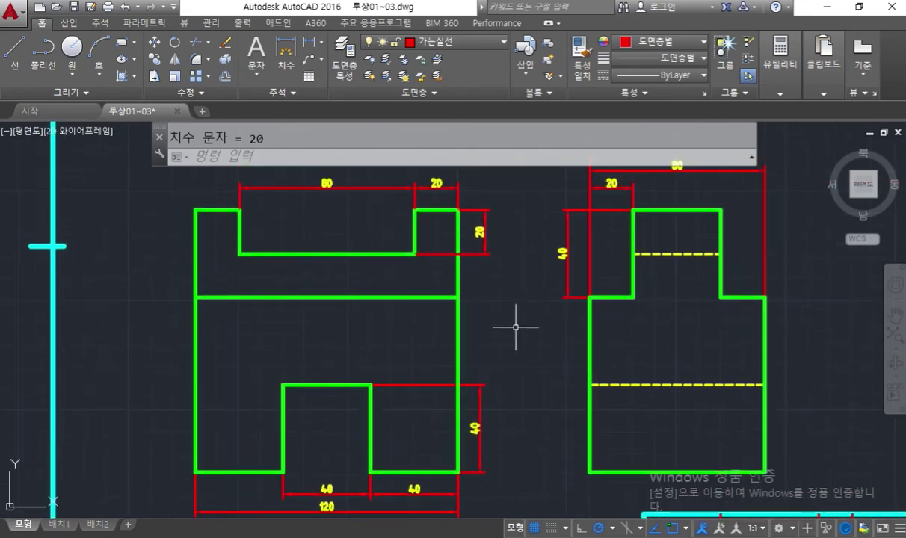
# Add a baseline dimension from the front view's lower notch height dimension up to the outer upper right corner.
pyautogui.write('dimb')
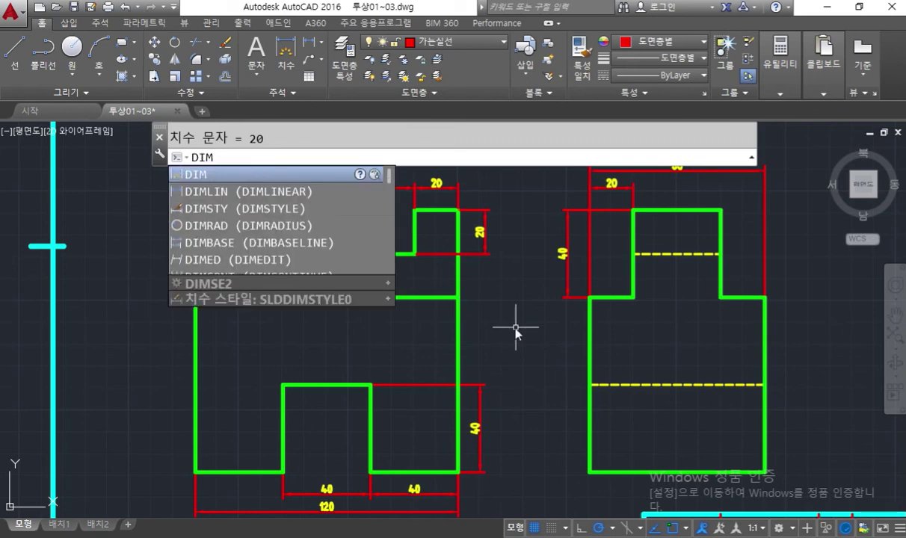
pyautogui.press('Return')
pyautogui.write('s')
pyautogui.press('Return')
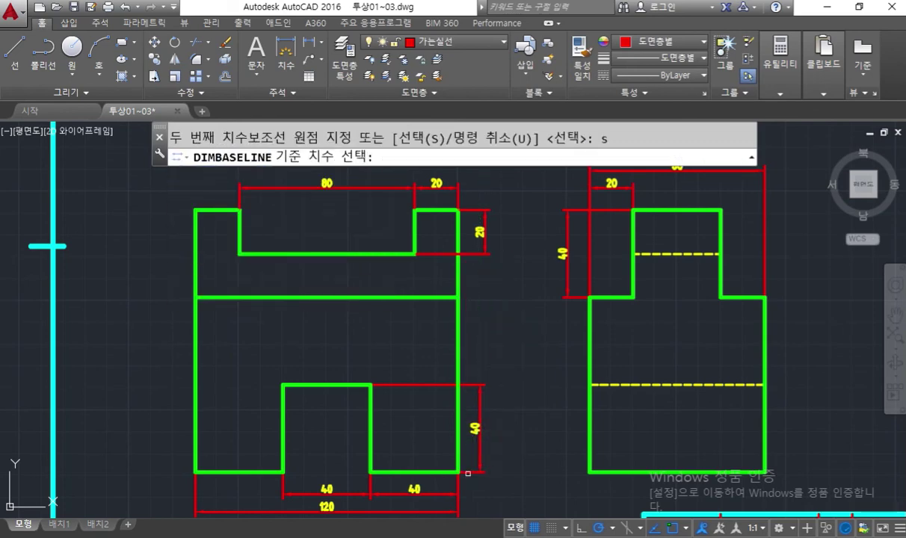
pyautogui.click(474, 473)
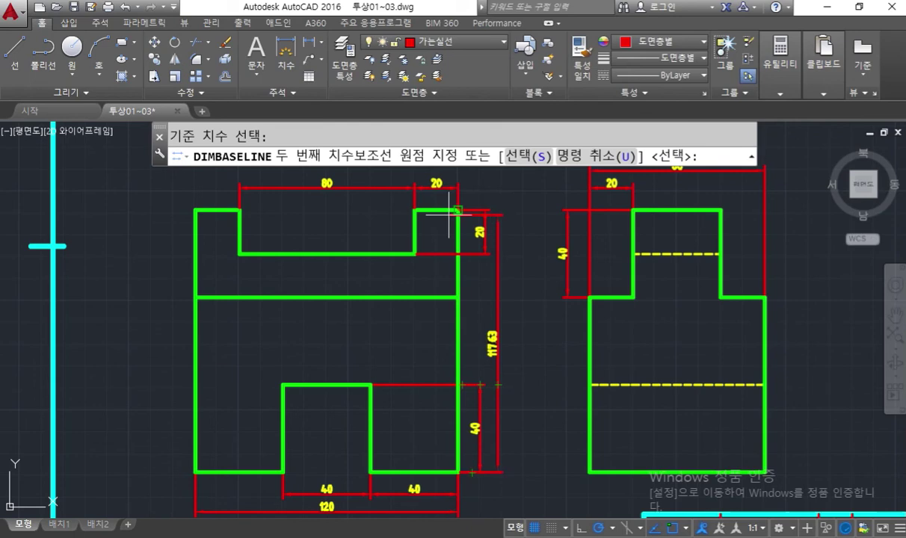
pyautogui.click(451, 211)
pyautogui.press('Return')
pyautogui.press('Return')
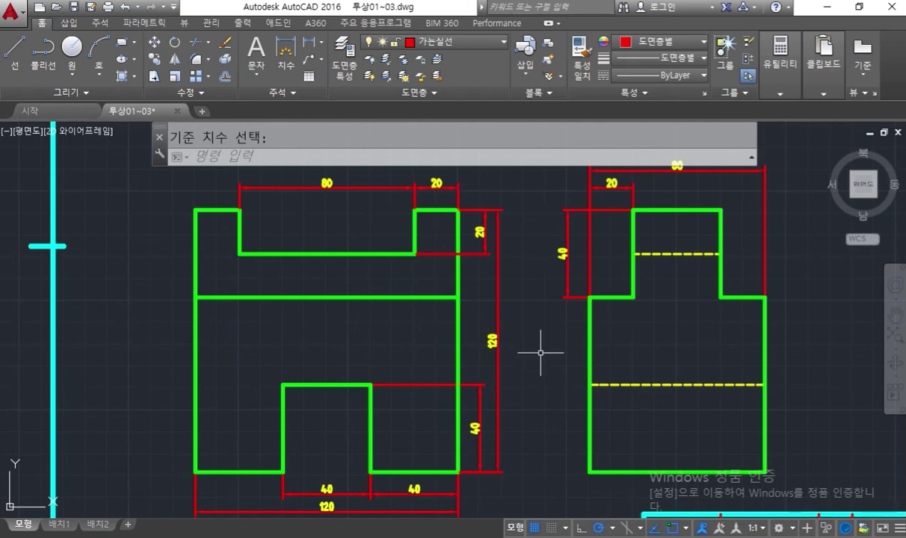
# Erase the overall height baseline dimension beside the front view.
pyautogui.moveTo(542, 353); pyautogui.dragTo(526, 348, button='middle')
pyautogui.write('e')
pyautogui.press('Return')
pyautogui.click(516, 358)
pyautogui.click(469, 316)
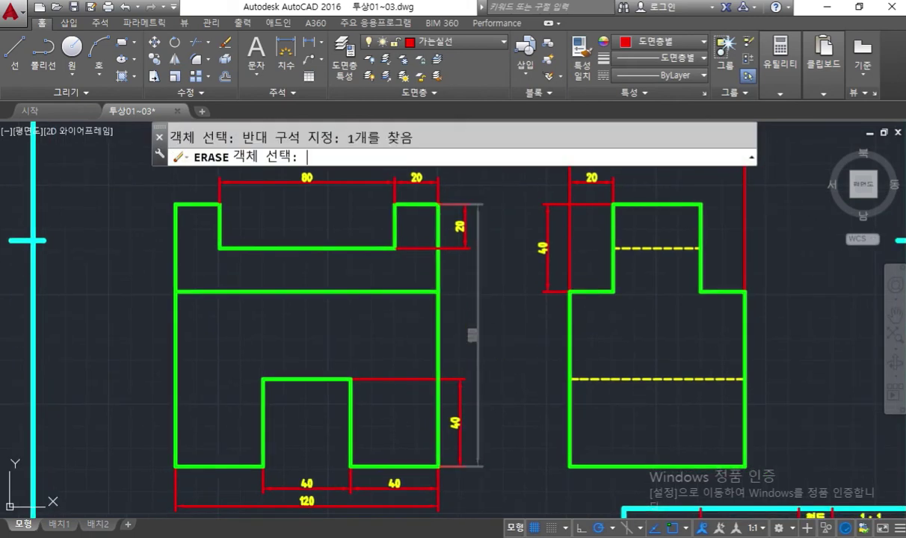
pyautogui.press('Return')
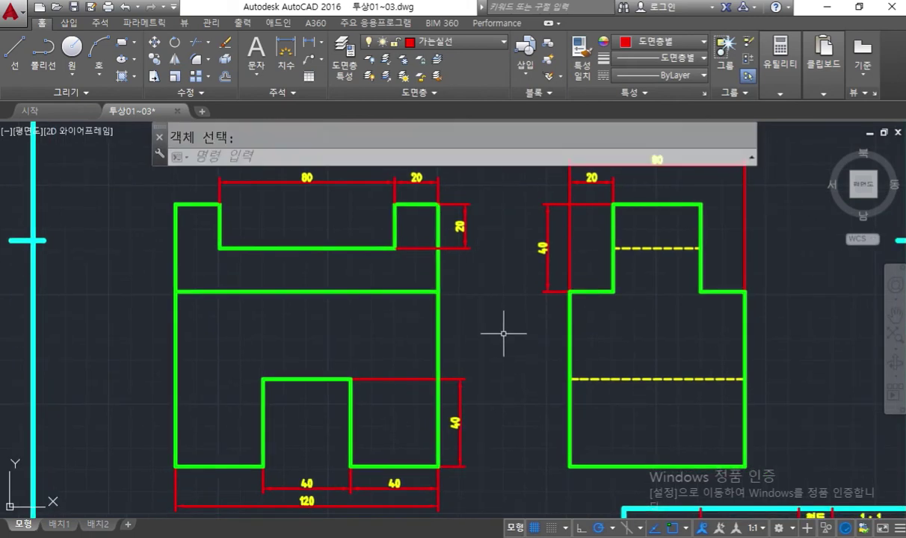
# Add a vertical linear dimension for the front view's overall height, placed just outside the two shorter vertical dimensions.
pyautogui.press('Up')
pyautogui.press('Up')
pyautogui.press('Up')
pyautogui.press('Return')
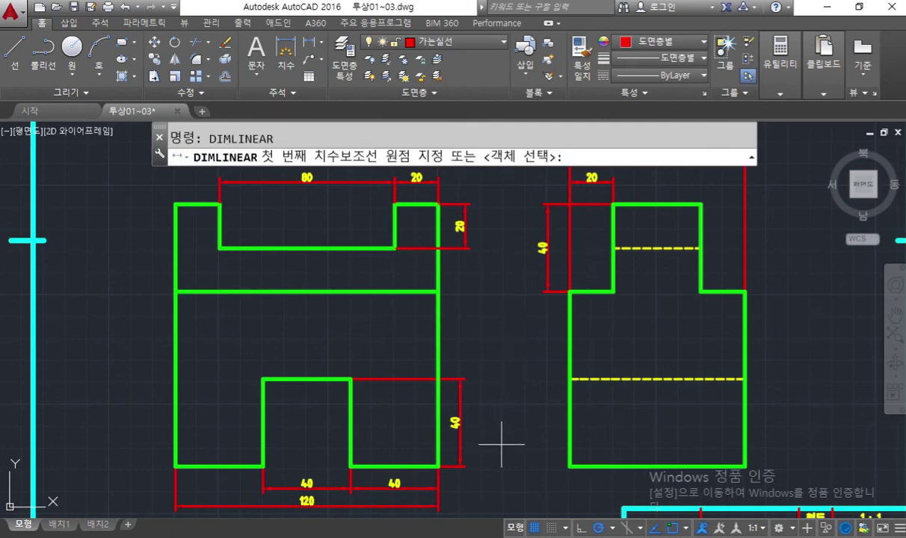
pyautogui.click(407, 438)
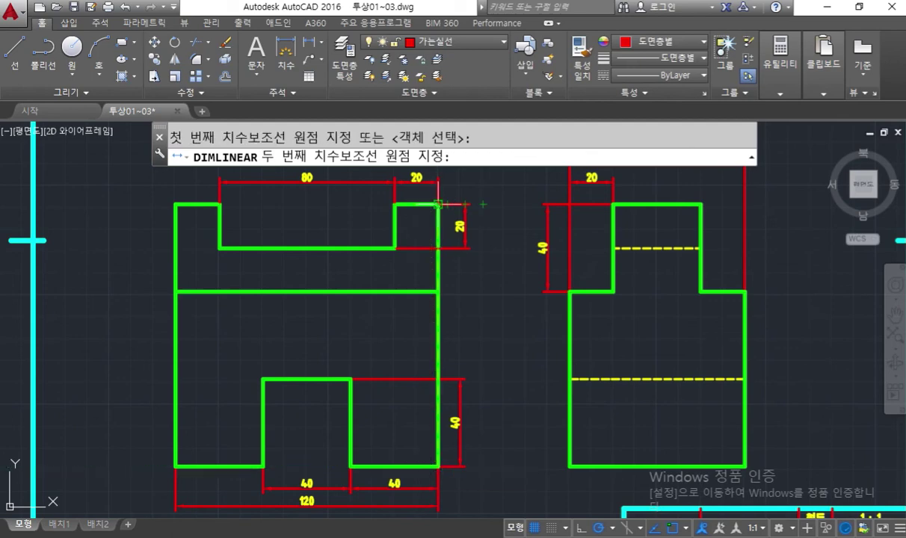
pyautogui.click(438, 203)
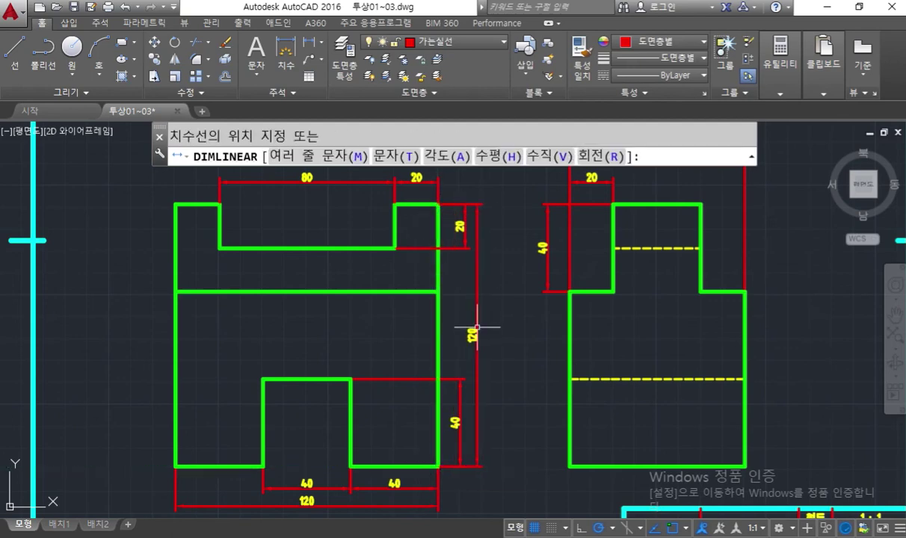
pyautogui.click(476, 327)
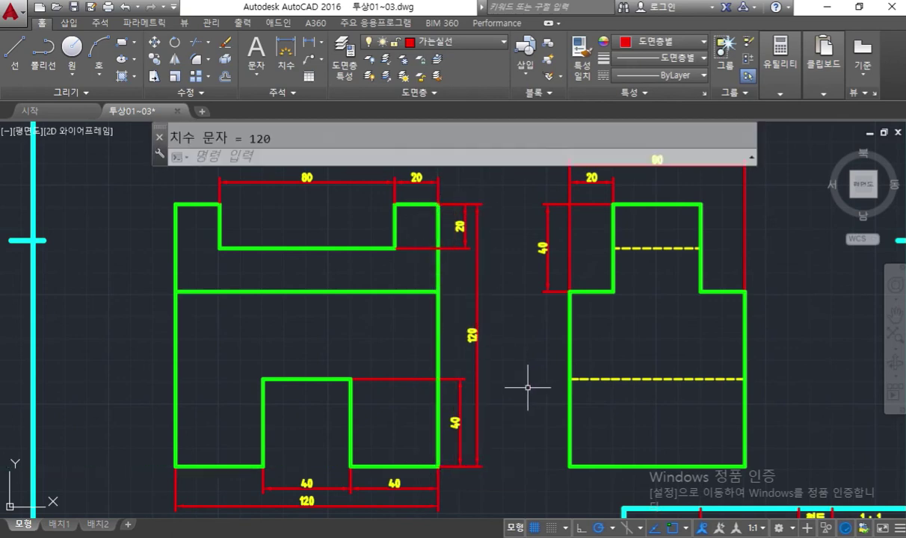
# Trace in red the lower notch height and overall height dimension lines, and clear the markings.
pyautogui.moveTo(527, 393); pyautogui.dragTo(530, 309, button='middle')
pyautogui.scroll(2, 468, 352)
pyautogui.moveTo(480, 329); pyautogui.dragTo(494, 352, button='middle')
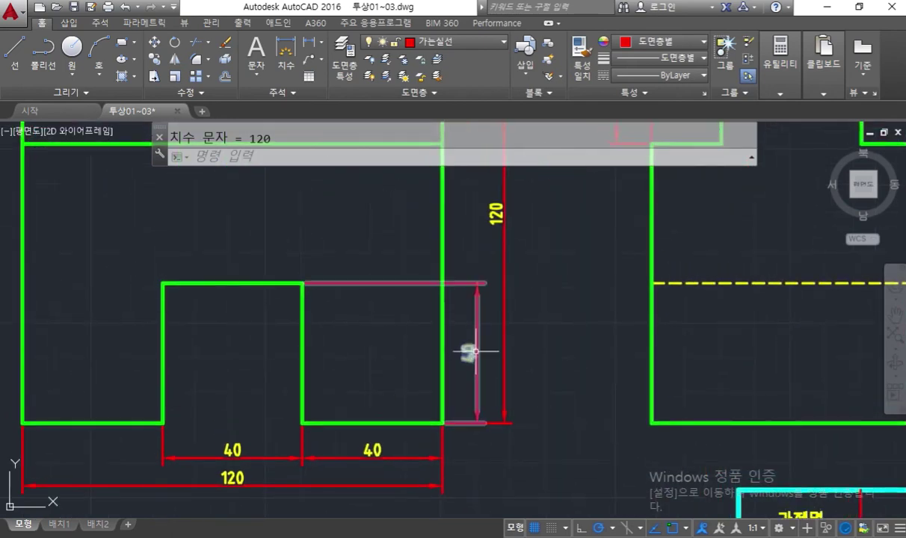
pyautogui.press('F12')
pyautogui.moveTo(476, 267); pyautogui.dragTo(479, 469)
pyautogui.moveTo(508, 178); pyautogui.dragTo(512, 473)
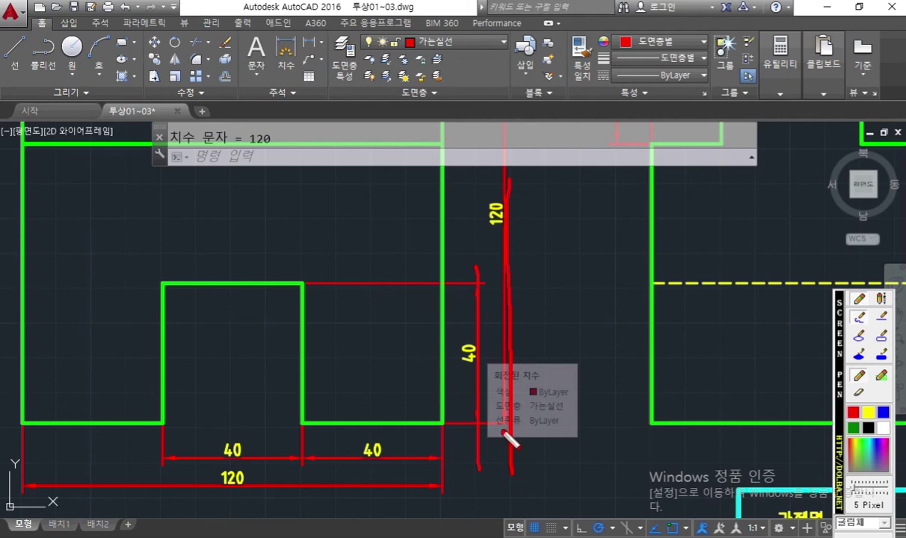
pyautogui.press('F12')
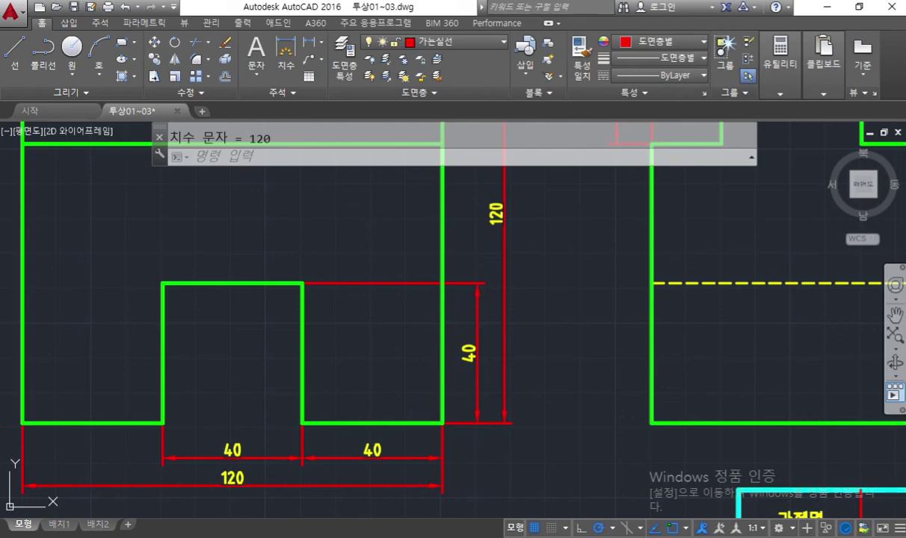
# Switch to the DIM 명령어정리.pdf document and look through its dimension commands and variables.
pyautogui.hotkey('alt', 'Tab')
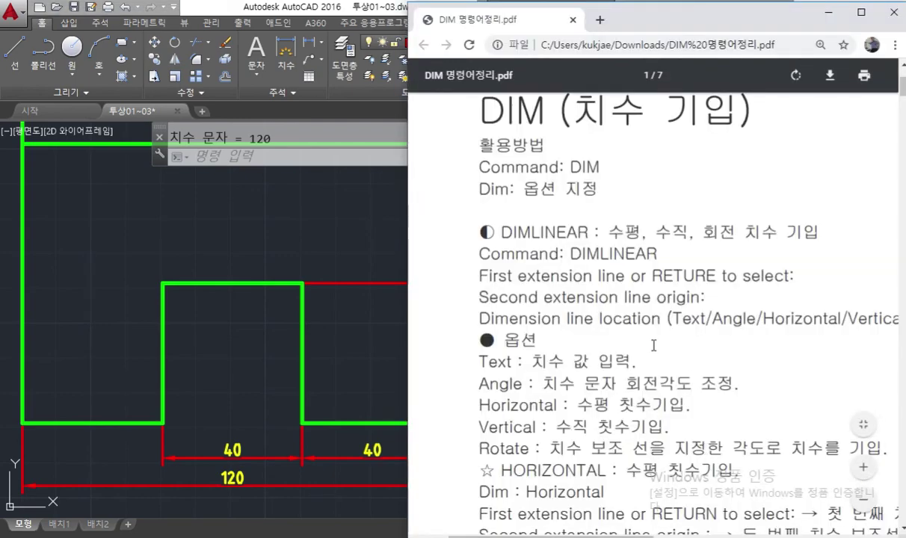
pyautogui.scroll(-1, 655, 365)
pyautogui.scroll(-15, 653, 364)
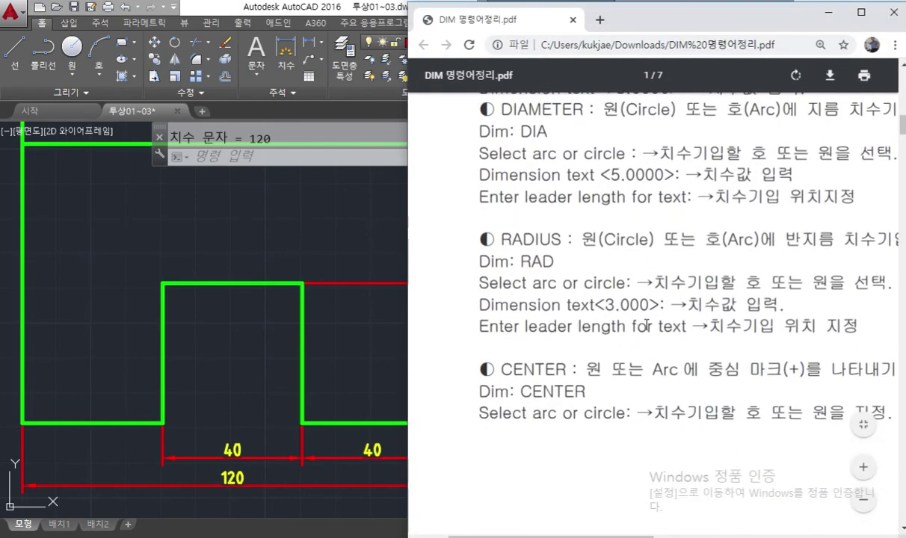
pyautogui.scroll(-10, 649, 325)
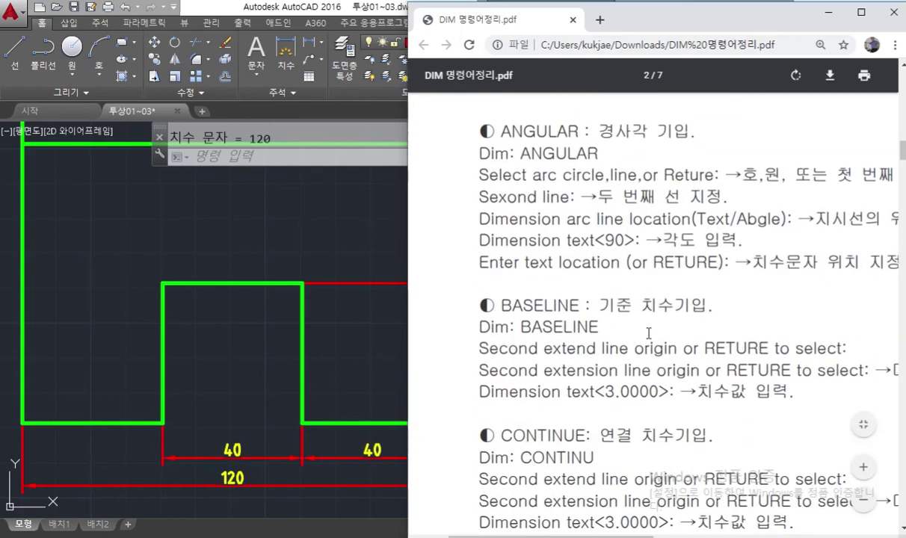
pyautogui.scroll(-11, 648, 333)
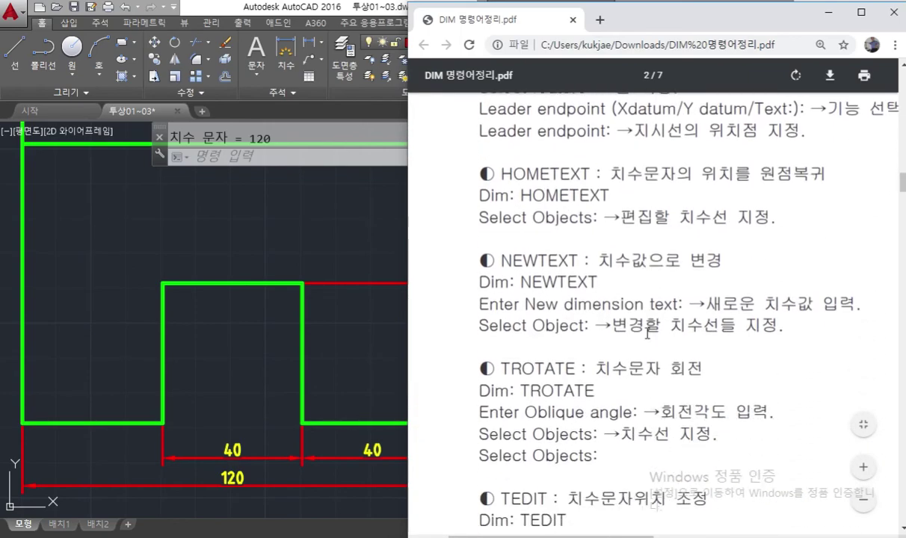
pyautogui.scroll(-10, 647, 332)
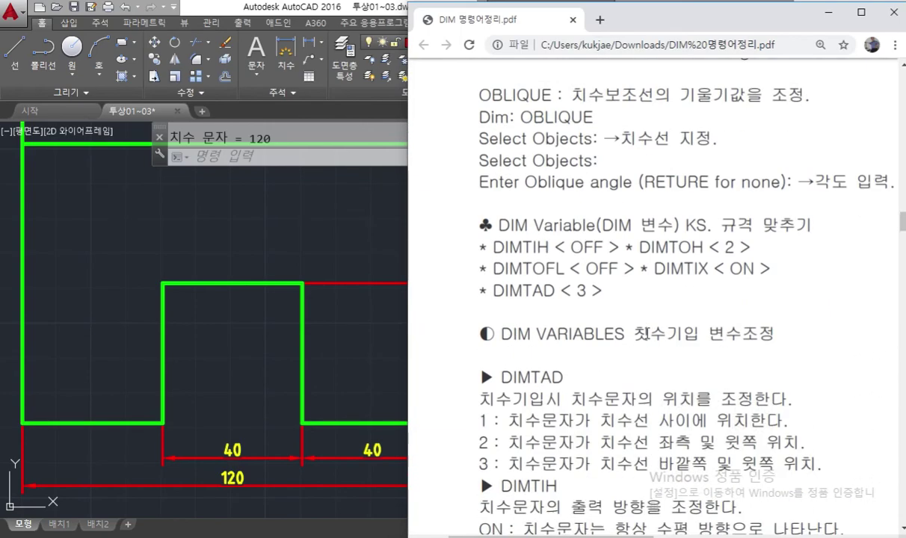
pyautogui.scroll(-4, 647, 332)
pyautogui.scroll(-9, 647, 333)
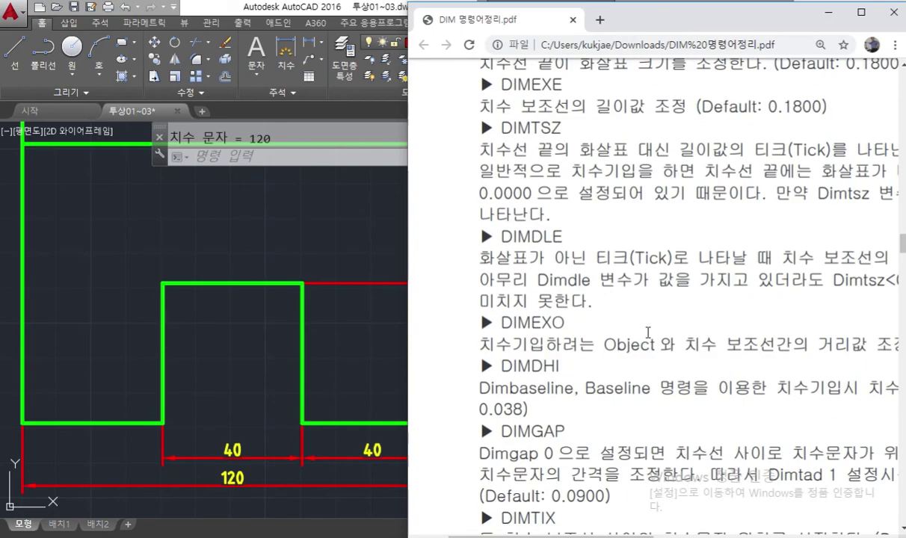
pyautogui.scroll(-12, 648, 332)
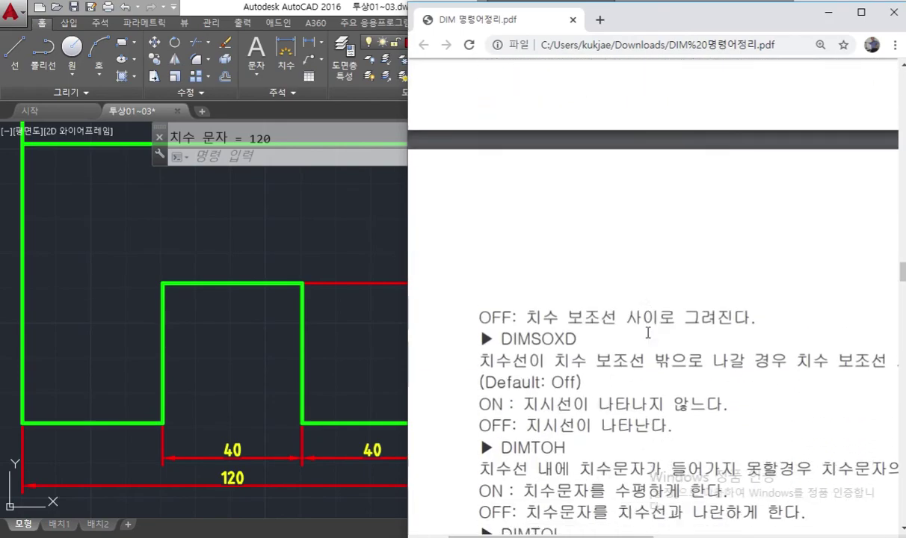
pyautogui.scroll(-9, 647, 332)
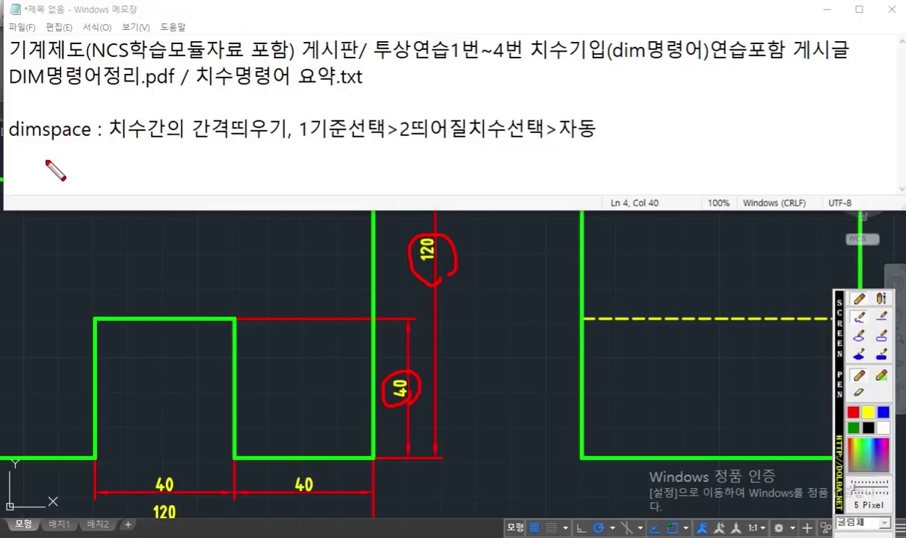
# Underline the dimspace note in red, number the two vertical dimensions 1 and 2, circle the 자동 option, and clear the markings.
pyautogui.moveTo(7, 145); pyautogui.dragTo(625, 145)
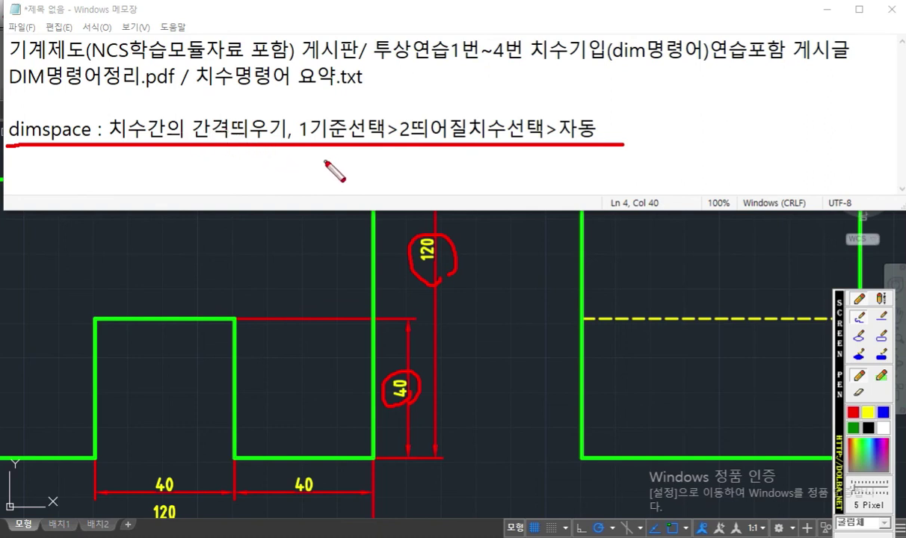
pyautogui.moveTo(396, 417)
pyautogui.mouseDown()
pyautogui.moveTo(398, 404)
pyautogui.moveTo(400, 422)
pyautogui.mouseUp()
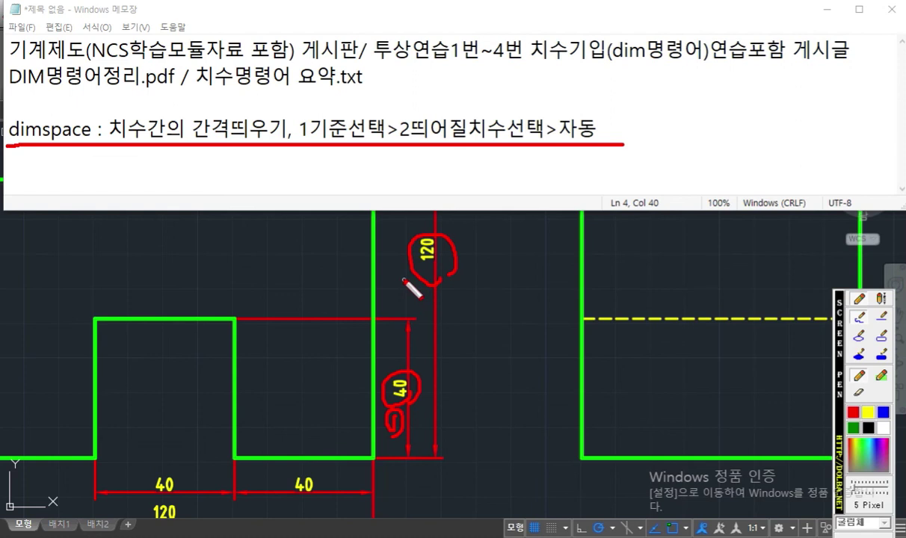
pyautogui.moveTo(404, 278)
pyautogui.mouseDown()
pyautogui.moveTo(402, 291)
pyautogui.moveTo(414, 298)
pyautogui.moveTo(410, 261)
pyautogui.moveTo(400, 290)
pyautogui.mouseUp()
pyautogui.moveTo(607, 145)
pyautogui.mouseDown()
pyautogui.moveTo(572, 124)
pyautogui.moveTo(607, 149)
pyautogui.mouseUp()
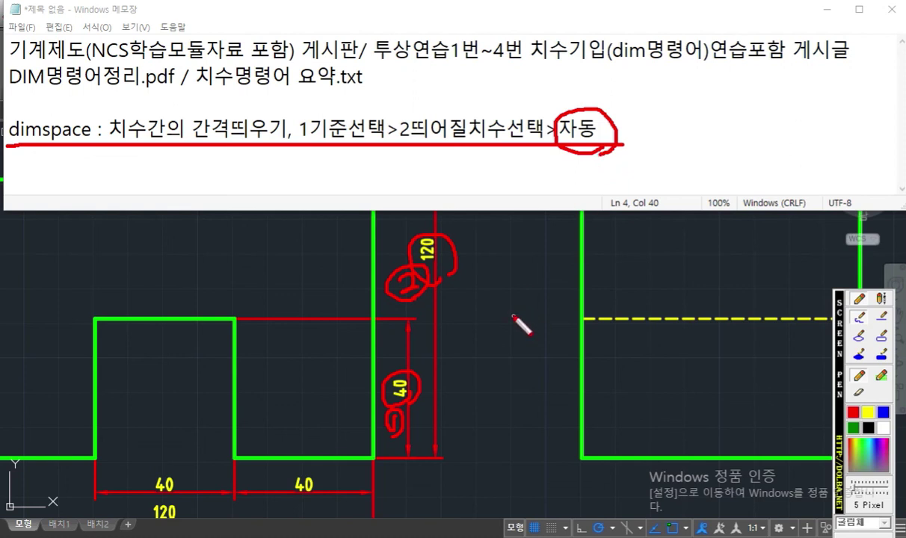
pyautogui.rightClick(487, 318)
pyautogui.click(486, 319)
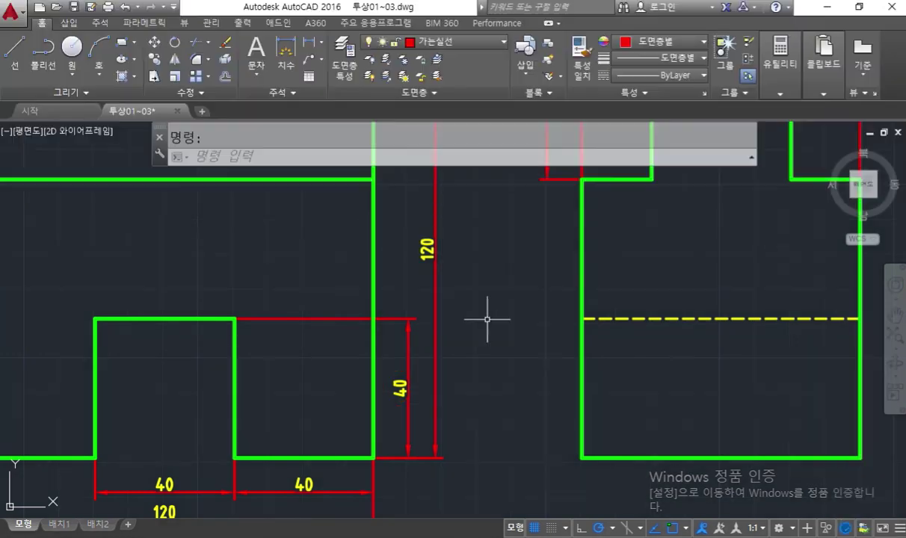
# Add a horizontal linear dimension between the lower ends of the notch height and overall height dimension lines, placed below them.
pyautogui.moveTo(456, 366); pyautogui.dragTo(476, 313, button='middle')
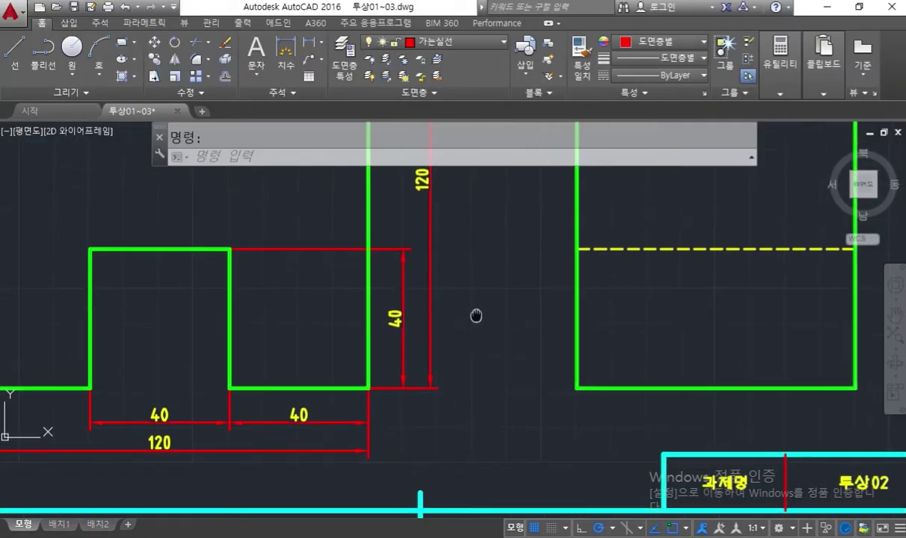
pyautogui.click(315, 48)
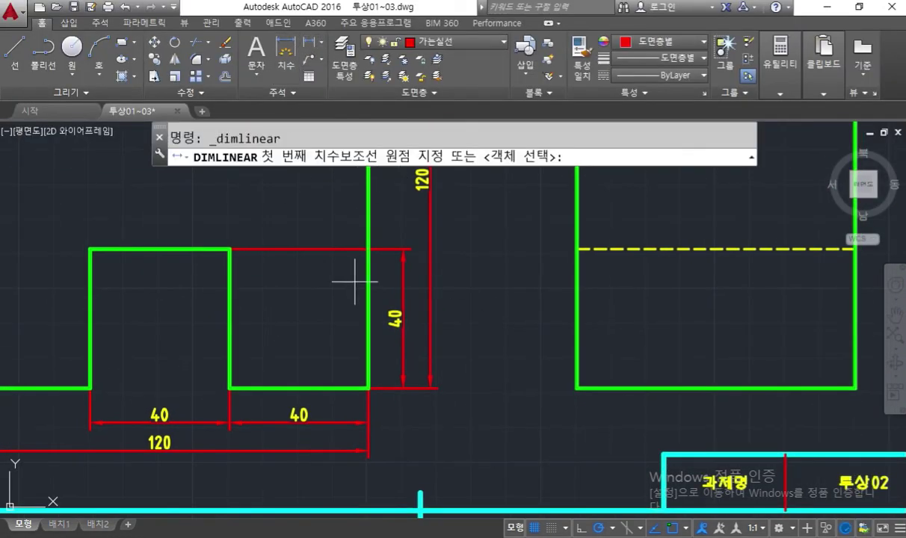
pyautogui.scroll(4, 403, 389)
pyautogui.click(401, 382)
pyautogui.click(470, 382)
pyautogui.click(435, 440)
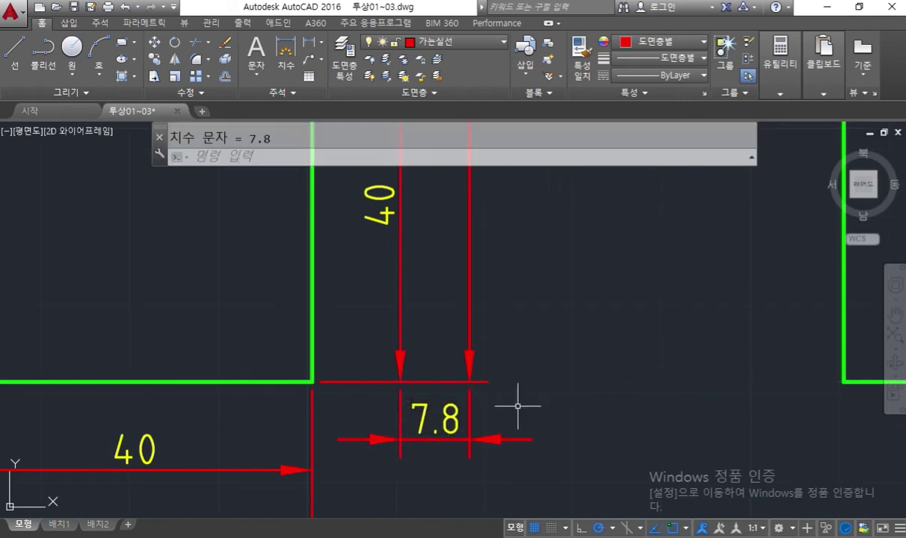
# Stretch the overall height dimension line toward the notch height dimension, leaving a gap of about 4.67.
pyautogui.write('s')
pyautogui.press('Return')
pyautogui.click(488, 382)
pyautogui.click(471, 319)
pyautogui.press('Return')
pyautogui.click(546, 340)
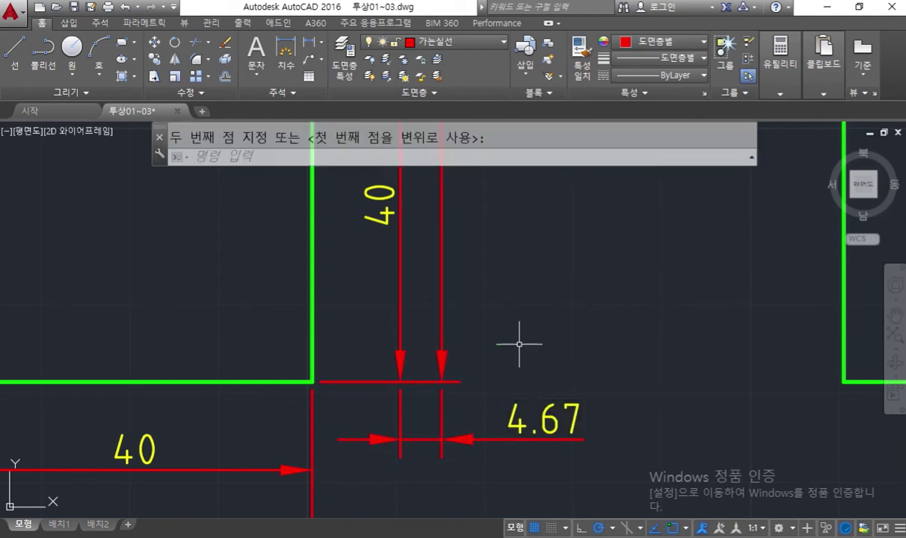
pyautogui.scroll(-4, 525, 461)
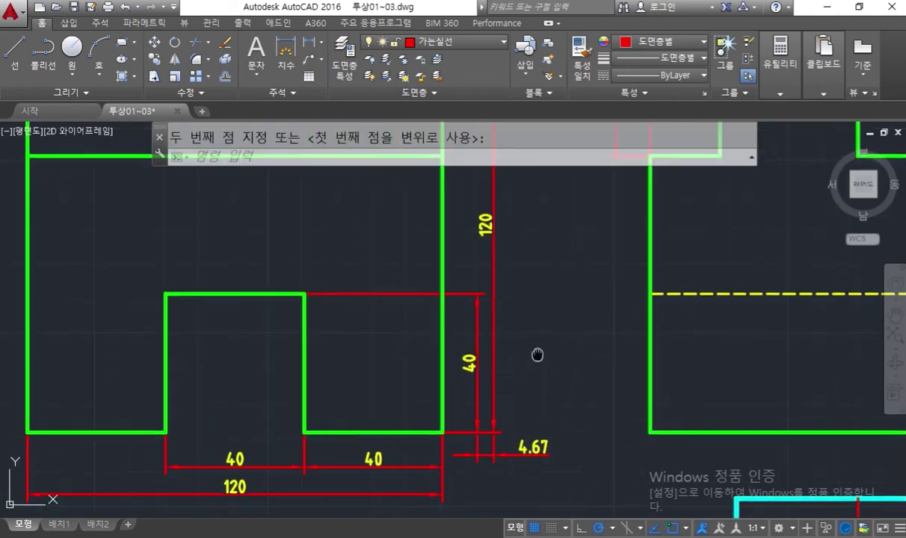
pyautogui.moveTo(537, 361); pyautogui.dragTo(519, 343, button='middle')
pyautogui.click(473, 218)
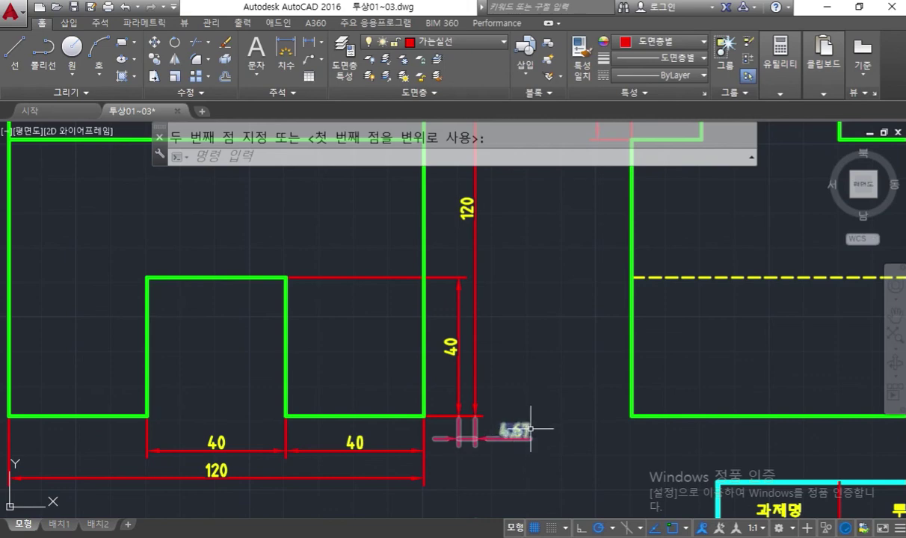
pyautogui.click(530, 429)
pyautogui.write('e')
pyautogui.press('Return')
pyautogui.click(558, 457)
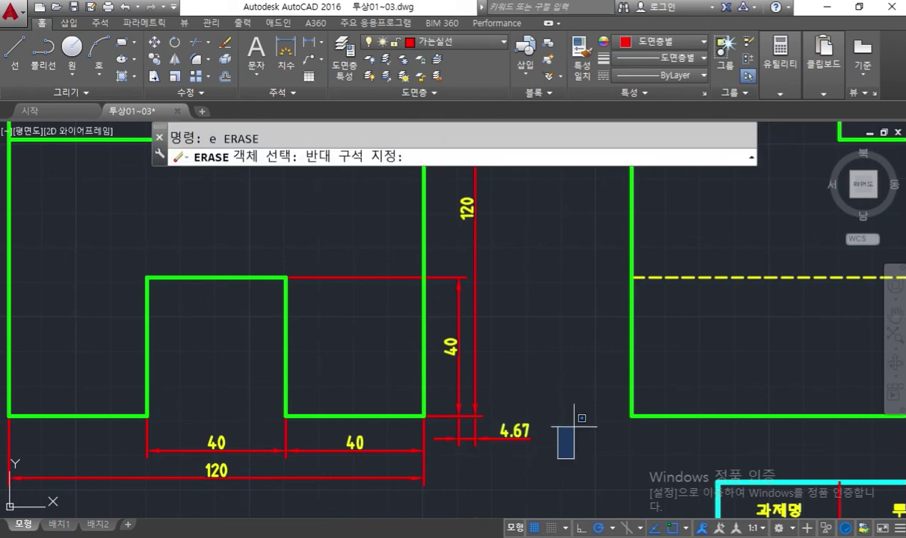
pyautogui.press('Escape')
# Space the overall height dimension from the notch height dimension with DIMSPACE, using the automatic (자동) option.
pyautogui.moveTo(546, 284); pyautogui.dragTo(516, 304, button='middle')
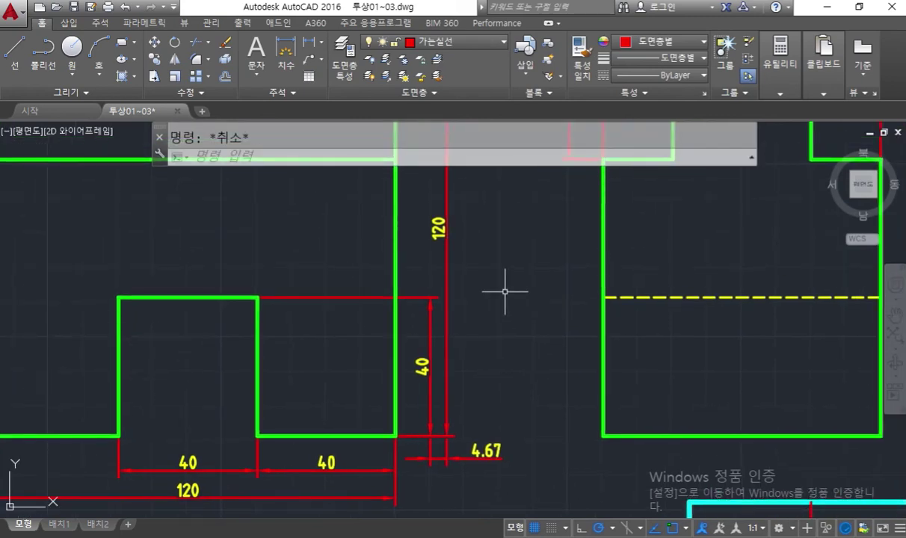
pyautogui.write('dimsp')
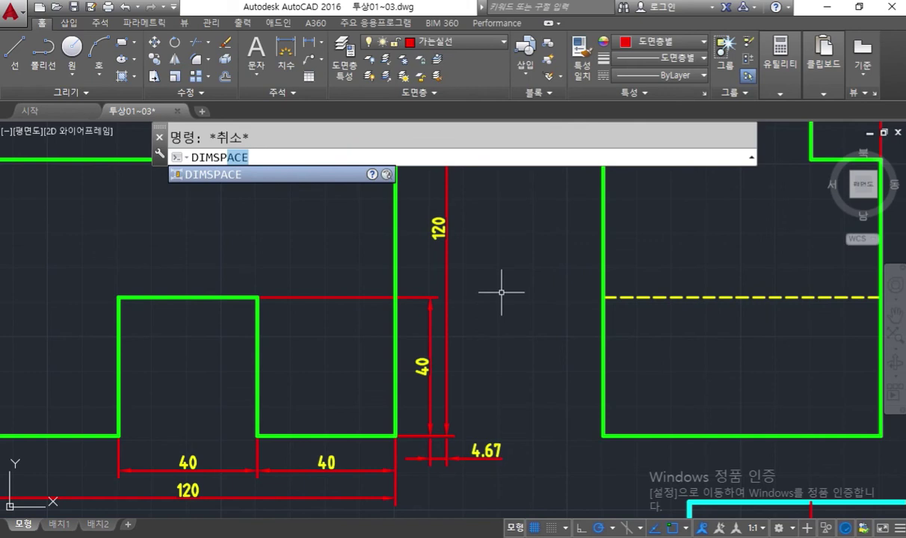
pyautogui.press('Return')
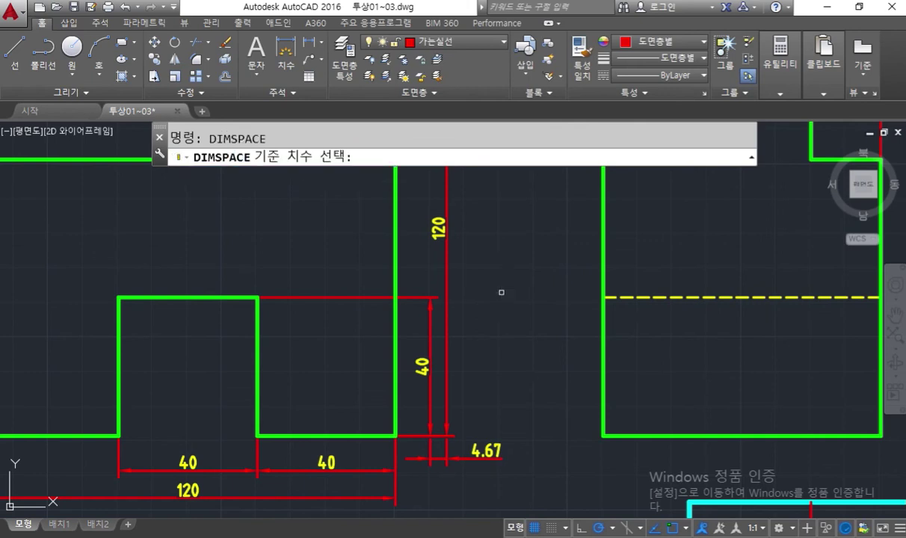
pyautogui.click(430, 337)
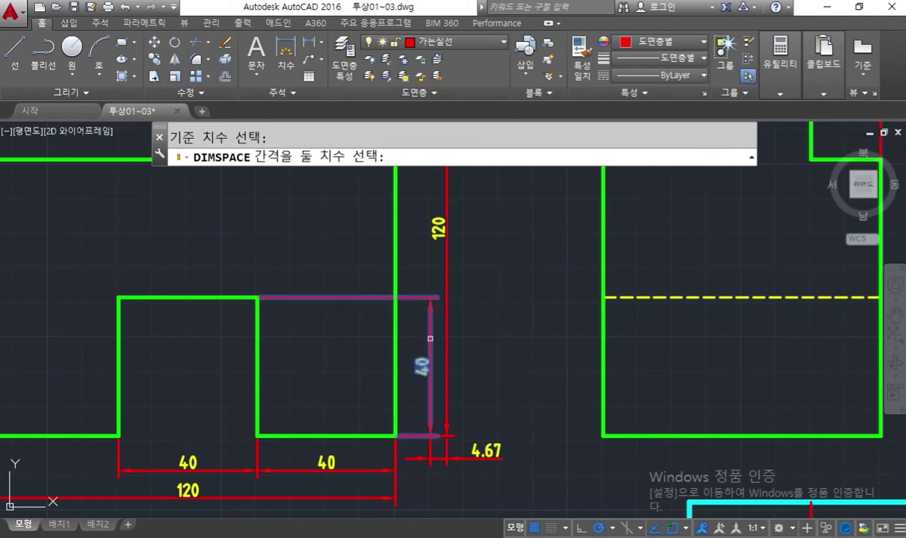
pyautogui.click(447, 253)
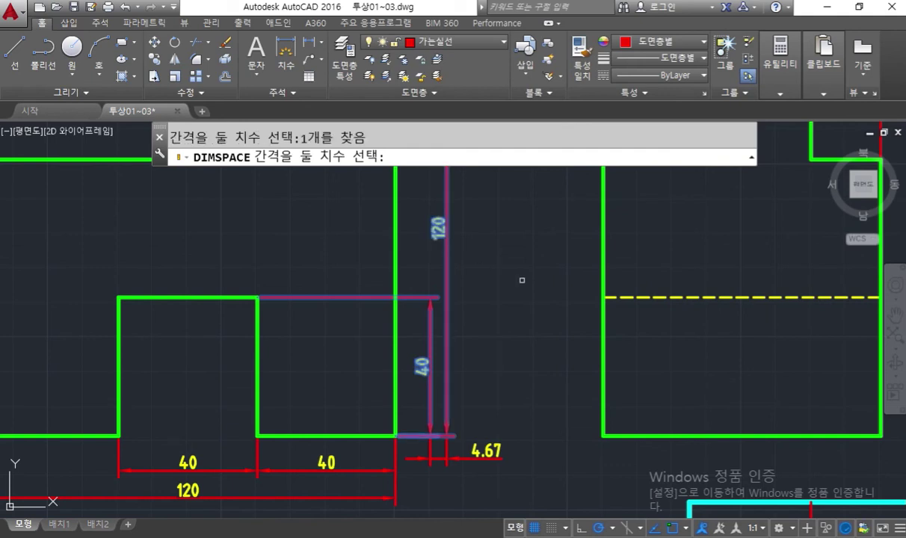
pyautogui.press('Return')
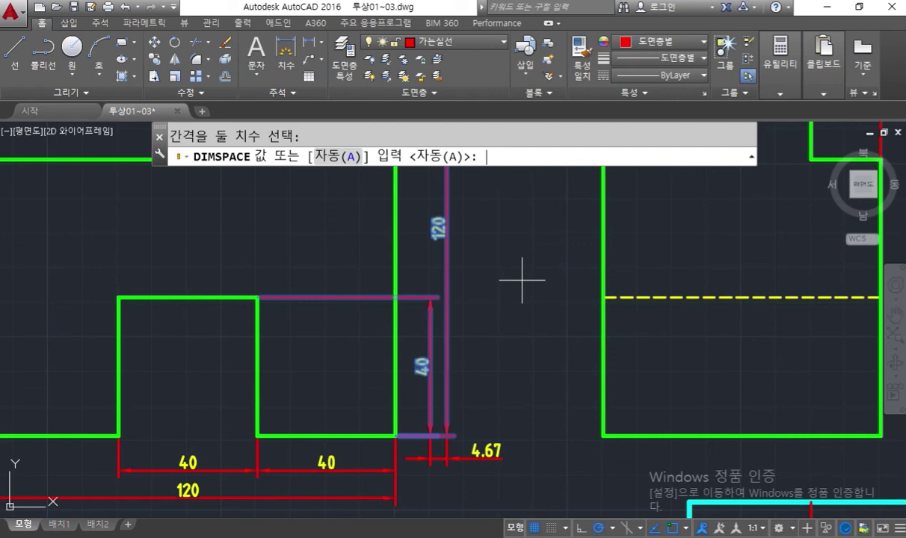
pyautogui.press('Return')
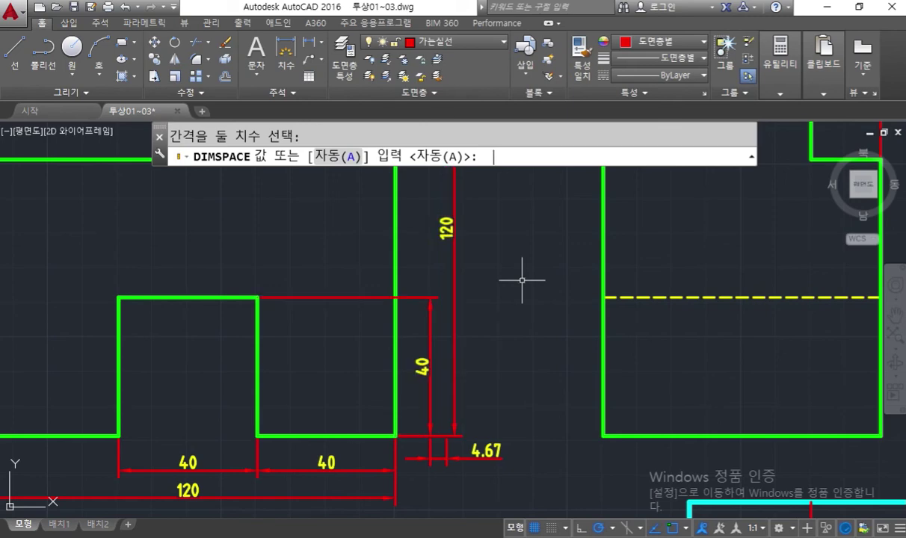
# Stretch the small gap dimension's free end to the overall height dimension line, and erase that gap dimension.
pyautogui.moveTo(495, 414); pyautogui.dragTo(495, 358, button='middle')
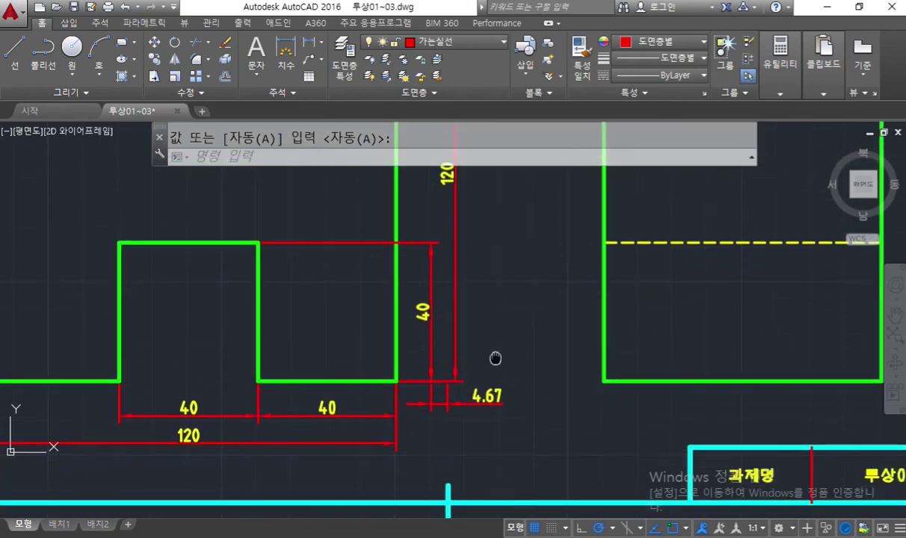
pyautogui.scroll(4, 453, 411)
pyautogui.click(457, 375)
pyautogui.click(421, 364)
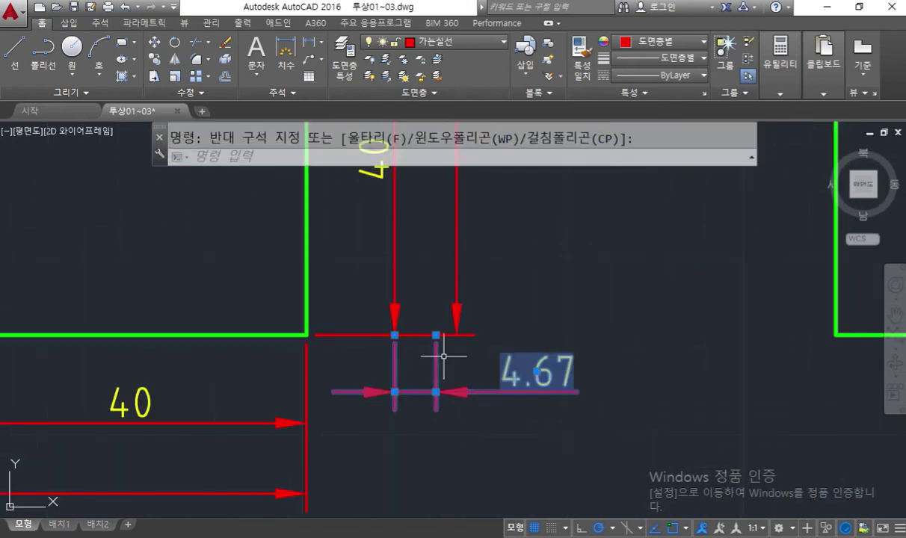
pyautogui.click(436, 334)
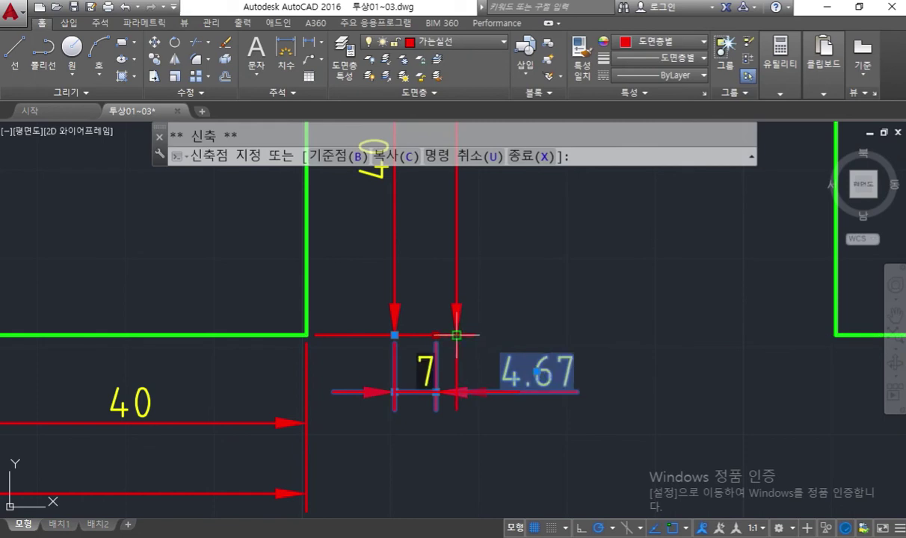
pyautogui.click(458, 335)
pyautogui.scroll(-3, 509, 374)
pyautogui.scroll(-3, 516, 382)
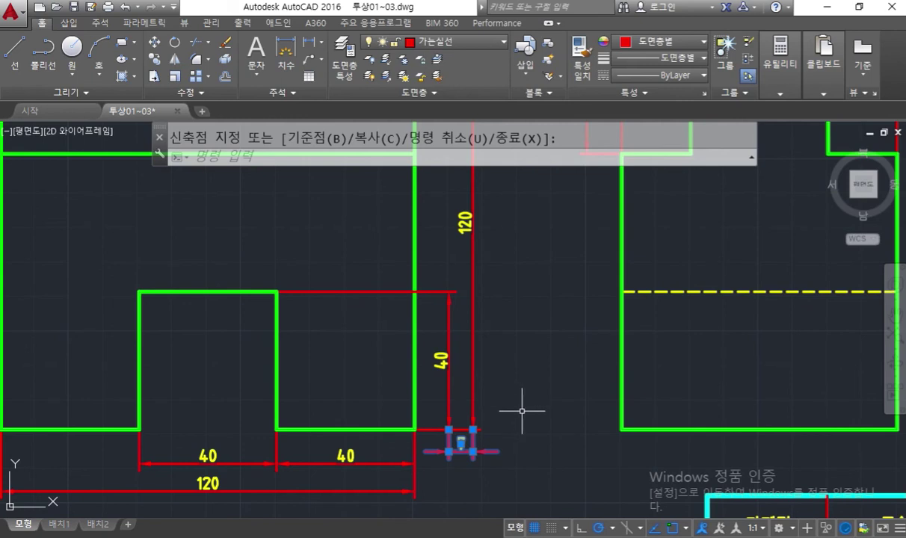
pyautogui.press('Delete')
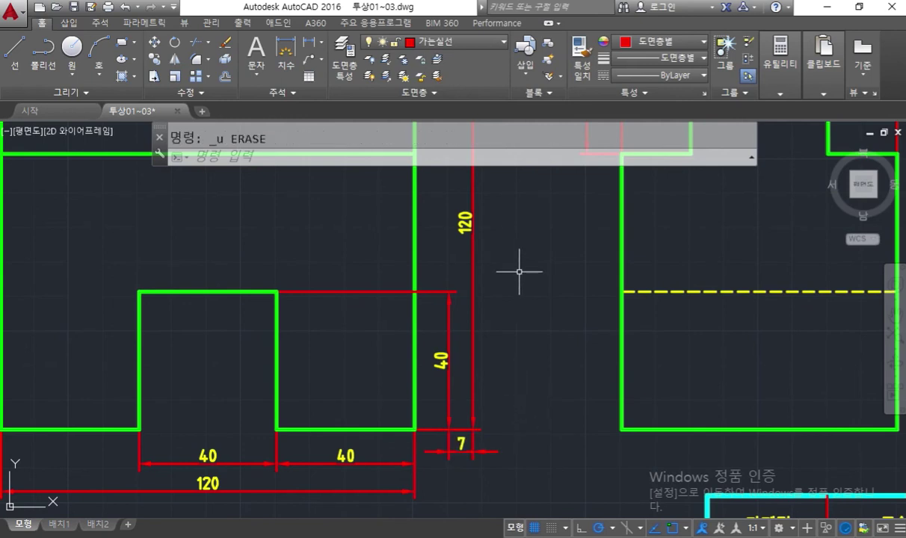
# Undo the gap dimension's erasure and stretch as well as the automatic DIMSPACE spacing.
pyautogui.hotkey('ctrl', 'z')
pyautogui.hotkey('ctrl', 'z')
pyautogui.hotkey('ctrl', 'z')
pyautogui.hotkey('ctrl', 'z')
pyautogui.hotkey('ctrl', 'z')
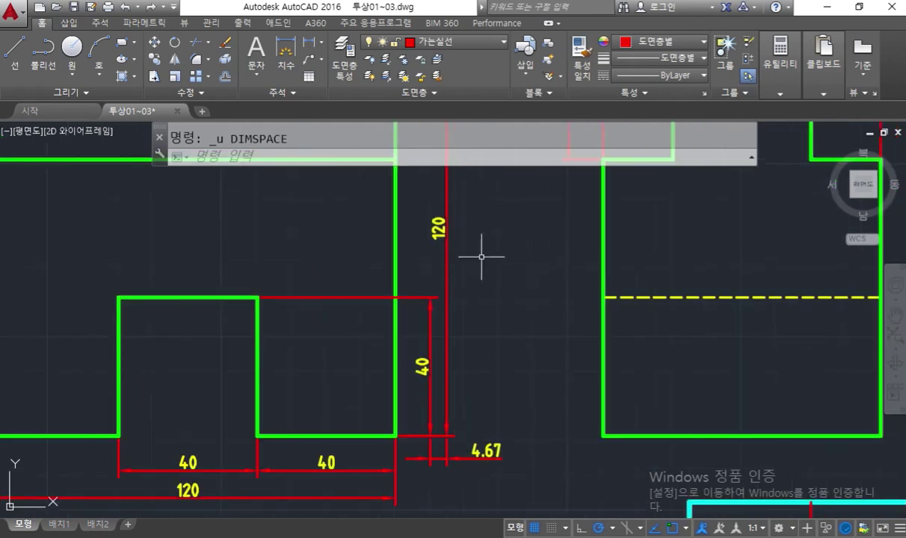
# Space the overall height dimension 10 from the notch height dimension with DIMSPACE, using the notch height as the base.
pyautogui.write('dimsp')
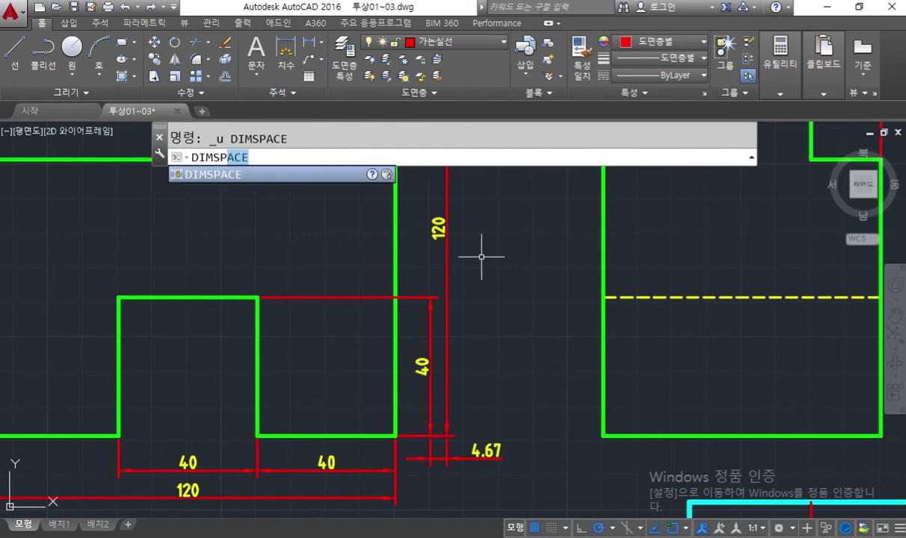
pyautogui.press('Return')
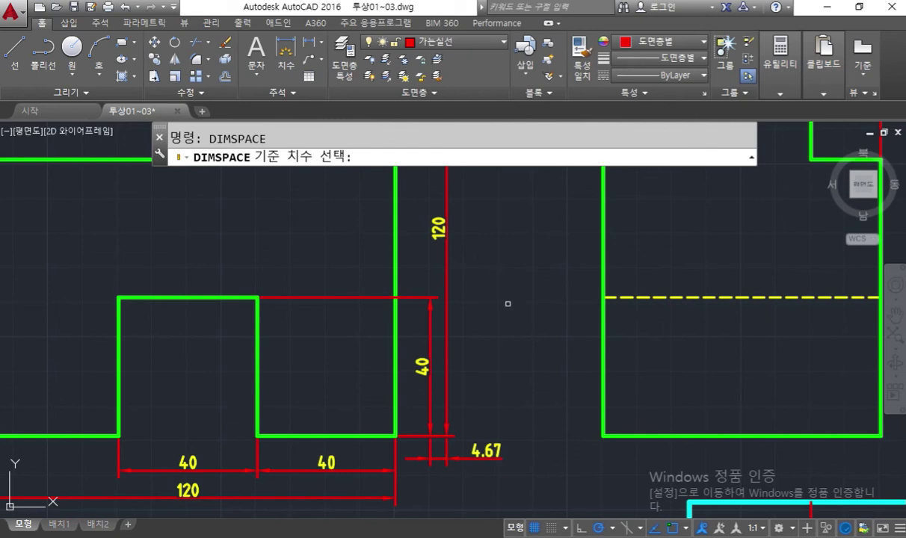
pyautogui.click(430, 318)
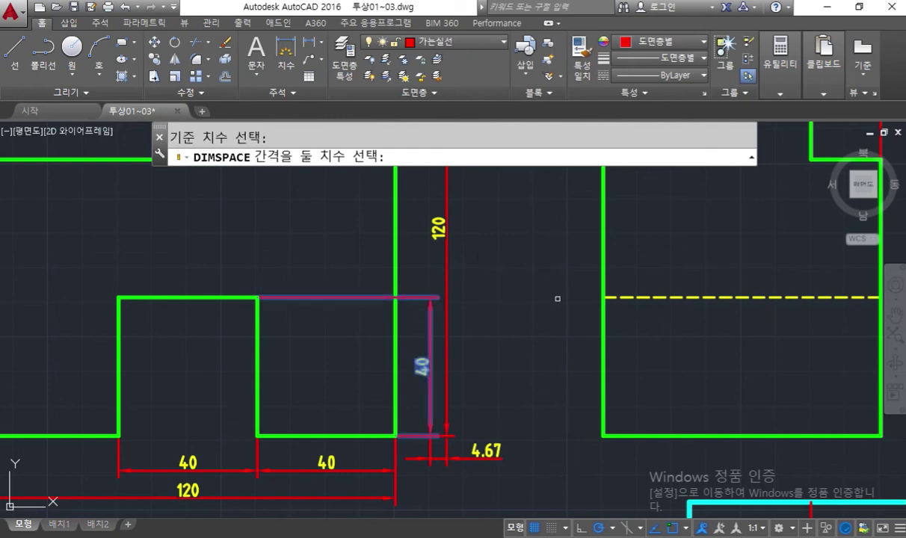
pyautogui.click(447, 251)
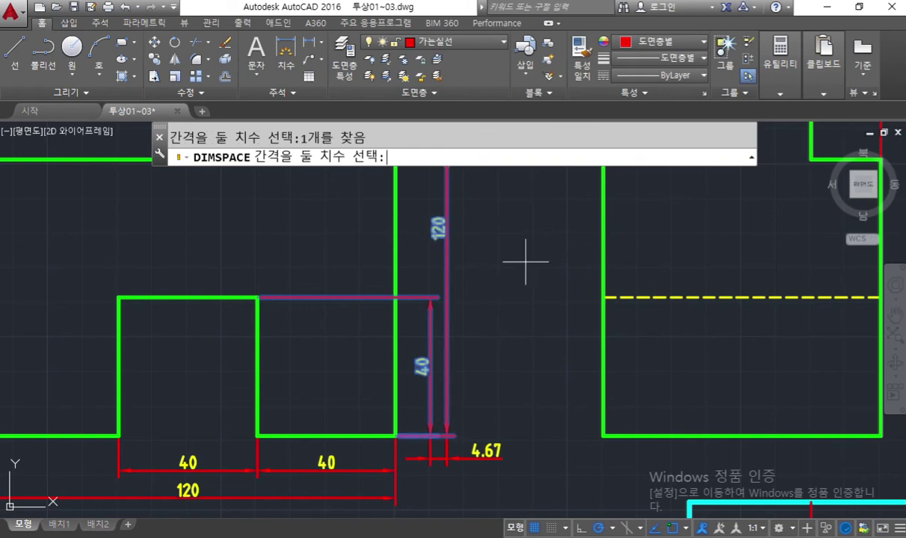
pyautogui.press('Return')
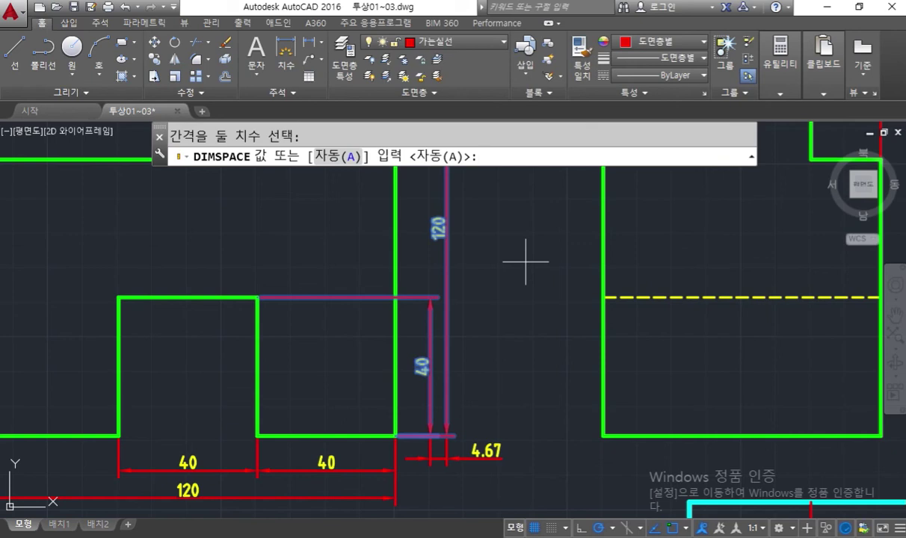
pyautogui.write('10')
pyautogui.press('Return')
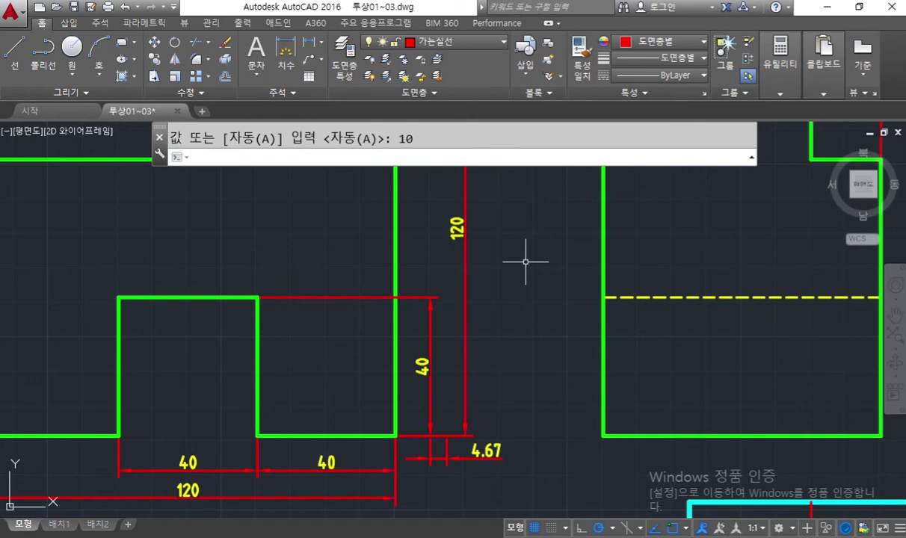
# Stretch the 4.67 gap dimension's free end to the lower end of the overall height dimension line.
pyautogui.click(435, 434)
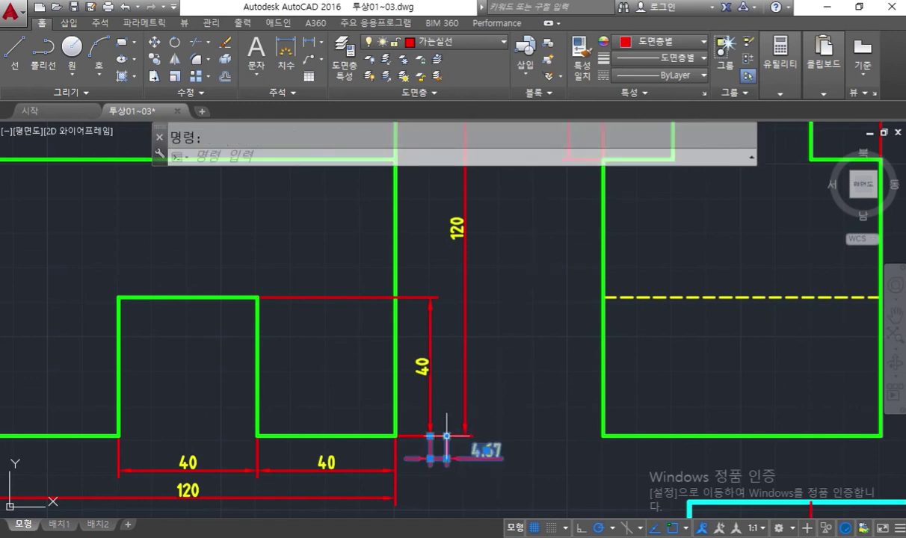
pyautogui.click(446, 435)
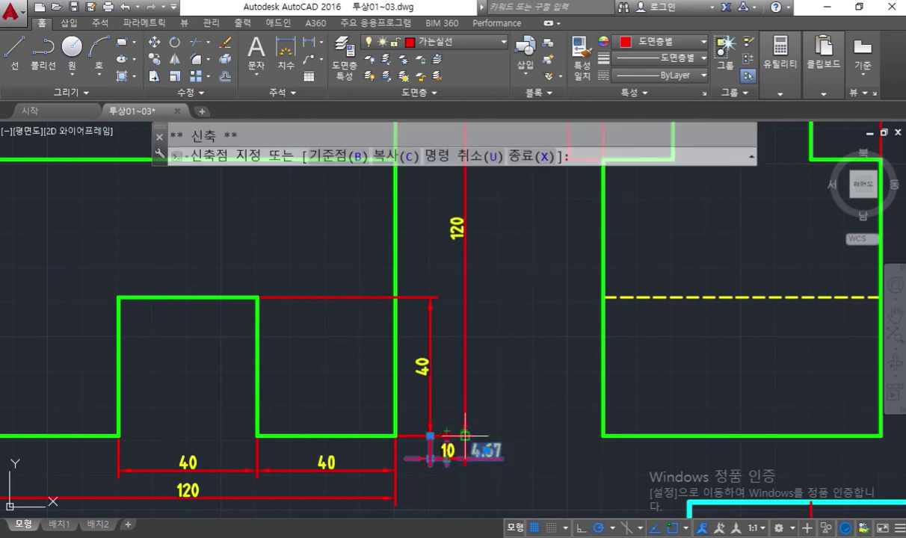
pyautogui.click(465, 435)
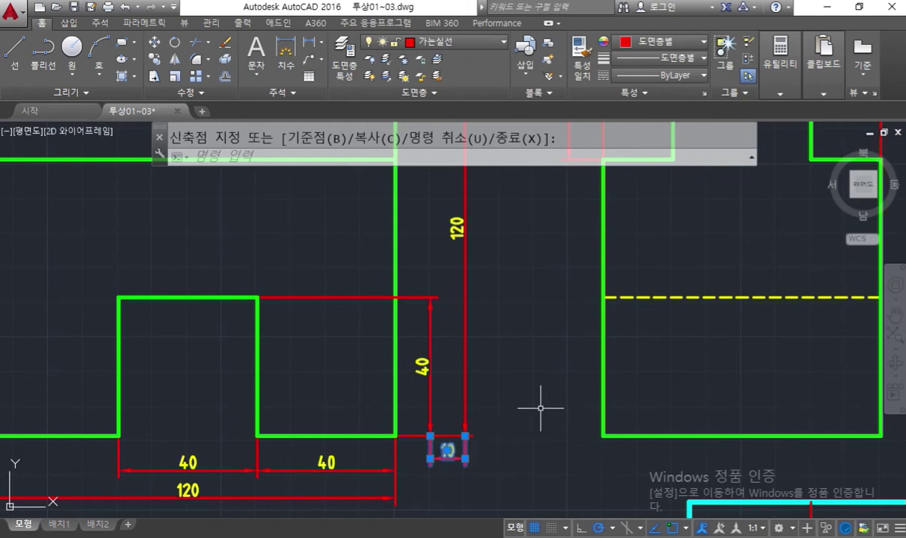
pyautogui.press('Escape')
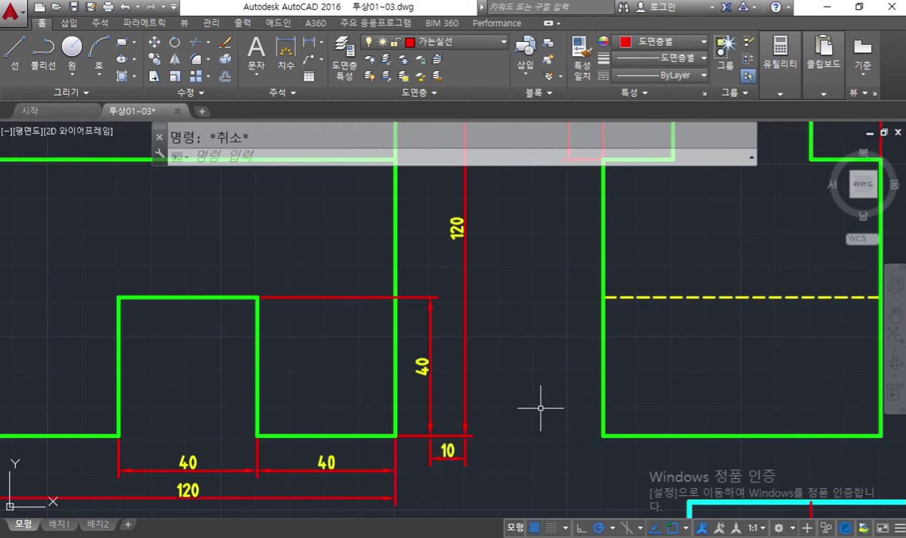
# Erase the small gap dimension below the two vertical dimension lines and show the whole 투상02 sheet.
pyautogui.click(458, 459)
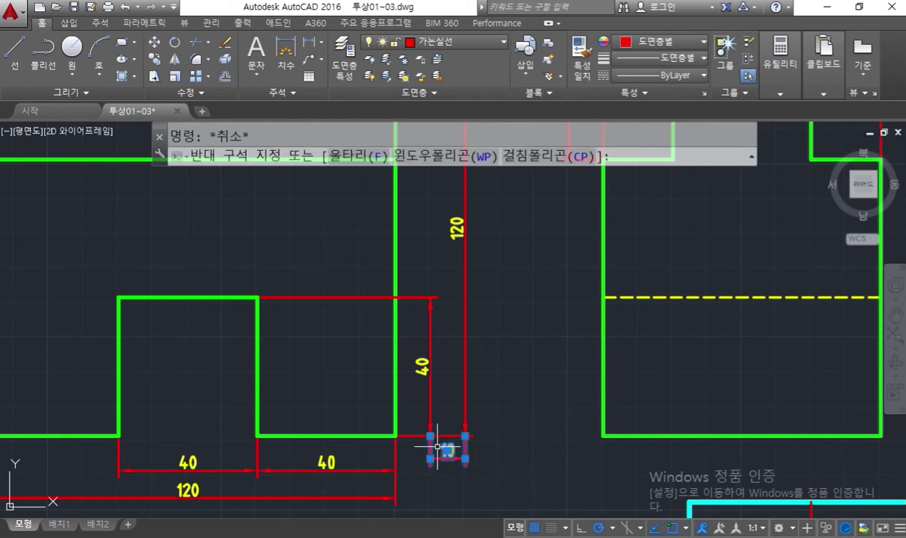
pyautogui.click(437, 446)
pyautogui.press('Delete')
pyautogui.moveTo(523, 330); pyautogui.dragTo(509, 347, button='middle')
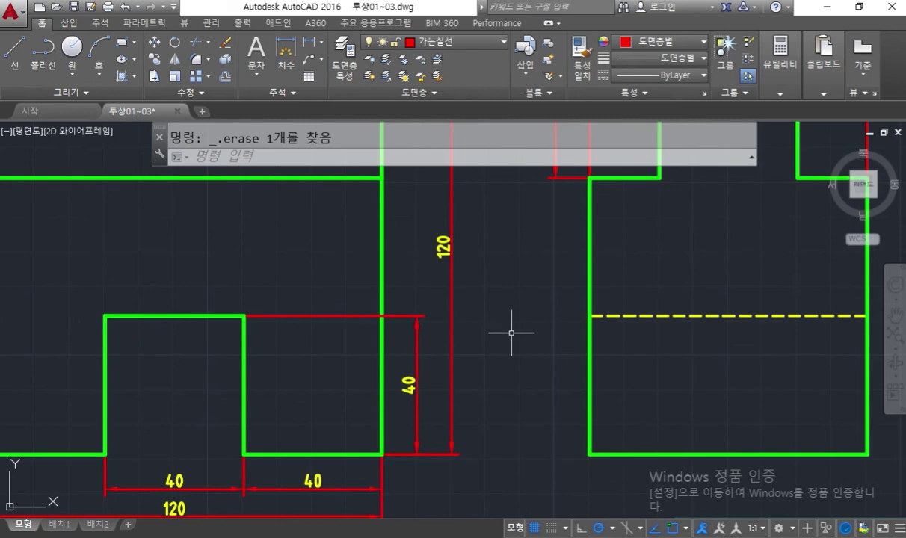
pyautogui.scroll(-4, 394, 443)
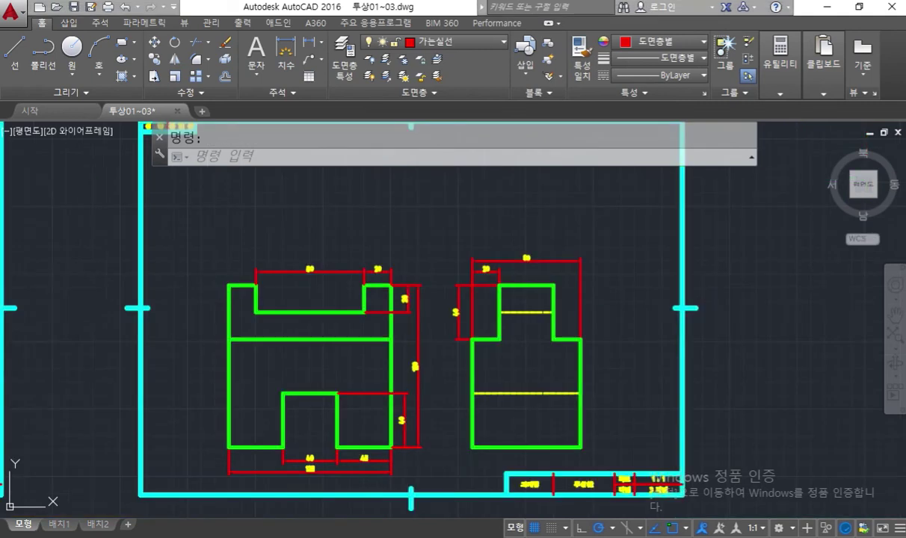